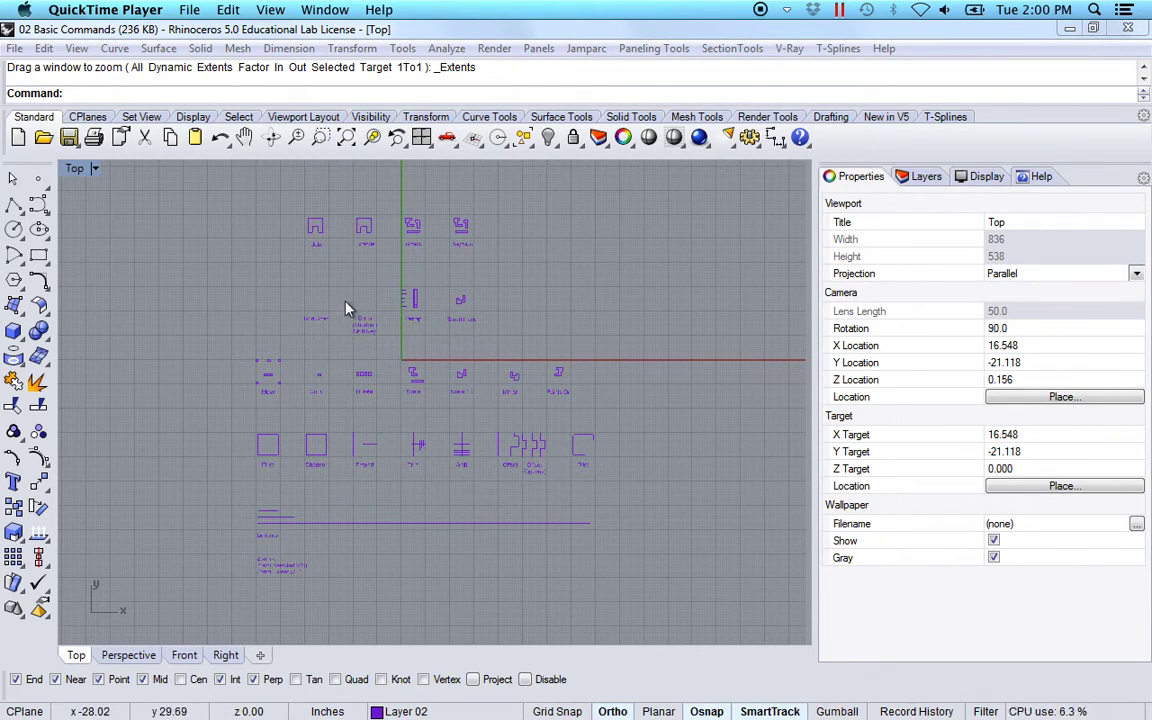
# Examine the Join, Explode, Group and Ungroup examples in the upper part of the drawing in the Top view
pyautogui.moveTo(329, 275); pyautogui.dragTo(336, 301, button='right')
pyautogui.scroll(5, 325, 258)
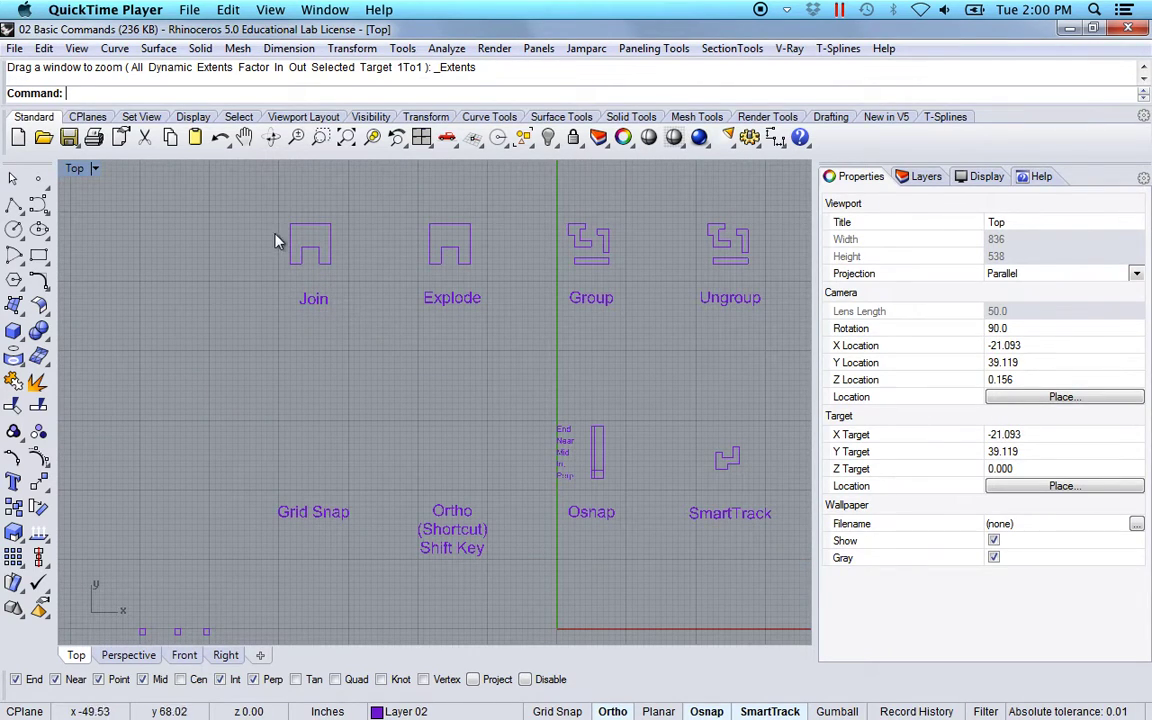
pyautogui.moveTo(375, 360); pyautogui.dragTo(252, 360, button='right')
pyautogui.scroll(2, 278, 366)
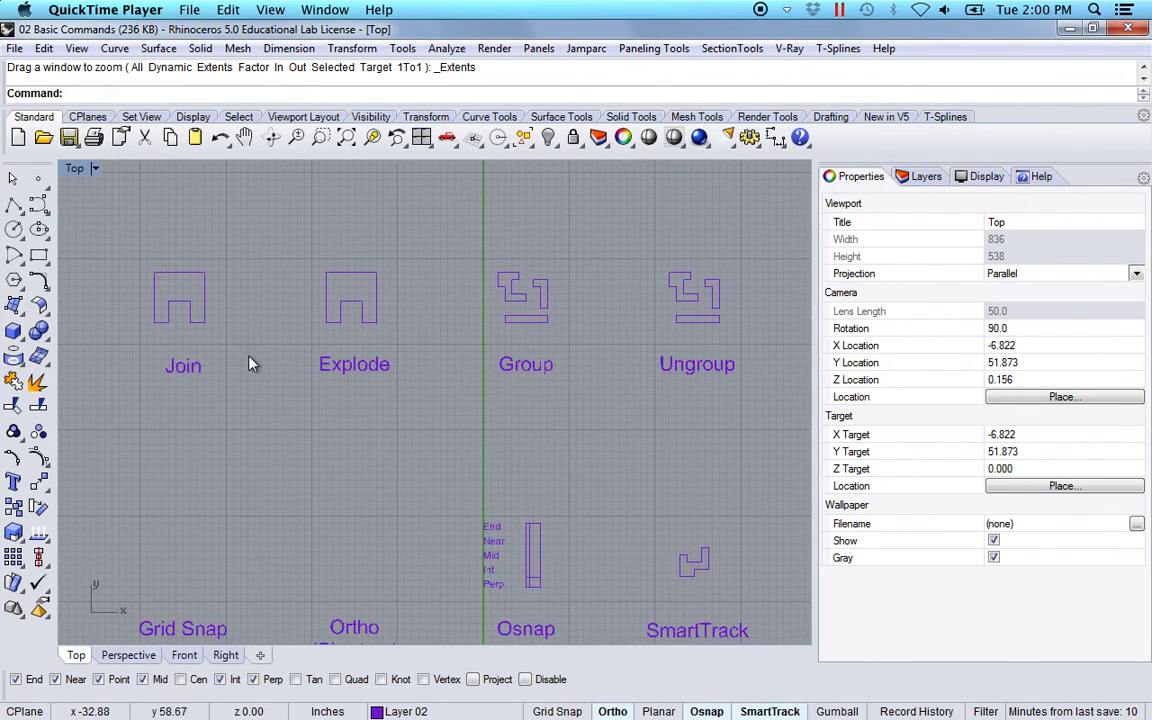
pyautogui.scroll(2, 155, 306)
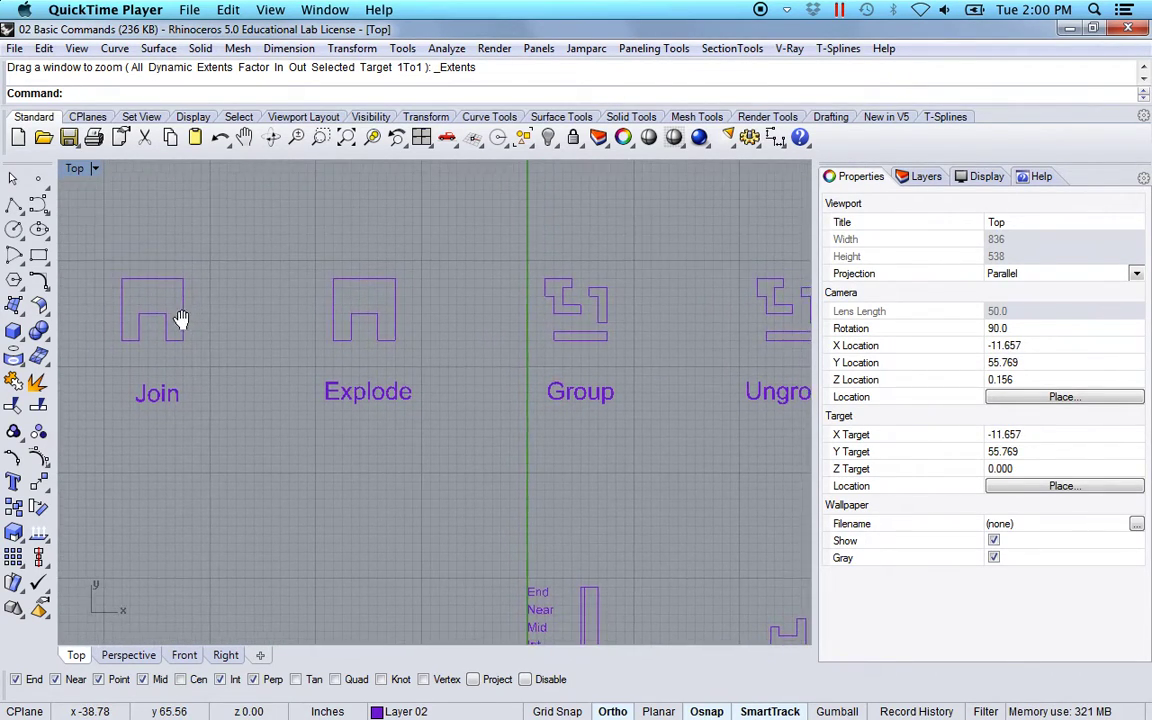
pyautogui.scroll(-2, 265, 345)
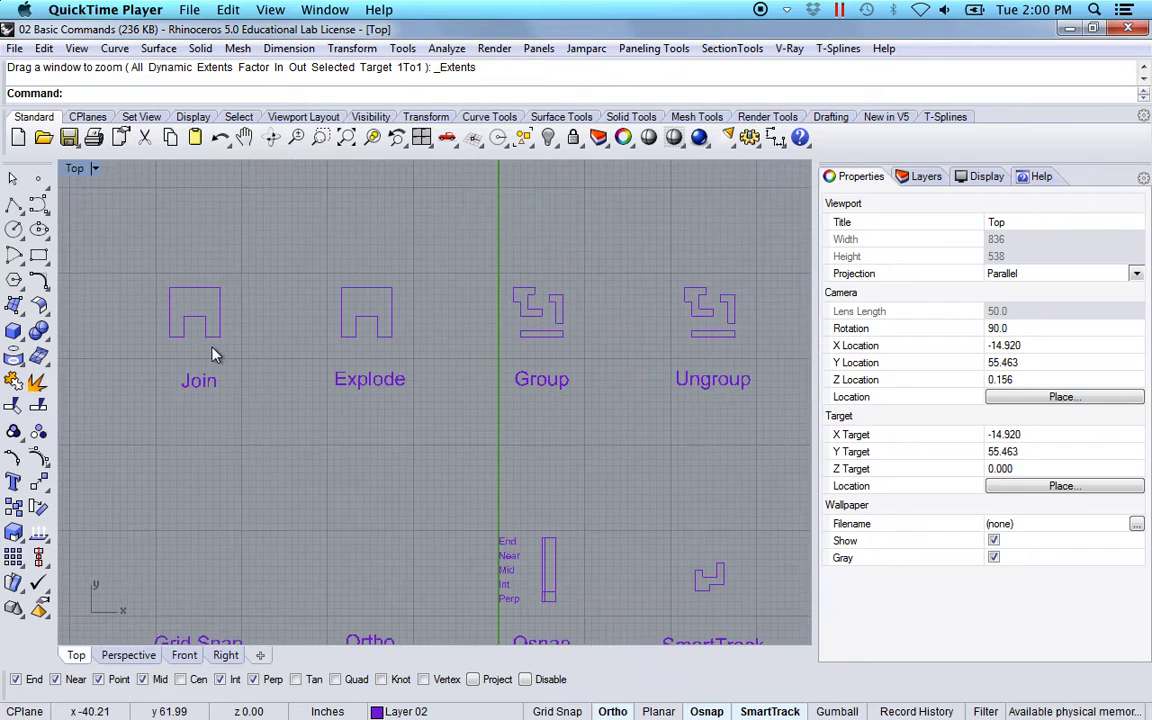
pyautogui.moveTo(250, 364); pyautogui.dragTo(222, 356, button='right')
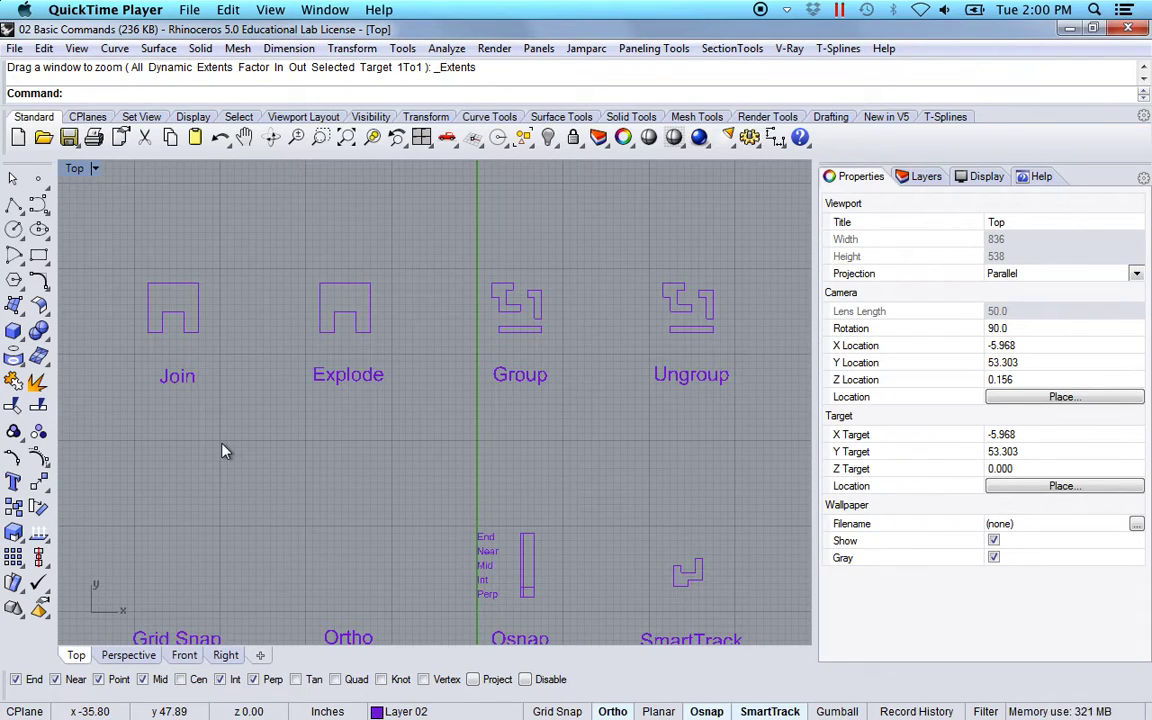
# Join the four separate curves of the figure above the Join label into one closed curve
pyautogui.click(13, 383)
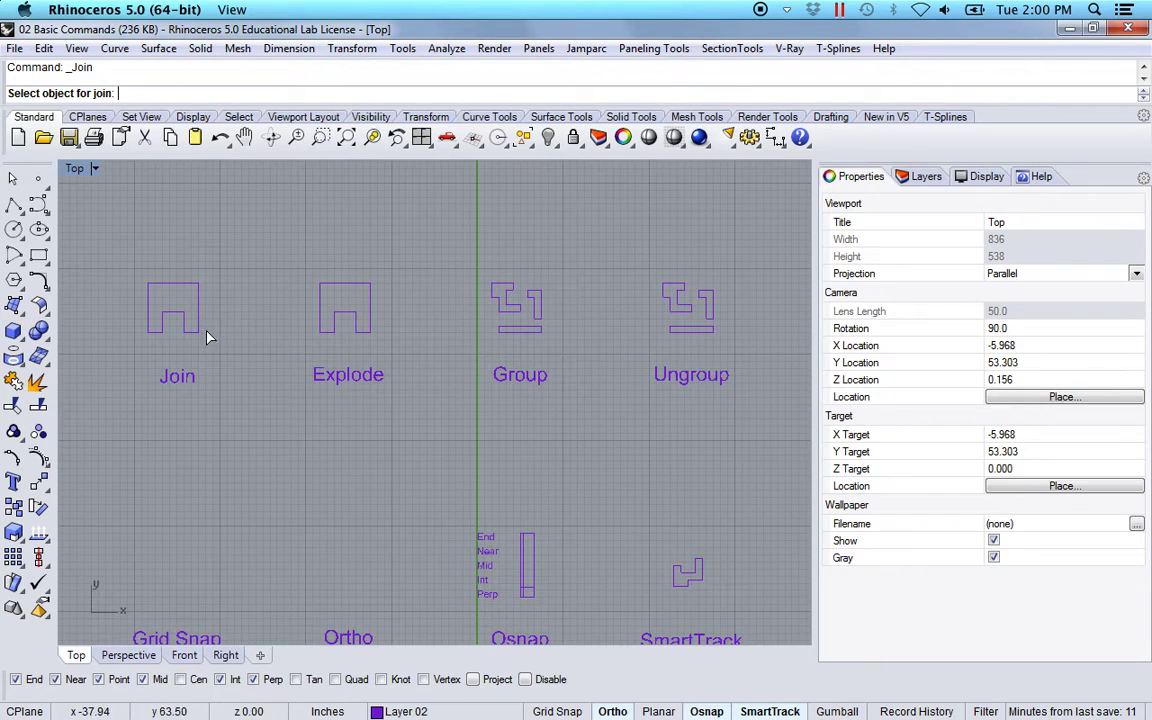
pyautogui.scroll(3, 190, 320)
pyautogui.scroll(4, 200, 325)
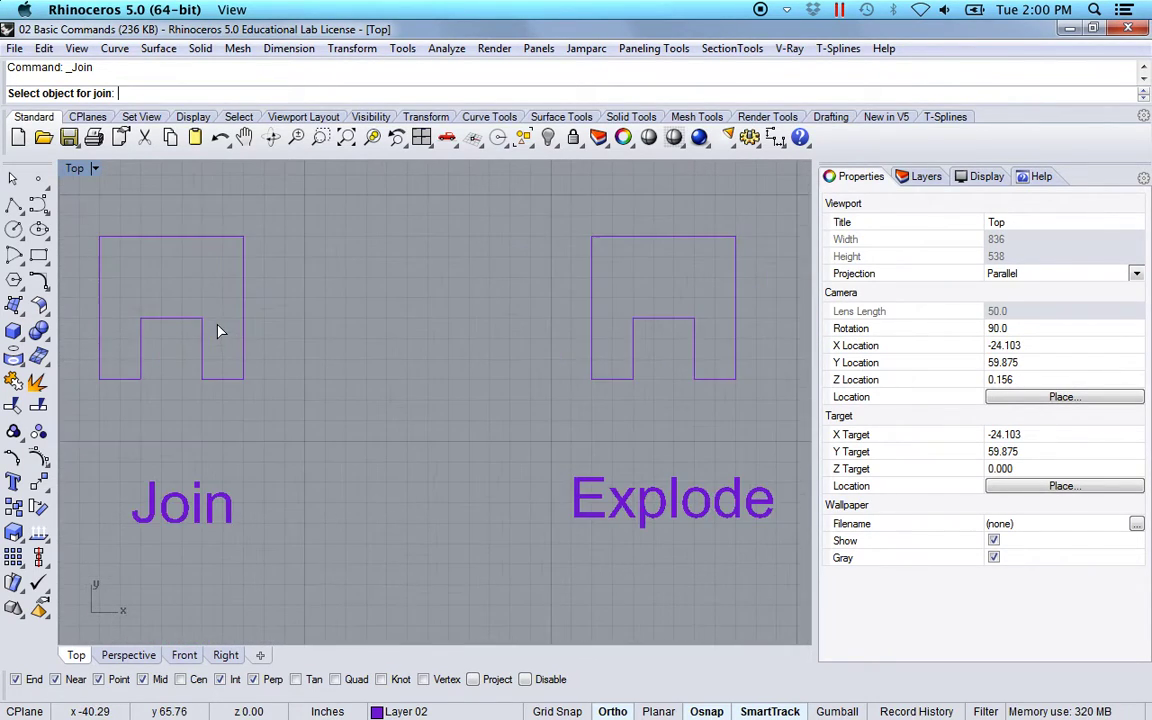
pyautogui.click(356, 386)
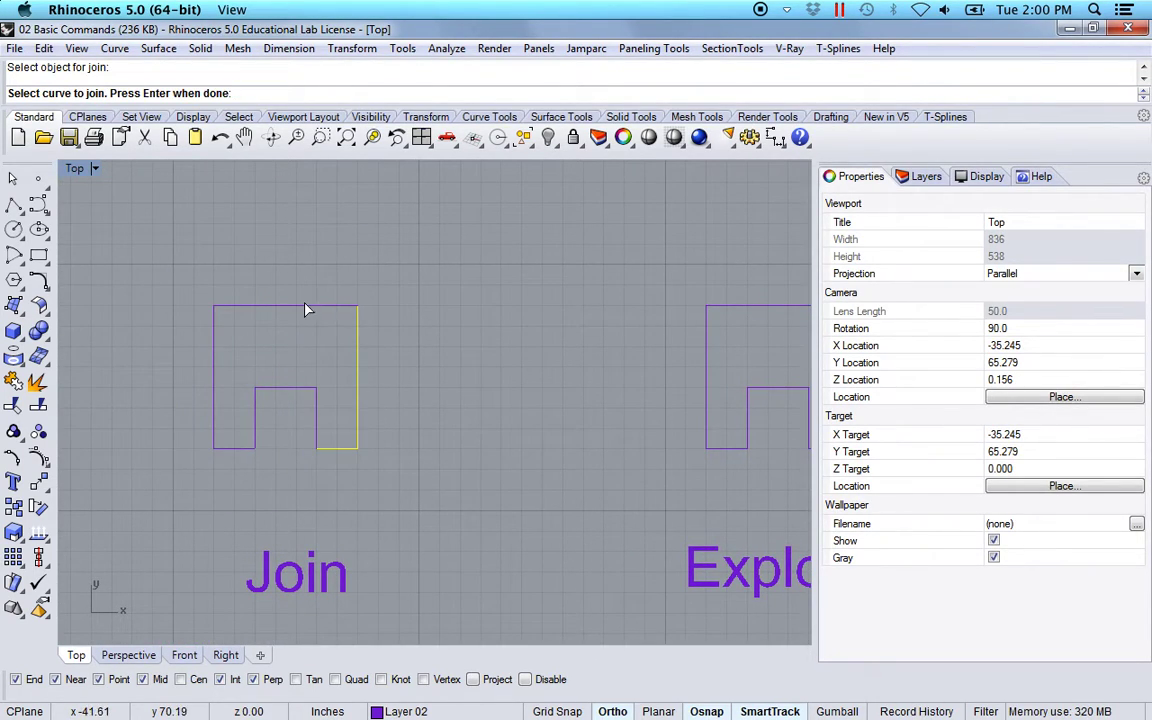
pyautogui.click(305, 306)
pyautogui.click(212, 329)
pyautogui.click(255, 437)
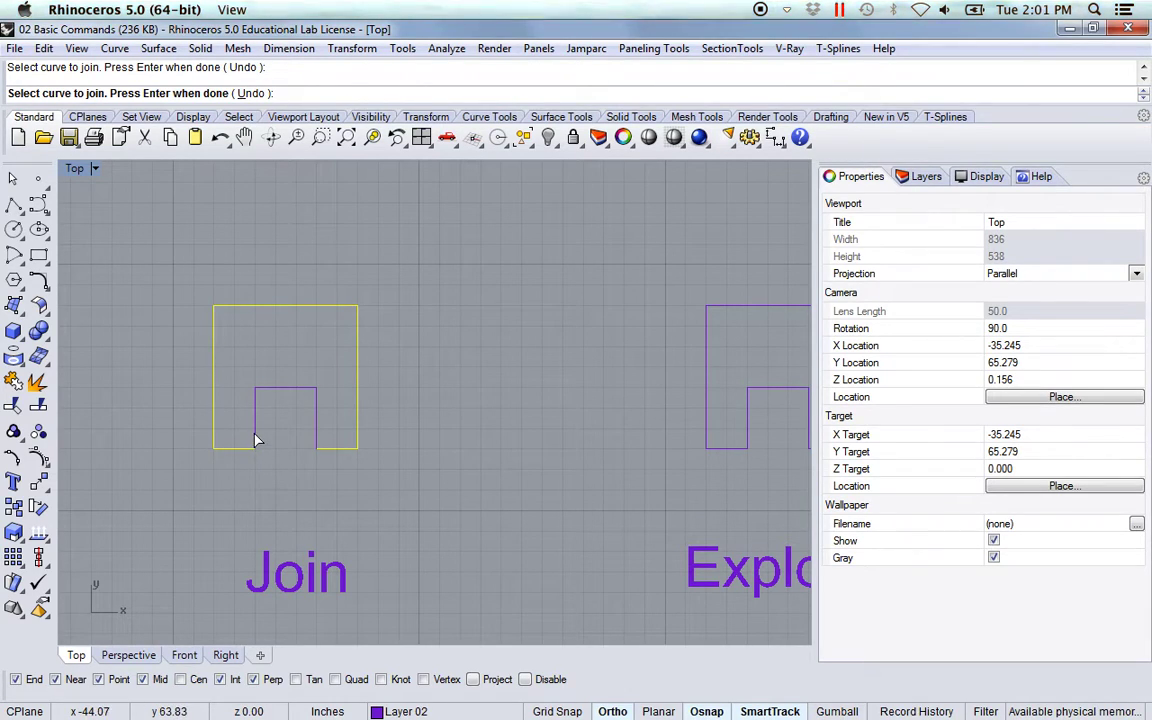
pyautogui.press('Return')
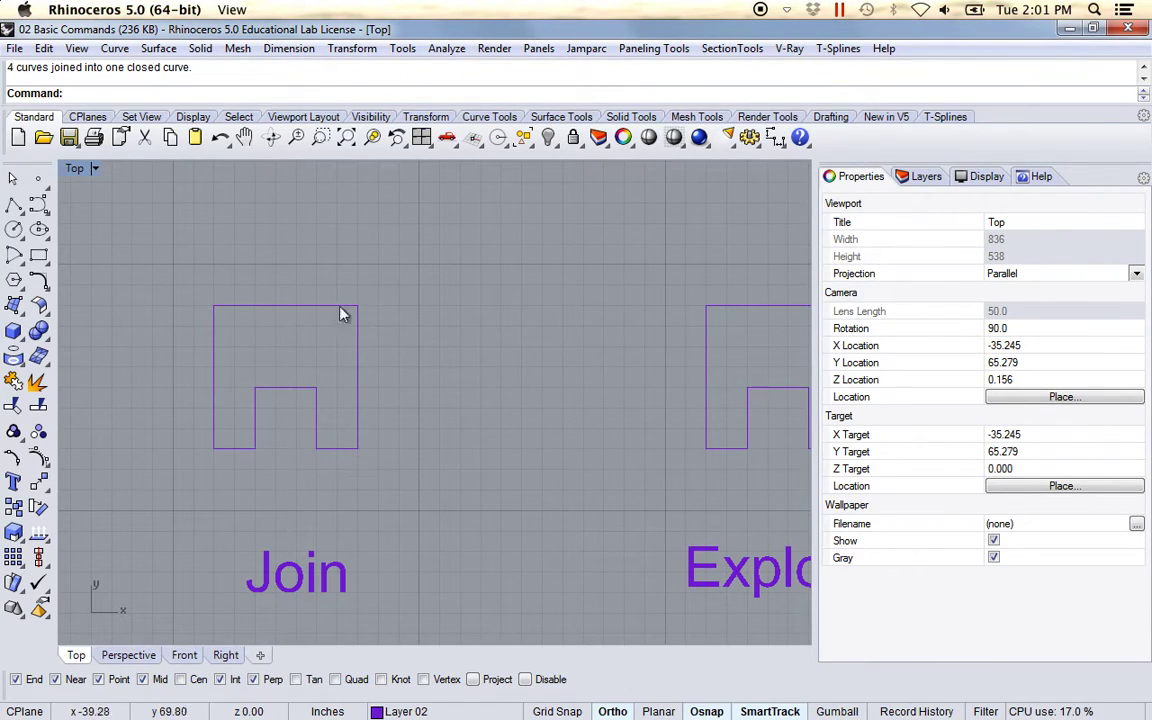
# Undo the join of the figure above the Join label
pyautogui.click(44, 48)
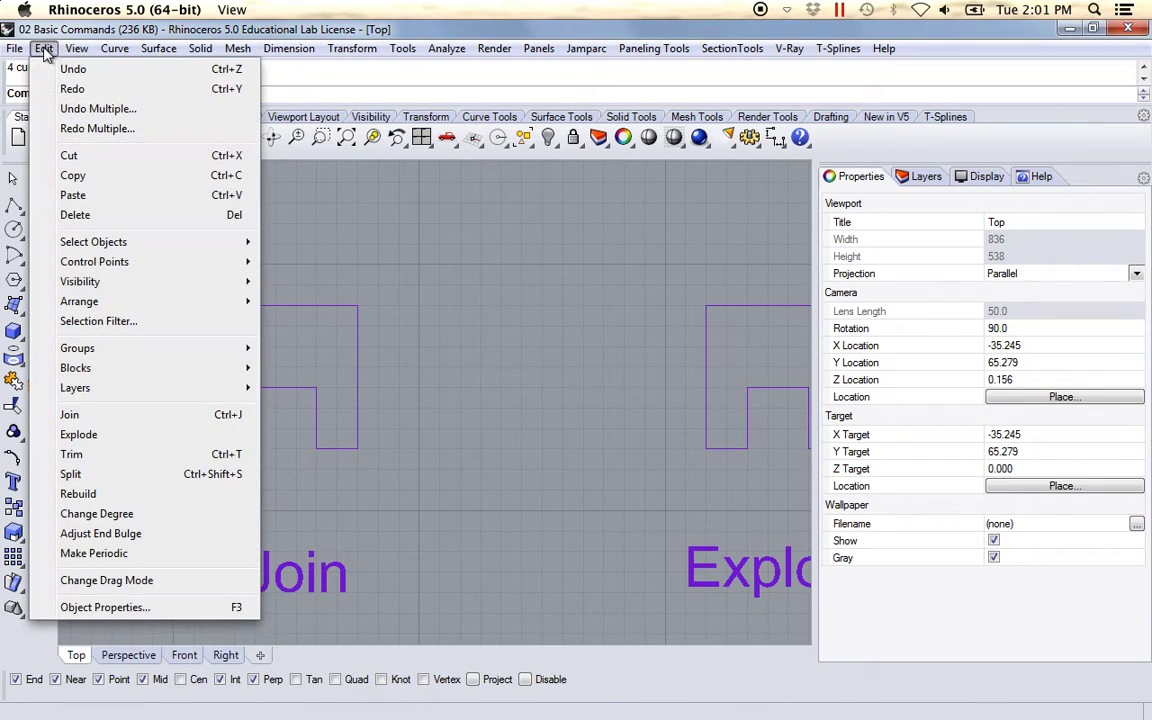
pyautogui.click(70, 69)
pyautogui.click(150, 320)
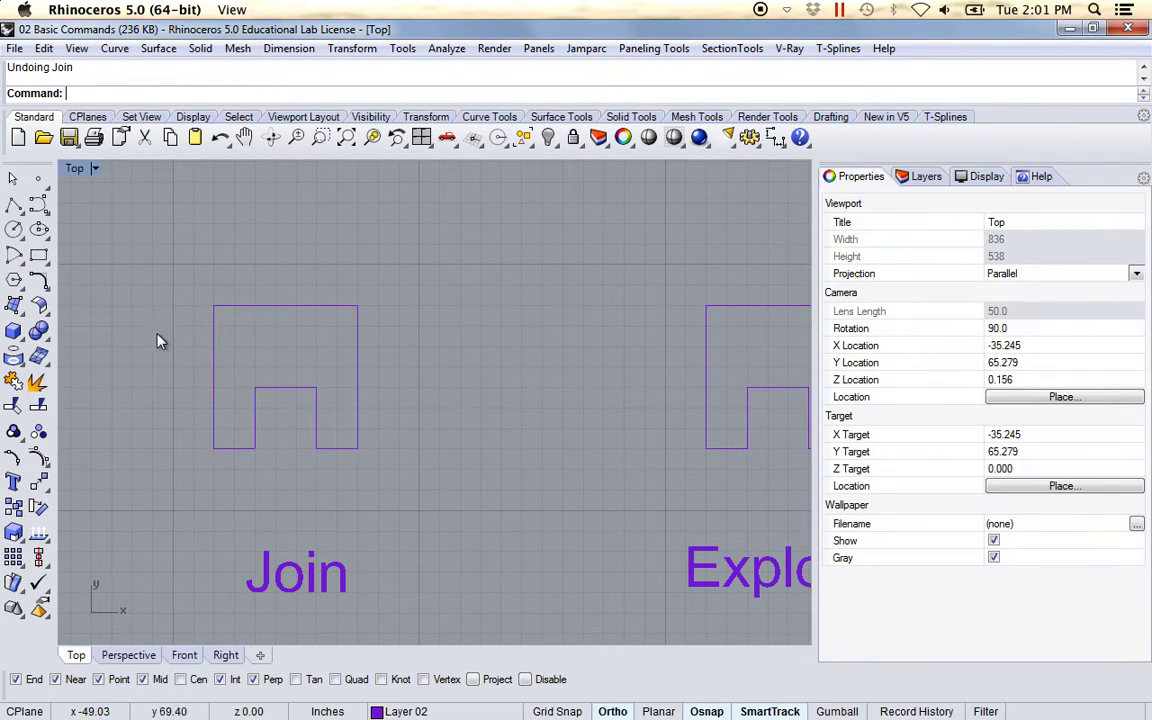
# Run the Join command by name on the four curves above the Join label, and check the joined figure by selecting it
pyautogui.scroll(-1, 155, 344)
pyautogui.scroll(-1, 178, 330)
pyautogui.scroll(1, 185, 325)
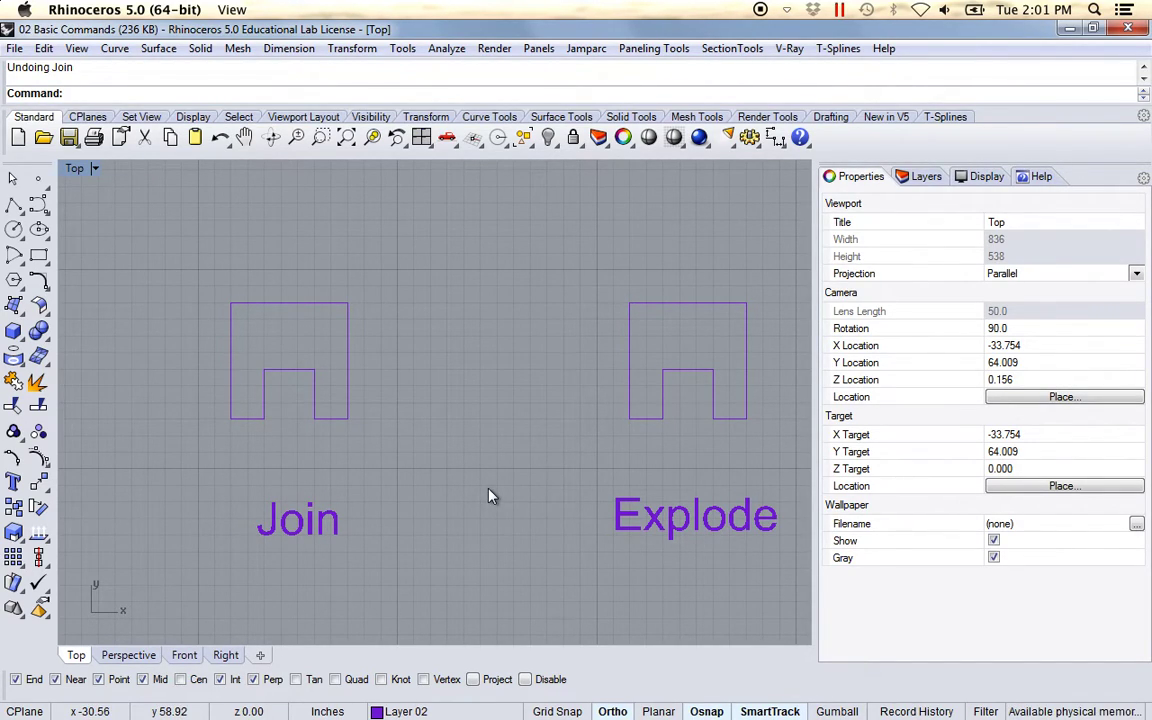
pyautogui.press('Up')
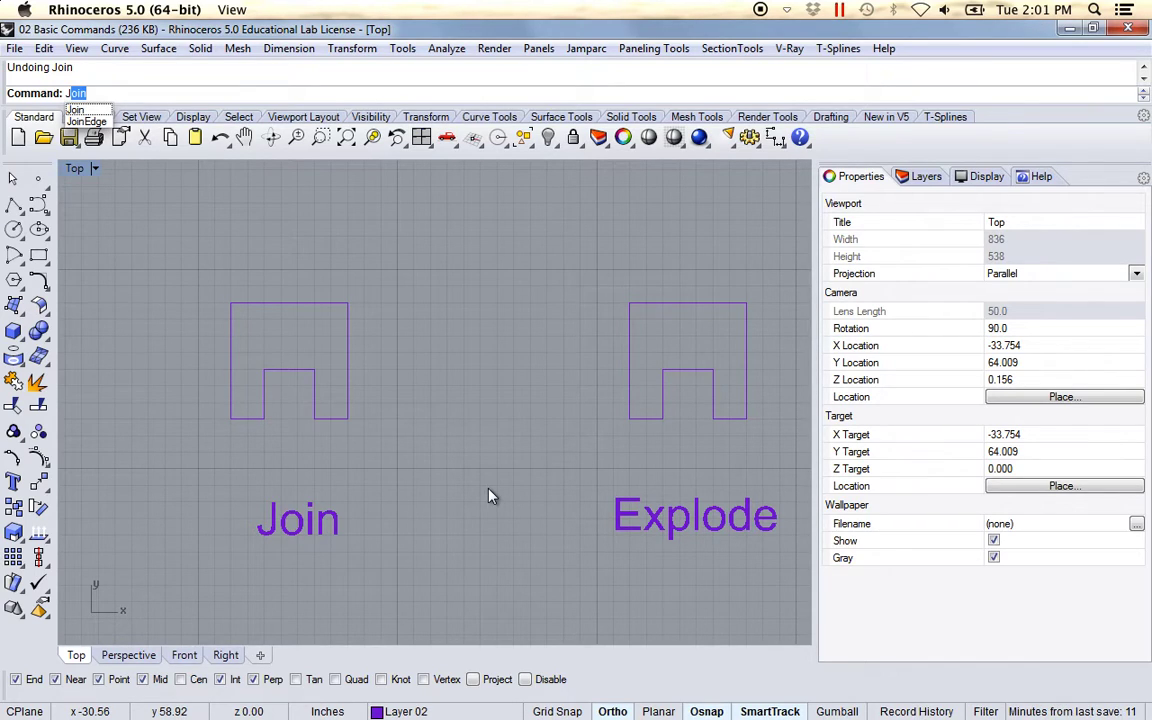
pyautogui.press('Return')
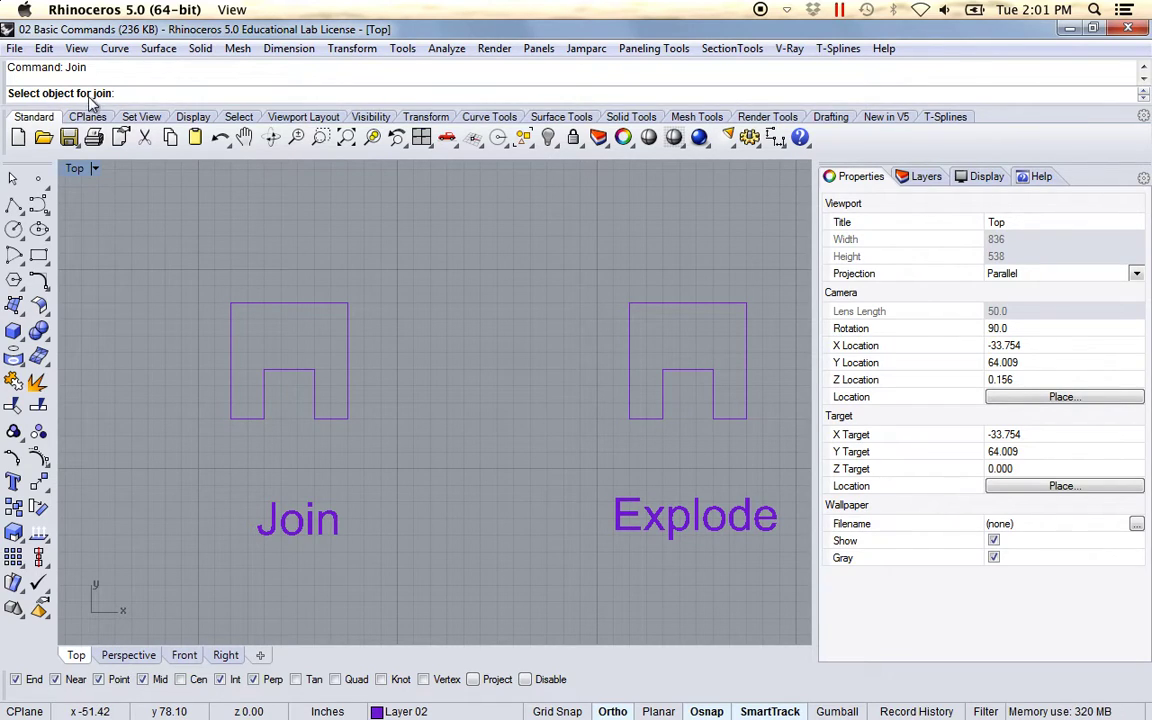
pyautogui.click(234, 302)
pyautogui.click(264, 395)
pyautogui.click(279, 371)
pyautogui.click(315, 405)
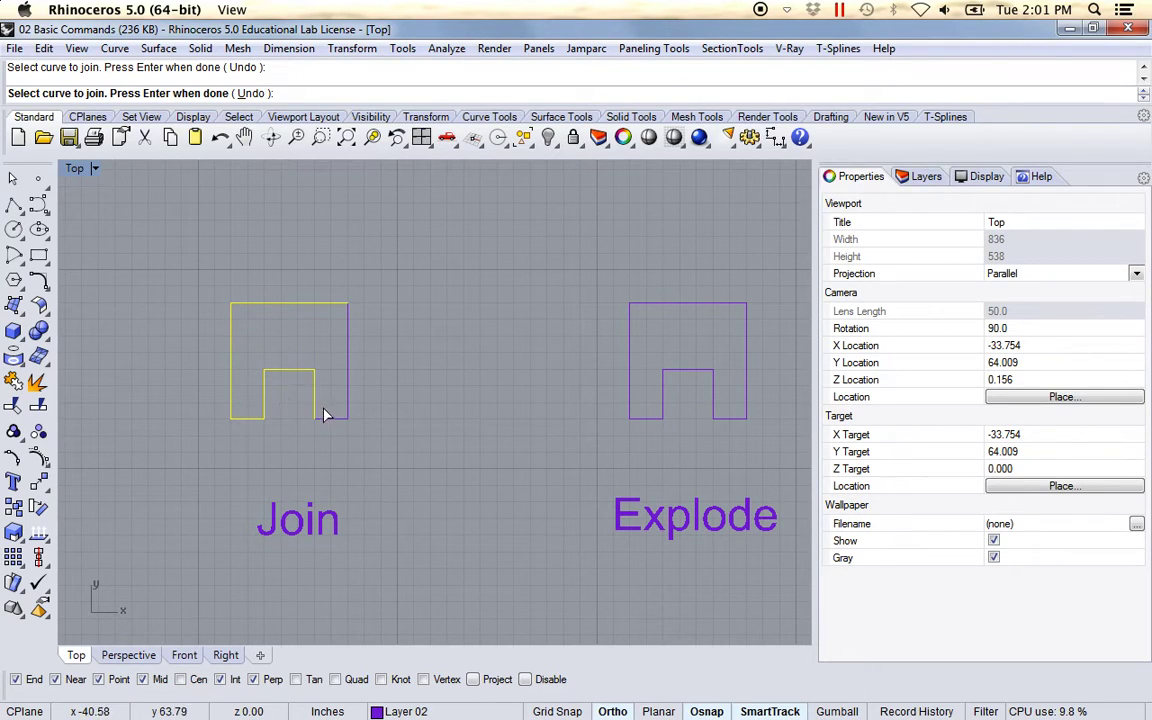
pyautogui.press('Return')
pyautogui.click(315, 411)
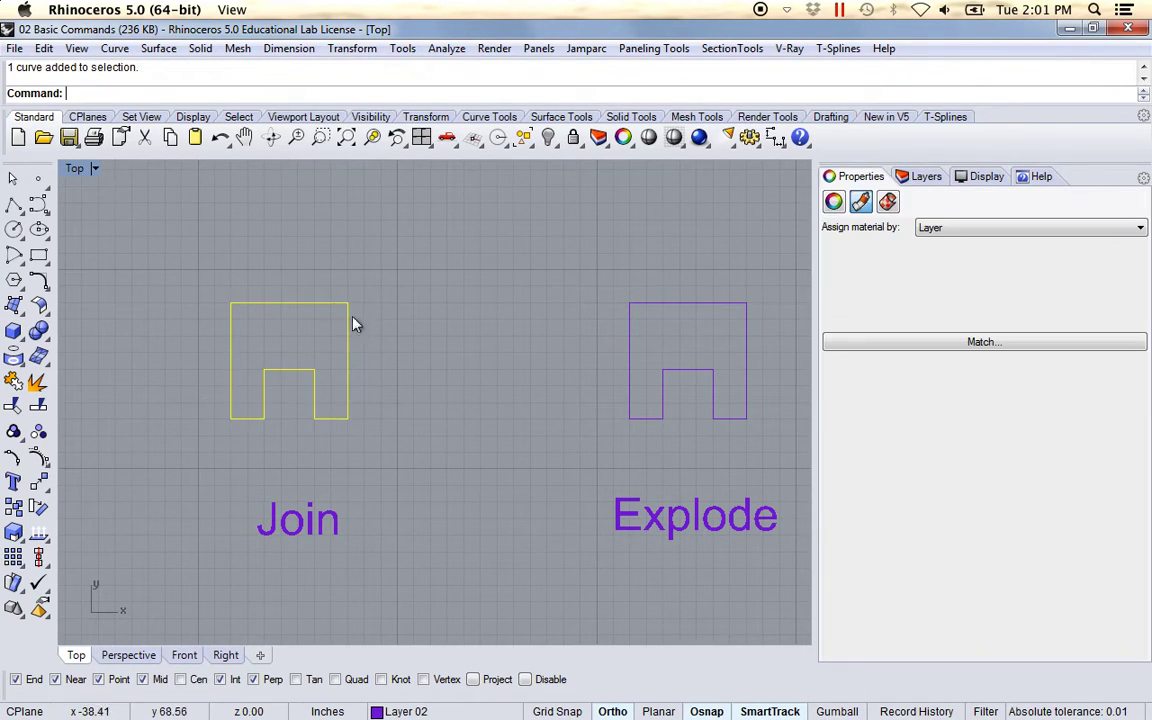
pyautogui.click(385, 420)
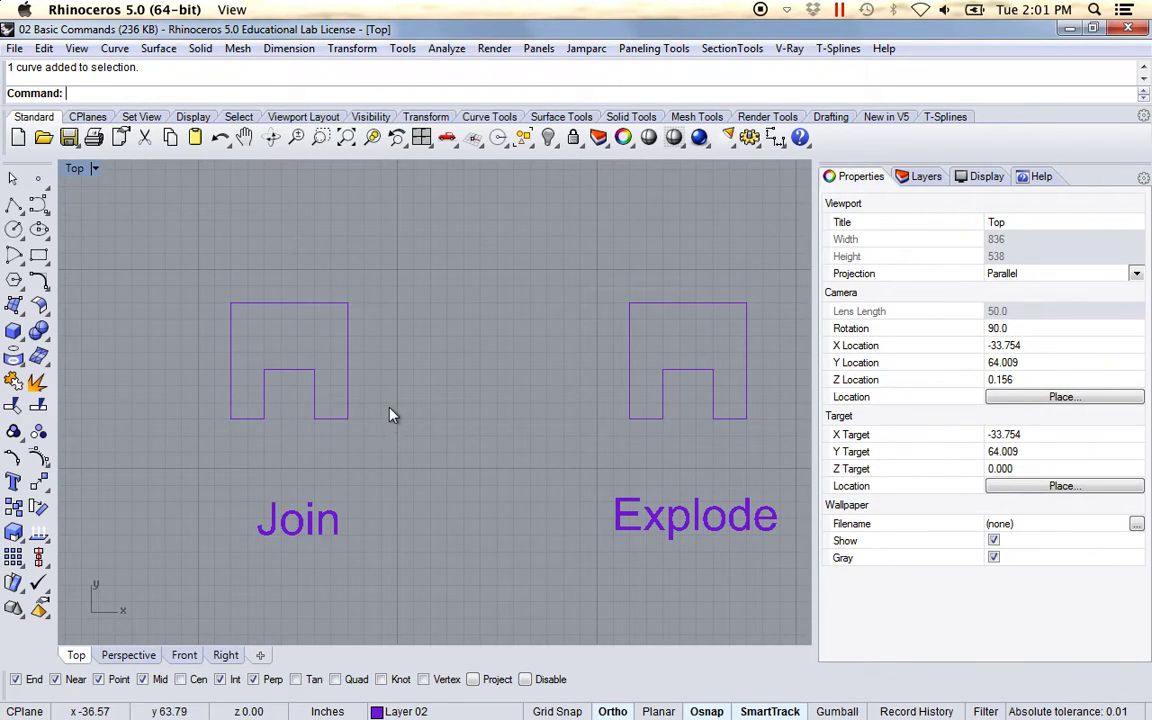
# Undo the last join so the Join figure's curves are separate again
pyautogui.click(44, 50)
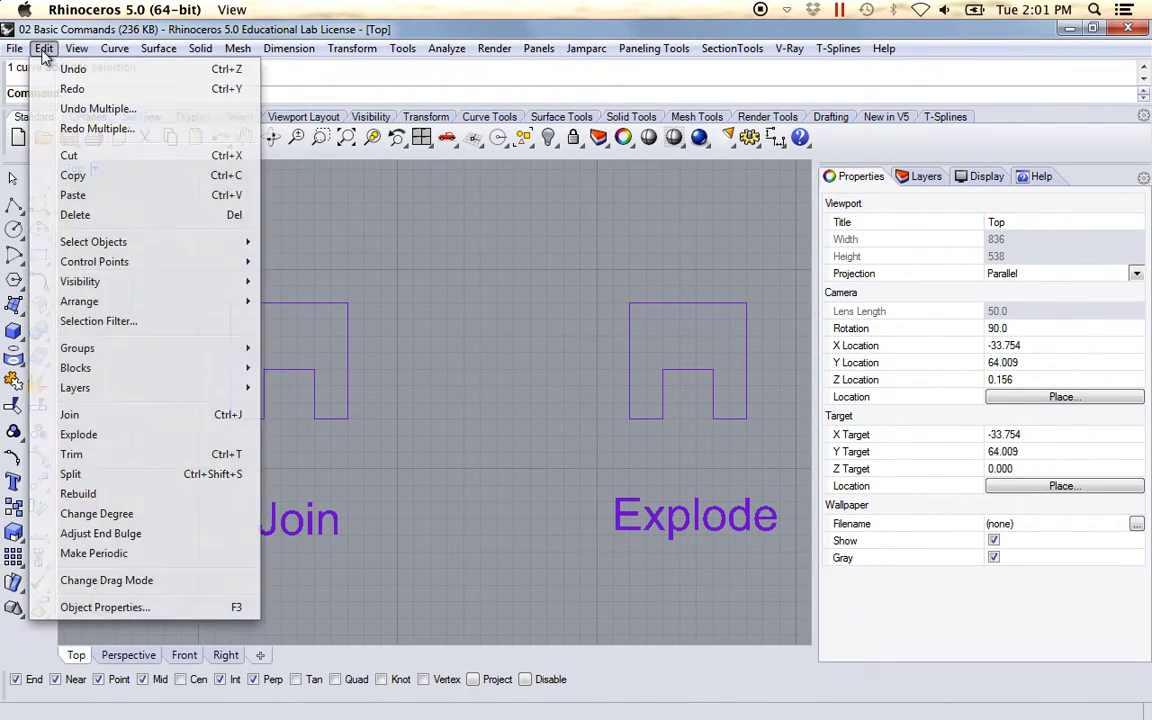
pyautogui.click(68, 69)
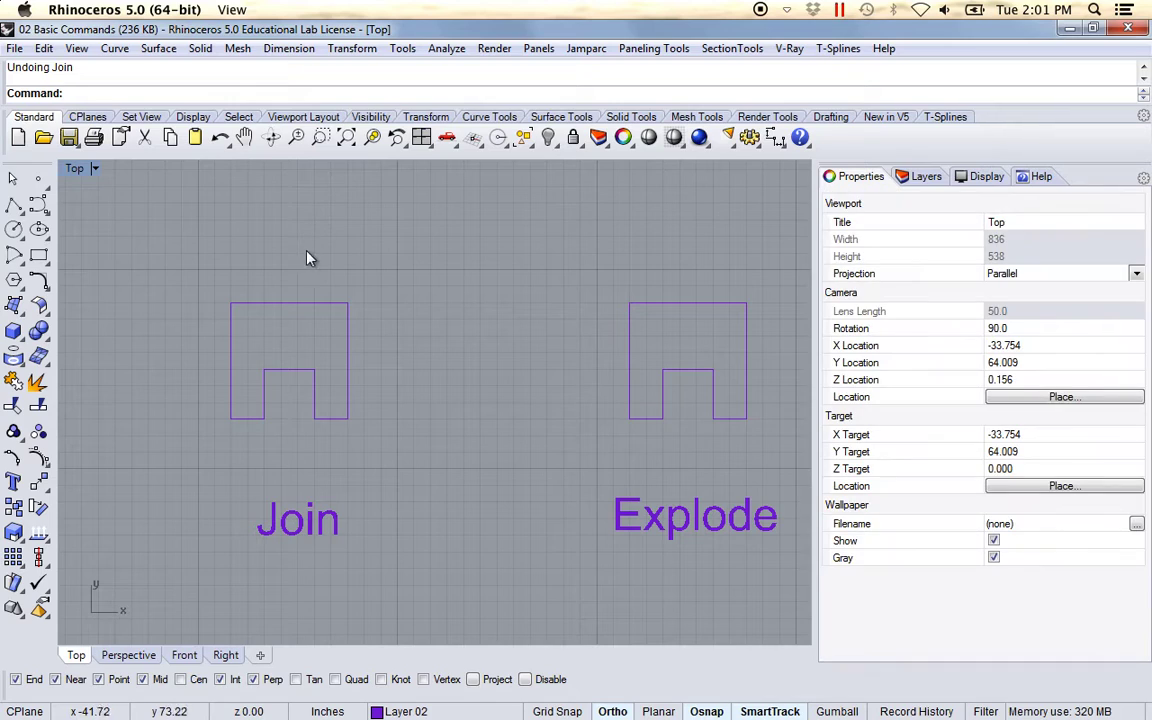
pyautogui.click(240, 49)
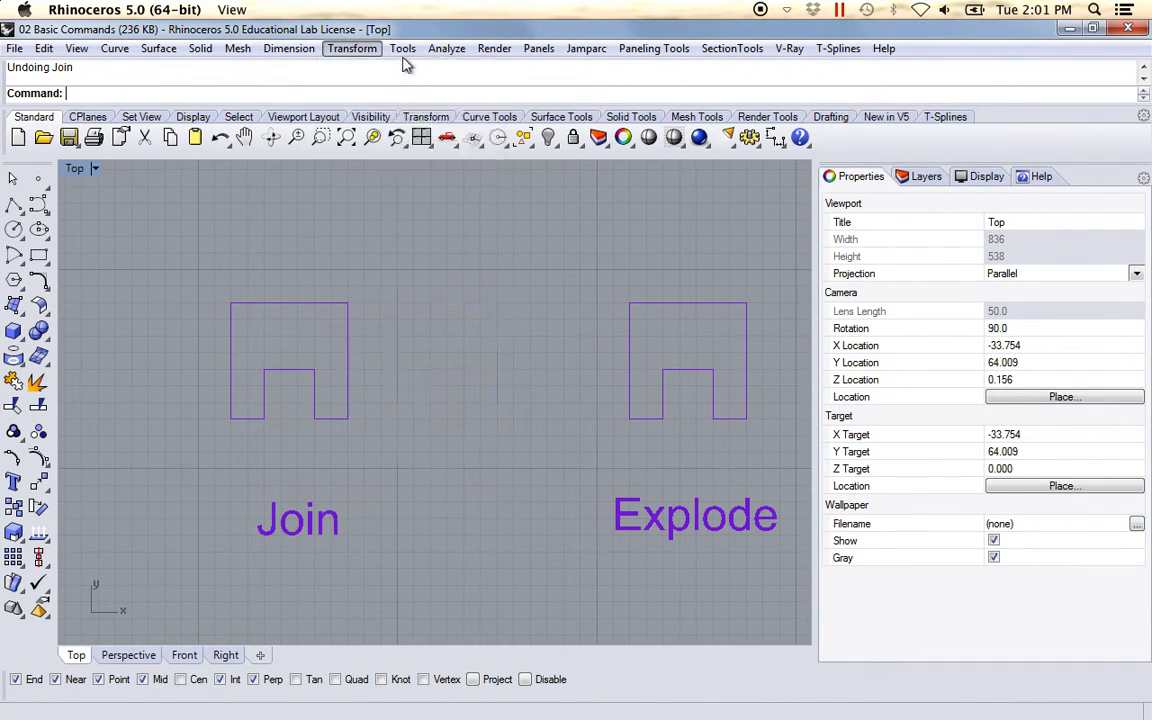
pyautogui.moveTo(404, 50)
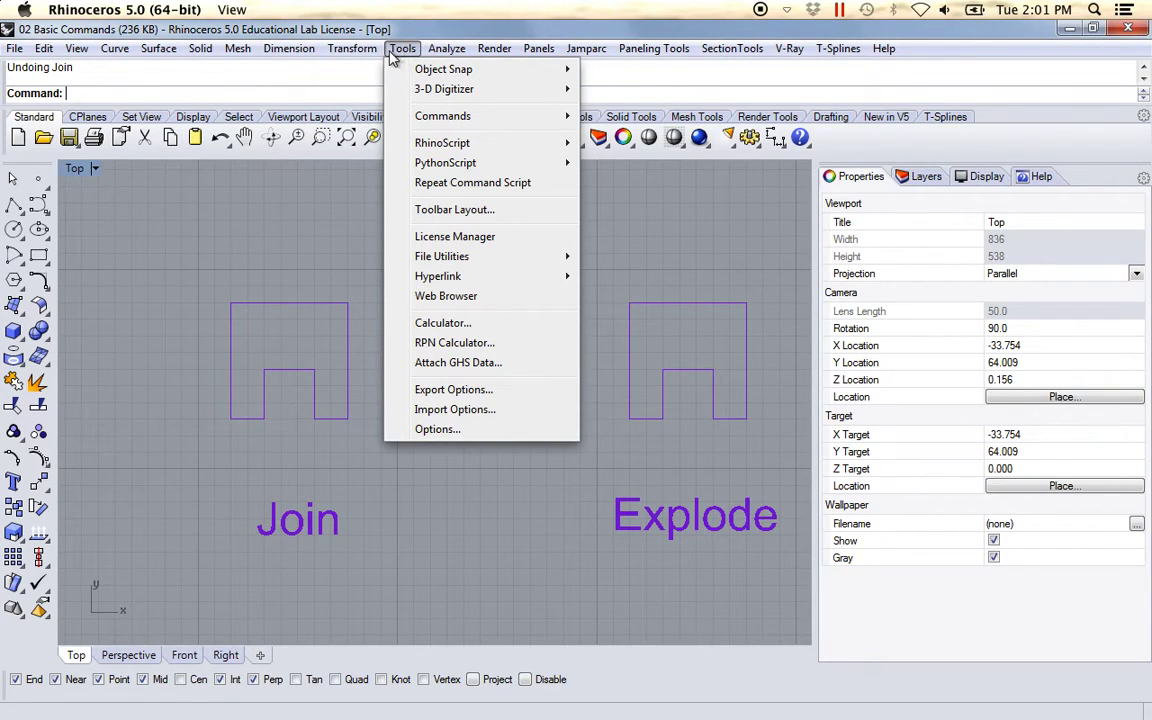
pyautogui.moveTo(210, 50)
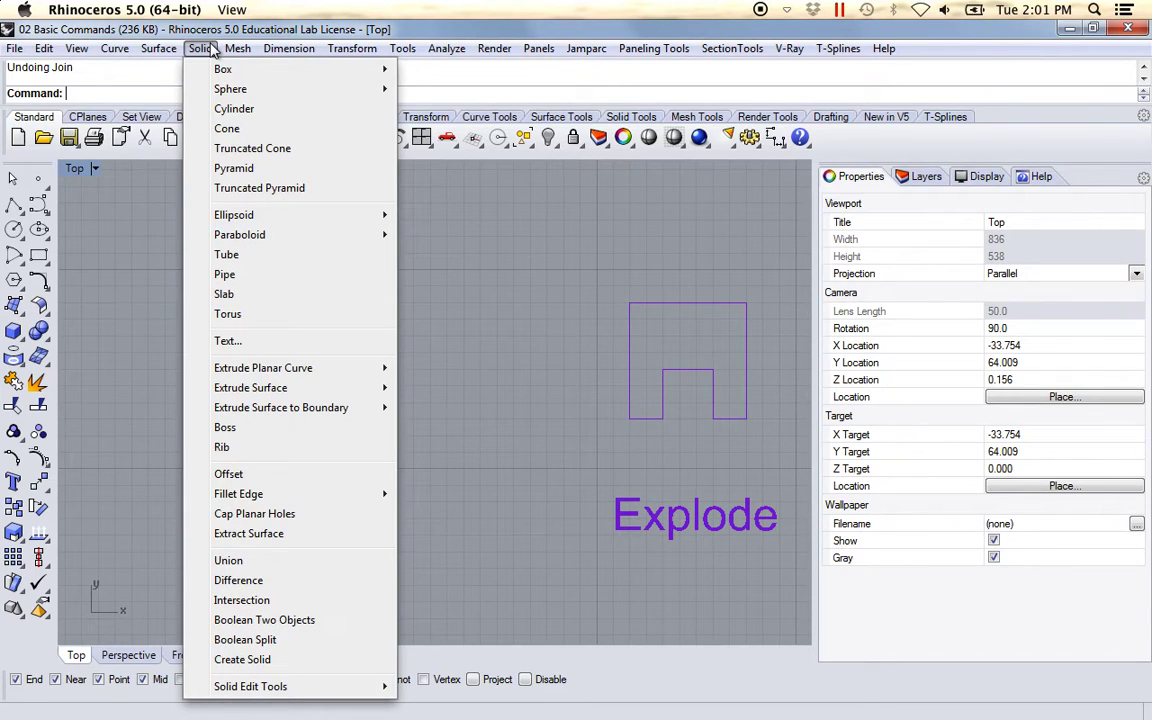
pyautogui.moveTo(160, 53)
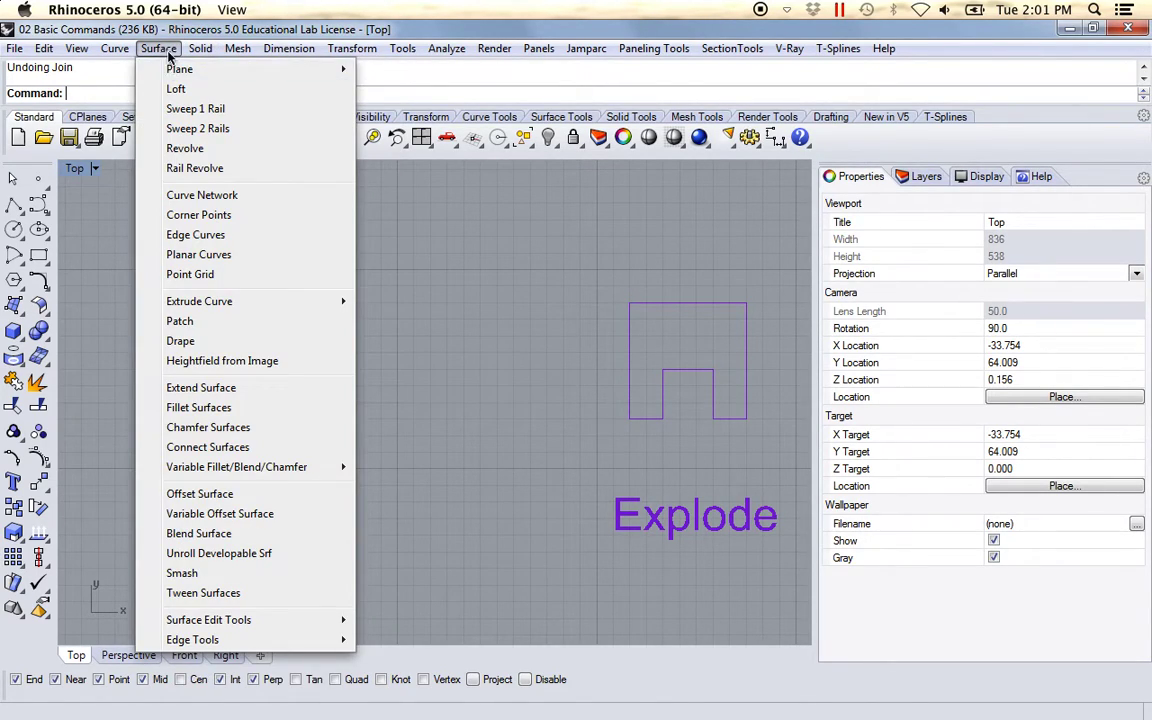
pyautogui.click(127, 242)
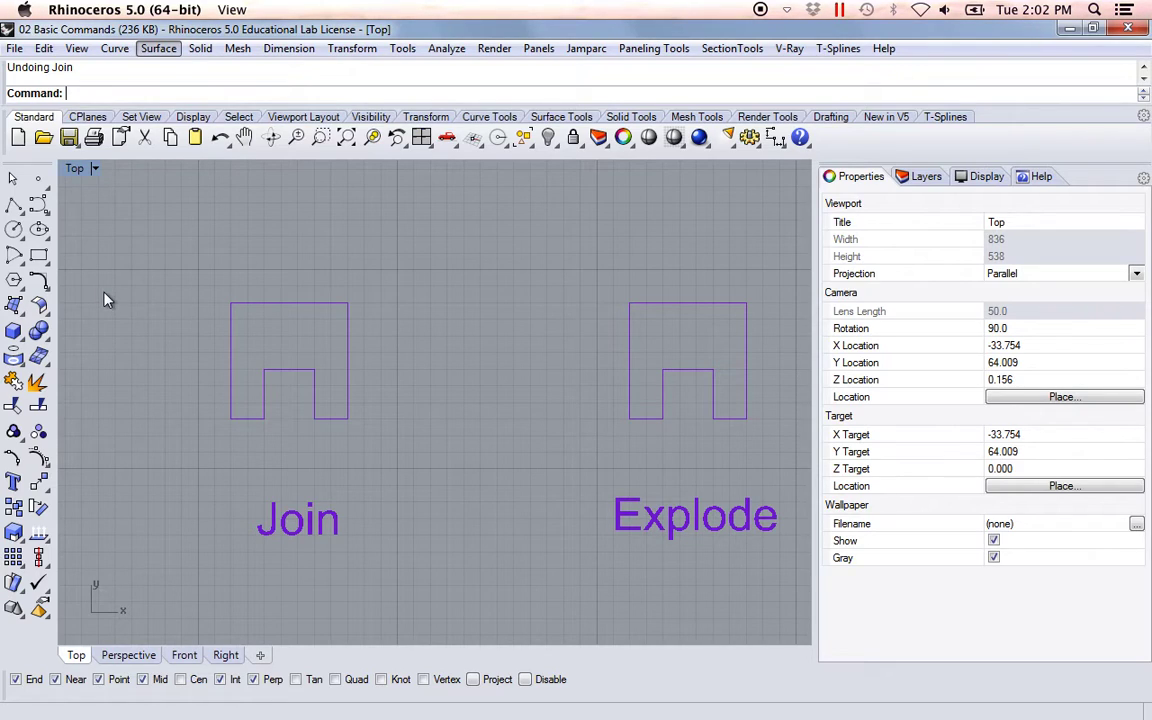
# Join the four curves above the Join label into one closed curve, and select the figure to check it as one object
pyautogui.click(12, 383)
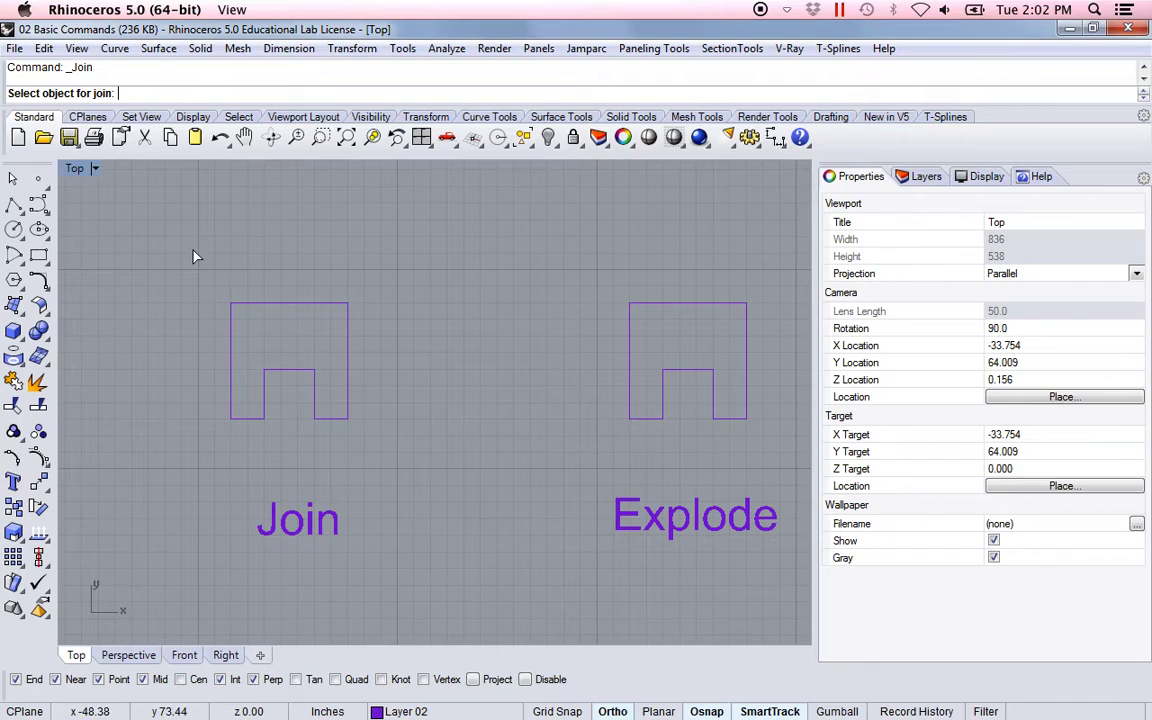
pyautogui.click(242, 303)
pyautogui.click(262, 402)
pyautogui.click(292, 371)
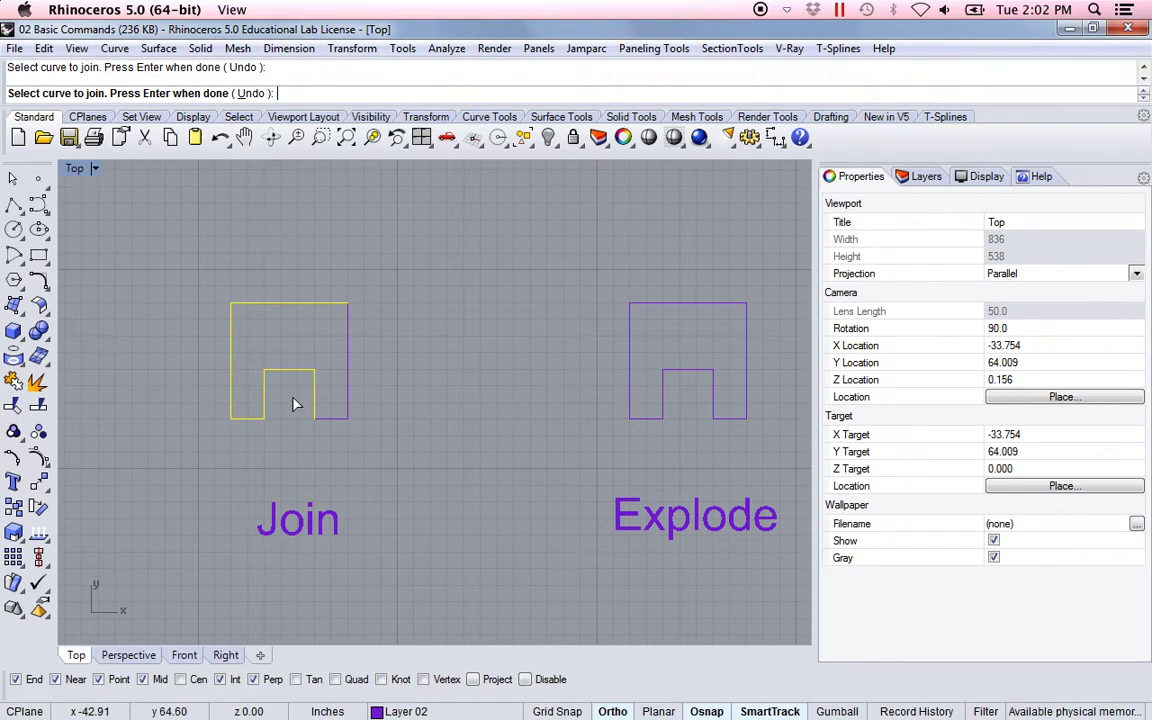
pyautogui.click(331, 421)
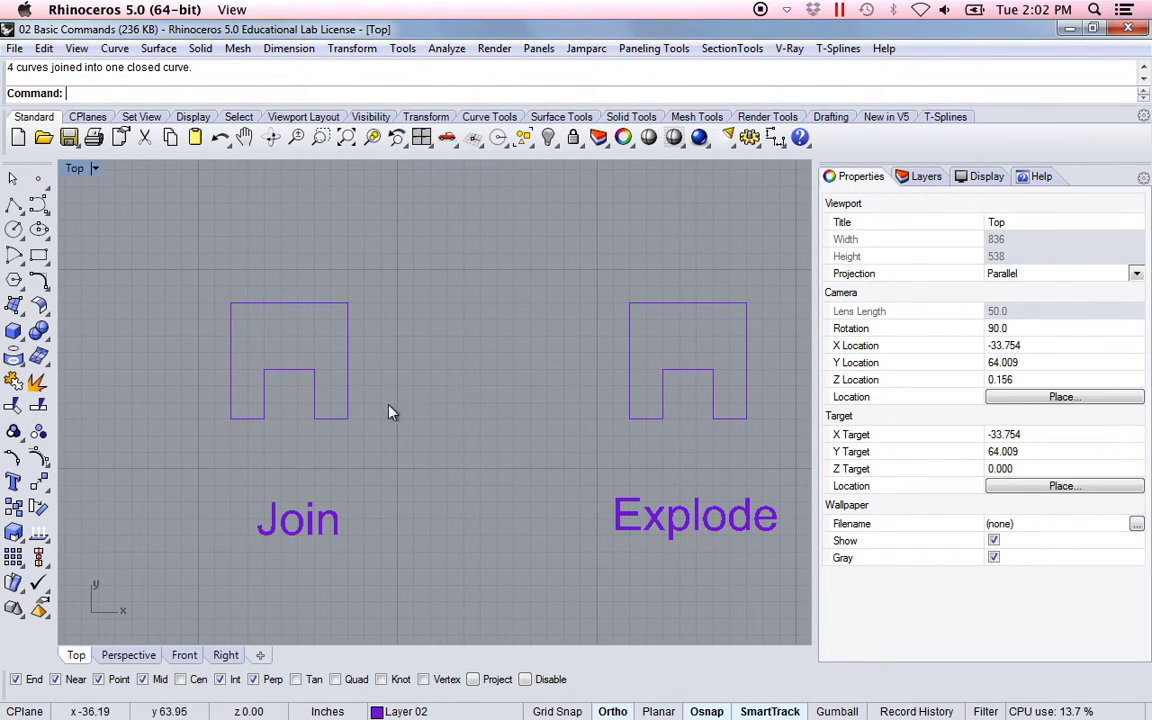
pyautogui.moveTo(437, 389); pyautogui.dragTo(406, 386, button='right')
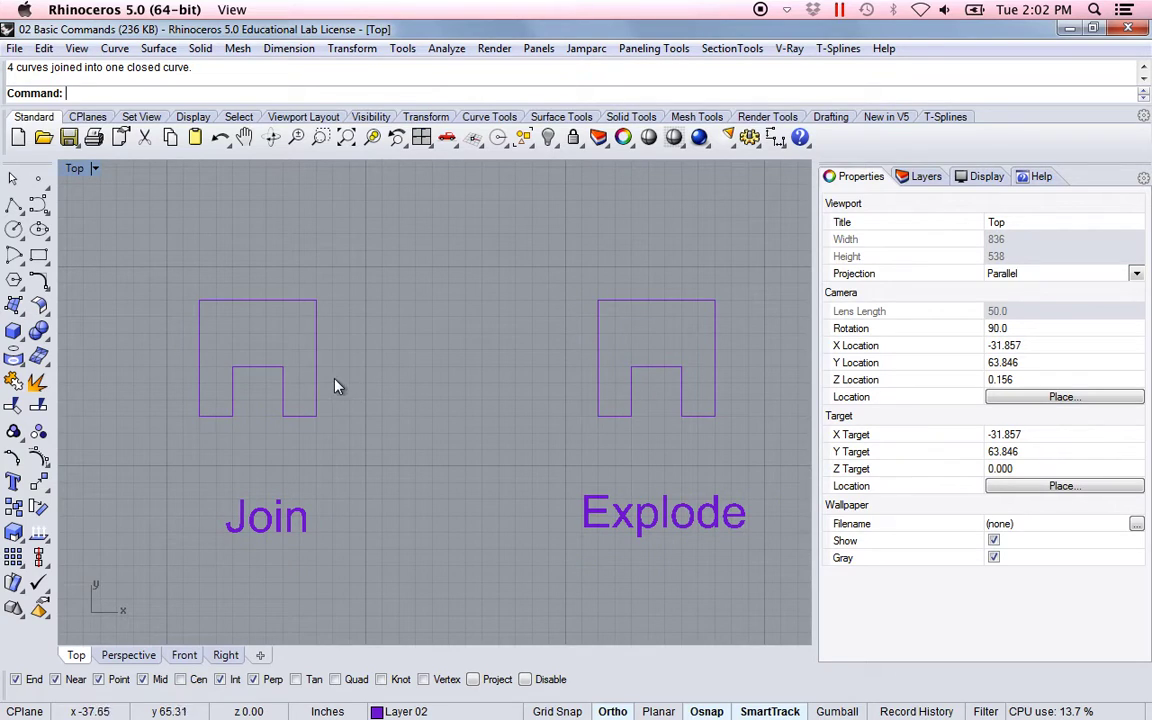
pyautogui.click(318, 381)
pyautogui.click(481, 391)
# Explode the closed curve above the Explode label into separate segments
pyautogui.moveTo(481, 391); pyautogui.dragTo(398, 412, button='right')
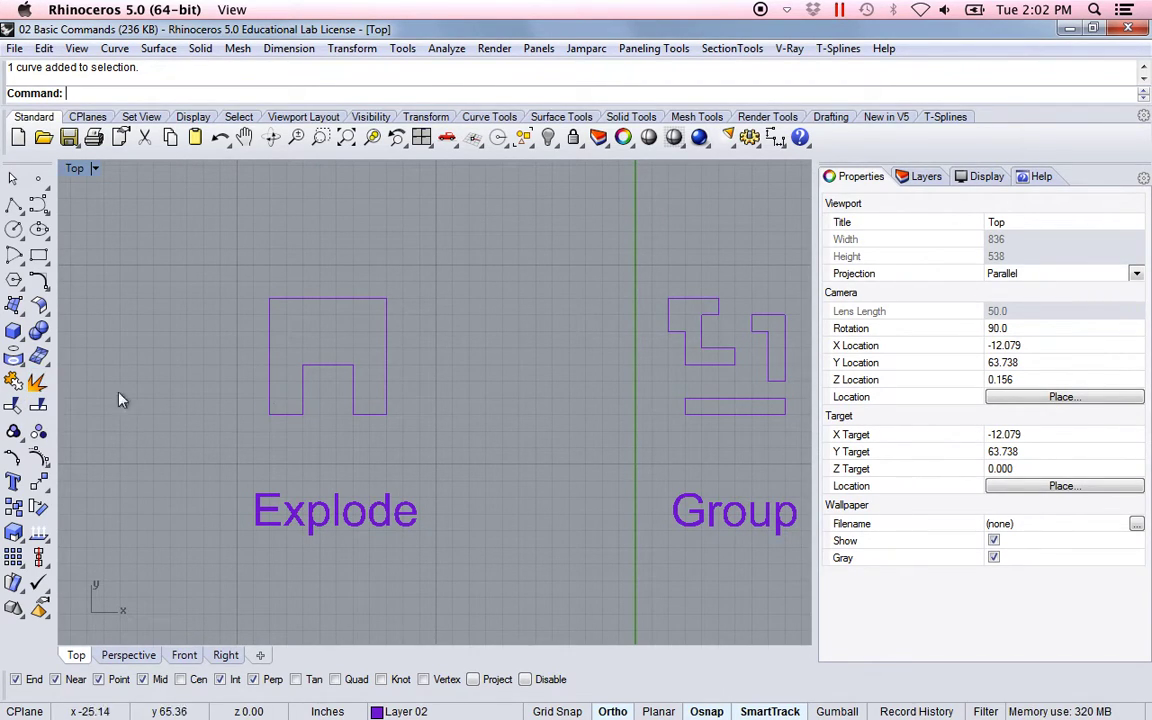
pyautogui.click(40, 383)
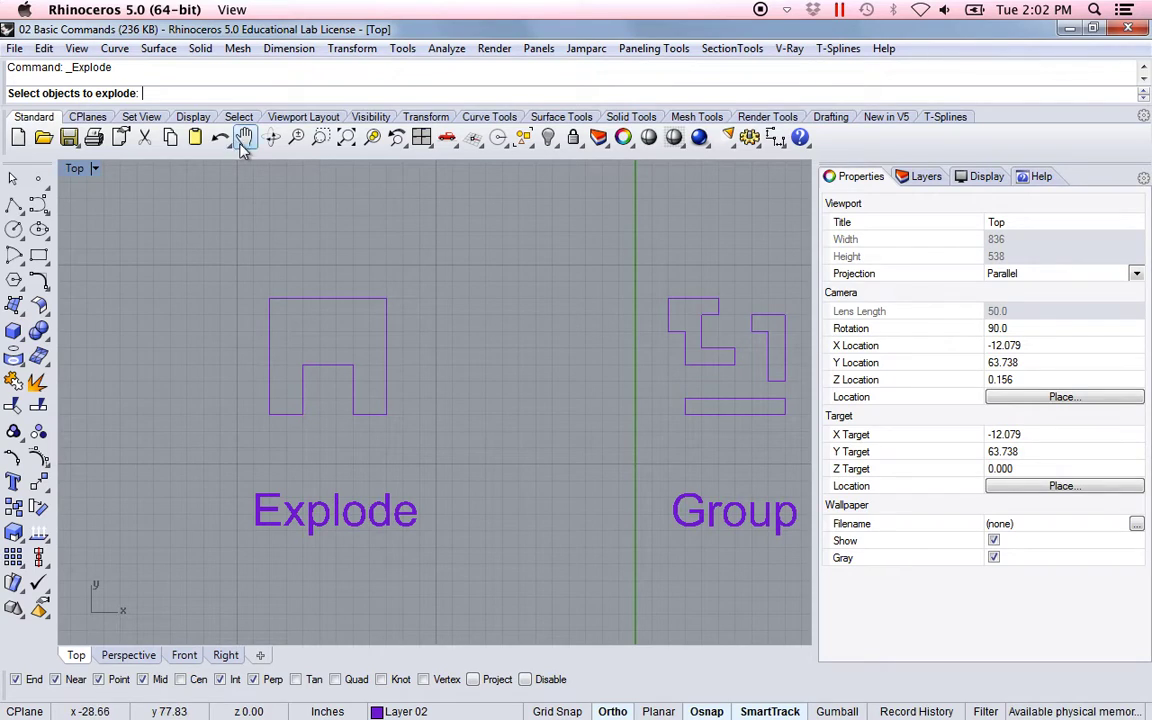
pyautogui.click(274, 343)
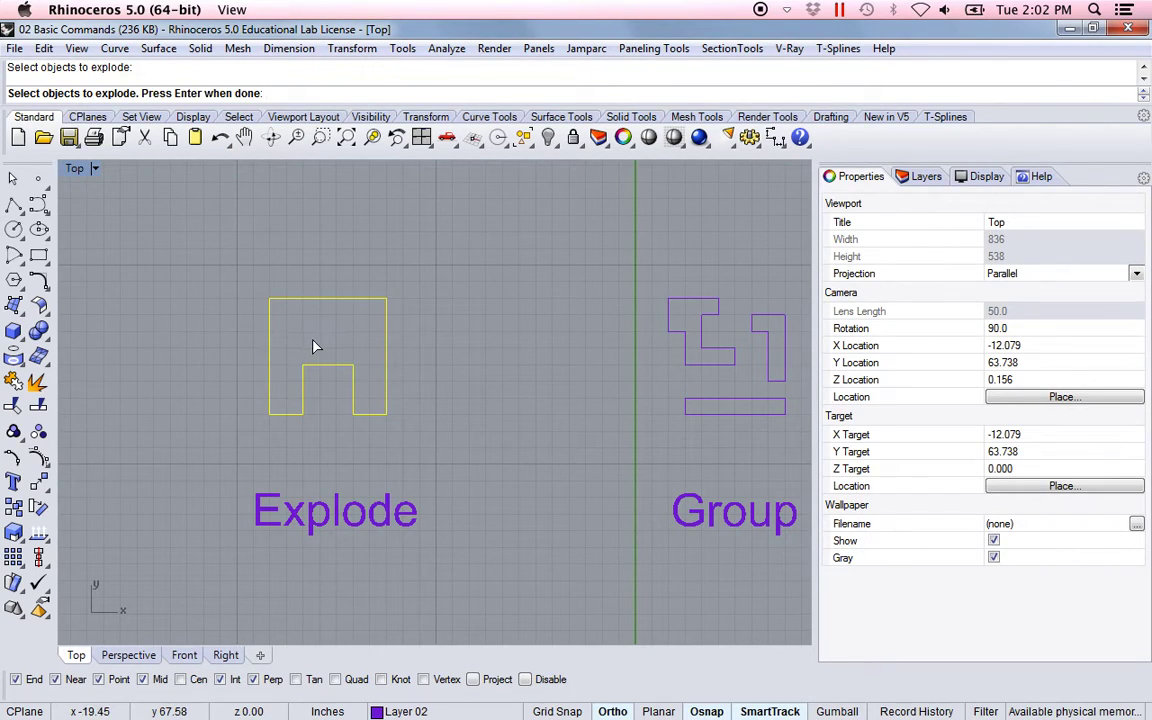
pyautogui.press('Return')
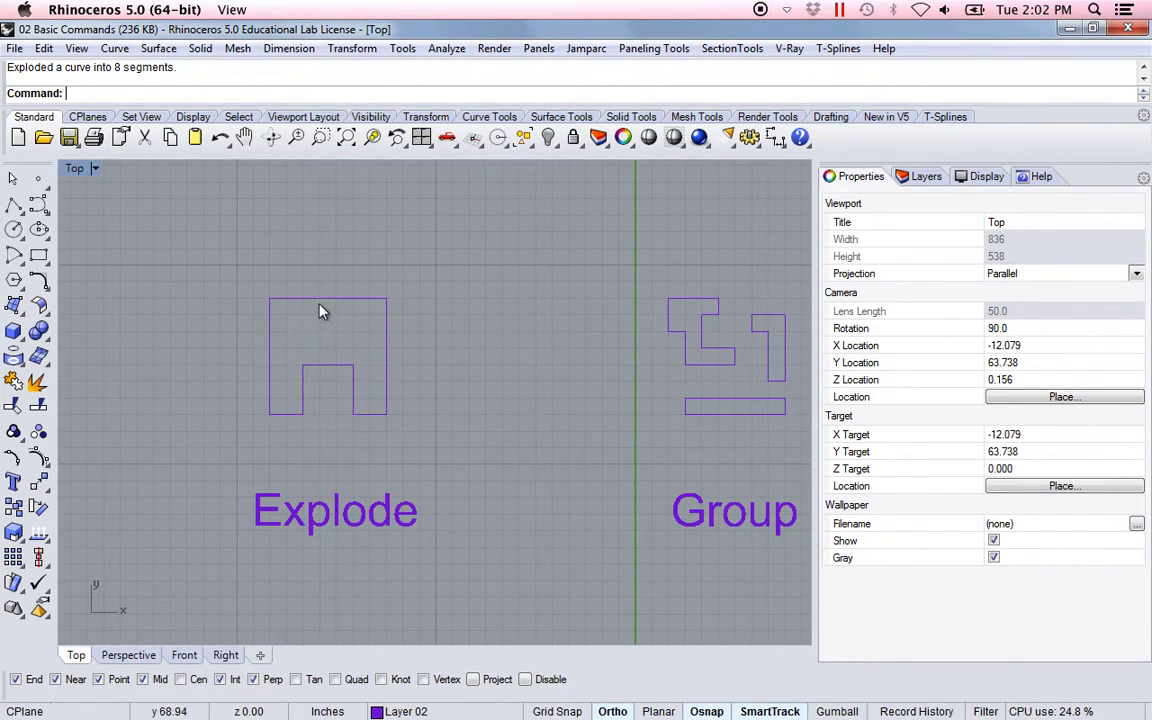
# Check the exploded figure by selecting its edges one at a time around the outline
pyautogui.click(325, 298)
pyautogui.click(380, 398)
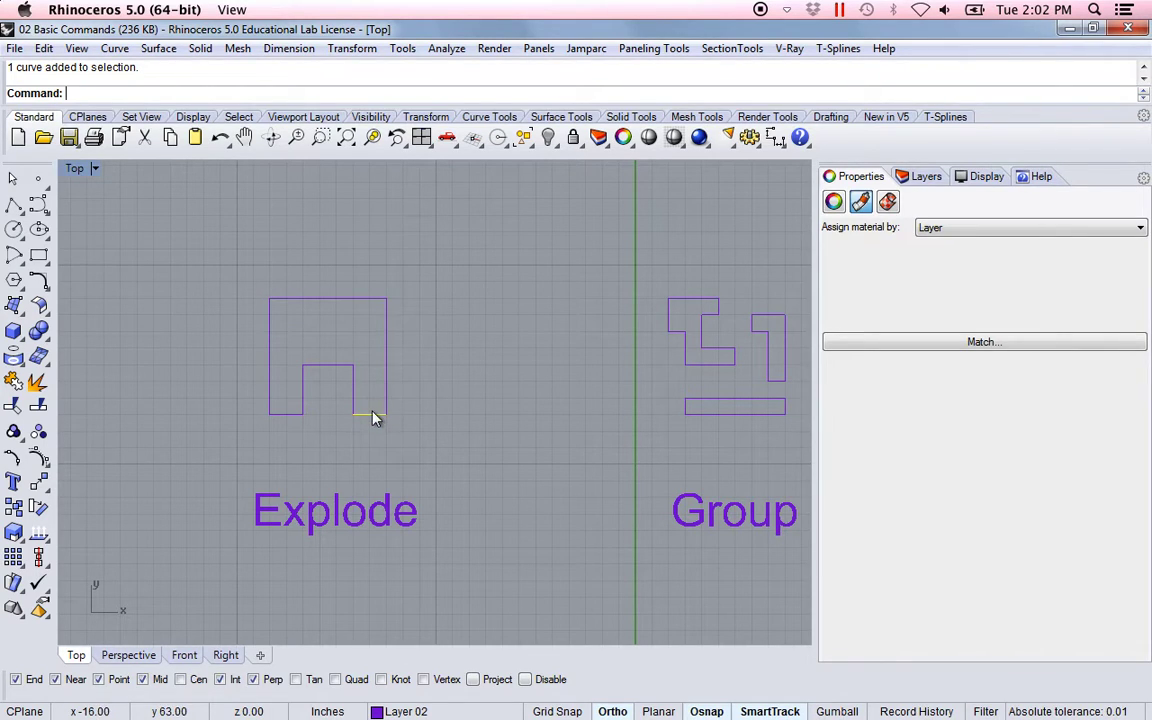
pyautogui.click(335, 366)
pyautogui.click(303, 398)
pyautogui.click(290, 413)
pyautogui.click(270, 370)
pyautogui.click(316, 300)
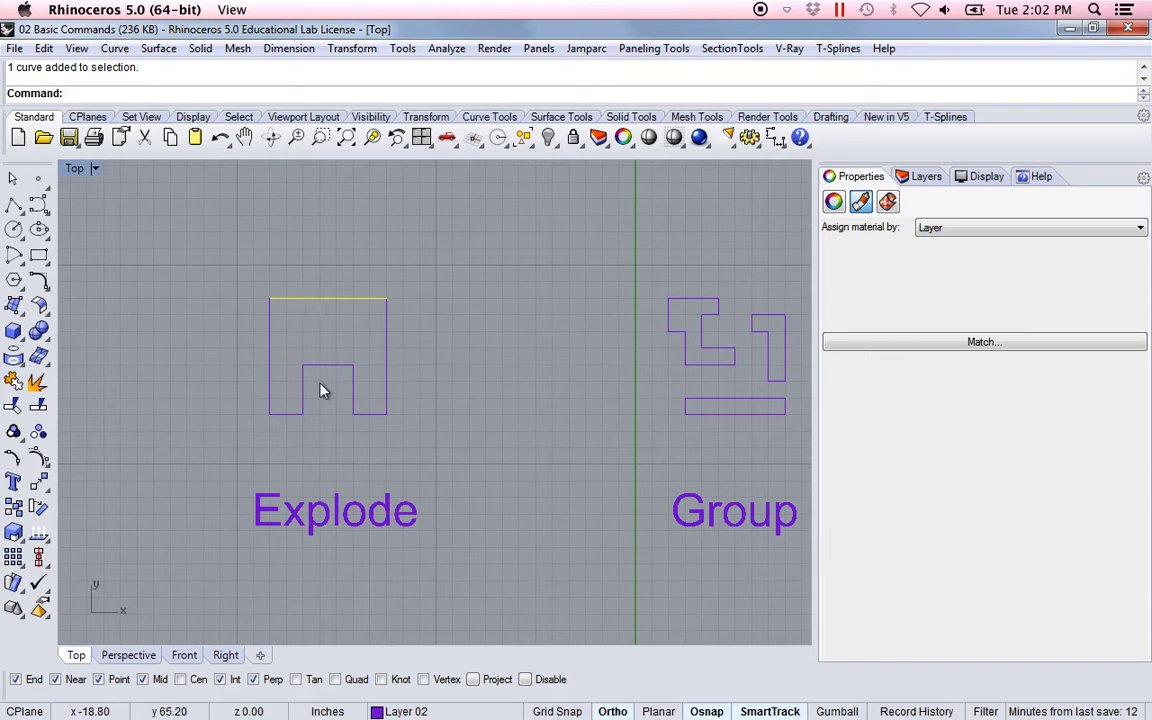
# Undo the explode of the curve above the Explode label and select the figure to check it as one object
pyautogui.click(316, 352)
pyautogui.scroll(2, 316, 350)
pyautogui.moveTo(316, 342); pyautogui.dragTo(388, 316, button='right')
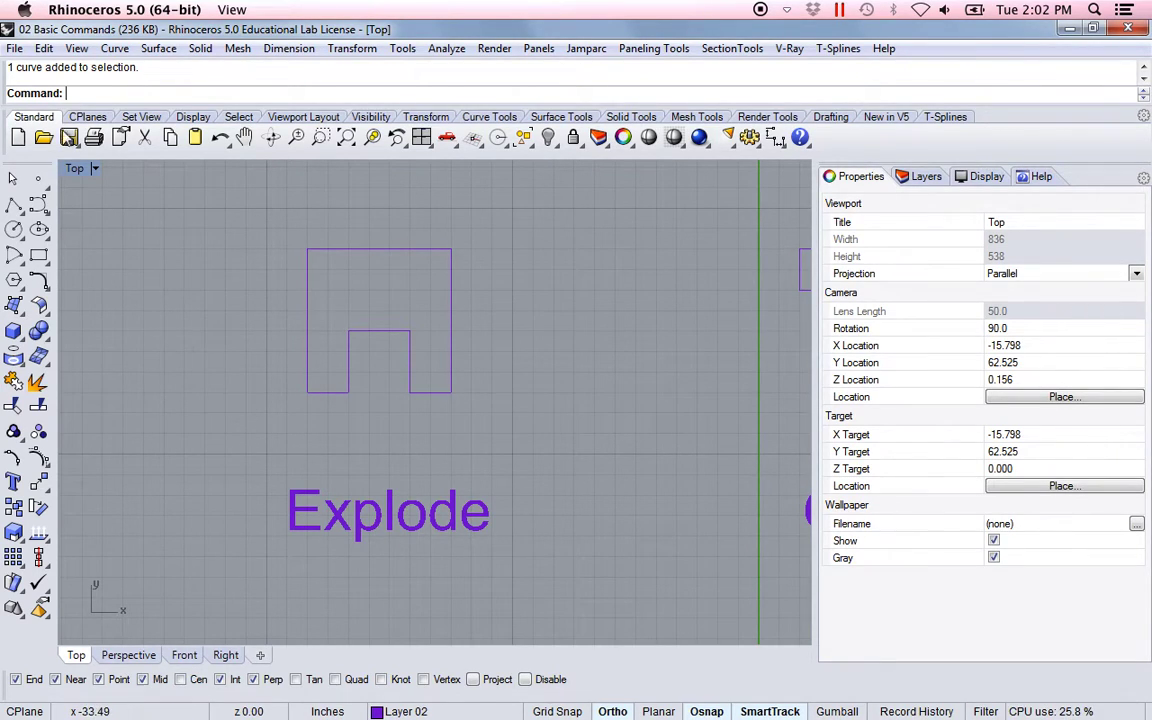
pyautogui.click(44, 48)
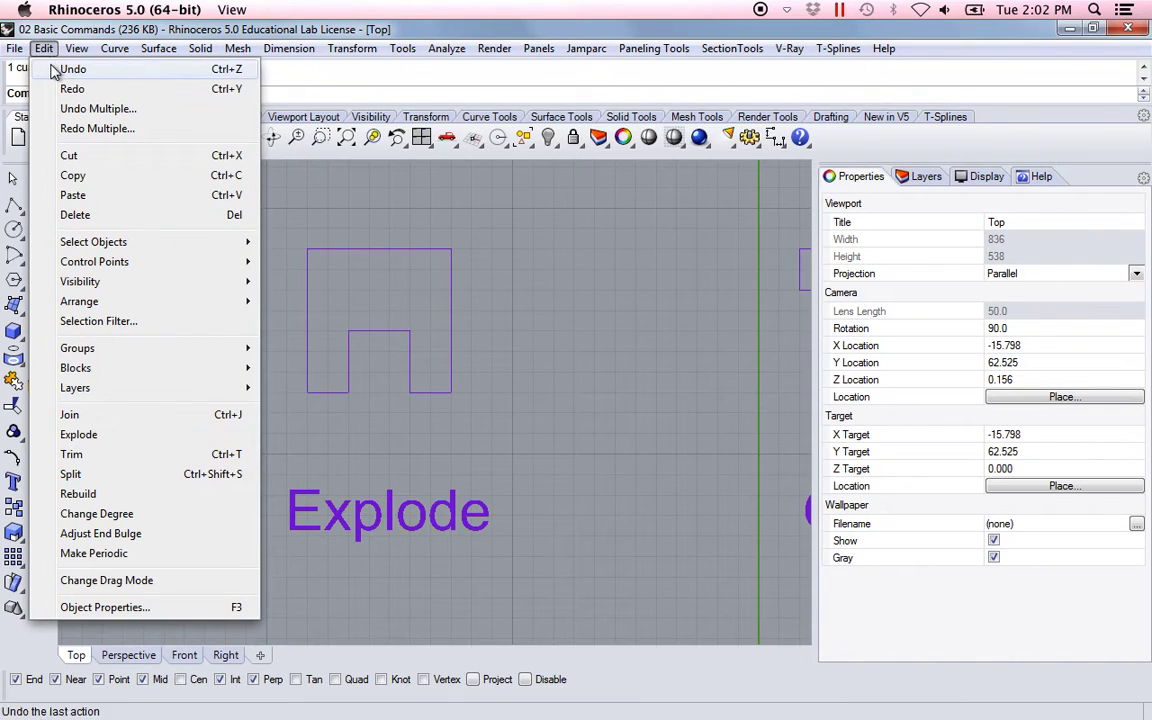
pyautogui.click(58, 69)
pyautogui.click(307, 333)
pyautogui.press('Escape')
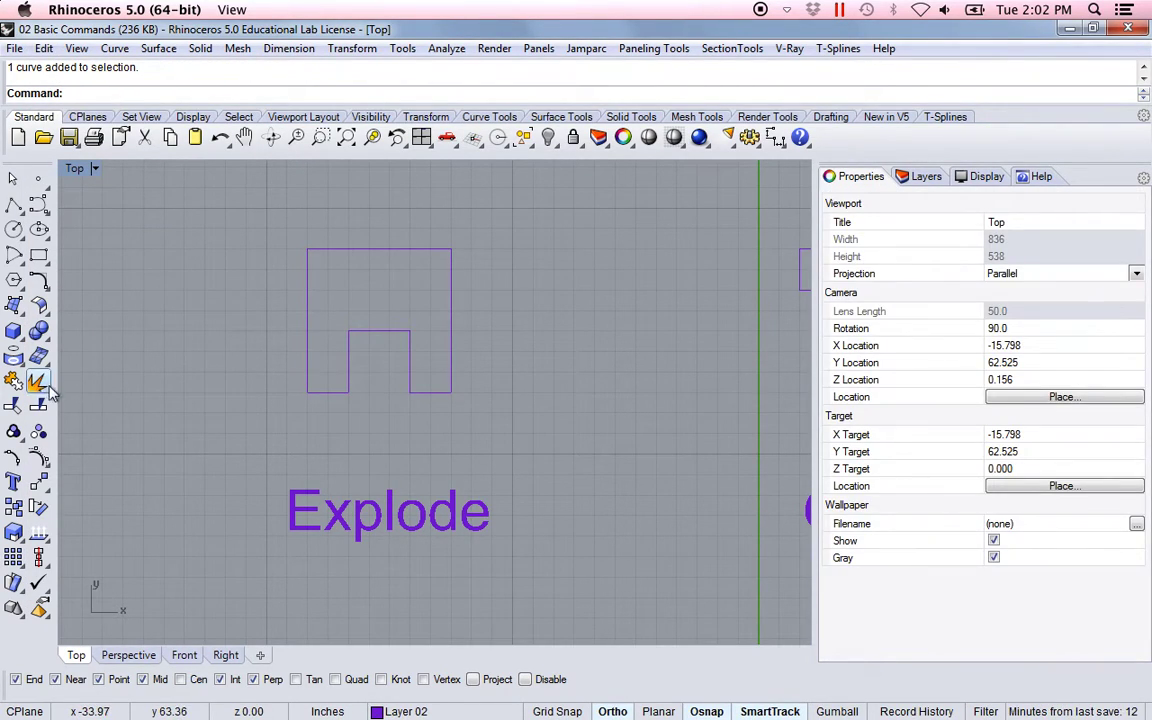
# Explode the closed curve above the Explode label again and check it by selecting one short lower edge
pyautogui.click(39, 383)
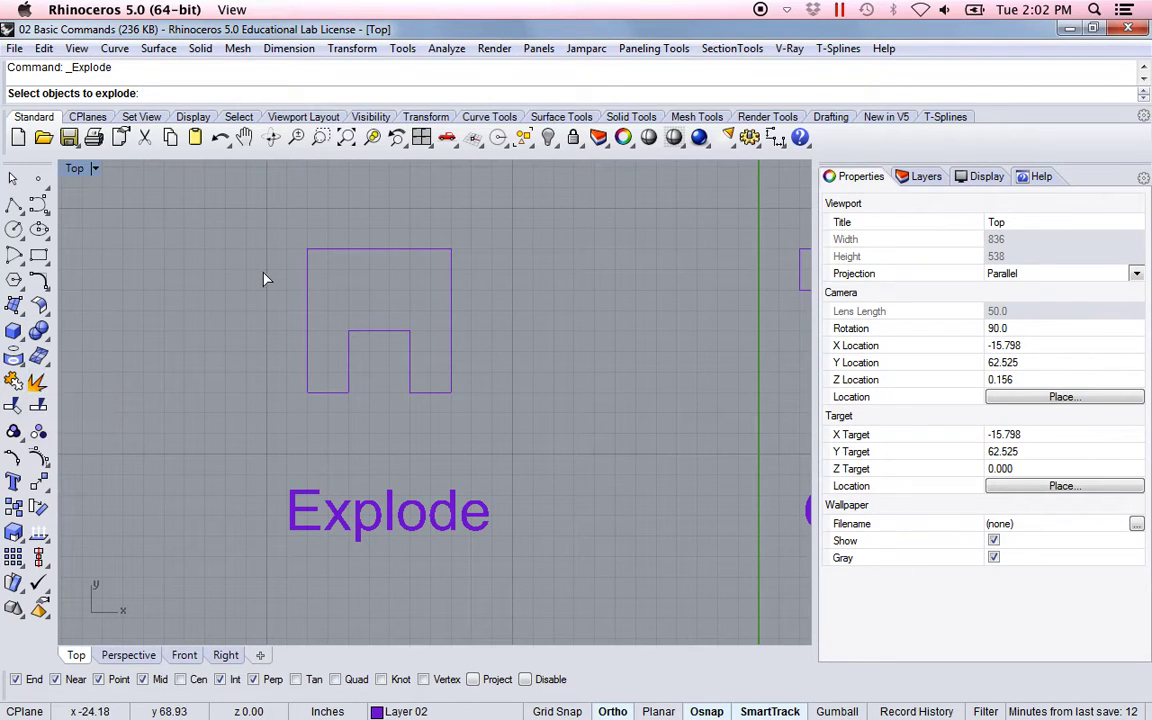
pyautogui.click(307, 301)
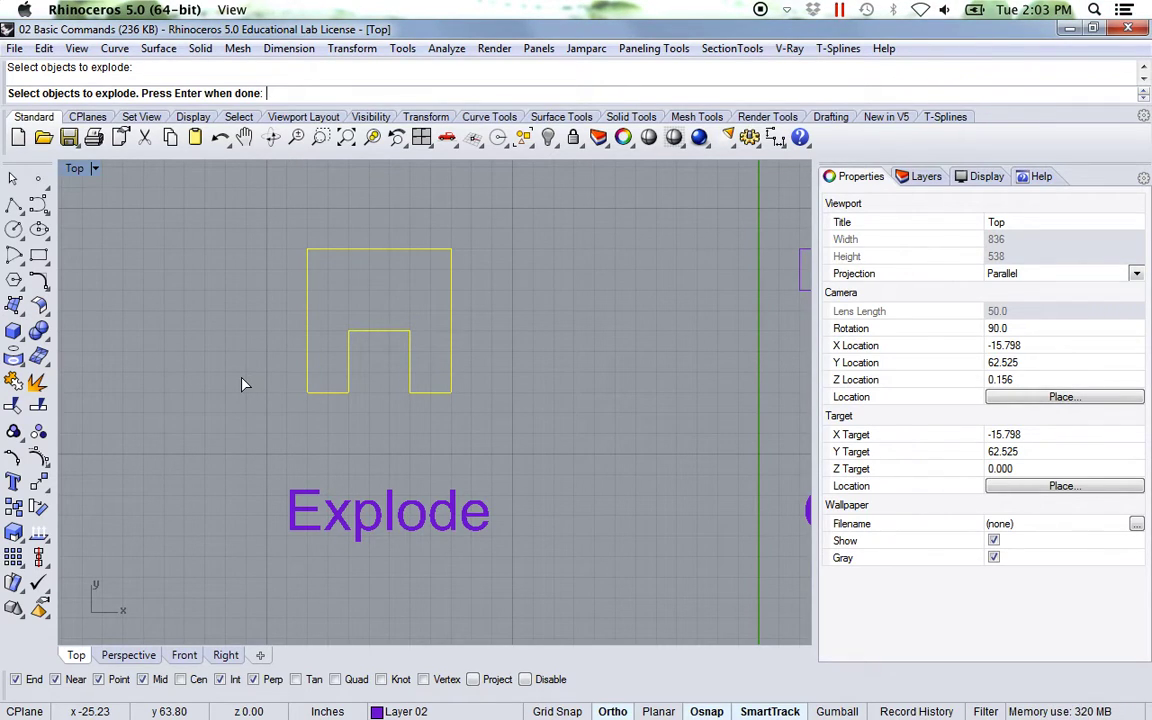
pyautogui.press('Return')
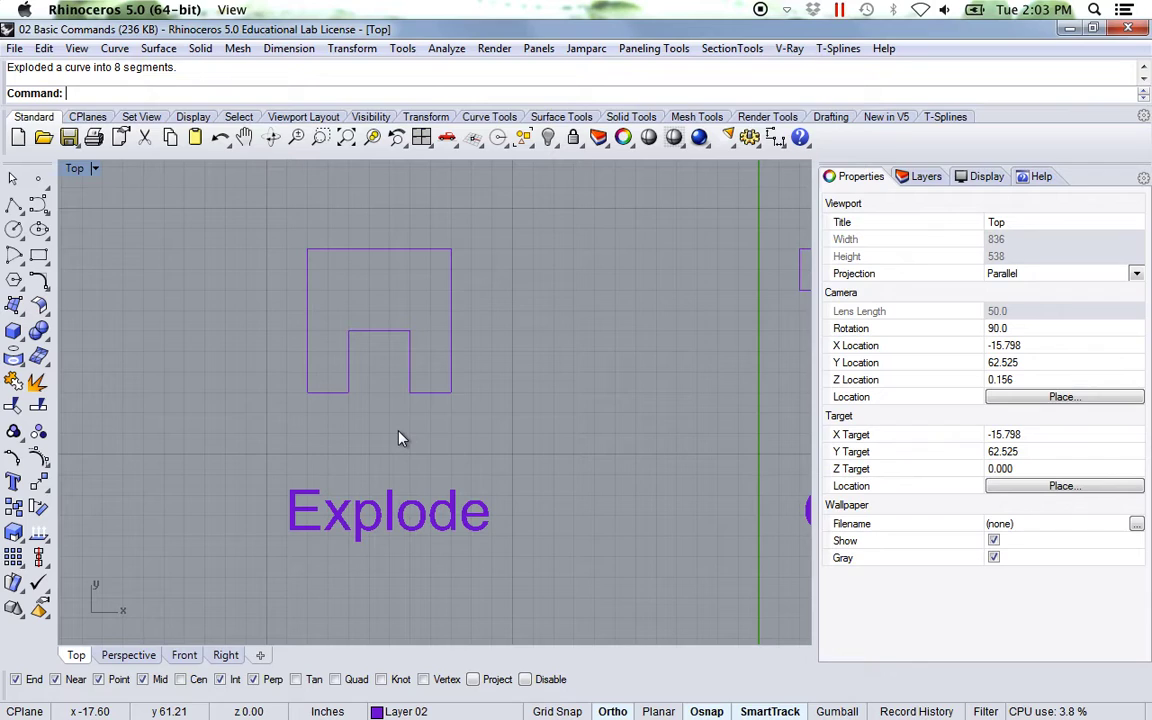
pyautogui.click(440, 392)
pyautogui.click(496, 429)
# Check the three shapes above the Group label by selecting them one at a time
pyautogui.scroll(-3, 496, 442)
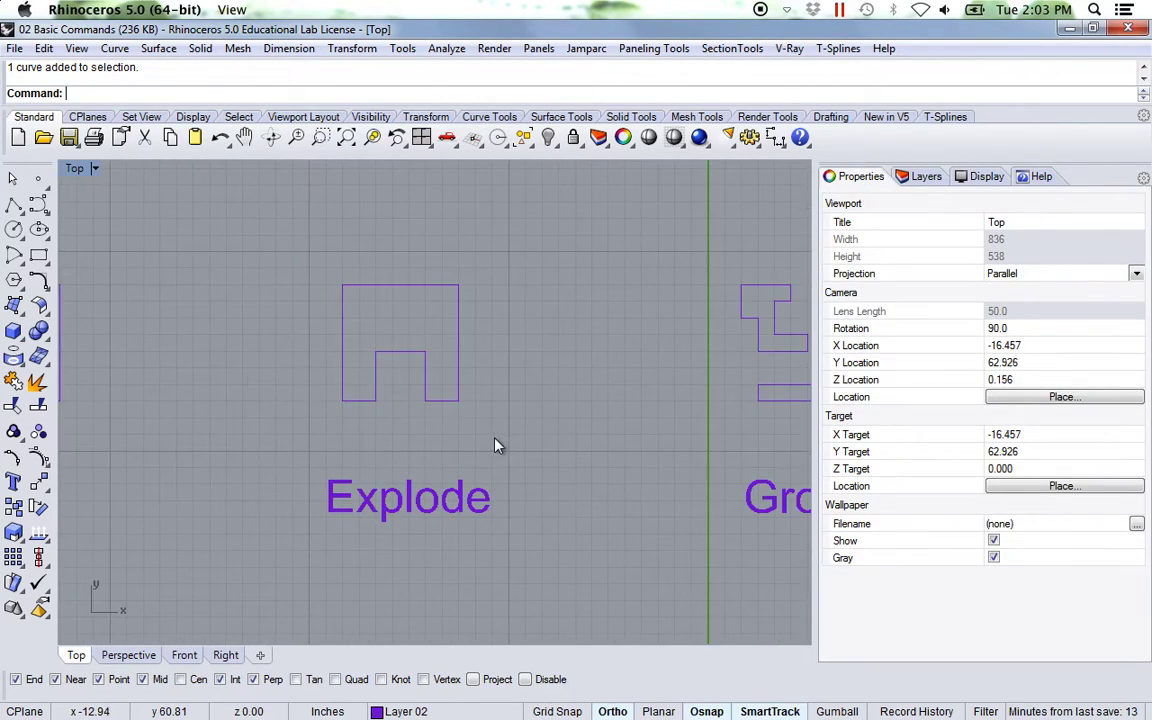
pyautogui.moveTo(571, 429); pyautogui.dragTo(390, 418, button='right')
pyautogui.scroll(2, 390, 418)
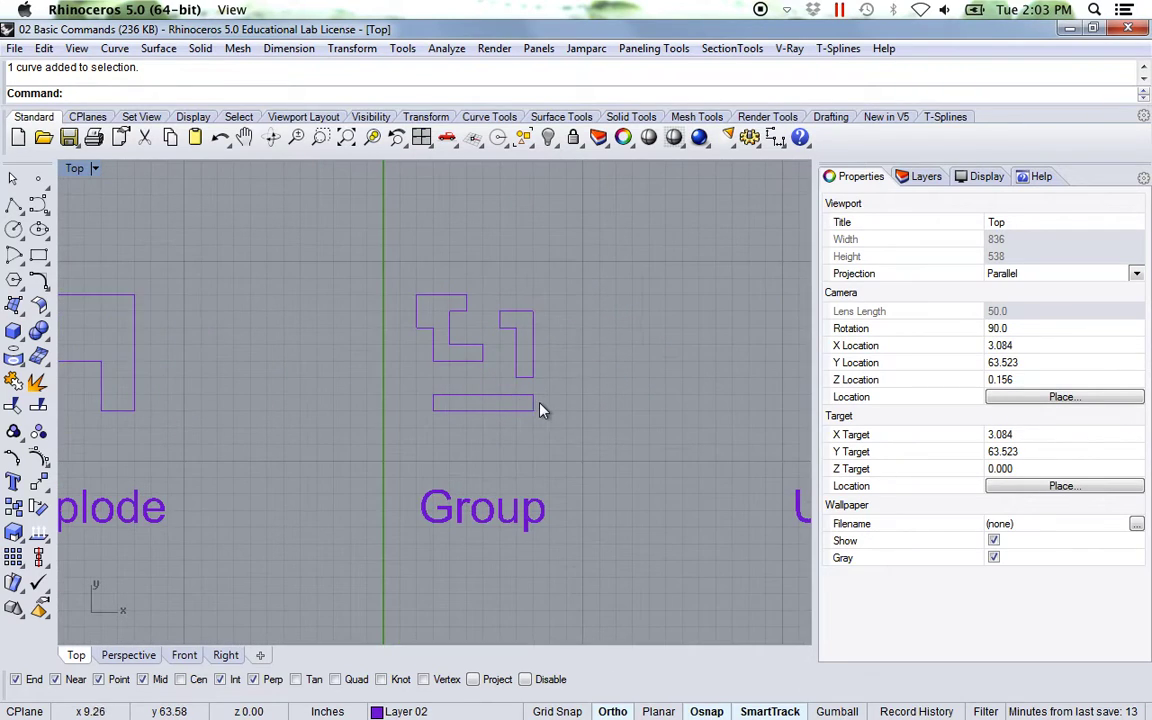
pyautogui.moveTo(527, 406); pyautogui.dragTo(481, 411, button='right')
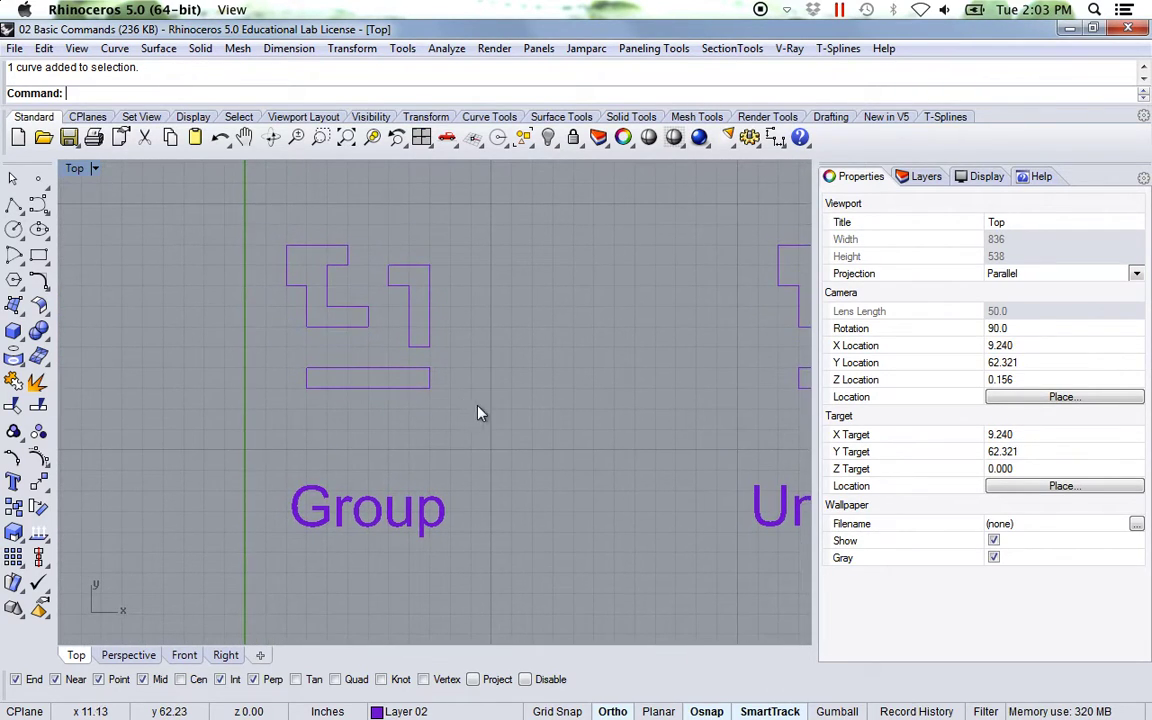
pyautogui.click(420, 350)
pyautogui.click(337, 327)
pyautogui.click(341, 372)
pyautogui.click(231, 381)
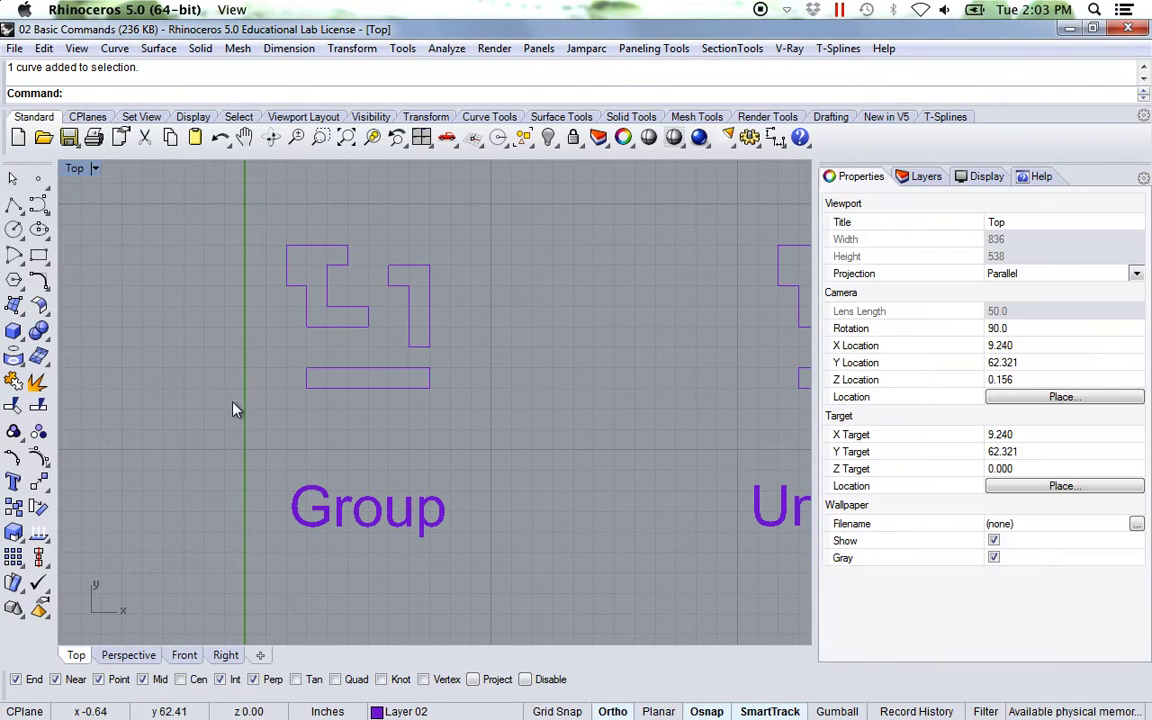
# Group the three shapes above the Group label and select them to check that they act together
pyautogui.click(15, 432)
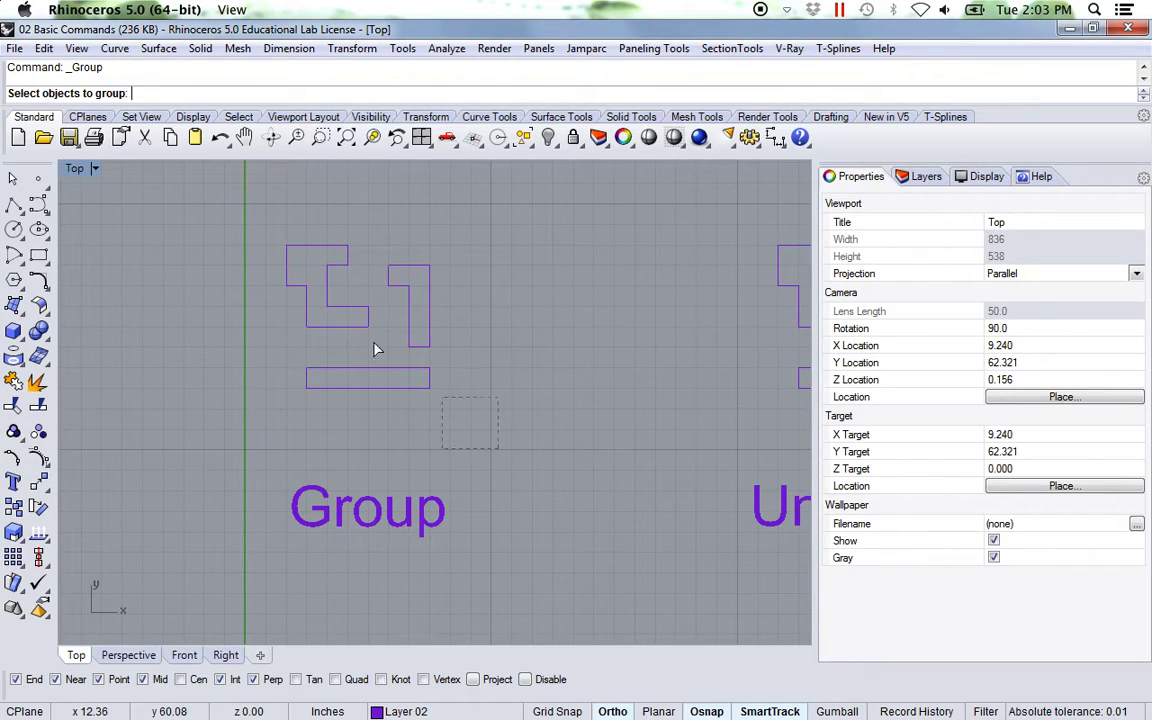
pyautogui.moveTo(249, 205); pyautogui.dragTo(250, 207)
pyautogui.press('Return')
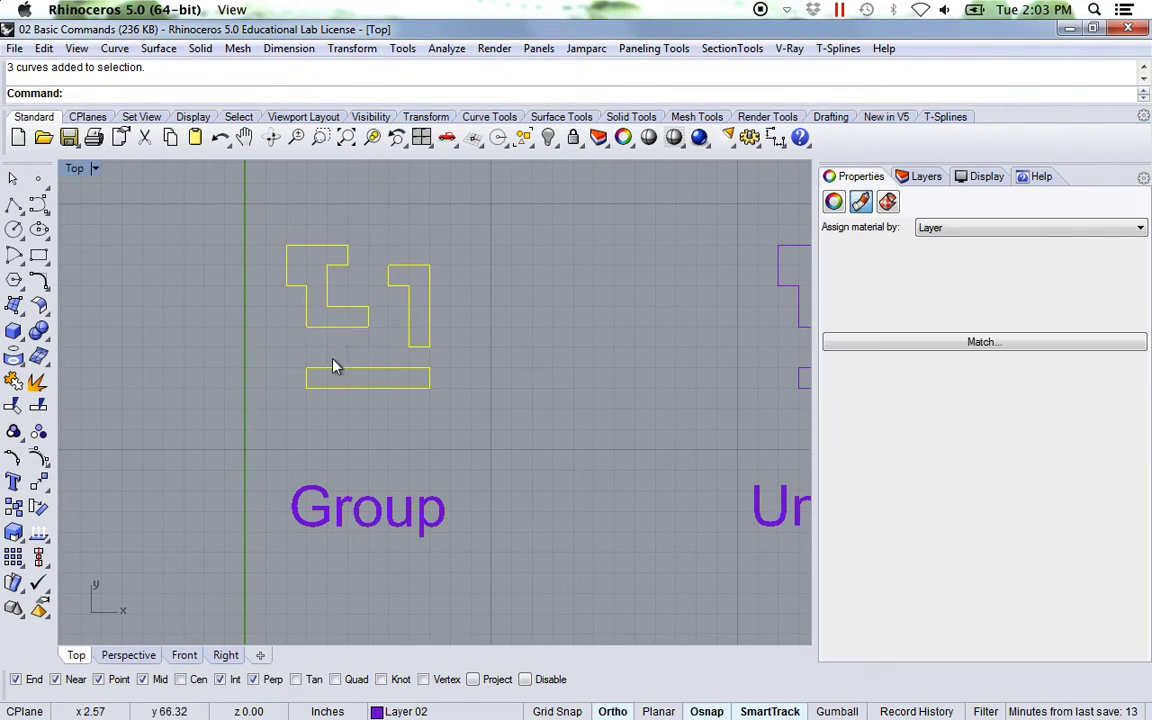
pyautogui.click(213, 401)
# Examine the joined figure above the Join label by selecting it and looking closely at its lower corners
pyautogui.hscroll(-10, 419, 378)
pyautogui.scroll(-1, 240, 423)
pyautogui.hscroll(-5, 240, 423)
pyautogui.scroll(-1, 406, 414)
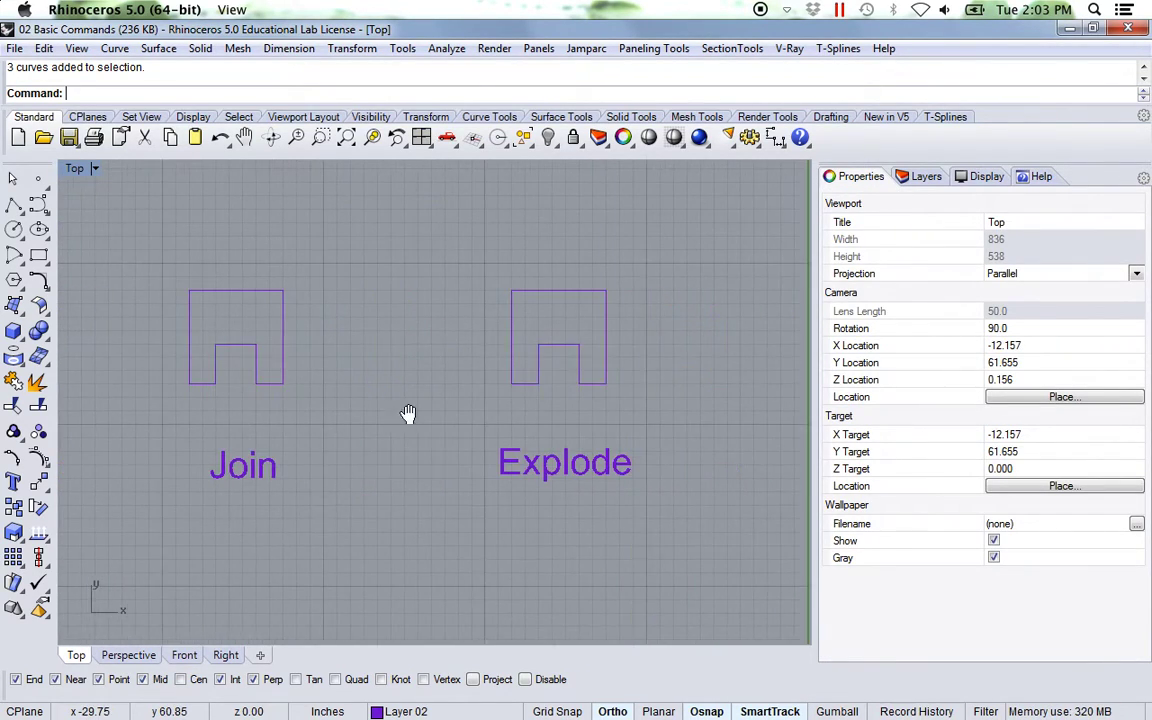
pyautogui.scroll(4, 210, 399)
pyautogui.click(185, 391)
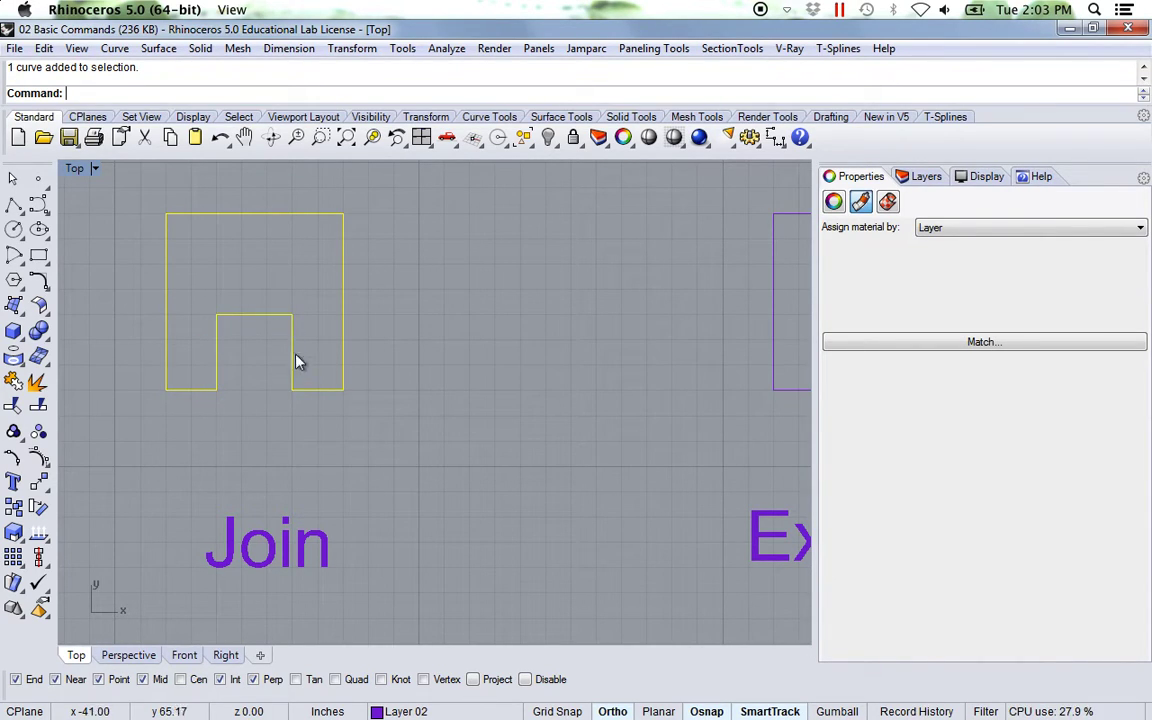
pyautogui.moveTo(350, 303); pyautogui.dragTo(380, 321, button='right')
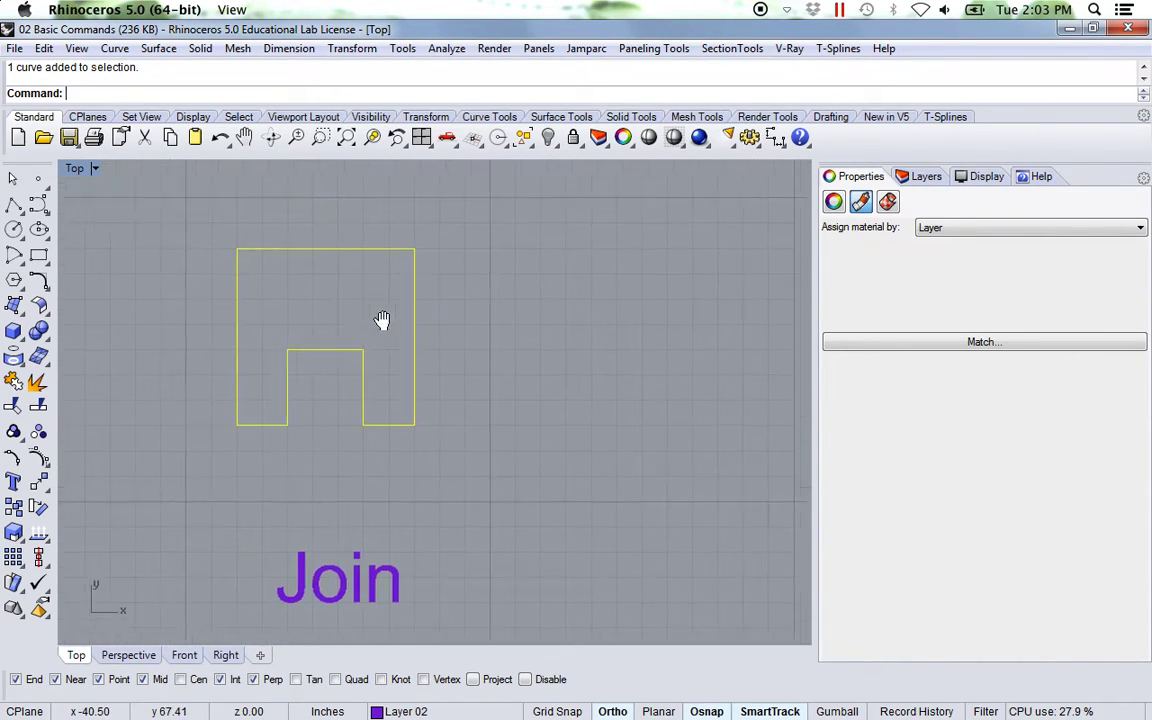
pyautogui.scroll(2, 255, 443)
pyautogui.scroll(1, 250, 444)
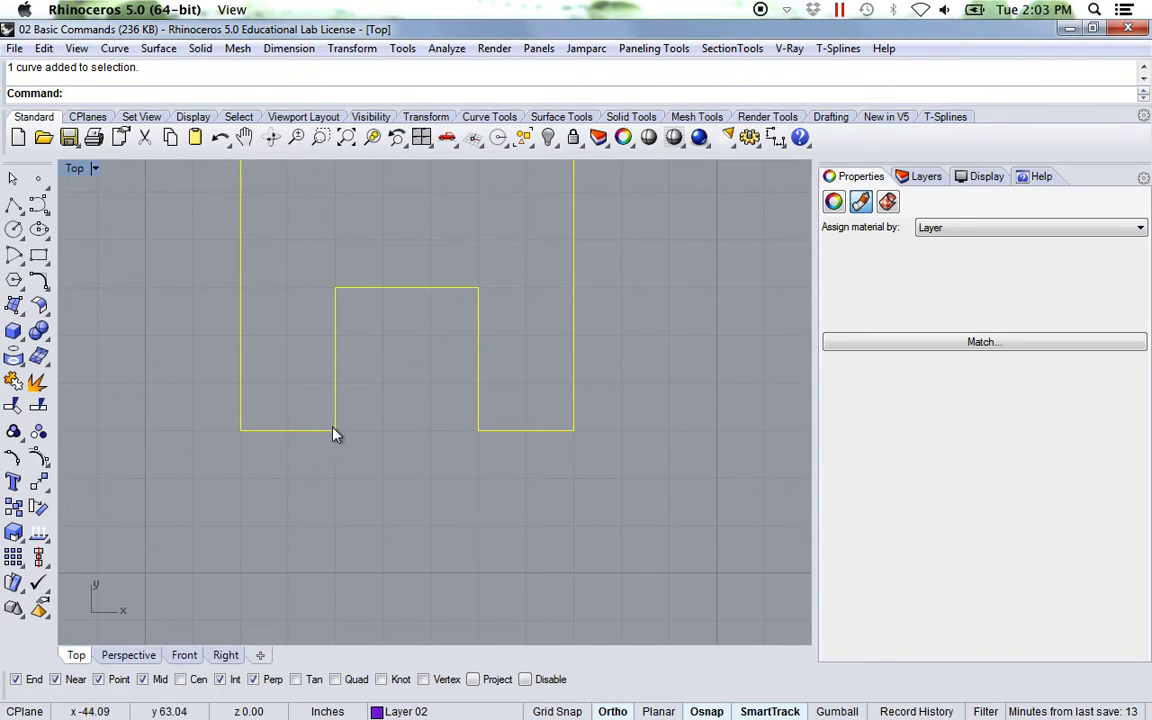
pyautogui.scroll(-4, 345, 437)
pyautogui.moveTo(579, 438); pyautogui.dragTo(421, 424, button='right')
pyautogui.press('Escape')
# Select the grouped shapes above the Group label to compare them with the joined curve, and clear the selection
pyautogui.moveTo(581, 440); pyautogui.dragTo(465, 427, button='right')
pyautogui.scroll(3, 450, 442)
pyautogui.scroll(1, 393, 347)
pyautogui.click(449, 330)
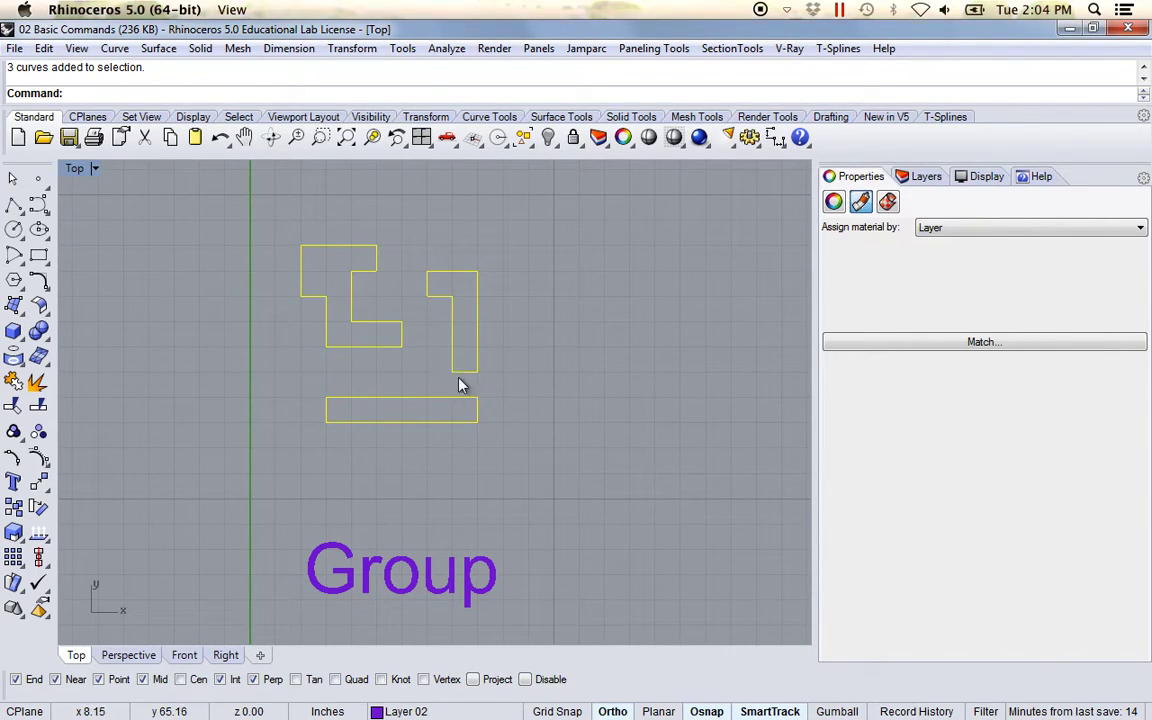
pyautogui.scroll(-3, 425, 305)
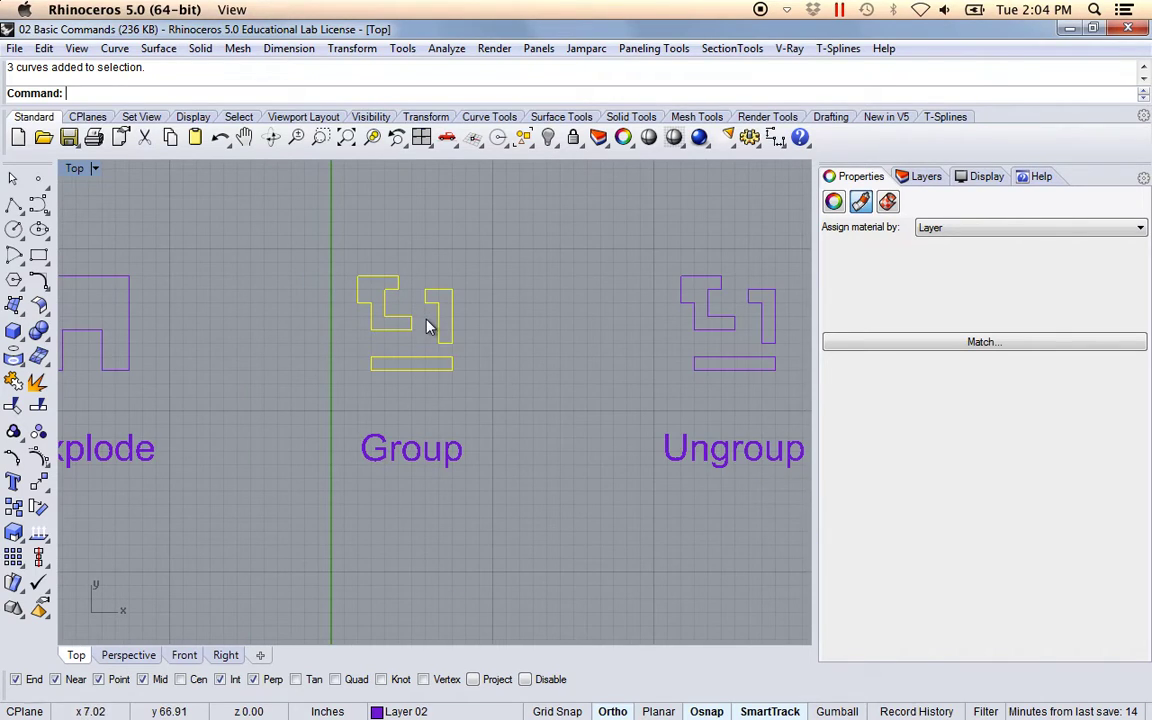
pyautogui.click(520, 381)
# Ungroup the grouped shapes above the Ungroup label
pyautogui.moveTo(568, 381); pyautogui.dragTo(438, 387, button='right')
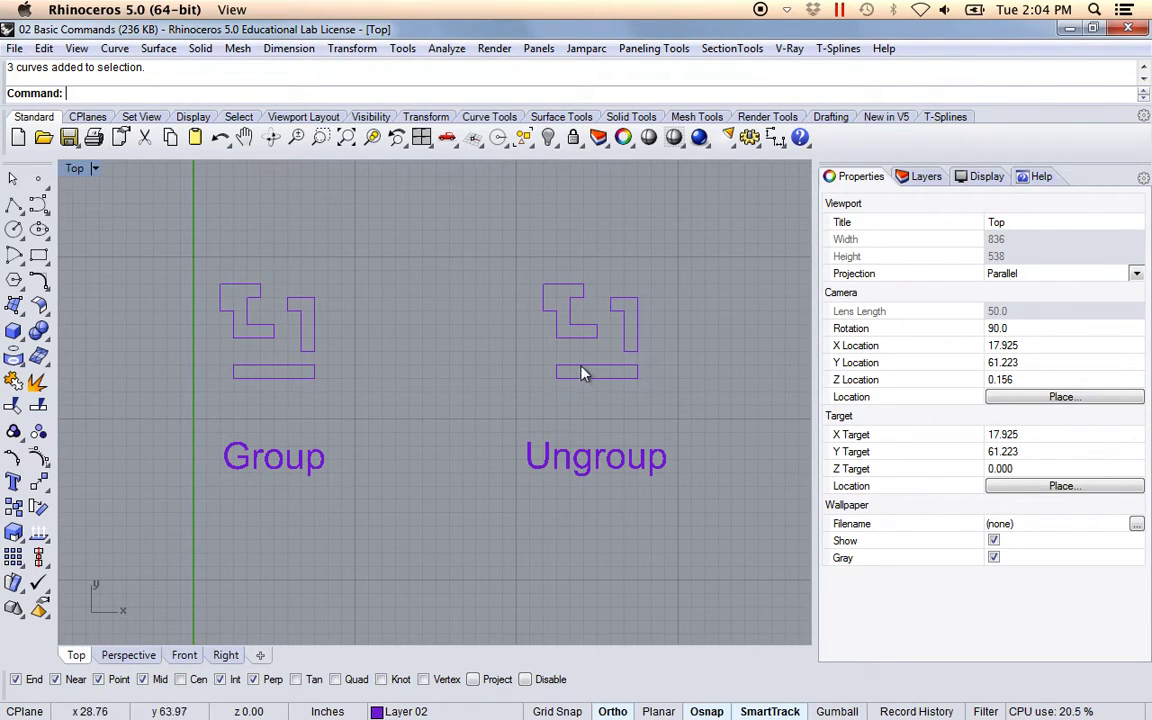
pyautogui.write('Ungroup')
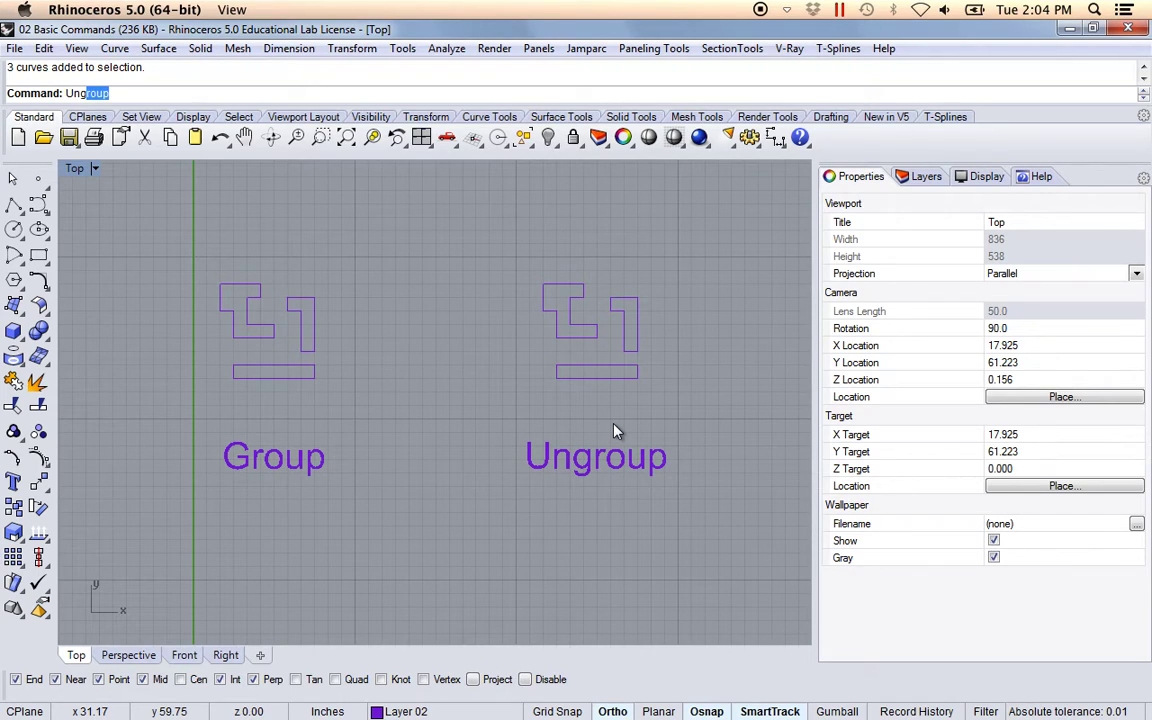
pyautogui.press('Return')
pyautogui.click(619, 387)
pyautogui.press('Return')
# Check the ungrouped shapes by selecting each one individually, and clear the selection
pyautogui.click(636, 345)
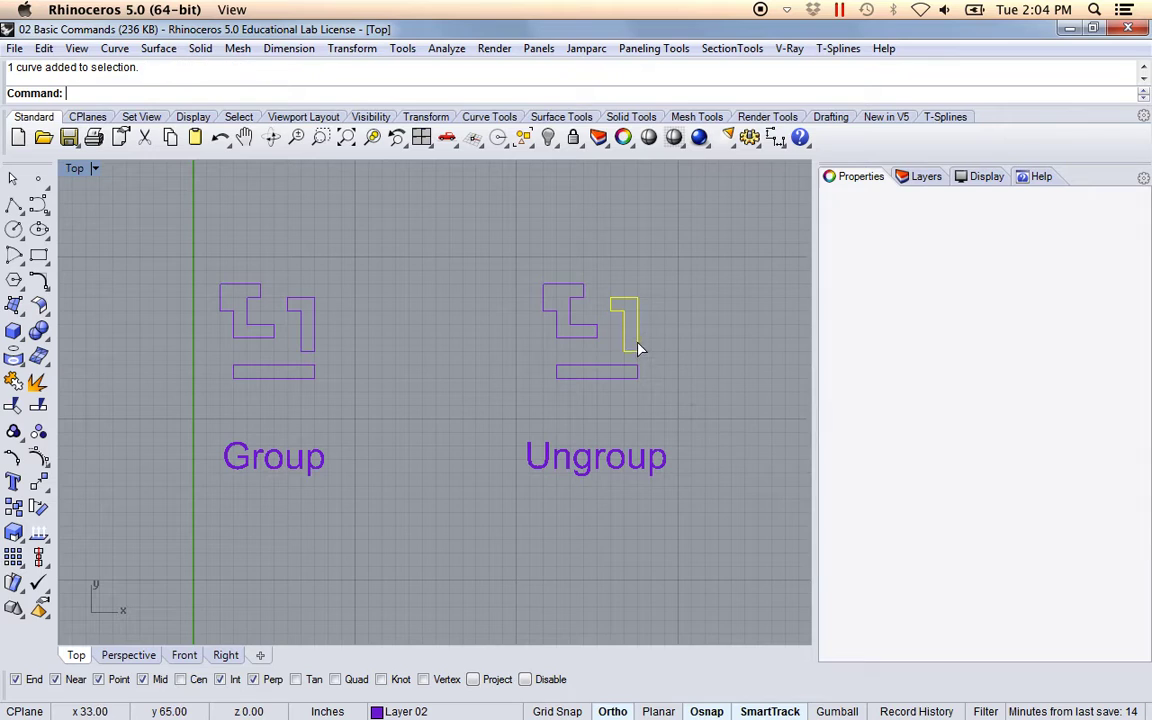
pyautogui.click(594, 328)
pyautogui.click(596, 370)
pyautogui.click(440, 399)
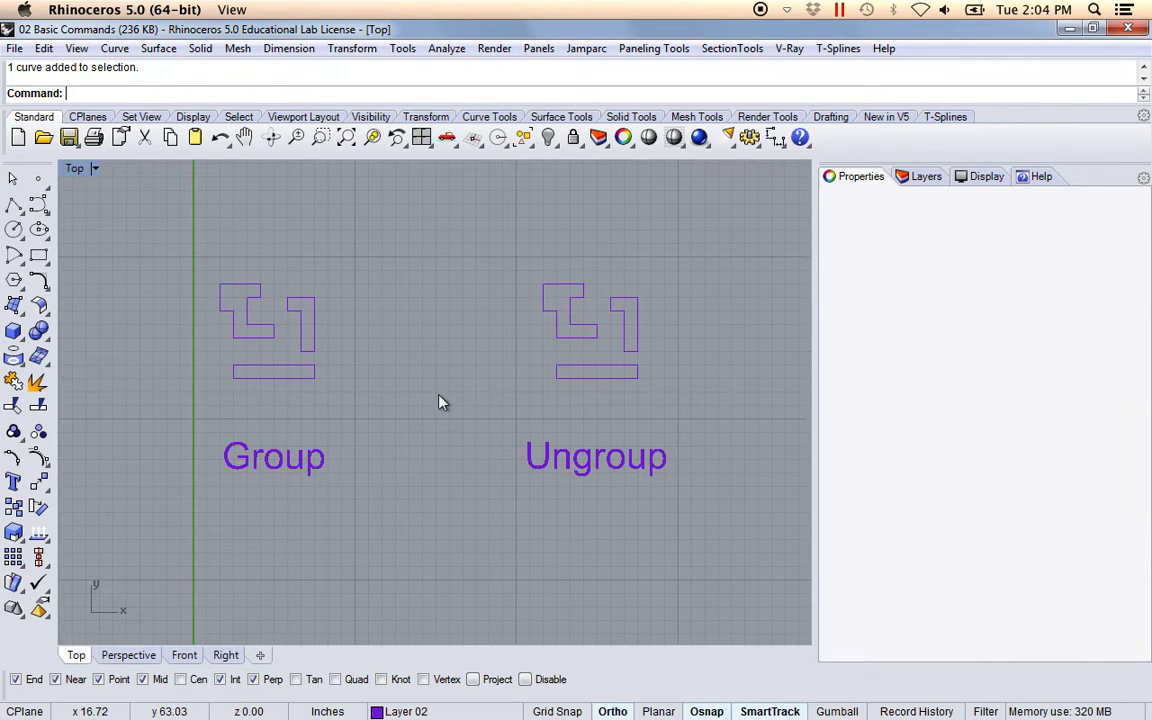
# Turn off Ortho, Osnap and SmartTrack, and turn on Grid Snap for the Grid Snap example
pyautogui.scroll(-5, 414, 391)
pyautogui.moveTo(434, 411); pyautogui.dragTo(342, 373, button='right')
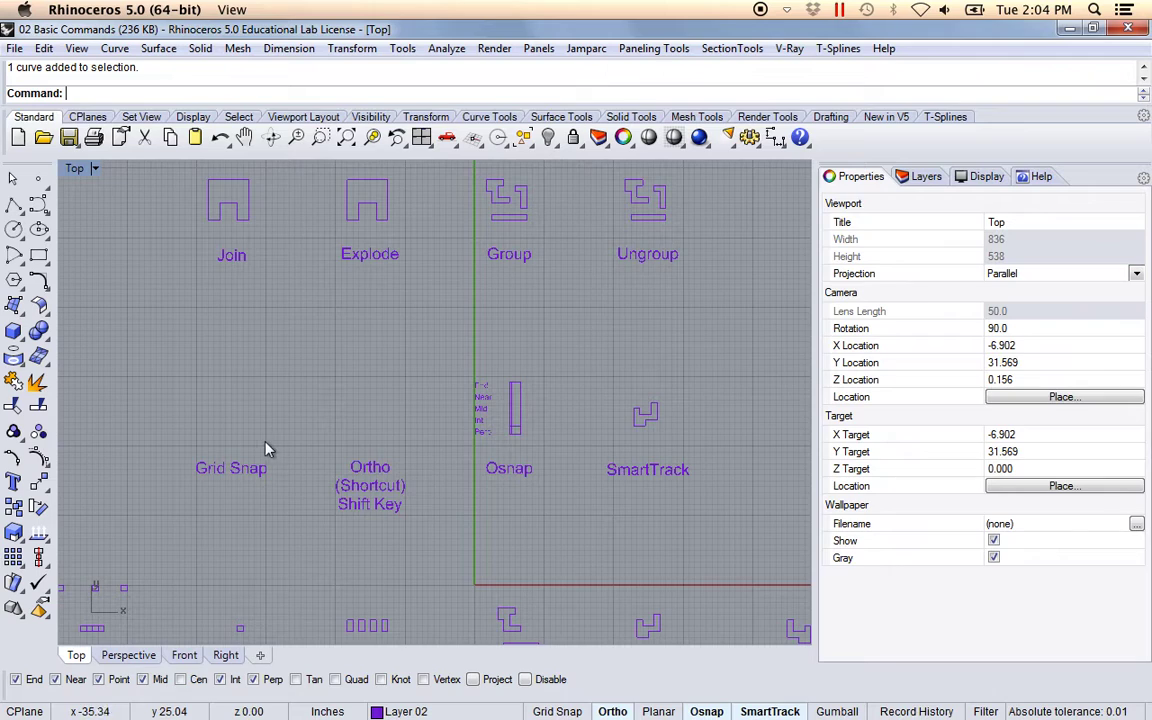
pyautogui.scroll(4, 210, 457)
pyautogui.scroll(2, 200, 440)
pyautogui.moveTo(176, 404); pyautogui.dragTo(326, 419, button='right')
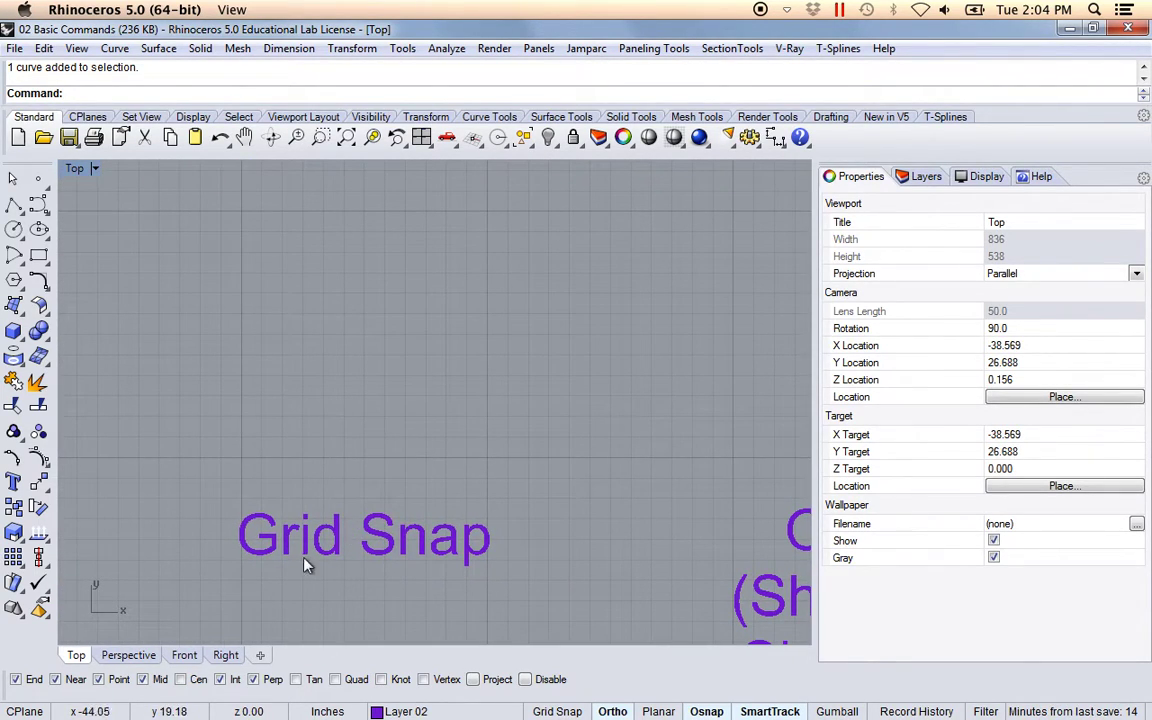
pyautogui.click(612, 711)
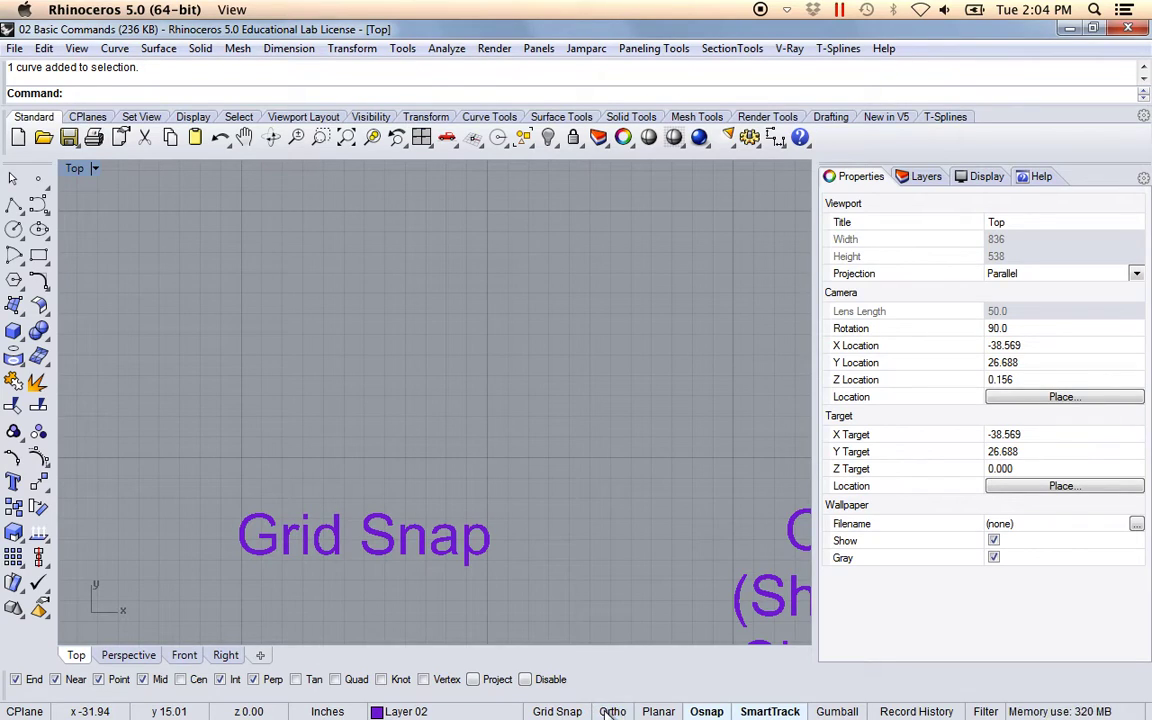
pyautogui.click(706, 711)
pyautogui.click(745, 711)
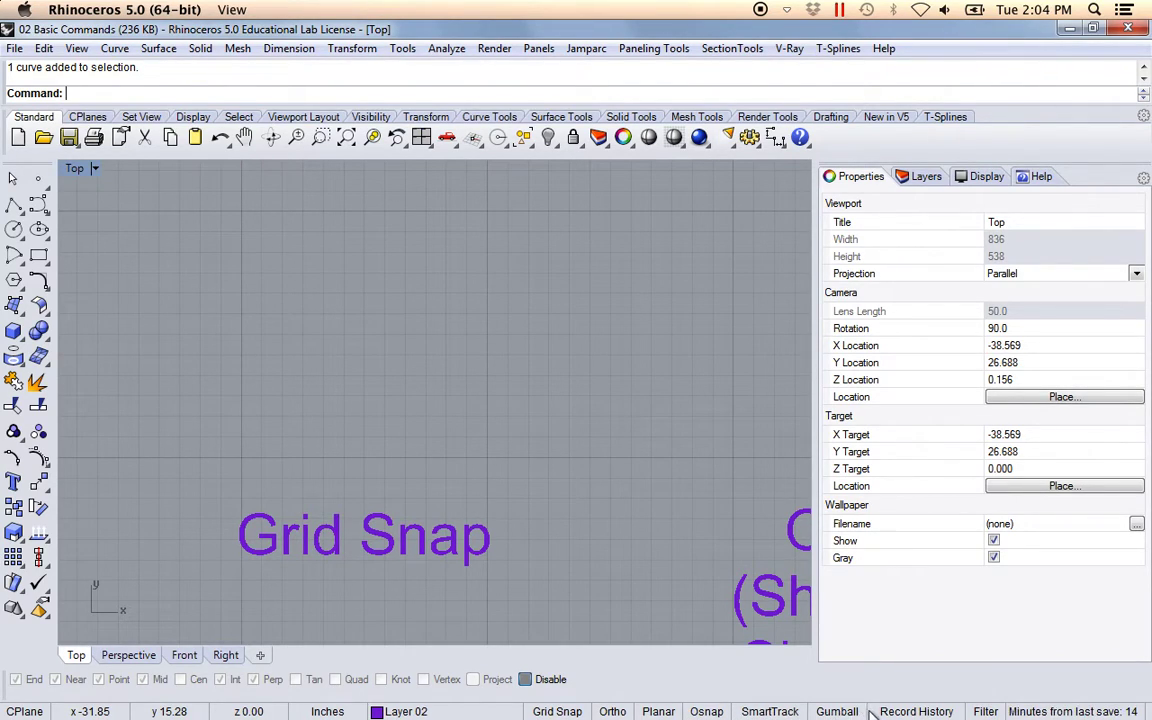
pyautogui.click(556, 711)
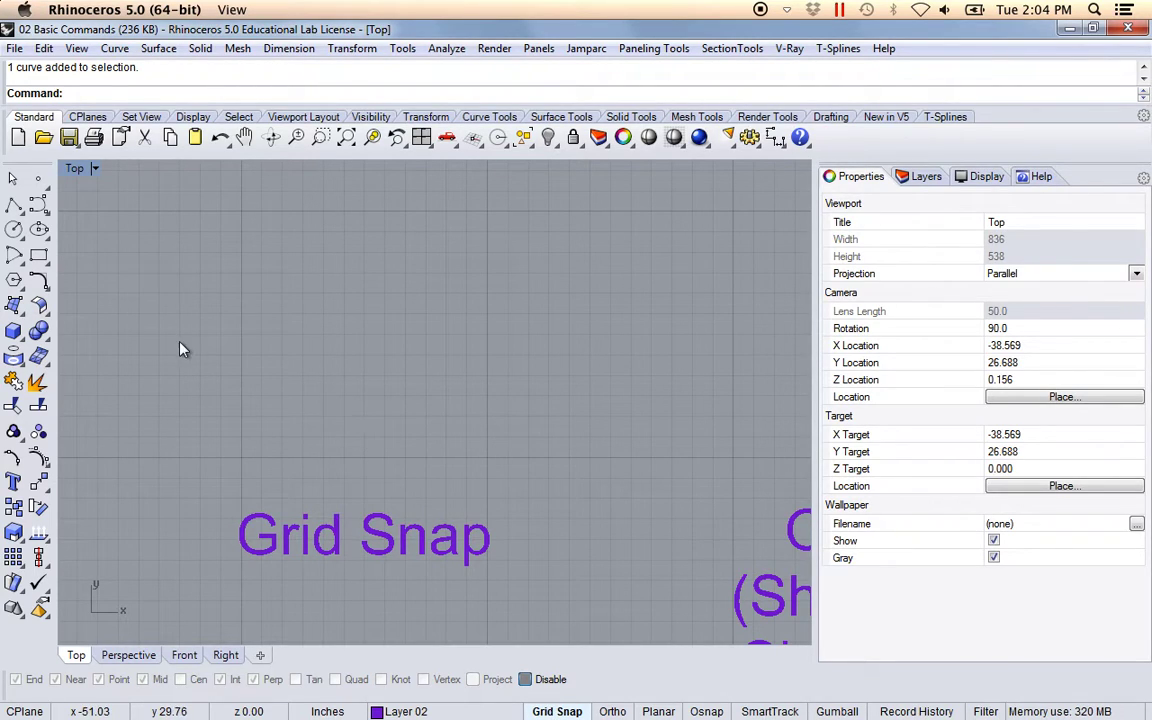
# Draw an open stepped polyline above the Grid Snap label with corners on grid points, about 5 by 5 inches overall, starting at -47, 27
pyautogui.click(13, 205)
pyautogui.scroll(-2, 247, 401)
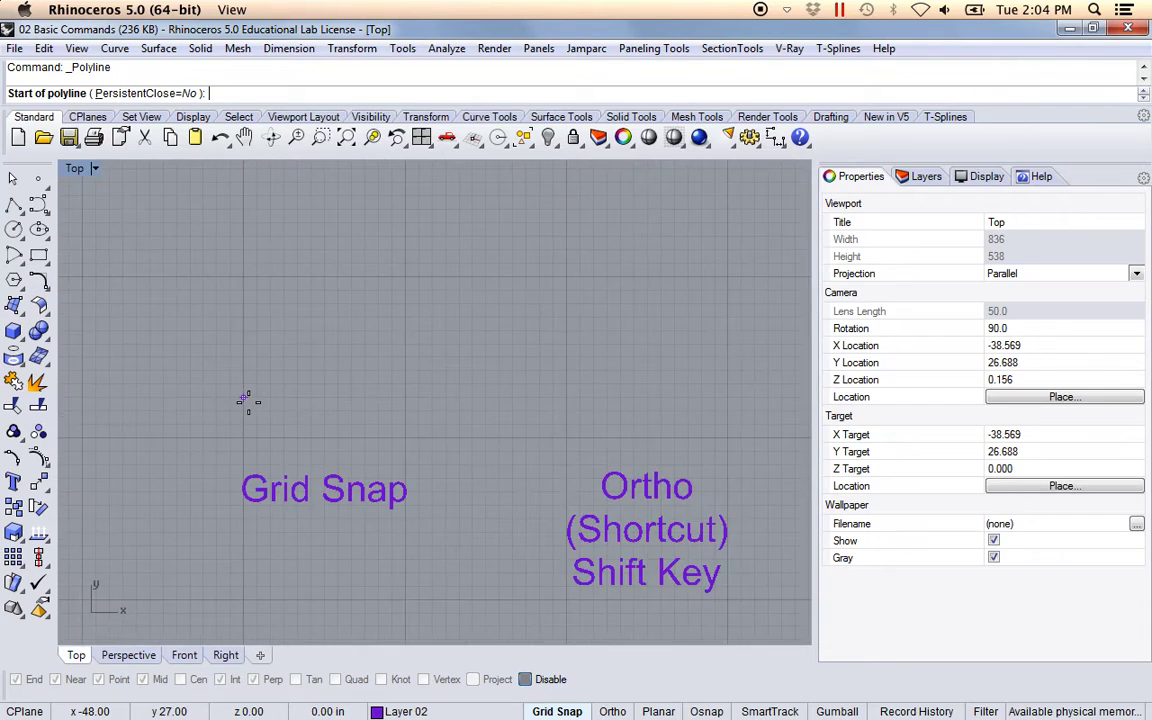
pyautogui.scroll(5, 252, 403)
pyautogui.click(271, 389)
pyautogui.click(271, 351)
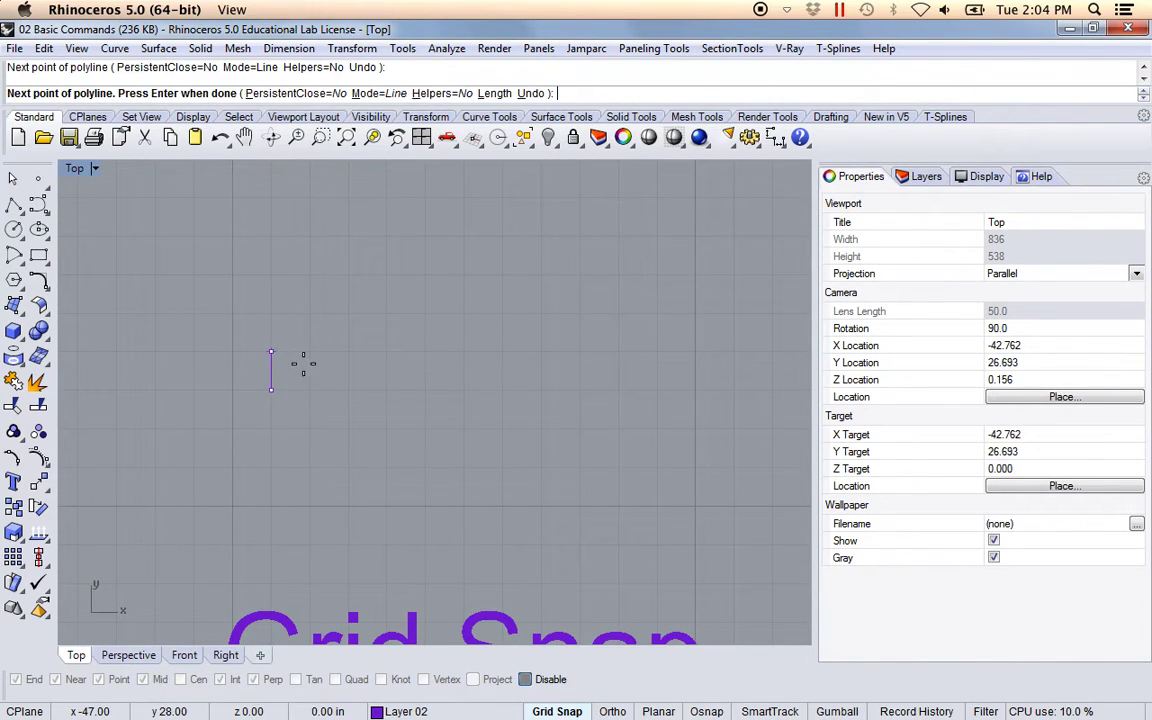
pyautogui.click(311, 351)
pyautogui.click(311, 316)
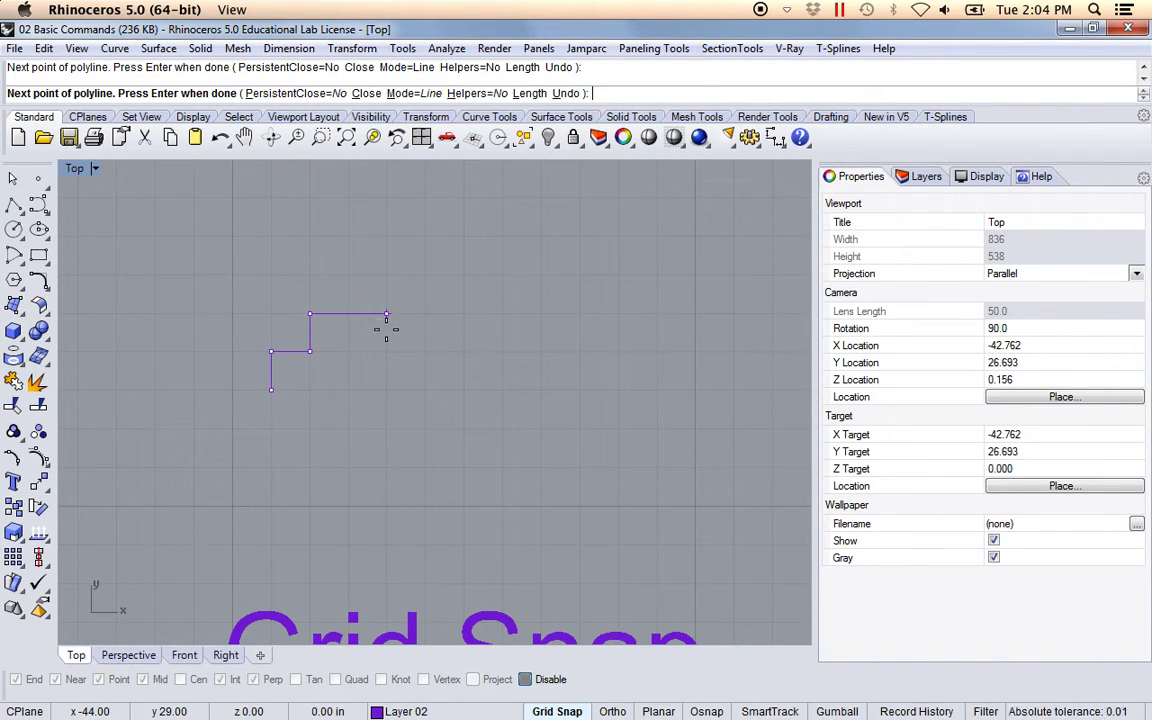
pyautogui.click(386, 389)
pyautogui.click(425, 389)
pyautogui.click(425, 352)
pyautogui.click(463, 351)
pyautogui.click(463, 274)
pyautogui.click(421, 236)
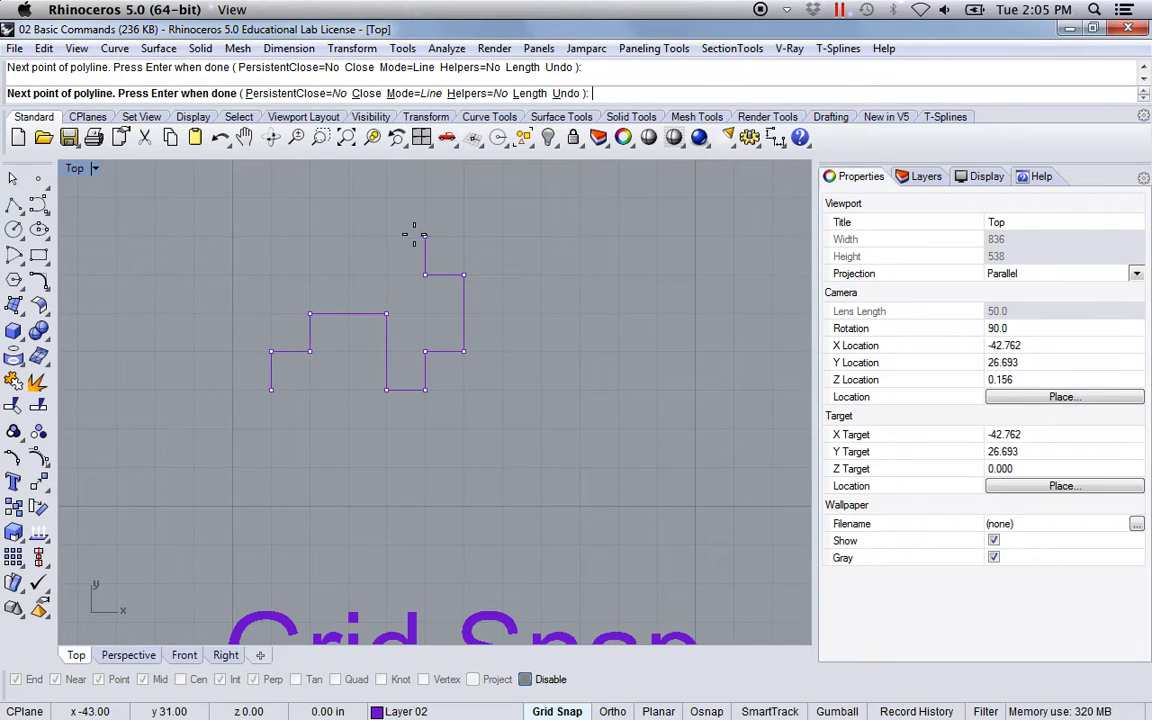
pyautogui.click(348, 236)
pyautogui.click(348, 197)
pyautogui.click(271, 197)
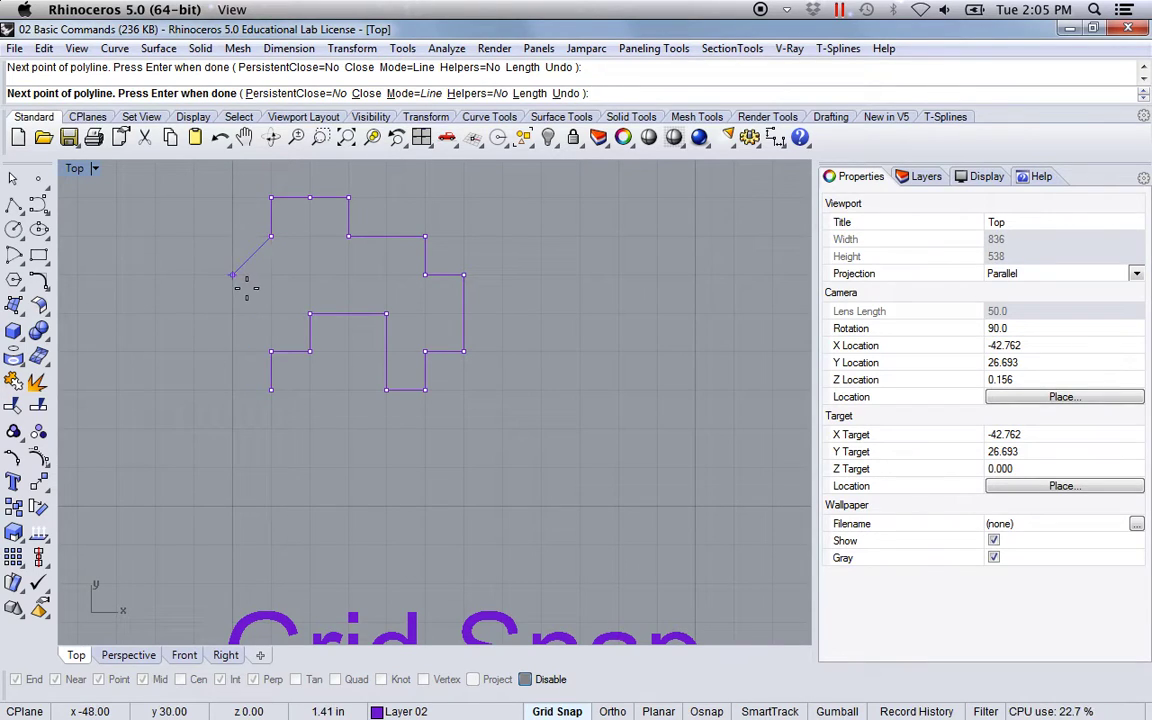
pyautogui.press('Return')
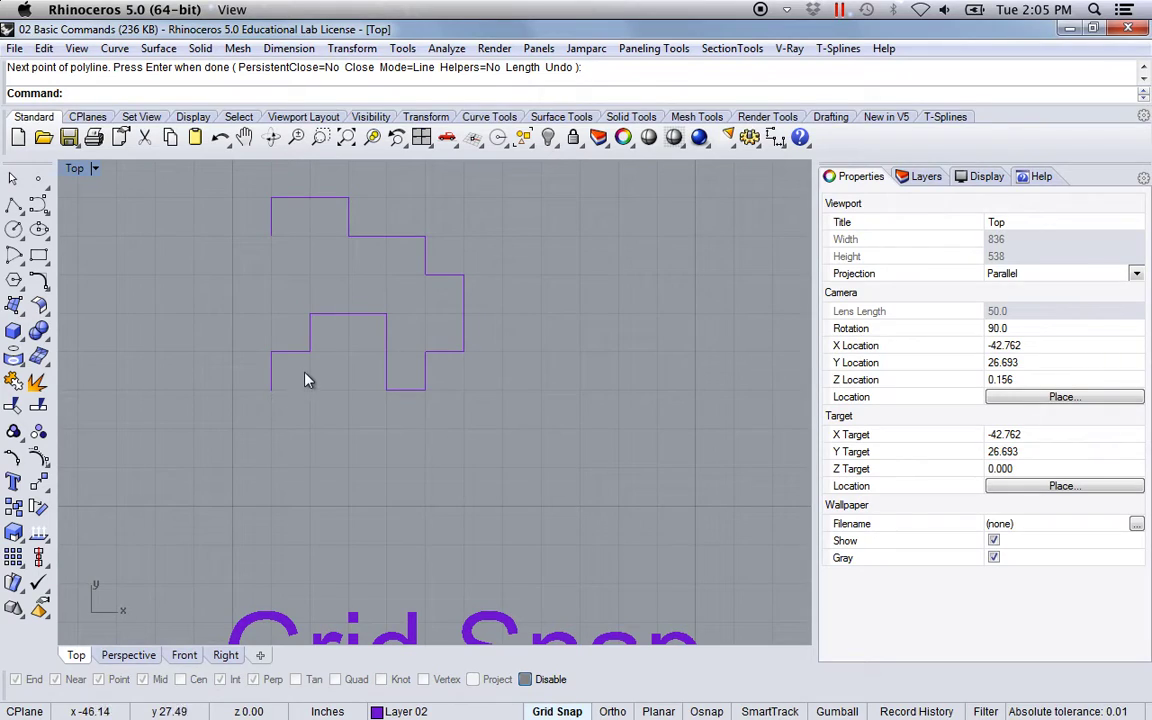
pyautogui.scroll(-4, 283, 366)
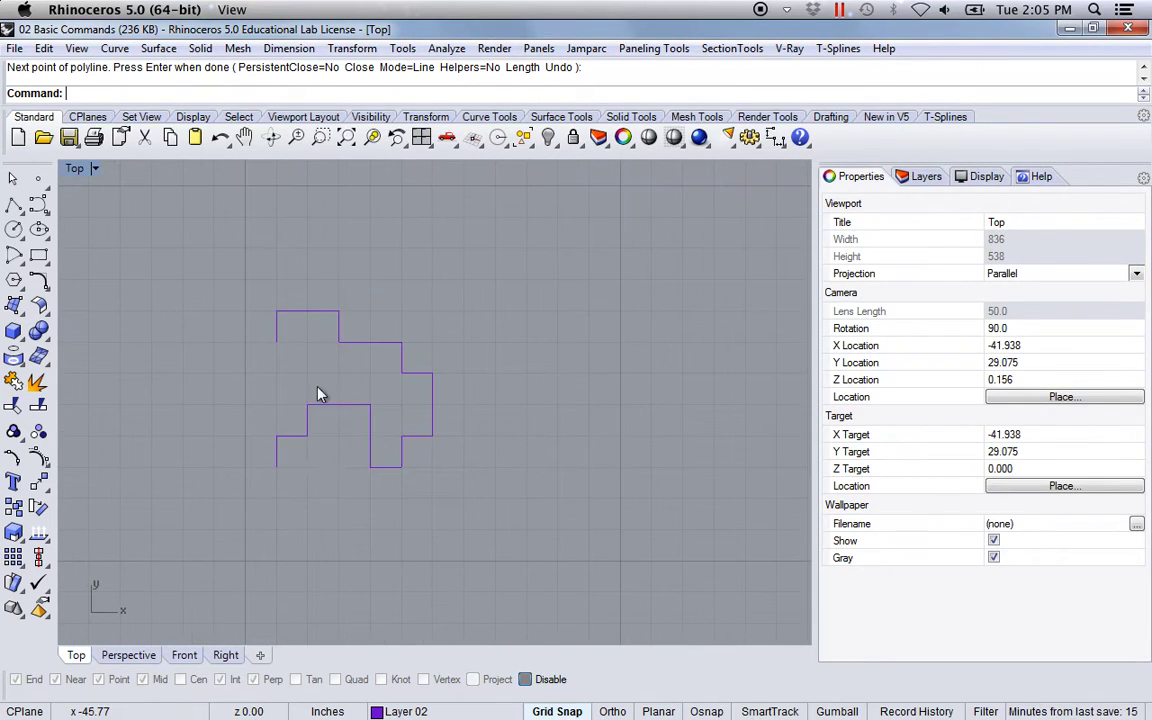
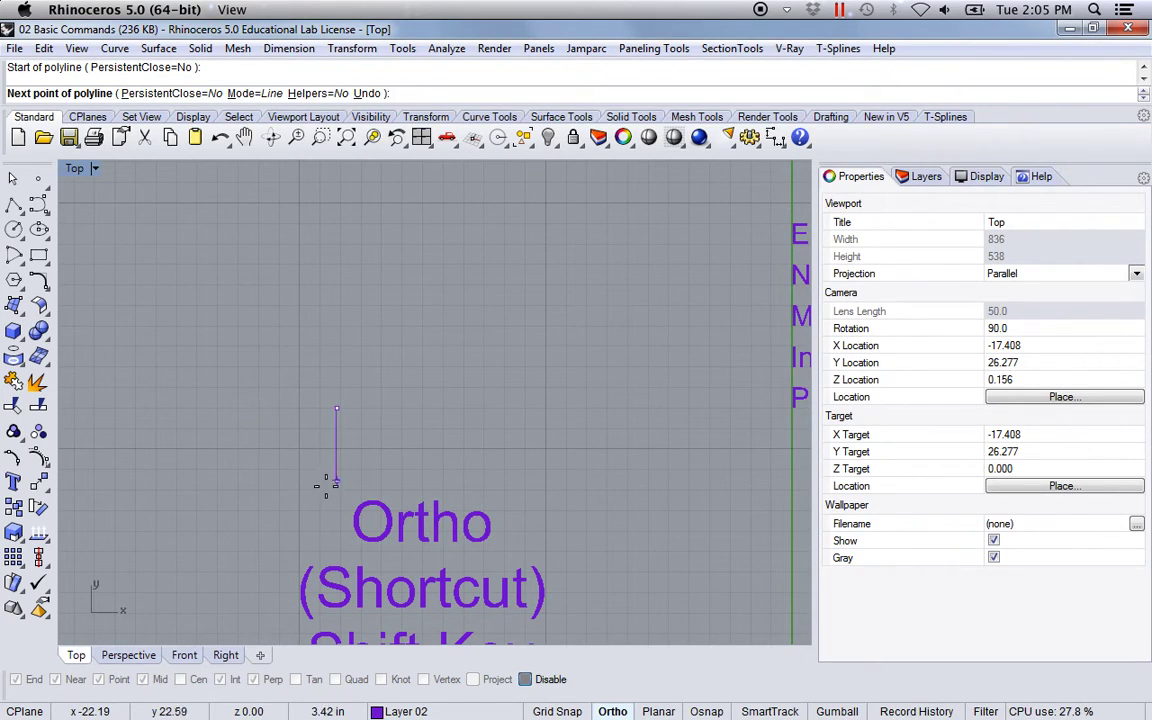
# Continue the polyline above the Ortho label with seven right-angled segments that double back and wrap around, keeping Ortho on
pyautogui.click(414, 408)
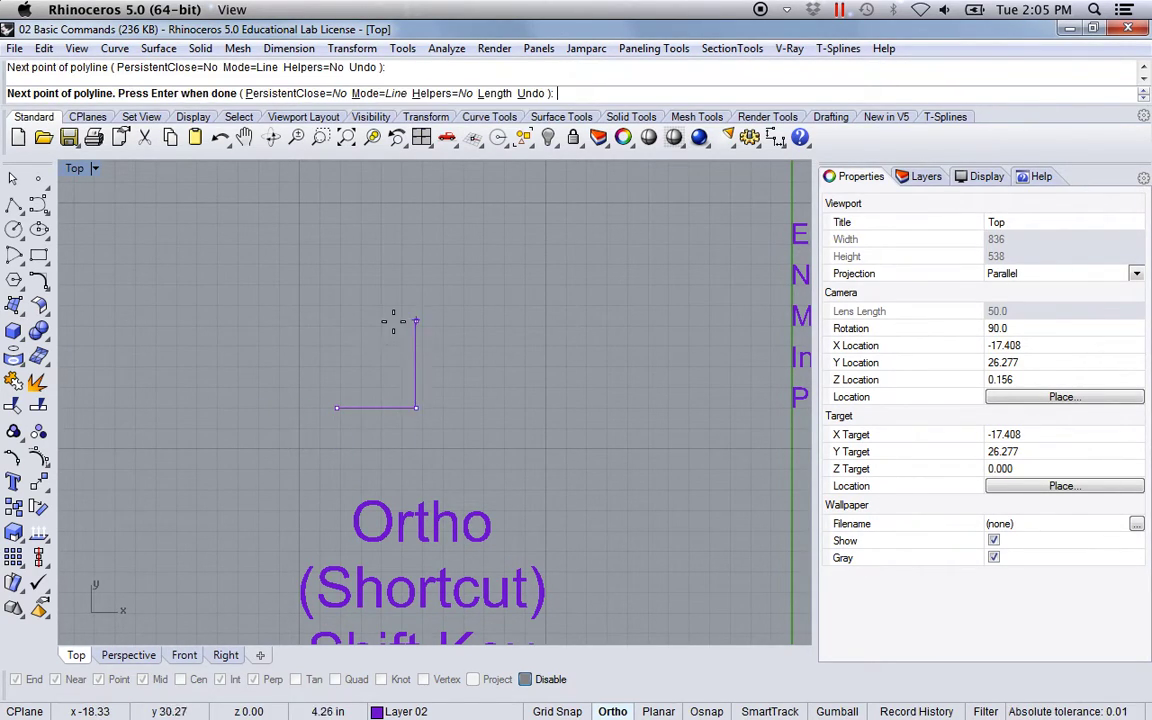
pyautogui.click(341, 320)
pyautogui.click(341, 276)
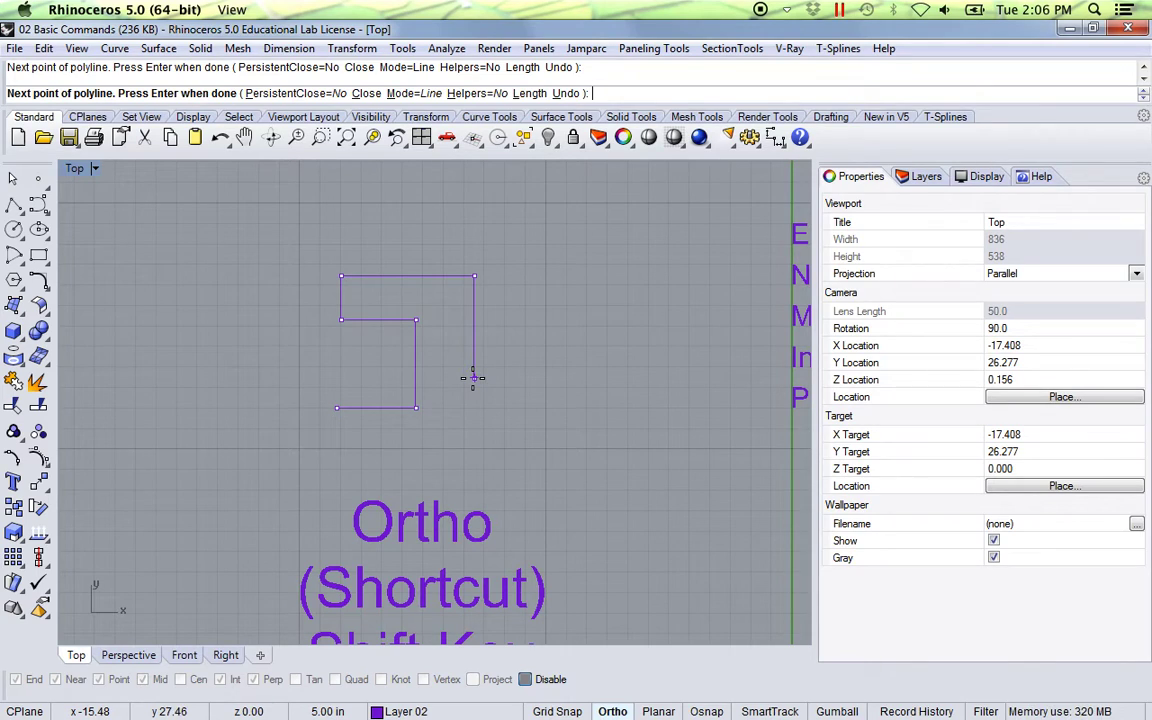
pyautogui.scroll(3, 465, 410)
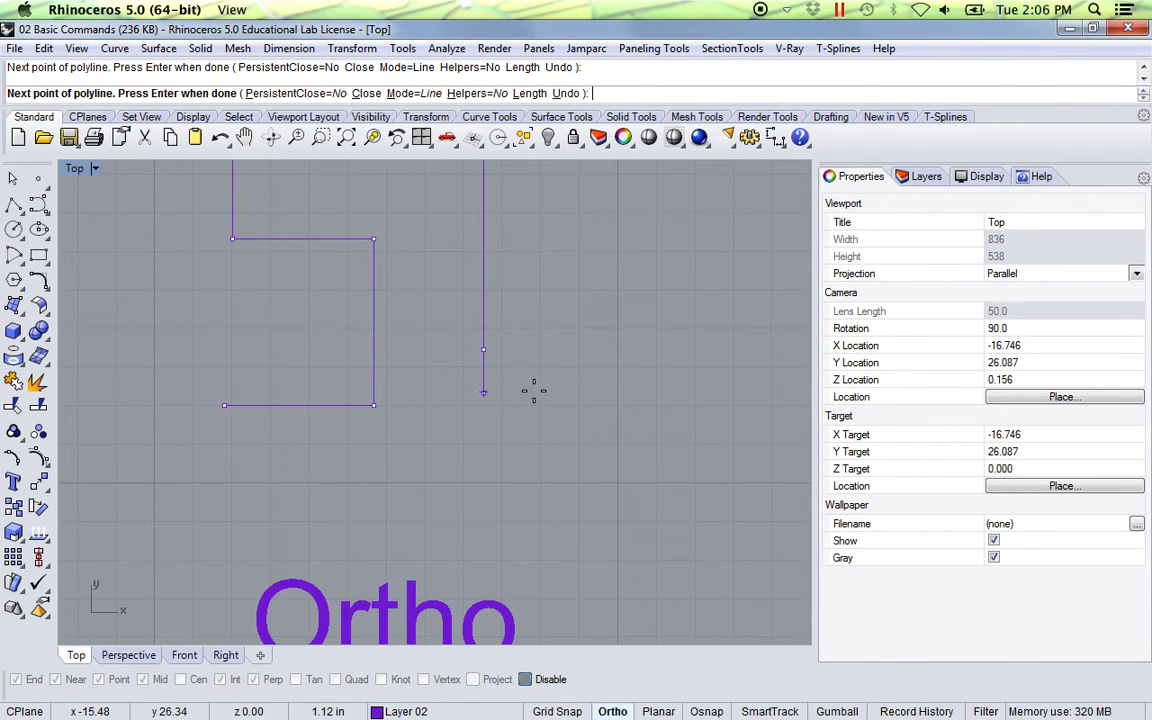
pyautogui.scroll(-3, 522, 414)
pyautogui.moveTo(525, 365); pyautogui.dragTo(476, 391, button='right')
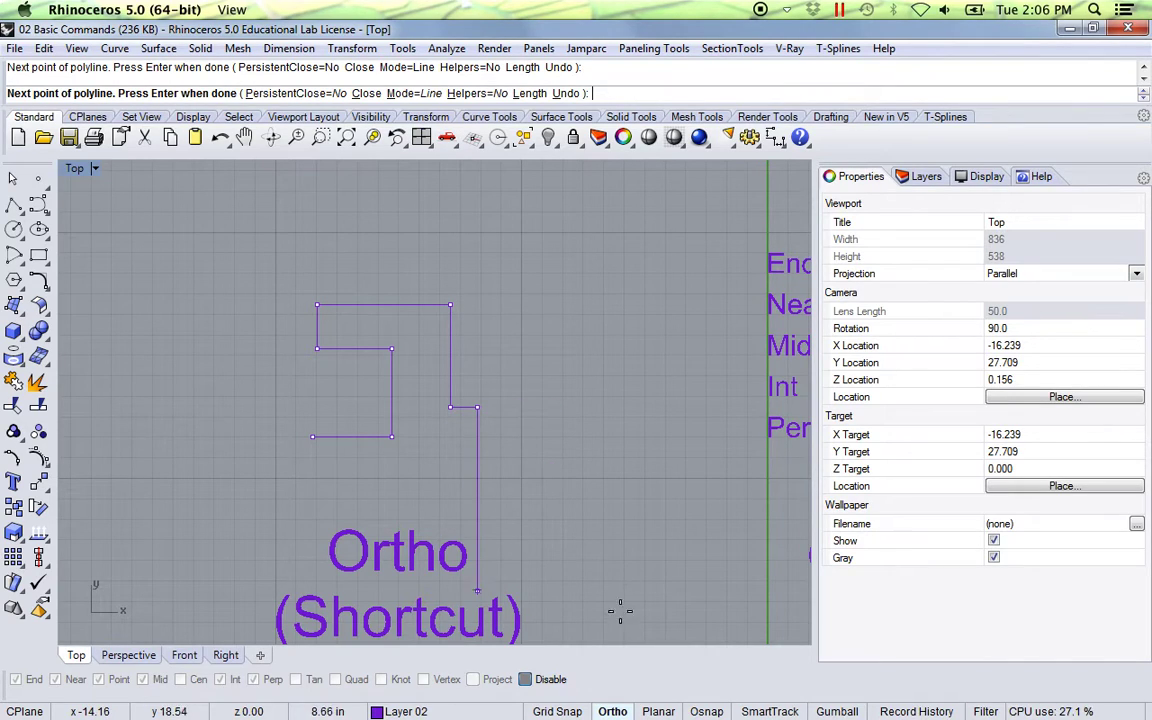
# Turn off Ortho and extend the same polyline with eight free-angle segments looping over the right-angled part and ending beside it
pyautogui.click(612, 710)
pyautogui.click(503, 379)
pyautogui.click(492, 304)
pyautogui.click(436, 257)
pyautogui.click(303, 259)
pyautogui.click(277, 335)
pyautogui.click(349, 399)
pyautogui.click(282, 416)
pyautogui.click(242, 386)
pyautogui.moveTo(240, 368); pyautogui.dragTo(213, 378, button='right')
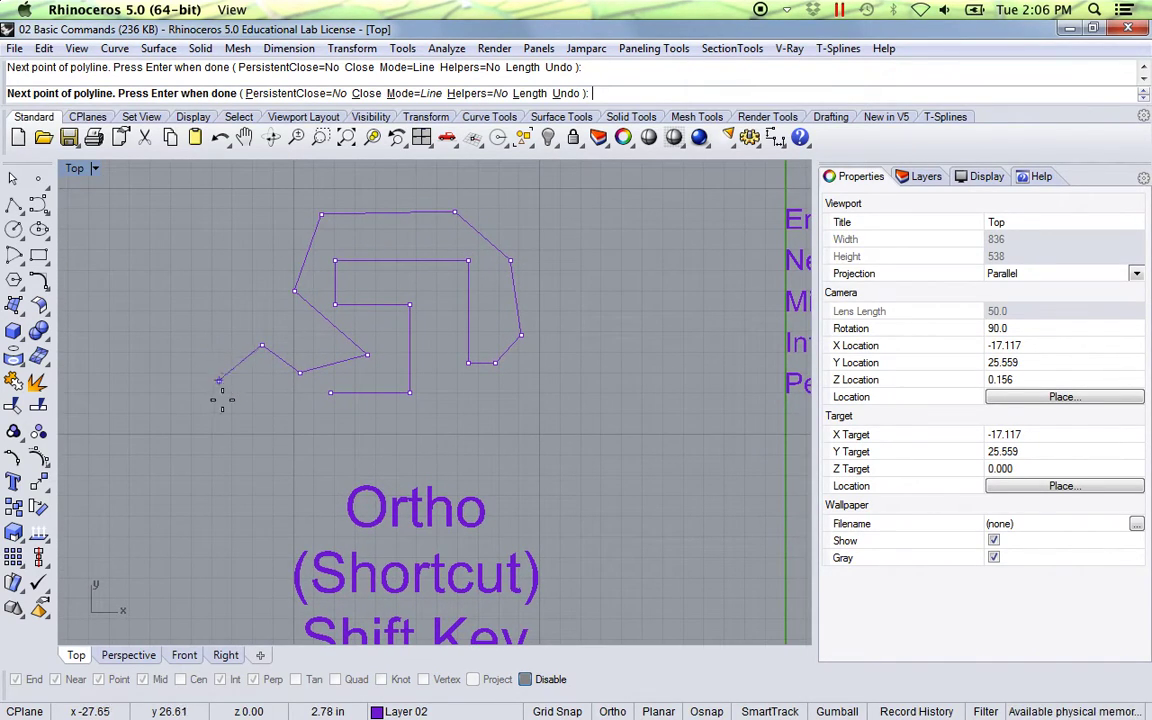
# Add five right-angled segments to the polyline using temporary Ortho, stepping down, out, up, in and up again
pyautogui.press('shift')
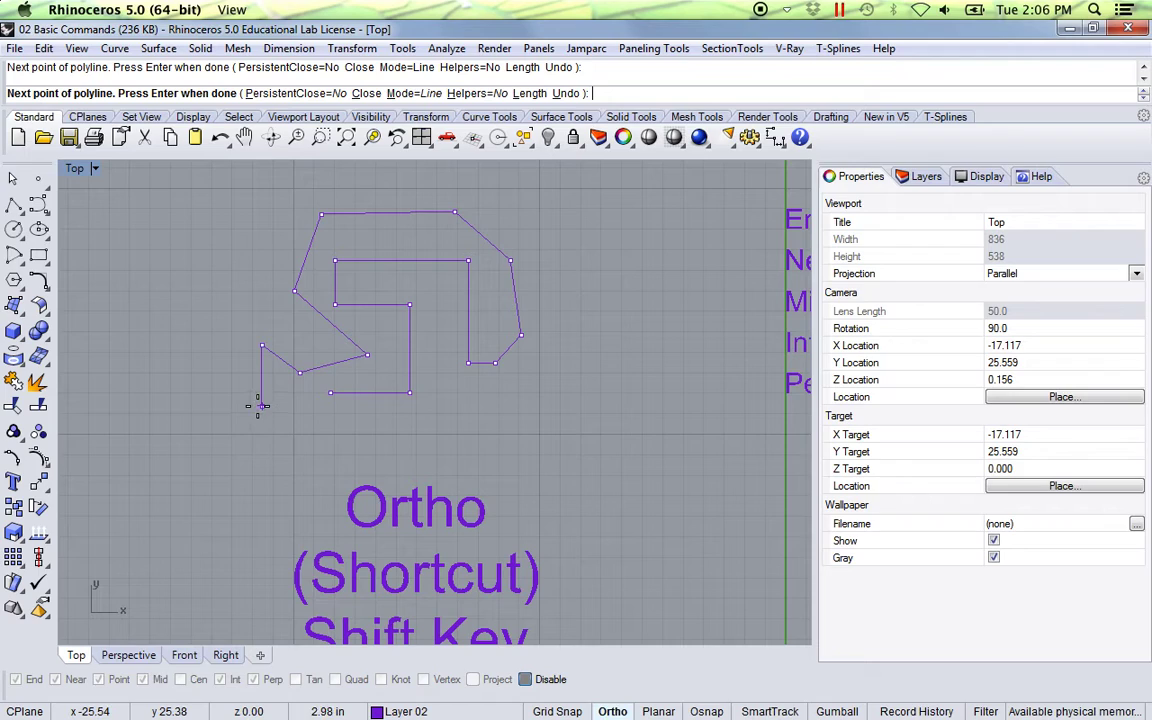
pyautogui.click(201, 404)
pyautogui.click(202, 360)
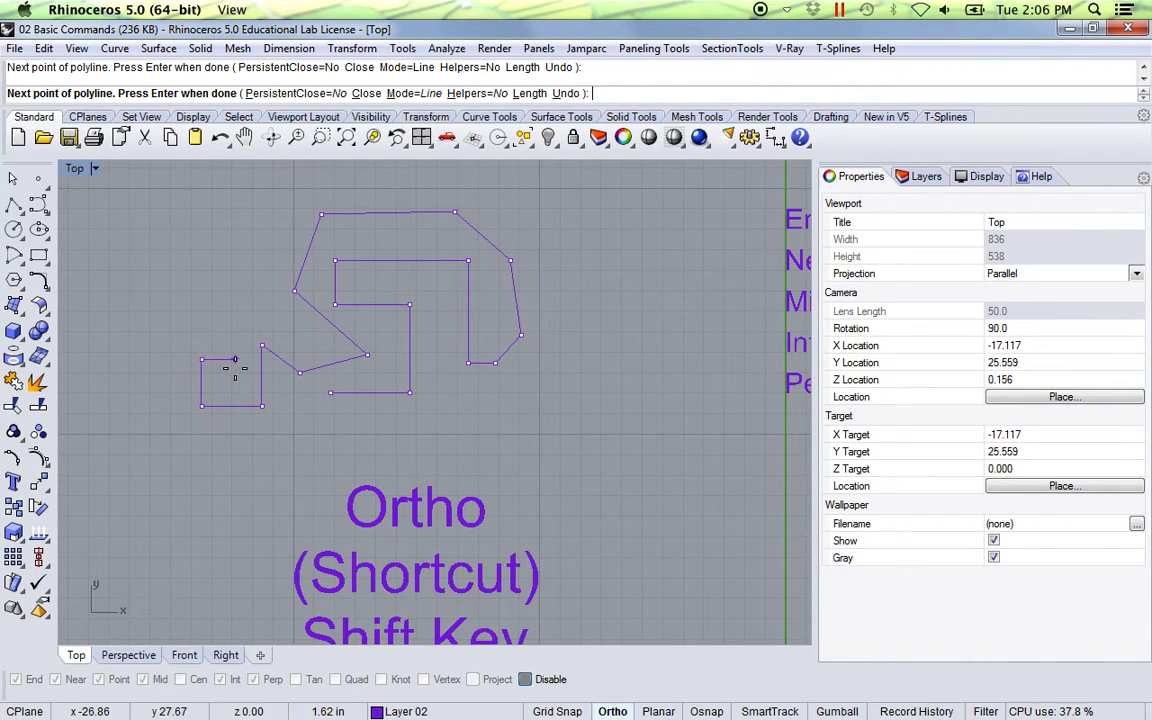
pyautogui.keyDown('shift'); pyautogui.click(235, 367); pyautogui.keyUp('shift')
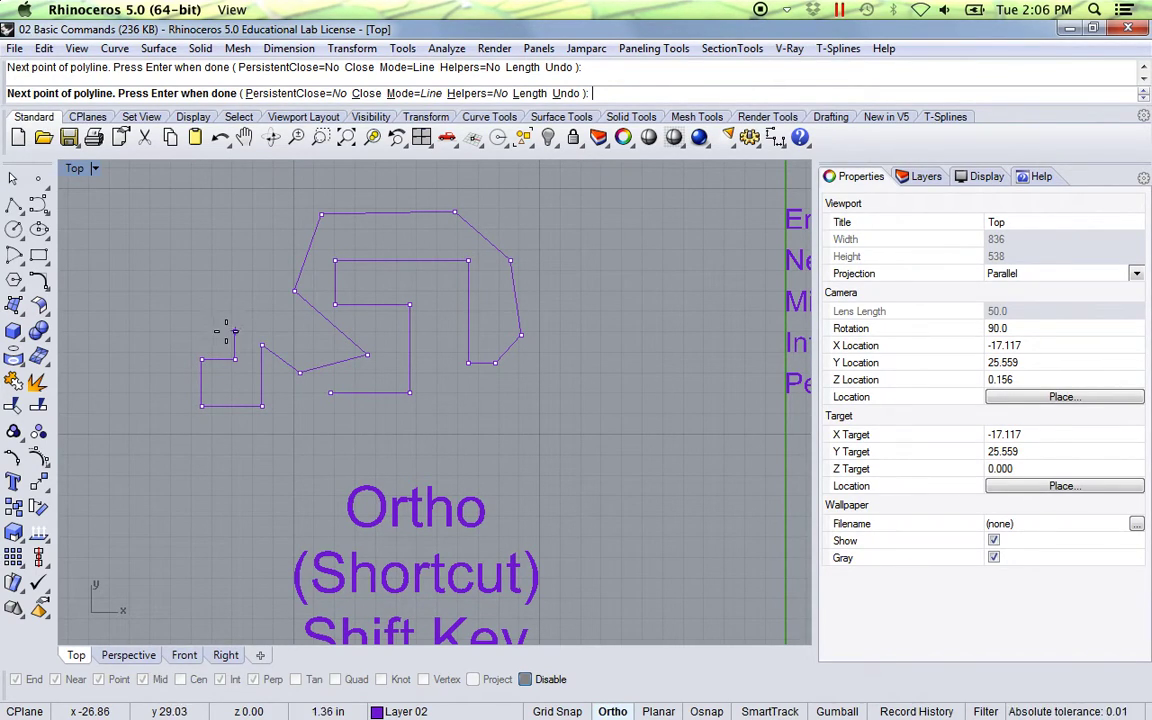
pyautogui.keyDown('shift'); pyautogui.click(218, 306); pyautogui.keyUp('shift')
# Release the Ortho constraint, add five free-angle zigzag segments, and finish the polyline
pyautogui.click(209, 255)
pyautogui.click(266, 299)
pyautogui.click(300, 335)
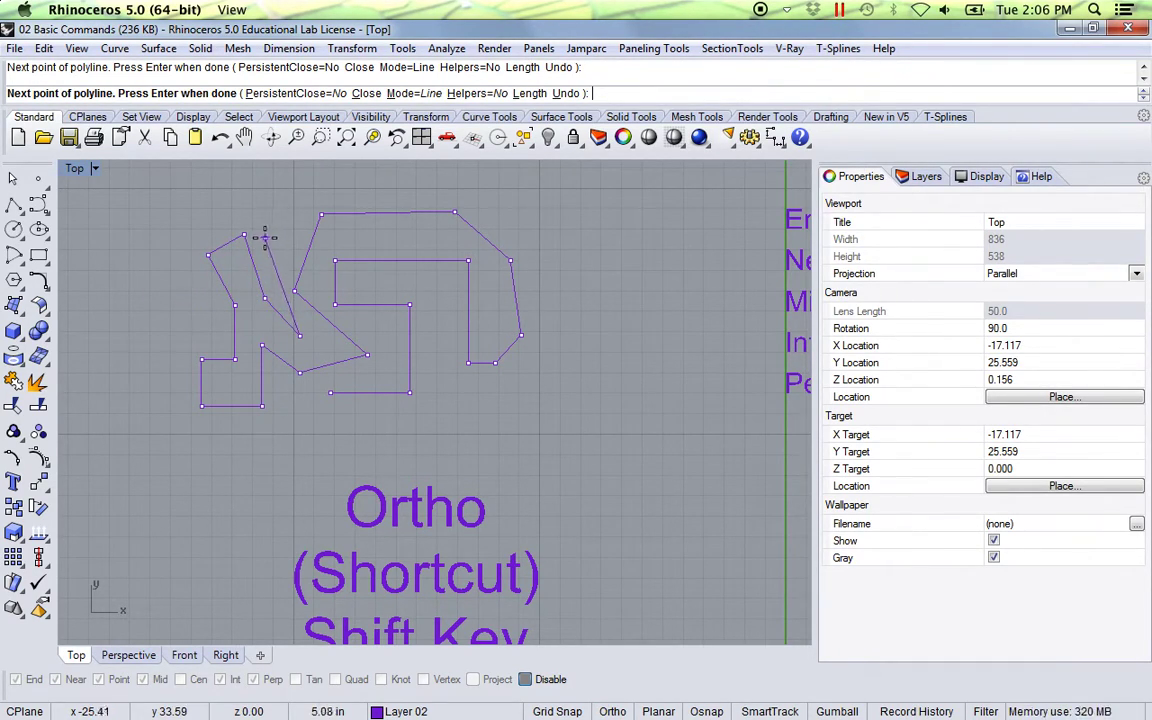
pyautogui.click(268, 238)
pyautogui.press('Return')
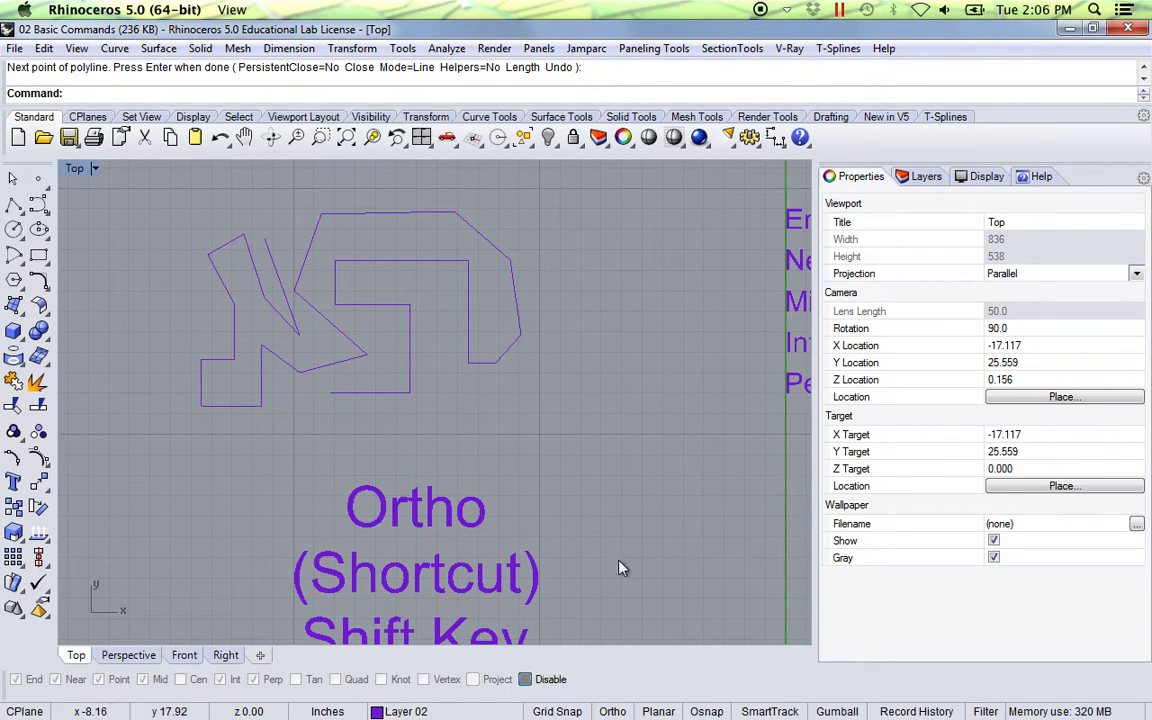
# Turn on Osnap and Ortho for the Osnap example
pyautogui.click(613, 711)
pyautogui.scroll(-3, 540, 467)
pyautogui.moveTo(514, 458); pyautogui.dragTo(365, 455, button='right')
pyautogui.scroll(4, 452, 428)
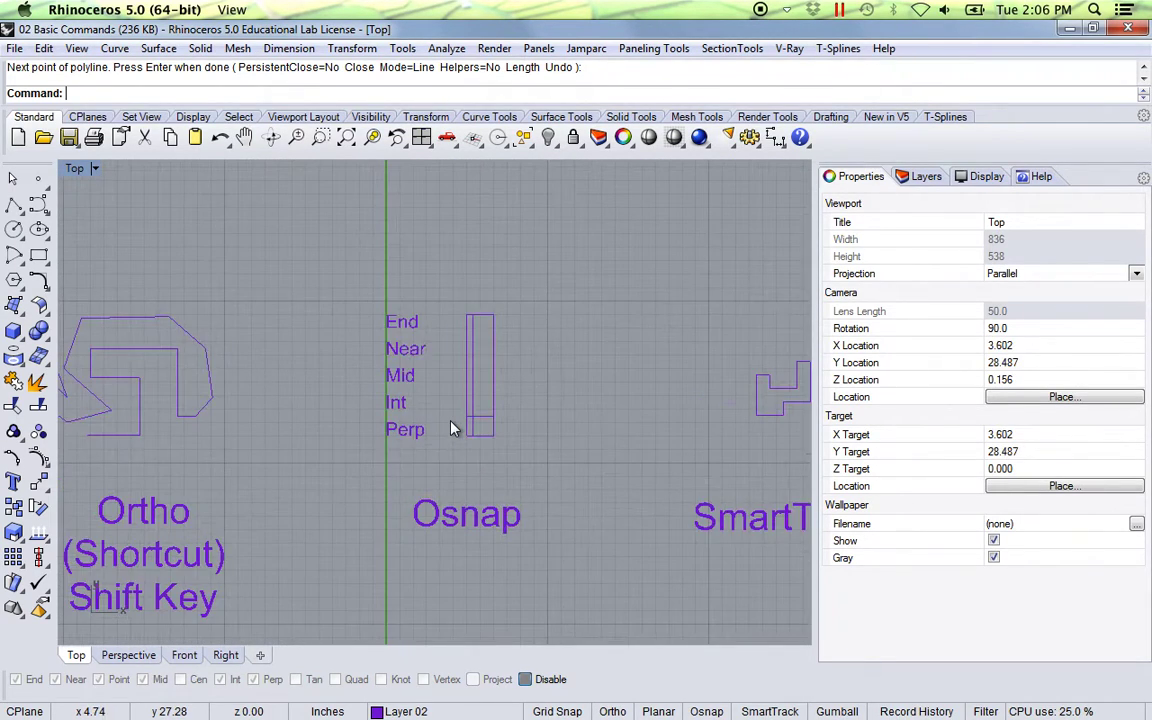
pyautogui.moveTo(486, 437); pyautogui.dragTo(417, 450, button='right')
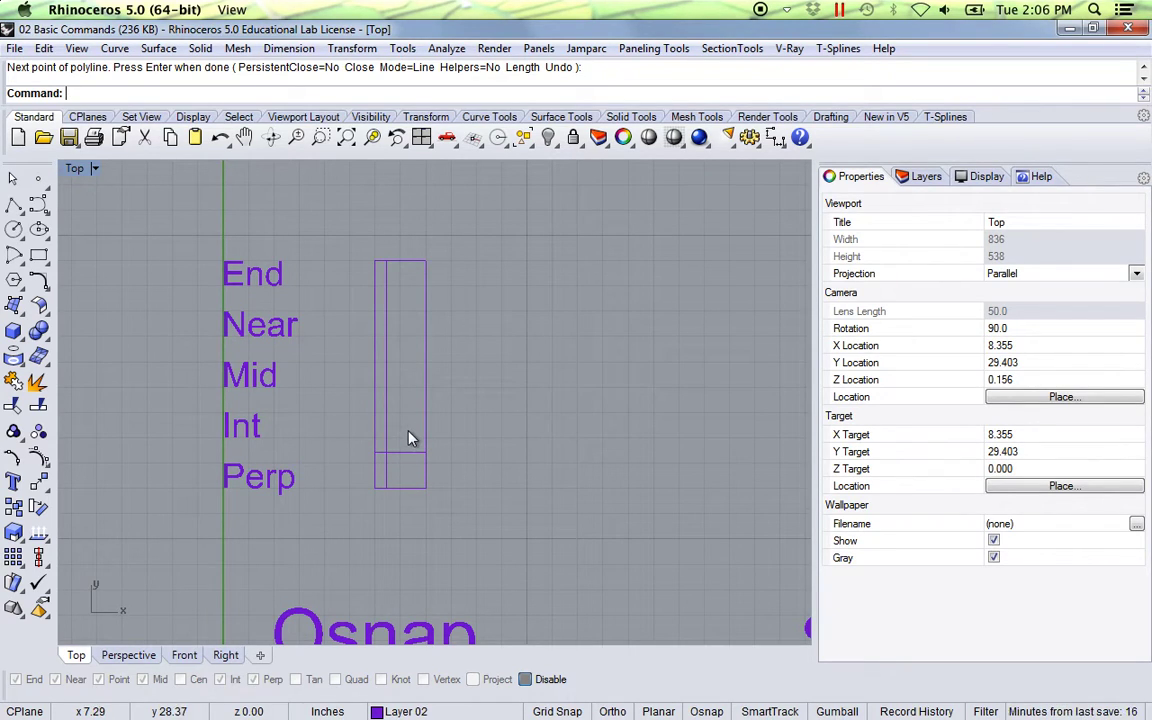
pyautogui.moveTo(407, 424)
pyautogui.mouseDown(button='right')
pyautogui.moveTo(393, 496)
pyautogui.moveTo(393, 429)
pyautogui.mouseUp(button='right')
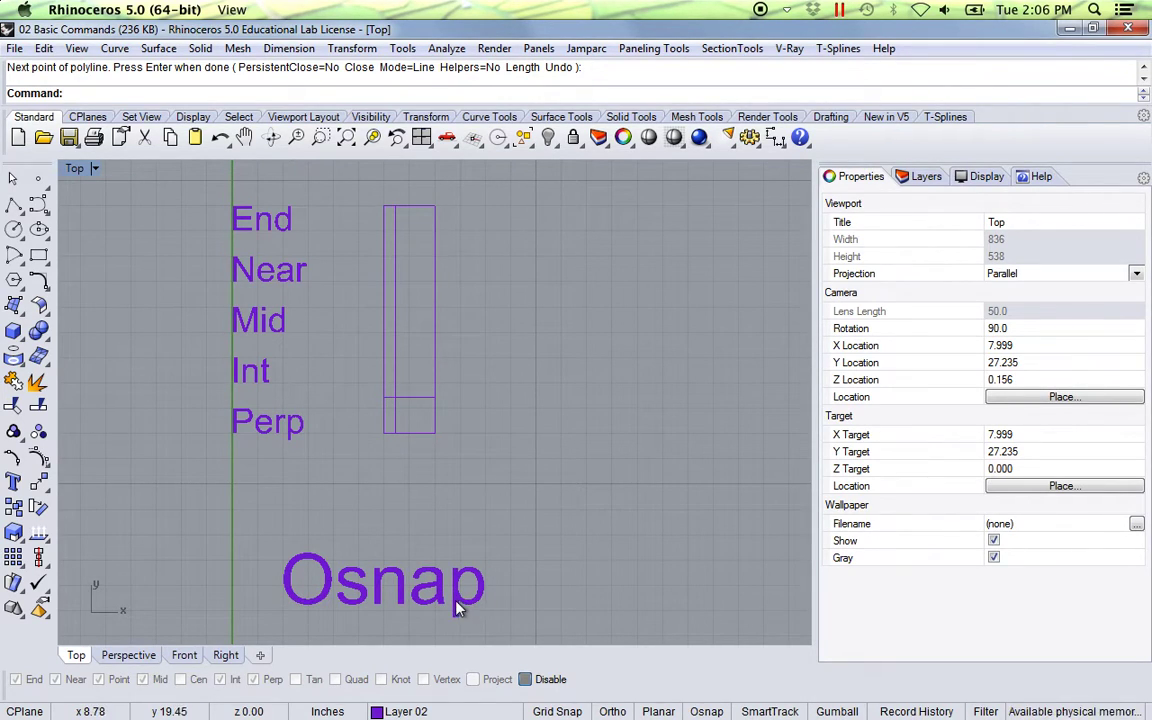
pyautogui.moveTo(458, 475); pyautogui.dragTo(451, 487, button='right')
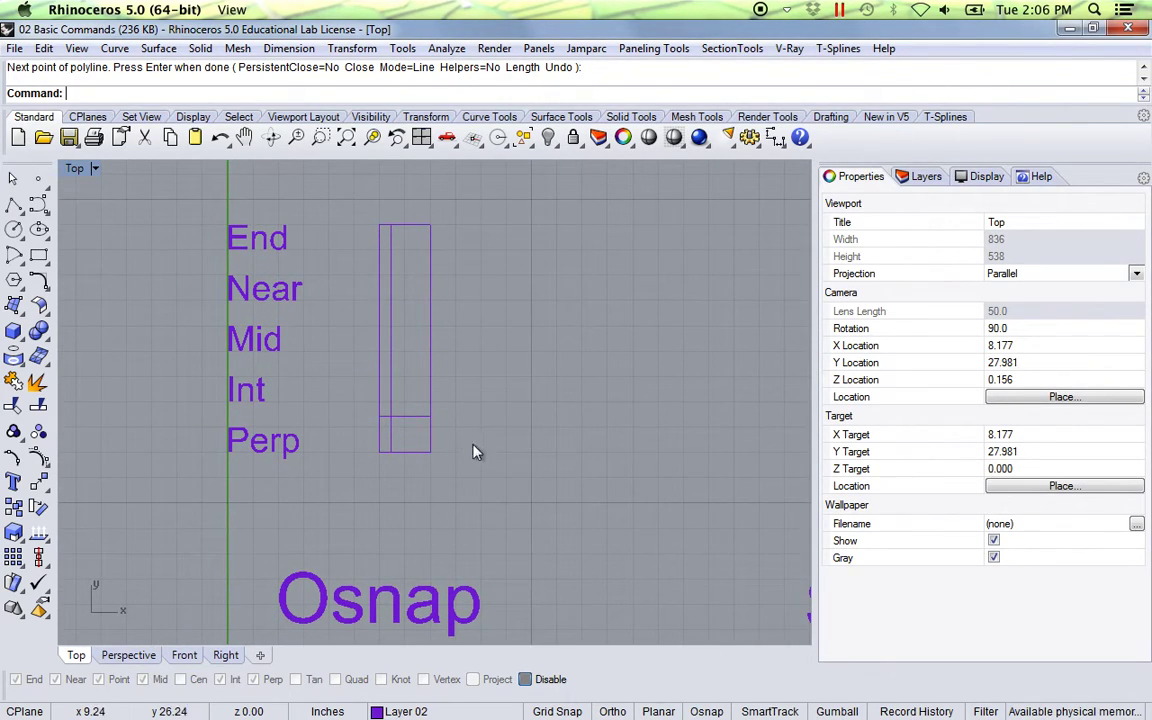
pyautogui.moveTo(472, 410); pyautogui.dragTo(465, 432, button='right')
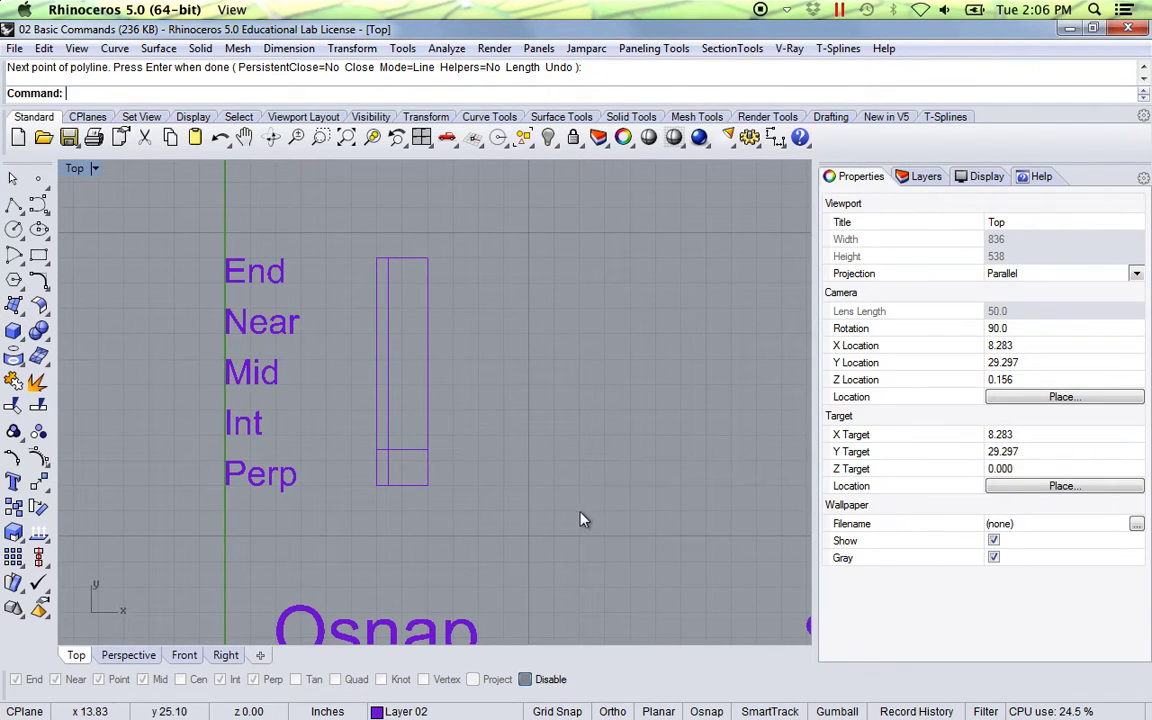
pyautogui.click(707, 712)
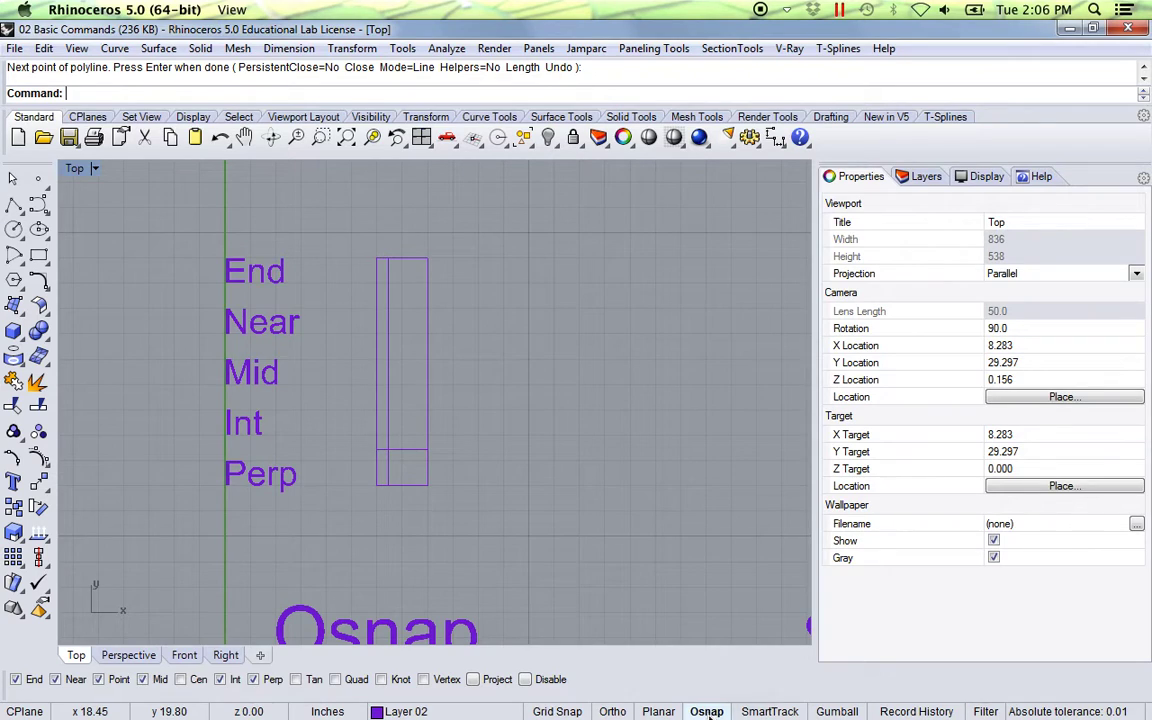
pyautogui.click(612, 712)
pyautogui.scroll(3, 420, 485)
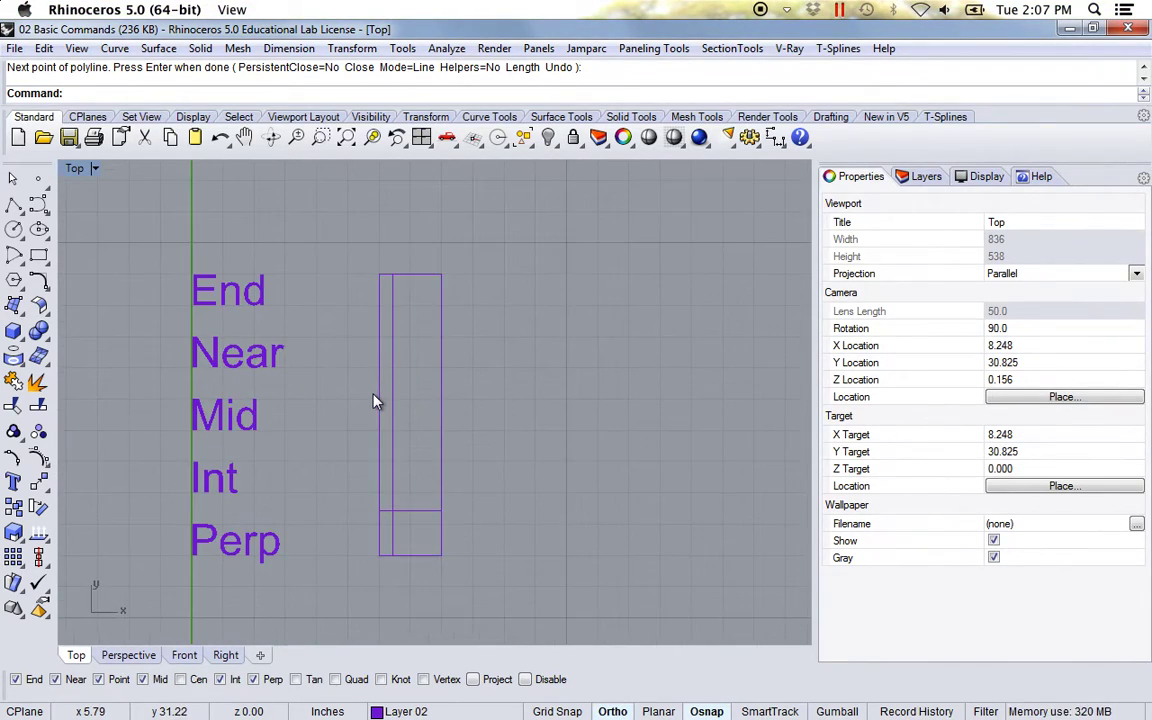
# Draw a vertical line about 3.1 inches upward from the tall rectangle's upper-right corner at 8, 35, using the End snap
pyautogui.click(13, 203)
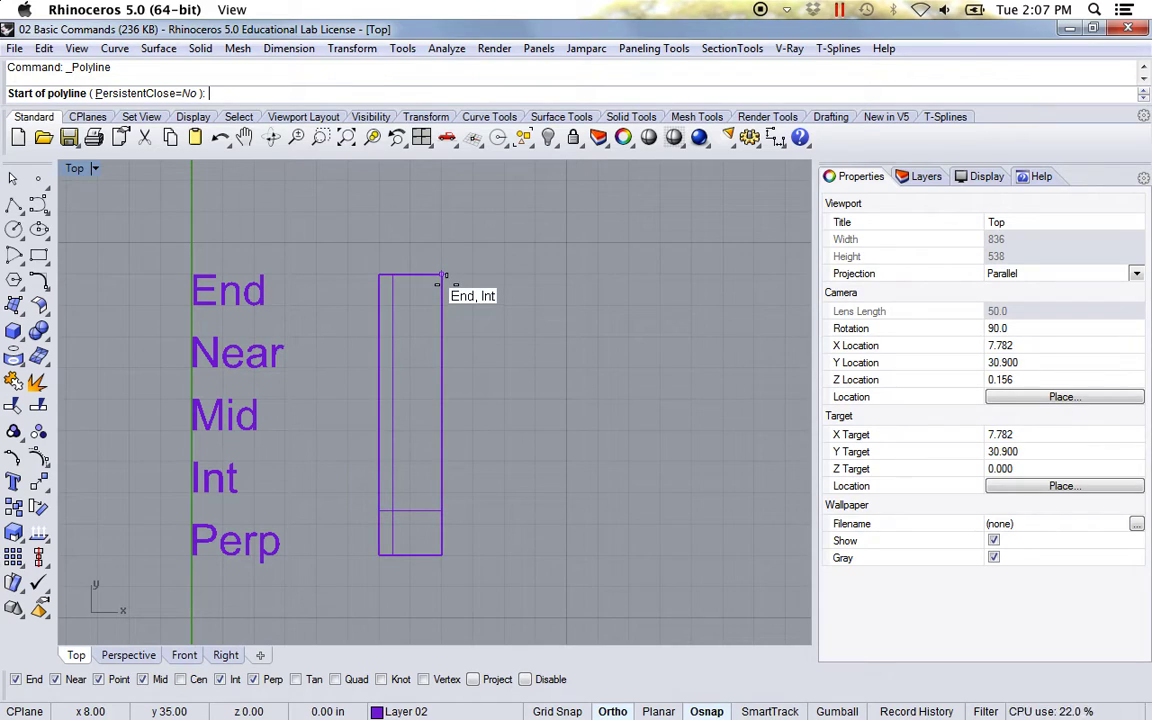
pyautogui.moveTo(443, 274); pyautogui.dragTo(449, 297, button='right')
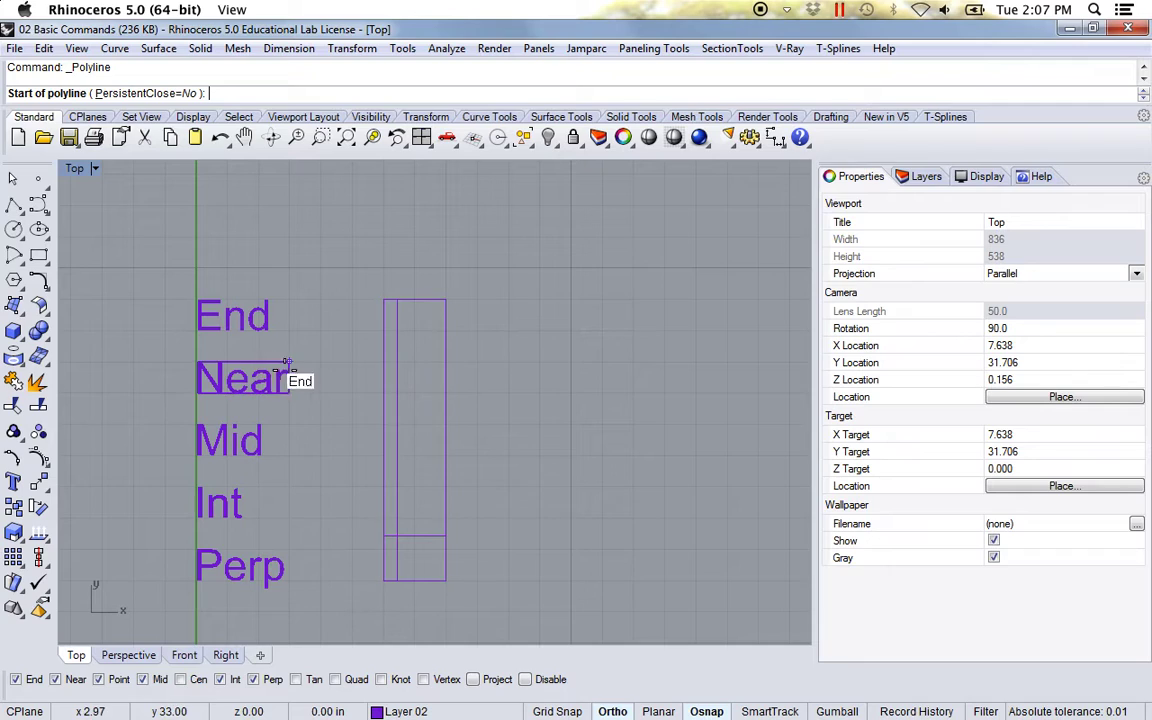
pyautogui.click(447, 299)
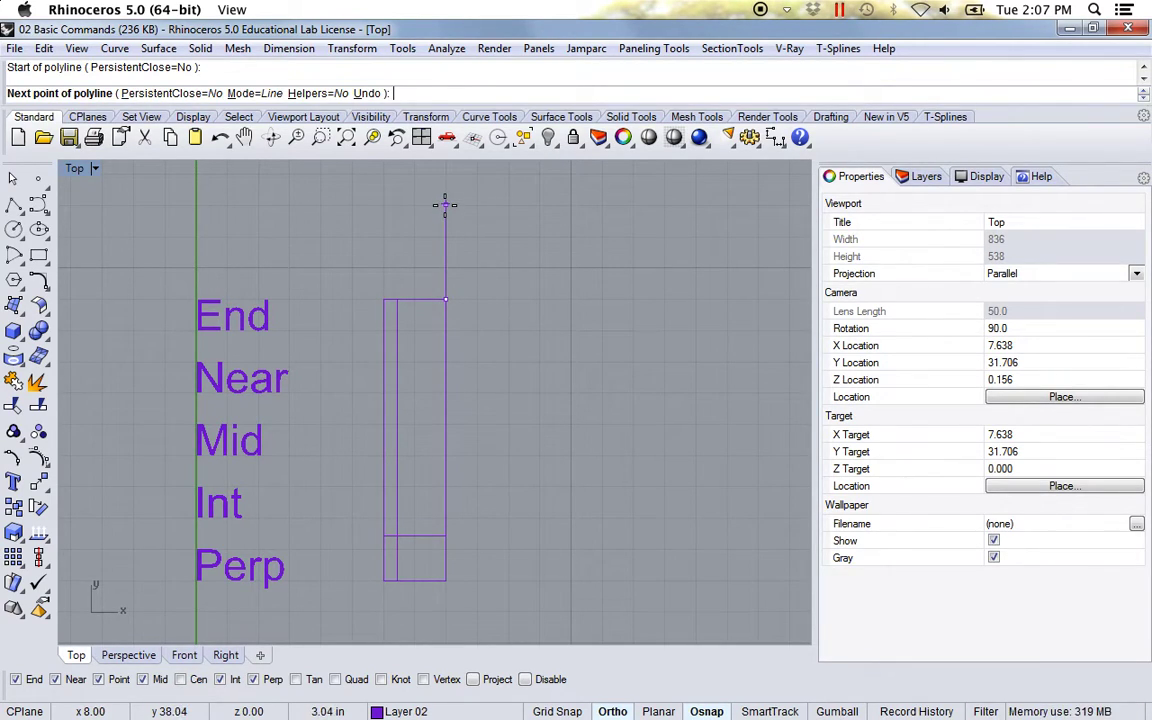
pyautogui.click(447, 204)
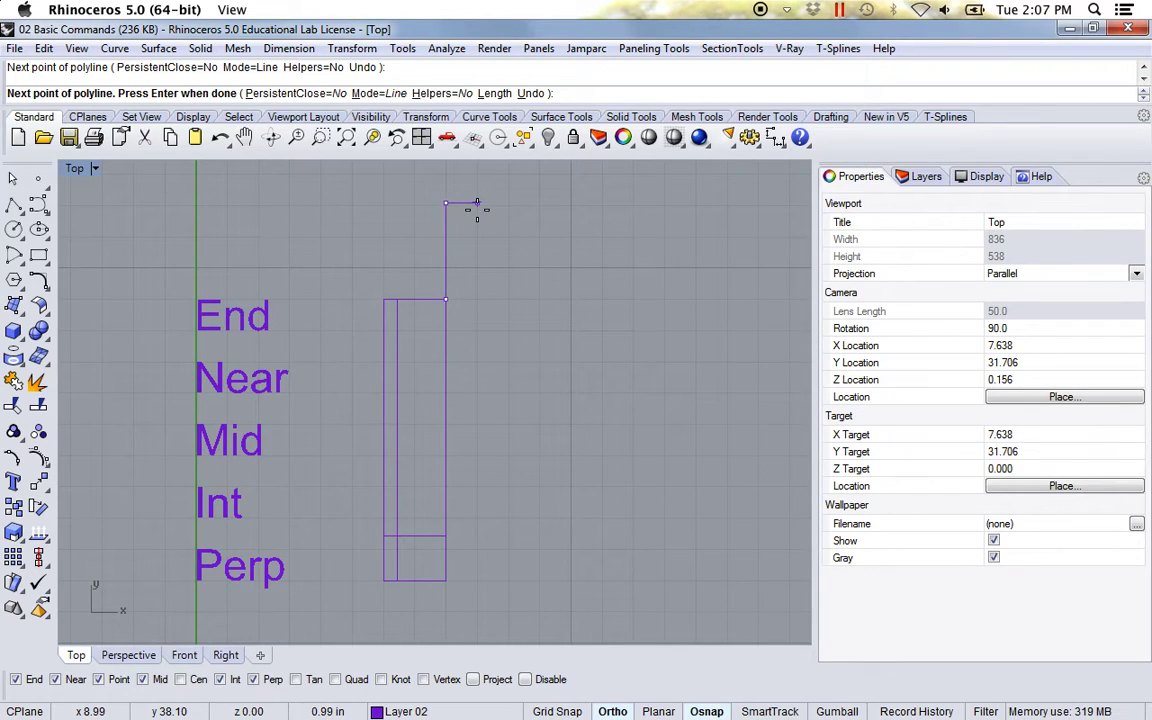
pyautogui.press('Return')
pyautogui.moveTo(489, 350); pyautogui.dragTo(484, 342, button='right')
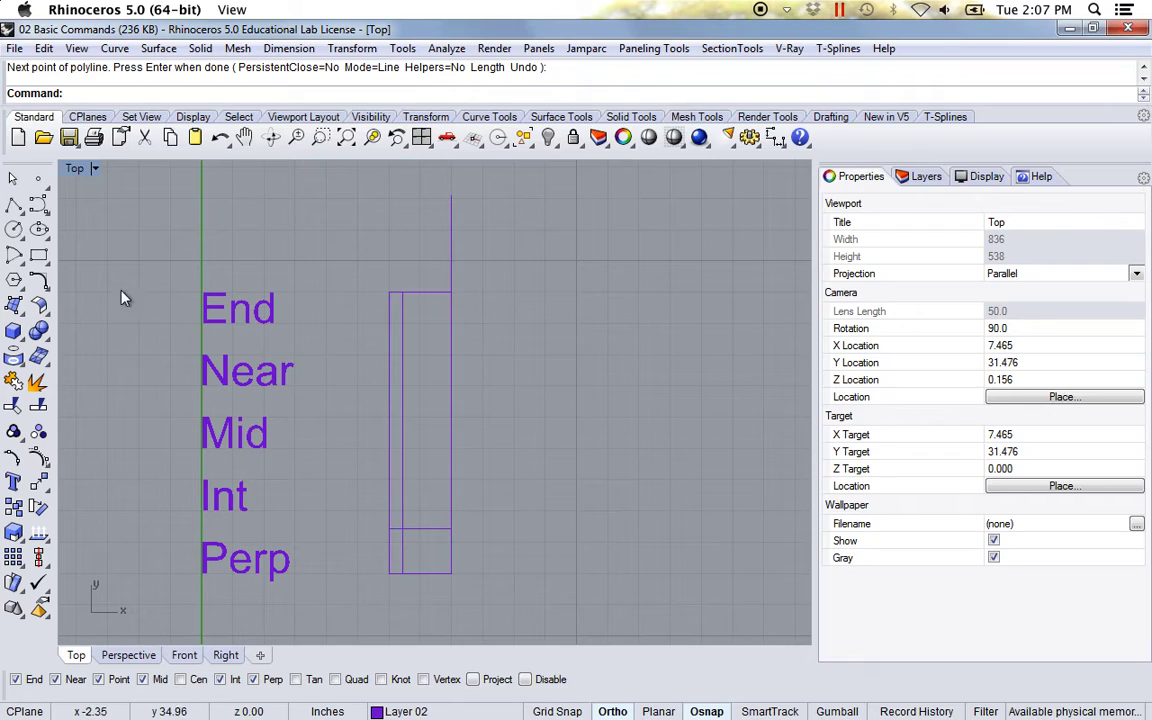
# Draw a horizontal line outward from the upper part of the rectangle's right edge, starting with the Near snap
pyautogui.press('Return')
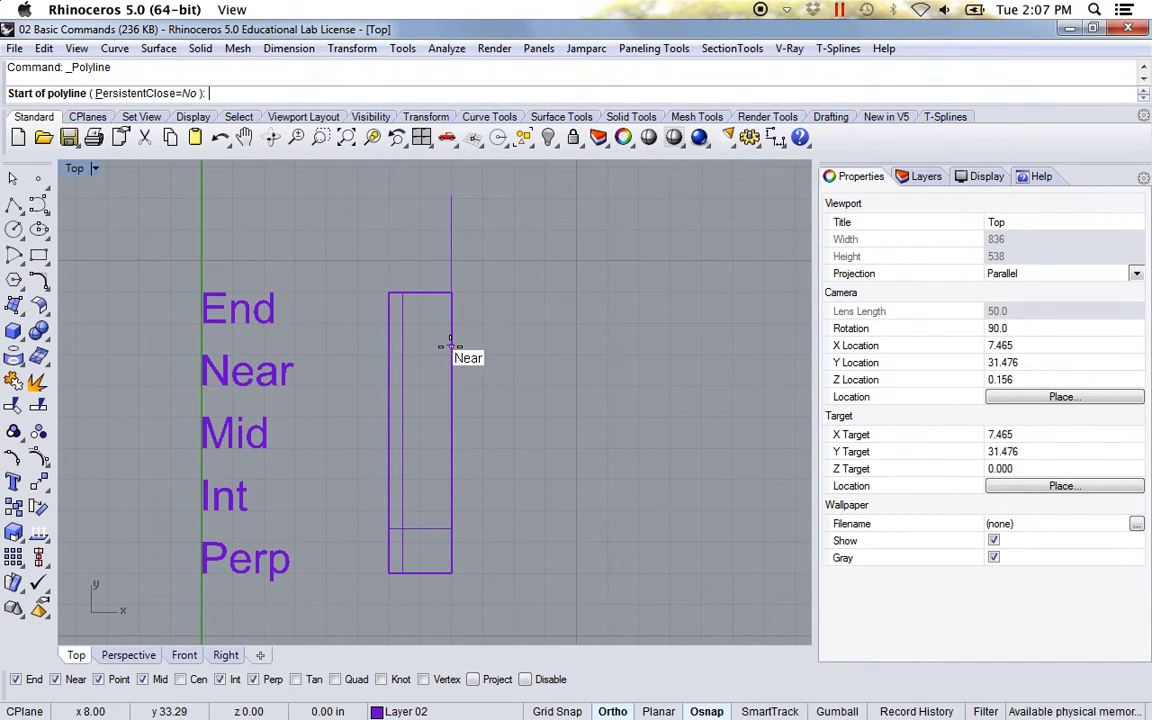
pyautogui.click(451, 348)
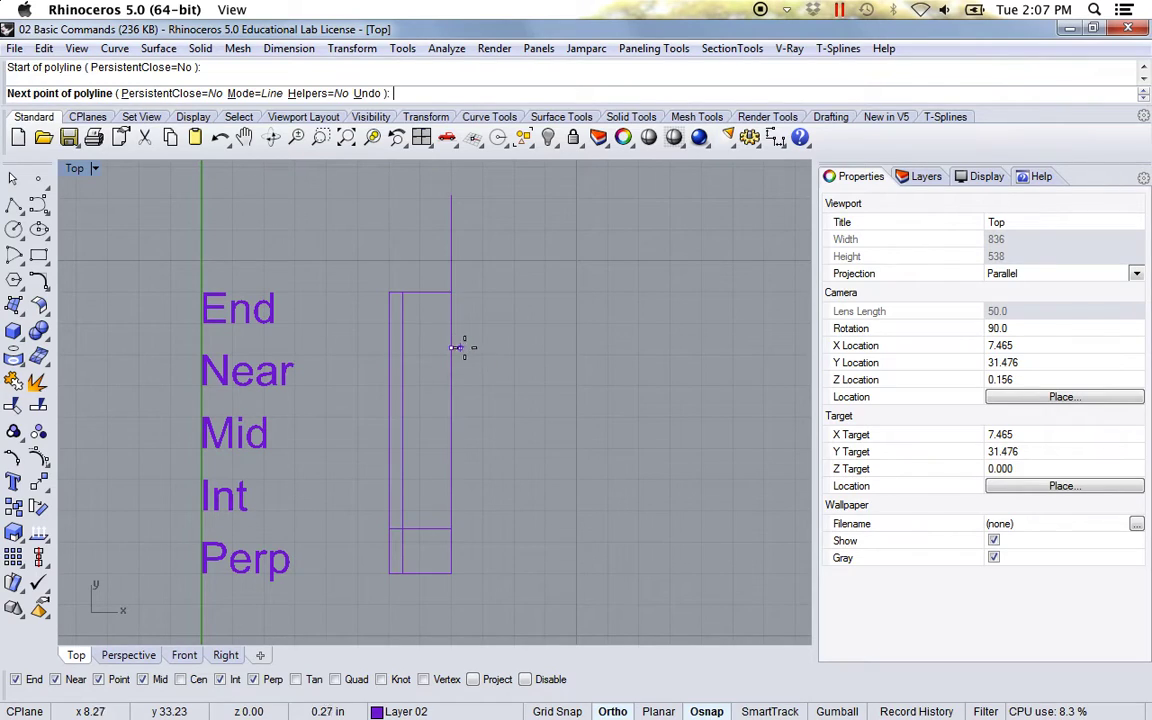
pyautogui.click(553, 348)
pyautogui.press('Return')
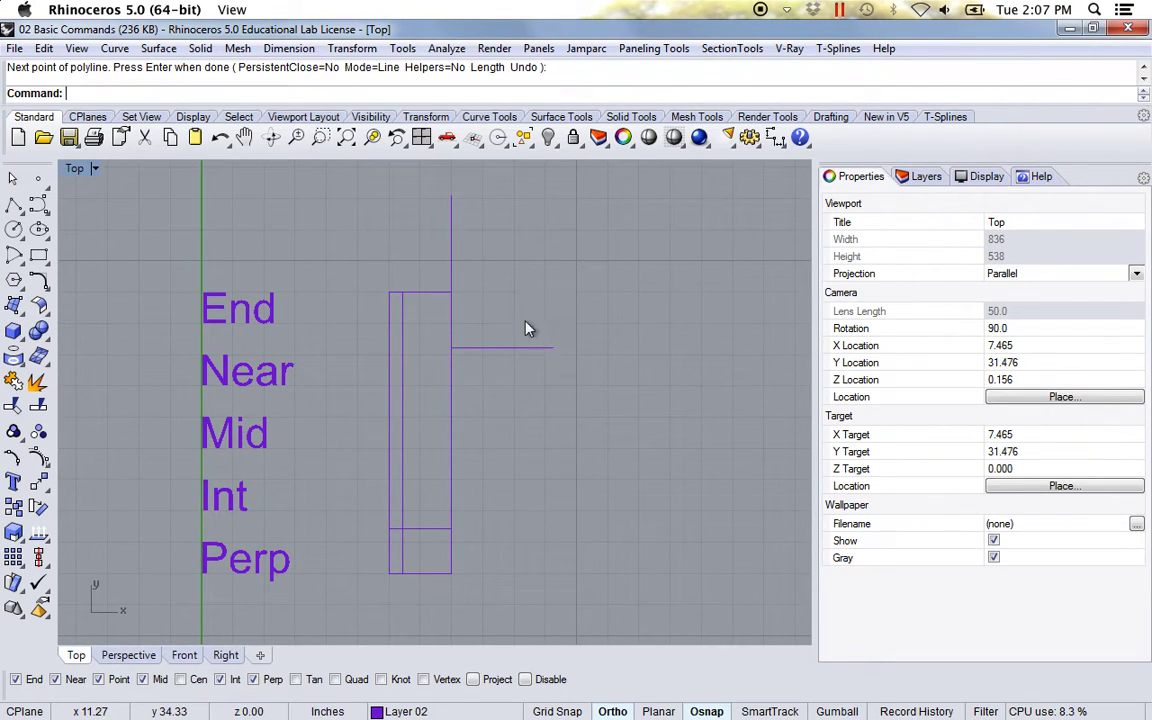
# Draw a horizontal line outward from the midpoint of the rectangle's right edge, using the Mid snap
pyautogui.press('Return')
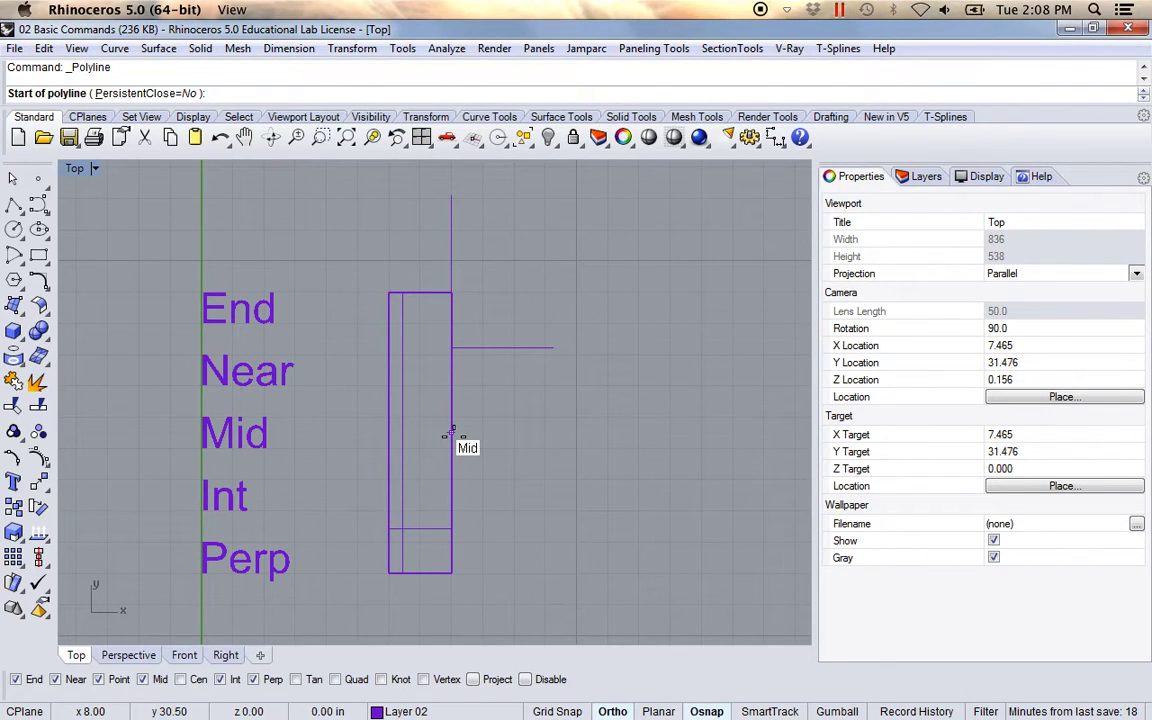
pyautogui.click(451, 434)
pyautogui.click(532, 433)
pyautogui.press('Return')
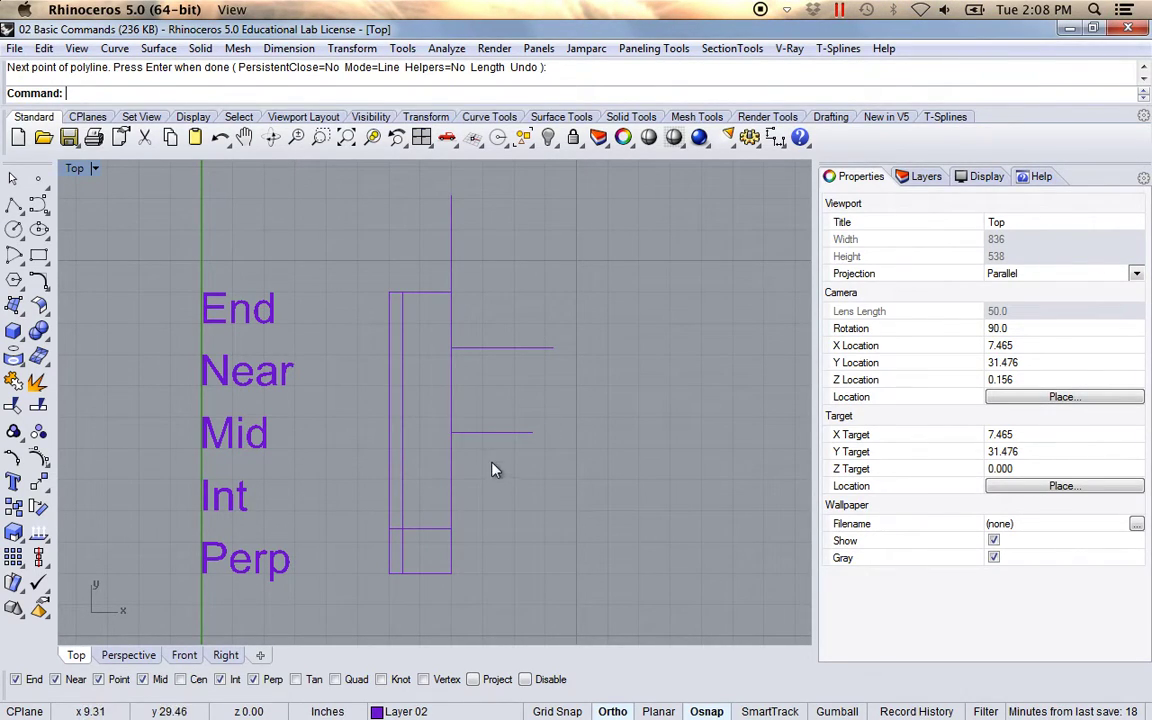
# With Ortho off, draw a diagonal line from the Int snap where the rectangle's inner lines cross up to its right edge
pyautogui.press('Return')
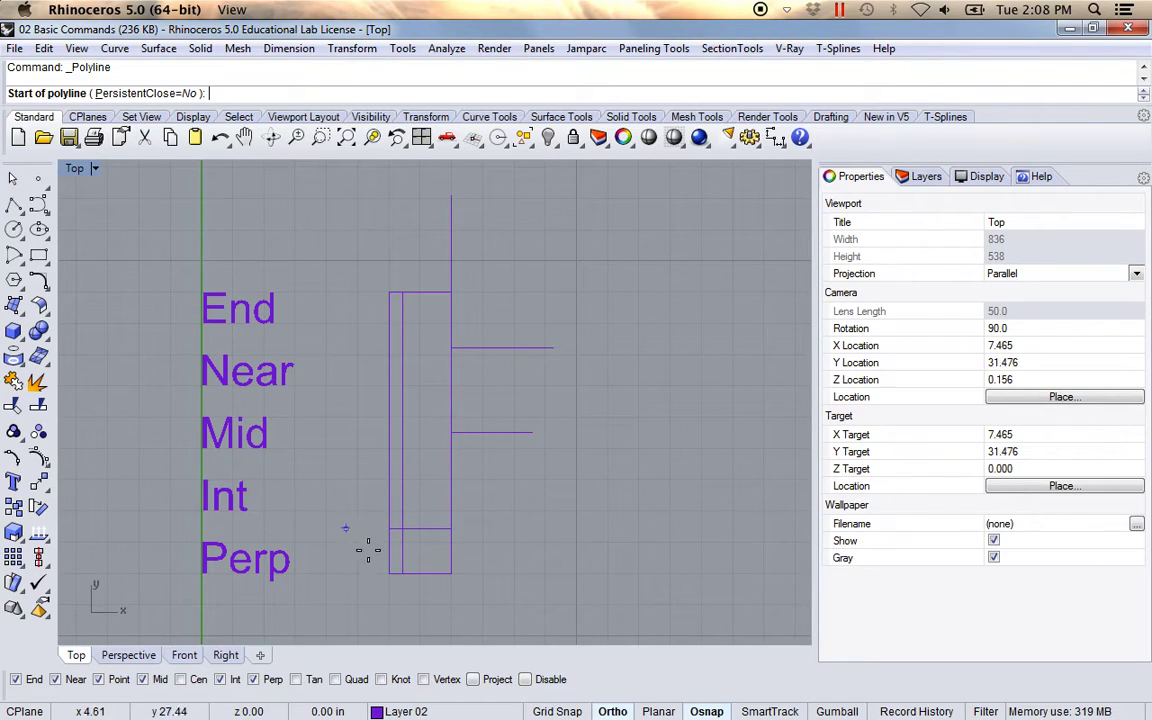
pyautogui.scroll(5, 400, 540)
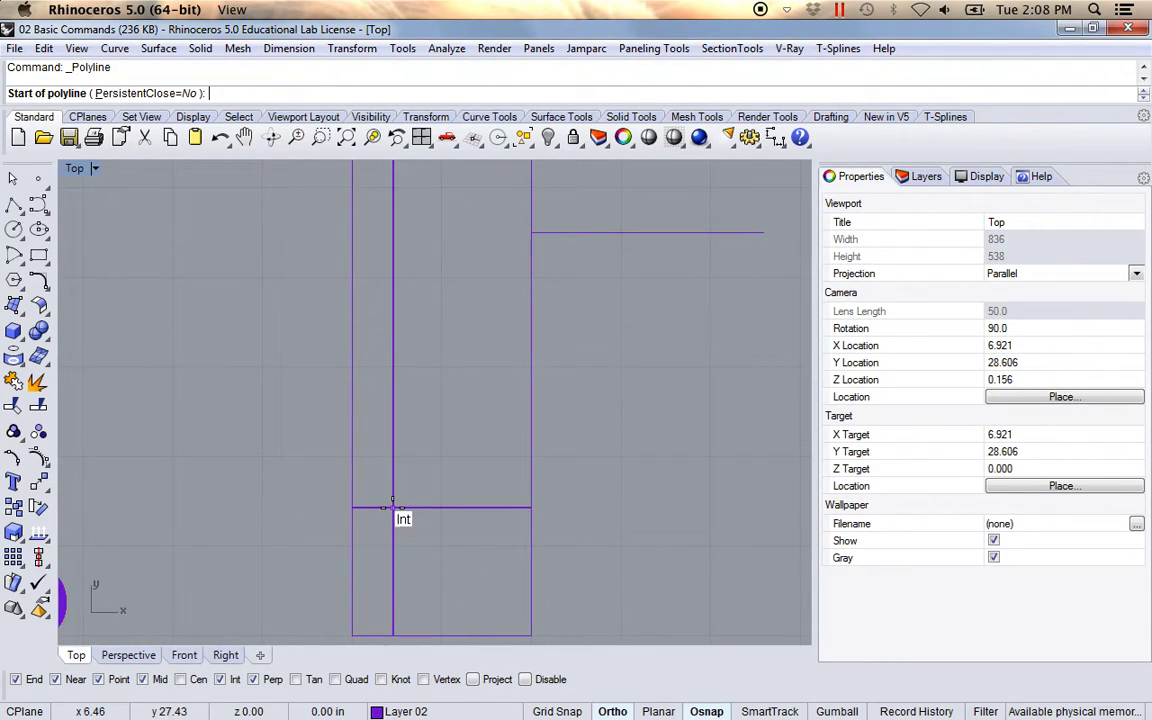
pyautogui.click(392, 507)
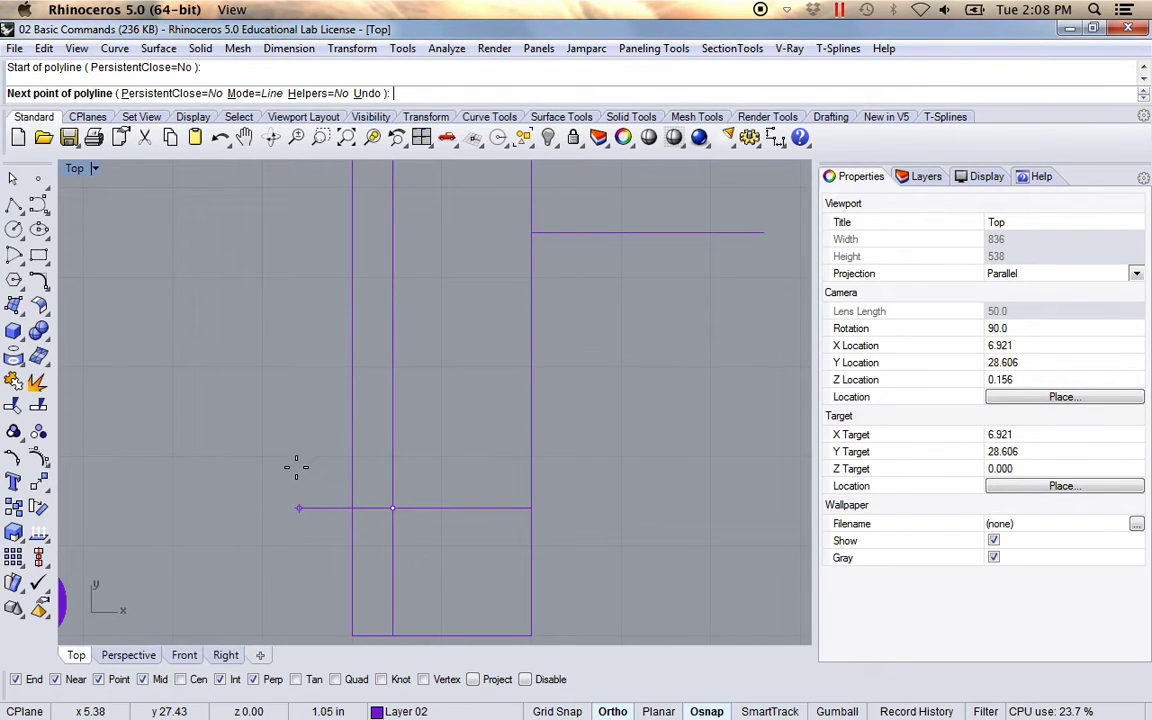
pyautogui.click(613, 711)
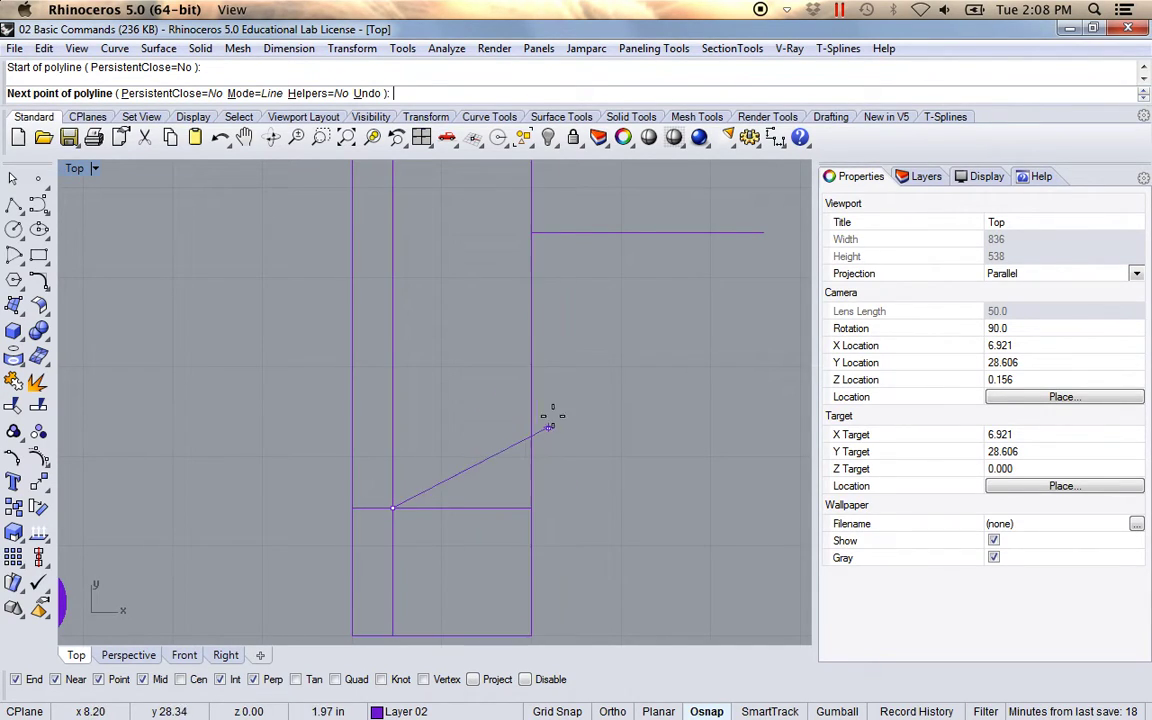
pyautogui.click(531, 358)
pyautogui.press('Return')
# Draw a vertical line from the rectangle's inner horizontal line down to its bottom edge, using the Perp snap
pyautogui.scroll(2, 566, 463)
pyautogui.scroll(-4, 566, 463)
pyautogui.scroll(-1, 442, 522)
pyautogui.scroll(1, 343, 517)
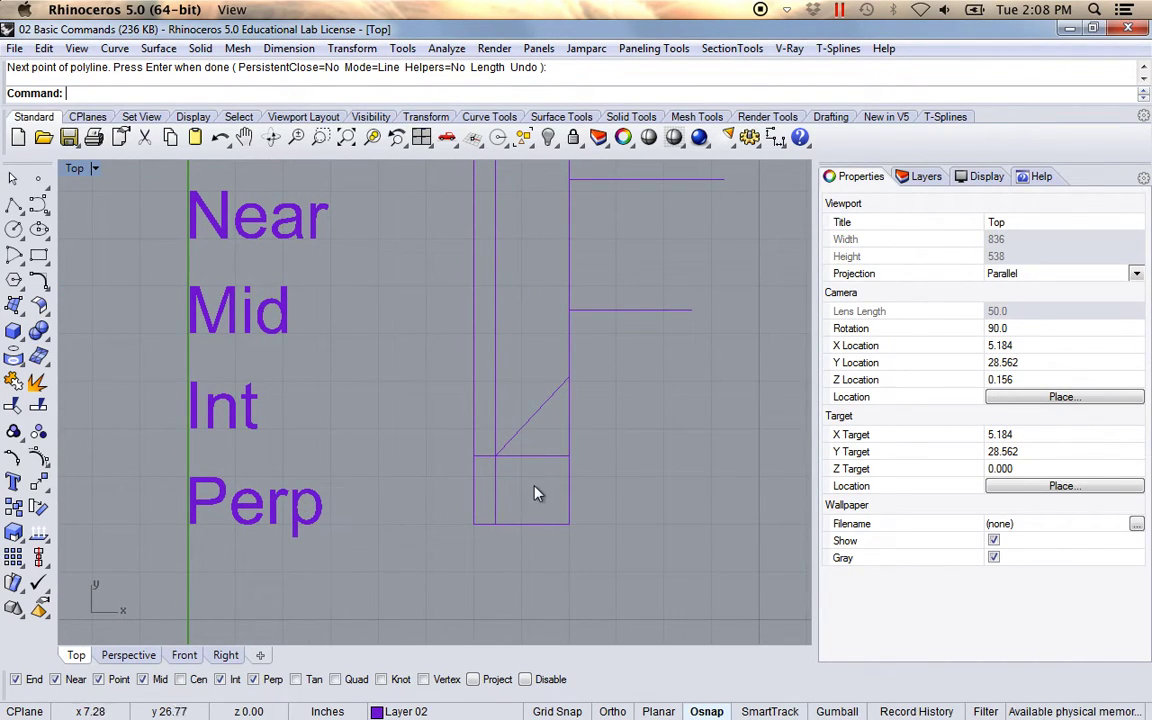
pyautogui.scroll(-1, 510, 495)
pyautogui.scroll(3, 484, 501)
pyautogui.moveTo(488, 506); pyautogui.dragTo(438, 450, button='right')
pyautogui.press('Return')
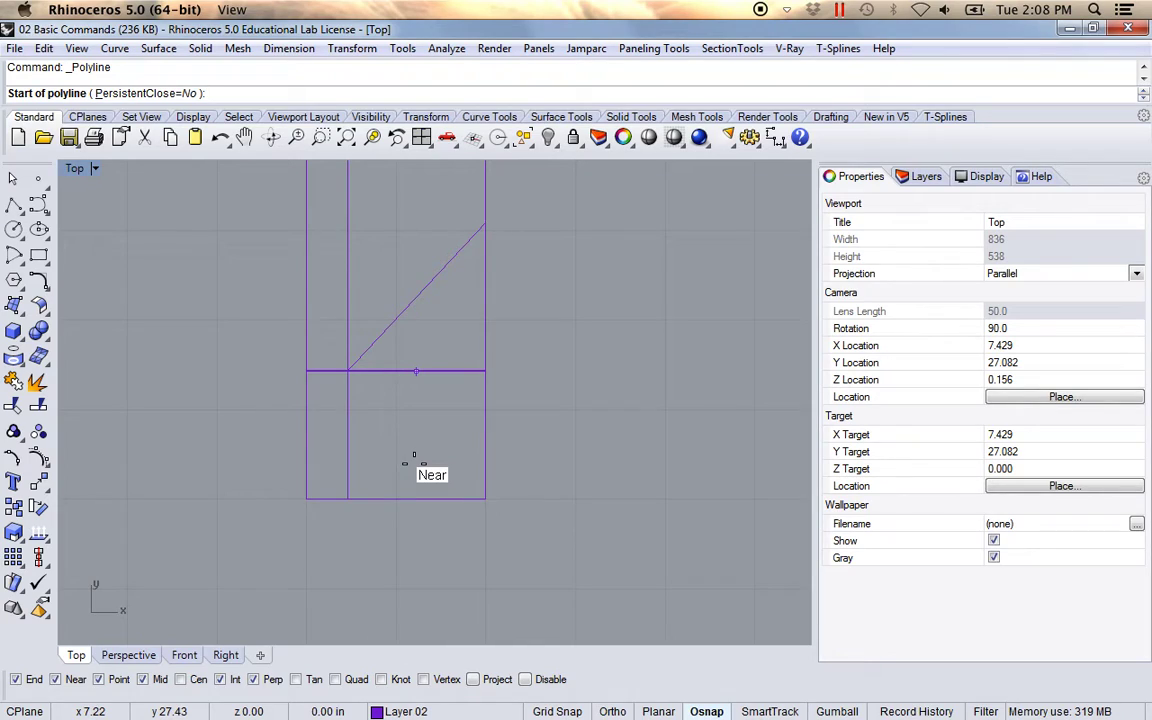
pyautogui.press('Escape')
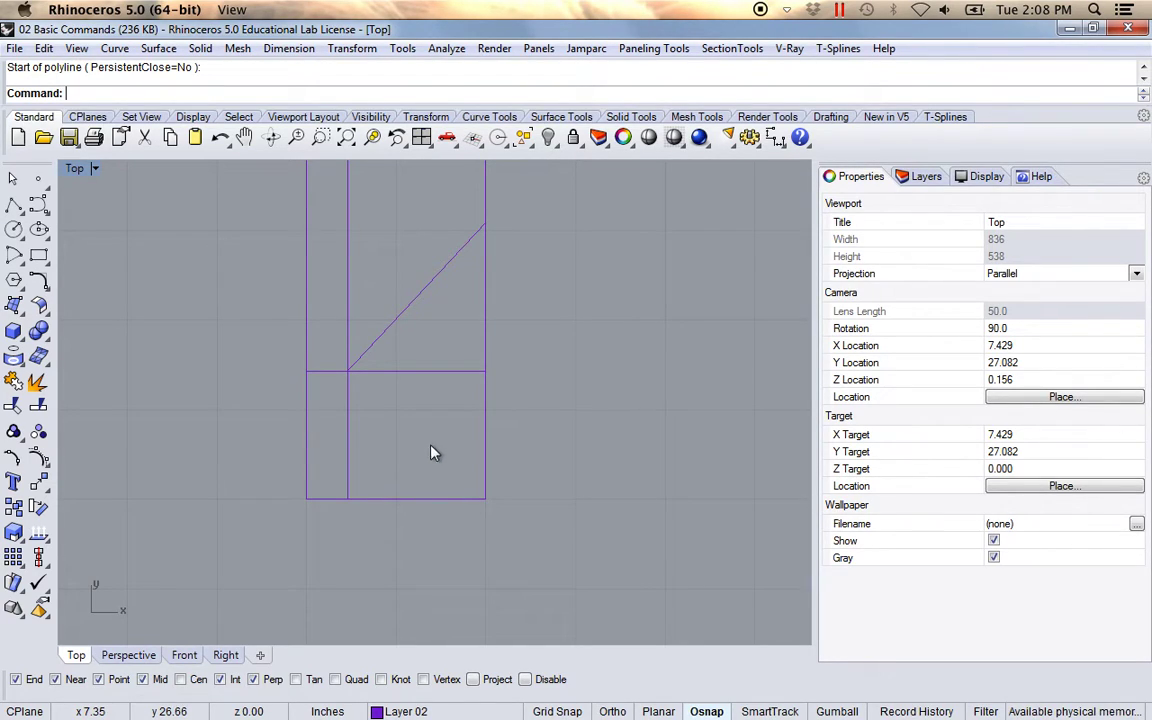
pyautogui.press('Return')
pyautogui.click(431, 372)
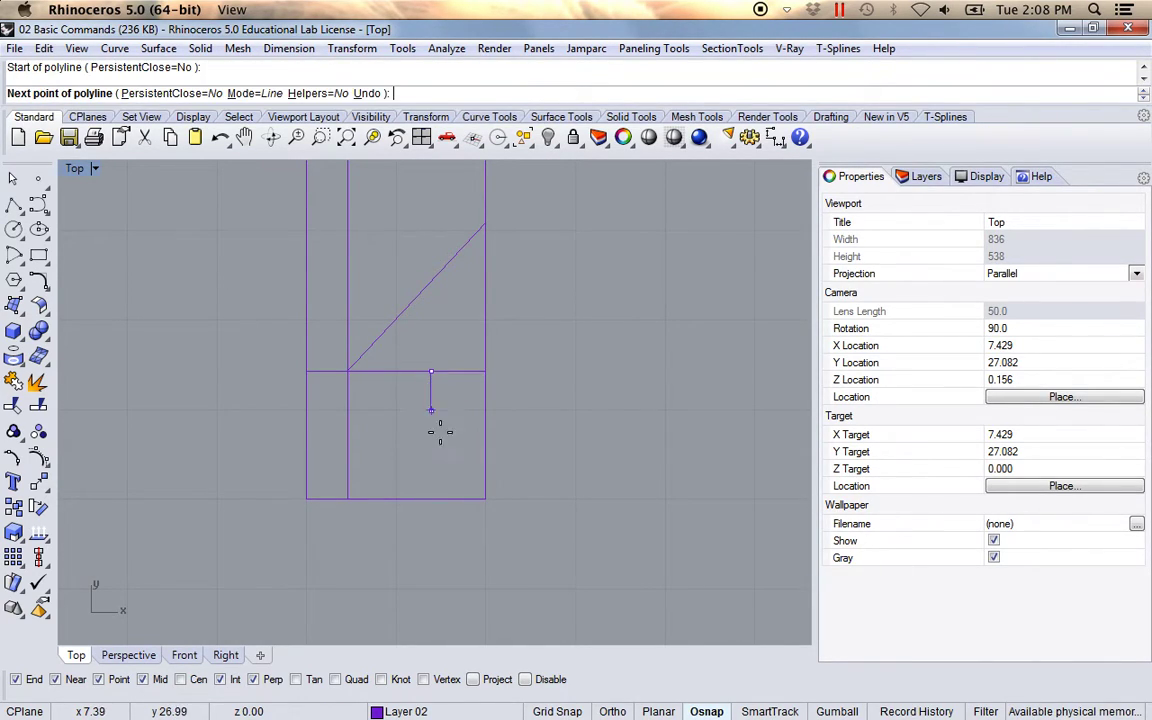
pyautogui.click(431, 498)
pyautogui.press('Return')
# Draw a horizontal line from the rectangle's inner vertical line to its right edge, using the Perp snap
pyautogui.scroll(-2, 460, 465)
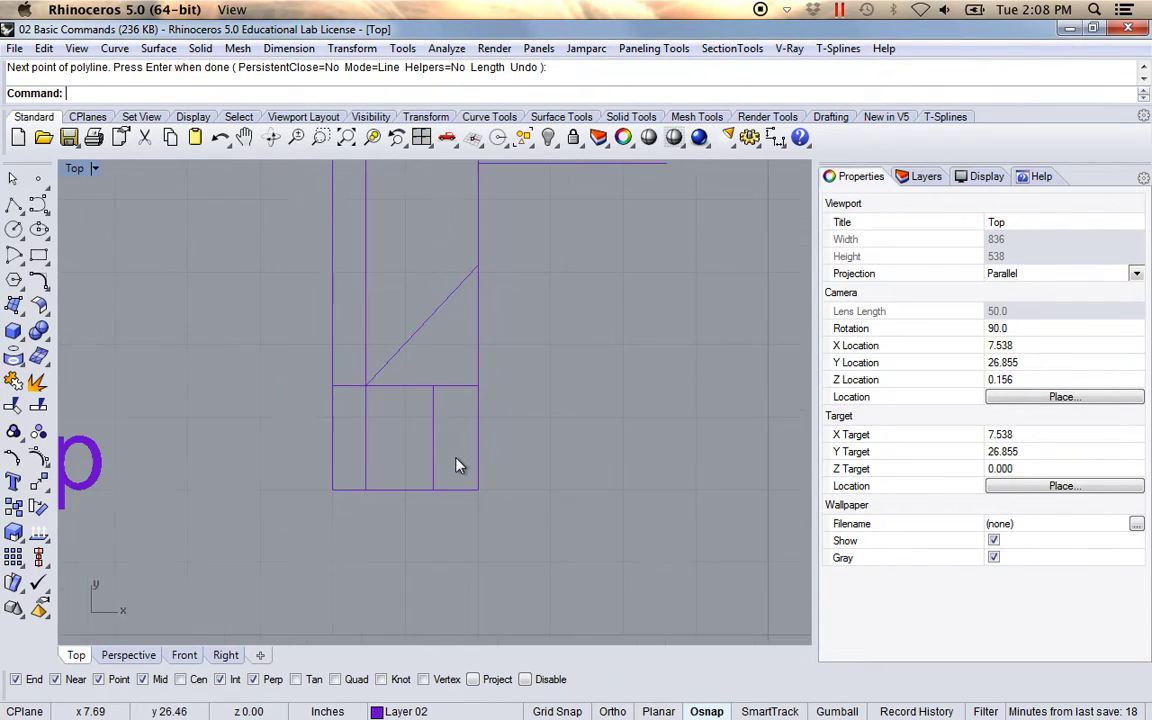
pyautogui.keyDown('shift'); pyautogui.scroll(5, 463, 445); pyautogui.keyUp('shift')
pyautogui.keyDown('shift'); pyautogui.scroll(2, 483, 440); pyautogui.keyUp('shift')
pyautogui.press('Return')
pyautogui.click(399, 419)
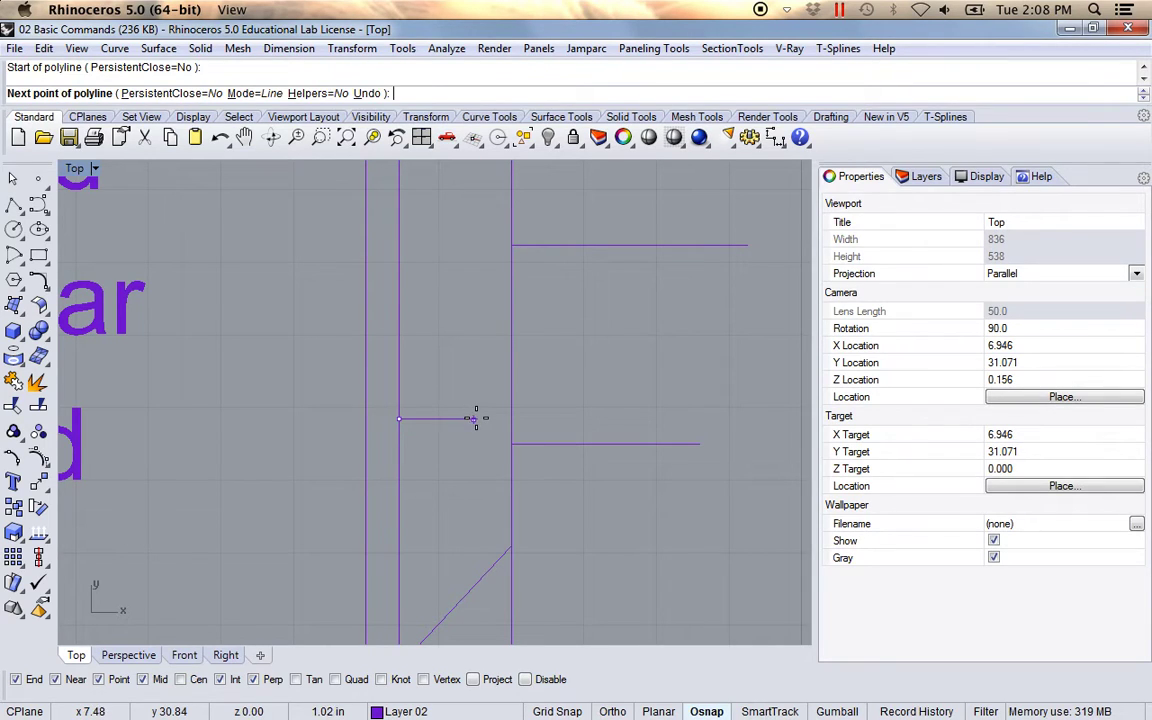
pyautogui.click(507, 419)
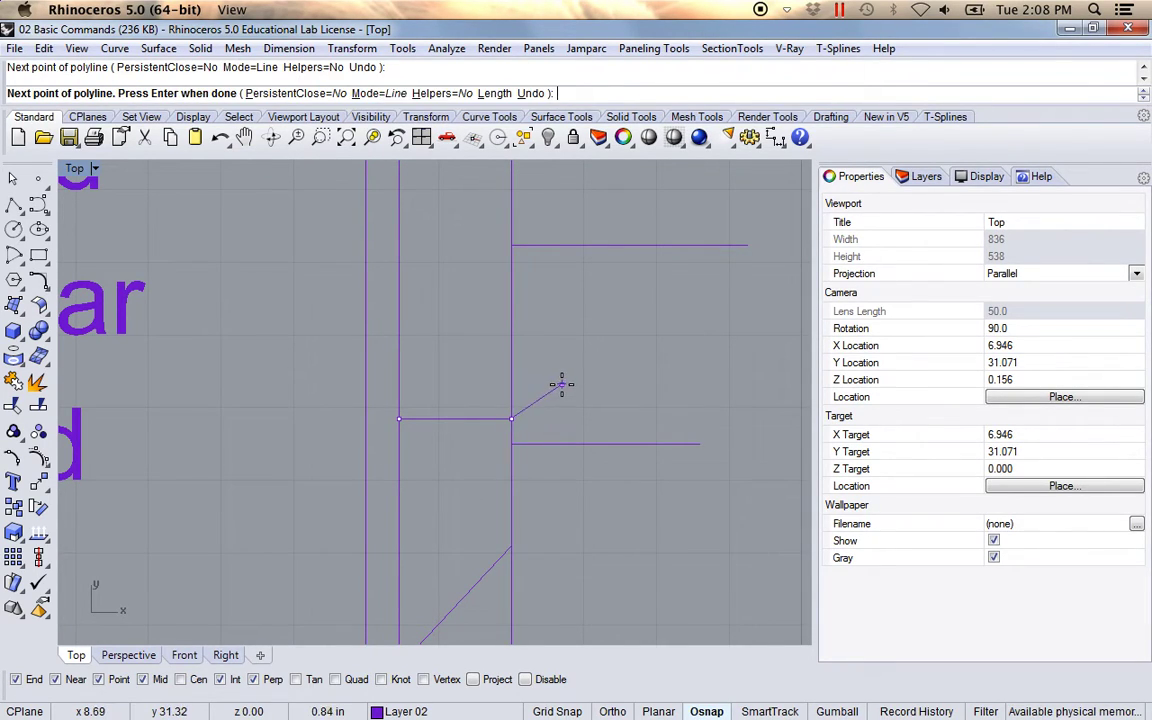
pyautogui.press('Return')
# Draw a helper rectangle filling the lower-right notch of the SmartTrack figure, snapped to the notch's two outer corners
pyautogui.scroll(-4, 560, 404)
pyautogui.moveTo(537, 485); pyautogui.dragTo(416, 445, button='right')
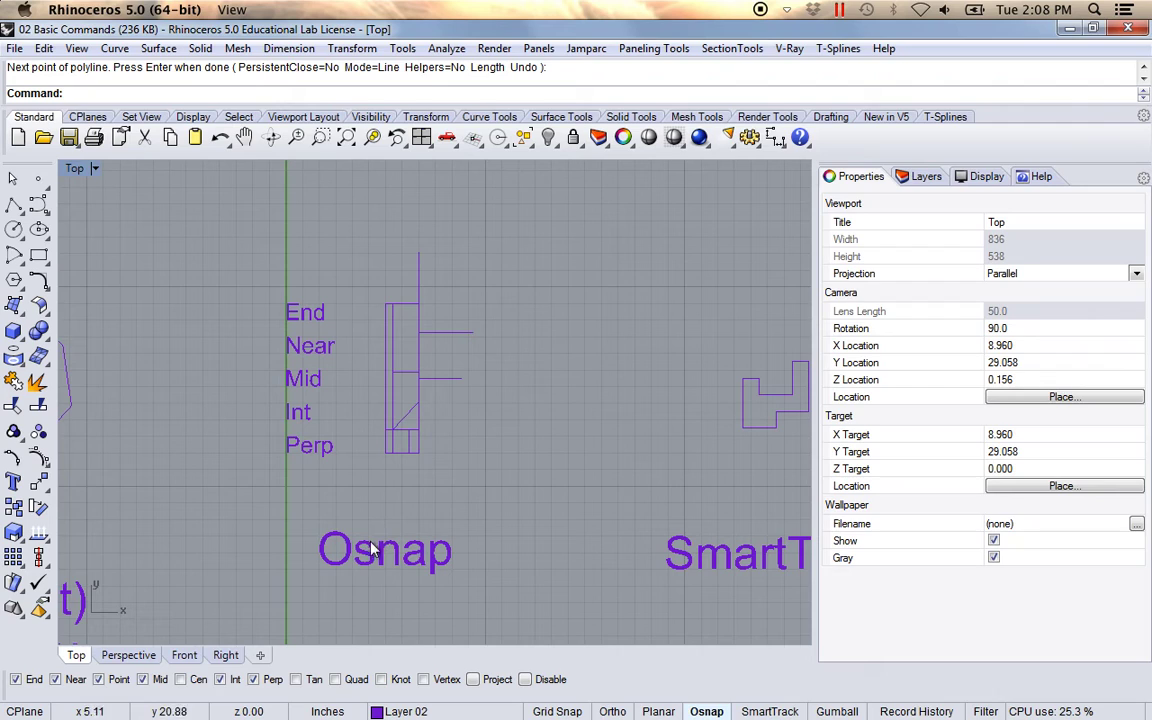
pyautogui.moveTo(571, 475); pyautogui.dragTo(390, 487, button='right')
pyautogui.moveTo(591, 447); pyautogui.dragTo(416, 418, button='right')
pyautogui.scroll(2, 488, 458)
pyautogui.scroll(1, 454, 486)
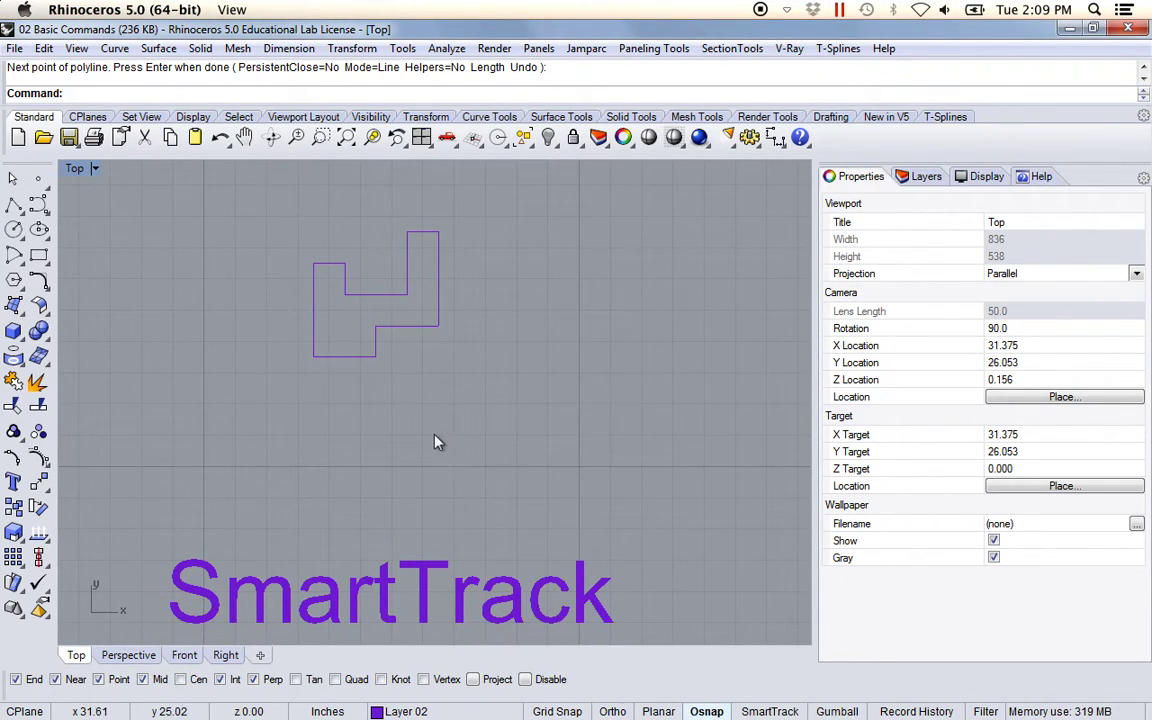
pyautogui.scroll(3, 423, 376)
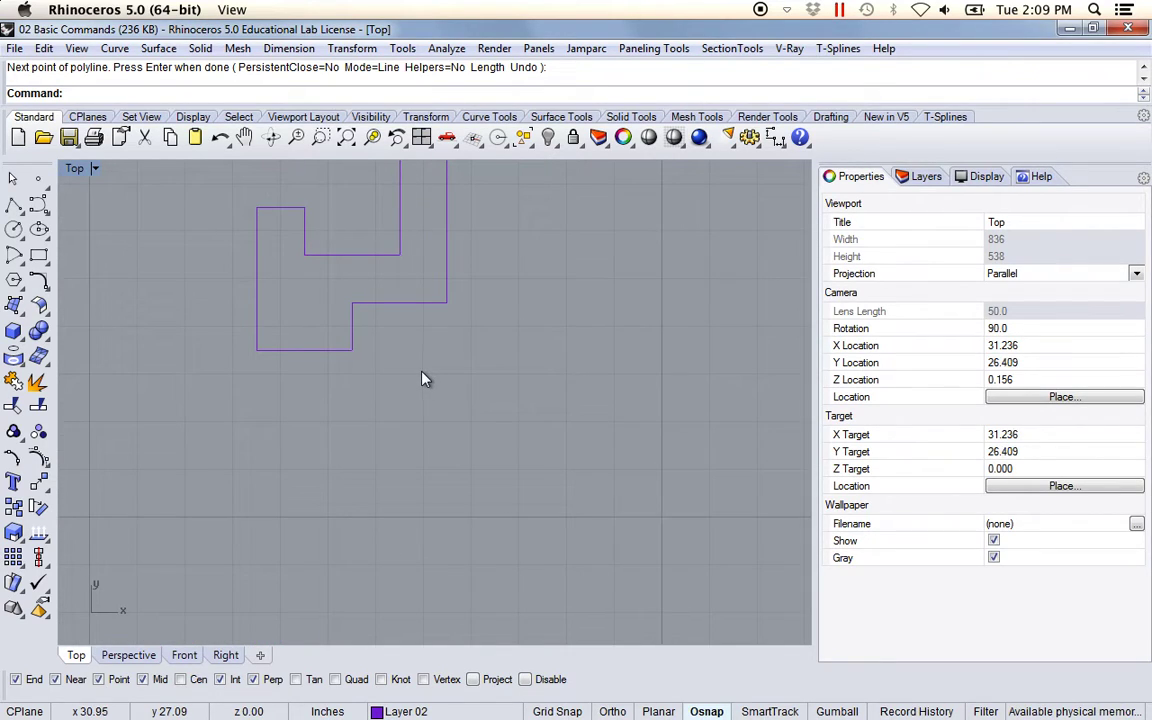
pyautogui.moveTo(434, 368)
pyautogui.mouseDown(button='right')
pyautogui.moveTo(414, 375)
pyautogui.moveTo(440, 388)
pyautogui.mouseUp(button='right')
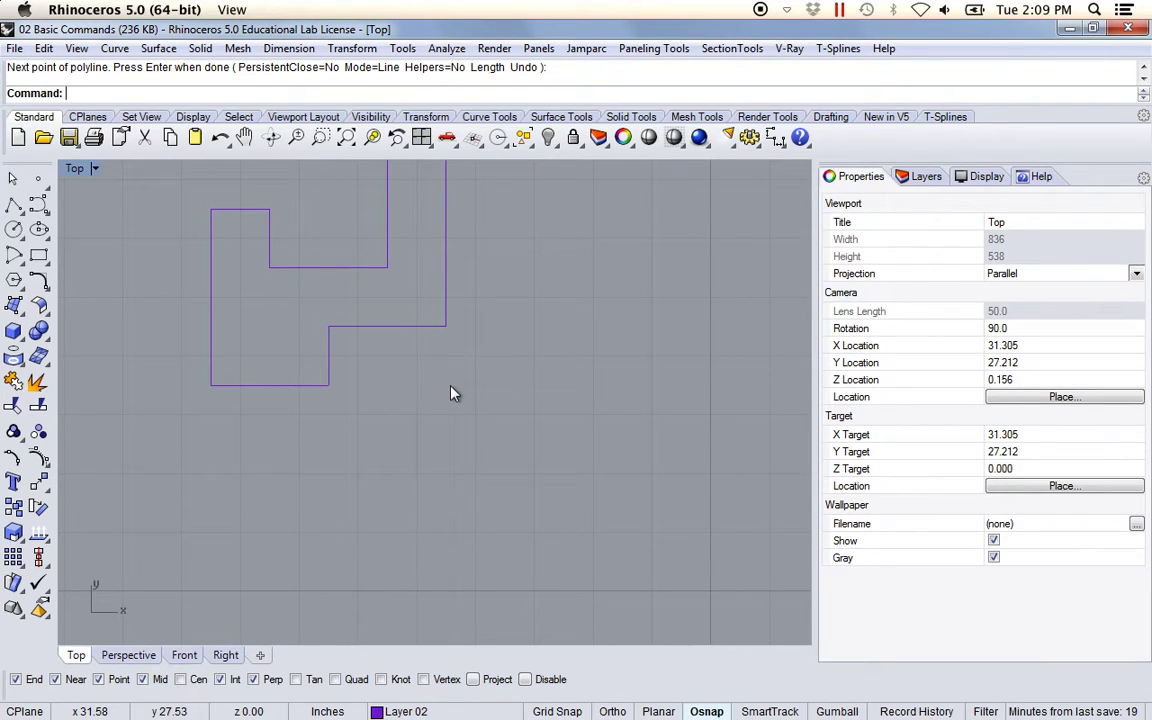
pyautogui.click(39, 256)
pyautogui.click(329, 385)
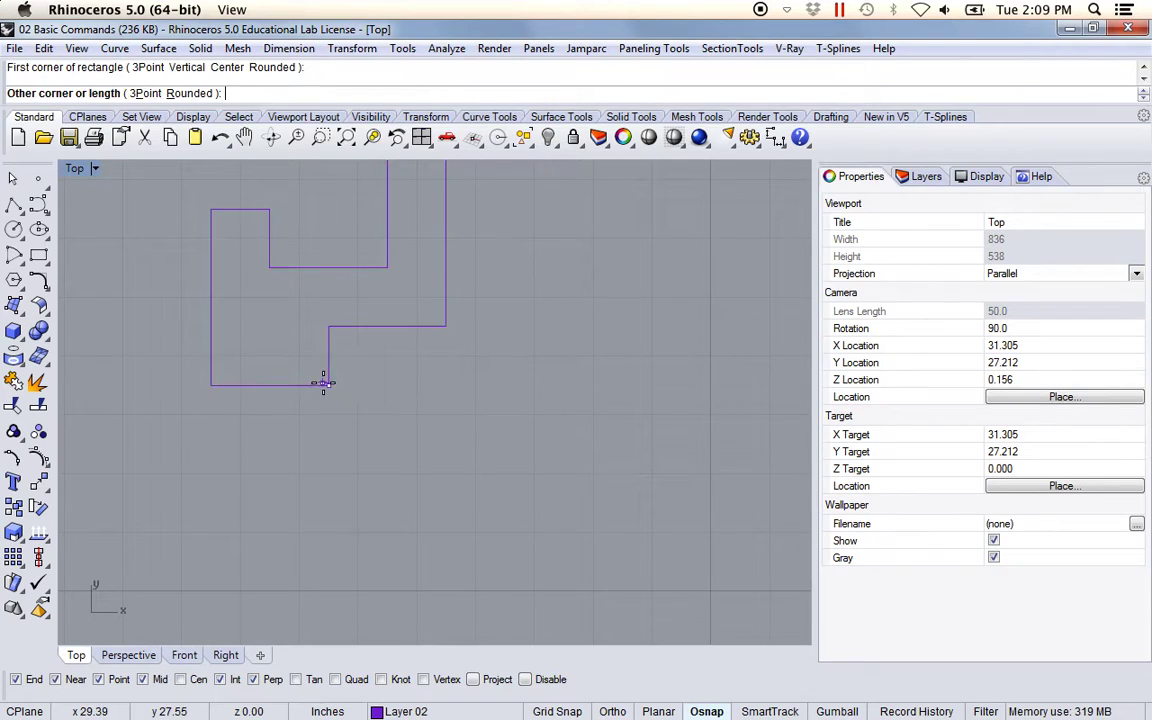
pyautogui.click(446, 326)
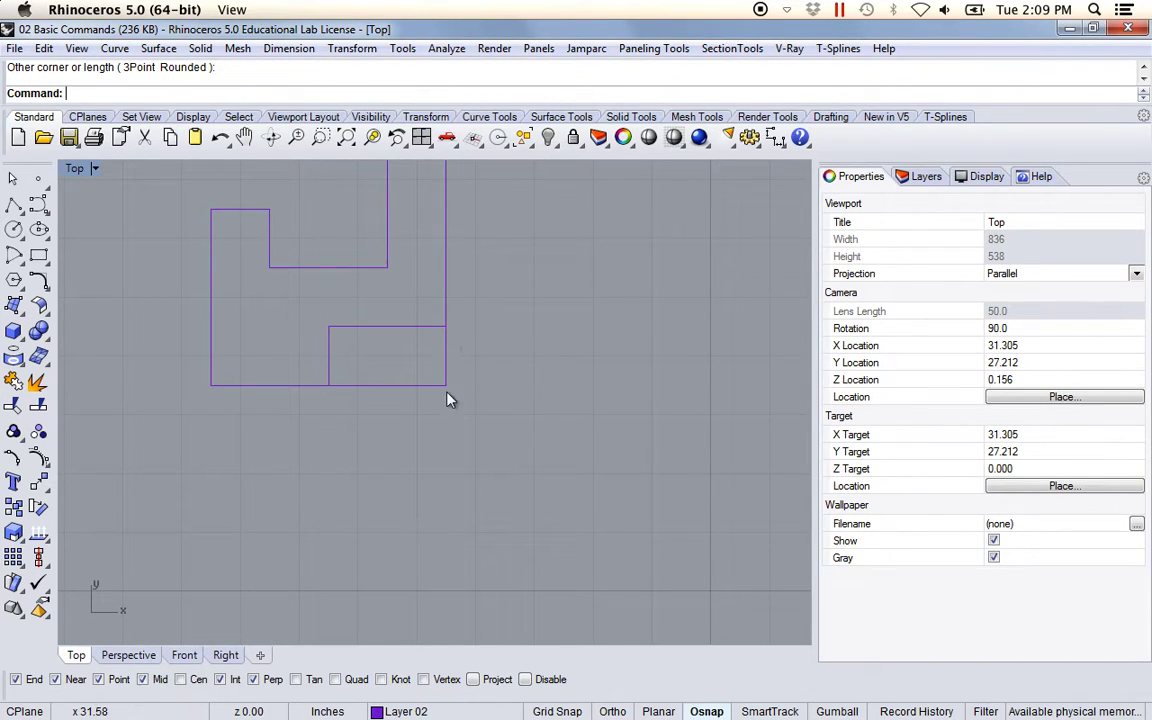
# With Ortho on, draw a horizontal line outward from the helper rectangle's lower-right corner
pyautogui.click(13, 204)
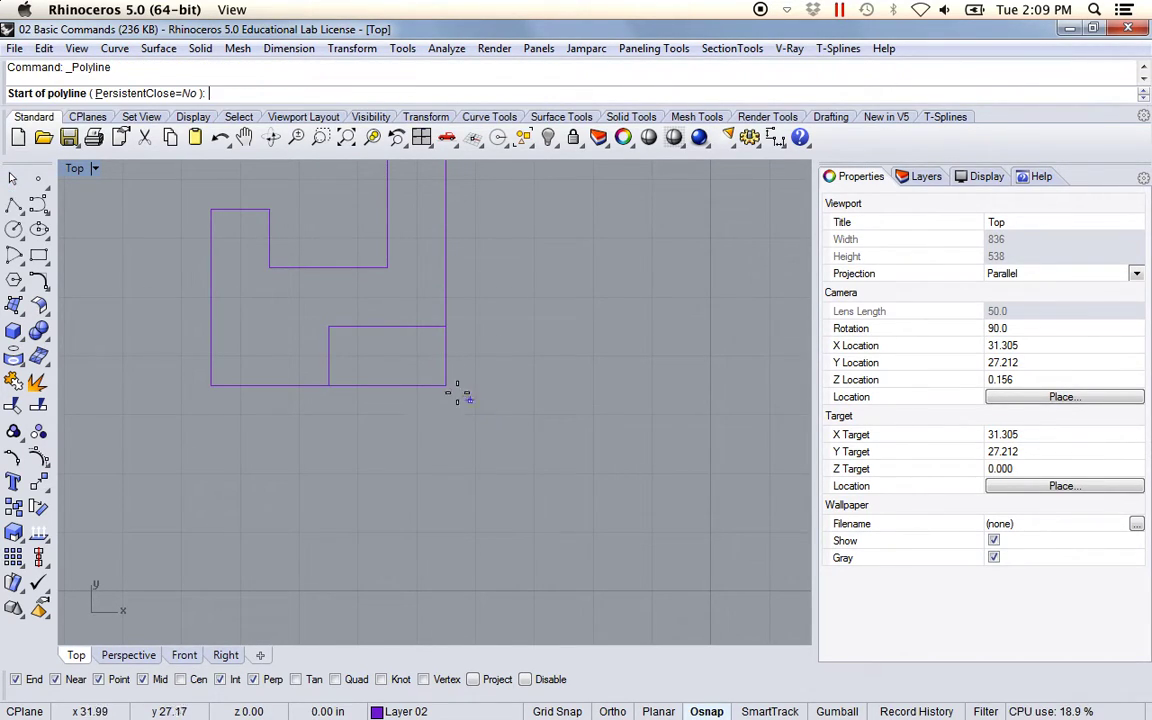
pyautogui.click(449, 388)
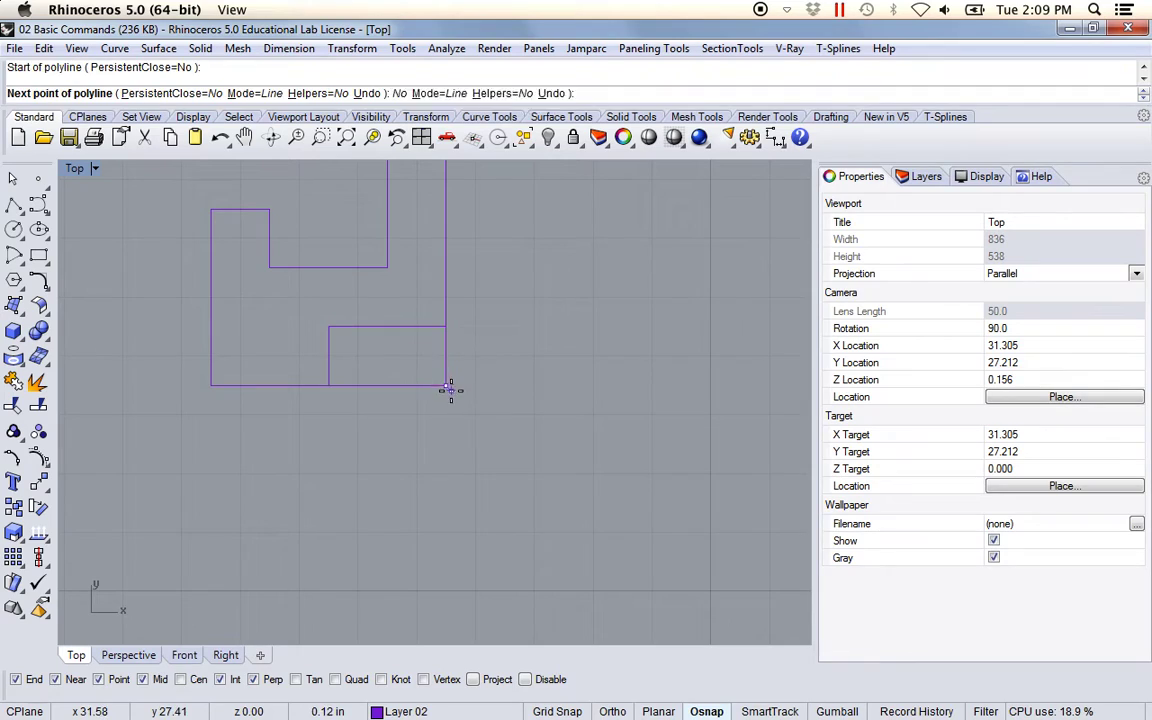
pyautogui.press('F8')
pyautogui.click(555, 408)
pyautogui.press('Return')
# Delete the helper rectangle in the SmartTrack figure's notch and the horizontal line drawn from its corner
pyautogui.scroll(-2, 420, 370)
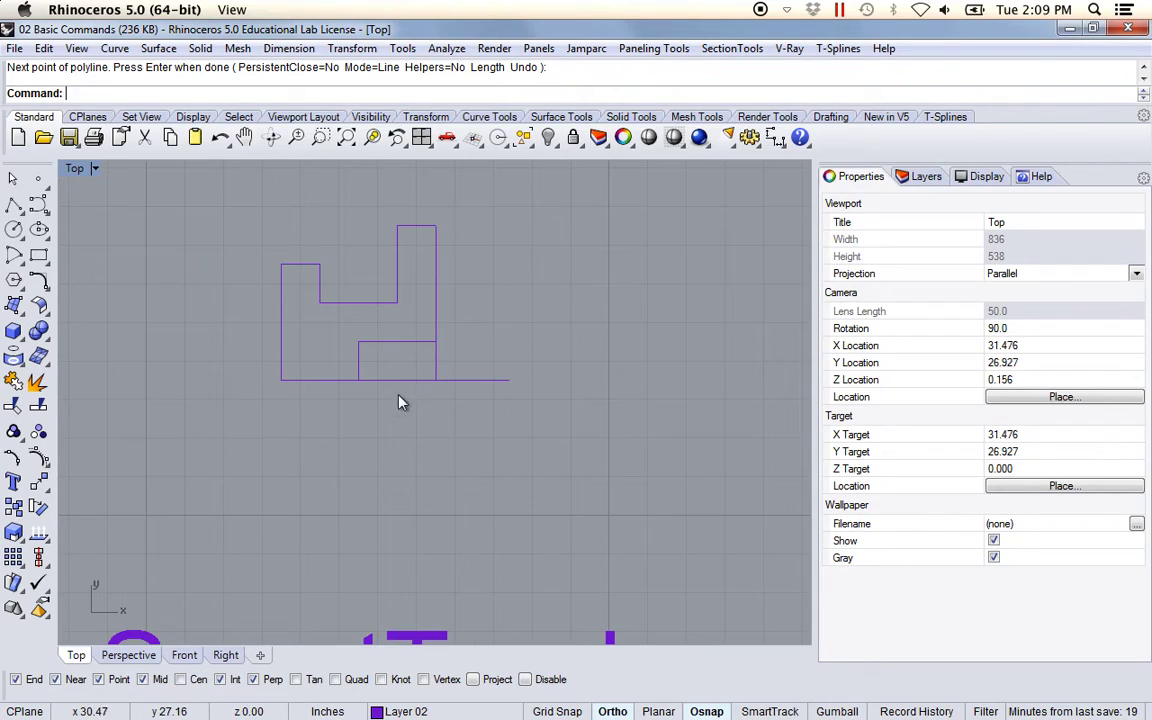
pyautogui.scroll(2, 406, 392)
pyautogui.click(342, 321)
pyautogui.moveTo(406, 450); pyautogui.dragTo(402, 484, button='right')
pyautogui.press('Delete')
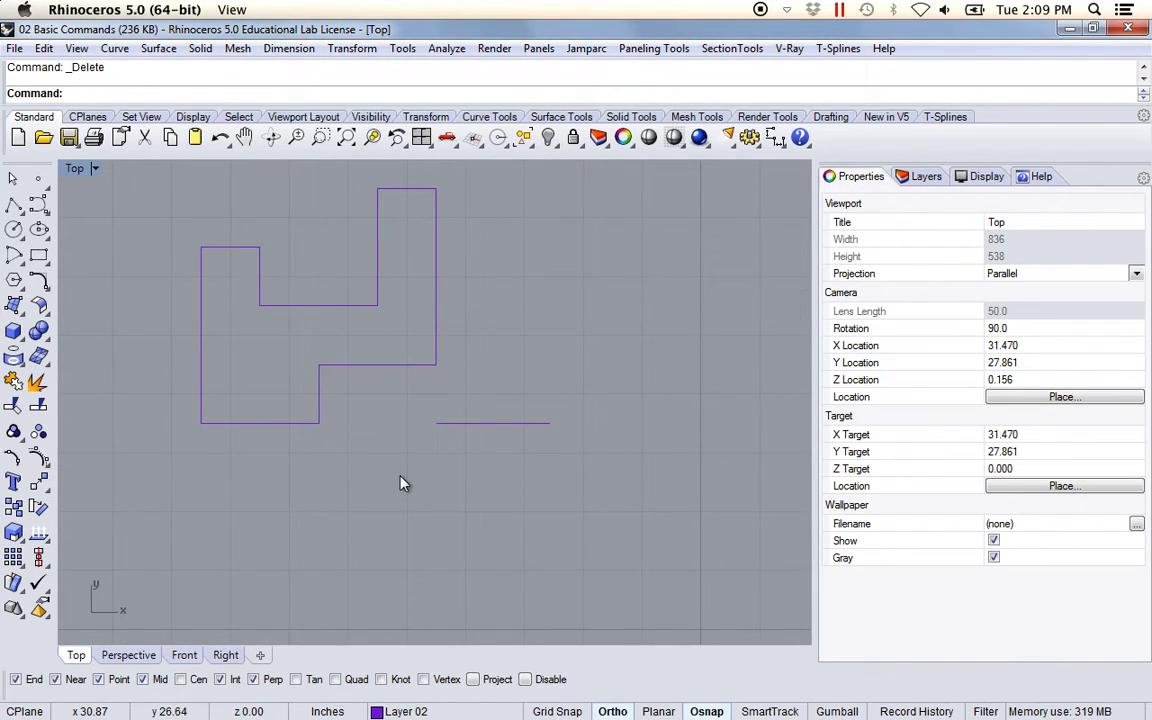
pyautogui.moveTo(420, 422); pyautogui.dragTo(406, 432, button='right')
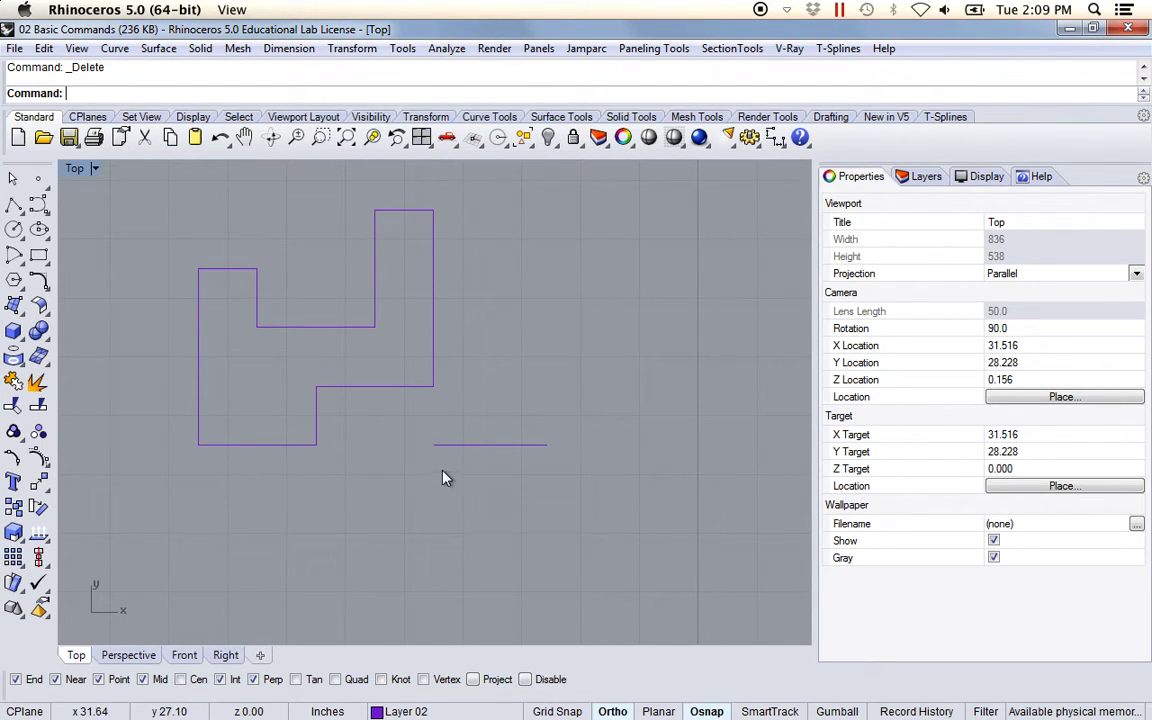
pyautogui.moveTo(355, 413); pyautogui.dragTo(417, 440)
pyautogui.press('Delete')
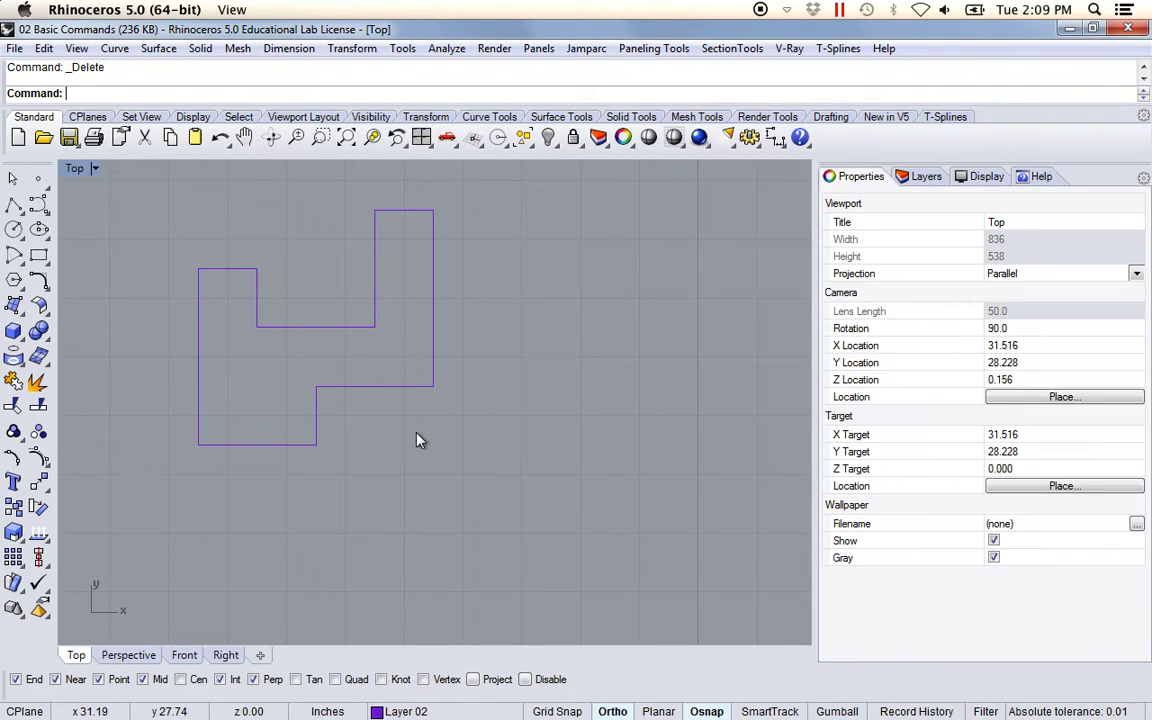
# Enable SmartTrack and draw a horizontal line outward from the tracked intersection of the figure's two lower-right corners
pyautogui.click(768, 711)
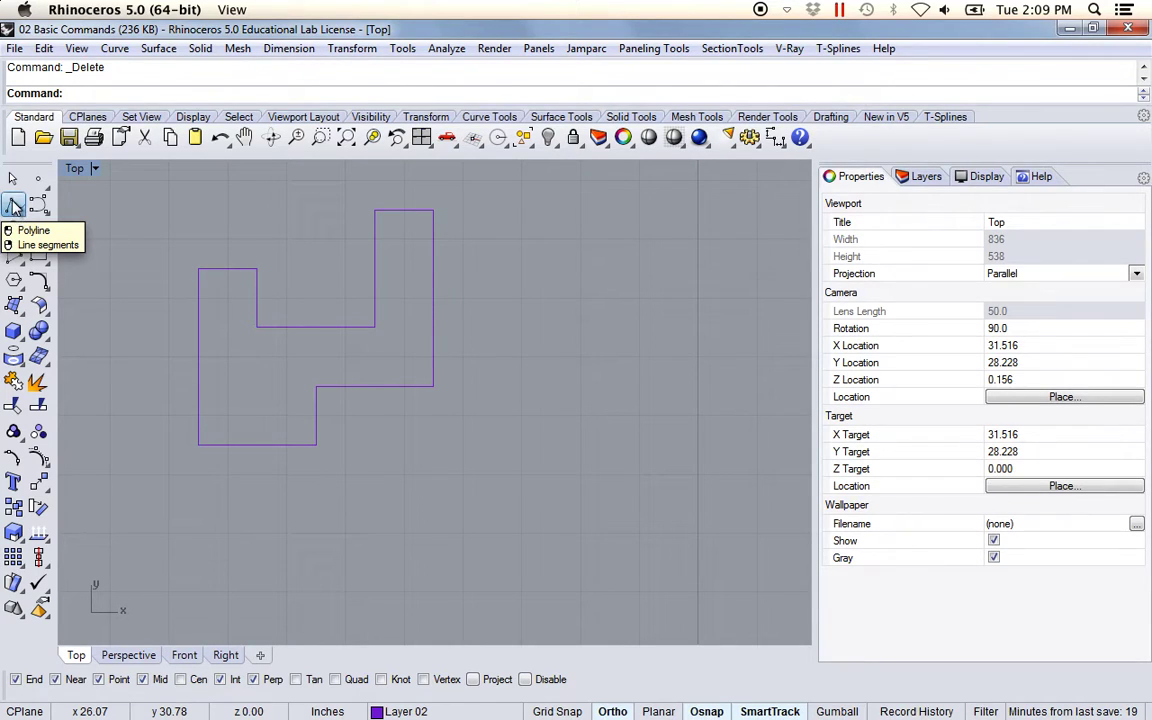
pyautogui.click(14, 209)
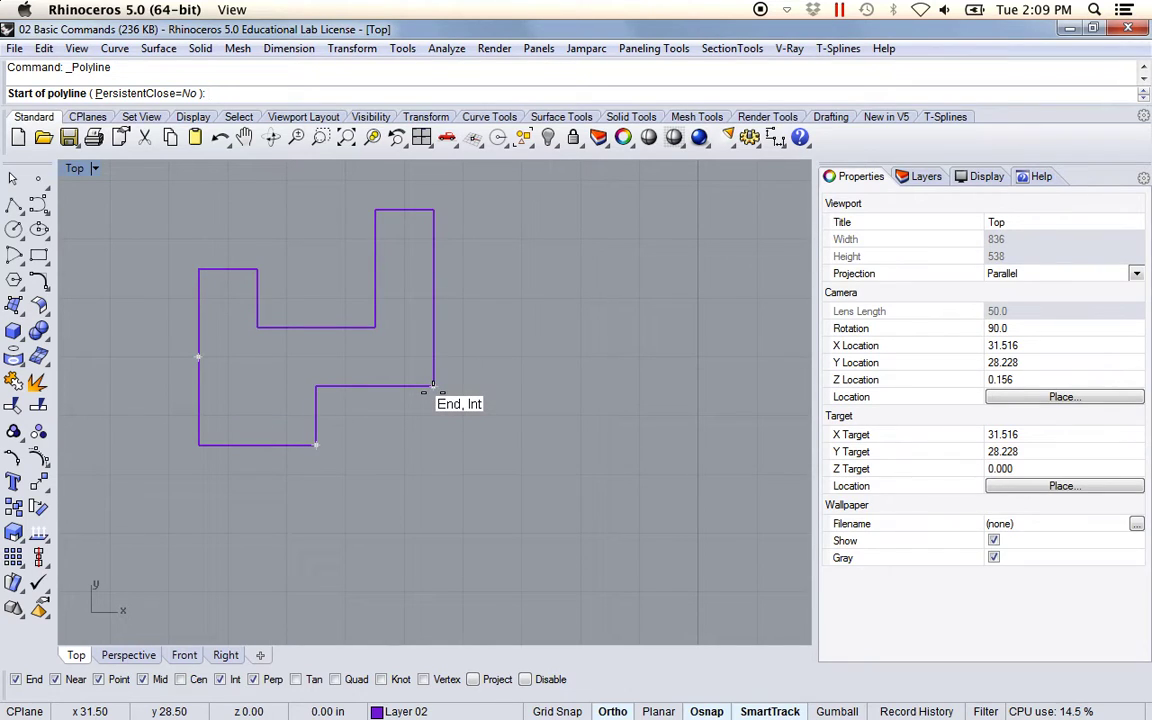
pyautogui.click(432, 445)
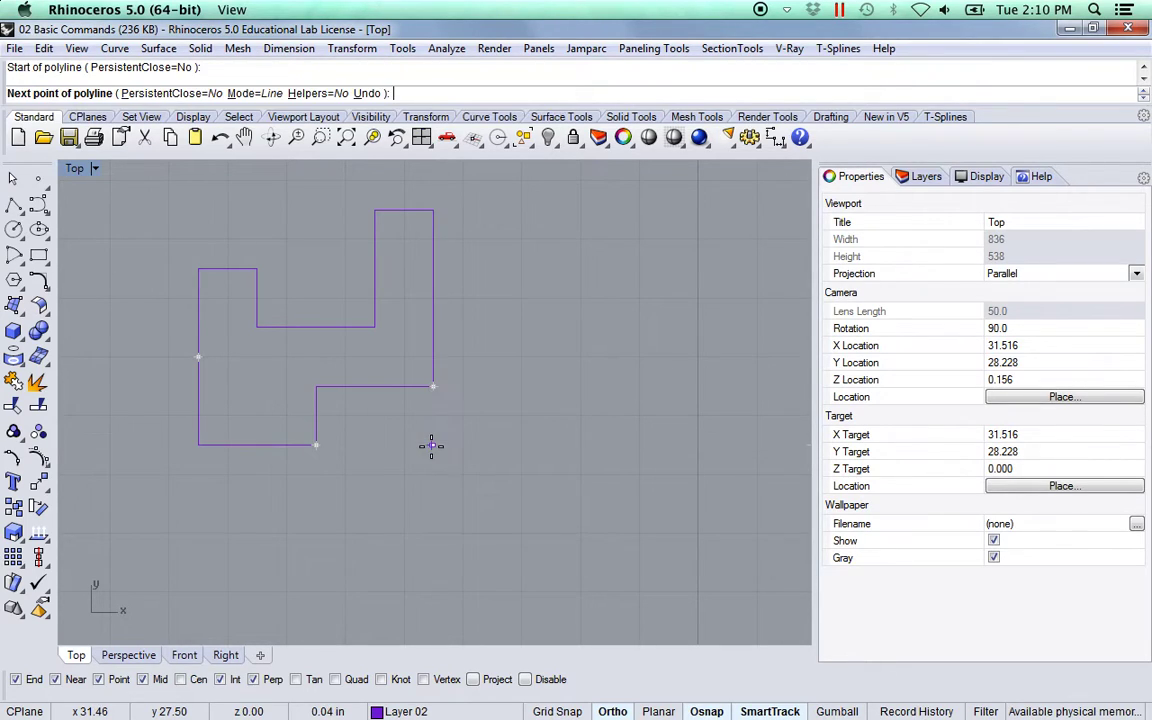
pyautogui.click(530, 445)
pyautogui.press('Return')
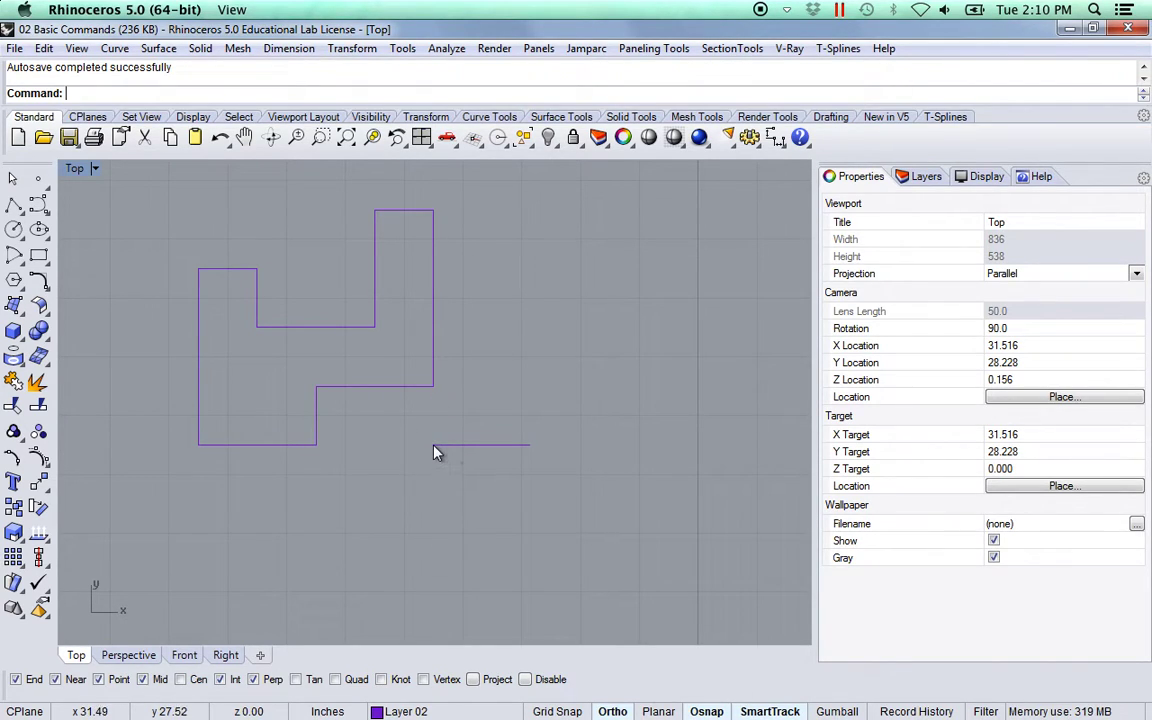
# Draw a 2 inch horizontal line level with the figure's top edge, from above its left corner to above the inner edge's midpoint, using SmartTrack
pyautogui.moveTo(468, 375); pyautogui.dragTo(517, 457, button='right')
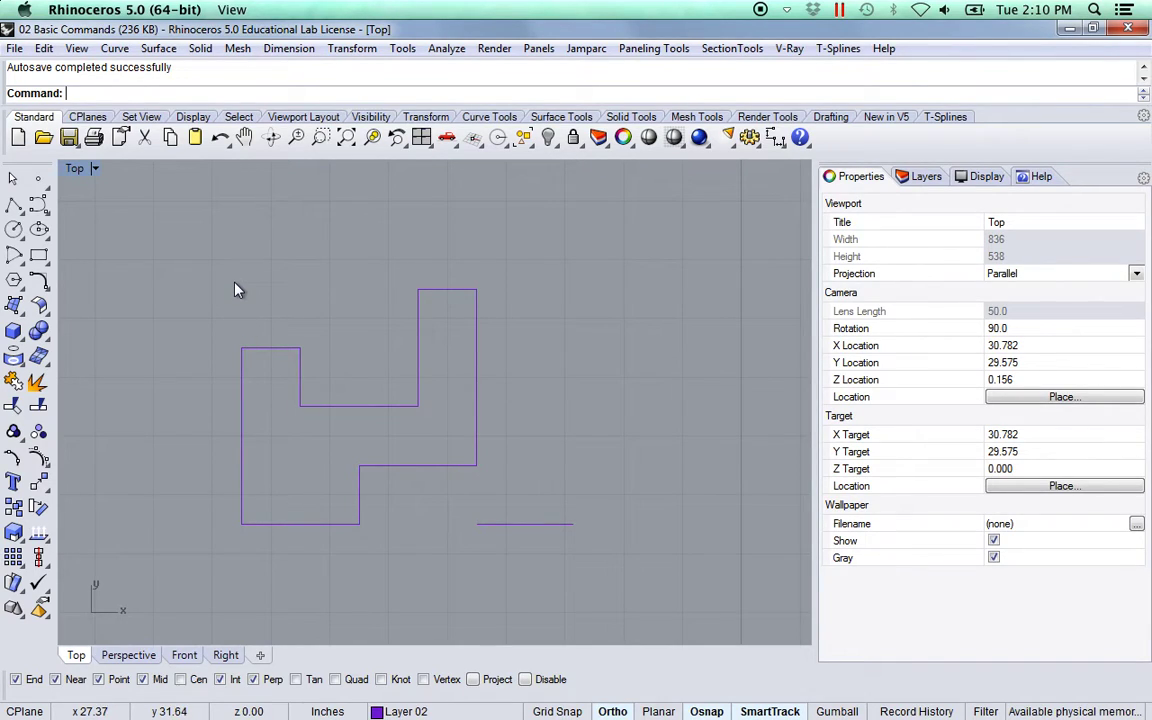
pyautogui.click(14, 204)
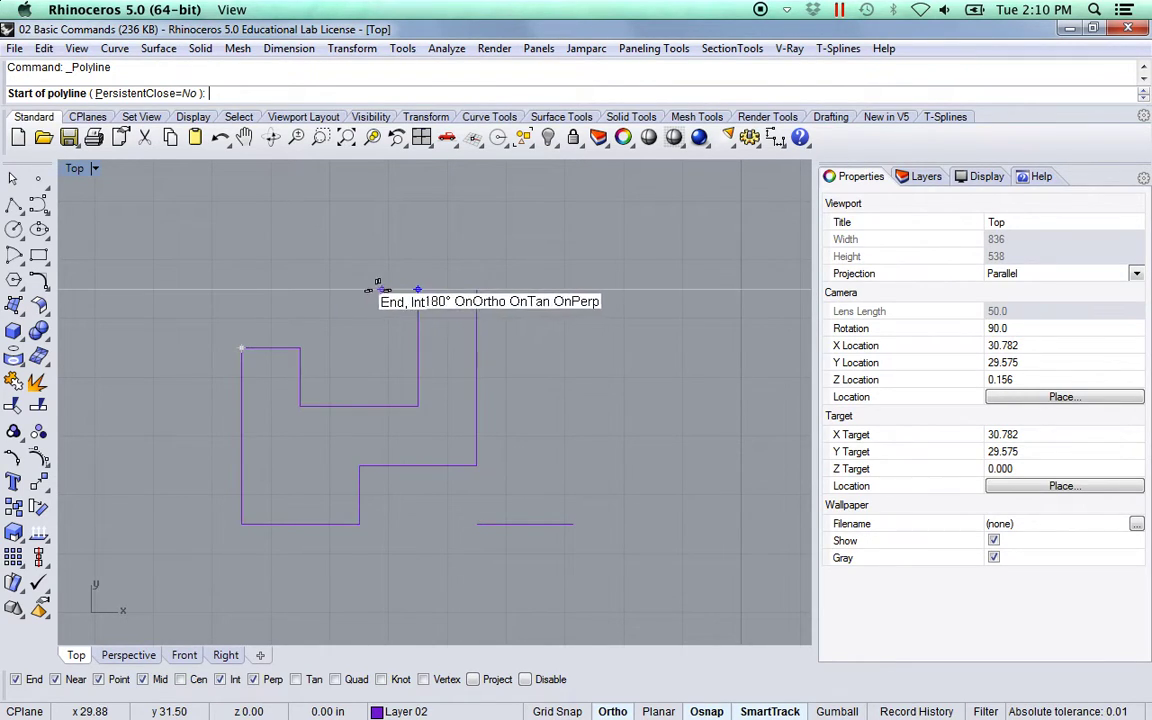
pyautogui.click(242, 289)
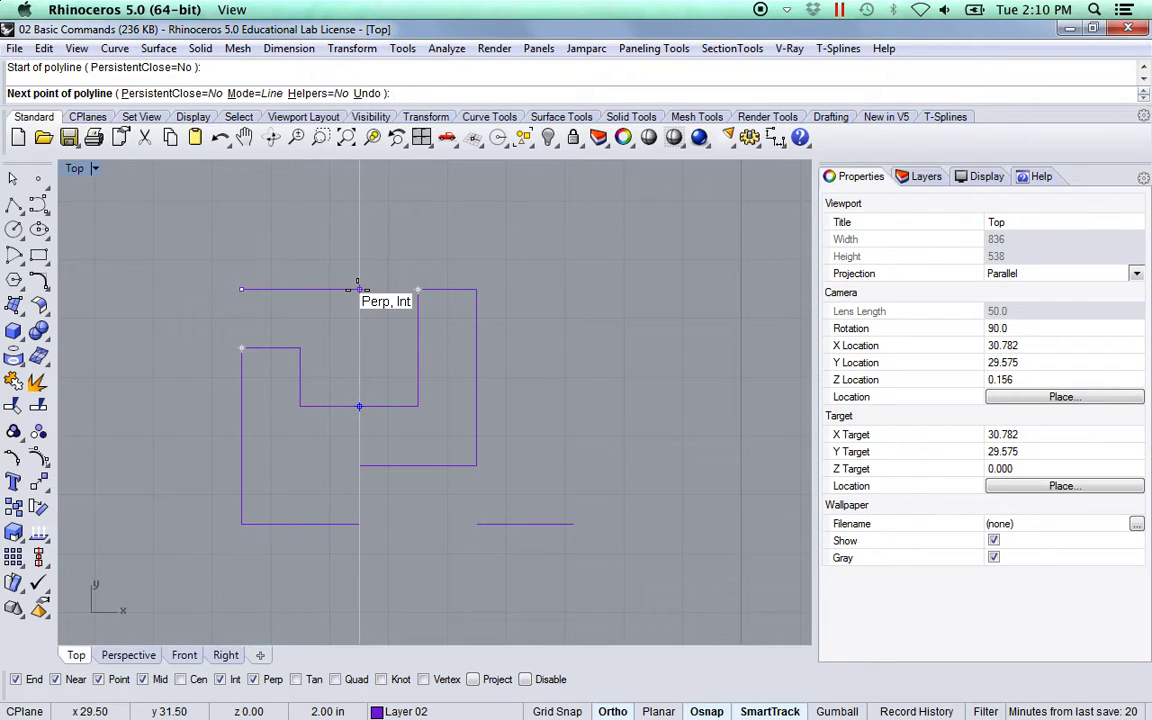
pyautogui.click(359, 289)
pyautogui.press('Return')
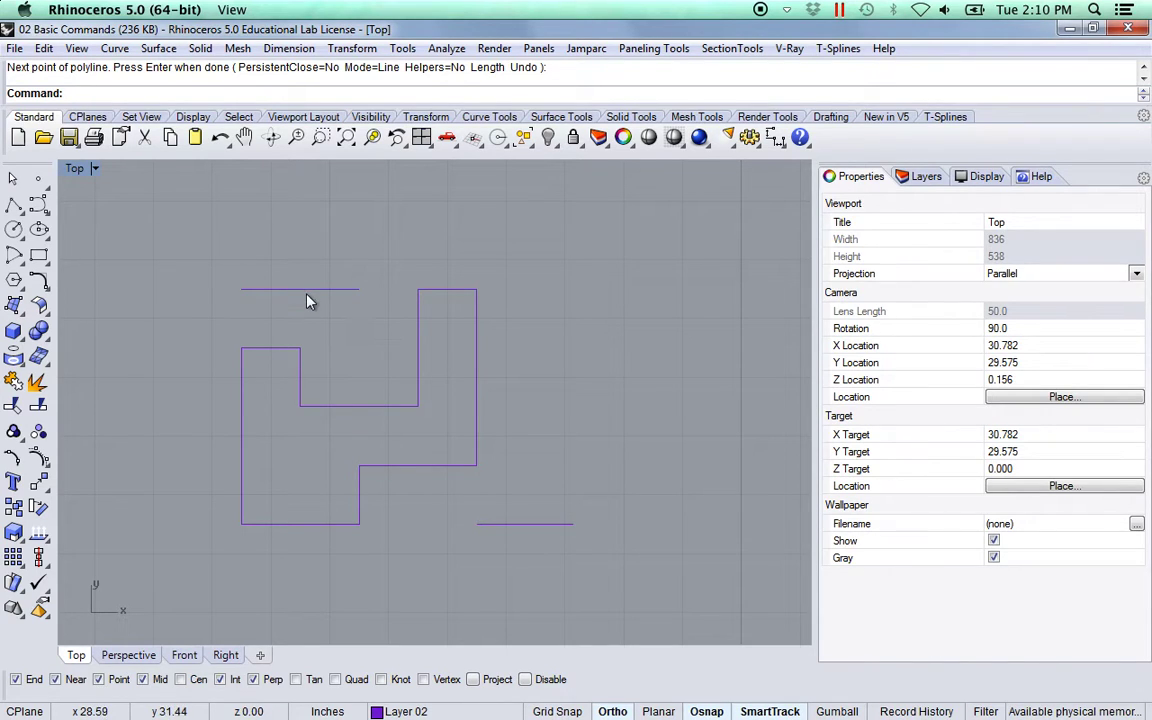
# Look over the completed drawing-aid figures and examine the Move figure's squares in the row below
pyautogui.scroll(-5, 392, 352)
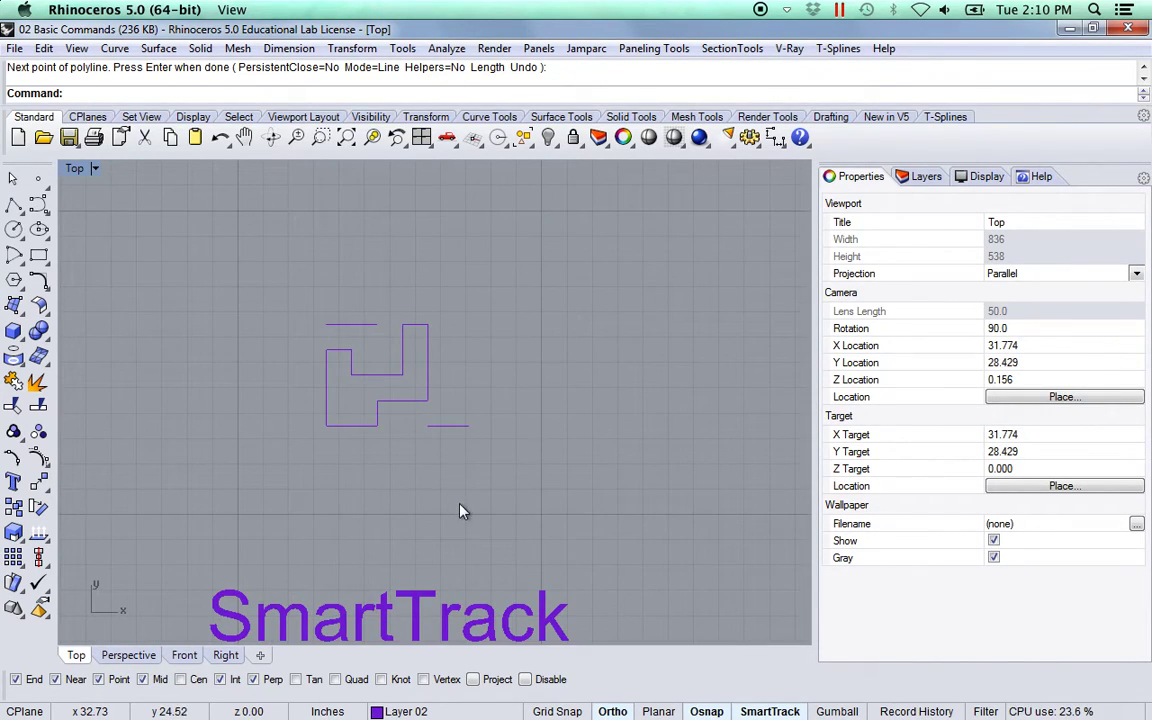
pyautogui.scroll(-5, 458, 452)
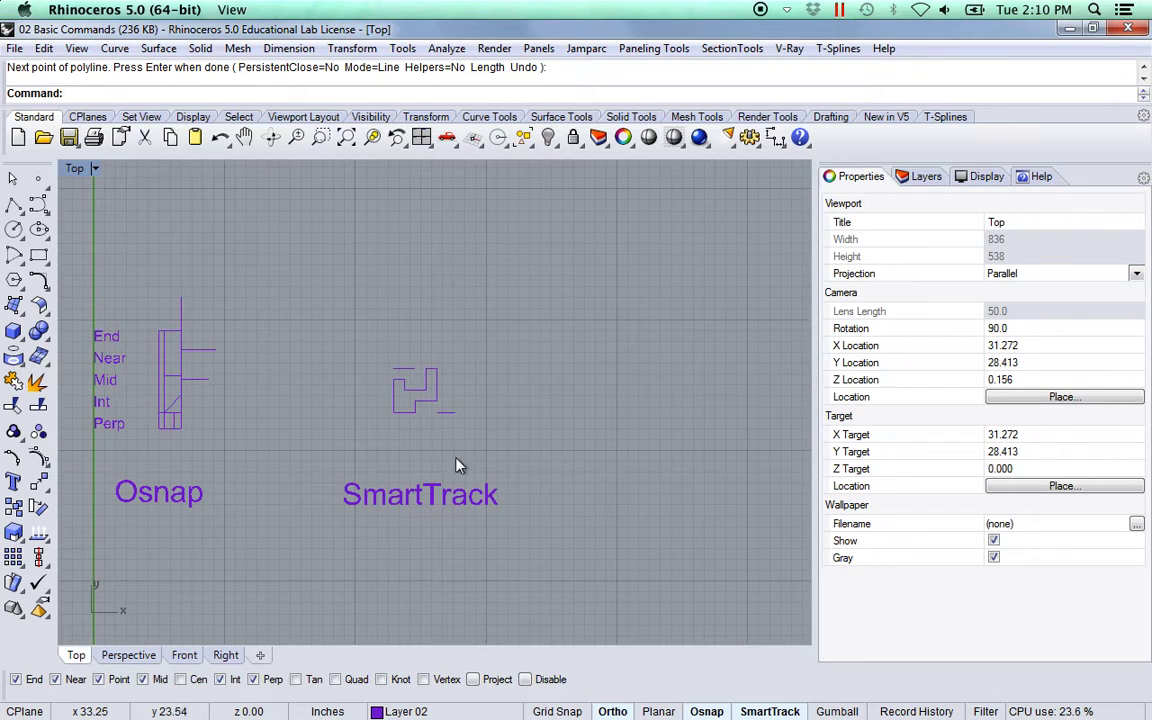
pyautogui.hscroll(-5, 388, 505)
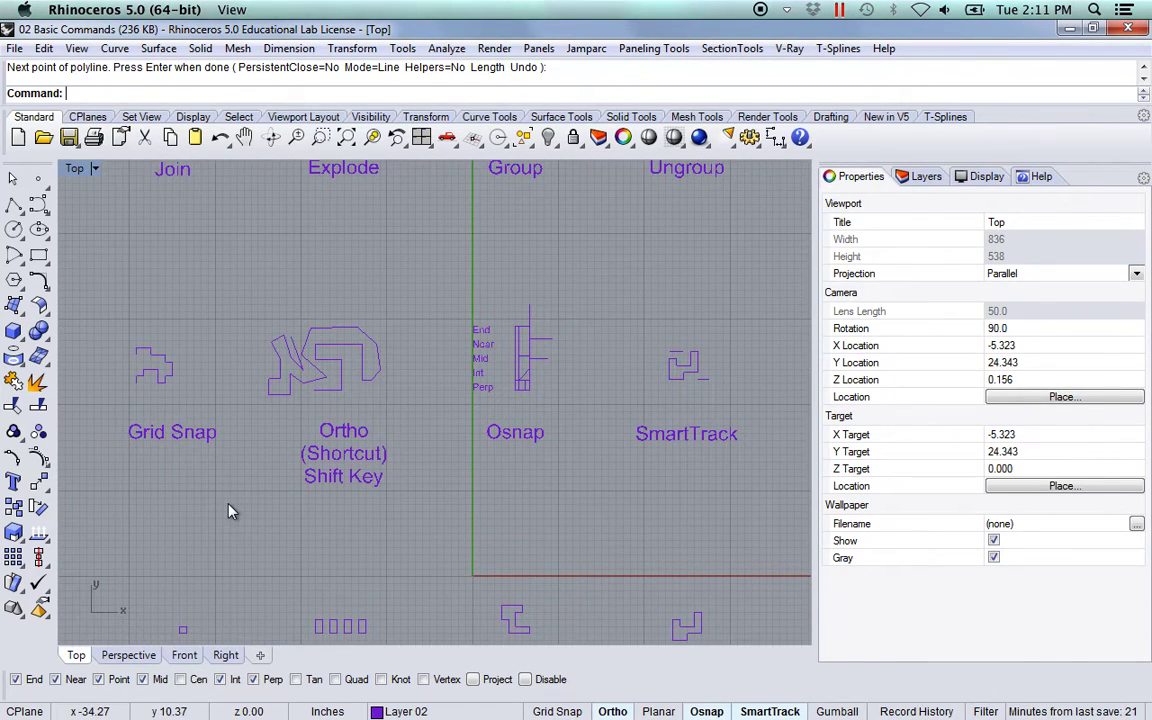
pyautogui.scroll(3, 205, 453)
pyautogui.hscroll(3, 206, 450)
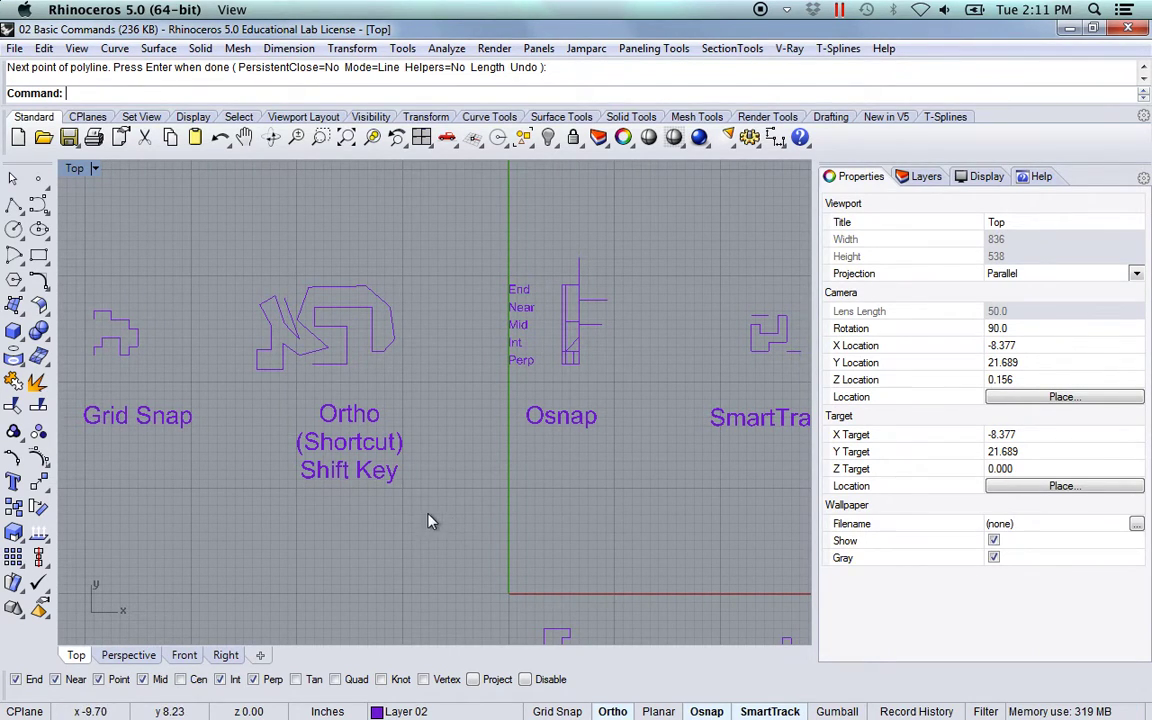
pyautogui.scroll(2, 427, 526)
pyautogui.scroll(-3, 442, 506)
pyautogui.scroll(-5, 393, 401)
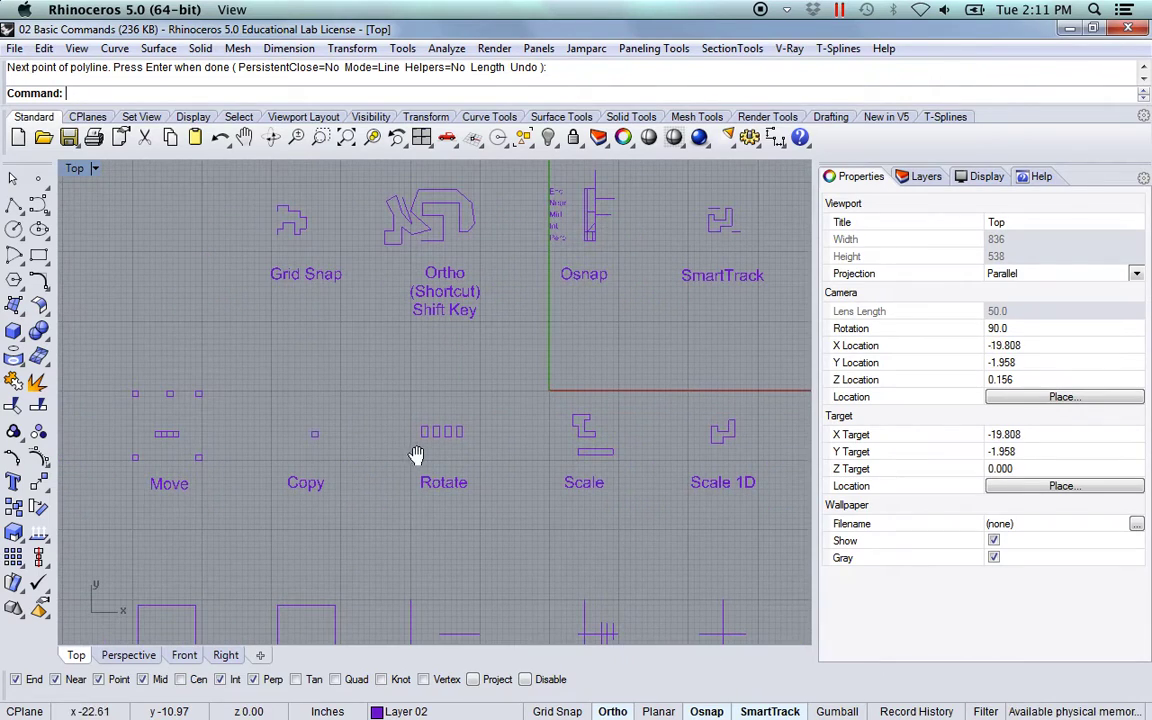
pyautogui.hscroll(-3, 418, 455)
pyautogui.scroll(4, 198, 441)
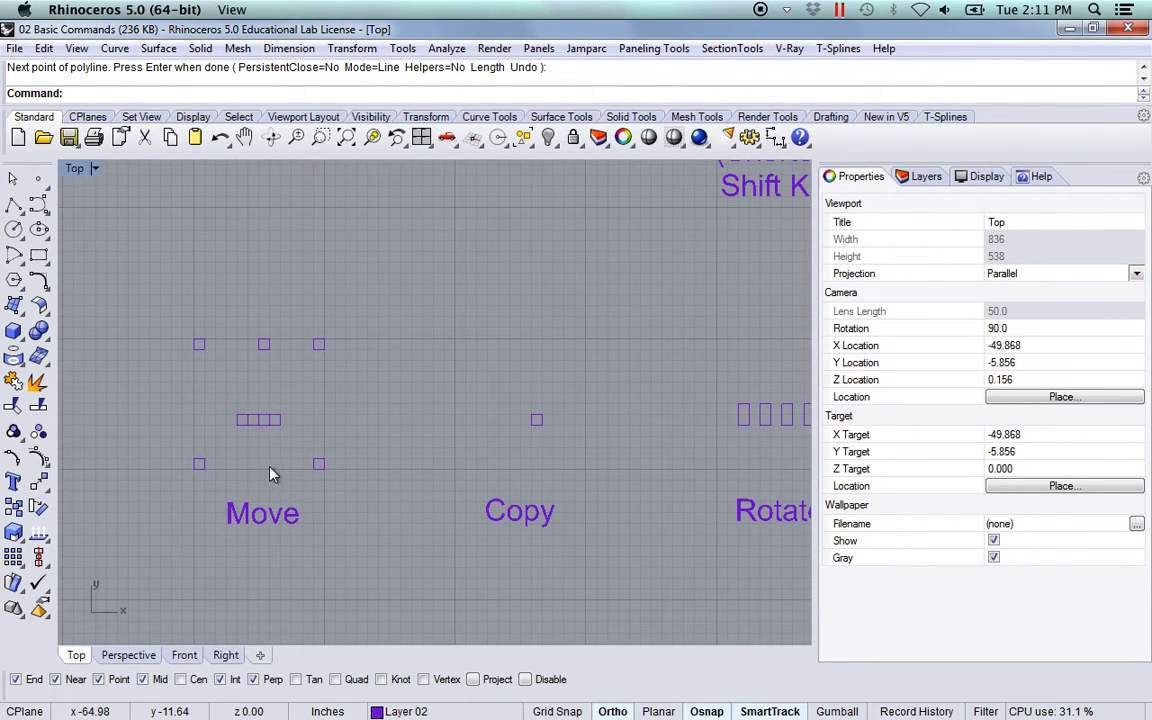
pyautogui.scroll(2, 268, 472)
pyautogui.scroll(1, 285, 478)
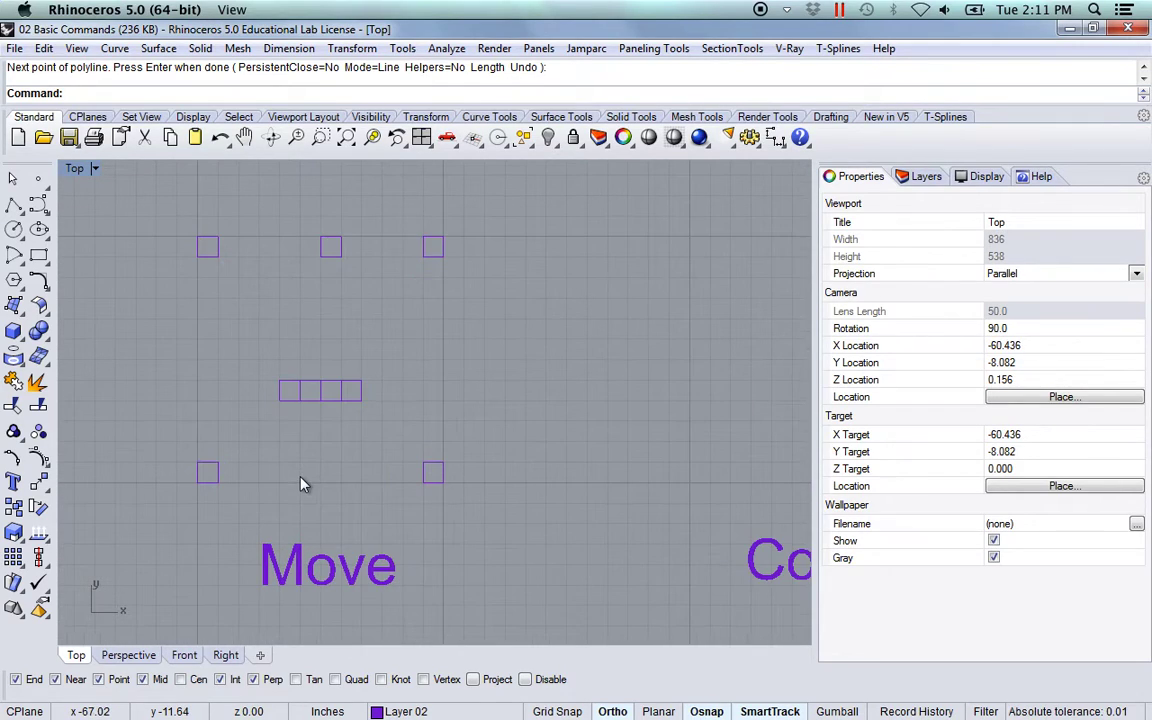
pyautogui.hscroll(2, 298, 478)
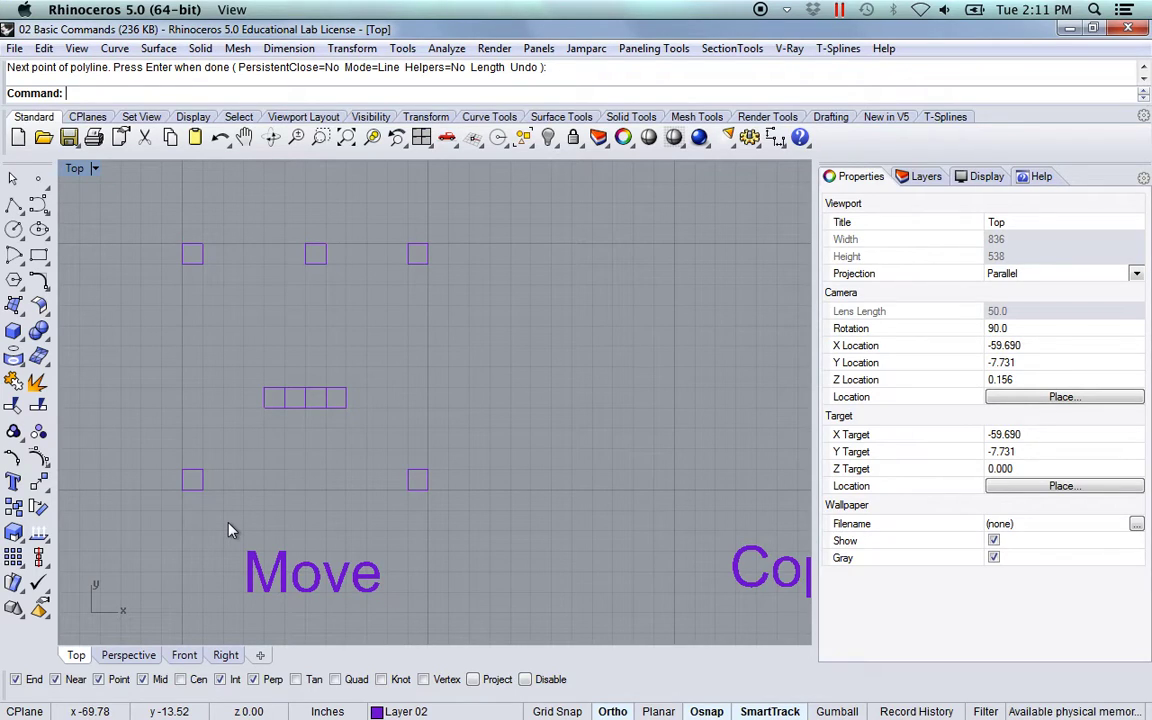
# Move the Move figure's lower-left square so its upper-right corner meets the lower-left corner of the central four-square row
pyautogui.write('m')
pyautogui.press('Return')
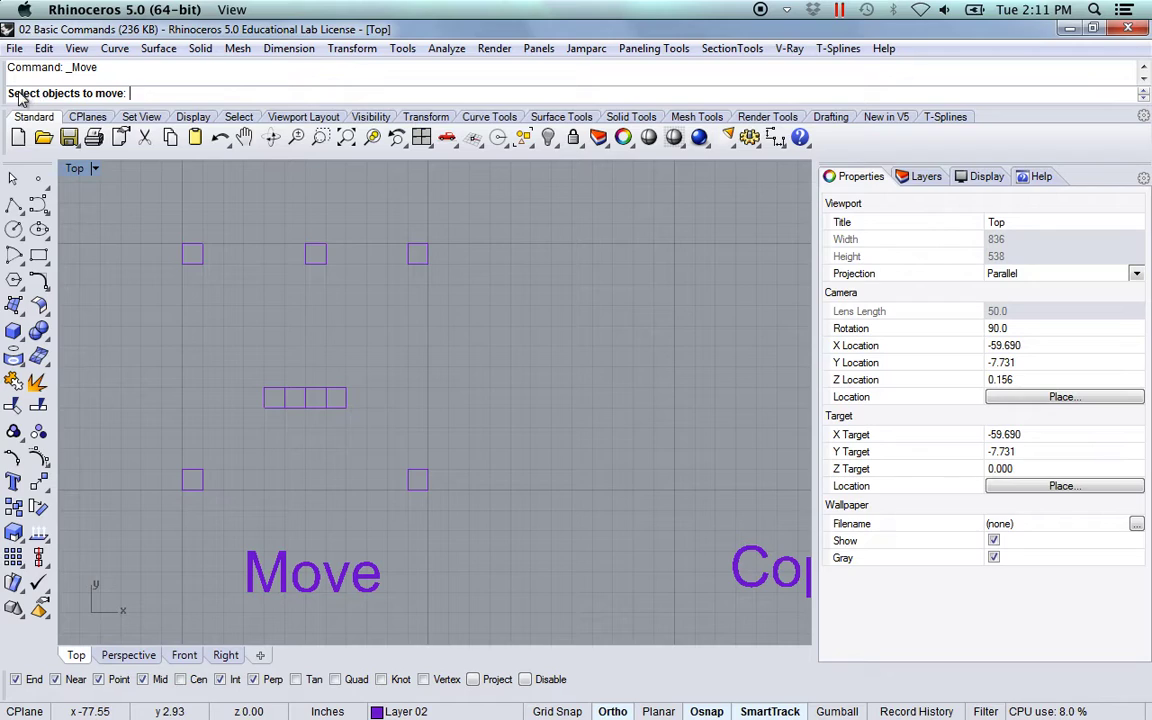
pyautogui.click(183, 476)
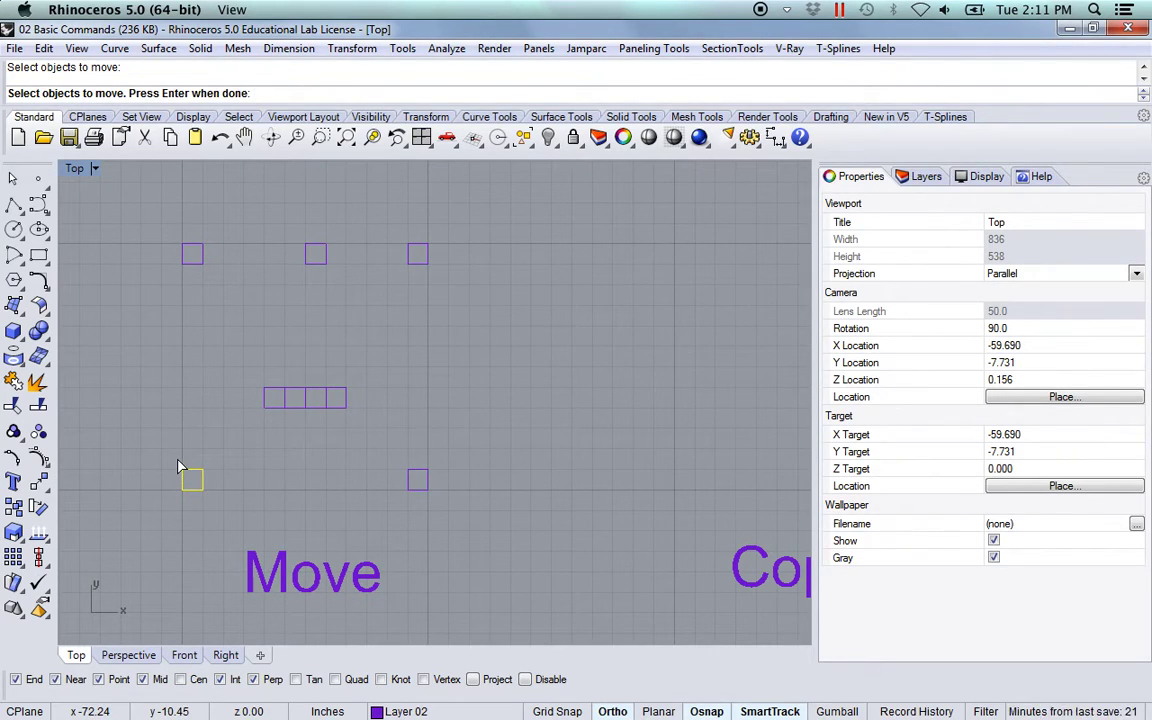
pyautogui.press('Return')
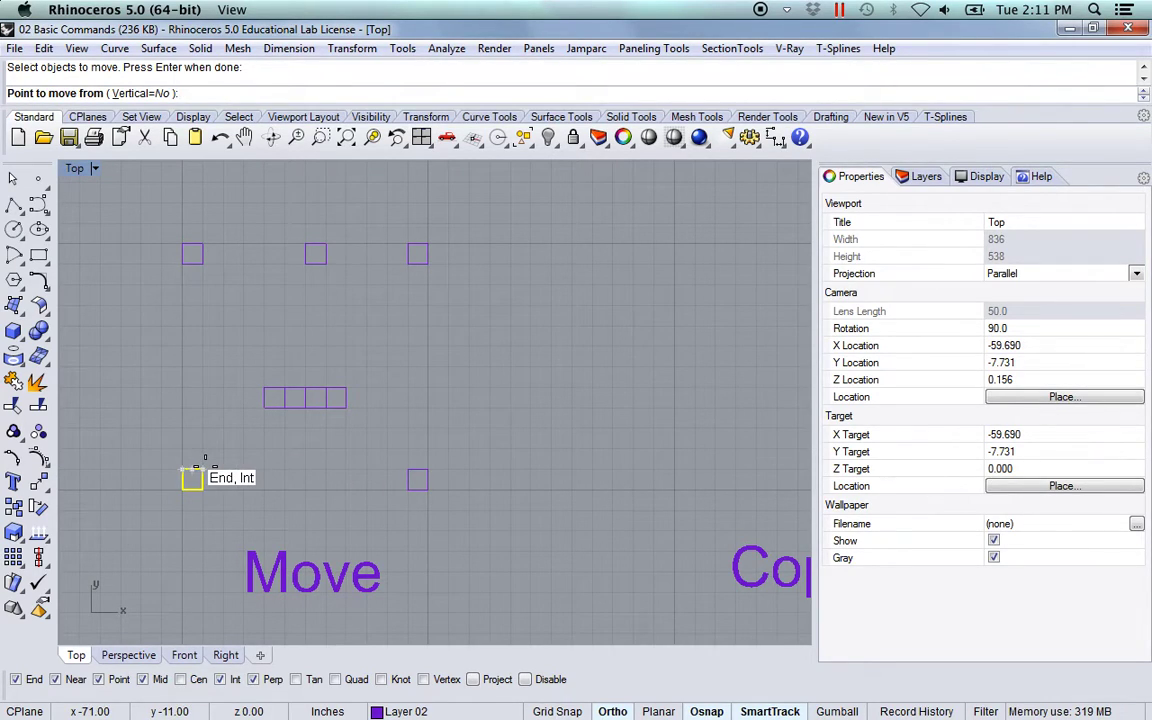
pyautogui.click(203, 469)
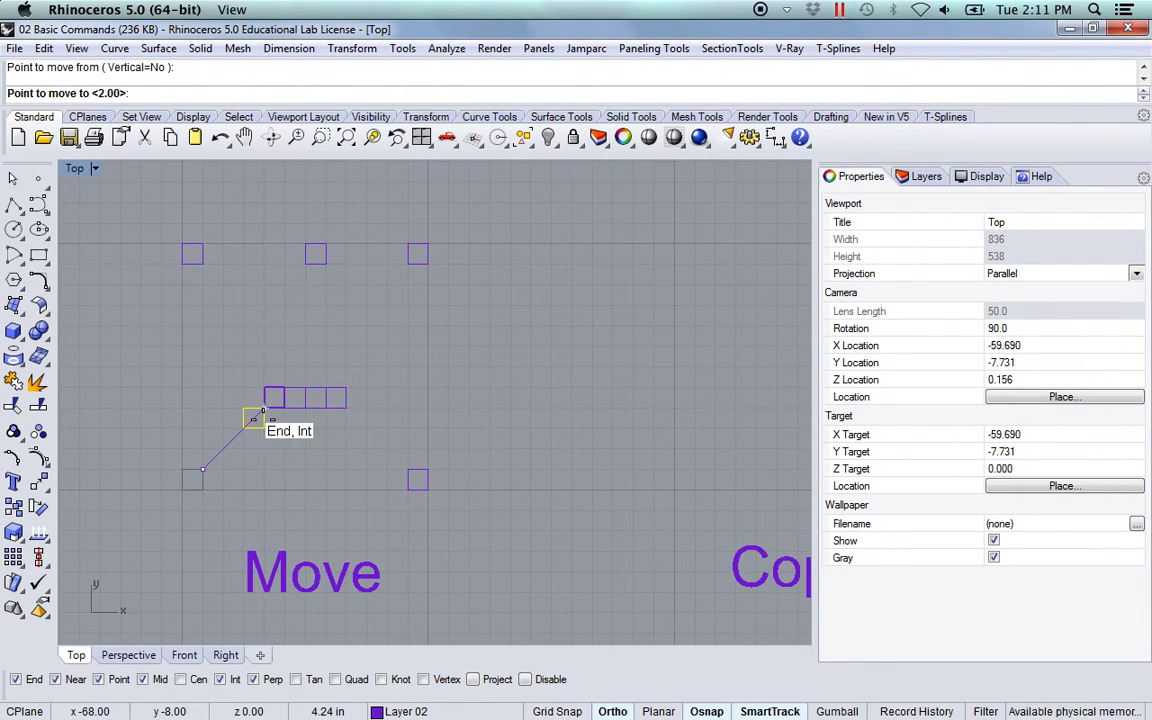
pyautogui.click(263, 412)
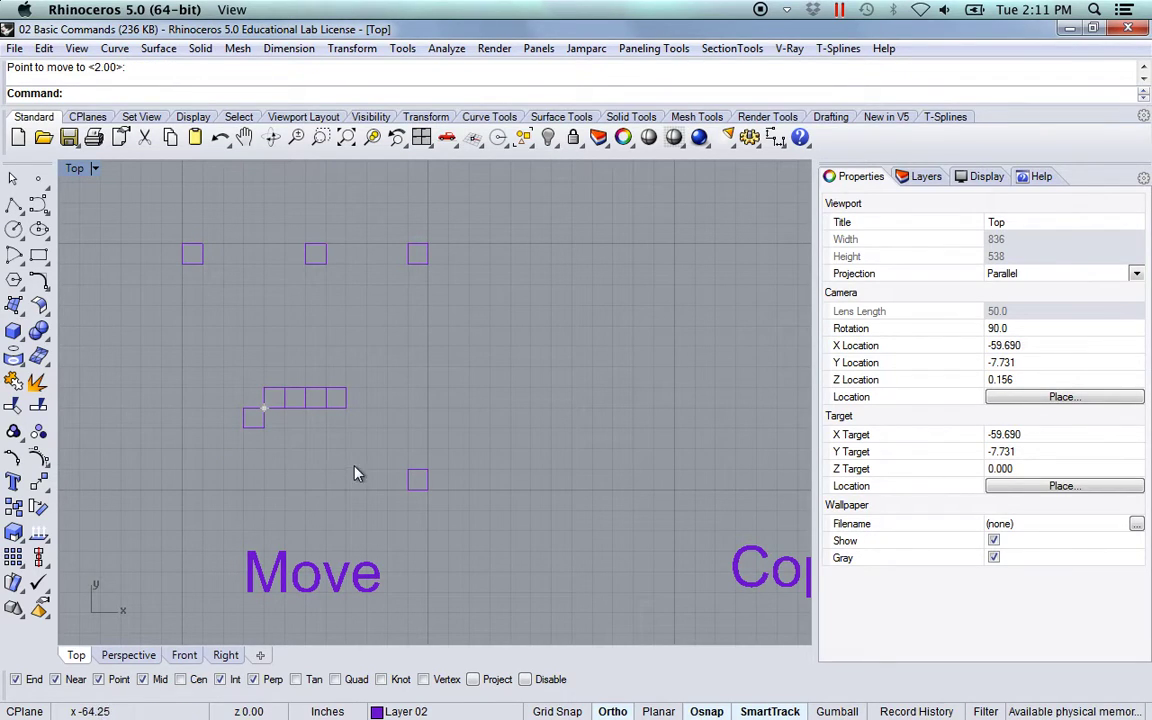
# Move the lower-right square so its upper-left corner meets the lower-right corner of the central row
pyautogui.moveTo(398, 462); pyautogui.dragTo(462, 512)
pyautogui.press('Return')
pyautogui.click(408, 471)
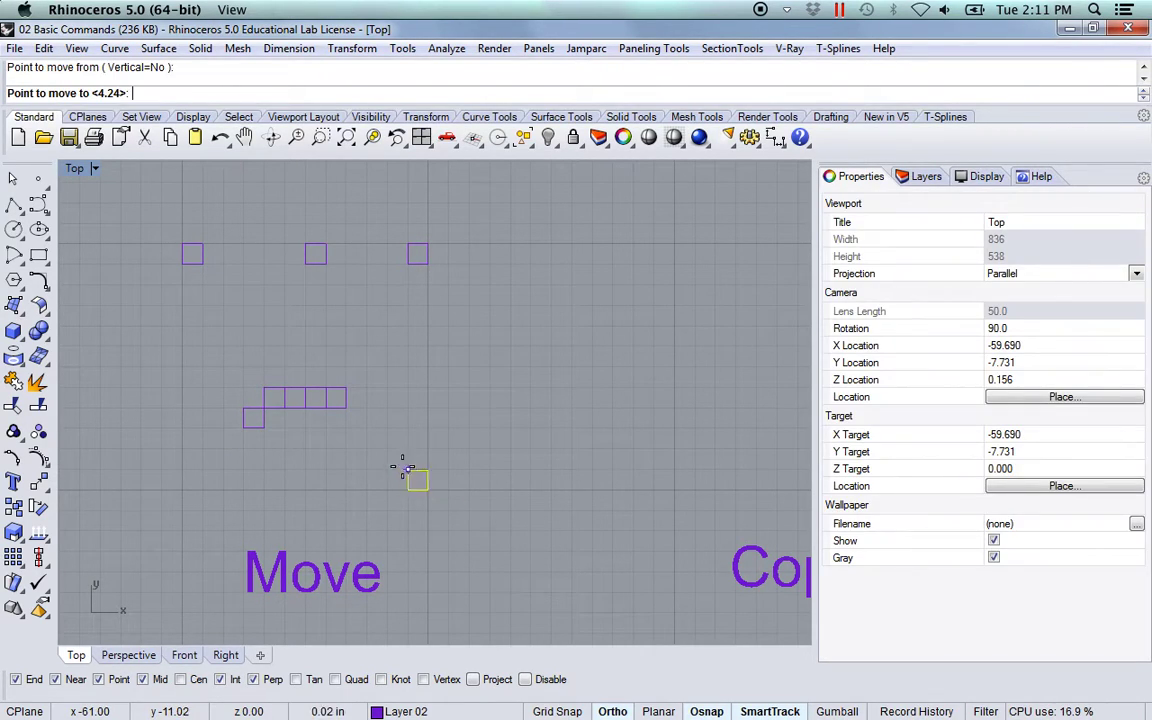
pyautogui.click(350, 410)
# Move the upper-left square so its lower-right corner meets the upper-left corner of the central row
pyautogui.moveTo(206, 288); pyautogui.dragTo(170, 246)
pyautogui.press('Return')
pyautogui.click(203, 265)
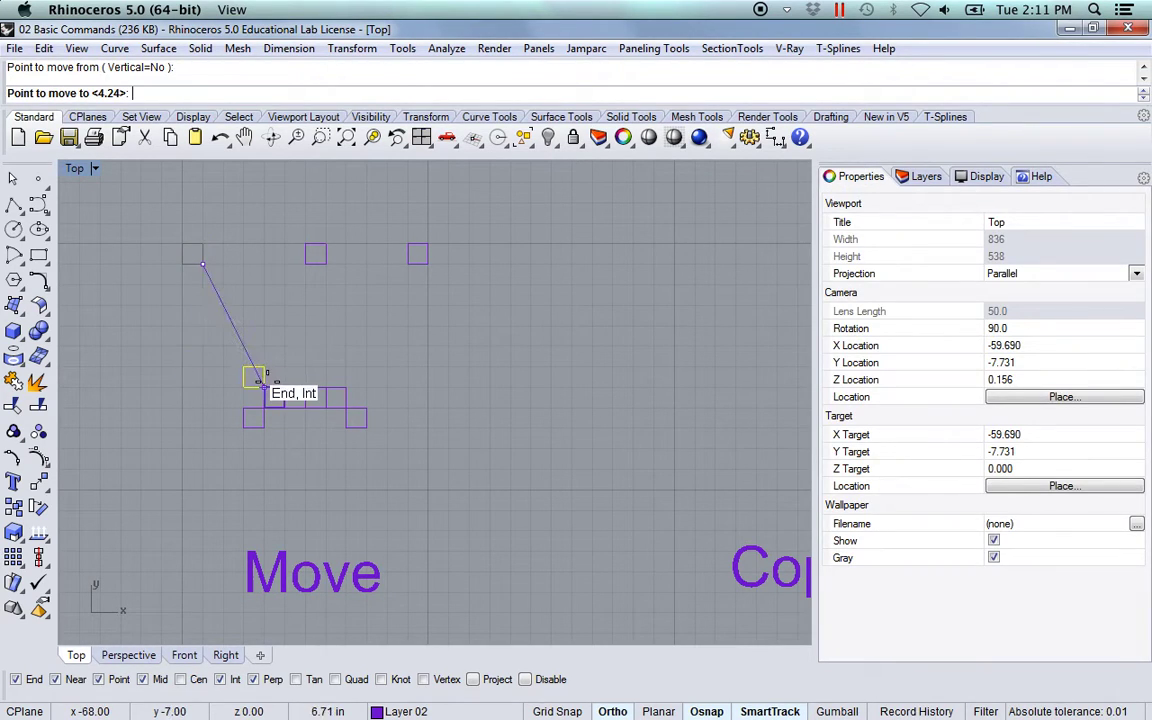
pyautogui.click(263, 388)
# Move the upper-right square so its lower-left corner meets the upper-right corner of the central row
pyautogui.click(427, 256)
pyautogui.press('Return')
pyautogui.click(408, 264)
pyautogui.click(346, 386)
# Move the remaining upper square by its bottom edge's midpoint onto the center of the central row's top edge
pyautogui.moveTo(330, 258); pyautogui.dragTo(268, 198)
pyautogui.press('Return')
pyautogui.scroll(-2, 313, 257)
pyautogui.scroll(5, 315, 250)
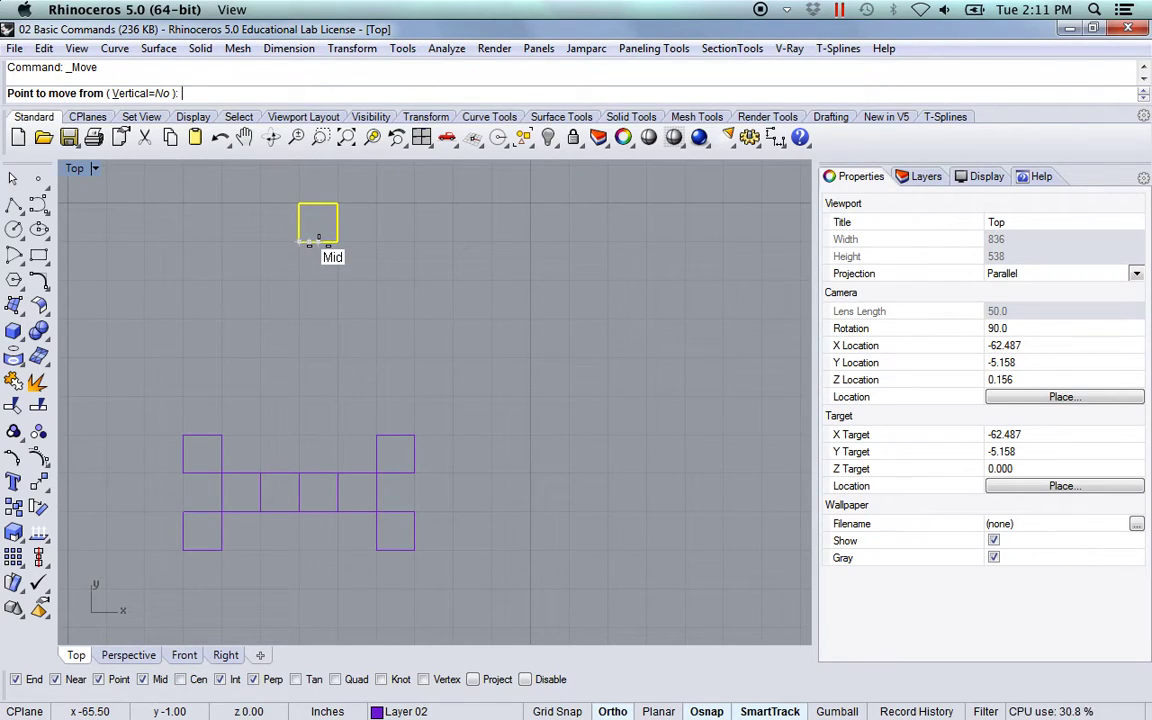
pyautogui.click(318, 241)
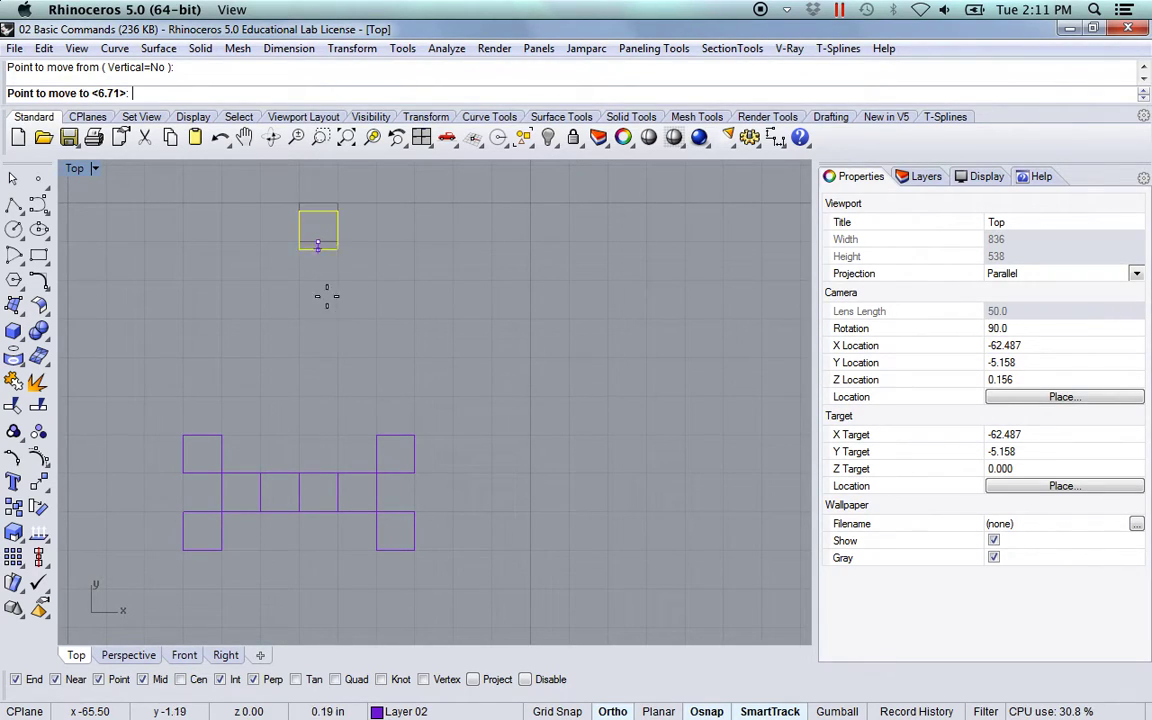
pyautogui.click(297, 458)
pyautogui.click(344, 401)
# Look over the finished Move figure and examine the single square in the neighbouring Copy figure
pyautogui.scroll(-1, 331, 479)
pyautogui.scroll(-3, 331, 479)
pyautogui.moveTo(360, 535); pyautogui.dragTo(334, 463, button='right')
pyautogui.scroll(-2, 340, 480)
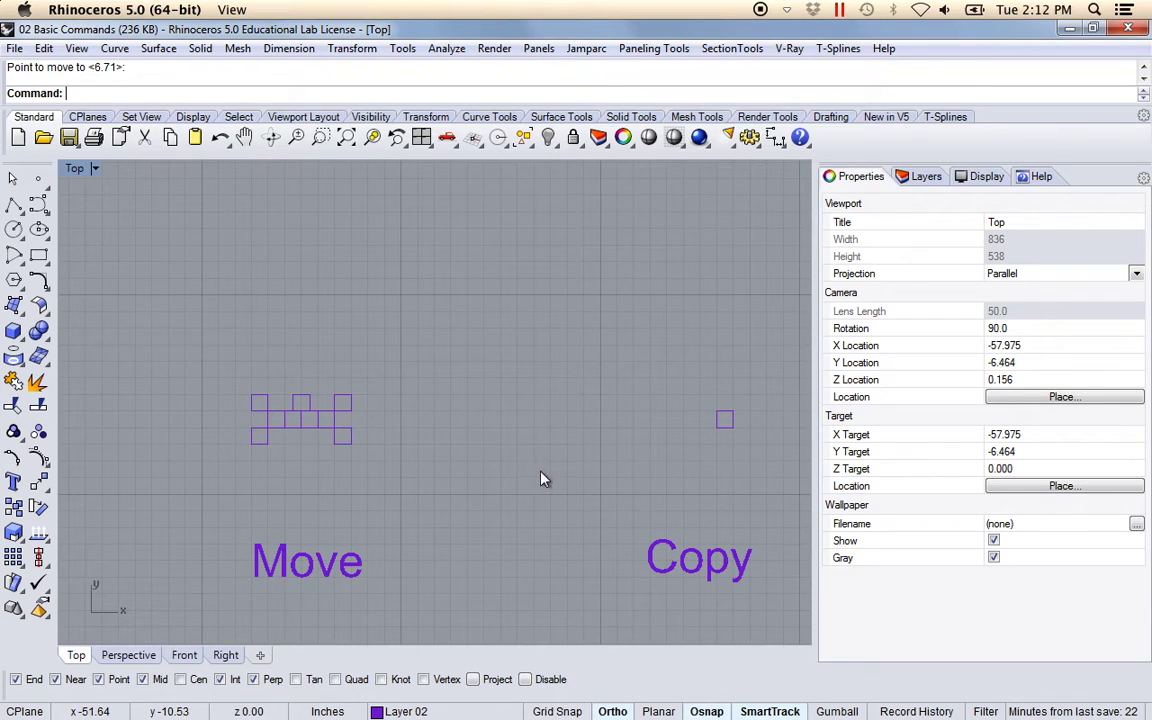
pyautogui.hscroll(5, 540, 479)
pyautogui.hscroll(-3, 334, 429)
pyautogui.hscroll(3, 404, 445)
pyautogui.scroll(2, 462, 429)
pyautogui.scroll(1, 462, 429)
pyautogui.moveTo(458, 440); pyautogui.dragTo(458, 411, button='right')
pyautogui.moveTo(481, 392); pyautogui.dragTo(390, 318)
pyautogui.press('Escape')
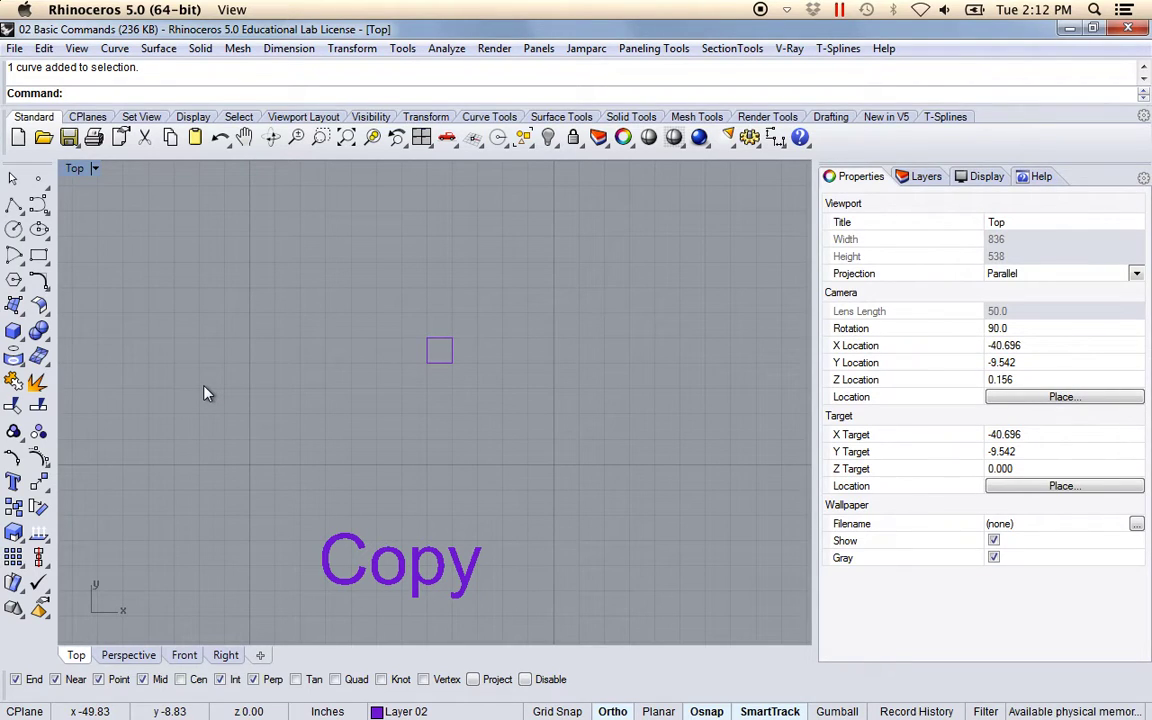
# Copy the Copy figure's square by its lower-left corner to directly above it and into a three-square row on top, offset half a square
pyautogui.write('Copy')
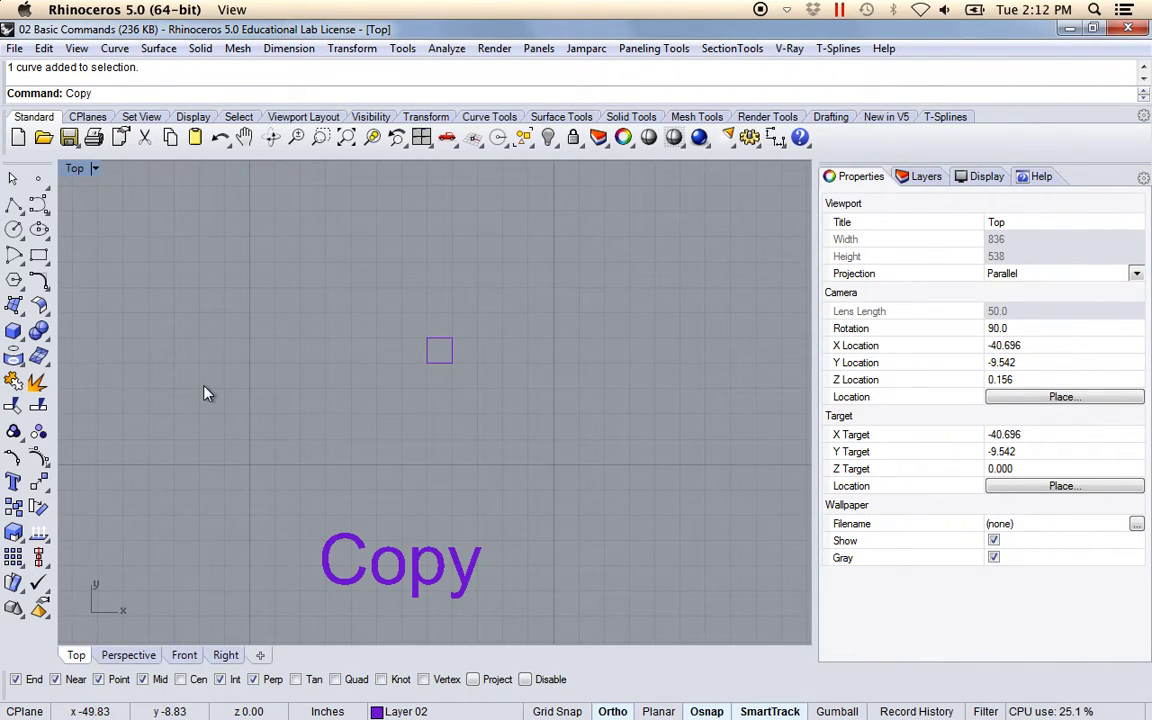
pyautogui.press('Return')
pyautogui.moveTo(494, 410); pyautogui.dragTo(342, 316)
pyautogui.press('Return')
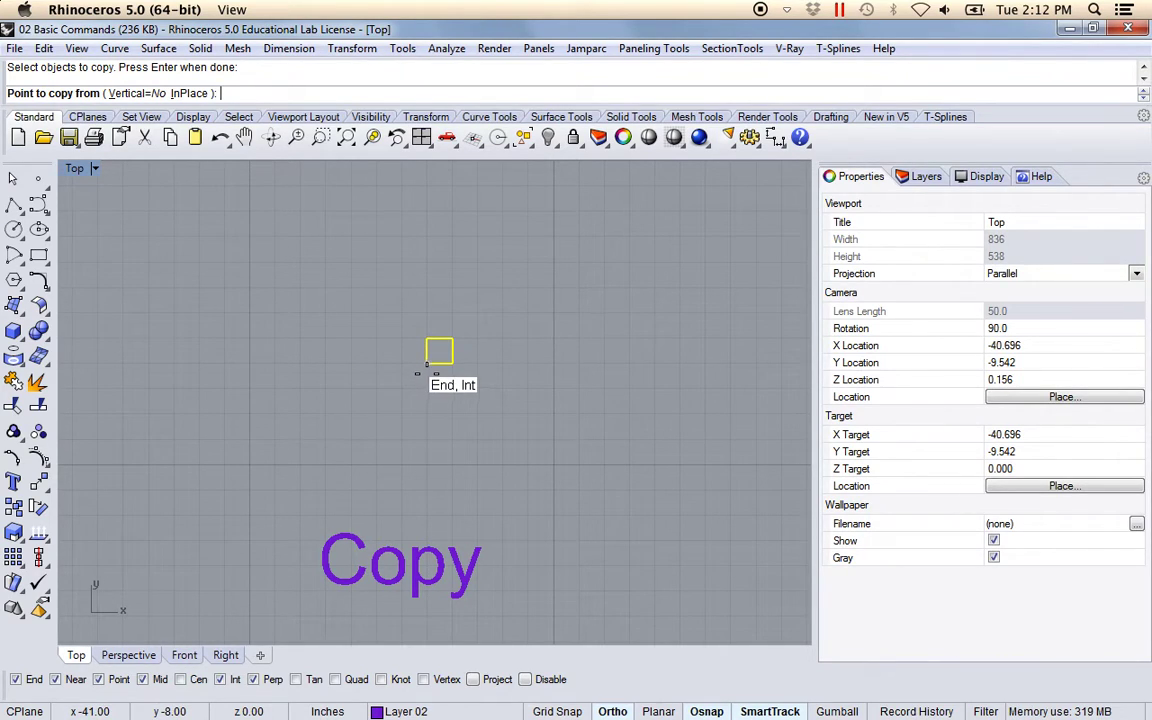
pyautogui.click(427, 364)
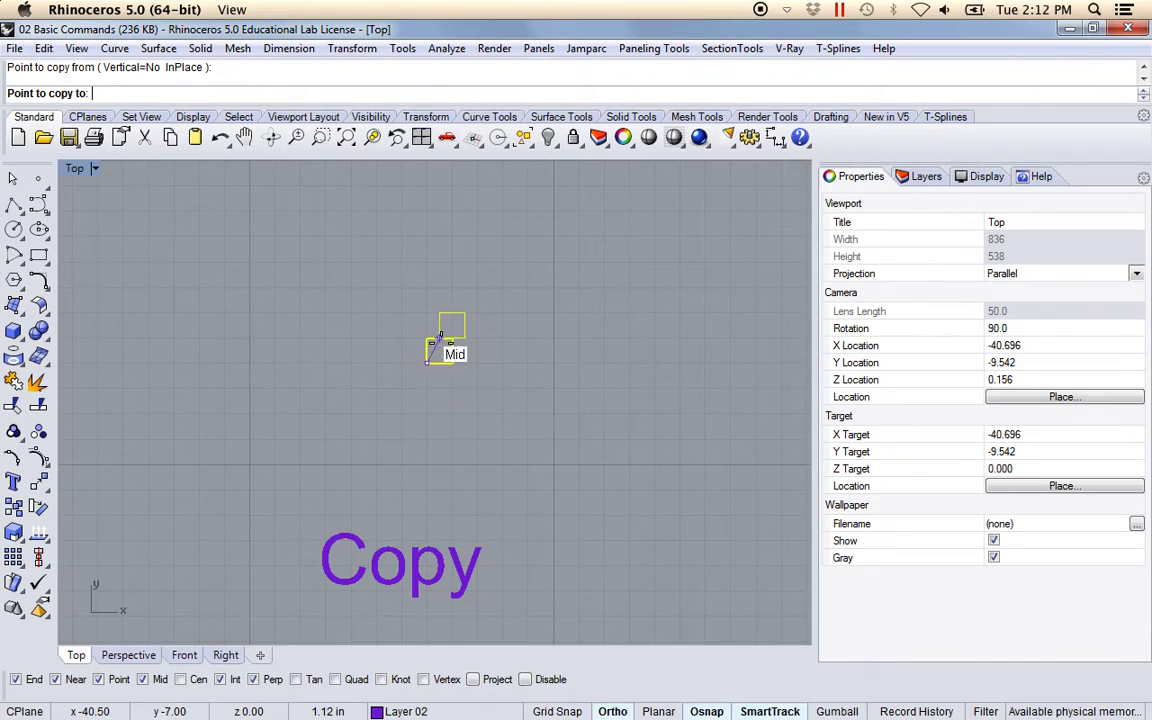
pyautogui.click(452, 300)
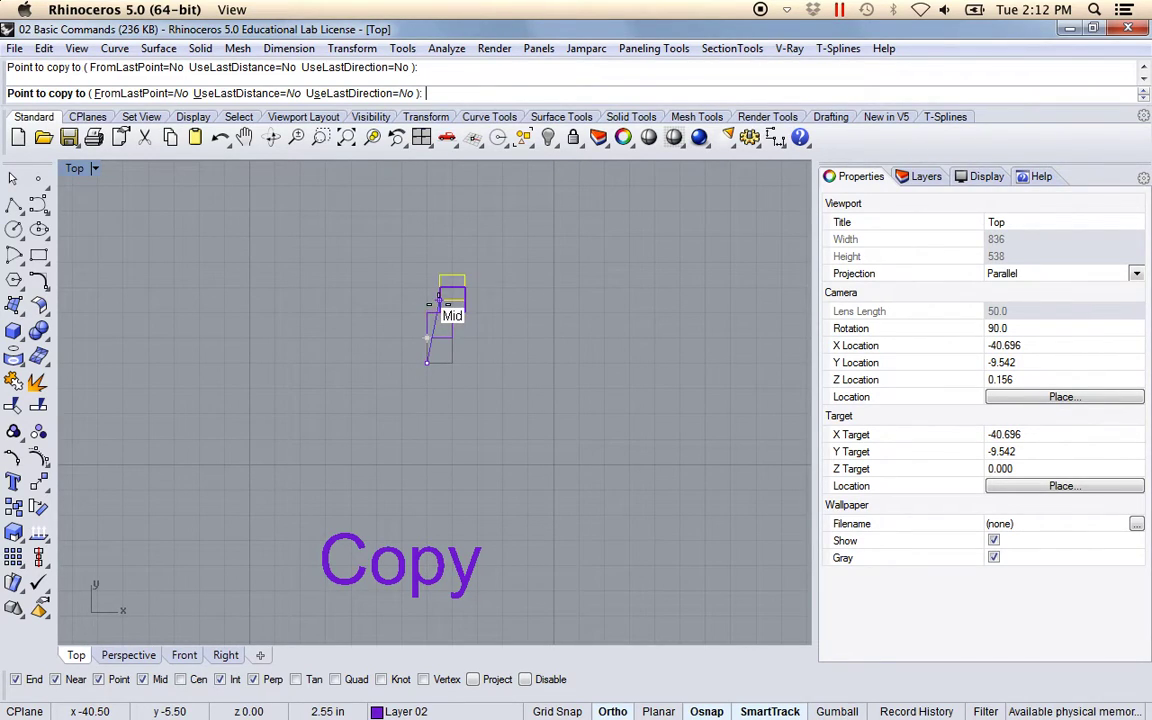
pyautogui.click(465, 313)
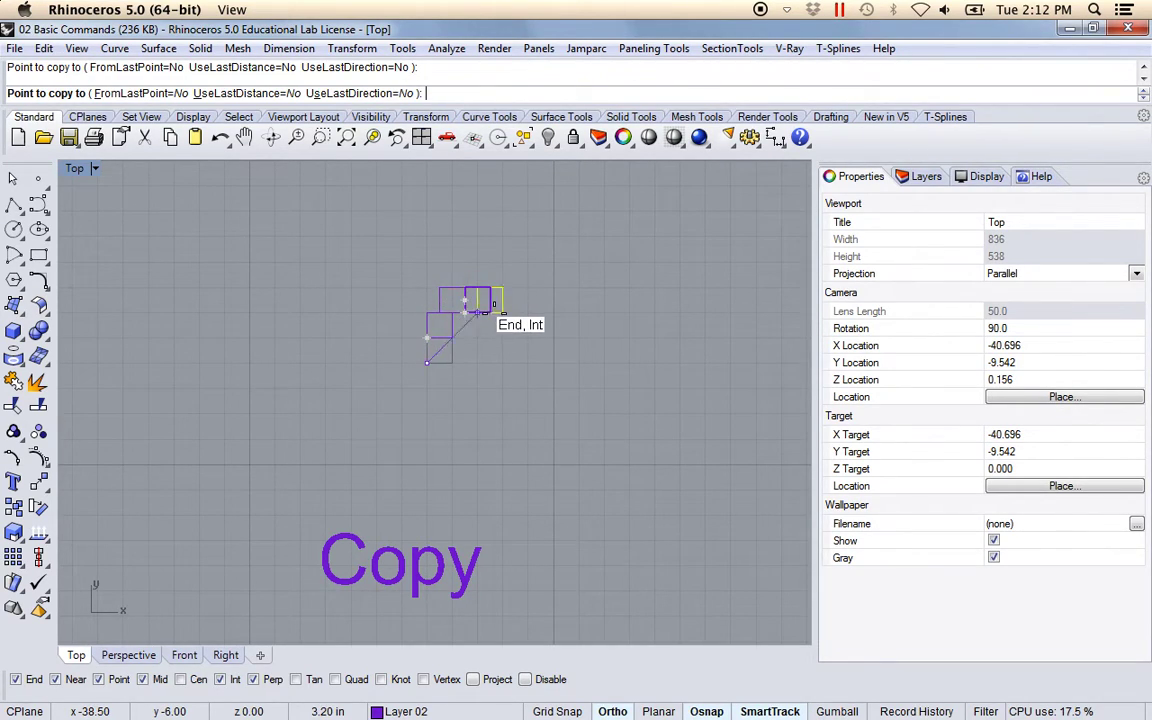
pyautogui.click(491, 311)
# Place three more copies side by side to the right of the original square, completing a four-square base row
pyautogui.scroll(2, 473, 357)
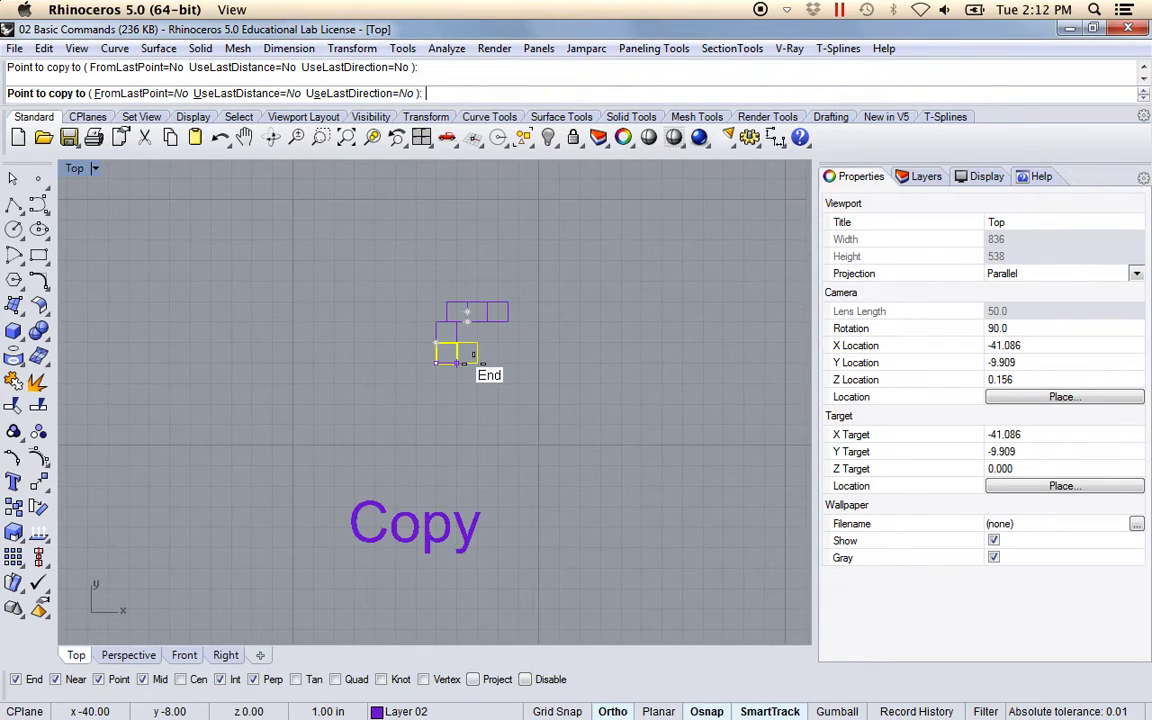
pyautogui.click(470, 360)
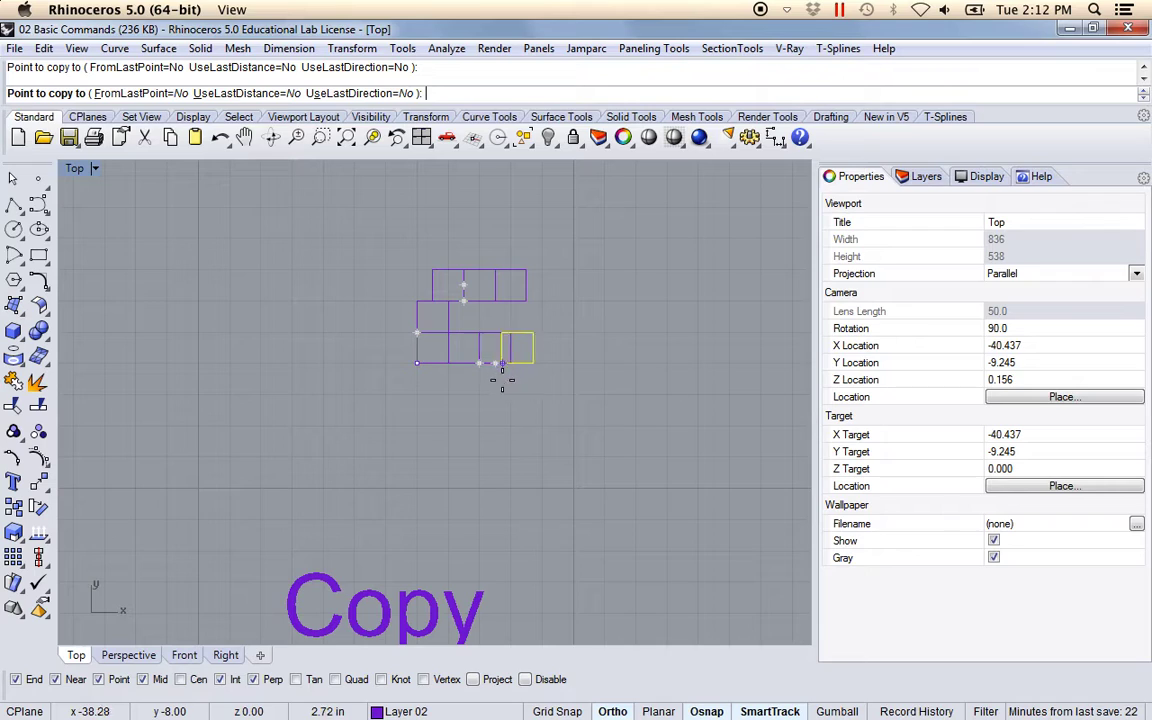
pyautogui.click(513, 362)
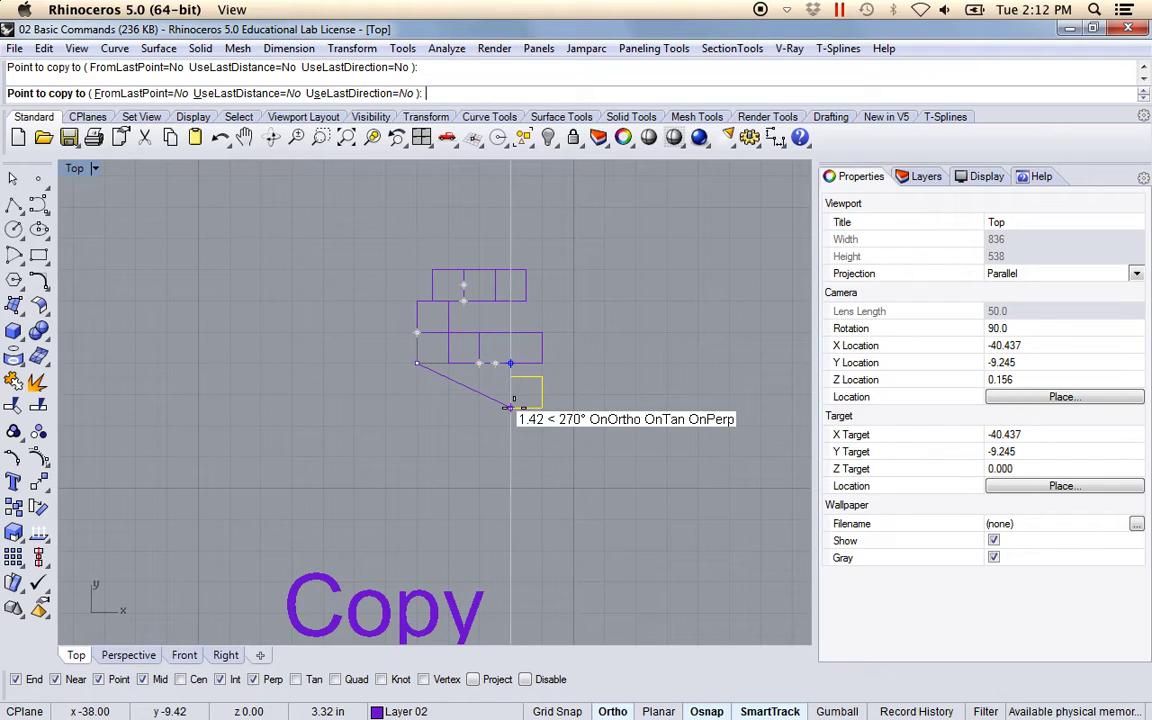
pyautogui.press('Return')
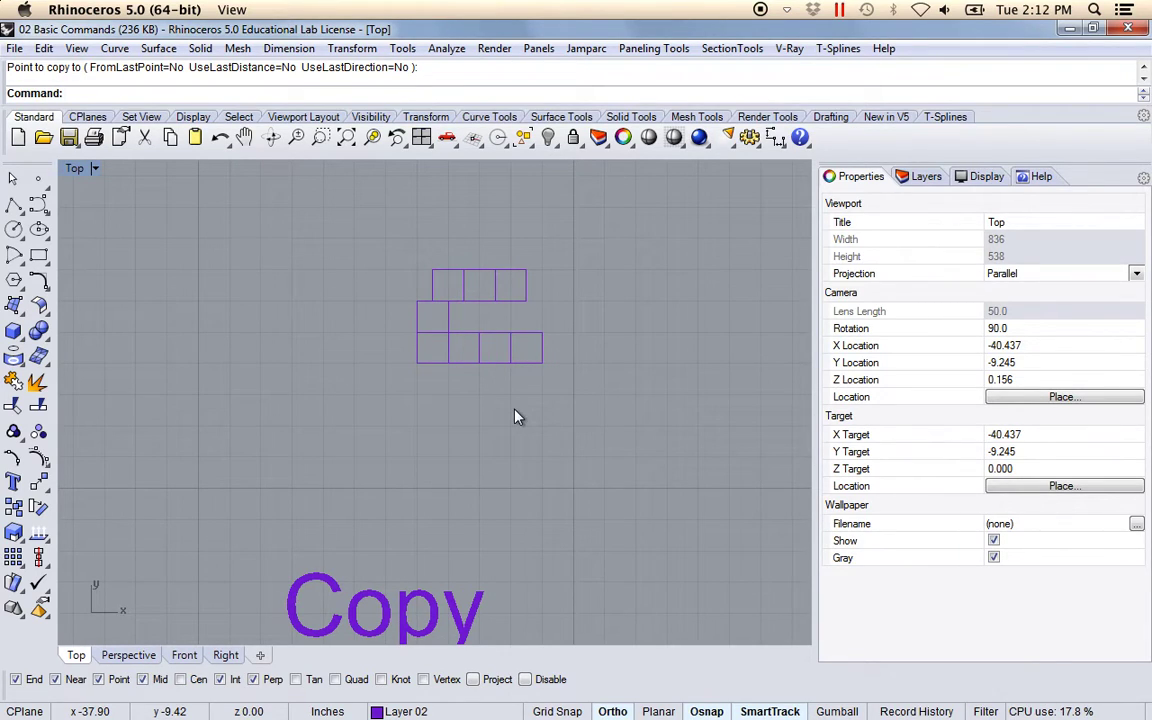
# Rotate the Rotate figure's leftmost rectangle 90° counterclockwise about its lower-left corner, using a horizontal first reference
pyautogui.scroll(-5, 515, 417)
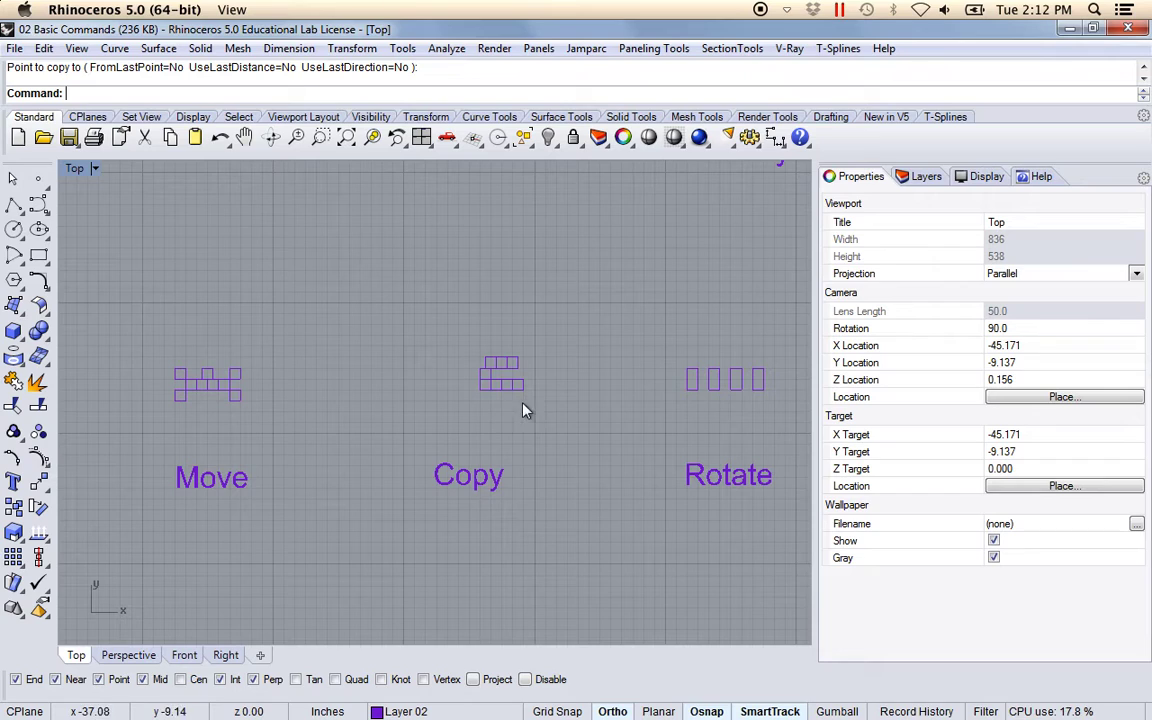
pyautogui.scroll(-2, 565, 421)
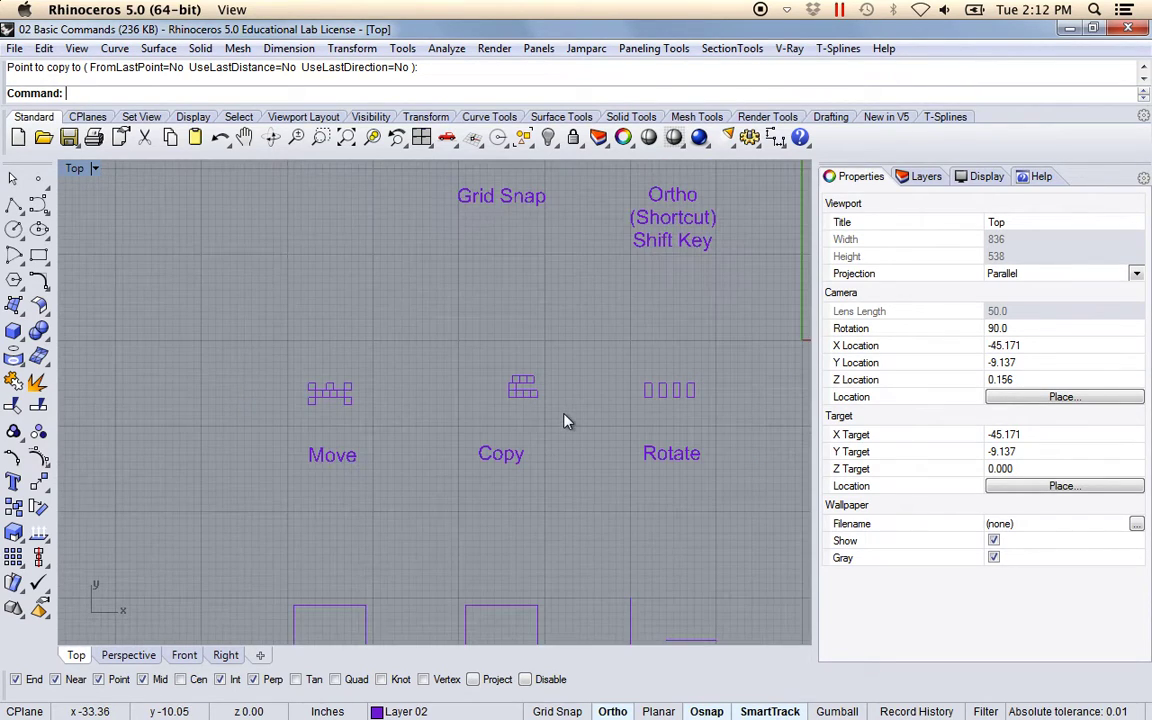
pyautogui.moveTo(656, 406); pyautogui.dragTo(397, 377, button='right')
pyautogui.scroll(4, 494, 402)
pyautogui.scroll(3, 494, 402)
pyautogui.scroll(-1, 417, 385)
pyautogui.moveTo(268, 323); pyautogui.dragTo(269, 321)
pyautogui.write('Rotate')
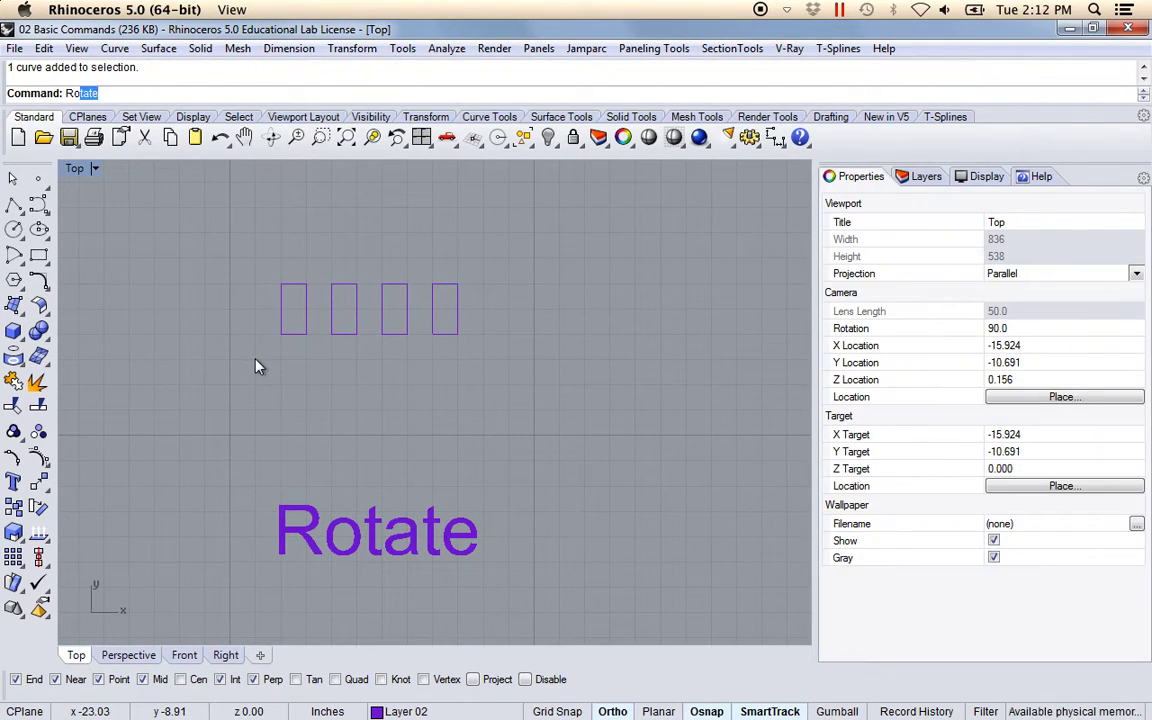
pyautogui.press('Return')
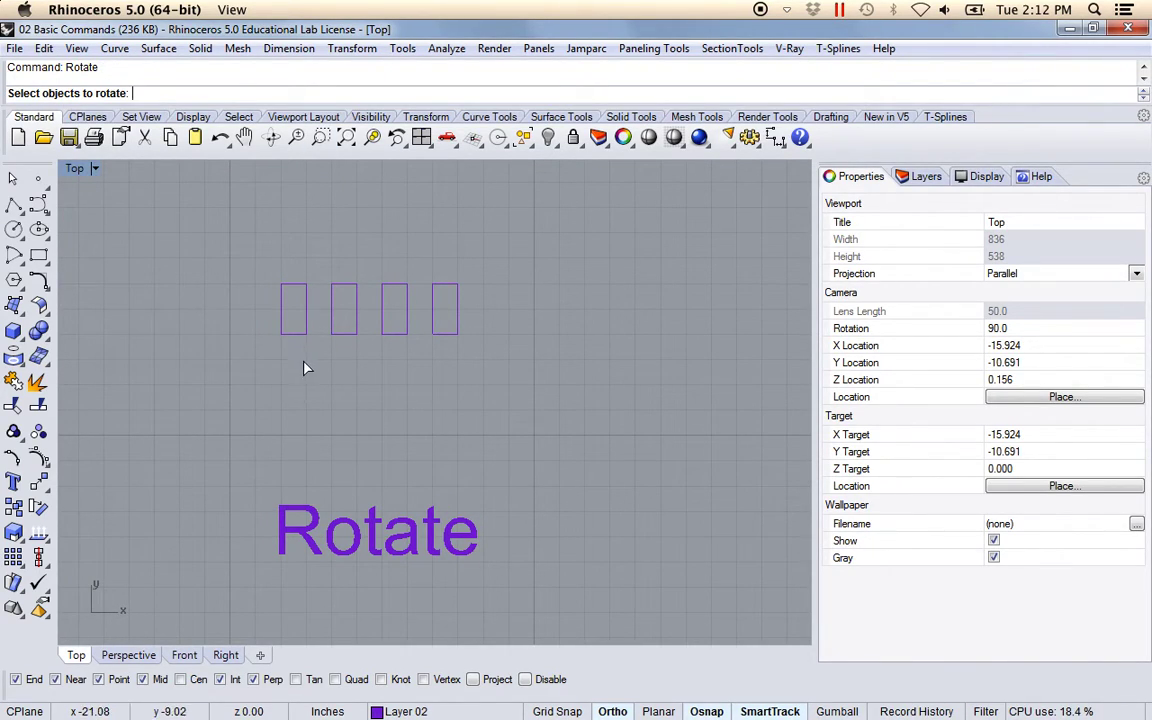
pyautogui.moveTo(265, 332); pyautogui.dragTo(268, 334)
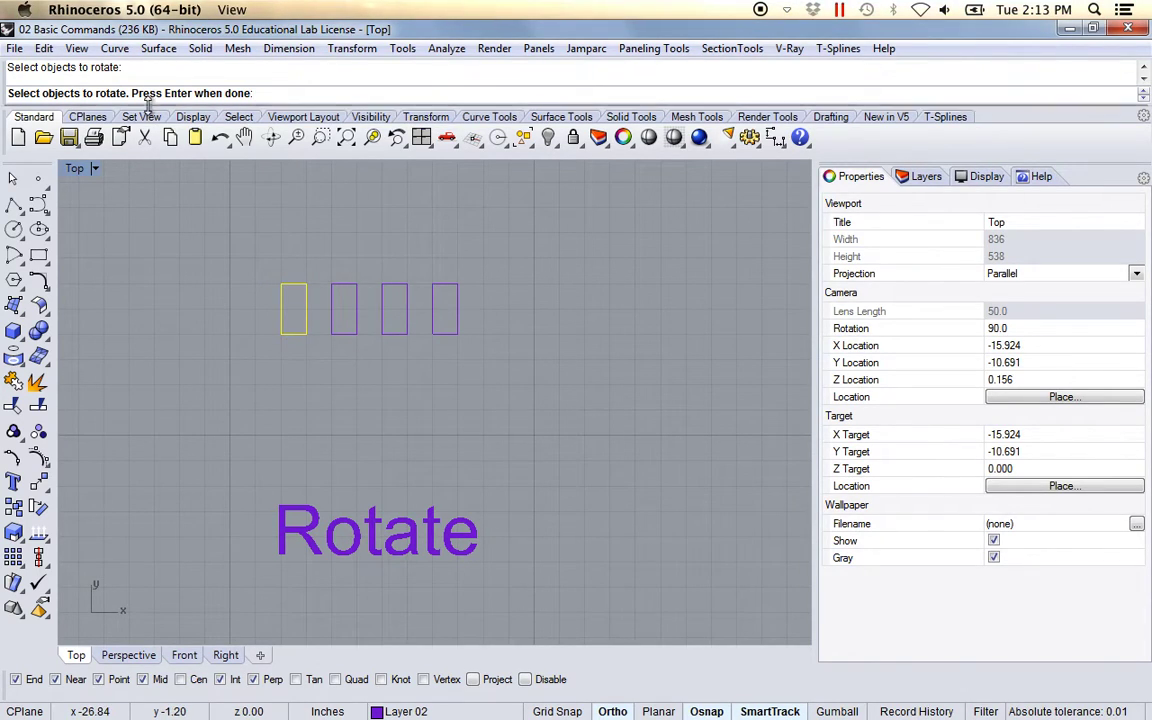
pyautogui.press('Return')
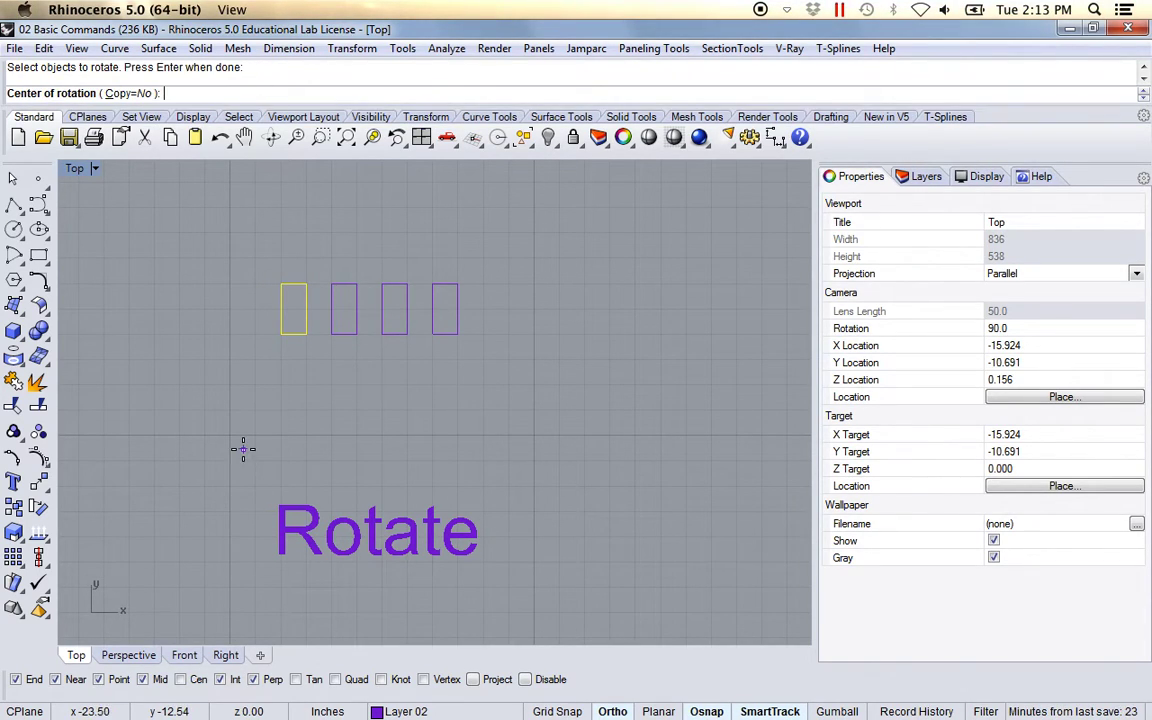
pyautogui.click(281, 333)
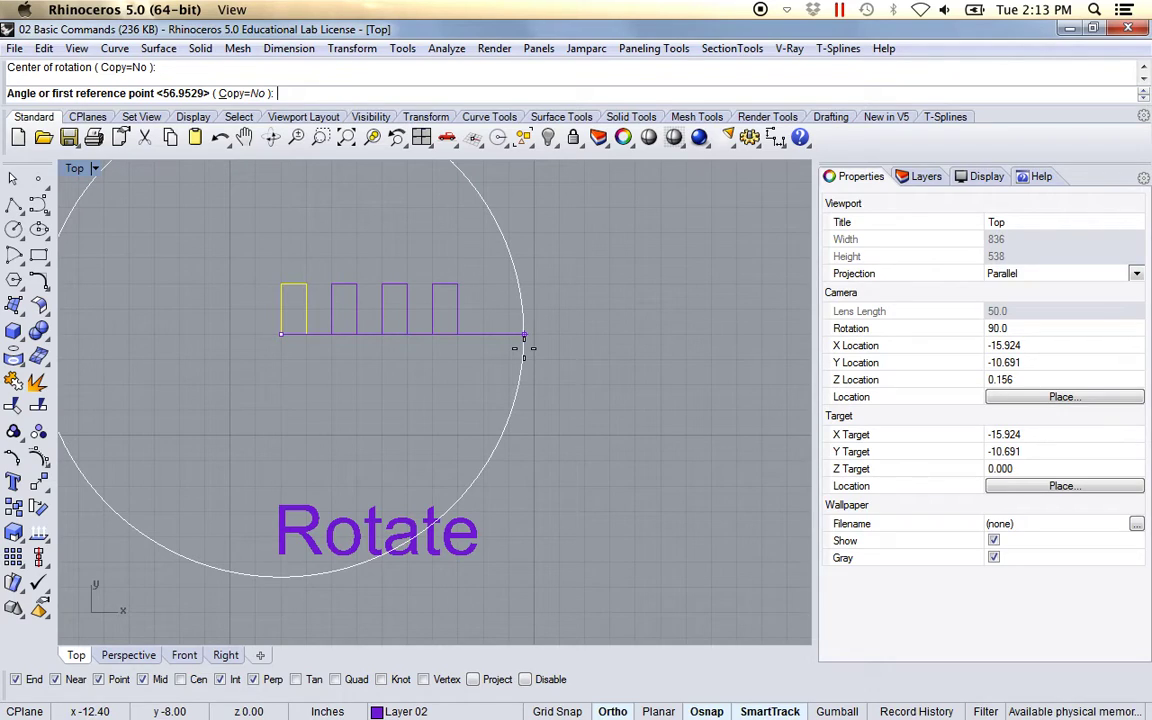
pyautogui.click(523, 336)
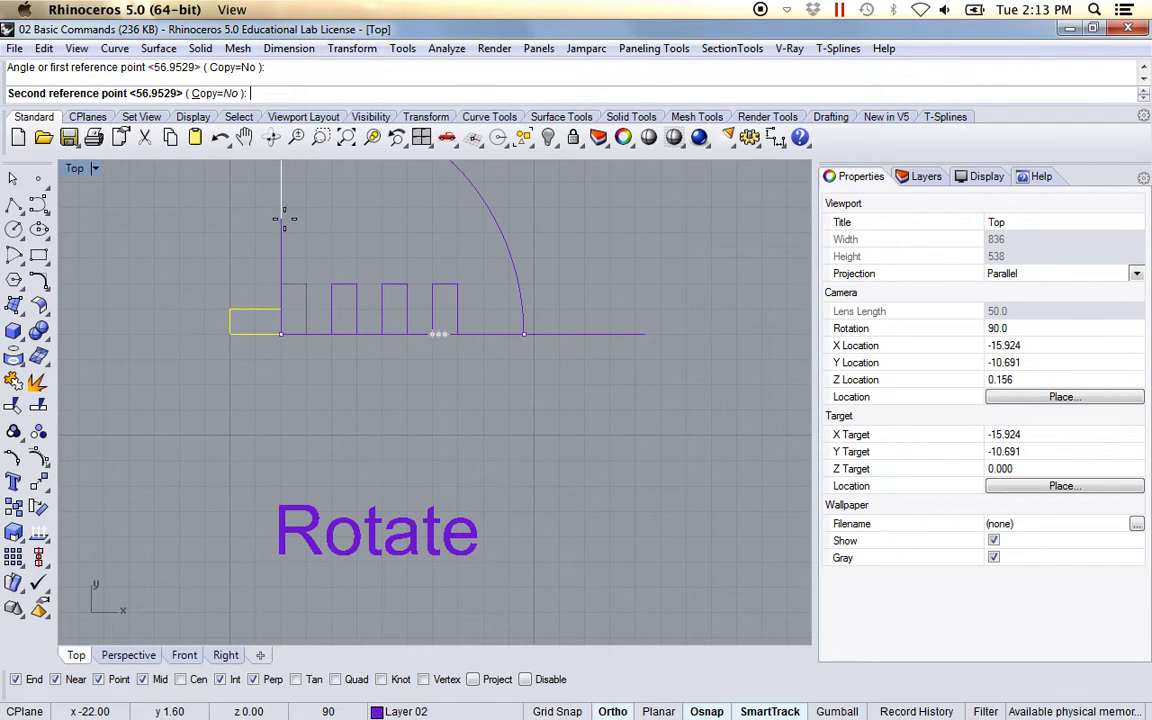
pyautogui.moveTo(275, 206); pyautogui.dragTo(301, 262, button='right')
pyautogui.press('Escape')
pyautogui.press('Escape')
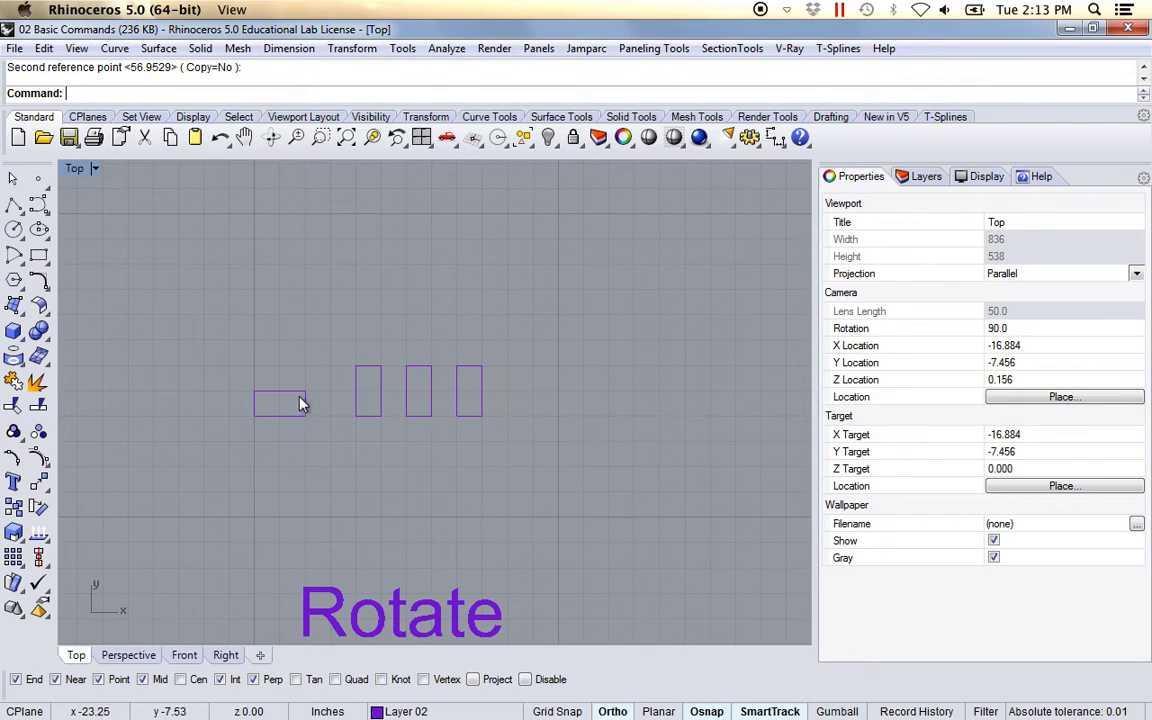
pyautogui.scroll(1, 325, 423)
pyautogui.scroll(1, 340, 428)
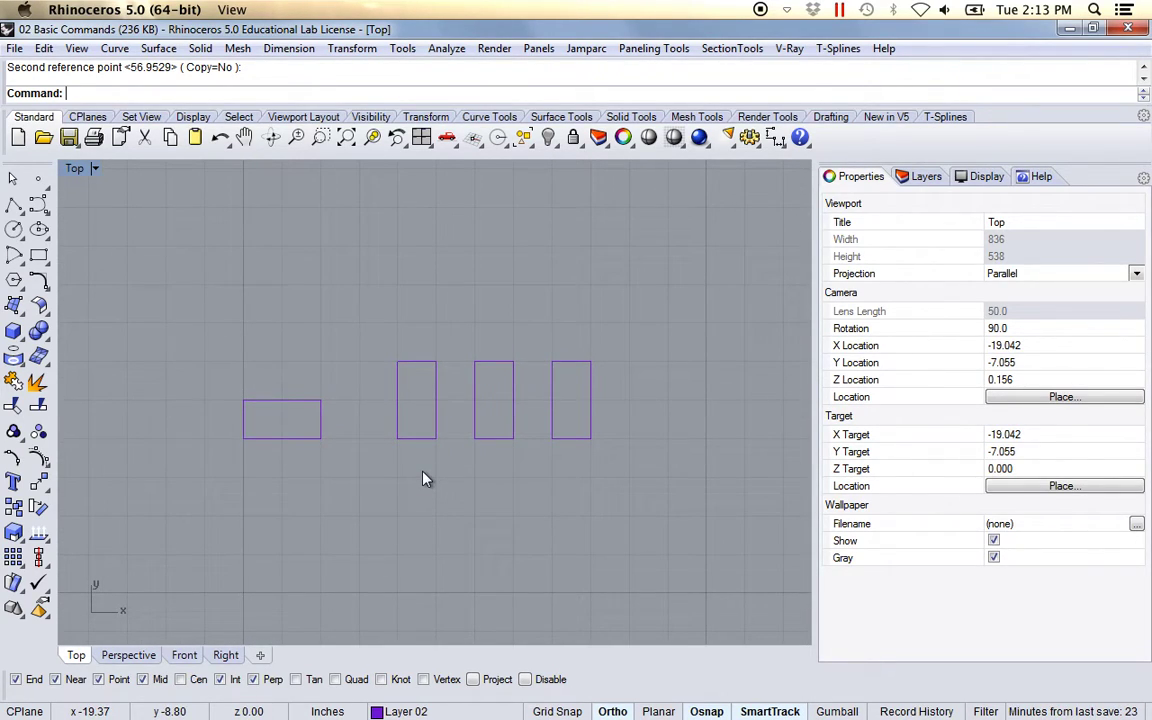
pyautogui.moveTo(432, 483); pyautogui.dragTo(412, 478, button='right')
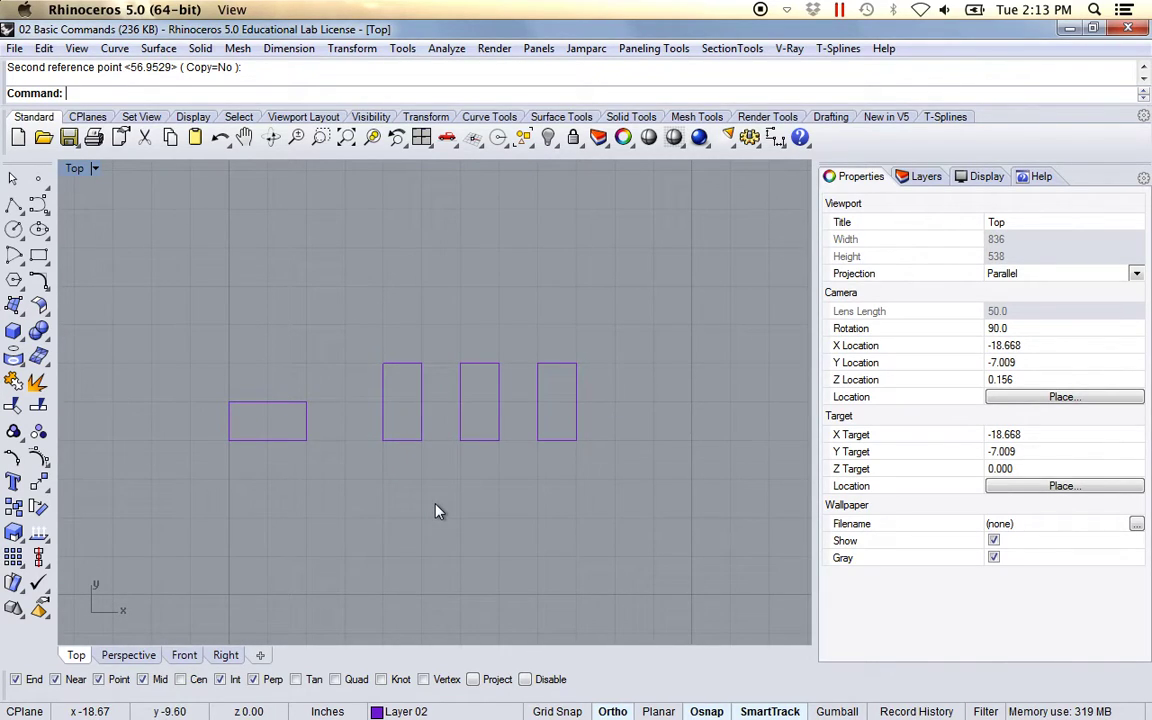
pyautogui.press('Escape')
pyautogui.press('Return')
pyautogui.click(383, 434)
pyautogui.press('Return')
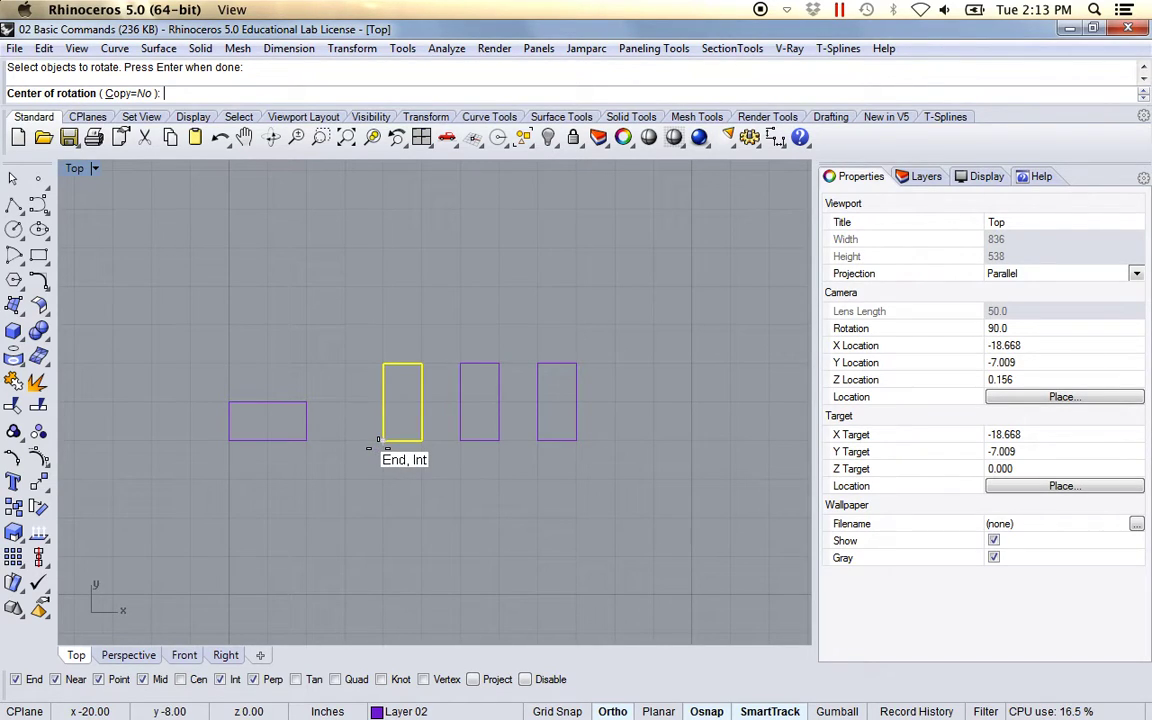
pyautogui.click(382, 440)
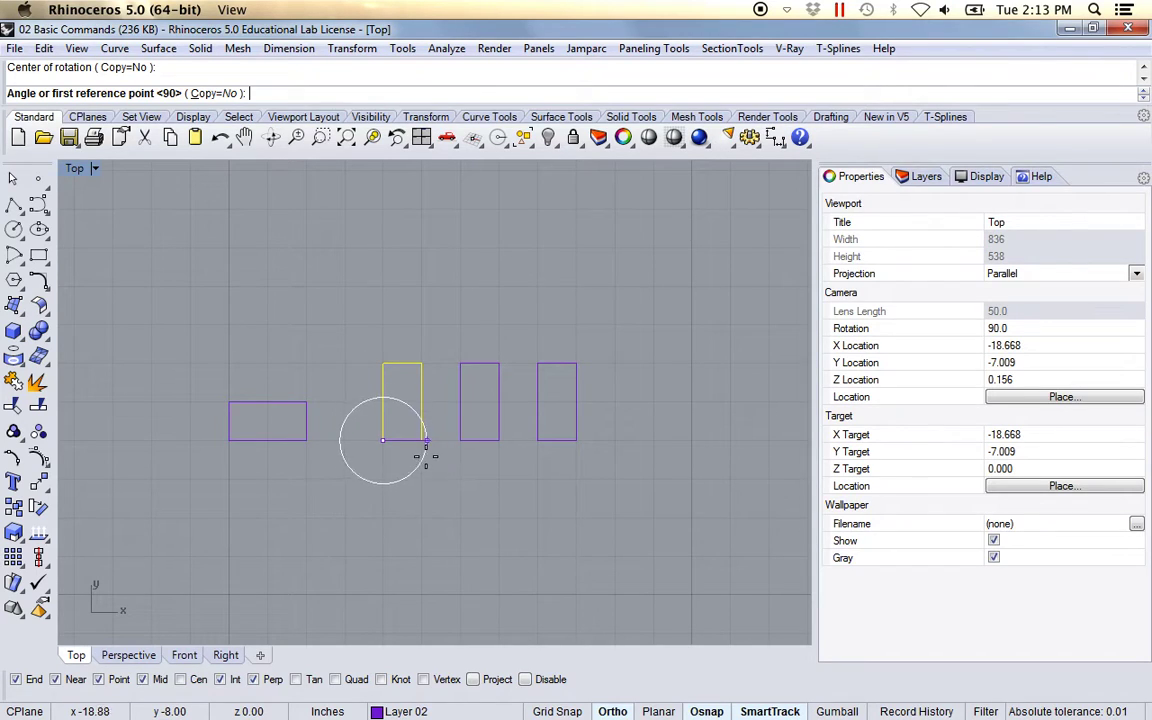
pyautogui.click(455, 442)
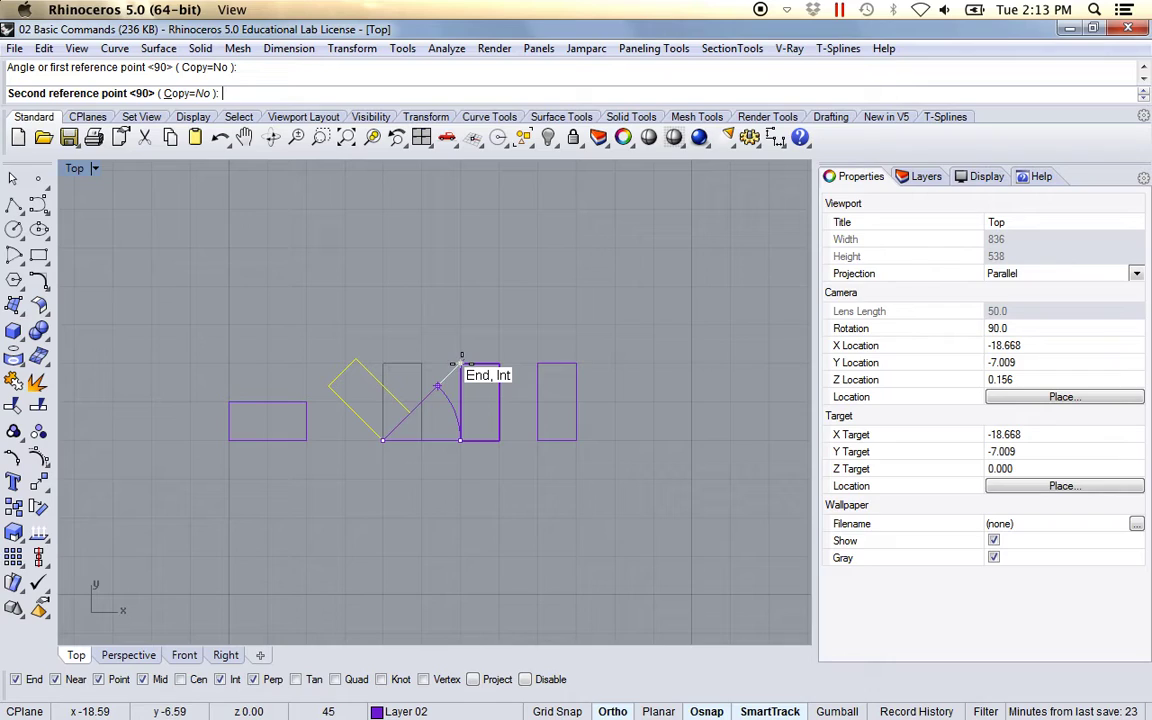
pyautogui.click(460, 401)
# Rotate the second rectangle 45° counterclockwise about its lower-left corner, from its lower-right corner to the next rectangle's upper-left corner
pyautogui.press('Return')
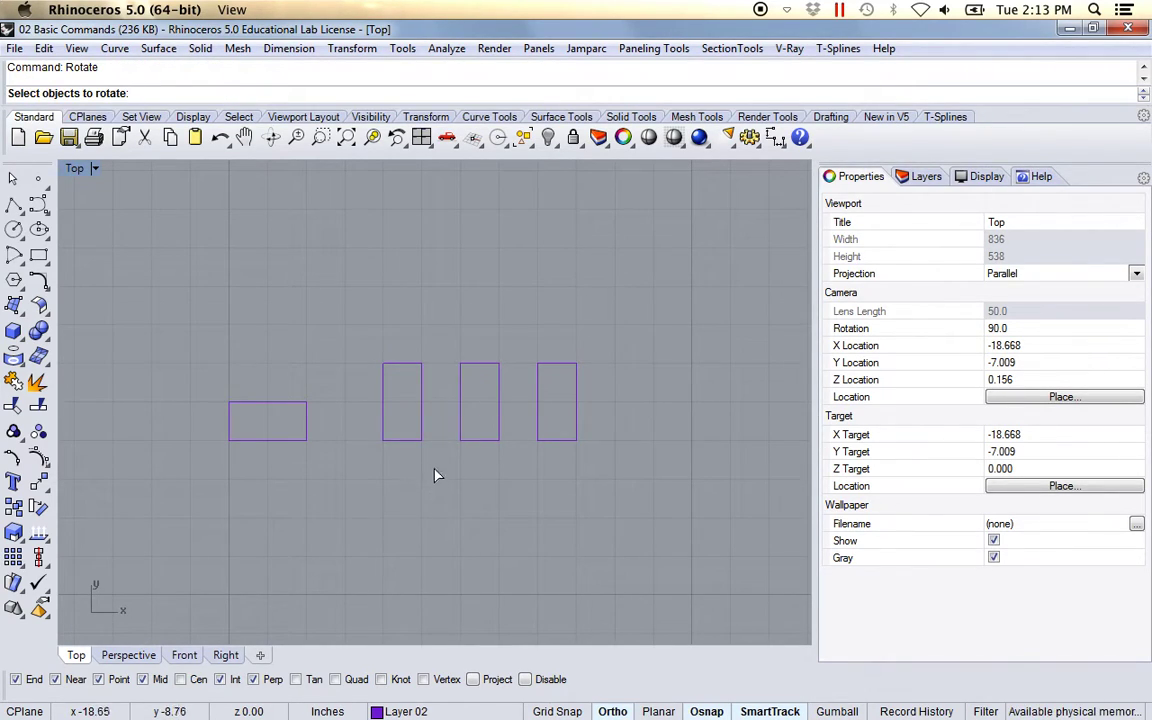
pyautogui.click(383, 433)
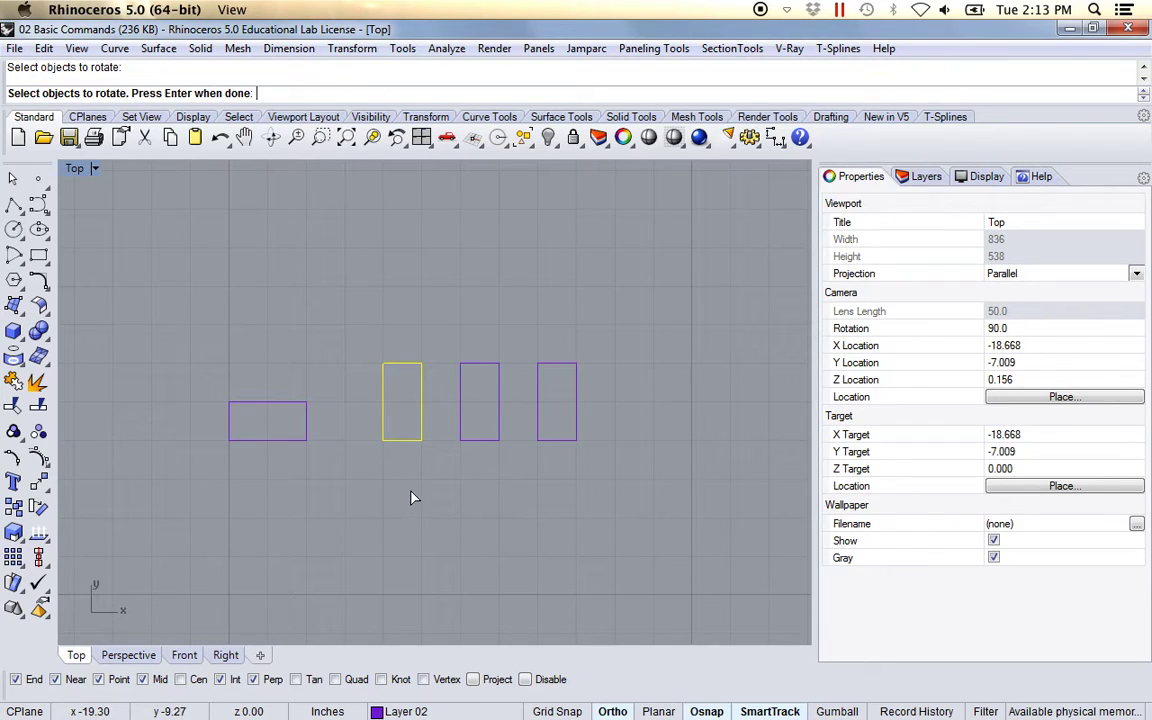
pyautogui.press('Return')
pyautogui.click(380, 440)
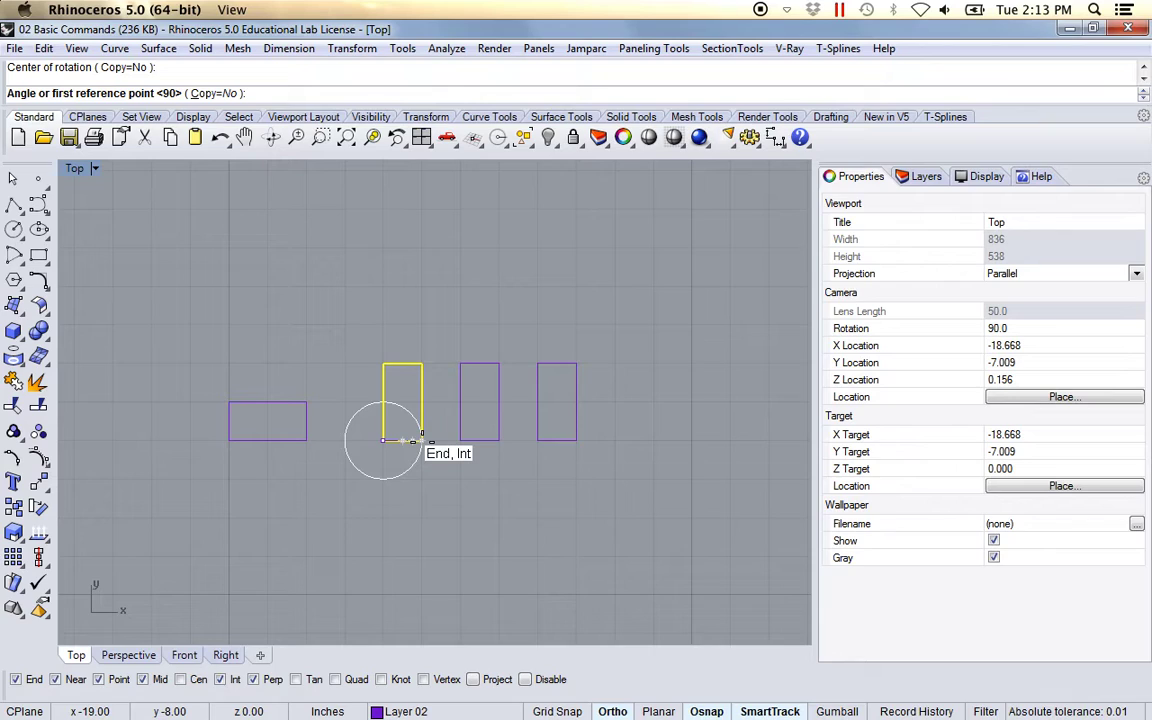
pyautogui.click(421, 440)
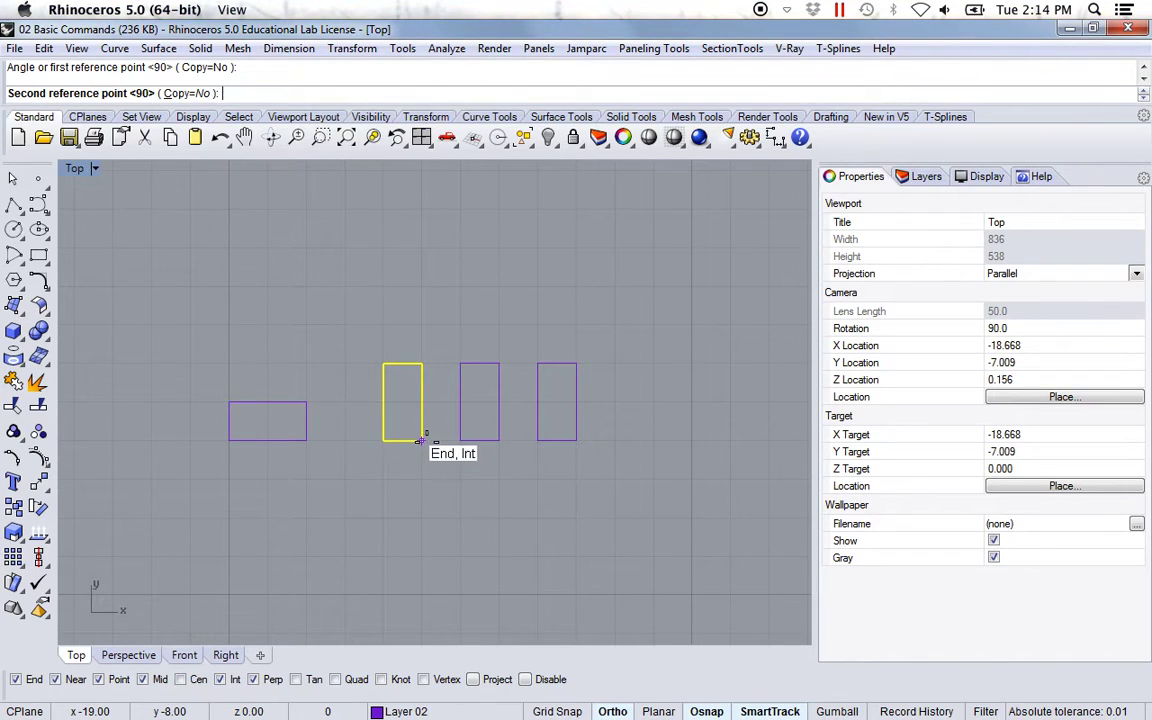
pyautogui.click(459, 357)
# Rotate the third rectangle about its lower-left corner by an entered angle of 45°
pyautogui.hscroll(1, 434, 470)
pyautogui.scroll(2, 424, 455)
pyautogui.scroll(1, 420, 457)
pyautogui.hscroll(1, 420, 457)
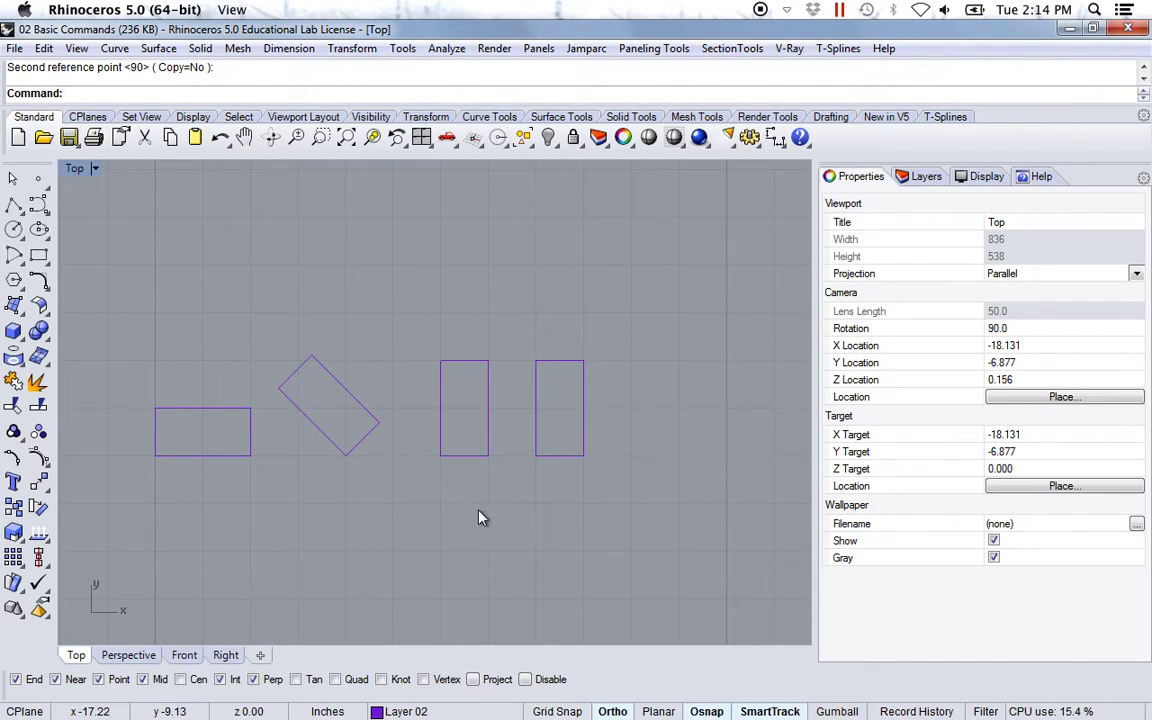
pyautogui.press('Return')
pyautogui.moveTo(468, 494); pyautogui.dragTo(427, 447)
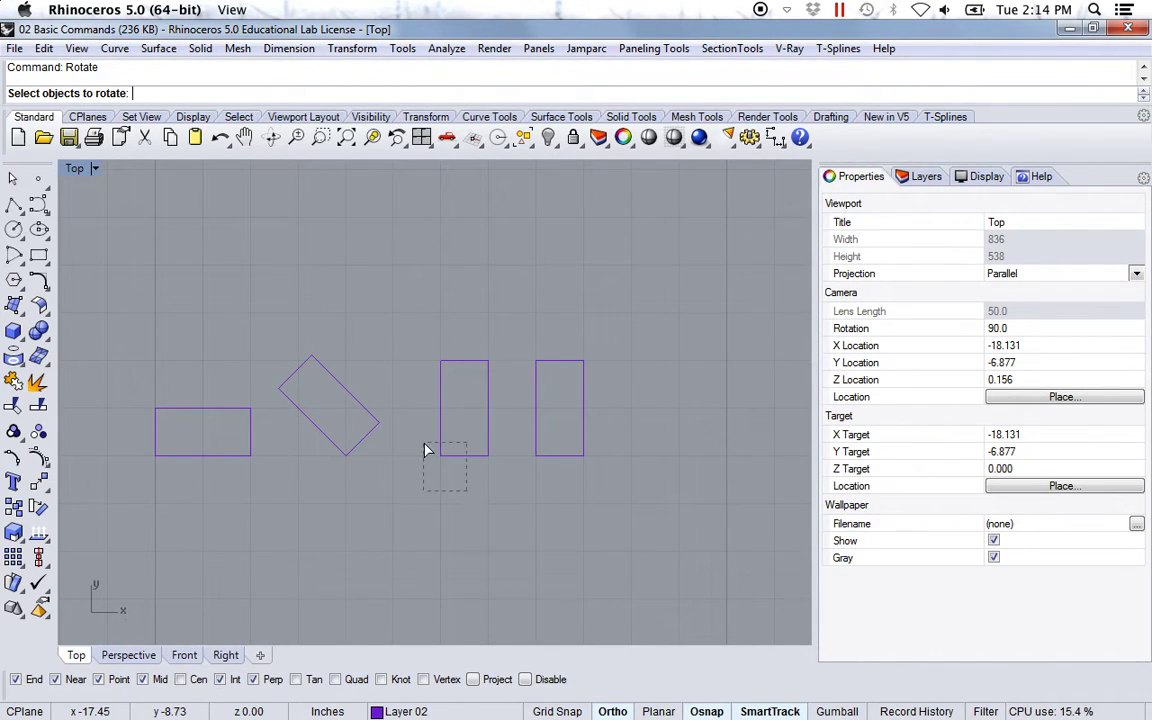
pyautogui.press('Return')
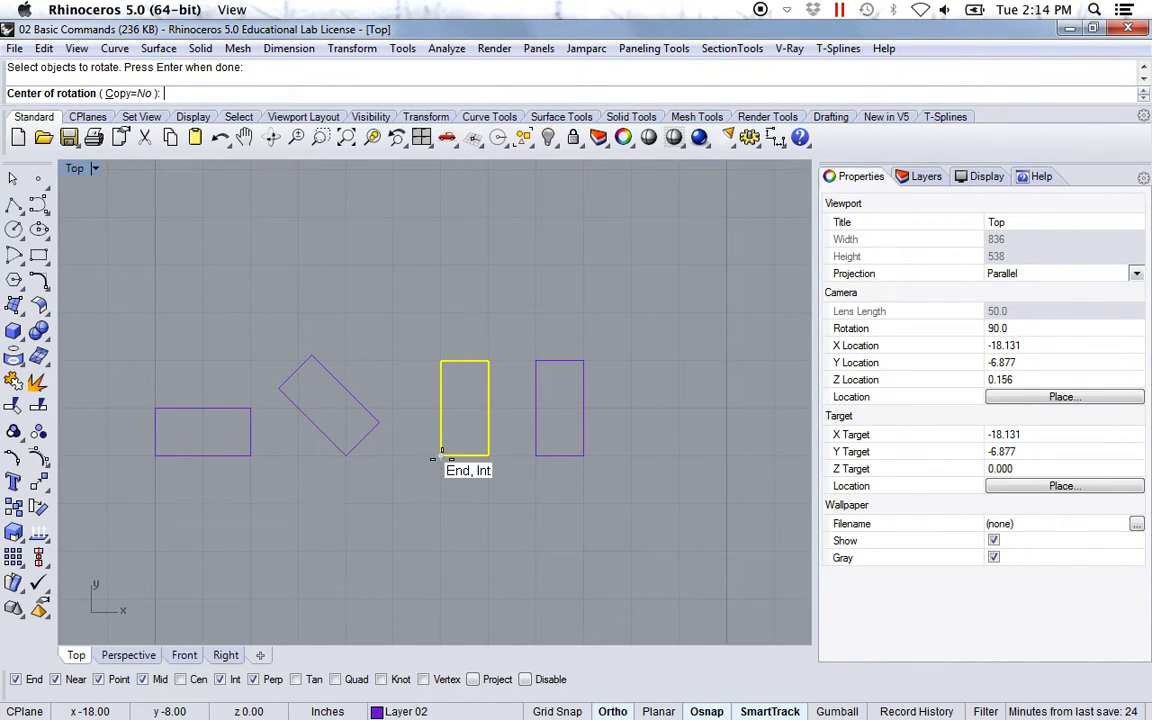
pyautogui.click(441, 456)
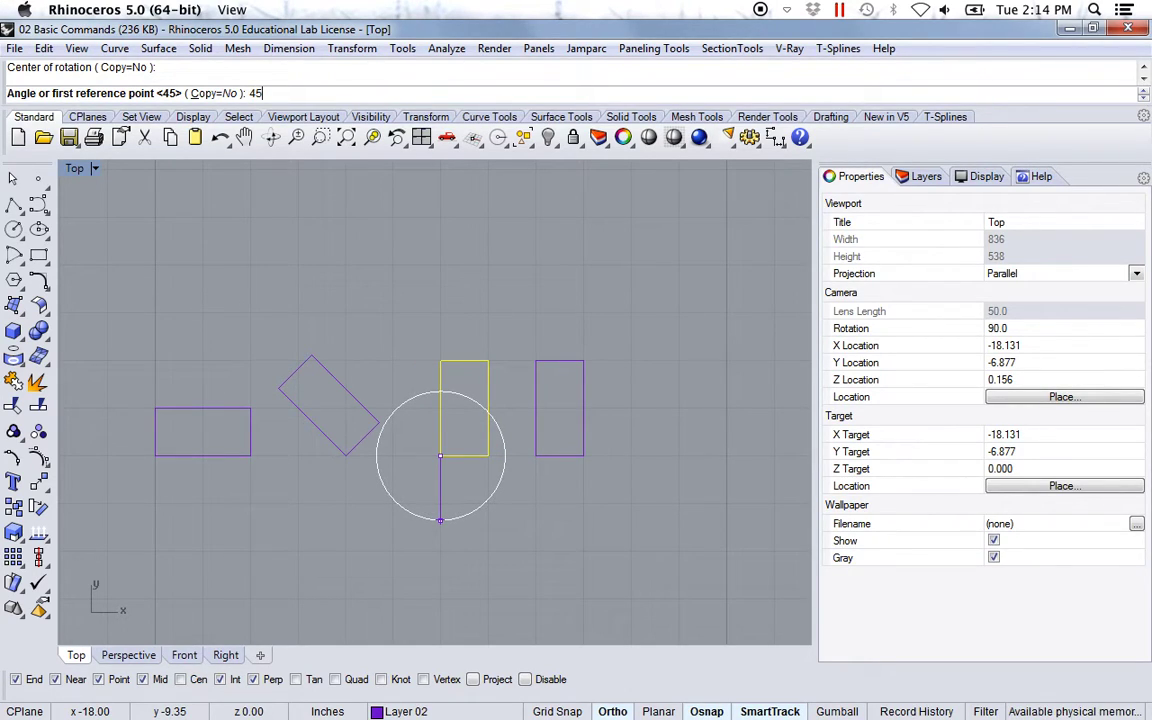
pyautogui.write('45')
pyautogui.press('Return')
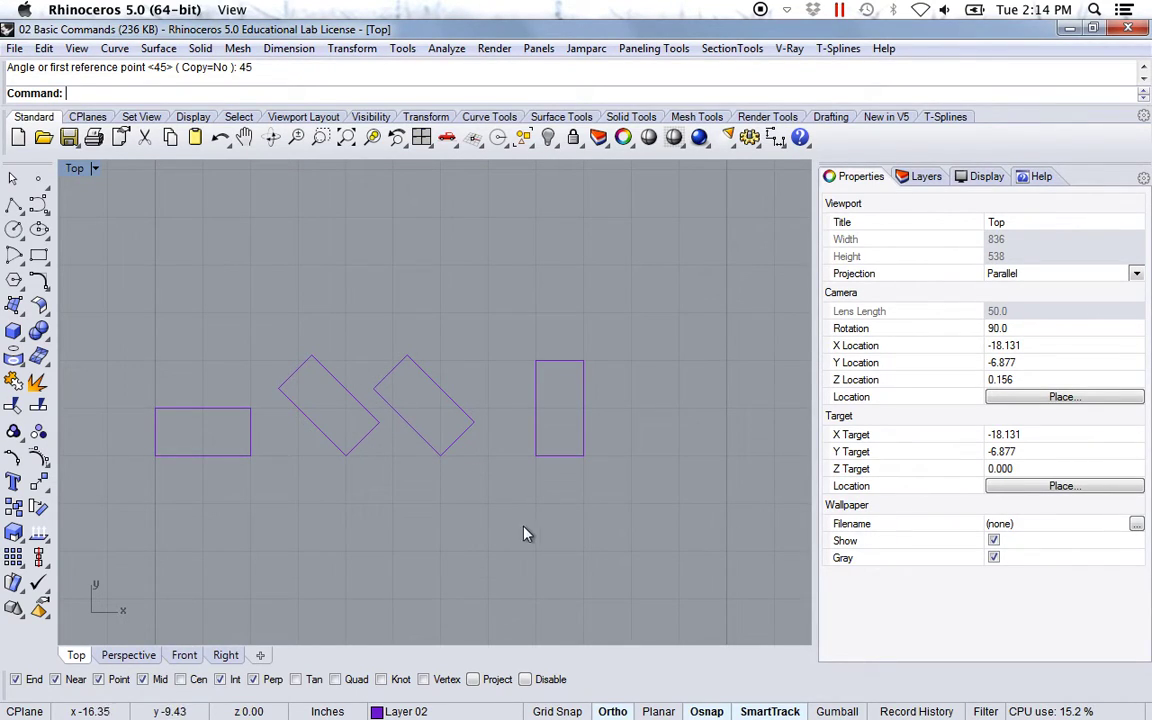
# Rotate the rightmost rectangle about its lower-left corner until its upper-left corner meets the neighbouring tilted rectangle's edge at their intersection
pyautogui.moveTo(607, 504); pyautogui.dragTo(500, 442)
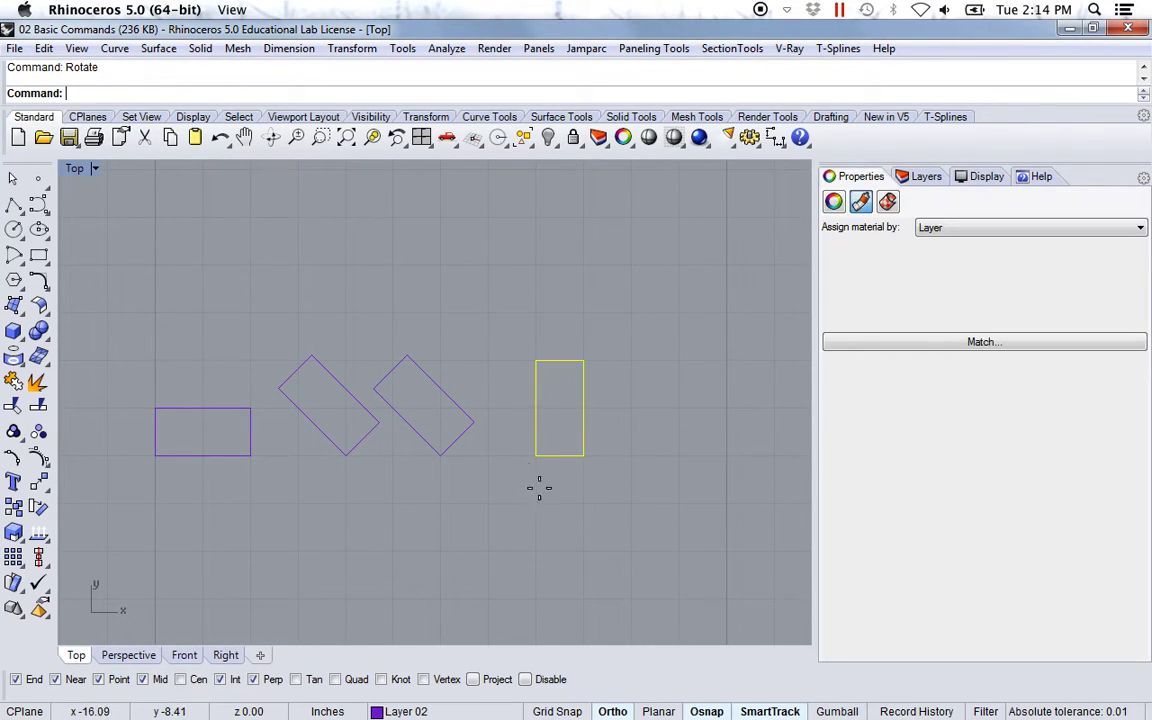
pyautogui.press('Return')
pyautogui.click(536, 455)
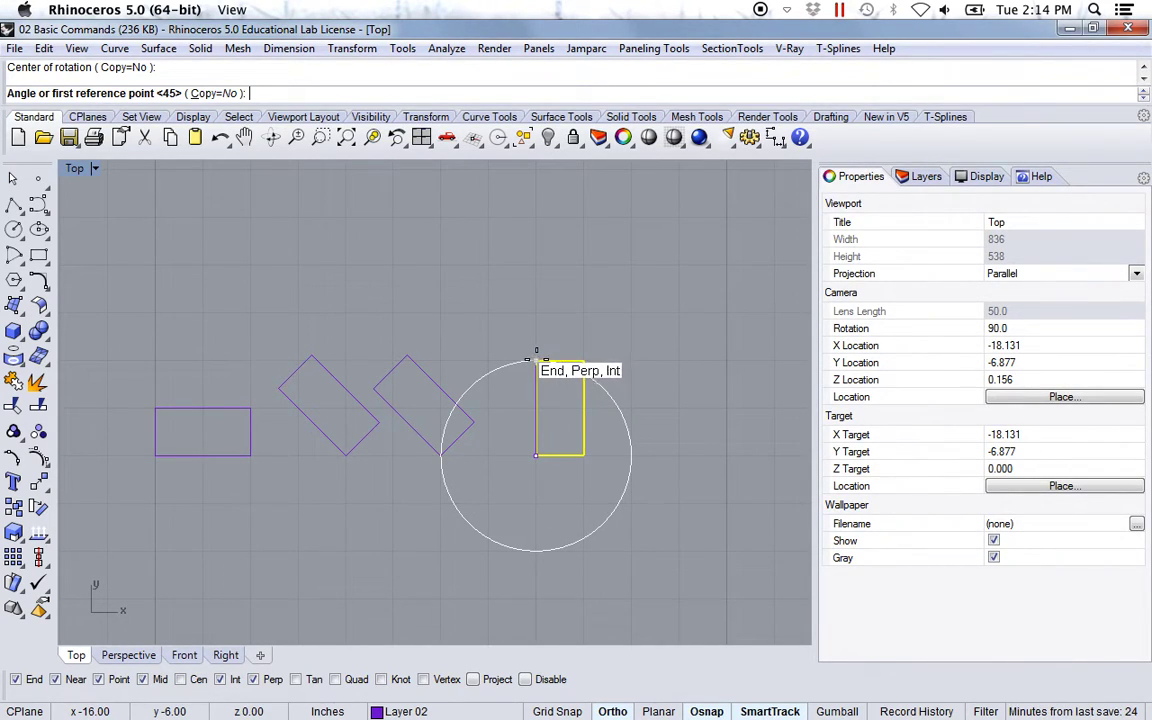
pyautogui.click(537, 356)
pyautogui.scroll(-1, 465, 400)
pyautogui.scroll(10, 458, 403)
pyautogui.scroll(3, 457, 378)
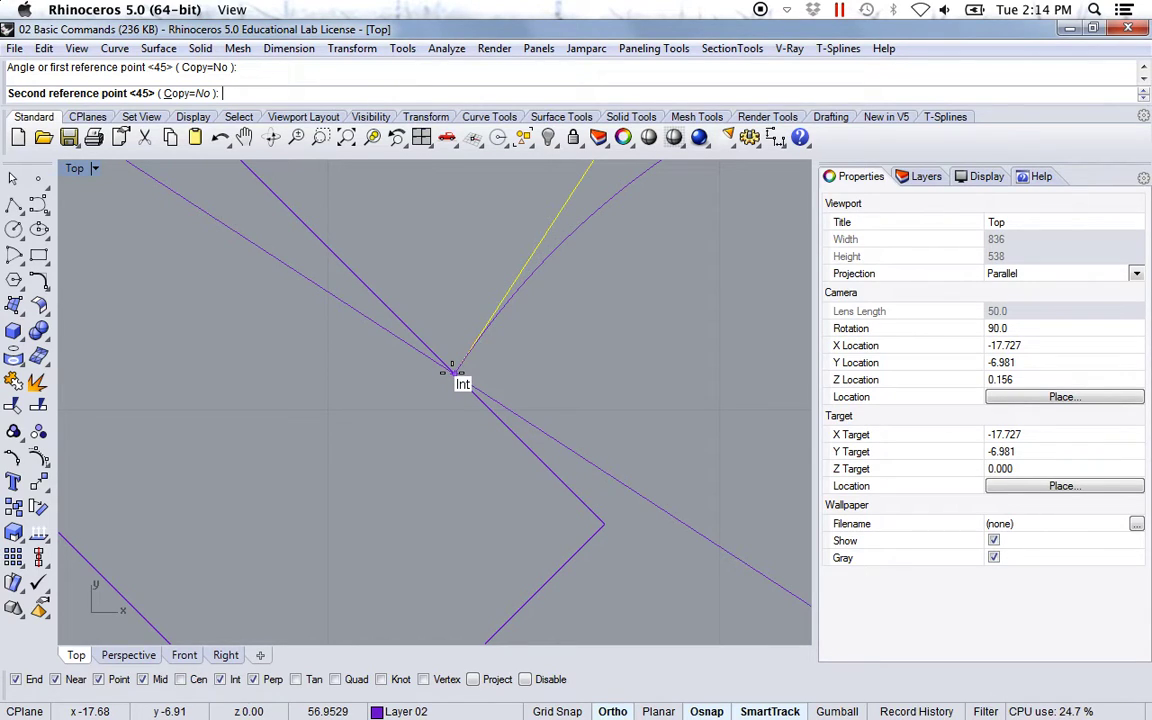
pyautogui.click(452, 372)
pyautogui.scroll(-5, 406, 437)
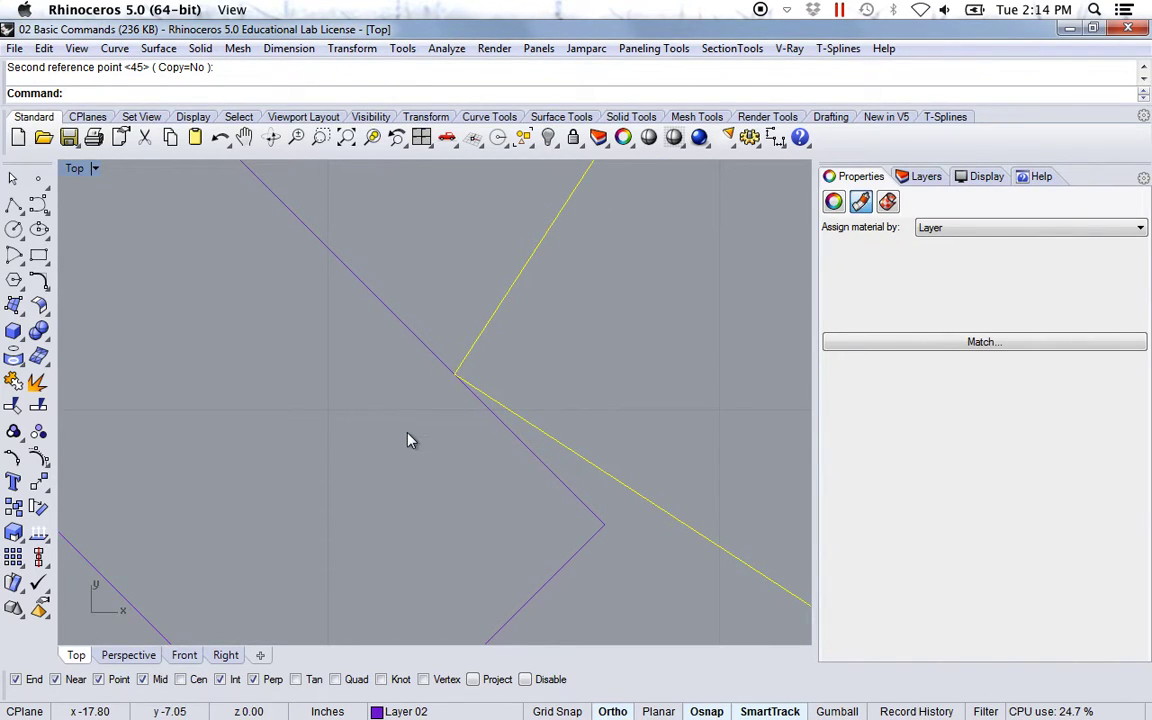
pyautogui.click(443, 529)
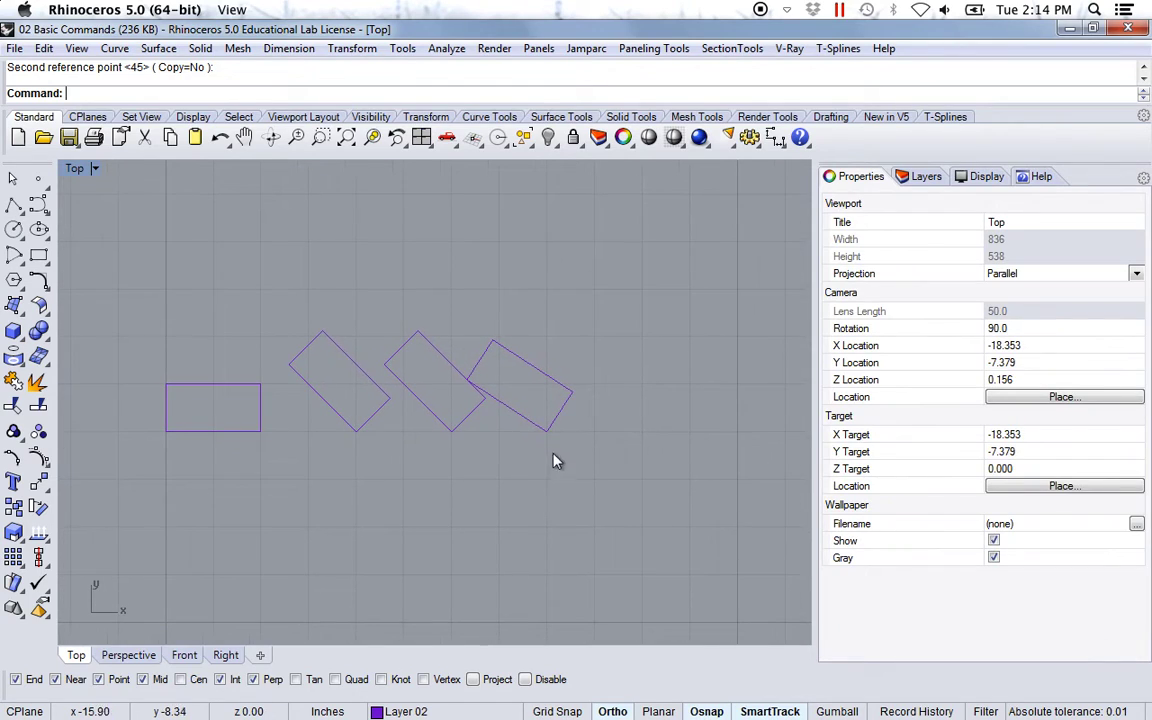
# Scale the upper stepped outline of the Scale figure by a factor of 2 from its lower-left corner
pyautogui.scroll(-4, 503, 475)
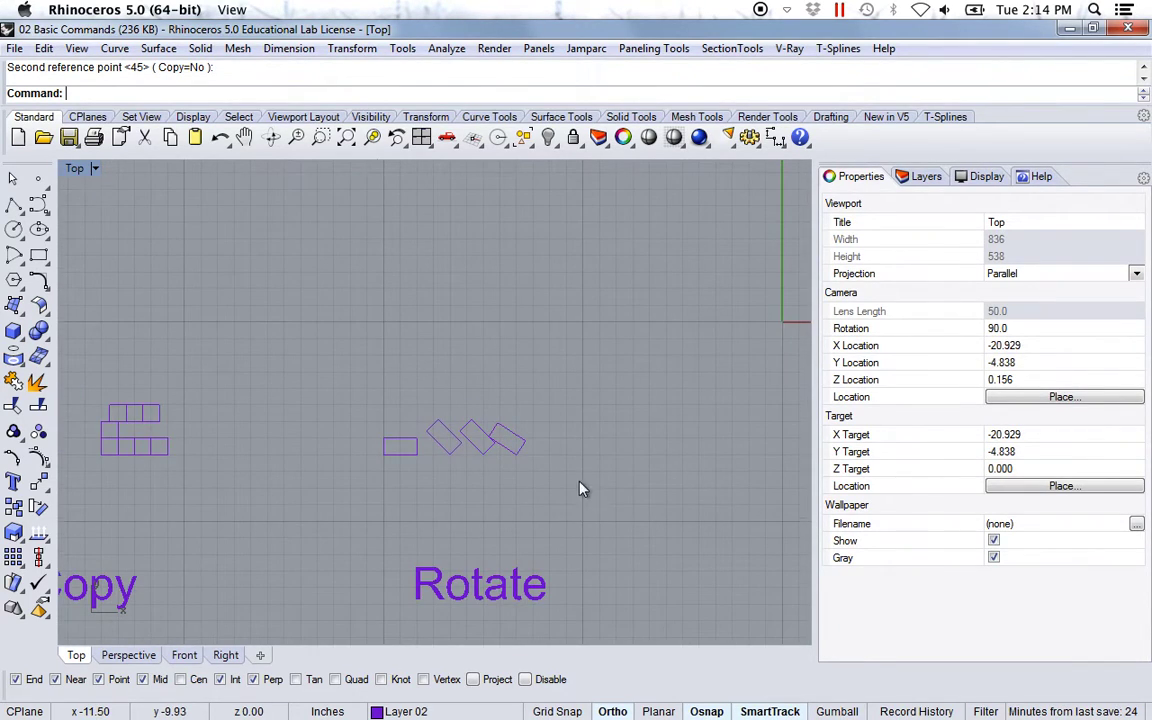
pyautogui.moveTo(586, 491); pyautogui.dragTo(512, 460, button='right')
pyautogui.moveTo(589, 455); pyautogui.dragTo(334, 424, button='right')
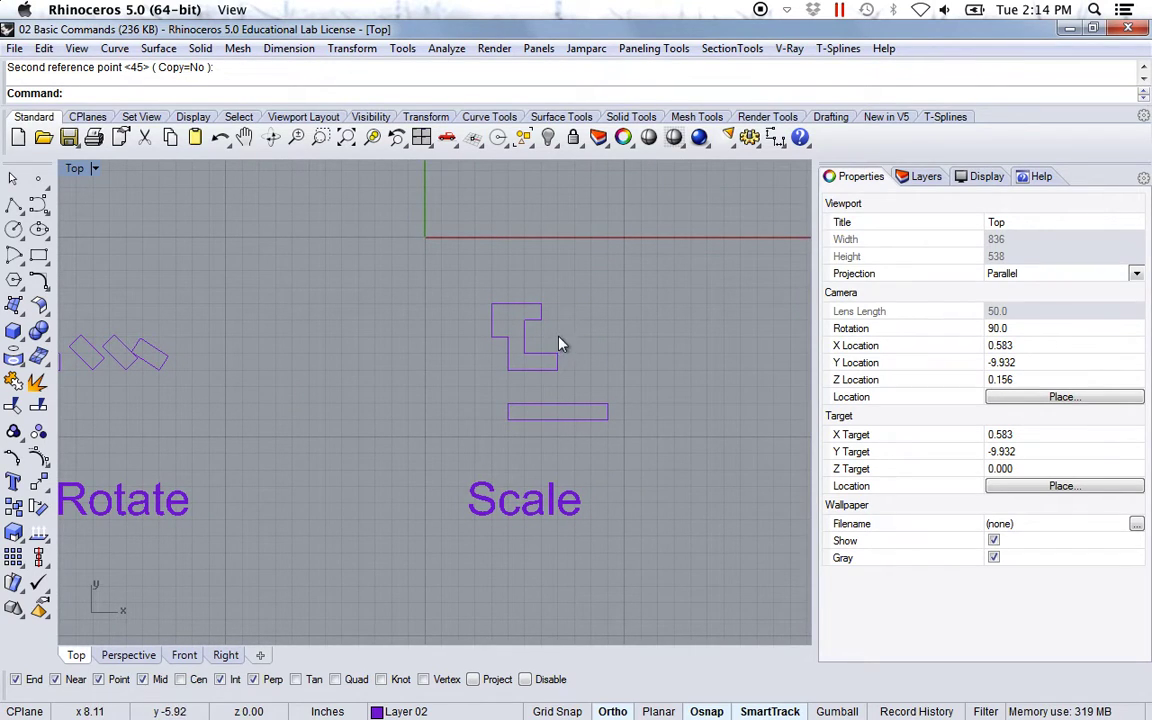
pyautogui.moveTo(552, 347); pyautogui.dragTo(471, 374, button='right')
pyautogui.scroll(4, 471, 374)
pyautogui.scroll(-3, 479, 371)
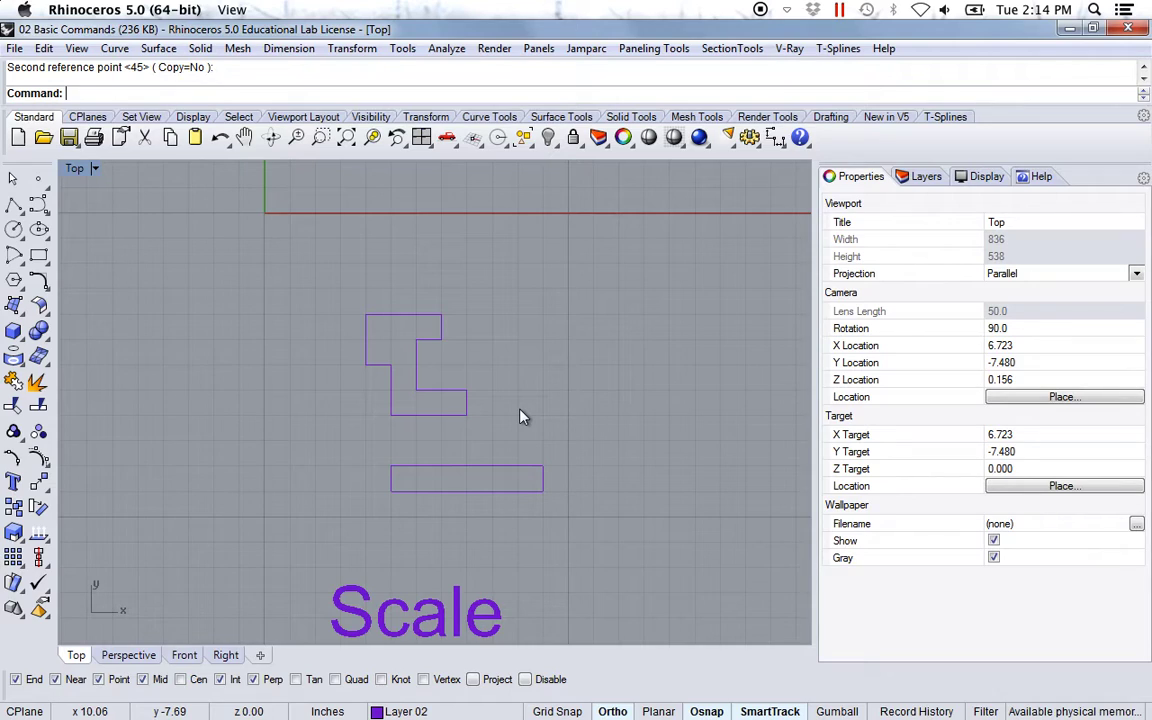
pyautogui.write('cale')
pyautogui.press('Return')
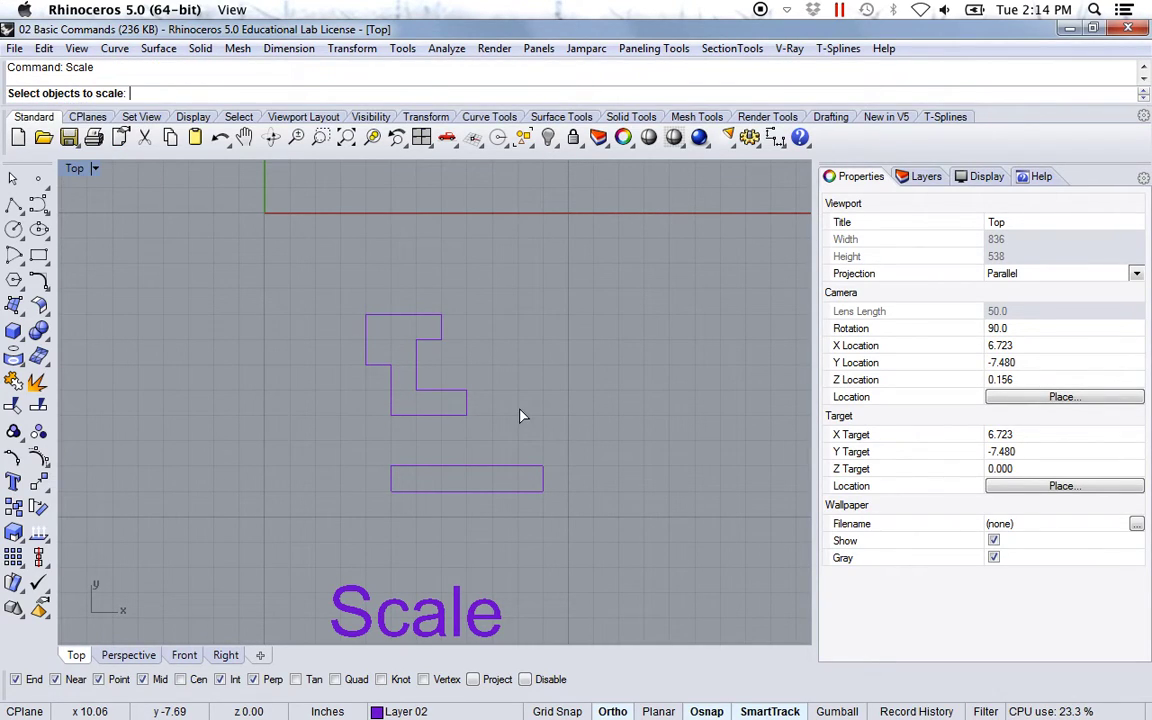
pyautogui.click(451, 416)
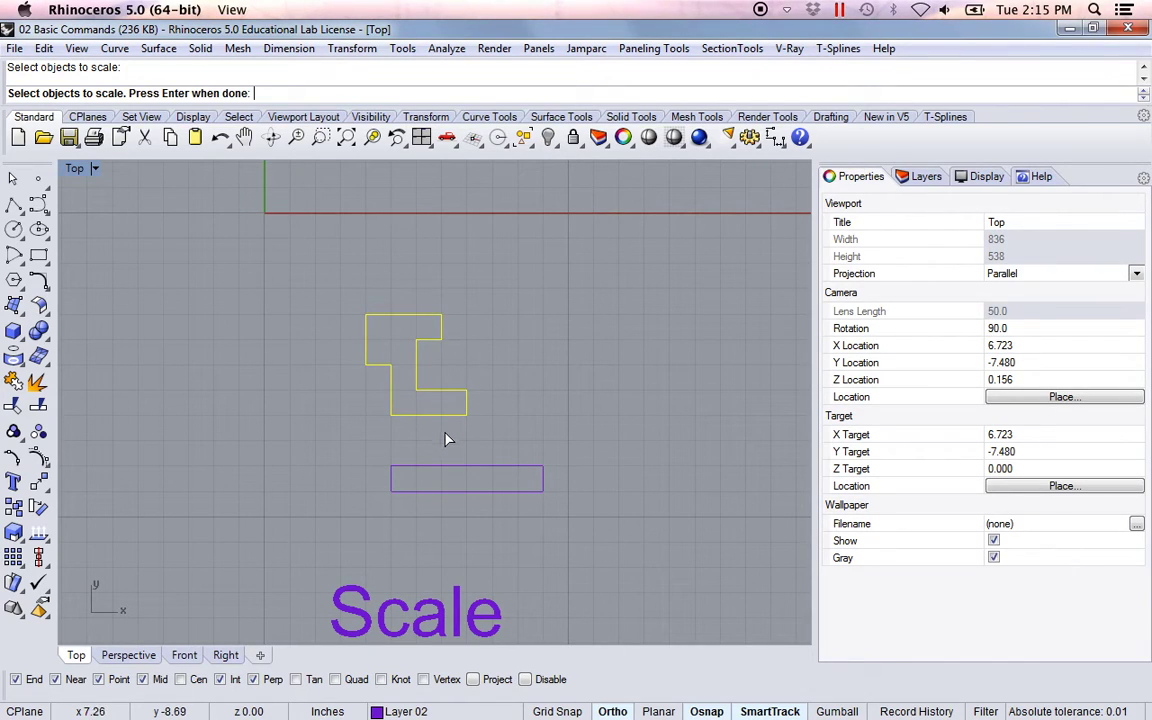
pyautogui.press('Return')
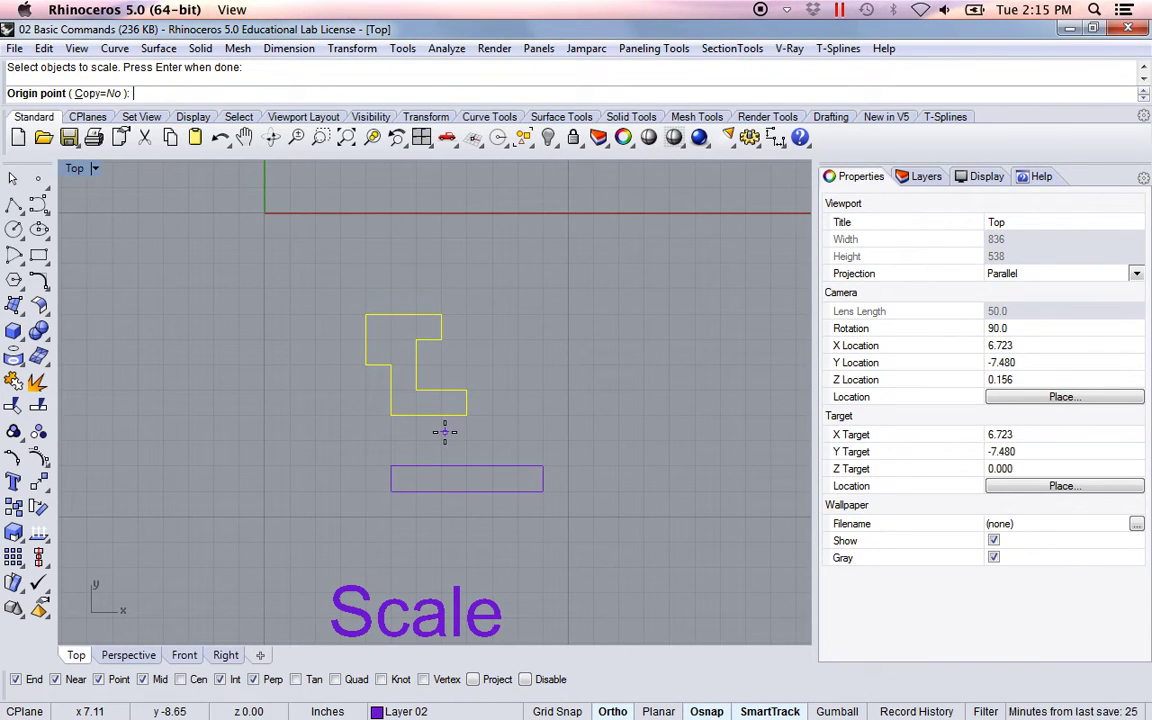
pyautogui.click(391, 419)
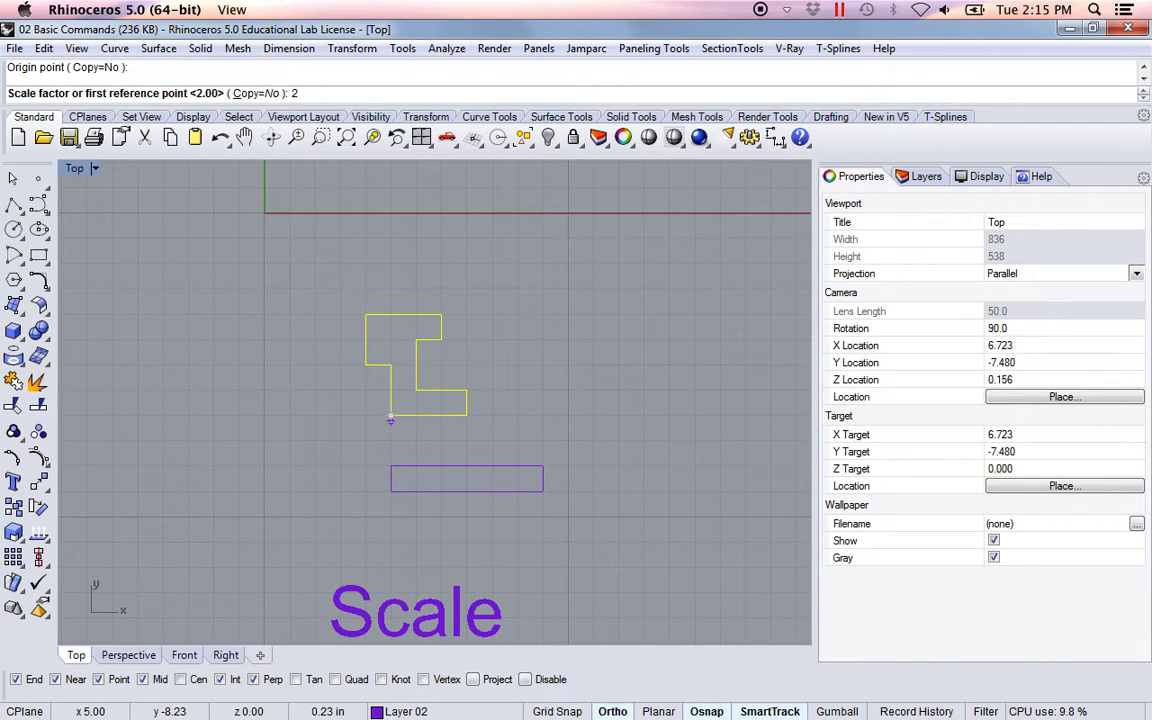
pyautogui.press('Return')
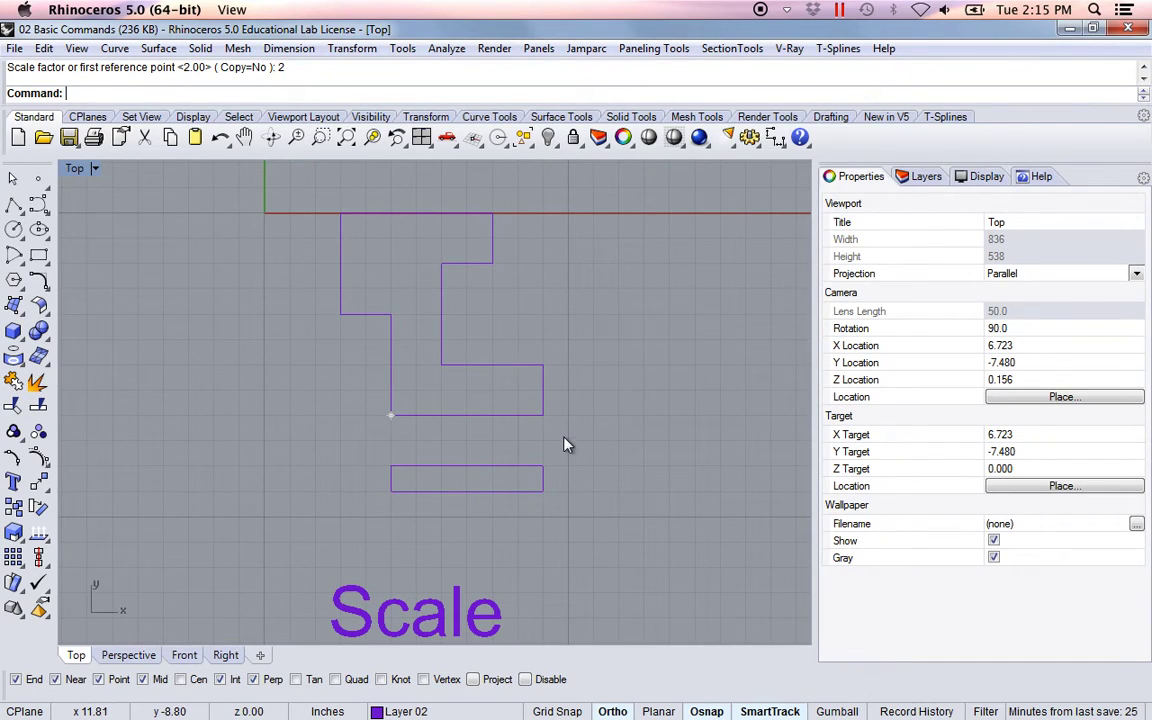
# Scale the enlarged stepped outline by a factor of 0.5 from its lower-left corner
pyautogui.press('Return')
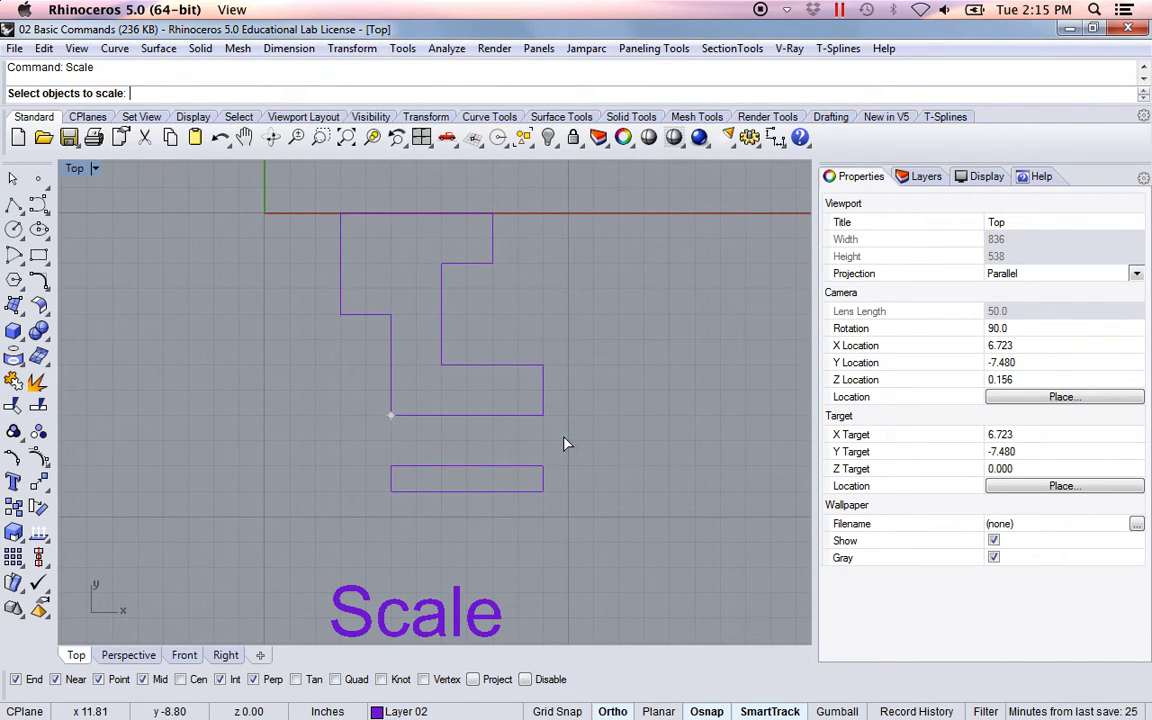
pyautogui.click(450, 416)
pyautogui.press('Return')
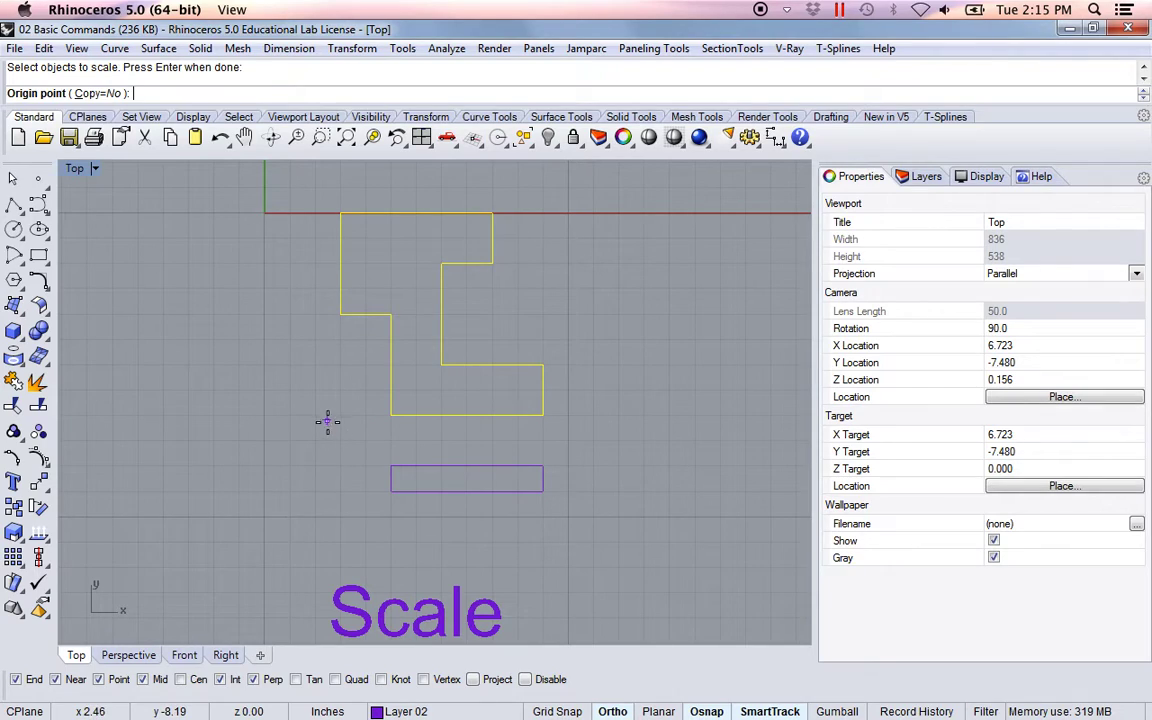
pyautogui.click(388, 416)
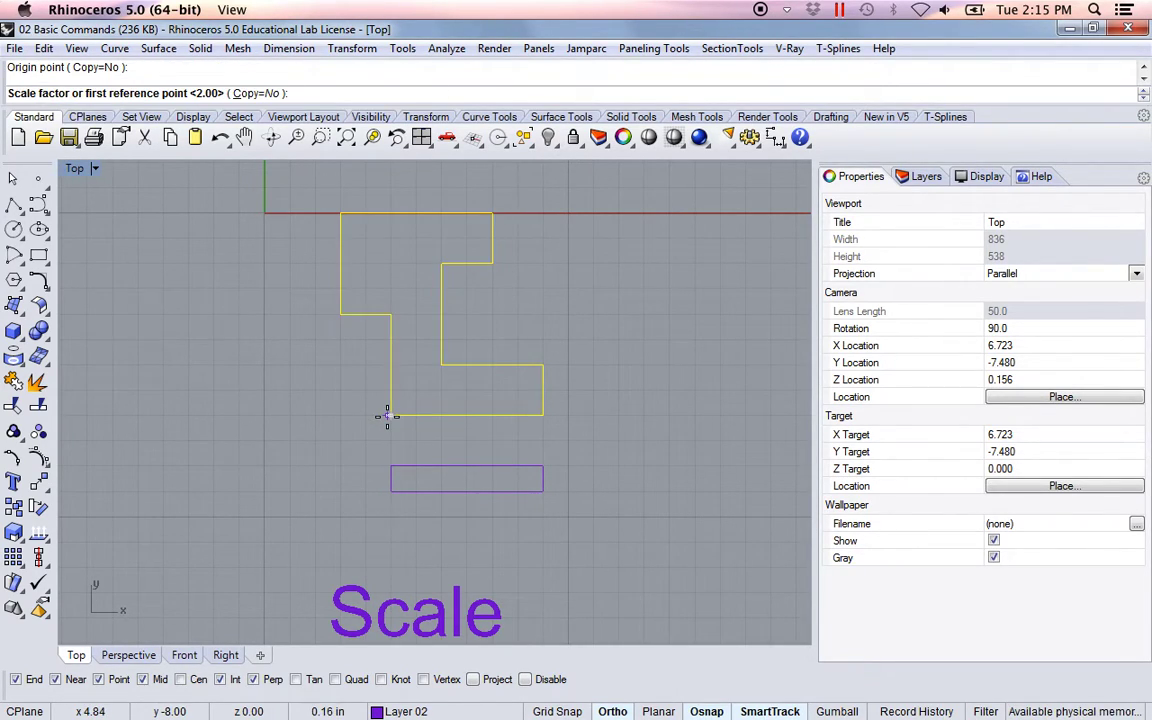
pyautogui.write('.5')
pyautogui.press('Return')
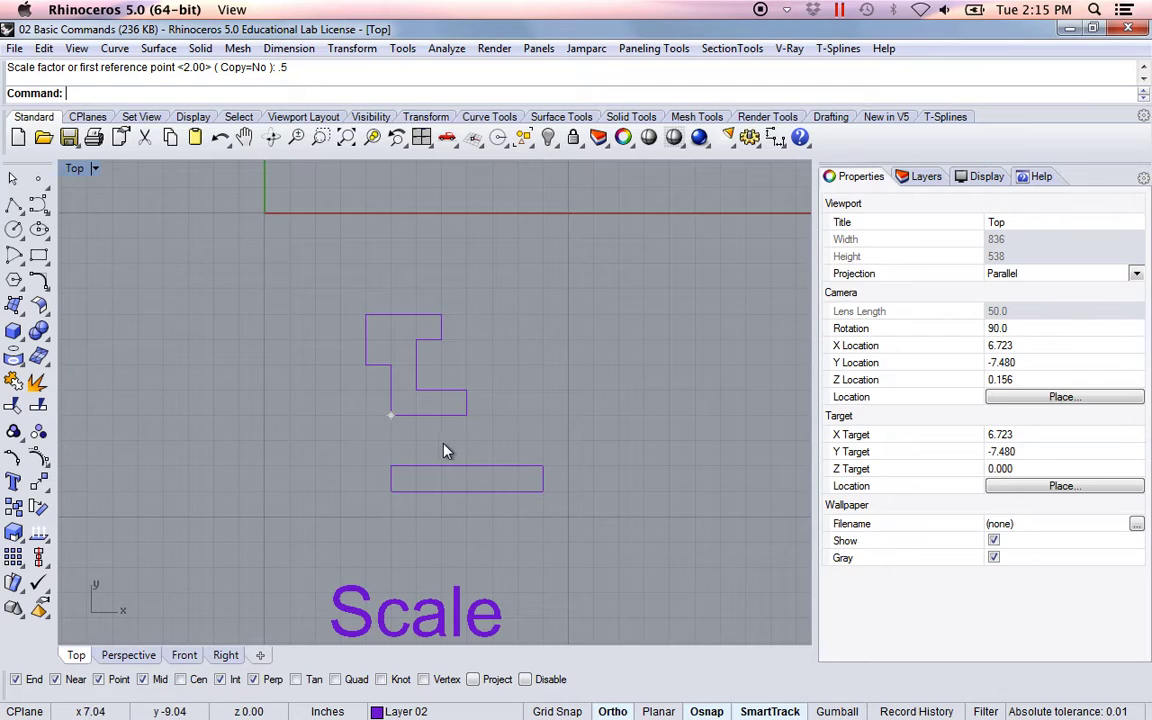
# Move the long rectangle up by its upper-left corner onto the lower-left corner of the stepped outline
pyautogui.scroll(4, 445, 450)
pyautogui.moveTo(429, 432); pyautogui.dragTo(398, 429, button='right')
pyautogui.scroll(-2, 414, 440)
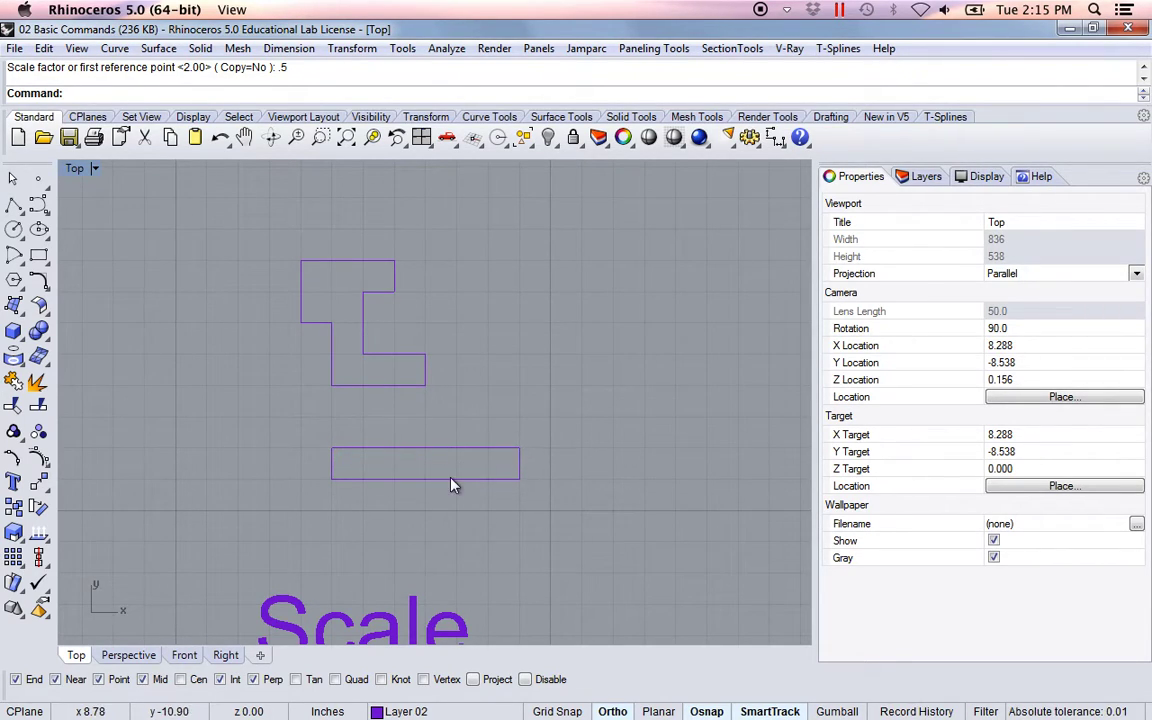
pyautogui.scroll(2, 349, 474)
pyautogui.moveTo(368, 468); pyautogui.dragTo(345, 476, button='right')
pyautogui.moveTo(345, 476); pyautogui.dragTo(280, 443)
pyautogui.write('m')
pyautogui.press('Return')
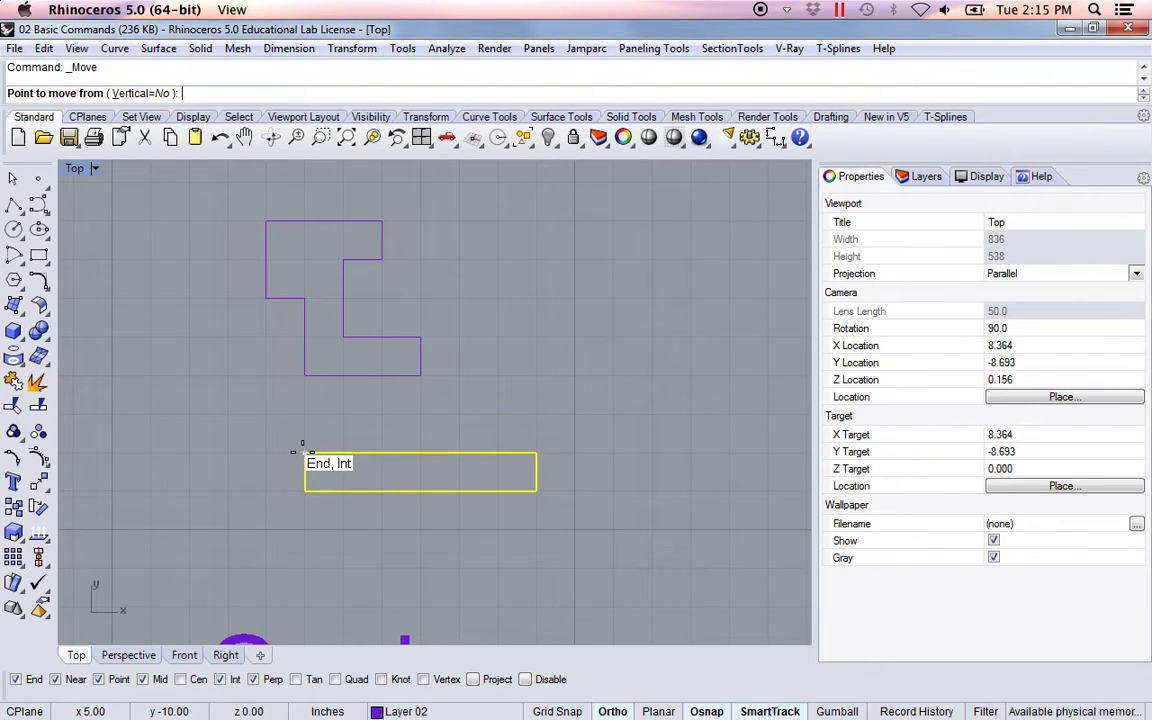
pyautogui.click(305, 453)
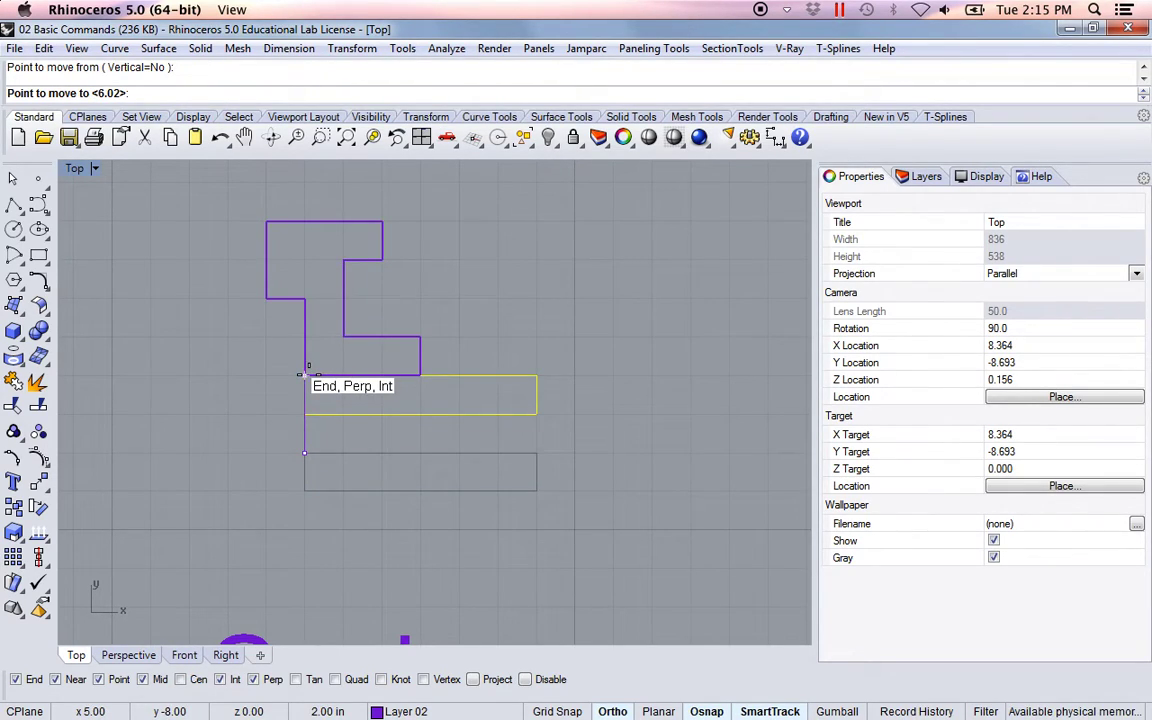
pyautogui.click(305, 376)
pyautogui.press('Escape')
pyautogui.moveTo(388, 463); pyautogui.dragTo(369, 495, button='right')
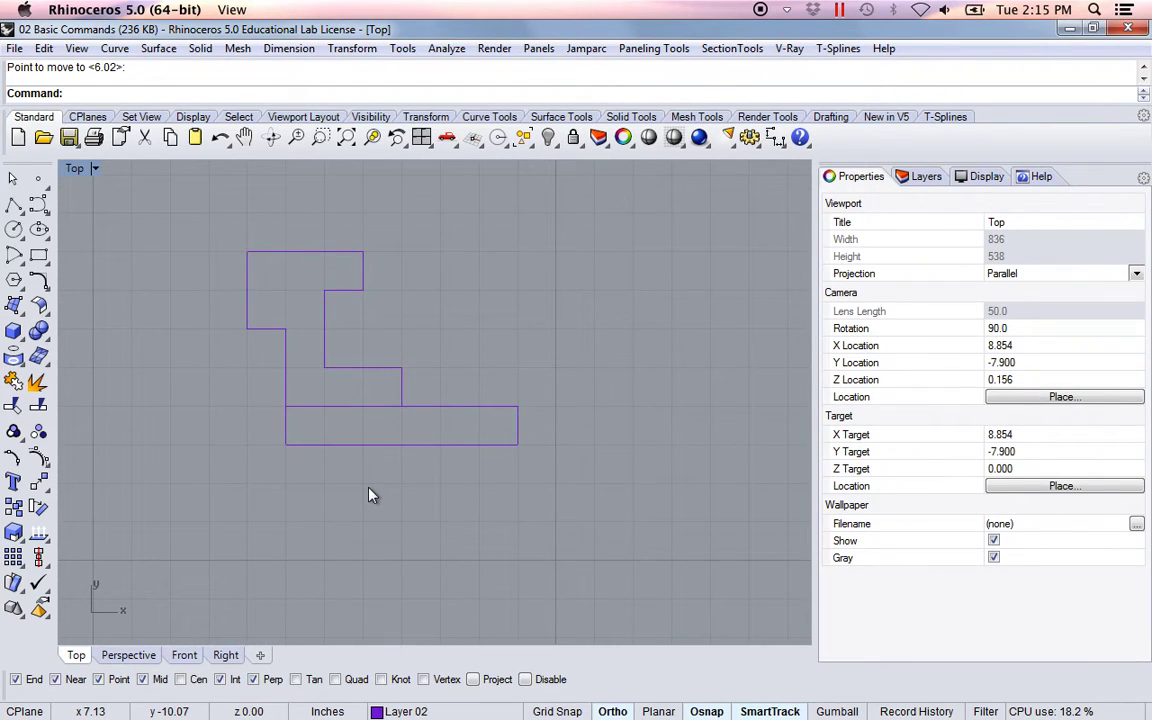
# Scale the stepped outline from its lower-left corner until its base edge matches the full width of the rectangle beneath it
pyautogui.write('Scale')
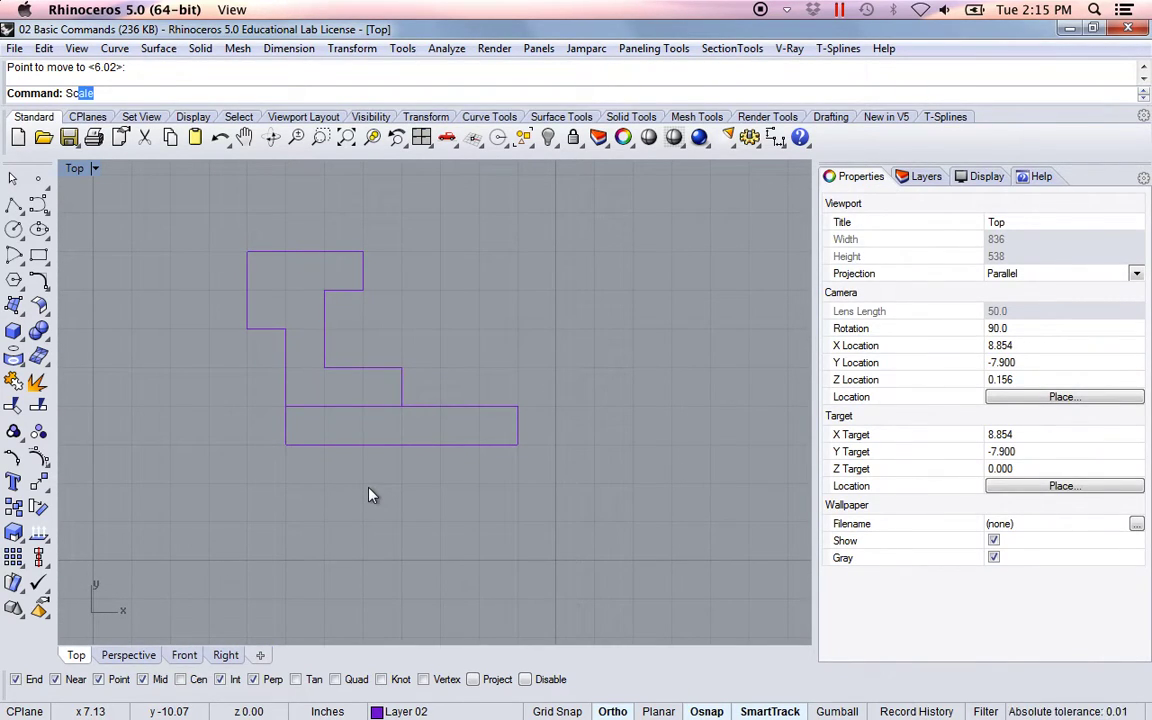
pyautogui.press('Return')
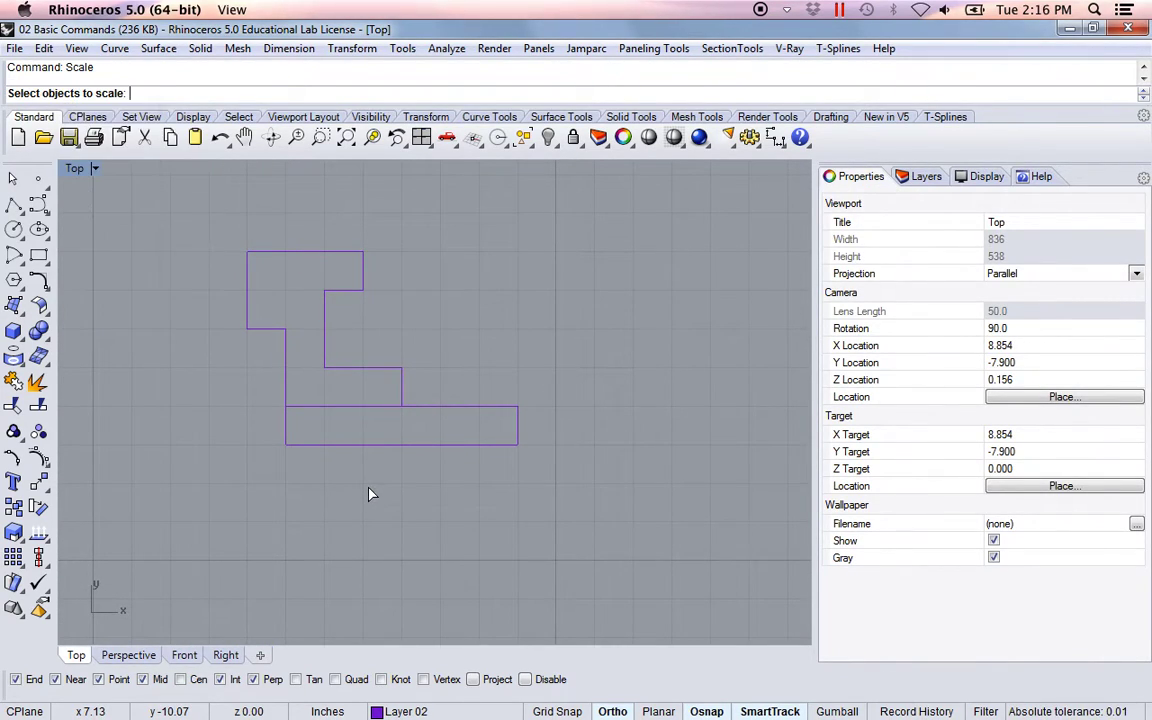
pyautogui.click(347, 370)
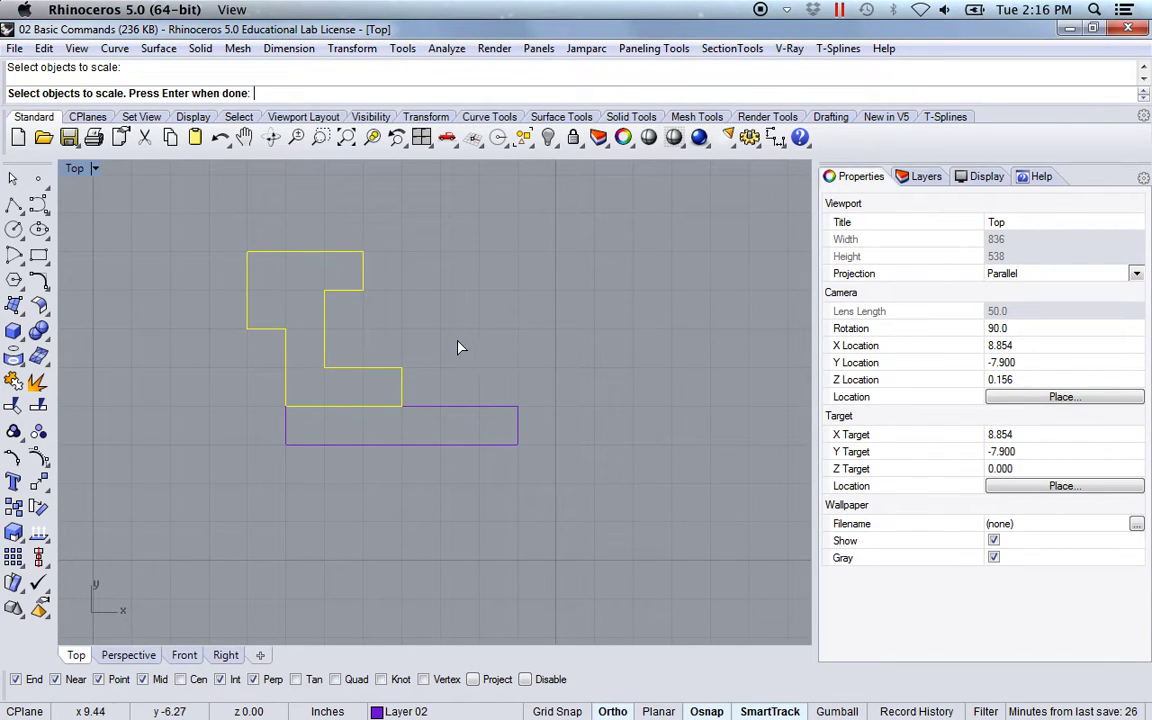
pyautogui.press('Return')
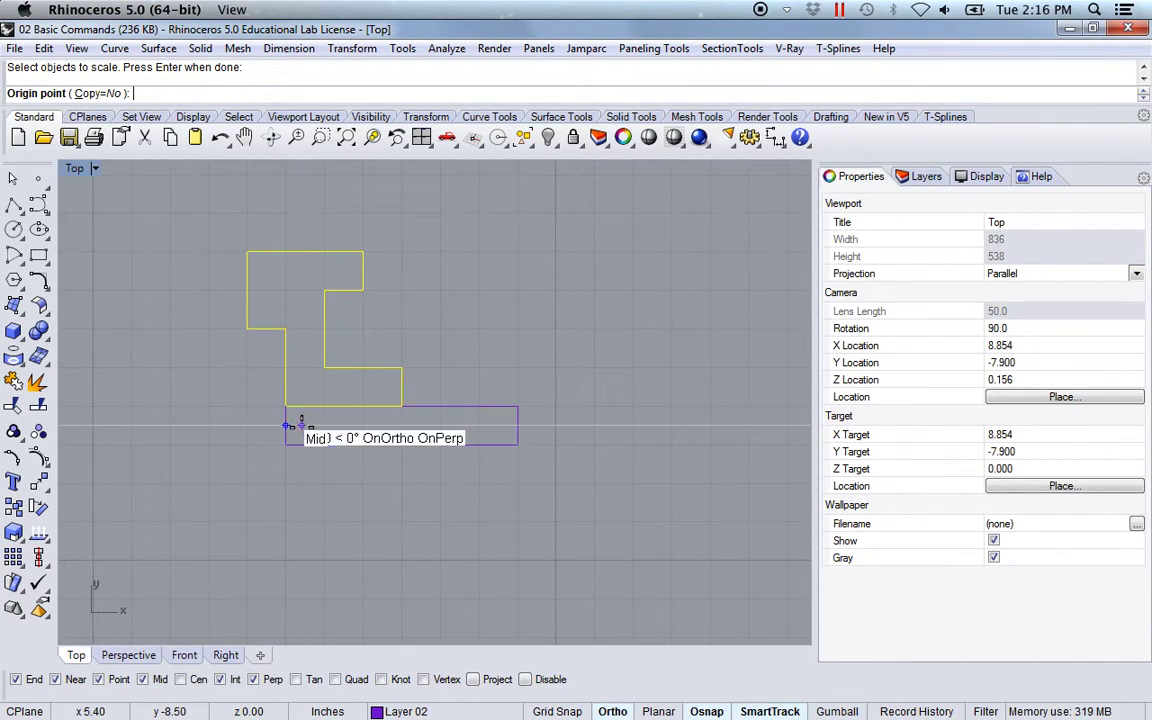
pyautogui.scroll(-1, 342, 501)
pyautogui.scroll(1, 342, 501)
pyautogui.moveTo(357, 496); pyautogui.dragTo(339, 524, button='right')
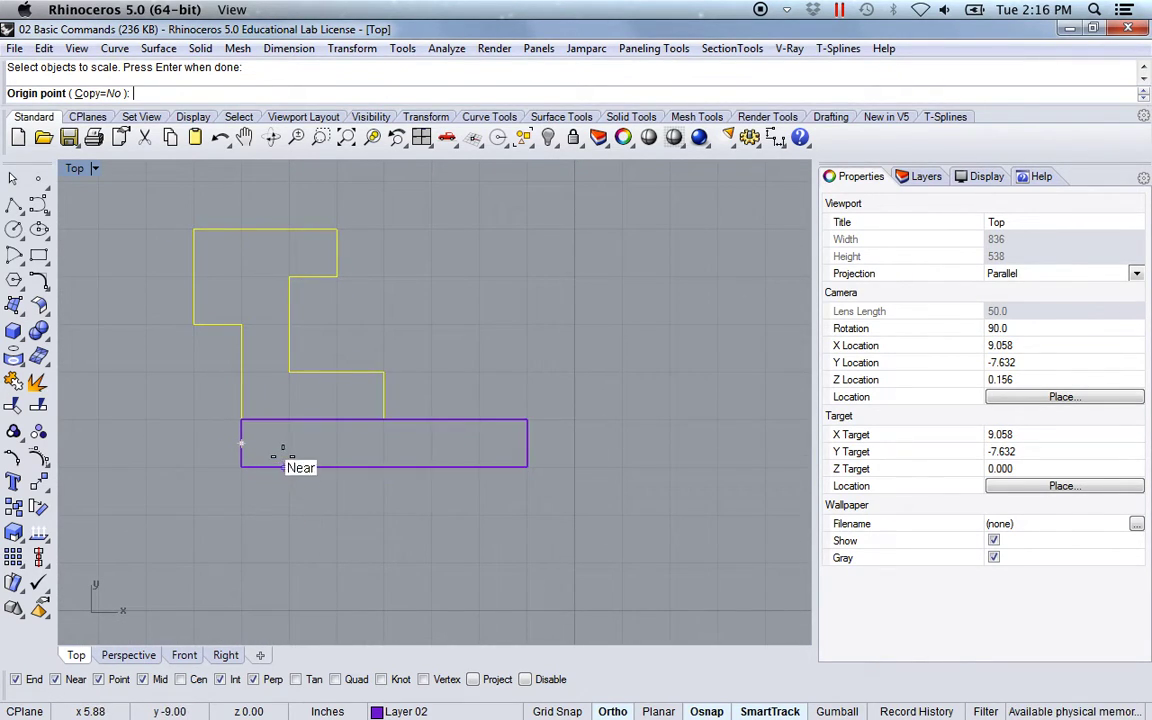
pyautogui.click(240, 420)
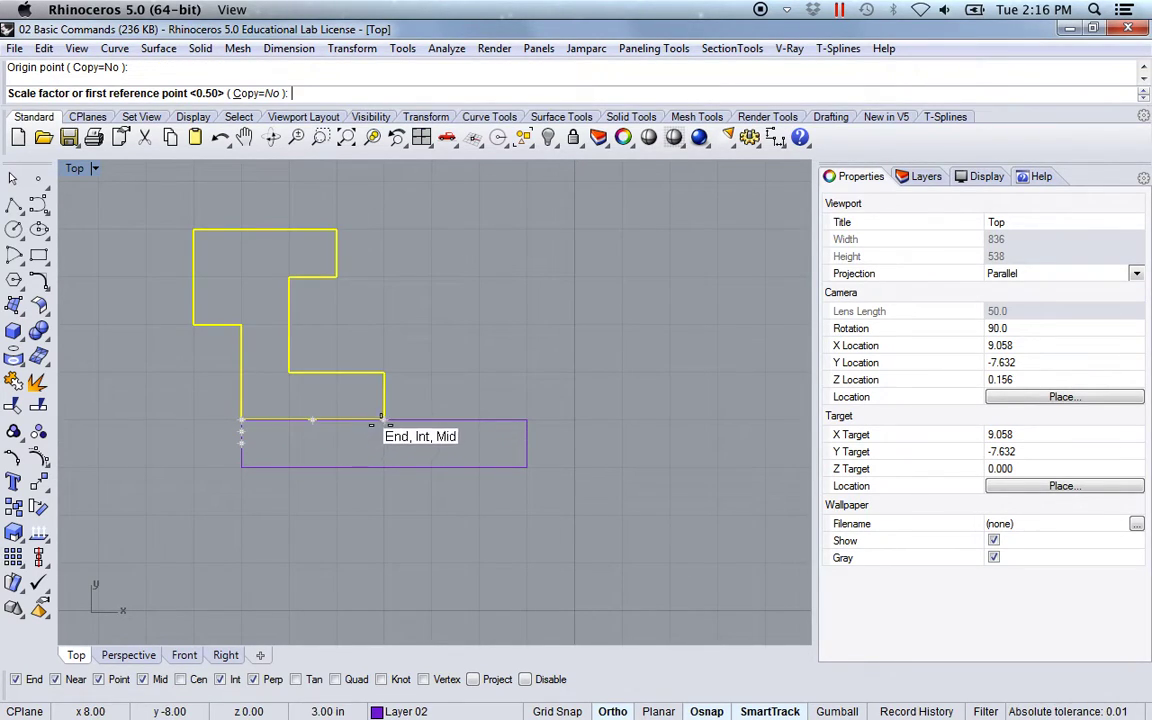
pyautogui.click(383, 420)
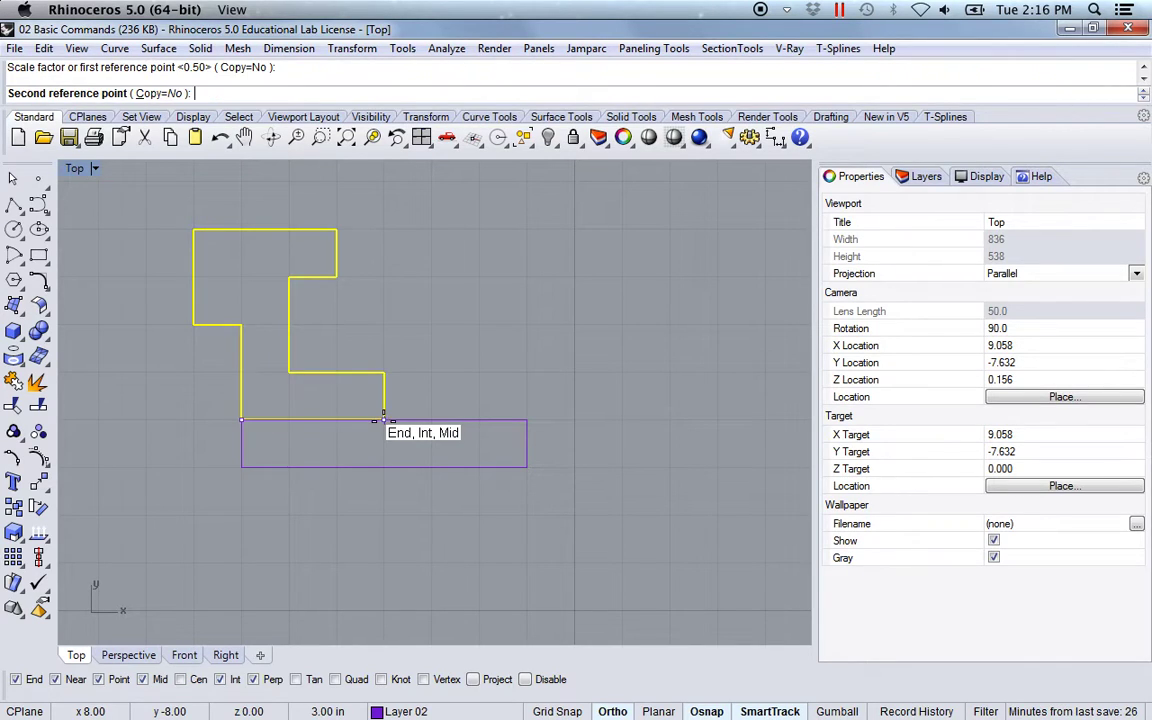
pyautogui.click(524, 420)
pyautogui.scroll(-5, 589, 476)
pyautogui.hscroll(3, 638, 500)
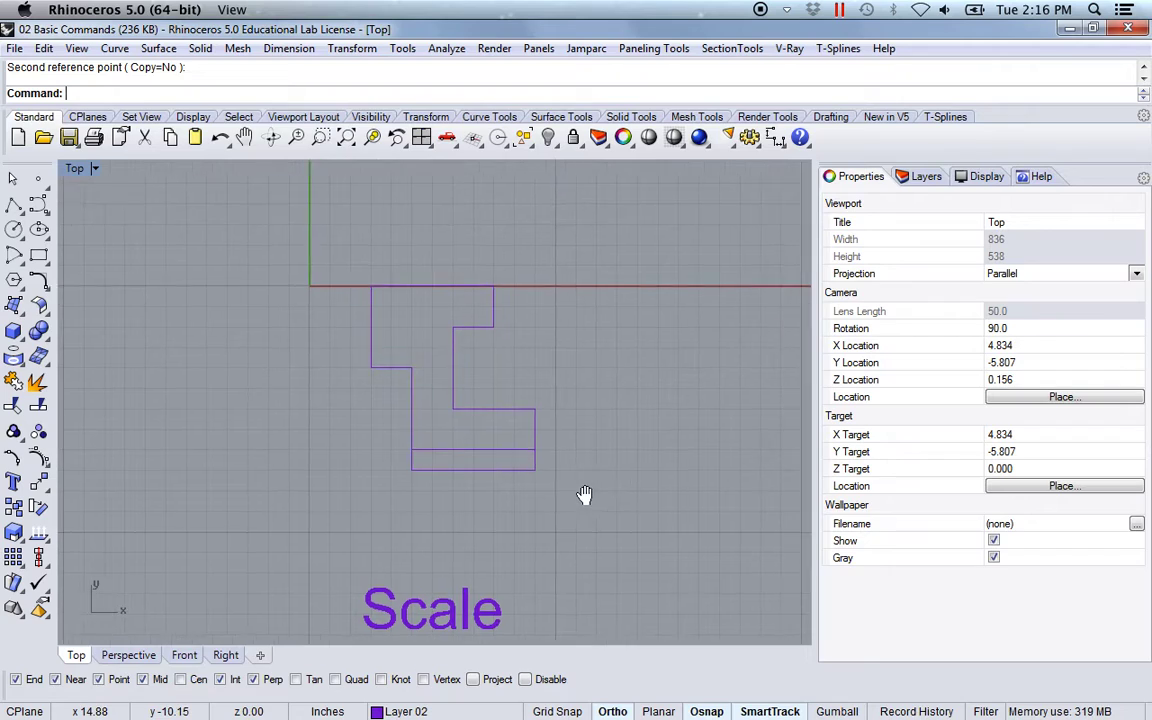
pyautogui.click(433, 469)
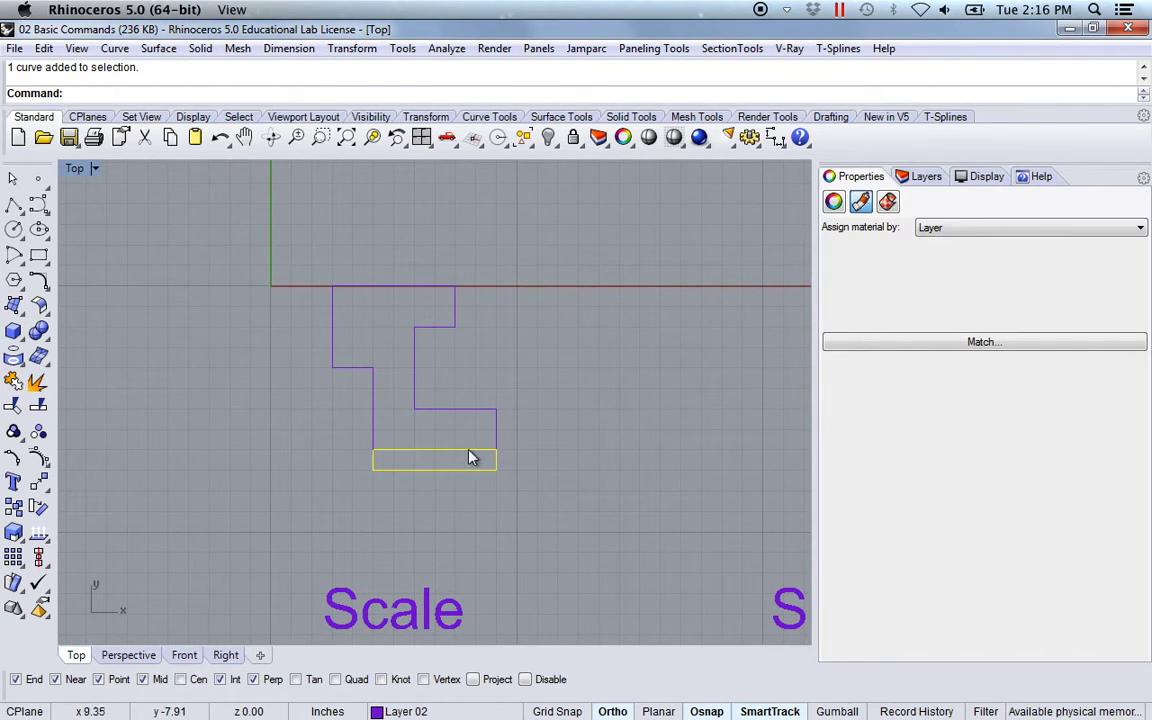
pyautogui.click(588, 537)
# Try stretching the Scale 1D outline upward with Scale1D from its lower-left corner until its left edge is about 6 inches high
pyautogui.hscroll(-3, 588, 537)
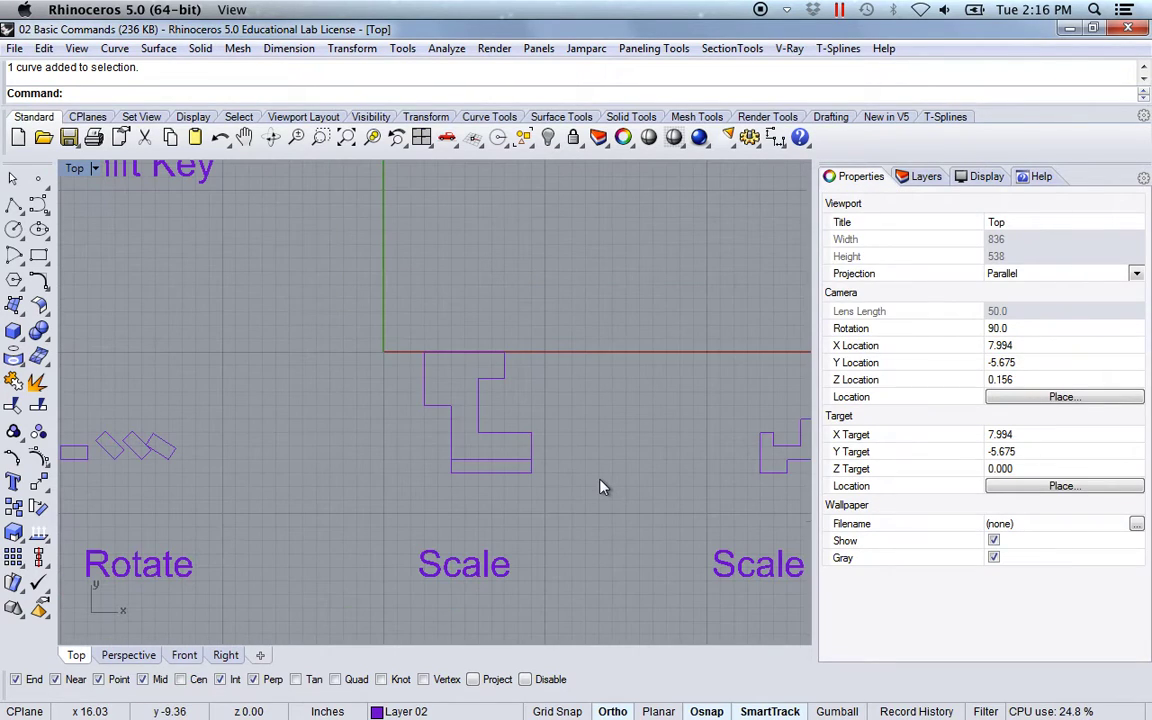
pyautogui.hscroll(8, 622, 483)
pyautogui.scroll(3, 455, 465)
pyautogui.hscroll(6, 535, 483)
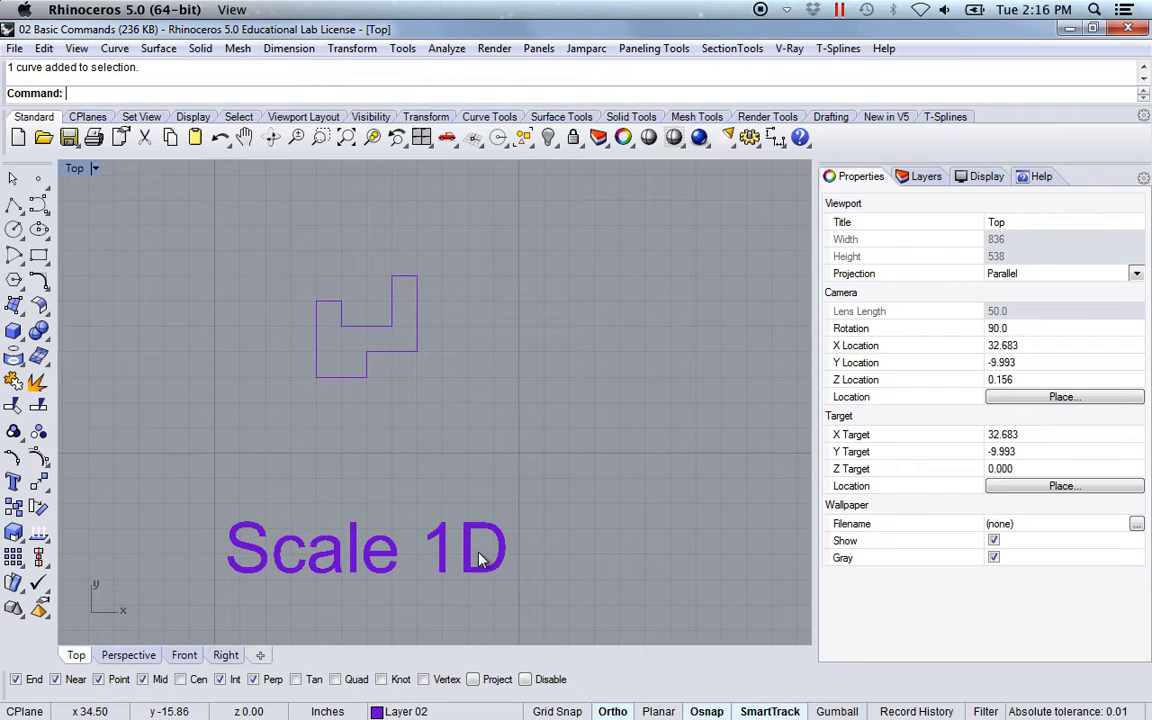
pyautogui.moveTo(431, 396); pyautogui.dragTo(440, 406, button='right')
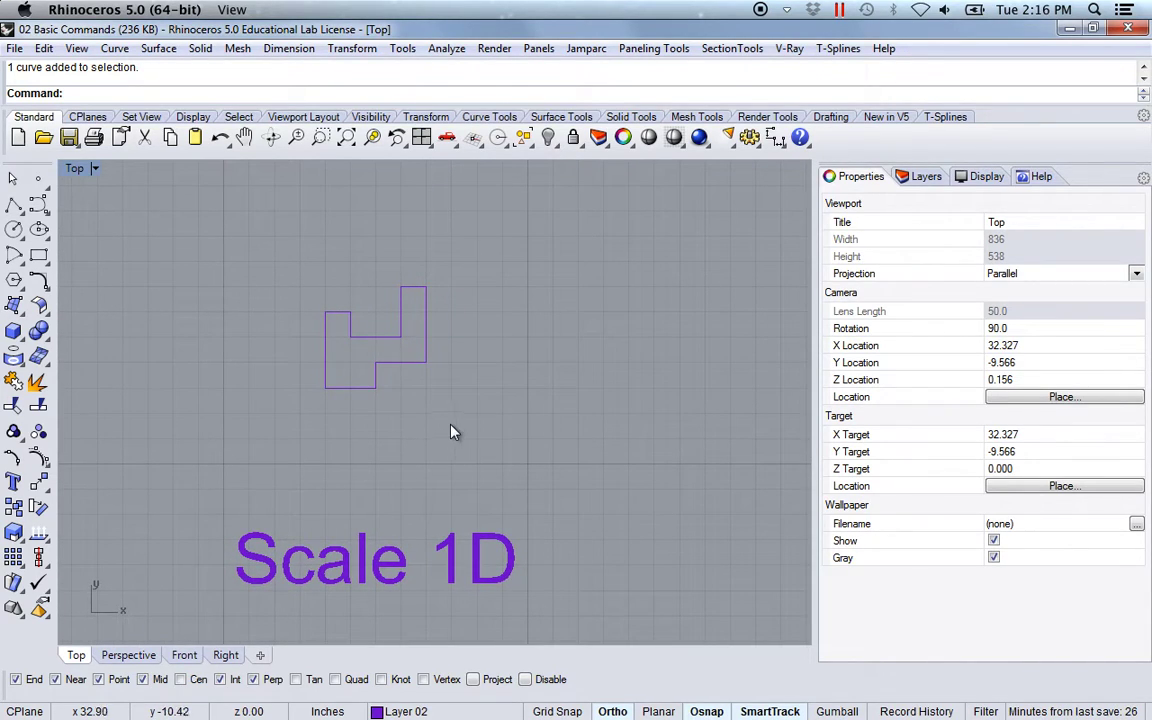
pyautogui.write('Scale')
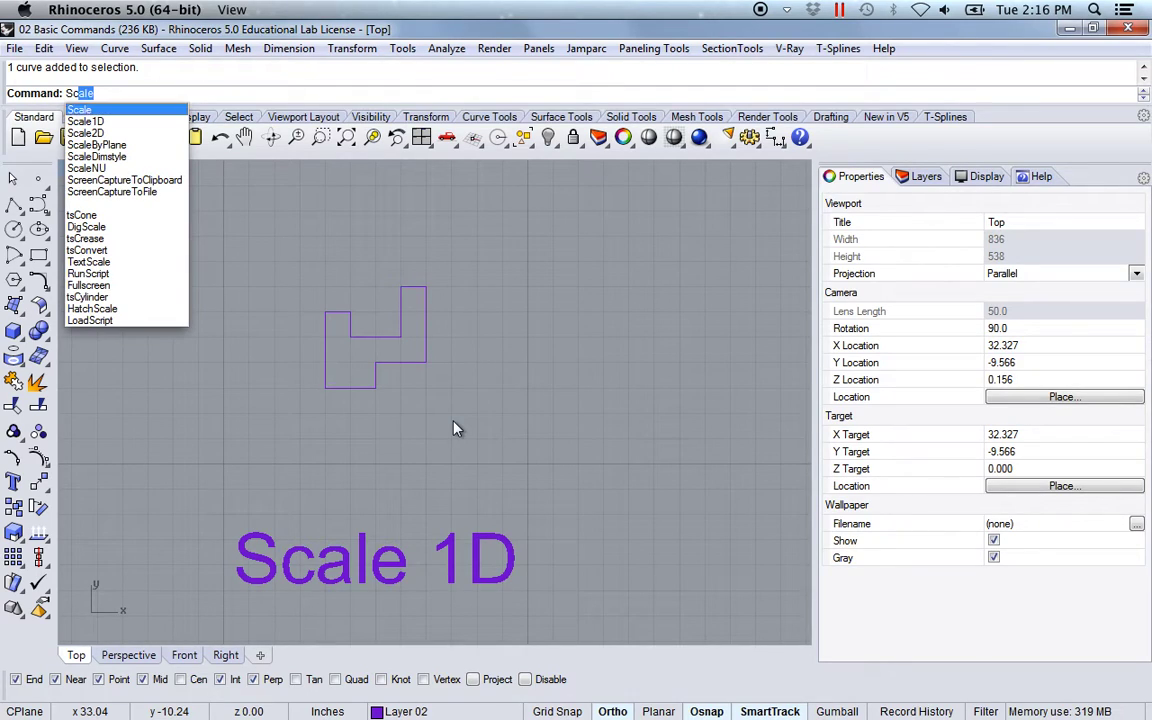
pyautogui.press('Down')
pyautogui.press('Return')
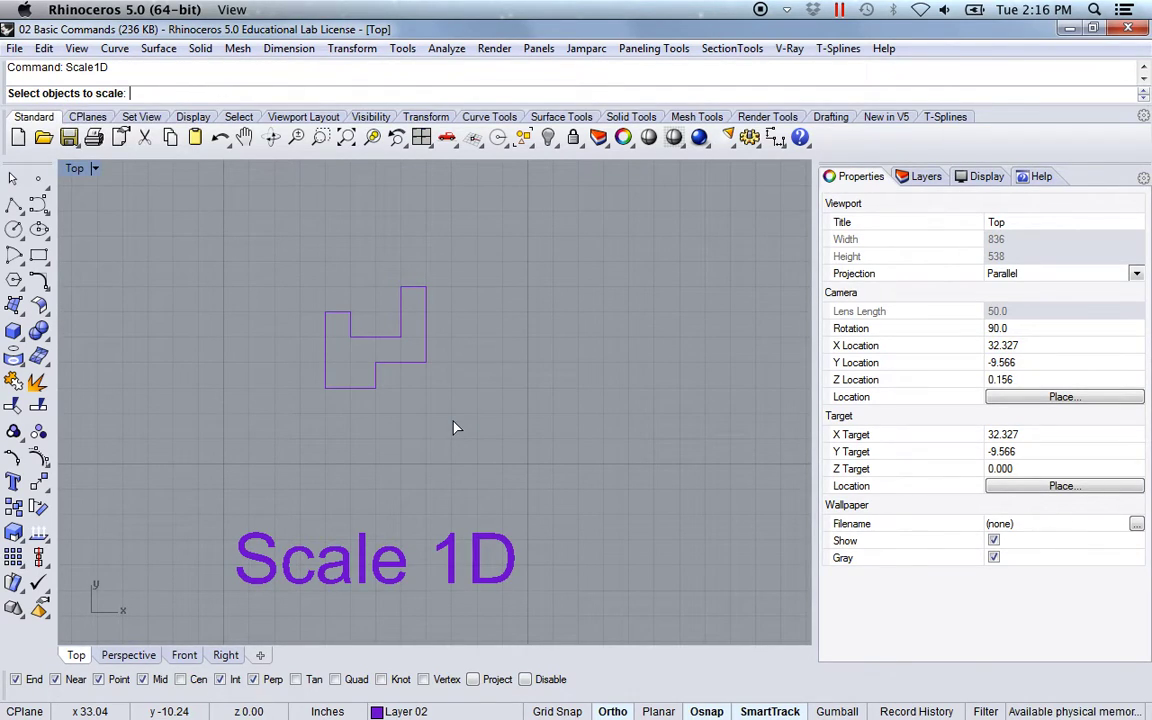
pyautogui.moveTo(460, 398); pyautogui.dragTo(293, 266)
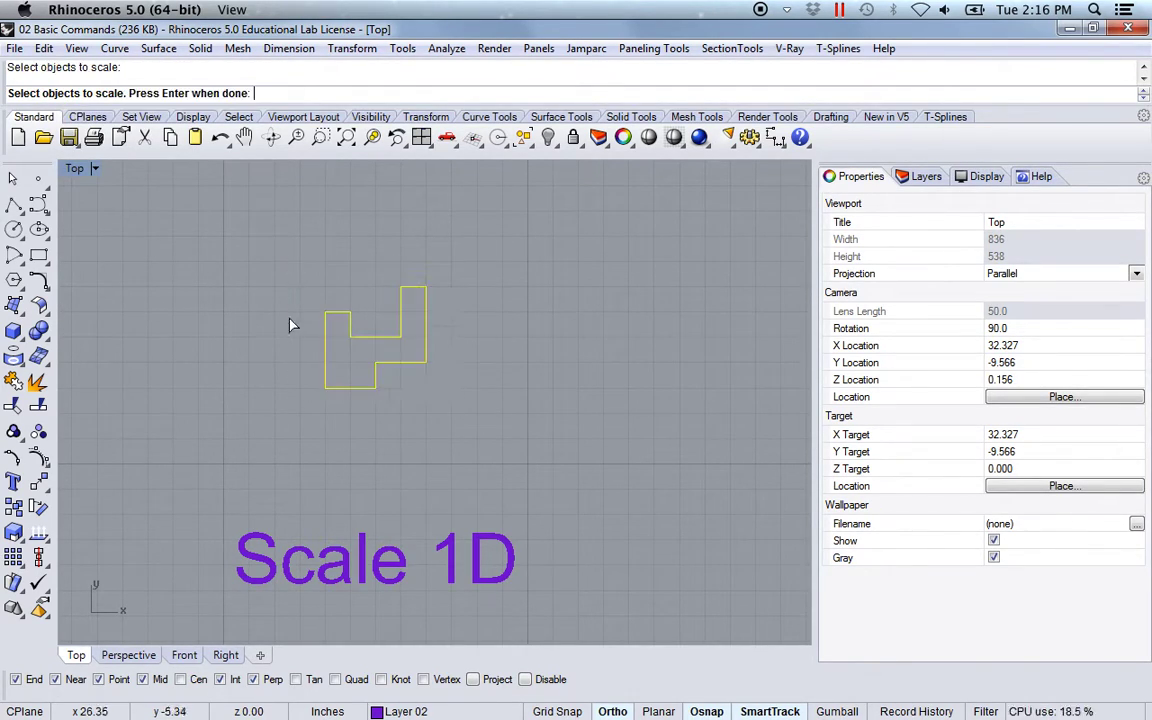
pyautogui.press('Return')
pyautogui.moveTo(283, 386); pyautogui.dragTo(288, 401, button='right')
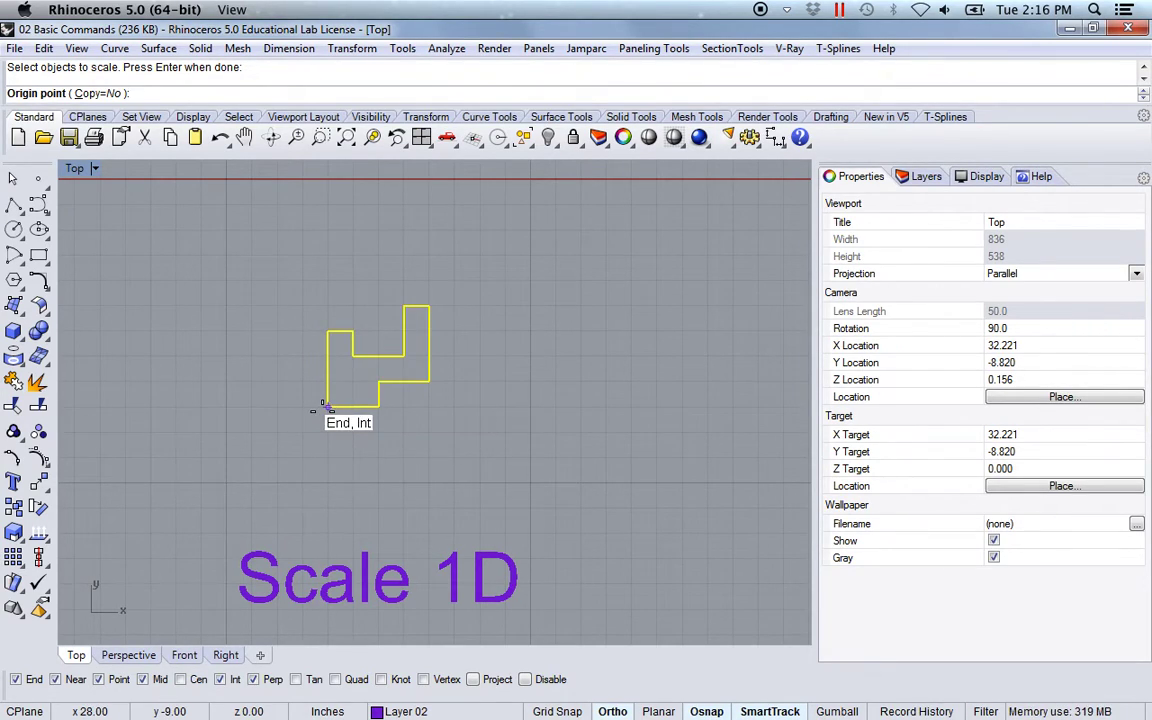
pyautogui.click(326, 406)
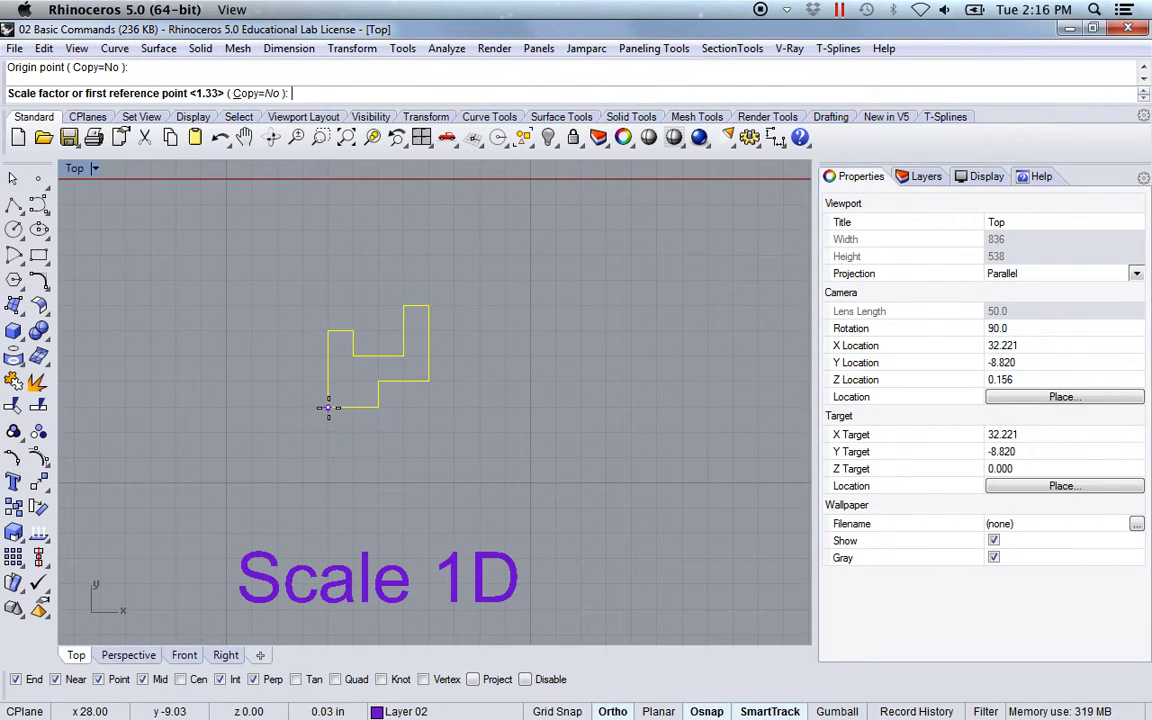
pyautogui.click(326, 330)
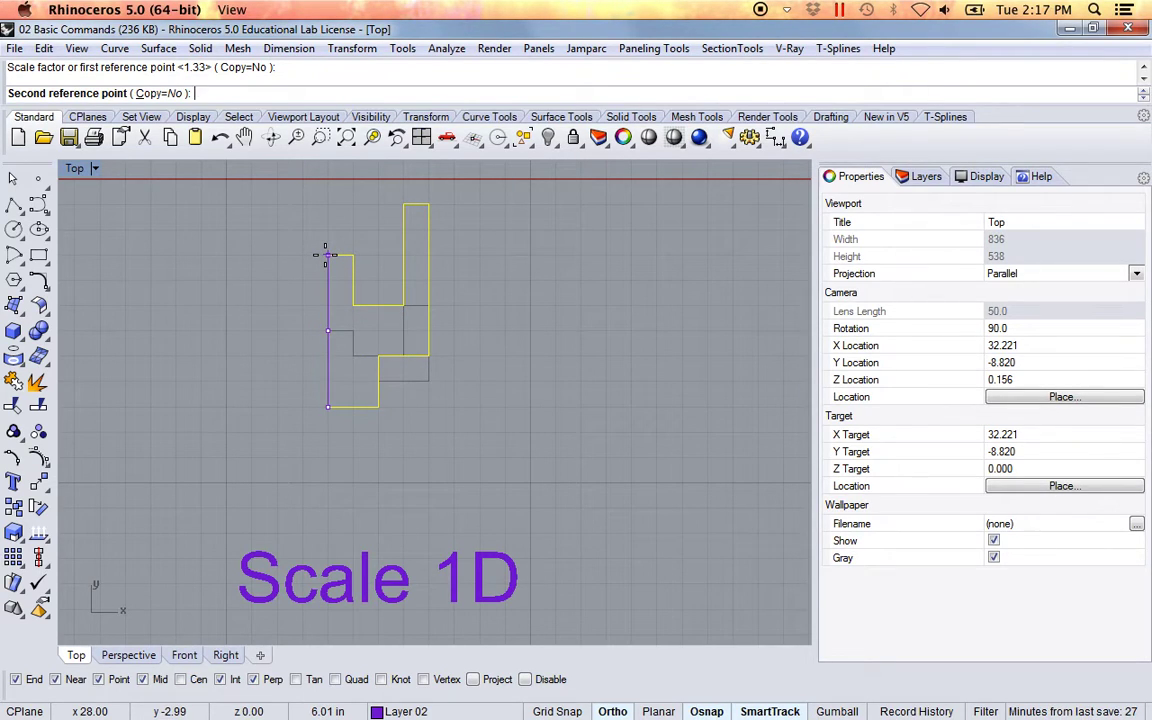
pyautogui.click(326, 255)
pyautogui.scroll(1, 398, 440)
pyautogui.scroll(2, 400, 410)
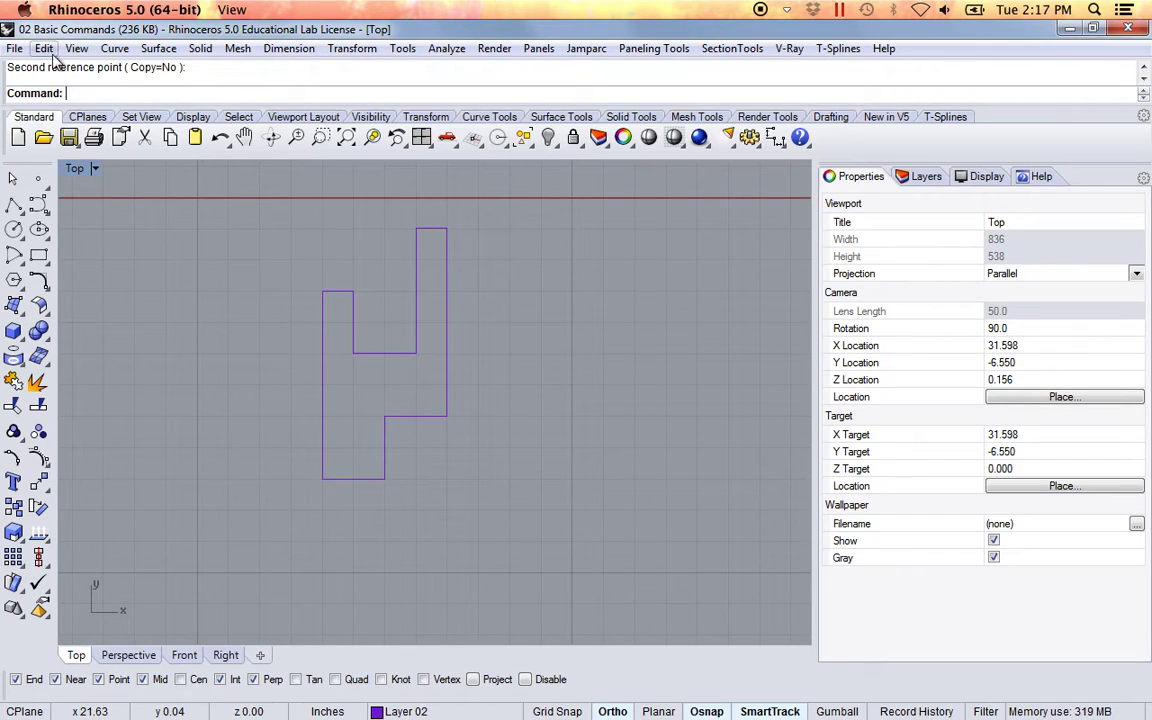
# Undo the last one-directional scaling of the Scale 1D outline and deselect it
pyautogui.click(45, 48)
pyautogui.click(50, 67)
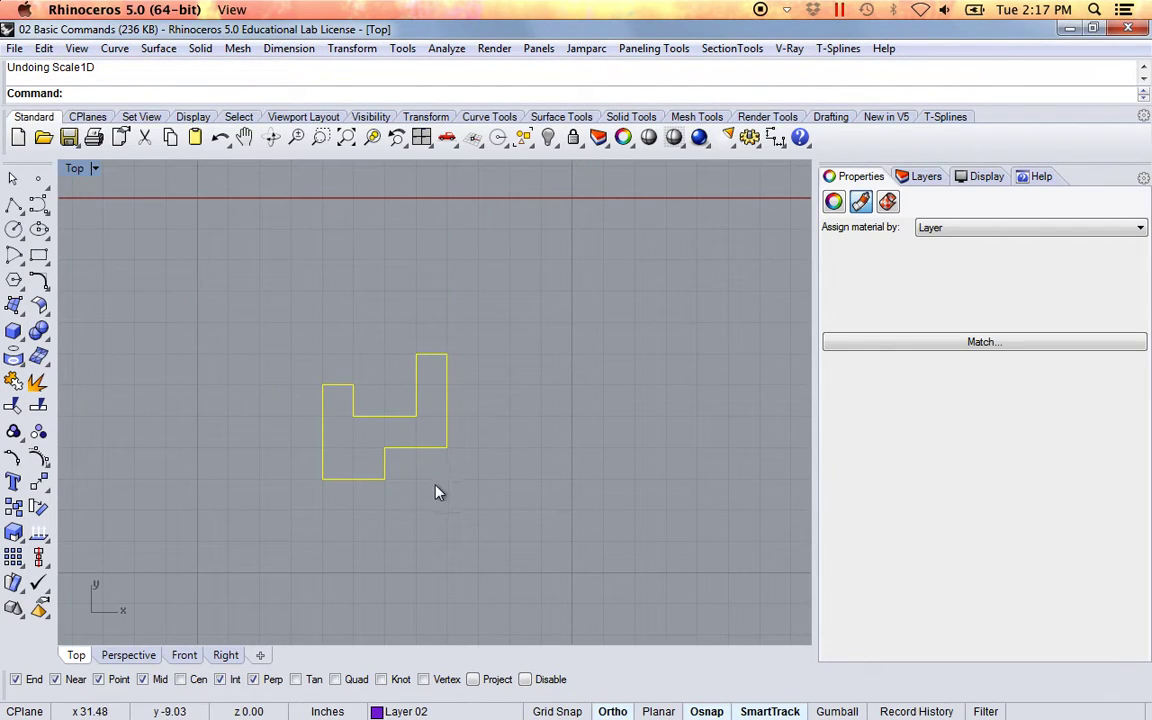
pyautogui.click(437, 491)
pyautogui.scroll(-2, 520, 550)
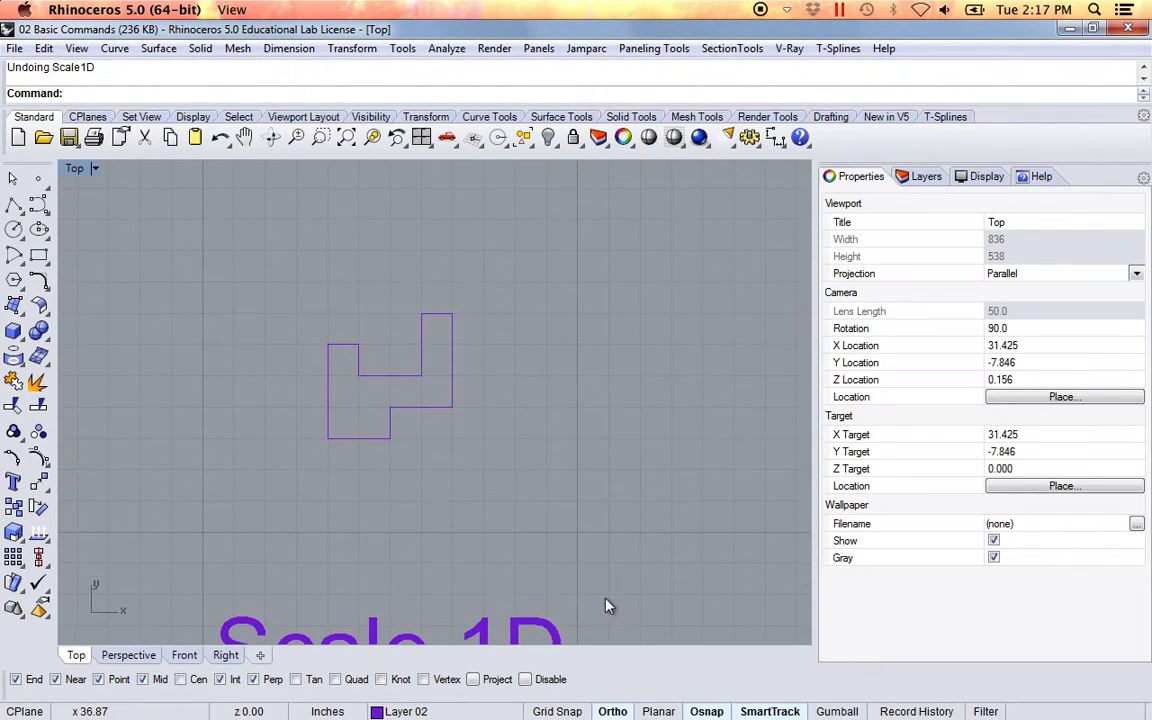
# Turn on Grid Snap and stretch the Scale 1D outline vertically with Scale1D from its lower-left corner, using its left edge as reference
pyautogui.click(557, 712)
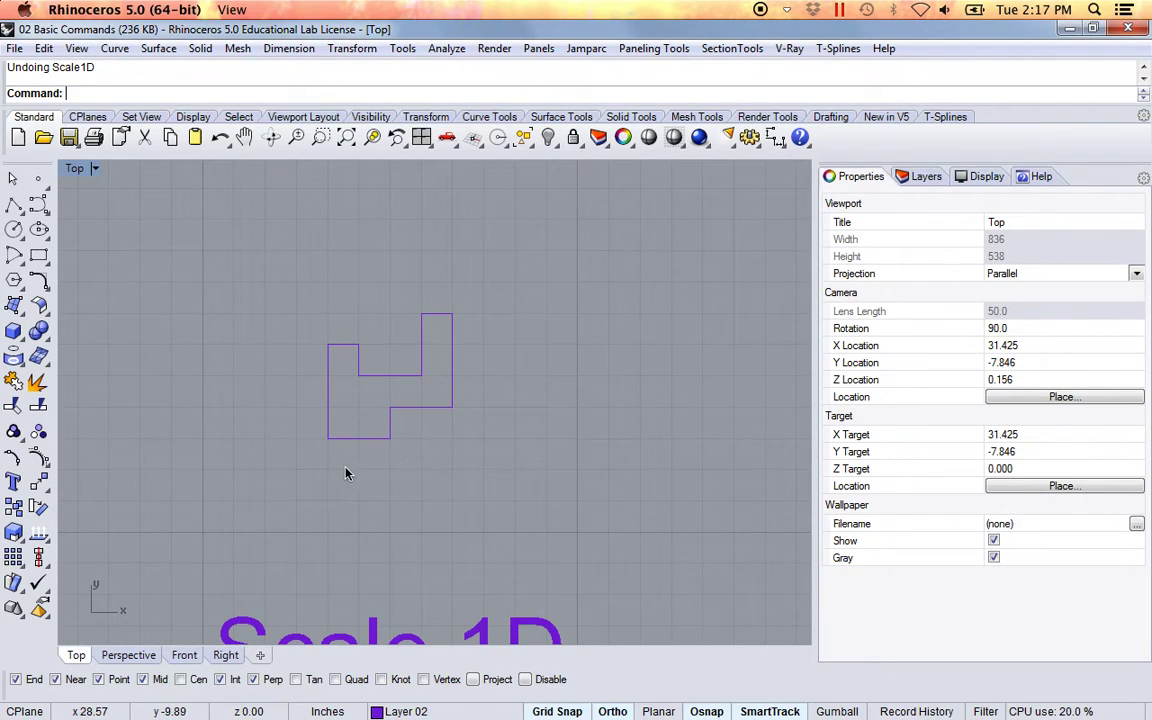
pyautogui.write('Scale')
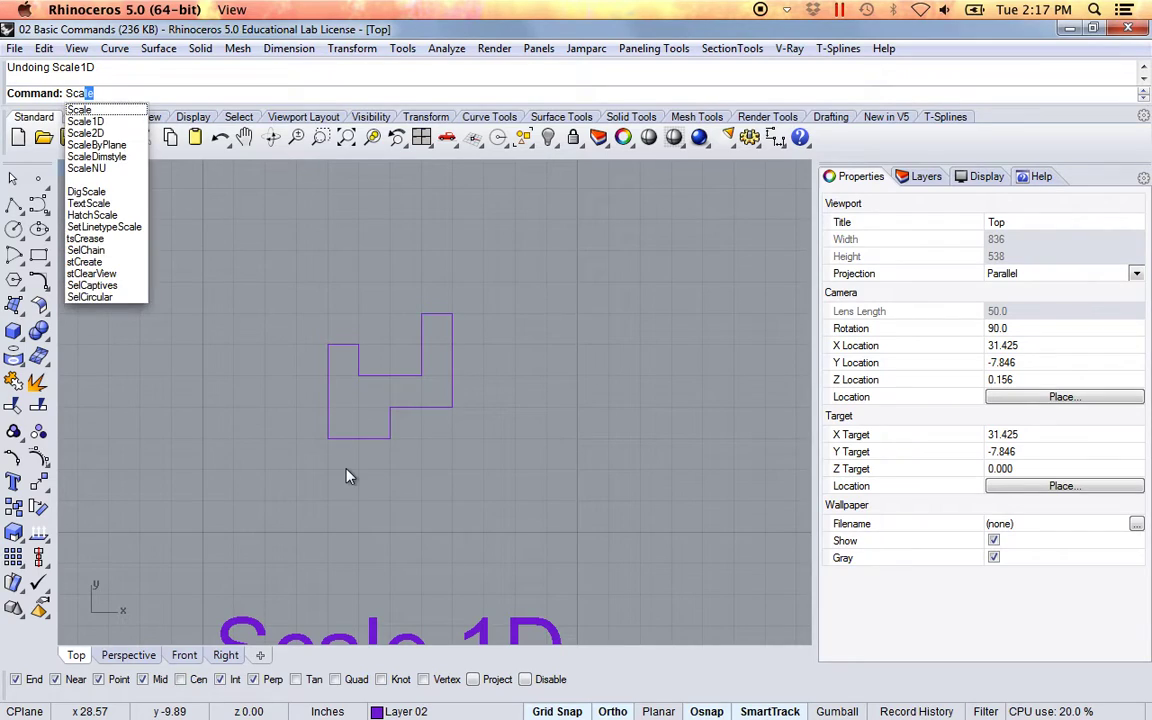
pyautogui.press('Down')
pyautogui.press('Return')
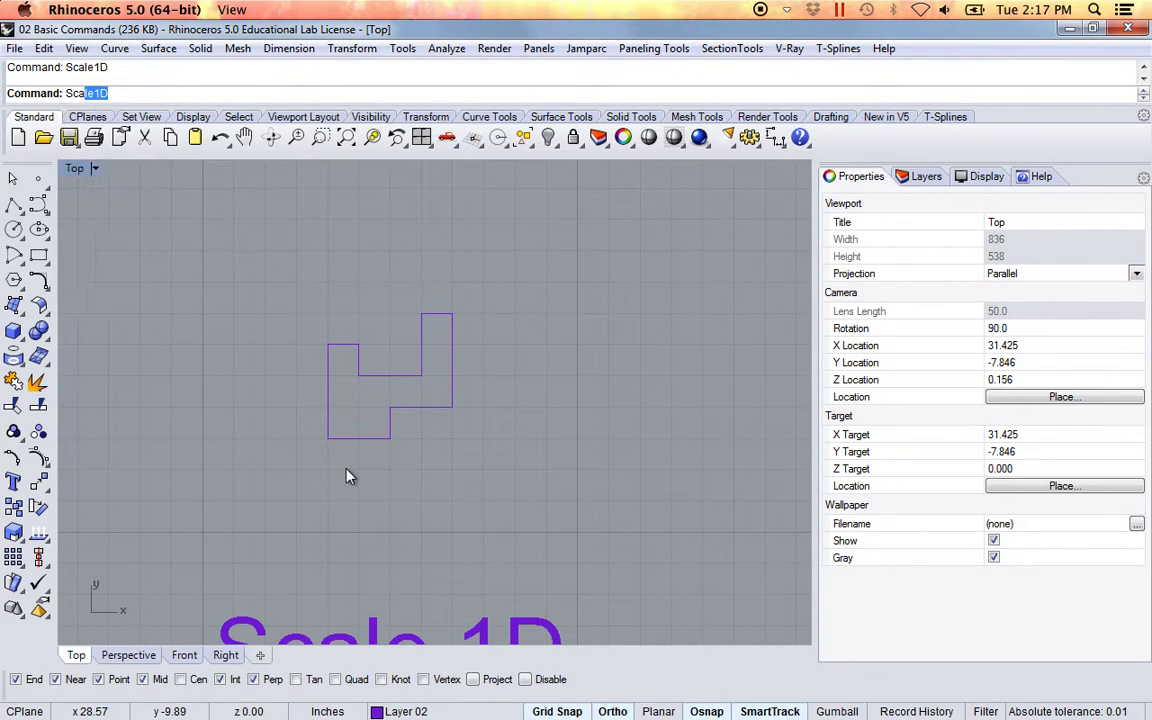
pyautogui.moveTo(348, 475); pyautogui.dragTo(296, 426)
pyautogui.press('Return')
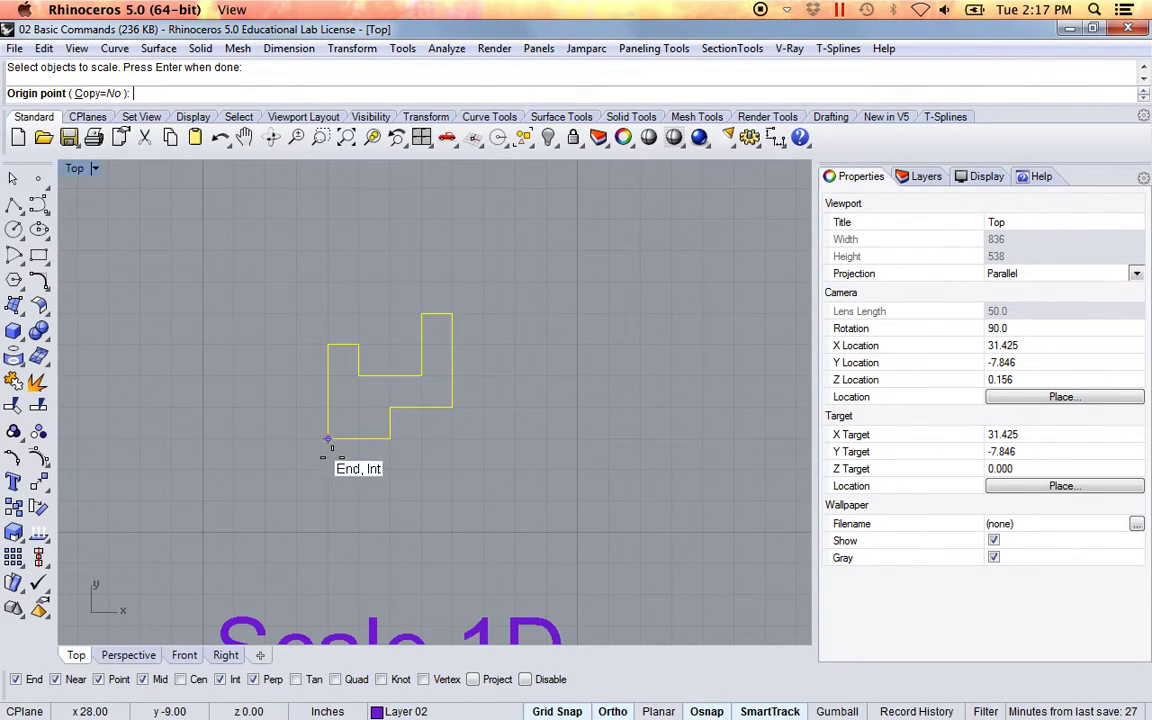
pyautogui.click(327, 439)
pyautogui.click(327, 345)
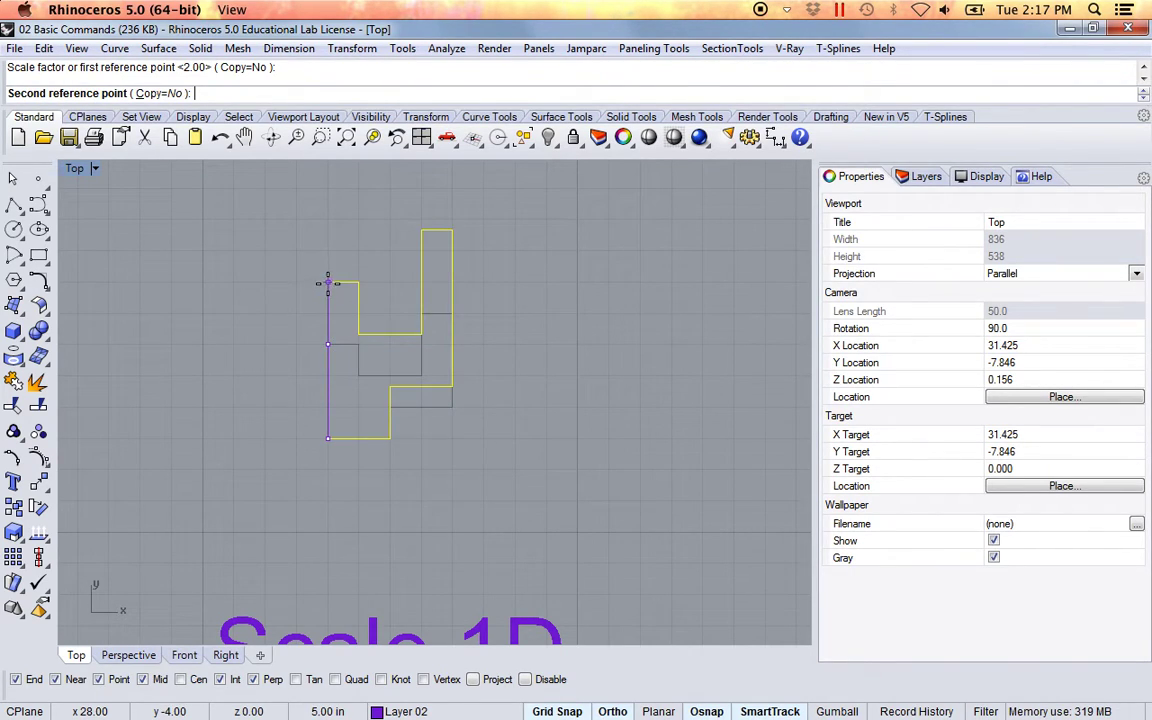
# Scale the Scale 1D profile vertically to twice its height by picking the second reference point
pyautogui.moveTo(310, 266); pyautogui.dragTo(319, 327, button='right')
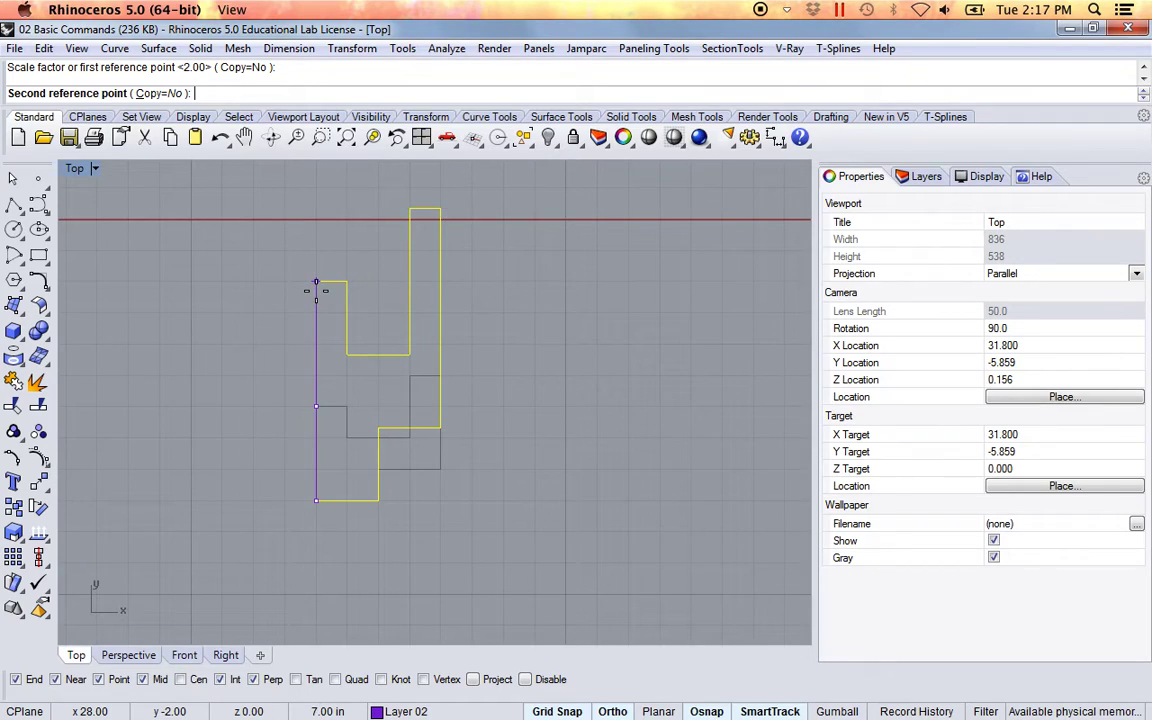
pyautogui.click(317, 312)
pyautogui.moveTo(452, 494); pyautogui.dragTo(463, 489, button='right')
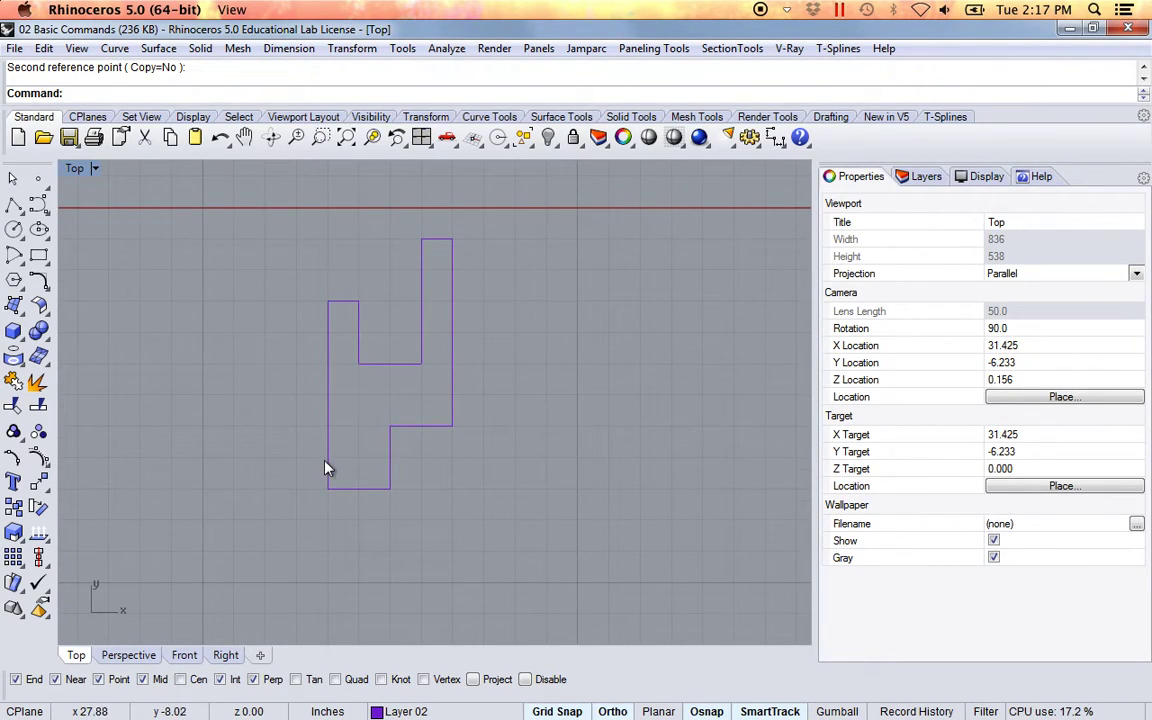
# Undo the last one-directional scale of the profile
pyautogui.click(44, 49)
pyautogui.click(60, 63)
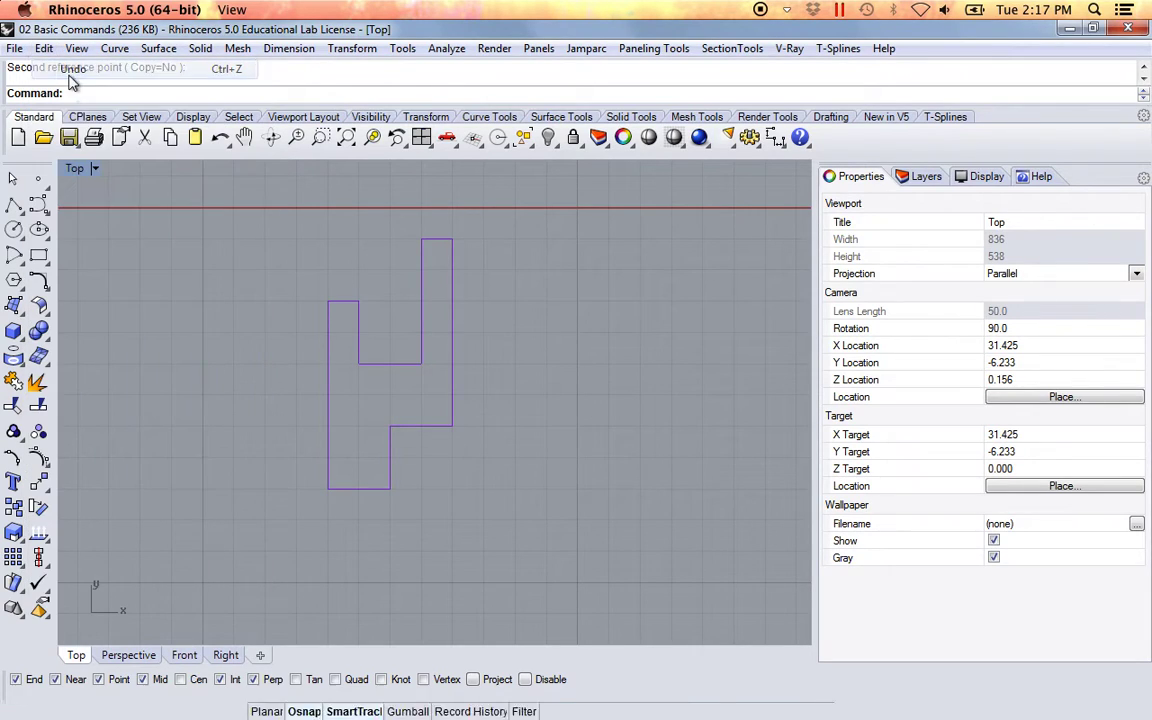
pyautogui.click(503, 543)
pyautogui.moveTo(503, 543); pyautogui.dragTo(479, 513, button='right')
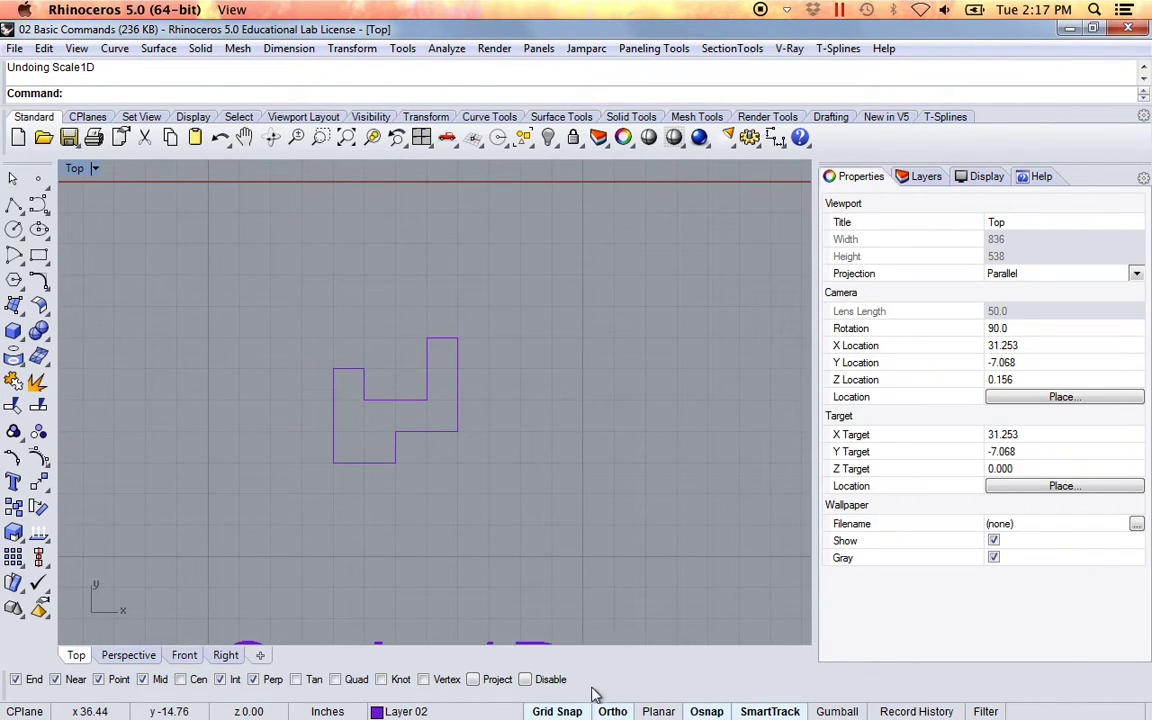
# Turn off grid snapping
pyautogui.click(557, 712)
pyautogui.scroll(4, 368, 449)
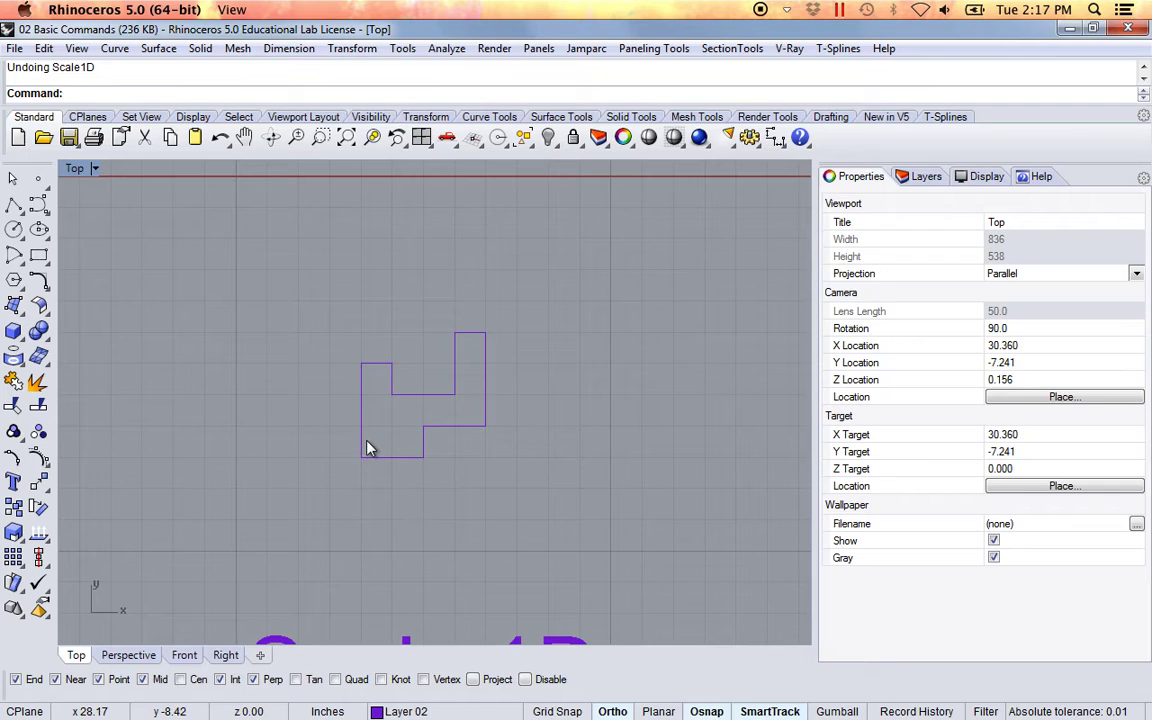
pyautogui.scroll(4, 368, 449)
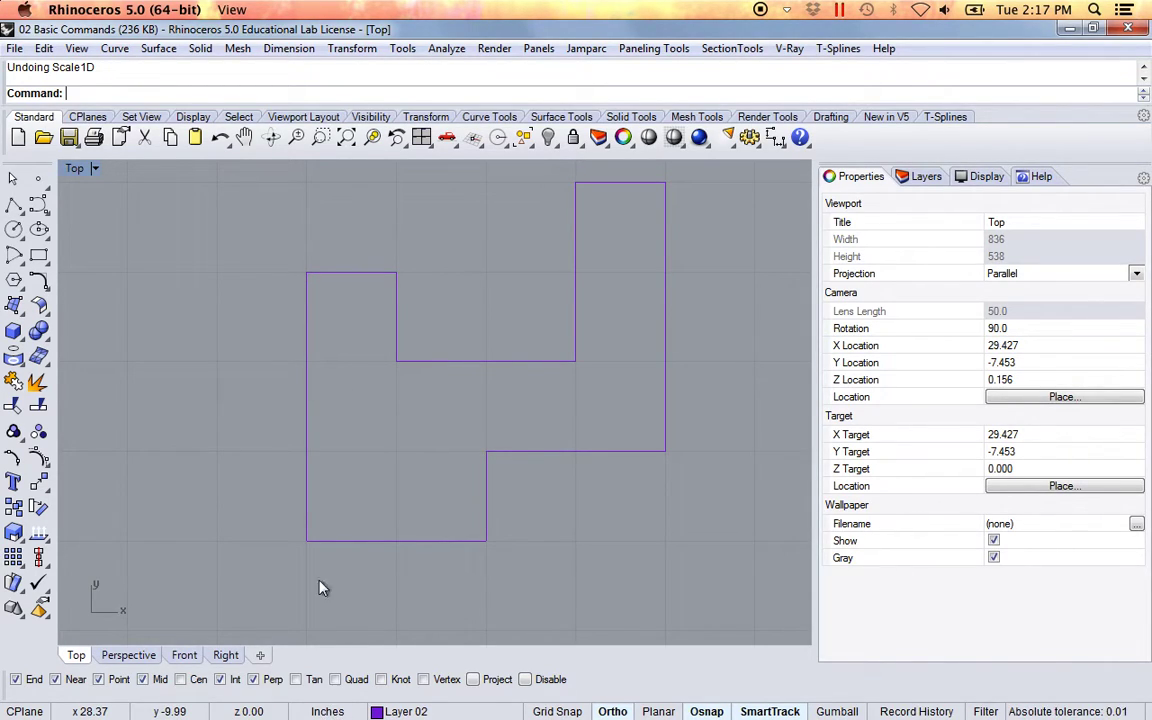
pyautogui.scroll(-5, 365, 440)
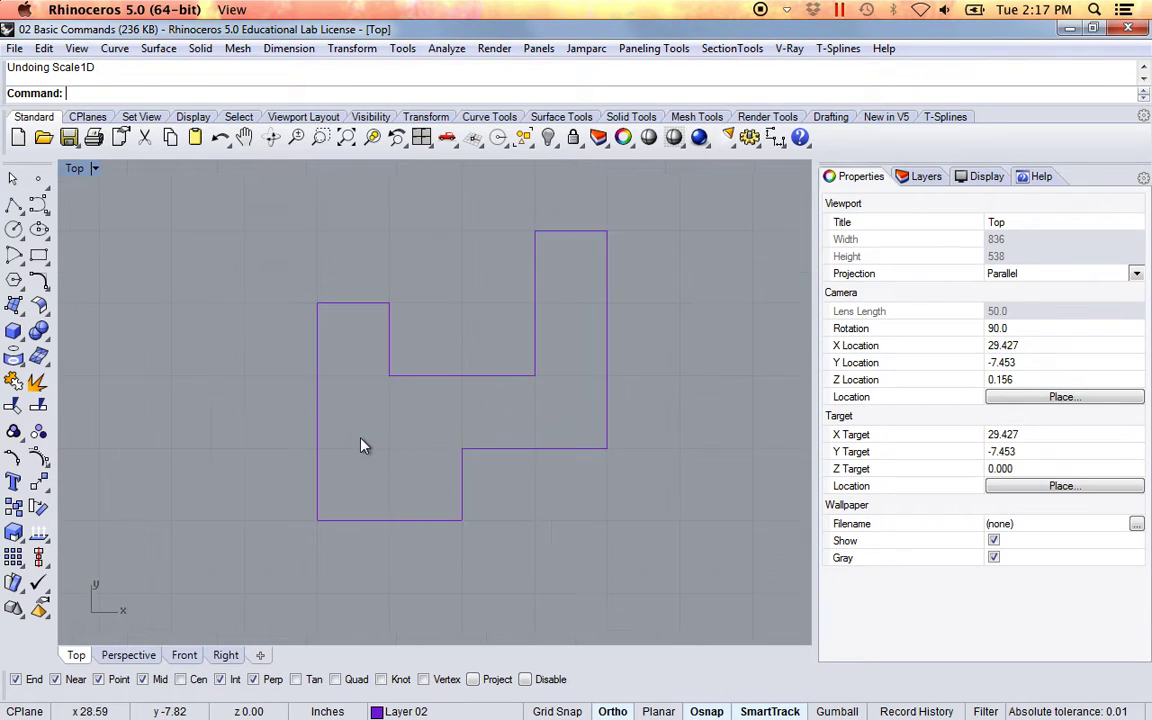
pyautogui.scroll(-2, 414, 514)
pyautogui.moveTo(414, 514); pyautogui.dragTo(465, 458, button='right')
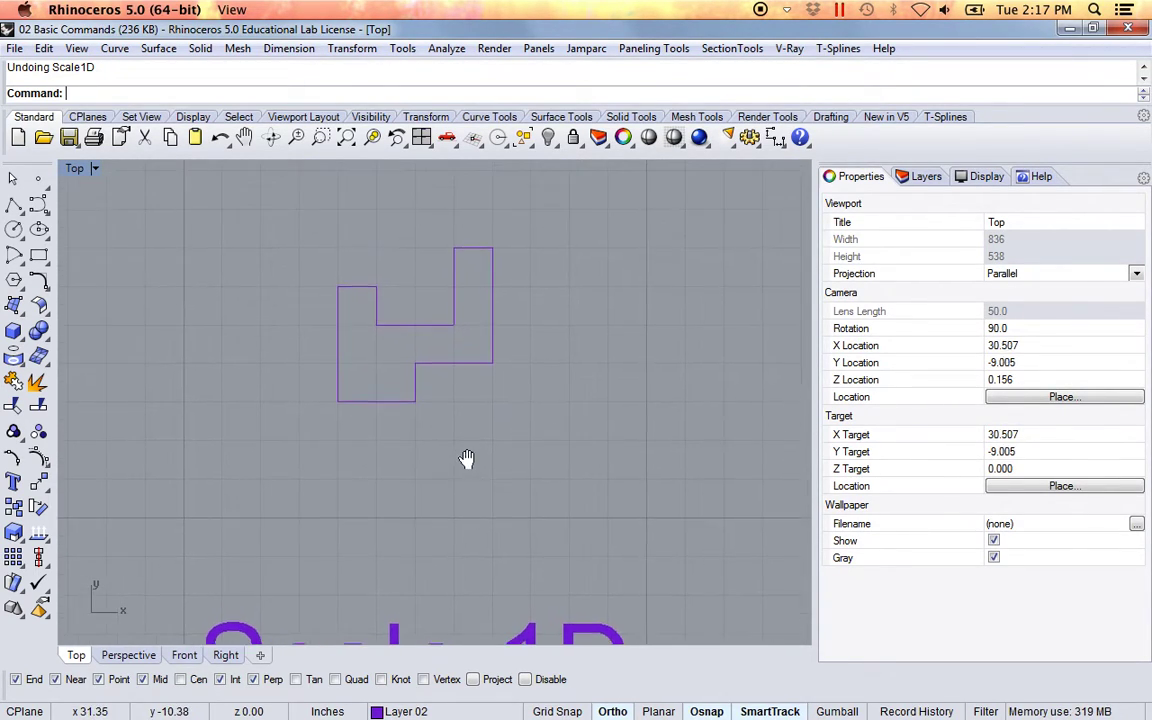
# Use Scale1D on the profile from its lower-left corner, referencing the full left edge, to make that edge 5 inches long
pyautogui.write('Scale1D')
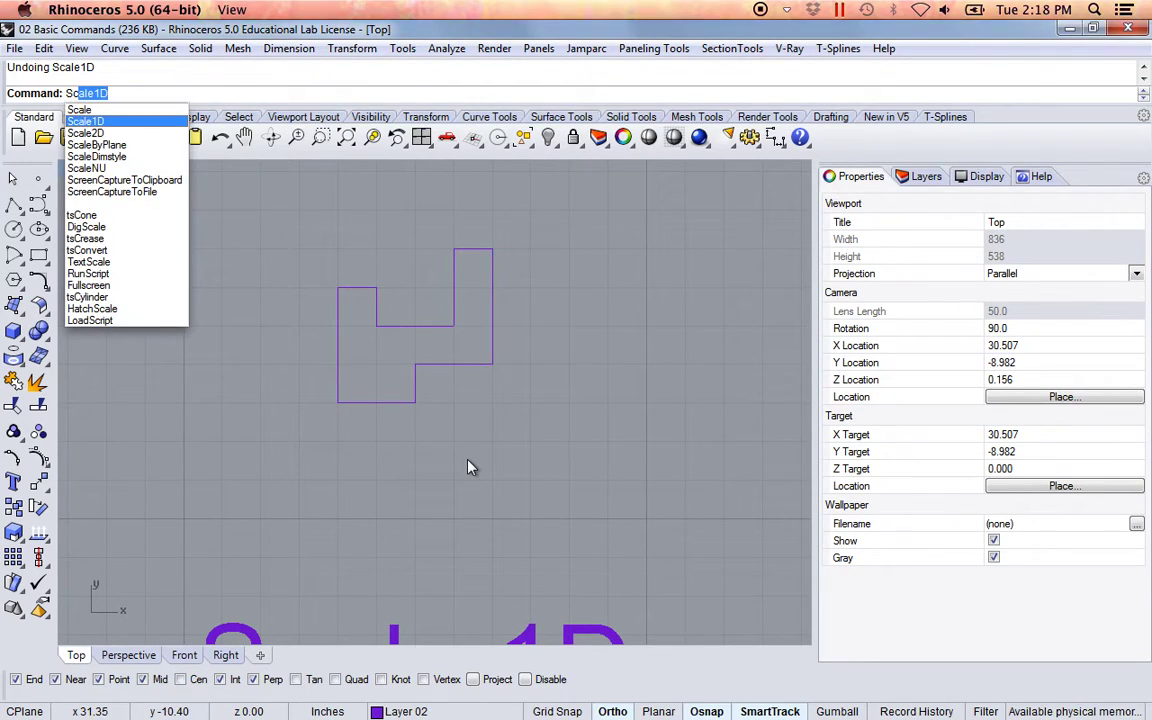
pyautogui.press('Return')
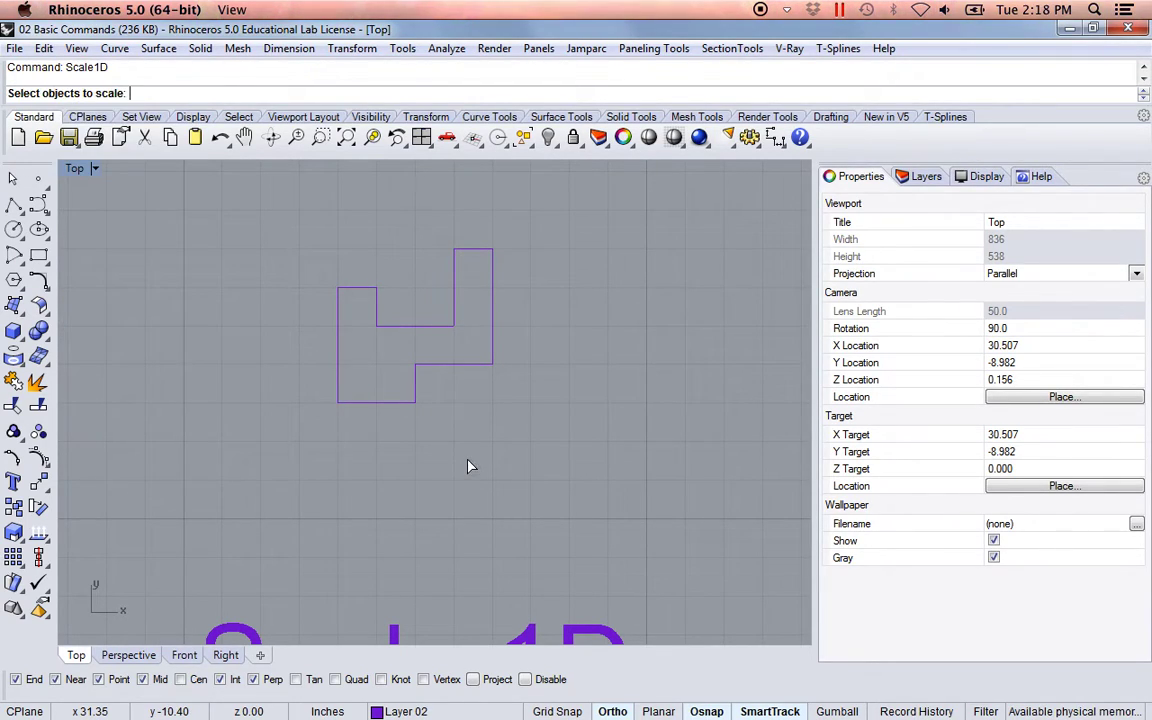
pyautogui.moveTo(299, 268); pyautogui.dragTo(300, 270)
pyautogui.press('Return')
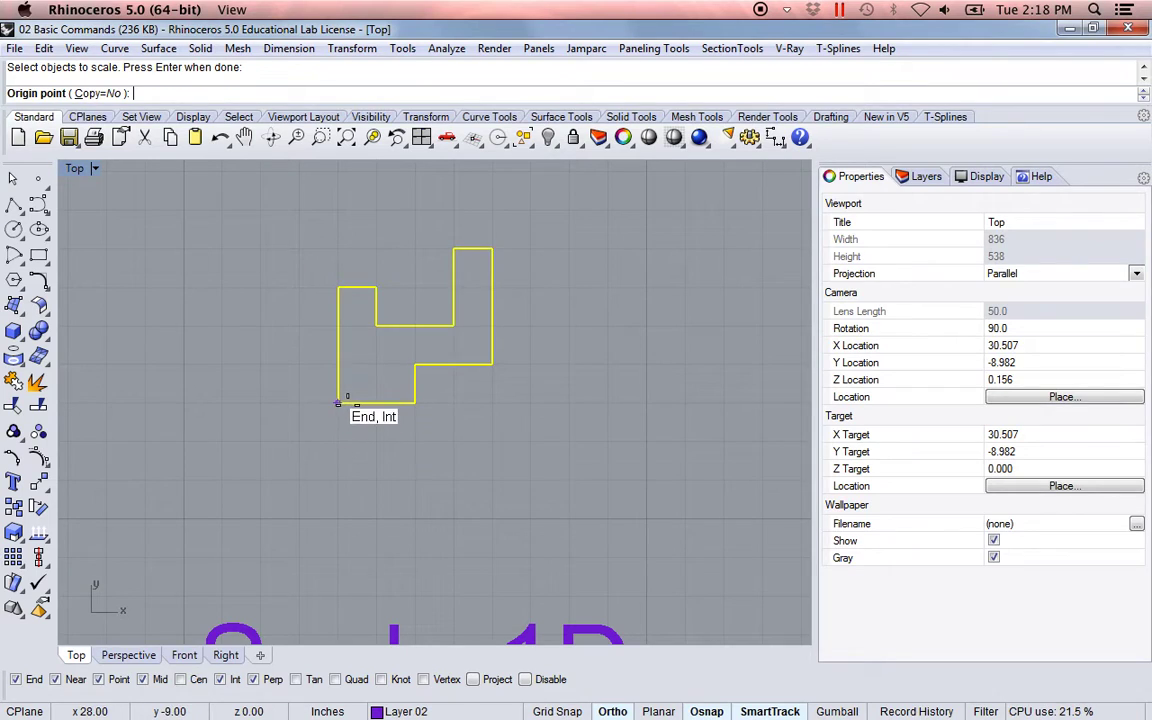
pyautogui.click(337, 402)
pyautogui.click(338, 288)
pyautogui.moveTo(306, 327); pyautogui.dragTo(326, 387, button='right')
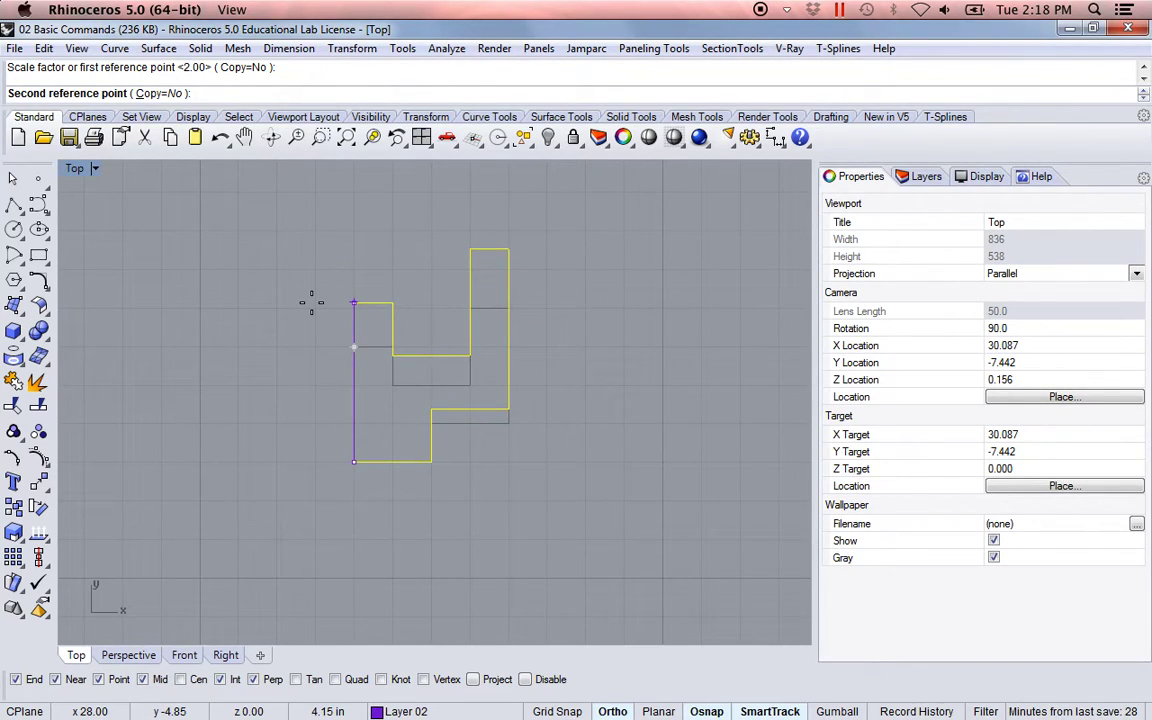
pyautogui.write('5')
pyautogui.press('Return')
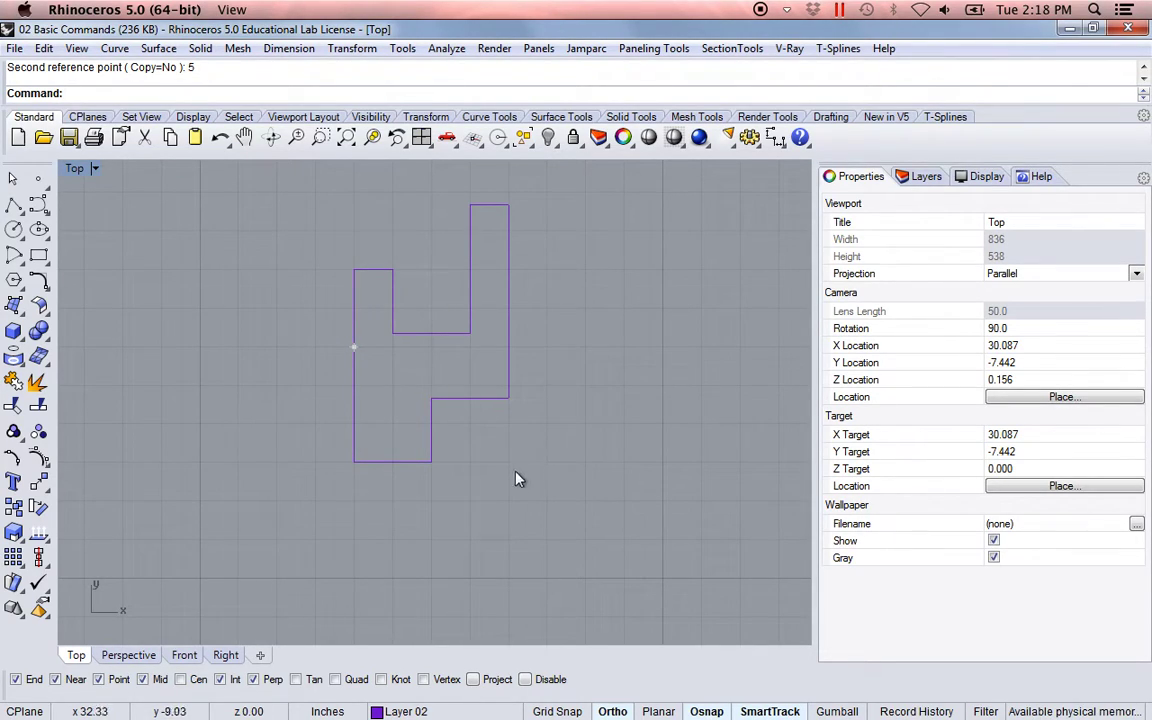
# Mirror the profile above the Mirror label about its left vertical edge, keeping the original
pyautogui.scroll(1, 510, 488)
pyautogui.scroll(-2, 510, 488)
pyautogui.moveTo(527, 494); pyautogui.dragTo(360, 476, button='right')
pyautogui.scroll(-2, 414, 470)
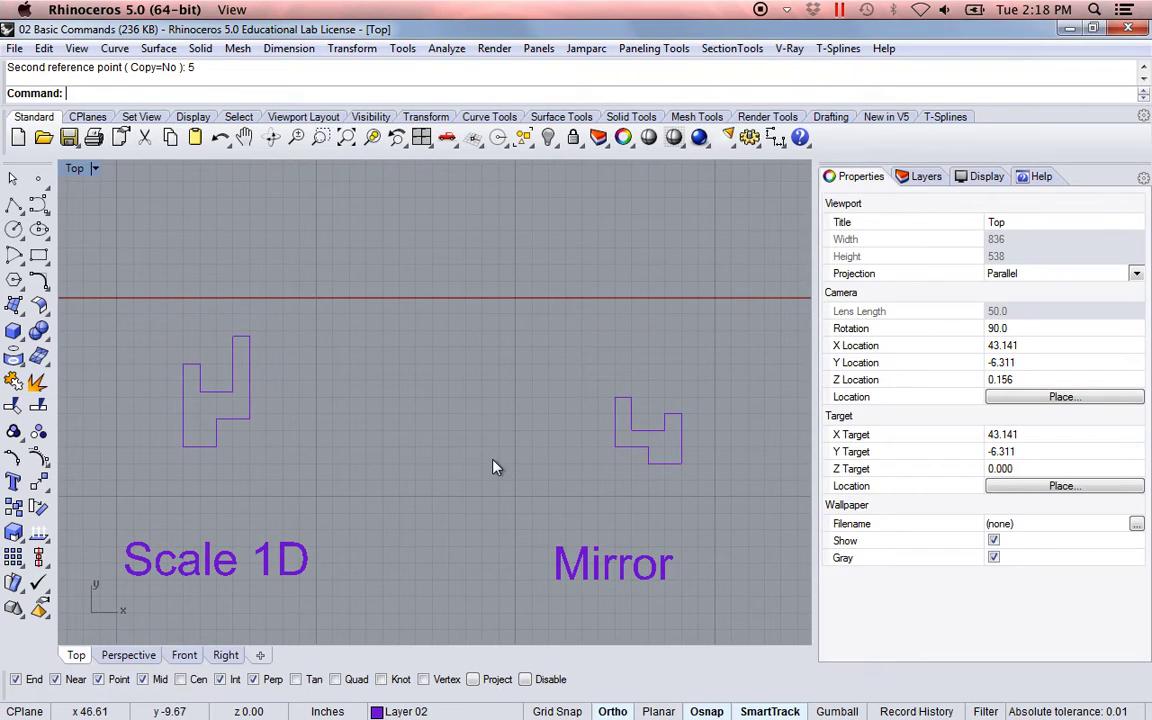
pyautogui.moveTo(496, 478); pyautogui.dragTo(373, 450, button='right')
pyautogui.scroll(3, 373, 452)
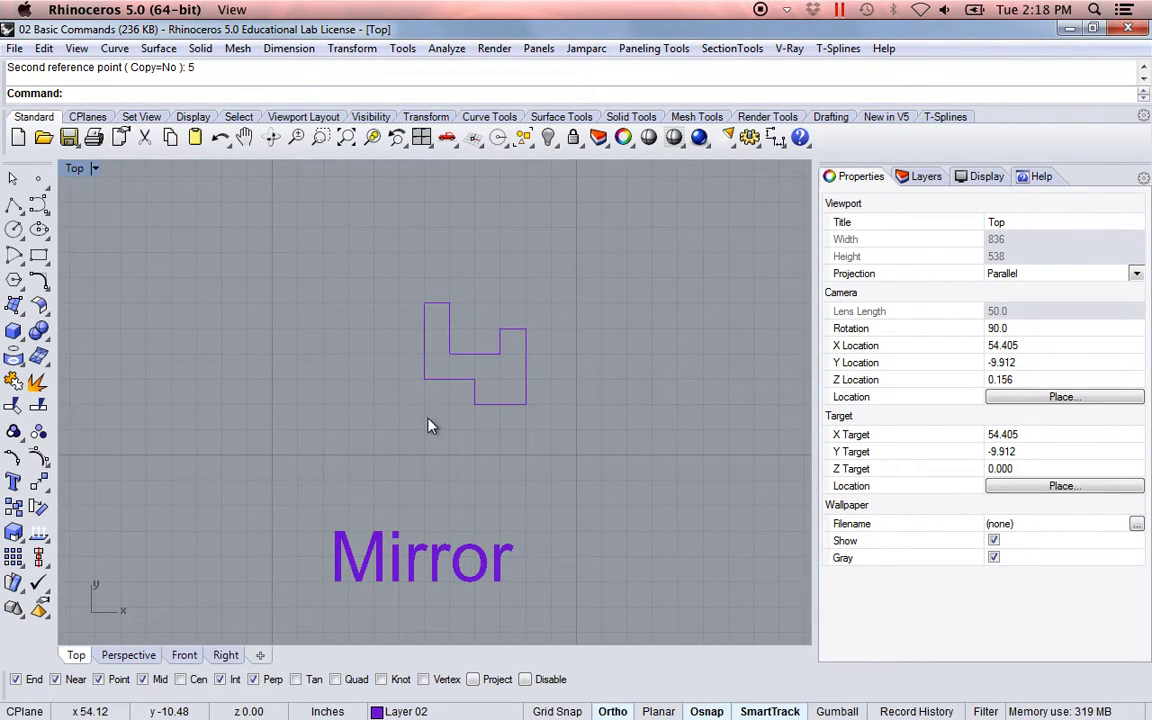
pyautogui.write('Mirror')
pyautogui.press('Return')
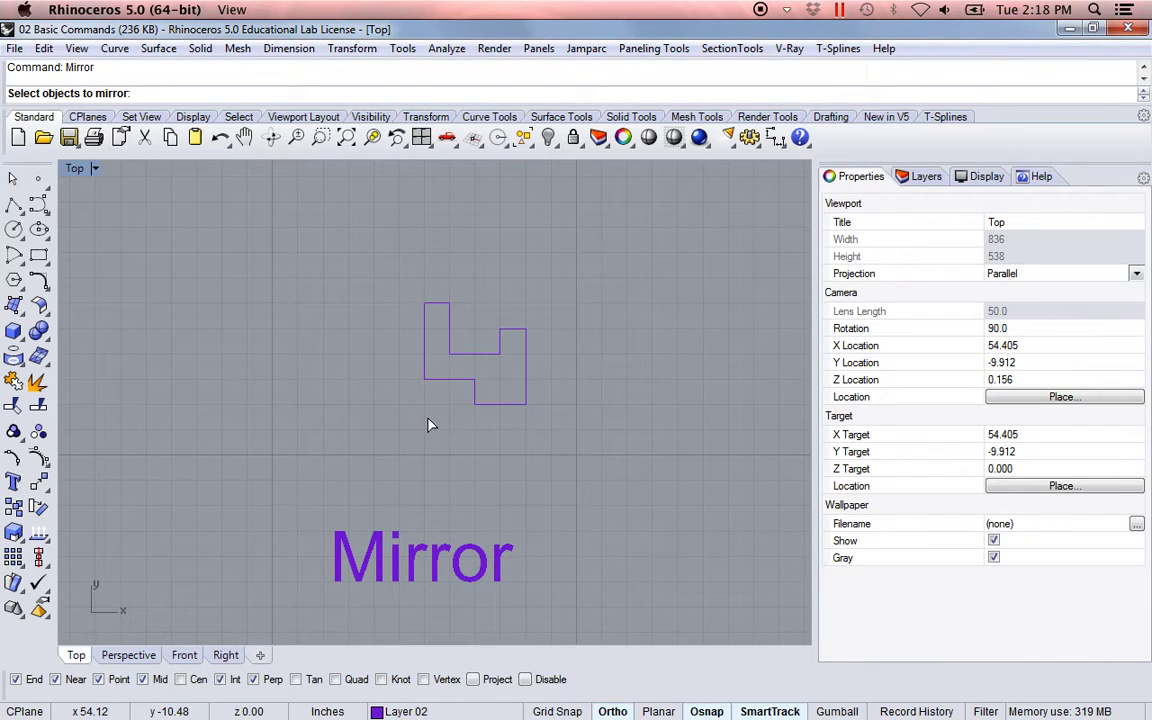
pyautogui.click(422, 365)
pyautogui.press('Return')
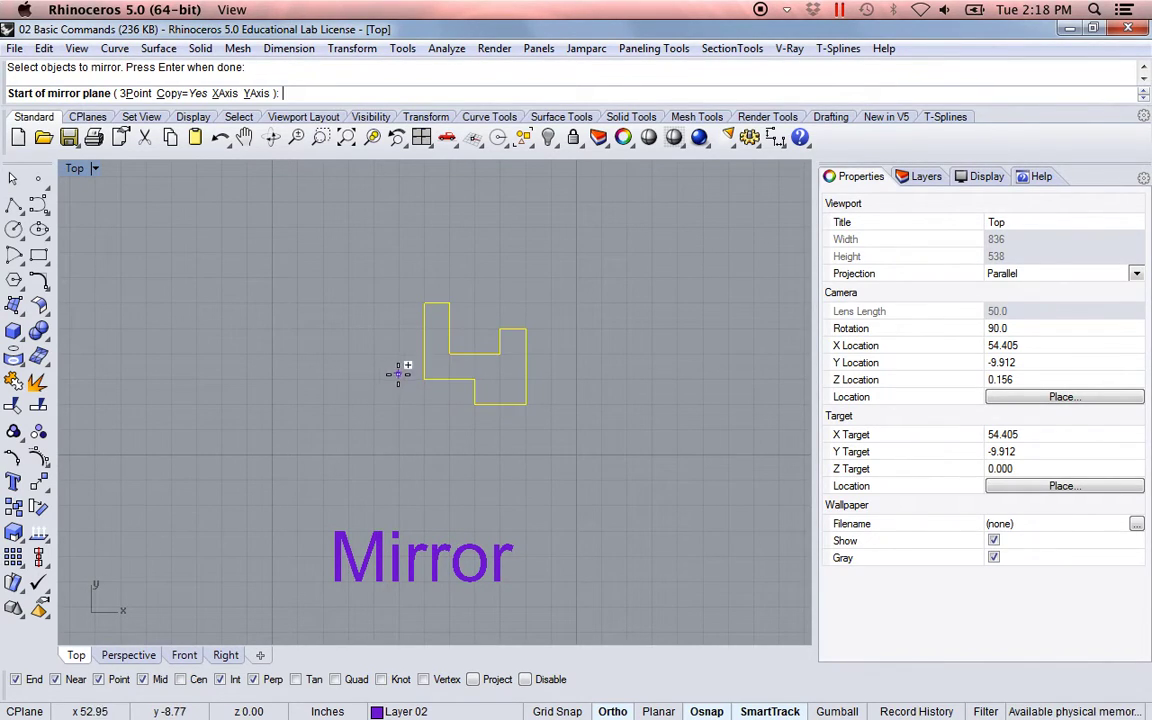
pyautogui.scroll(2, 423, 383)
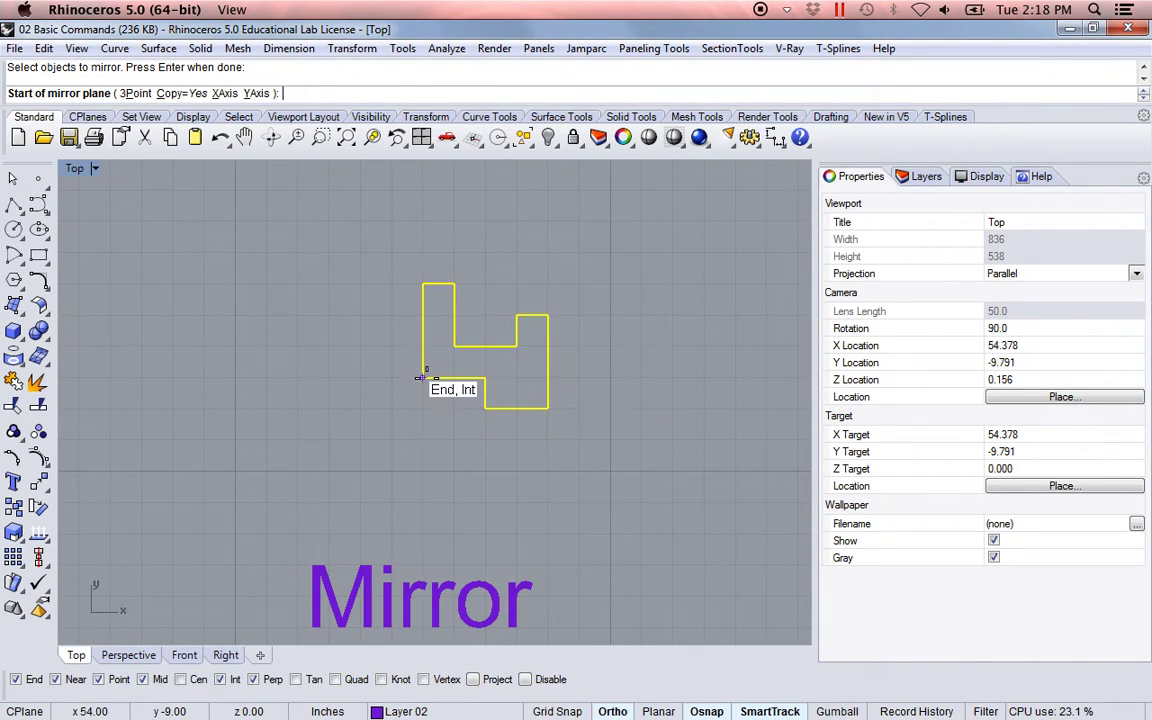
pyautogui.click(421, 377)
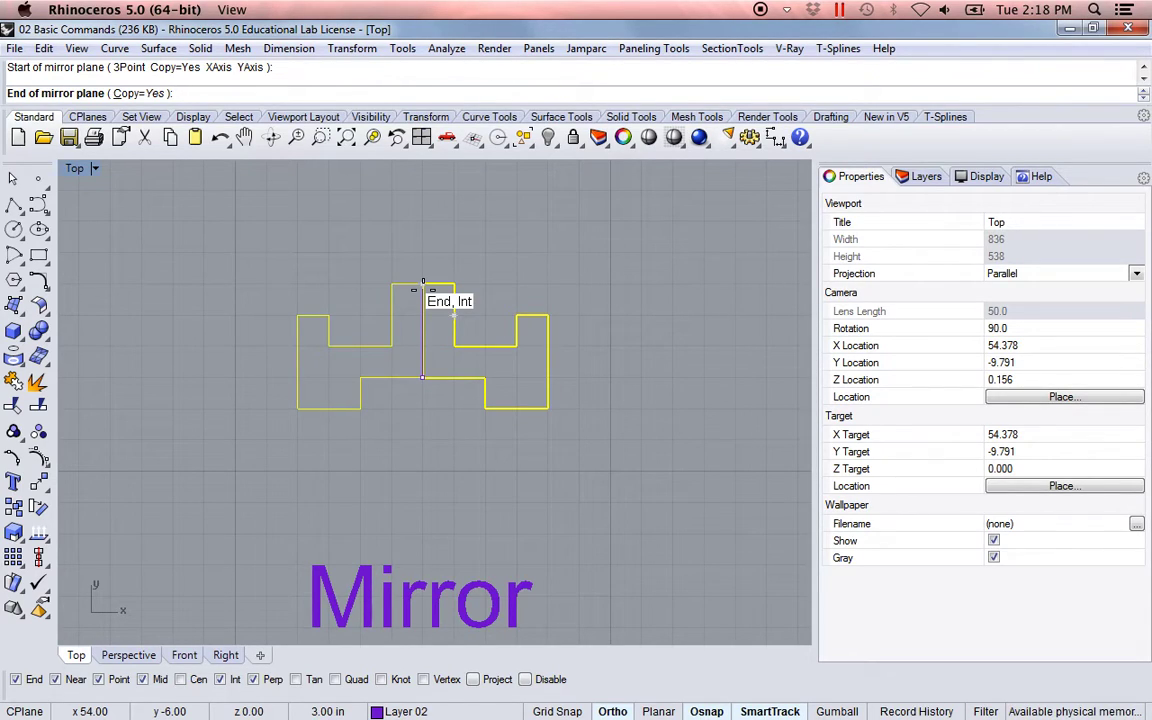
pyautogui.click(423, 285)
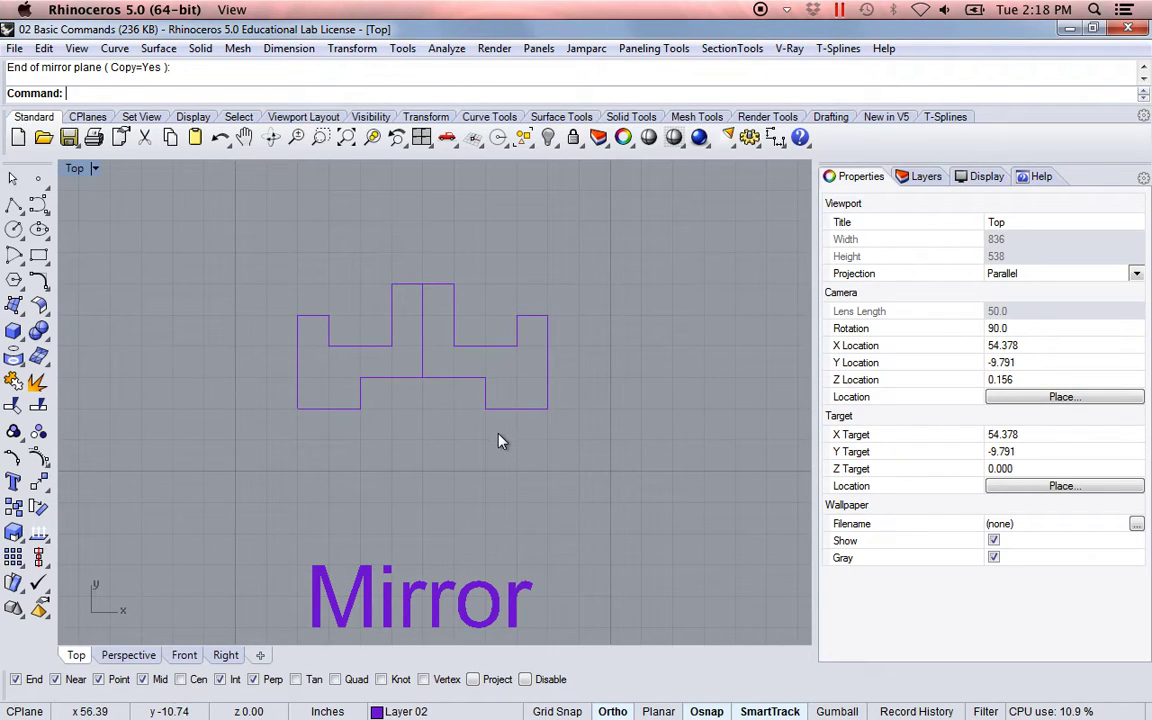
# Examine the mirrored profile and the corners and left edge of the stretched Scale 1D profile
pyautogui.scroll(-3, 499, 440)
pyautogui.moveTo(591, 432); pyautogui.dragTo(326, 425, button='right')
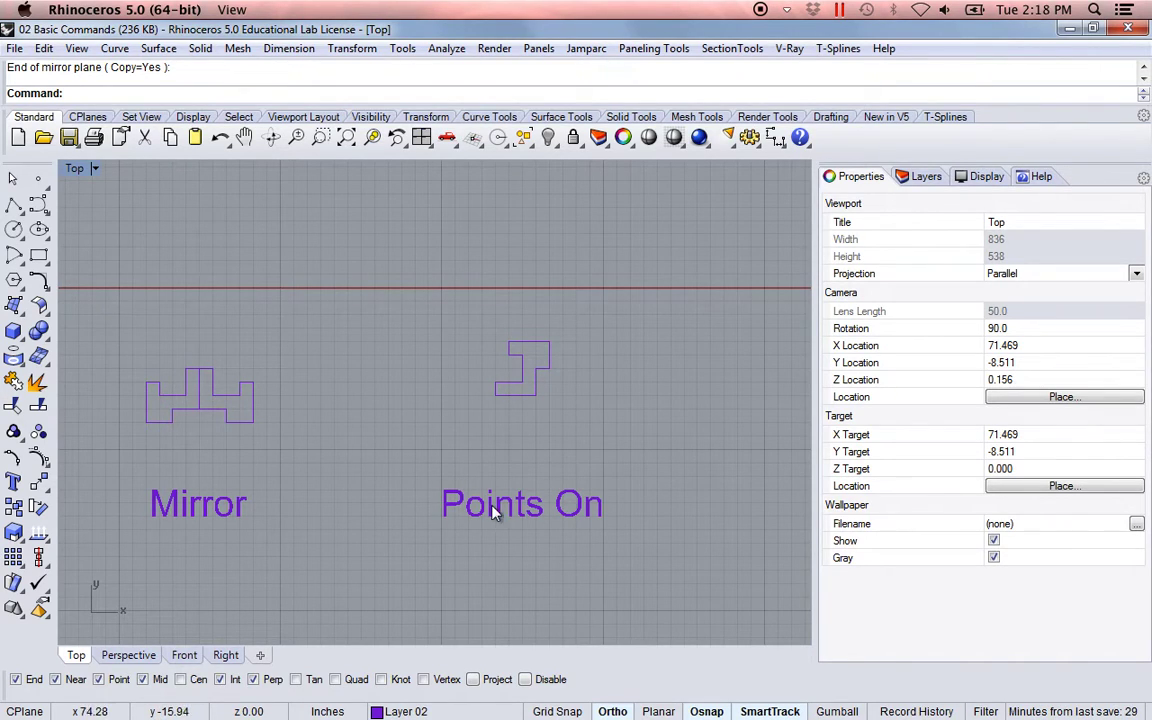
pyautogui.moveTo(183, 456); pyautogui.dragTo(328, 445, button='right')
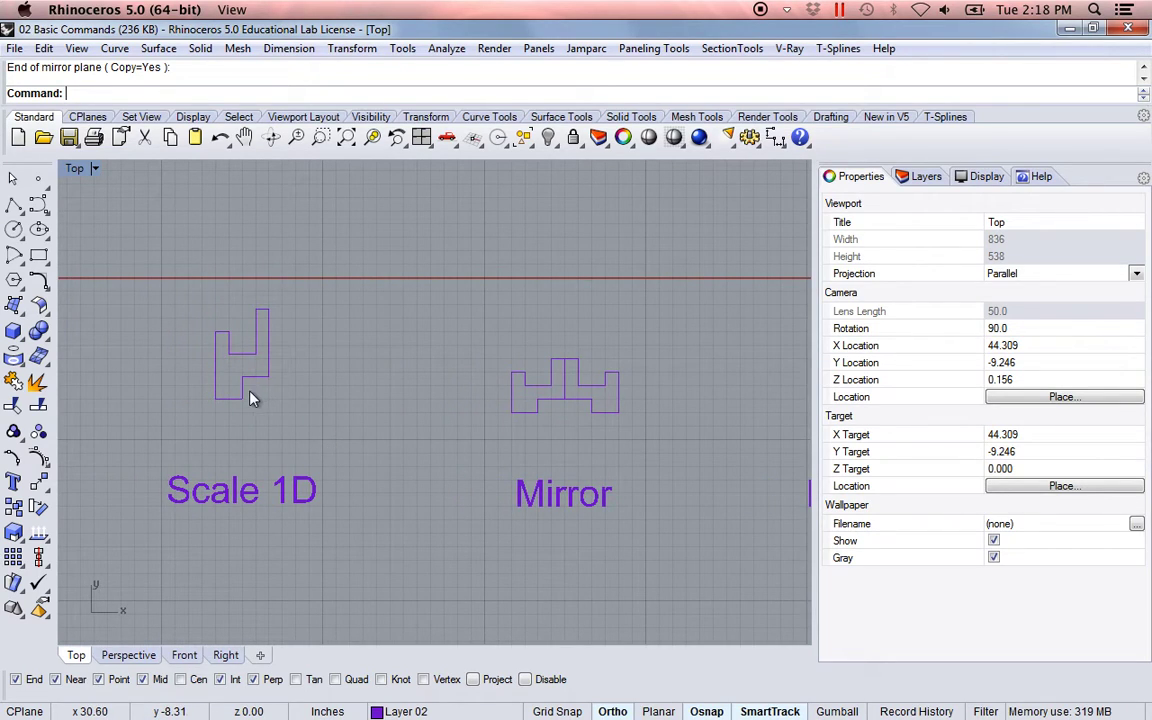
pyautogui.moveTo(252, 398); pyautogui.dragTo(308, 411, button='right')
pyautogui.scroll(4, 303, 411)
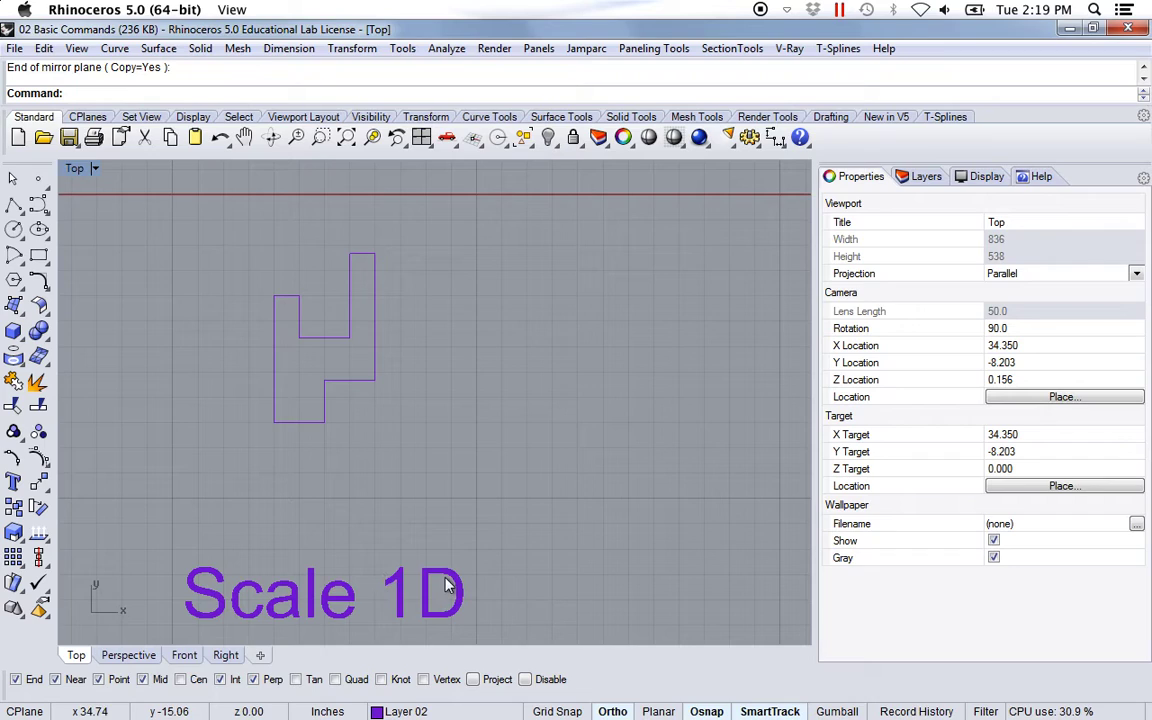
pyautogui.scroll(3, 279, 410)
pyautogui.scroll(1, 279, 410)
pyautogui.moveTo(279, 410); pyautogui.dragTo(321, 480, button='right')
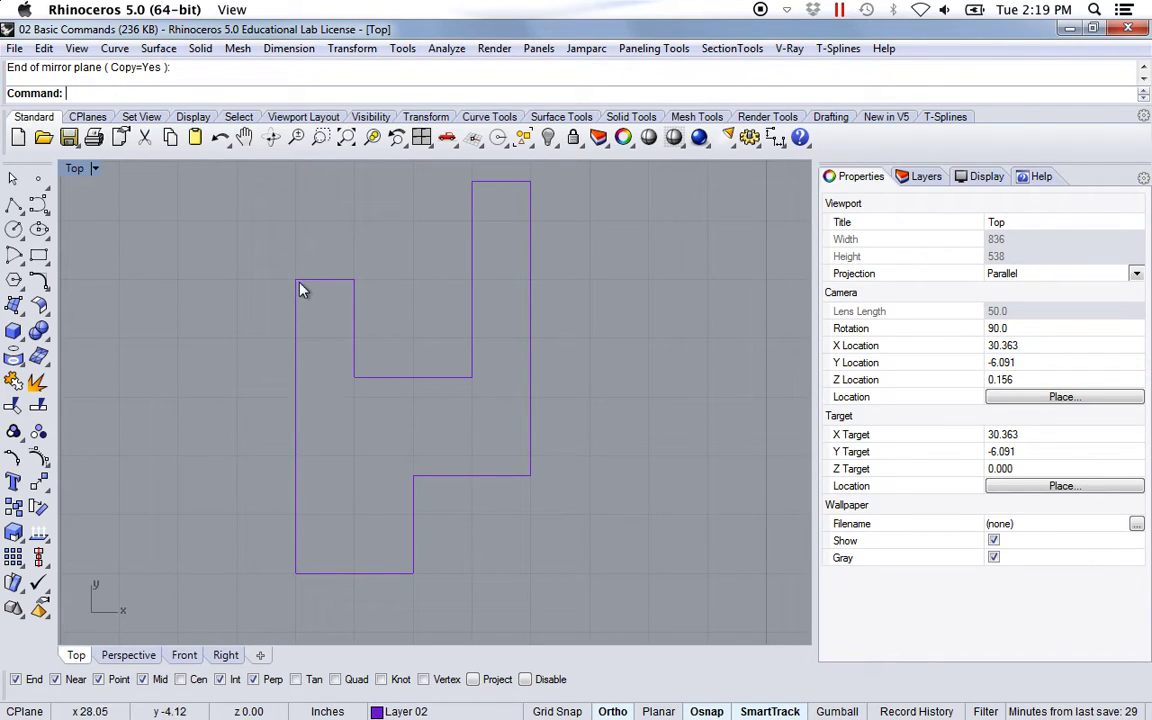
pyautogui.moveTo(383, 374); pyautogui.dragTo(327, 424, button='right')
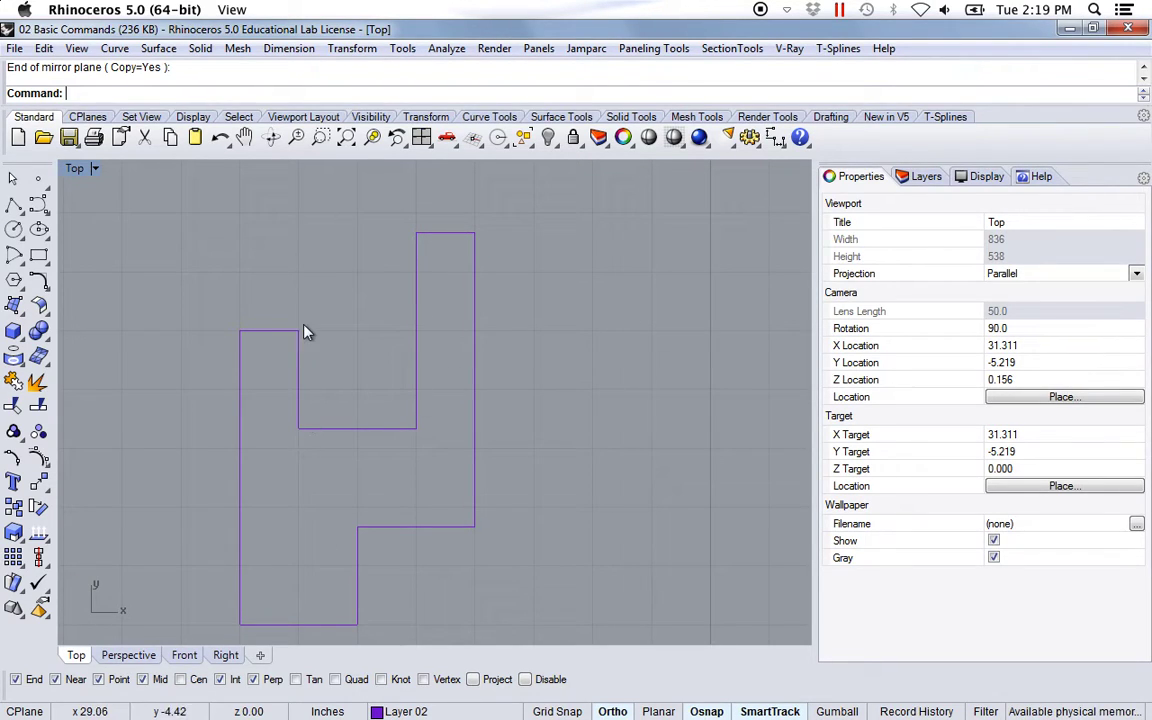
pyautogui.scroll(-2, 250, 465)
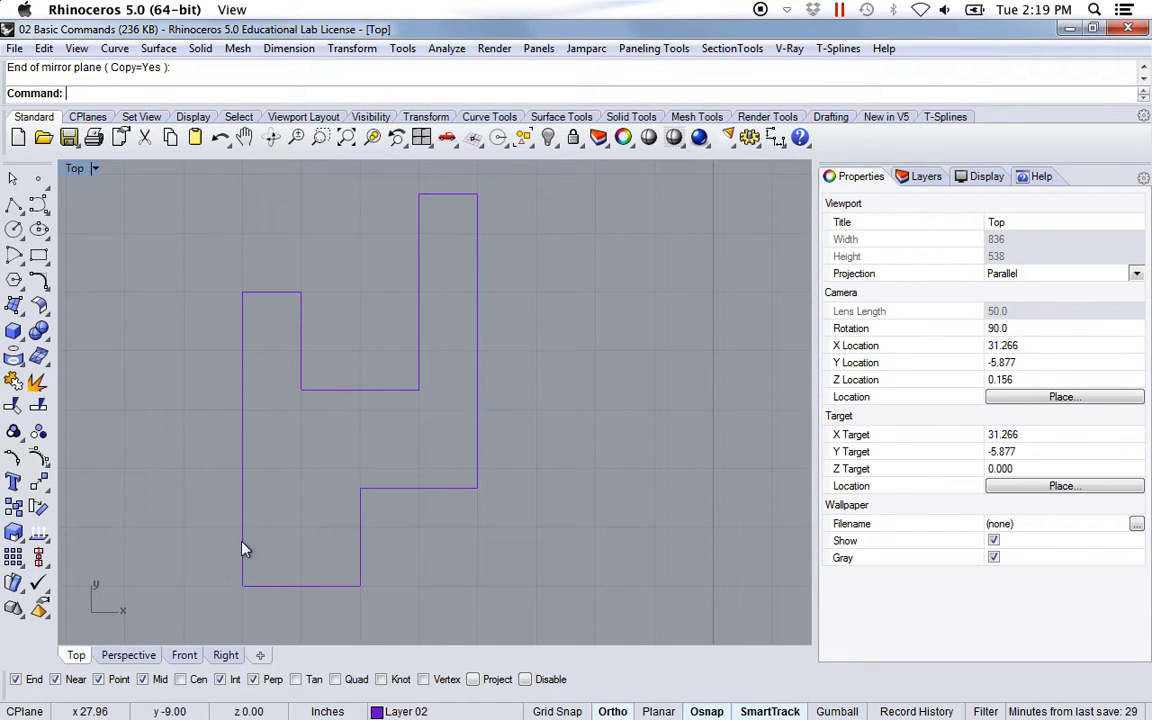
# Turn on control points for the profile above the Points On label
pyautogui.scroll(-5, 455, 417)
pyautogui.hscroll(5, 580, 415)
pyautogui.hscroll(5, 400, 380)
pyautogui.scroll(6, 328, 374)
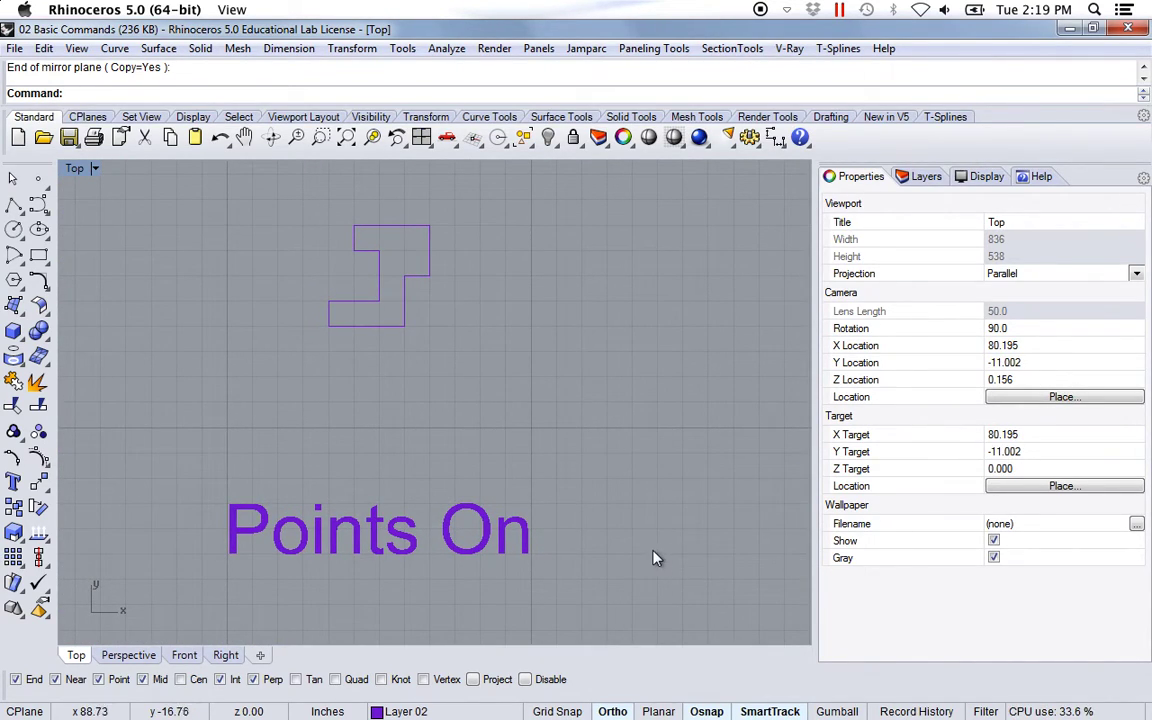
pyautogui.hscroll(-2, 368, 385)
pyautogui.scroll(2, 368, 385)
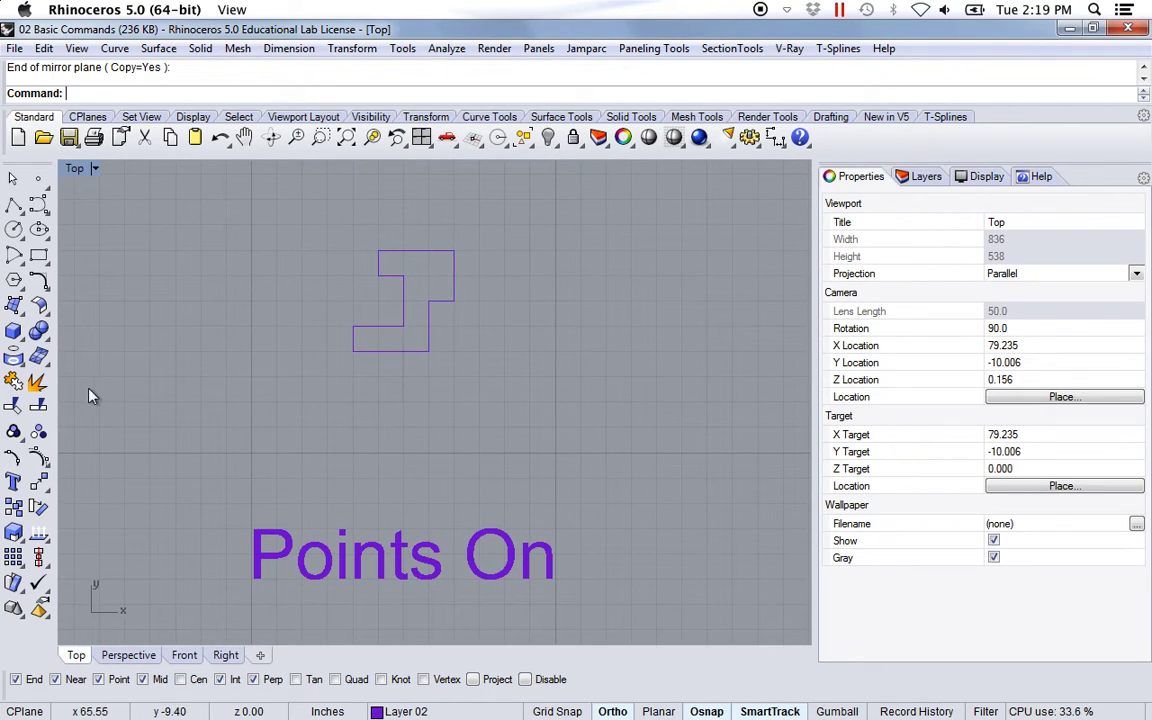
pyautogui.click(40, 457)
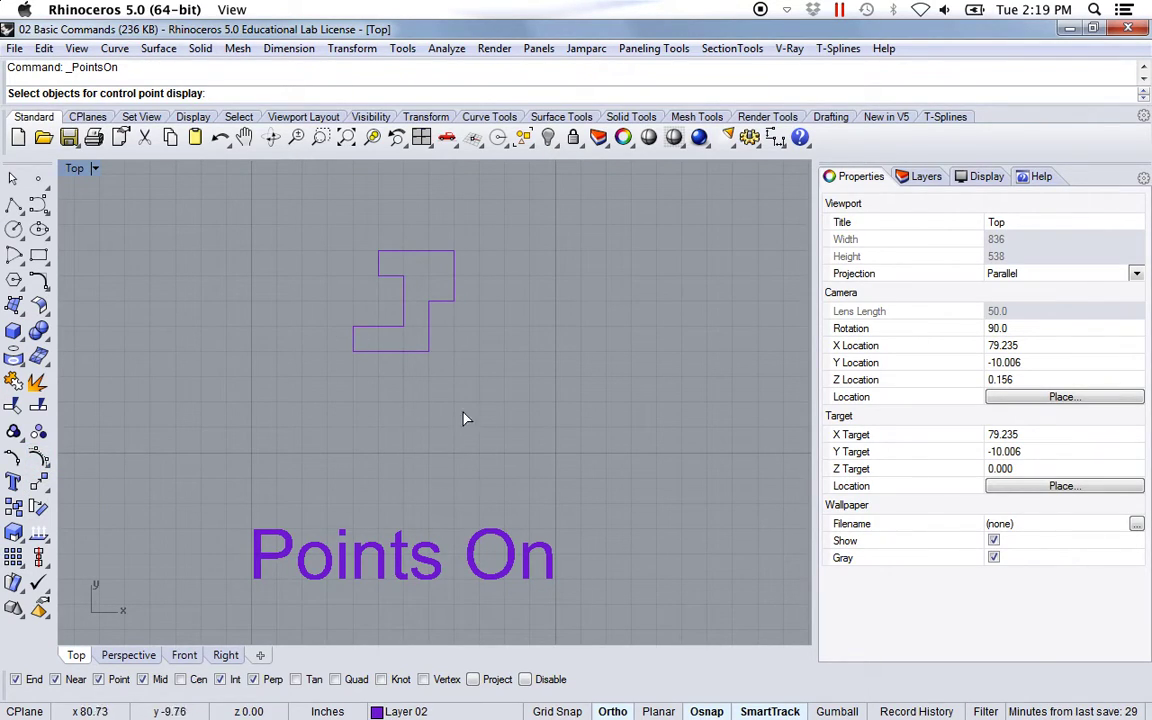
pyautogui.click(381, 356)
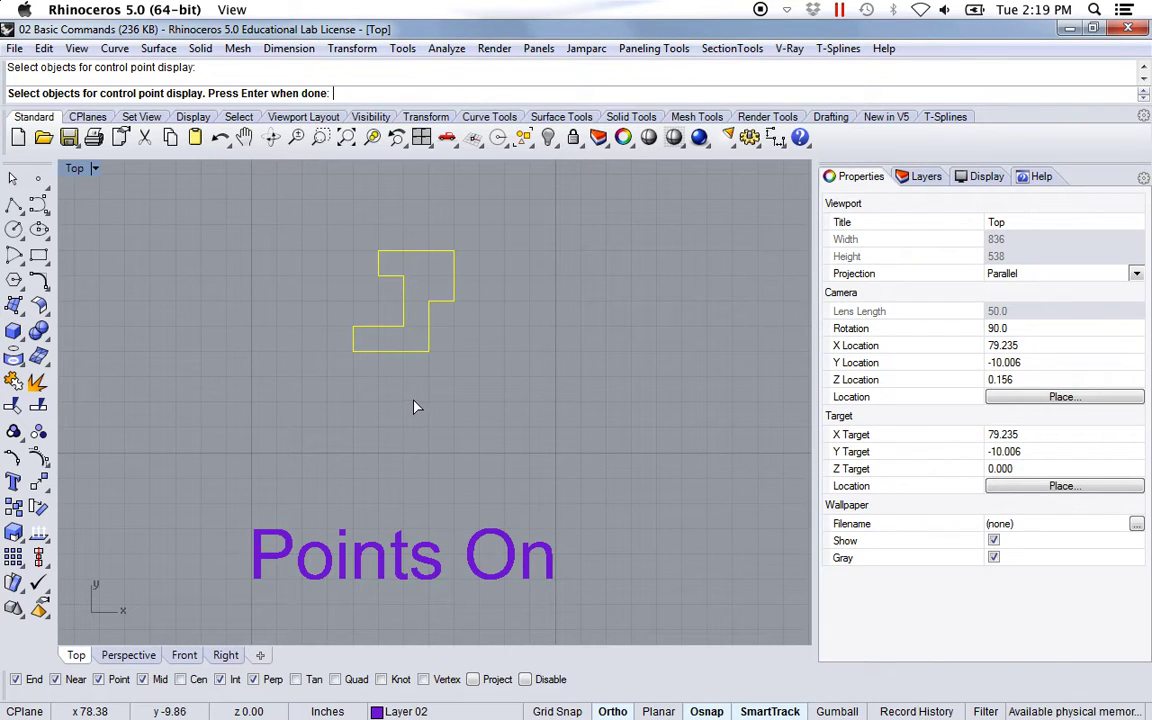
pyautogui.press('Return')
pyautogui.scroll(3, 400, 333)
pyautogui.scroll(2, 395, 320)
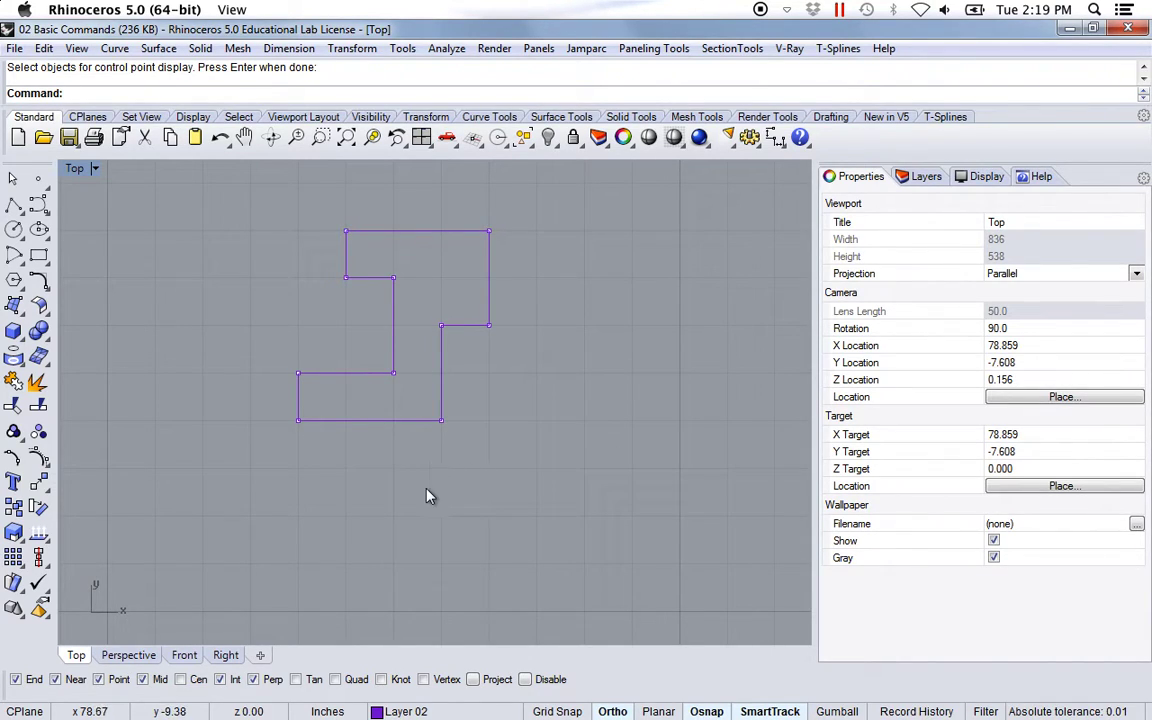
# Turn on grid snapping and move the two control points at the profile's lower-left end 3 inches to the left
pyautogui.moveTo(257, 343); pyautogui.dragTo(247, 350)
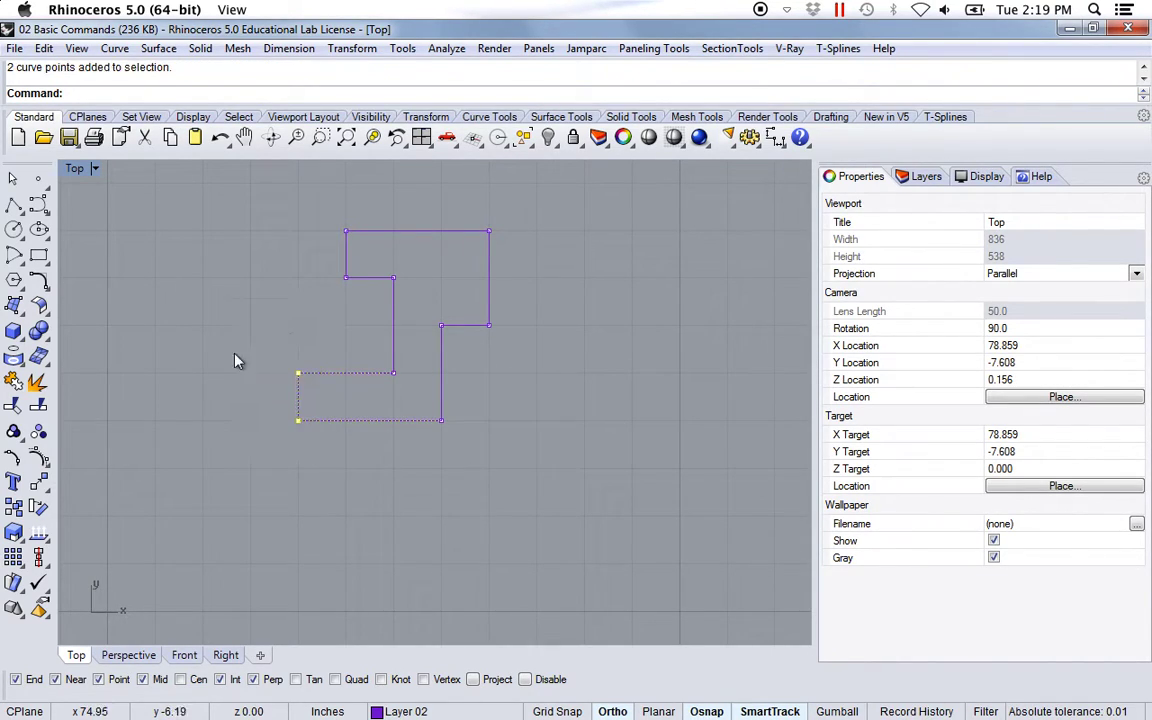
pyautogui.click(560, 711)
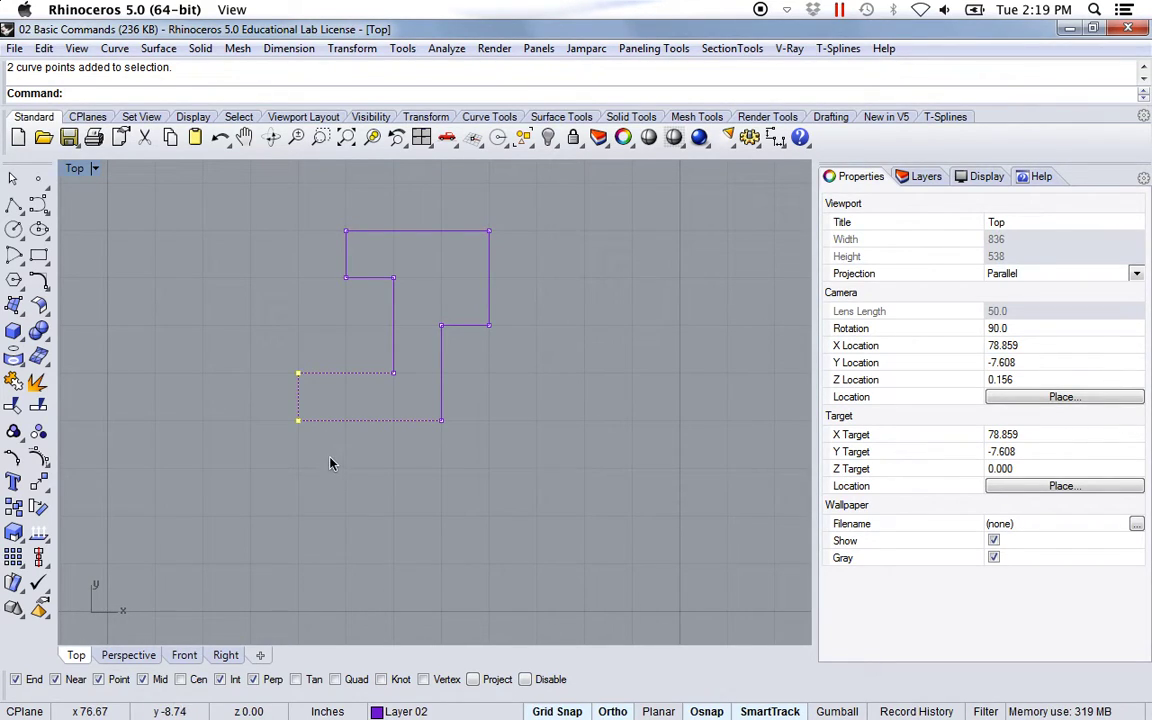
pyautogui.write('m')
pyautogui.press('Return')
pyautogui.click(298, 421)
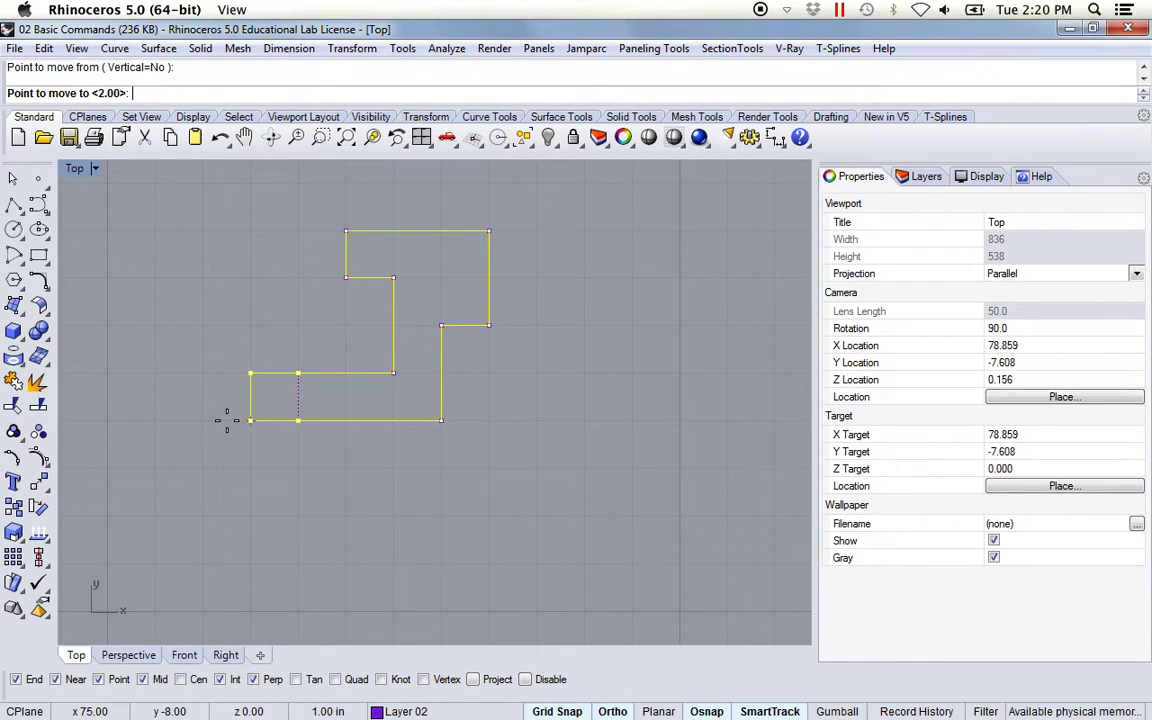
pyautogui.click(160, 420)
# Move the two control points on the profile's upper-right vertical edge 2 inches to the right
pyautogui.moveTo(535, 388); pyautogui.dragTo(558, 462, button='right')
pyautogui.moveTo(497, 272); pyautogui.dragTo(584, 431)
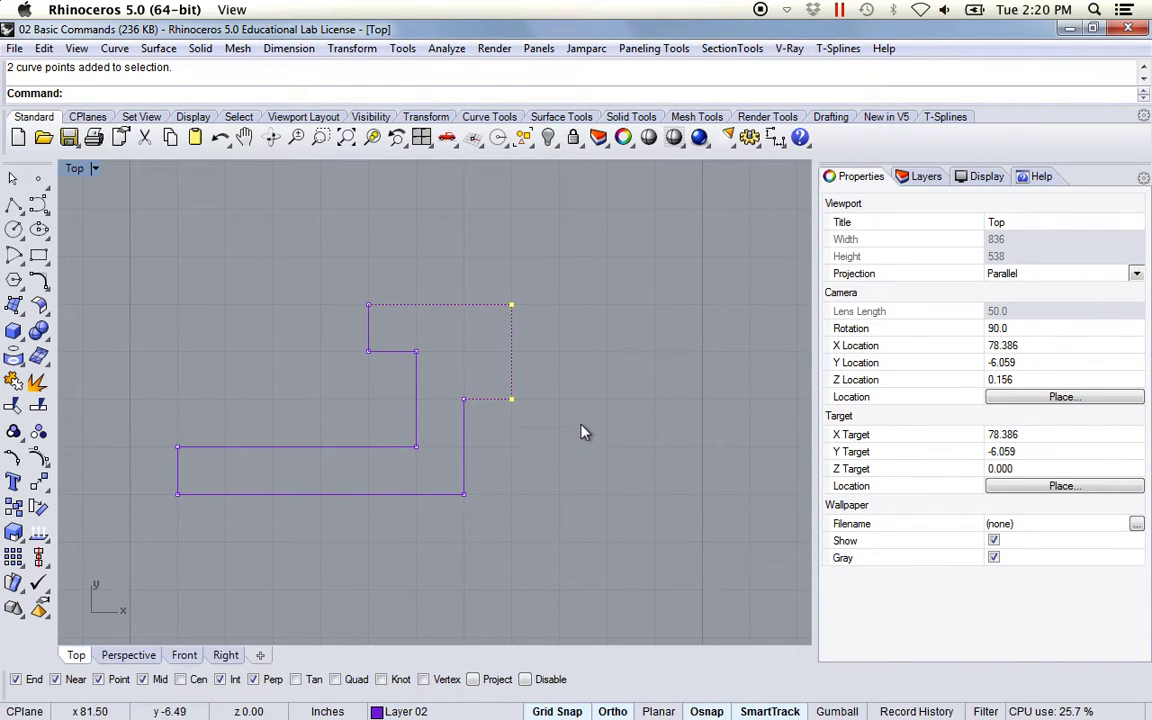
pyautogui.press('Return')
pyautogui.click(512, 400)
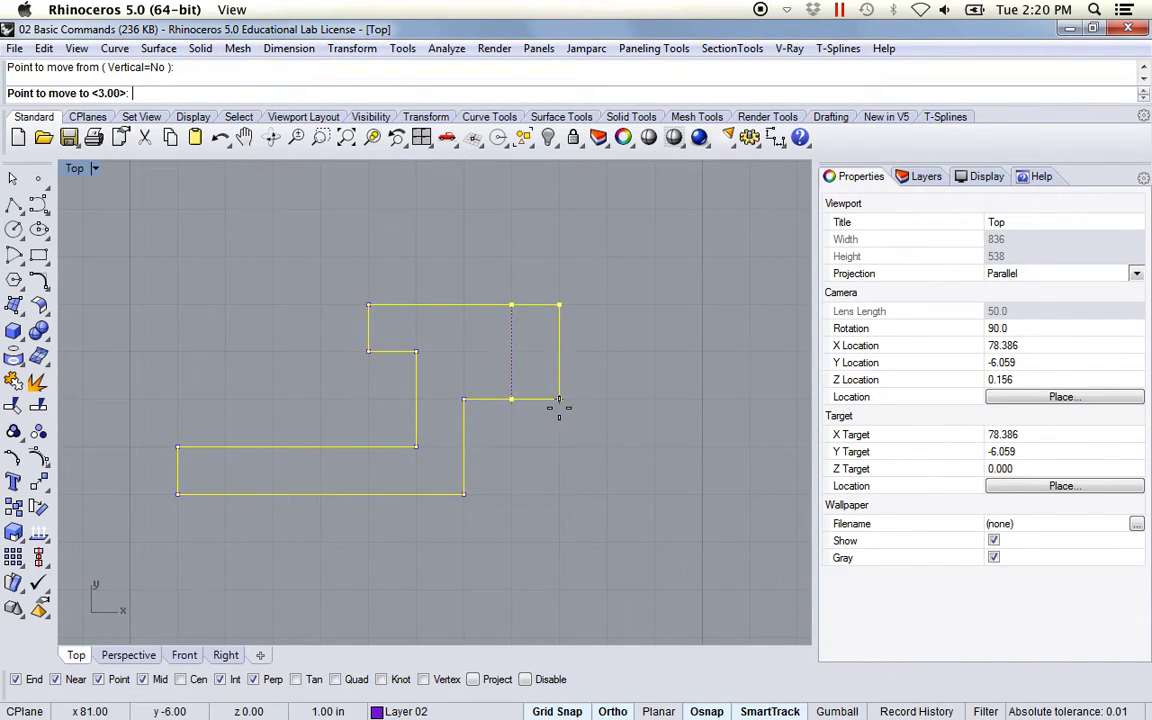
pyautogui.click(598, 404)
# Move the two control points on the profile's top edge 1 inch up
pyautogui.moveTo(329, 264); pyautogui.dragTo(643, 338)
pyautogui.press('Return')
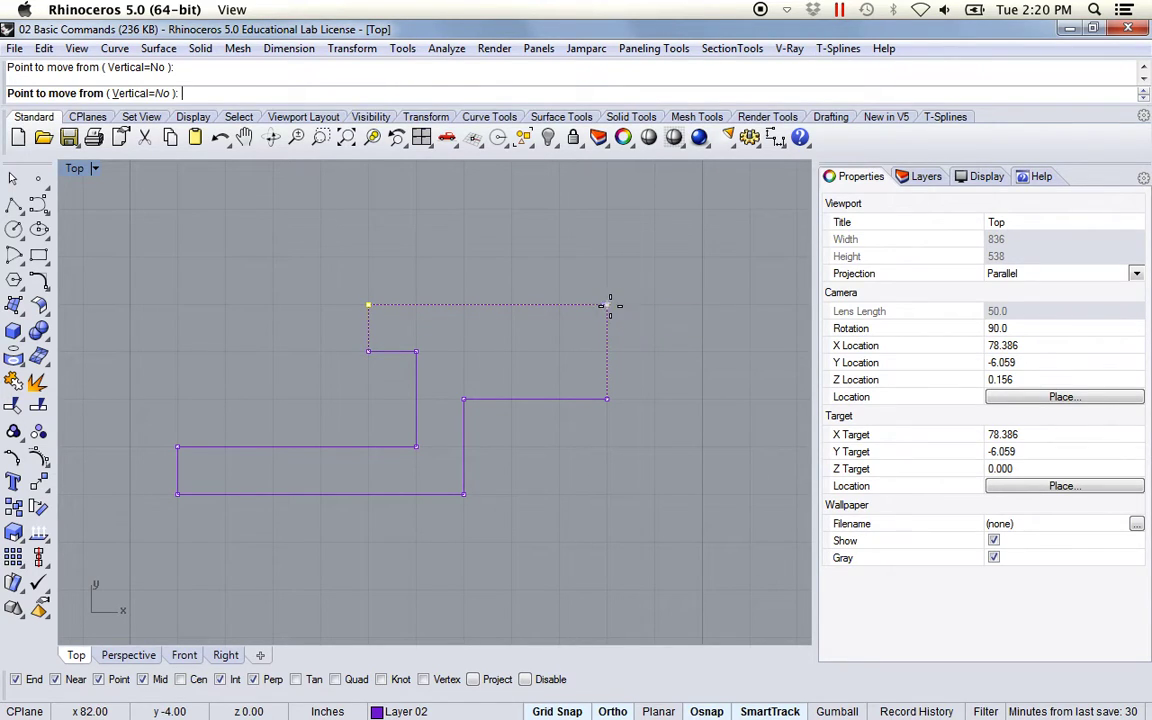
pyautogui.click(607, 304)
pyautogui.click(605, 268)
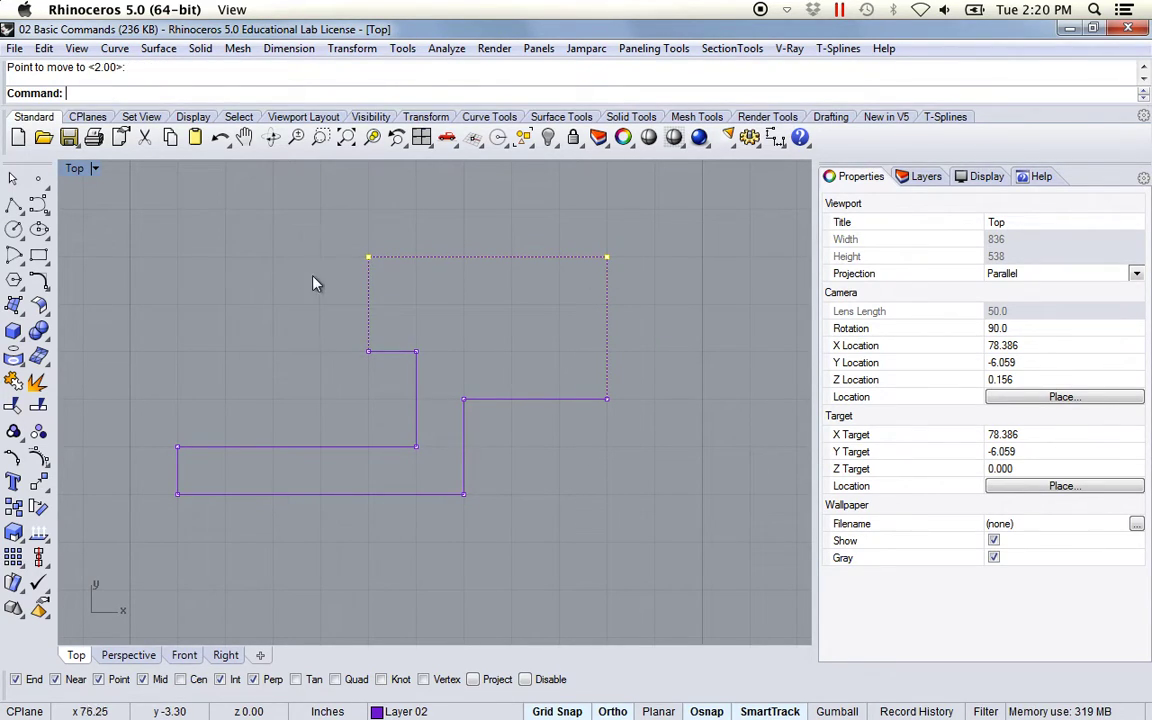
# Move the two control points on the profile's upper-left vertical edge 1 inch to the left
pyautogui.moveTo(320, 240); pyautogui.dragTo(382, 376)
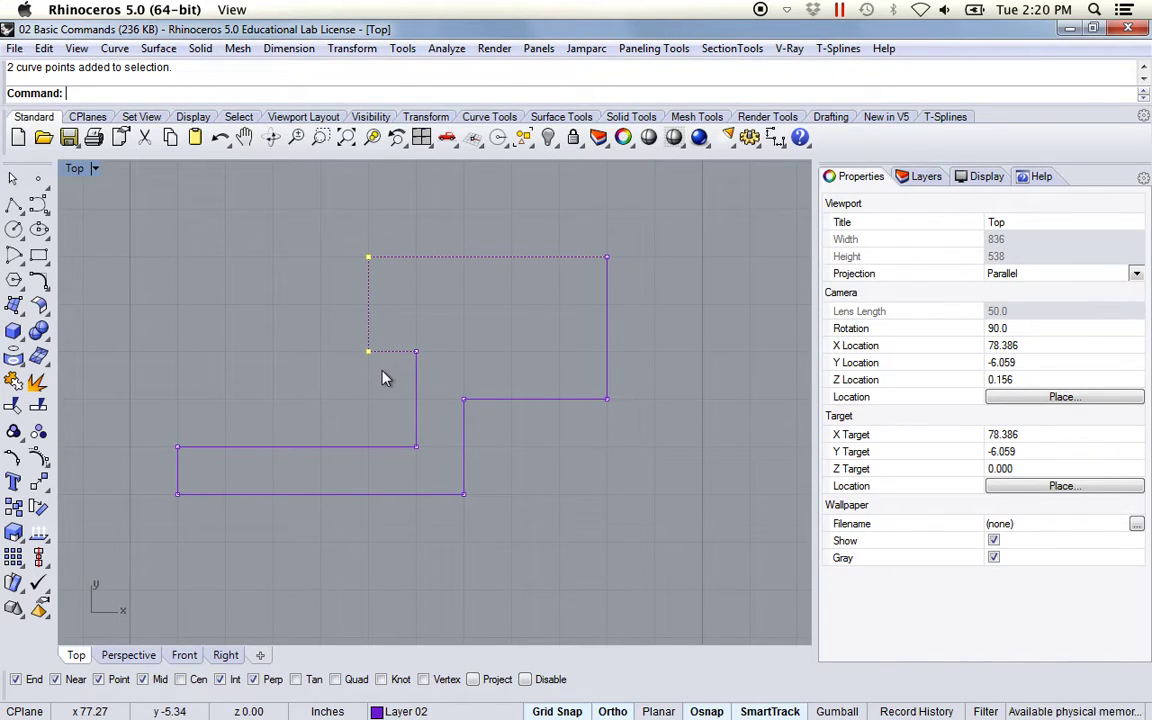
pyautogui.press('Return')
pyautogui.click(369, 257)
pyautogui.click(321, 257)
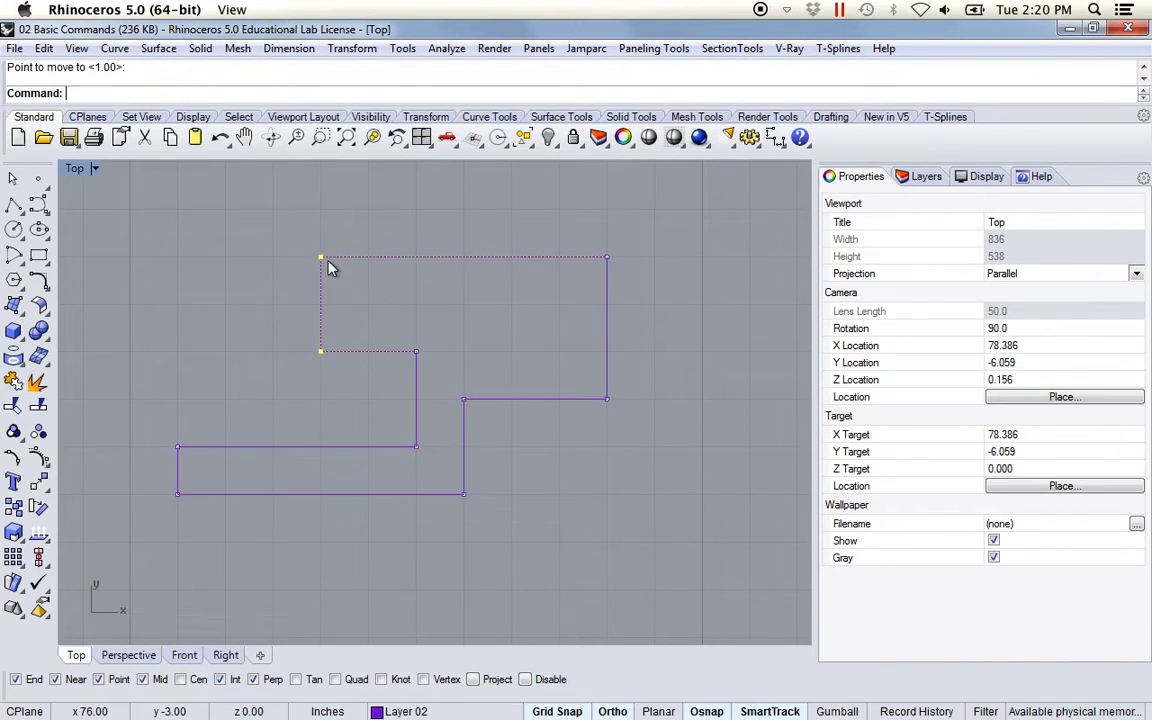
# Move the two control points on the profile's lower-right vertical edge 2 inches to the right and turn the control points off
pyautogui.scroll(-4, 407, 470)
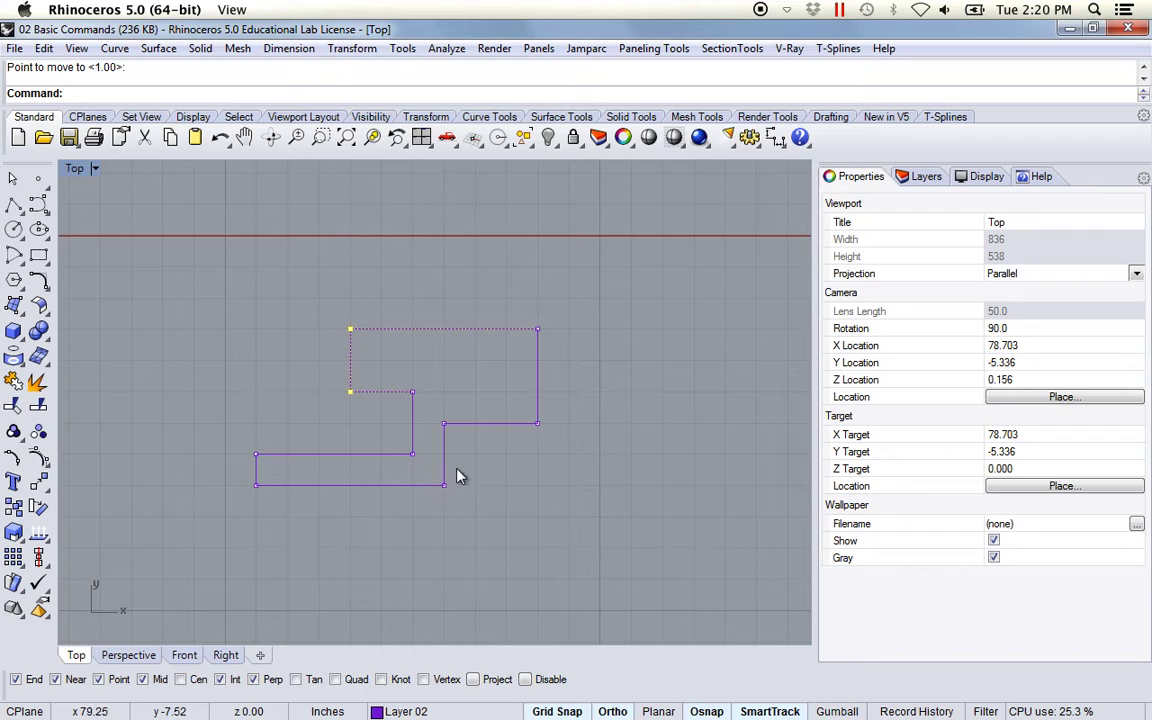
pyautogui.moveTo(432, 408); pyautogui.dragTo(470, 522)
pyautogui.press('Return')
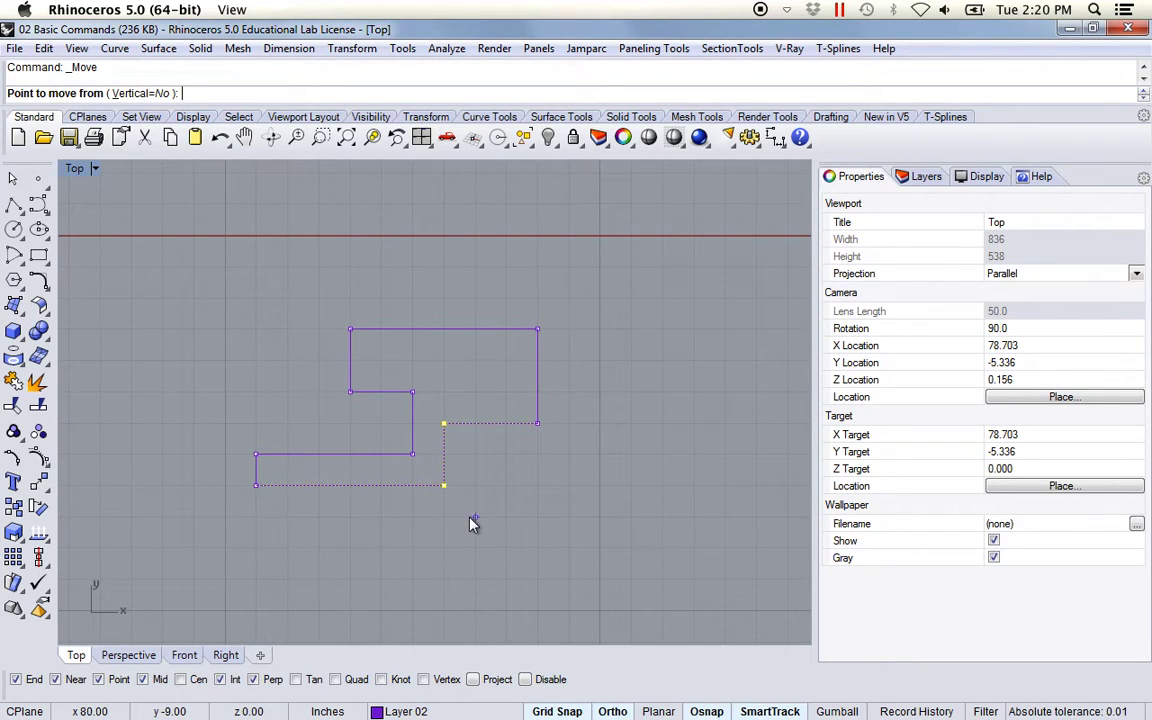
pyautogui.click(445, 485)
pyautogui.click(506, 486)
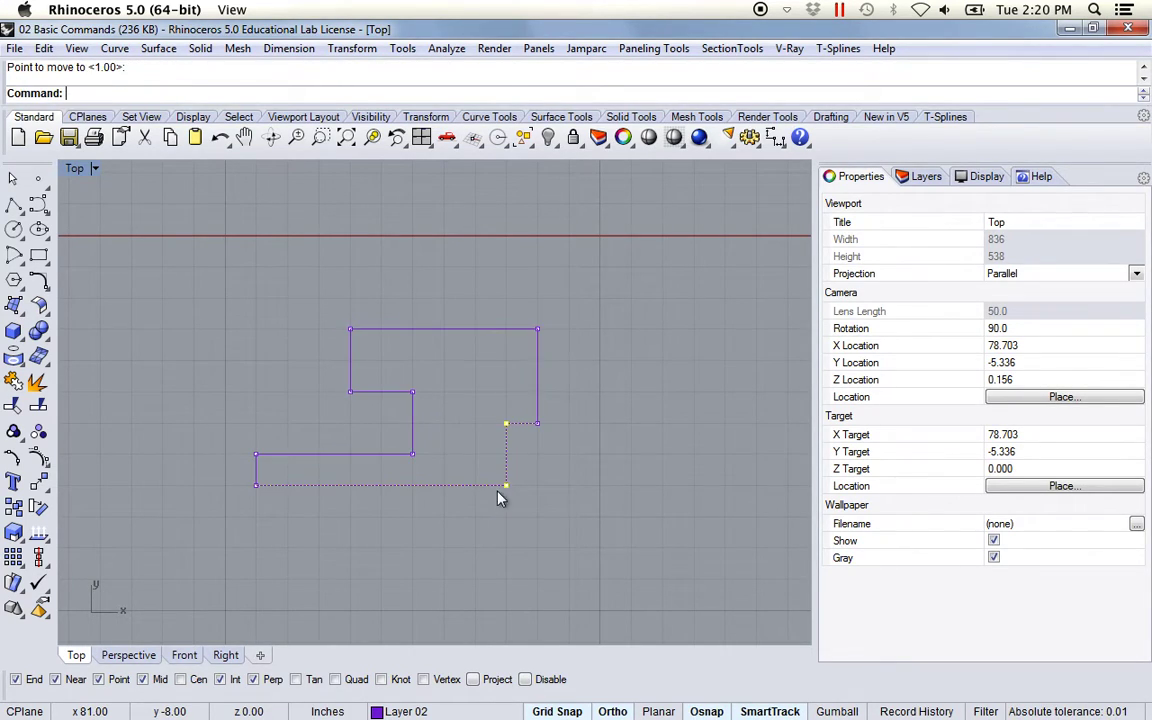
pyautogui.press('Escape')
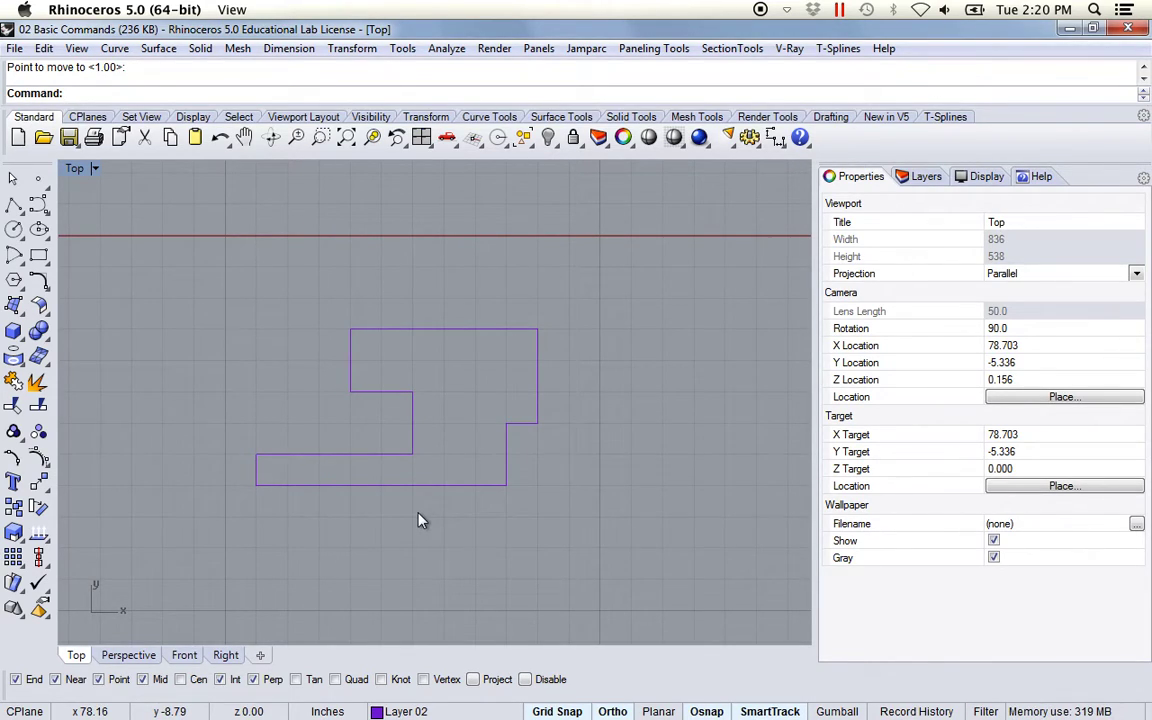
# Turn off grid snapping and examine the Fillet and Chamfer squares in the third row of exercises
pyautogui.scroll(-5, 437, 514)
pyautogui.moveTo(416, 530); pyautogui.dragTo(546, 435, button='right')
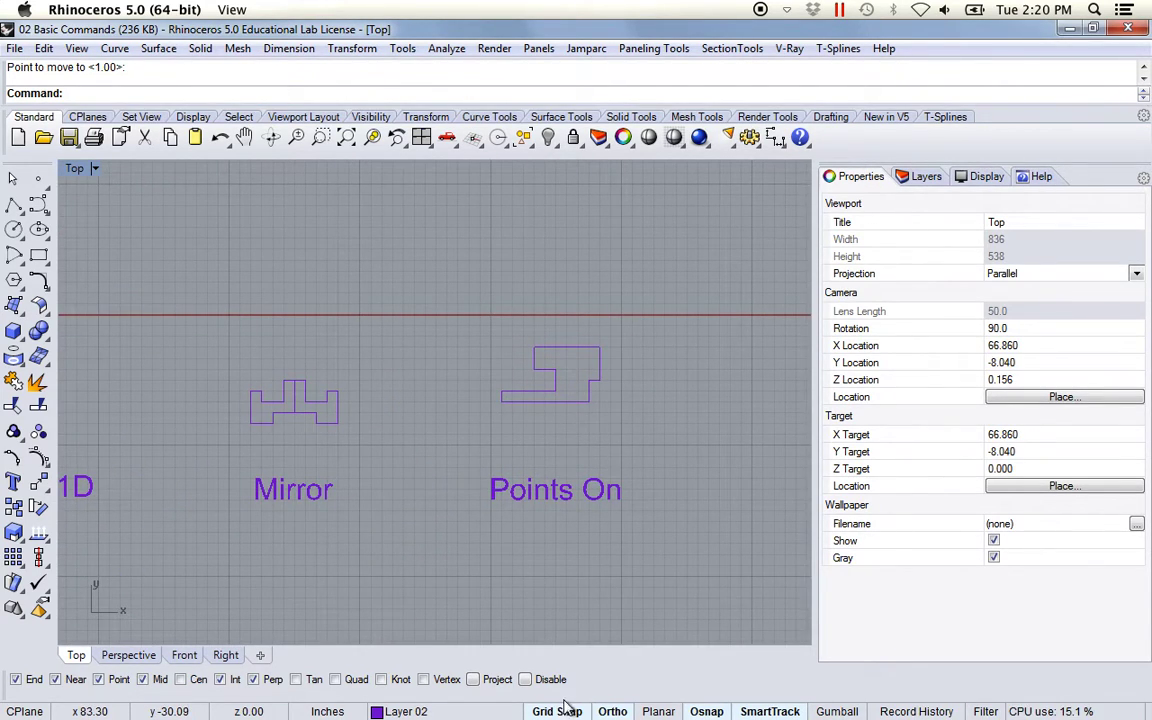
pyautogui.scroll(-5, 432, 481)
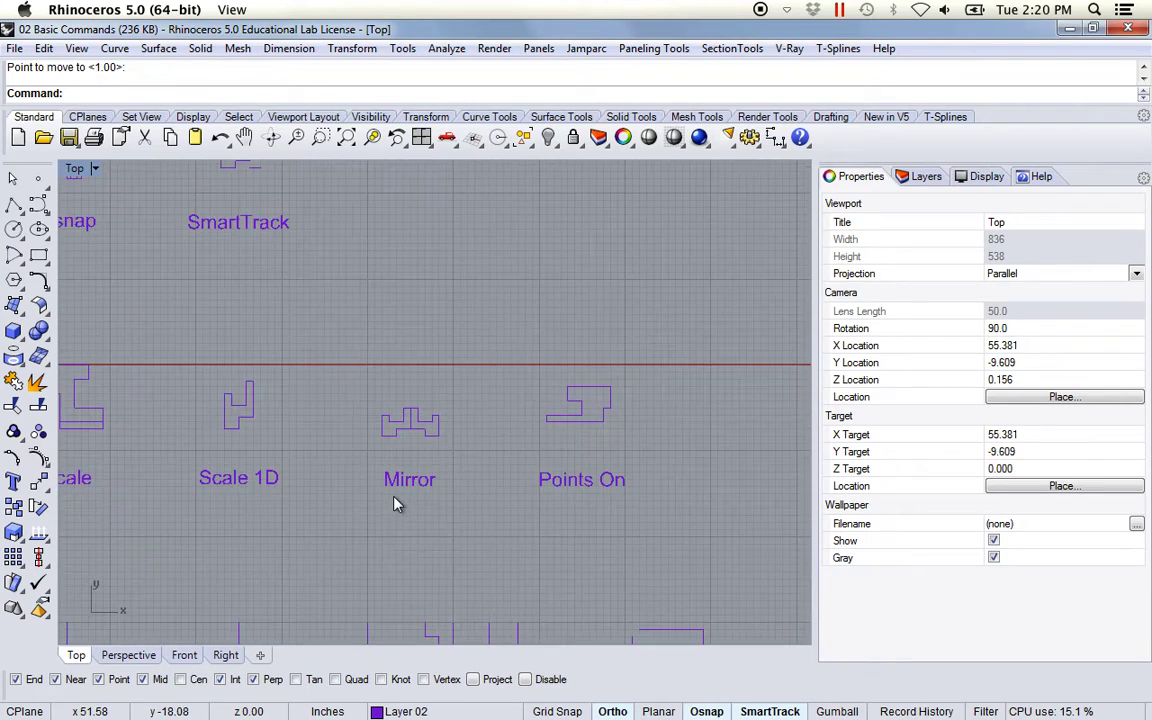
pyautogui.moveTo(395, 505); pyautogui.dragTo(514, 386, button='right')
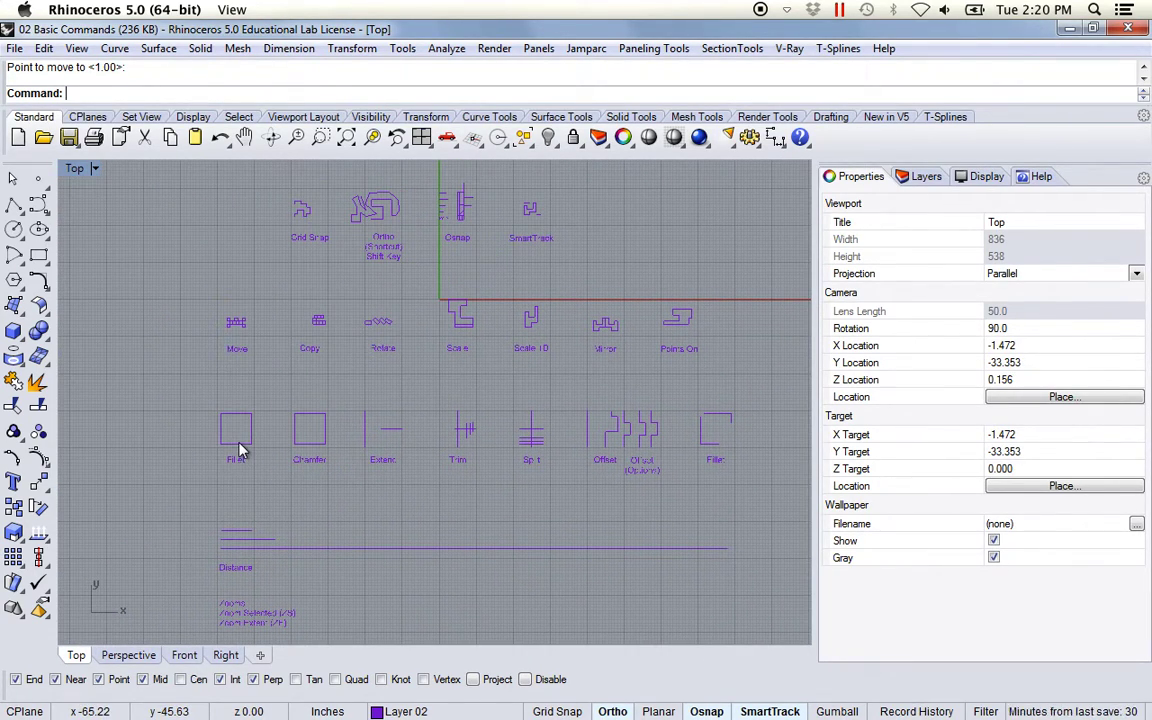
pyautogui.scroll(2, 228, 435)
pyautogui.scroll(8, 245, 443)
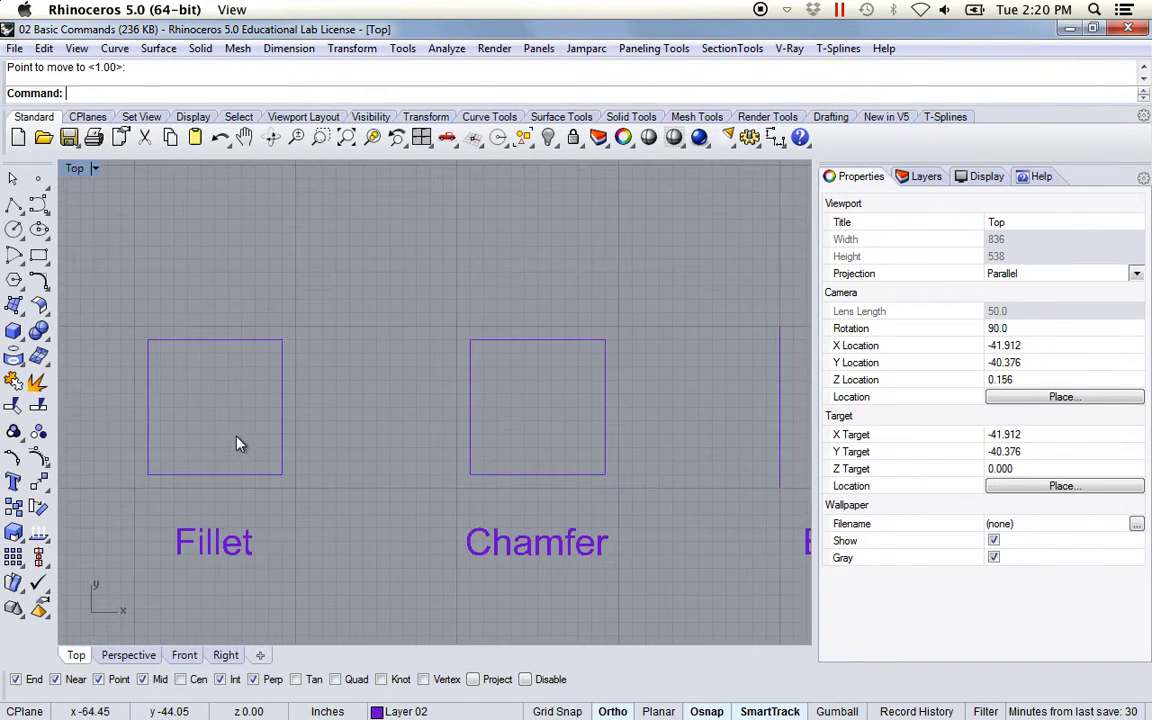
pyautogui.moveTo(356, 427); pyautogui.dragTo(342, 401, button='right')
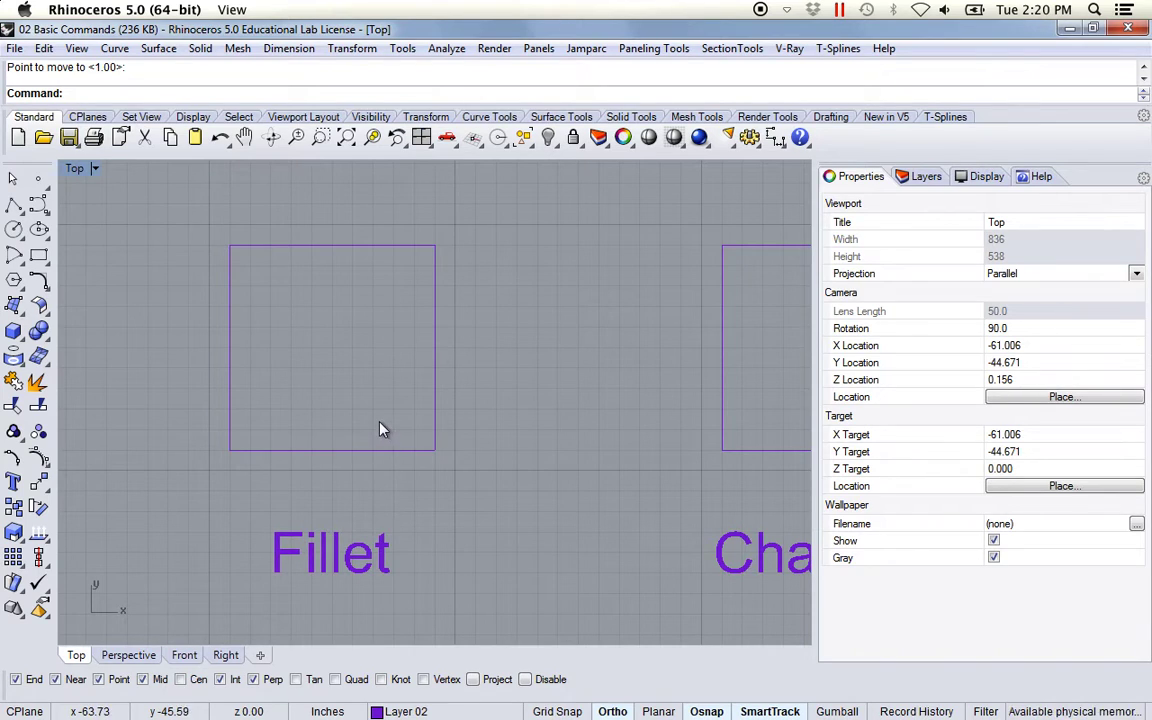
# Examine the rows of command exercises, from Grid Snap and Move down to the Fillet, Chamfer and Extend samples
pyautogui.scroll(-2, 379, 427)
pyautogui.scroll(-3, 381, 425)
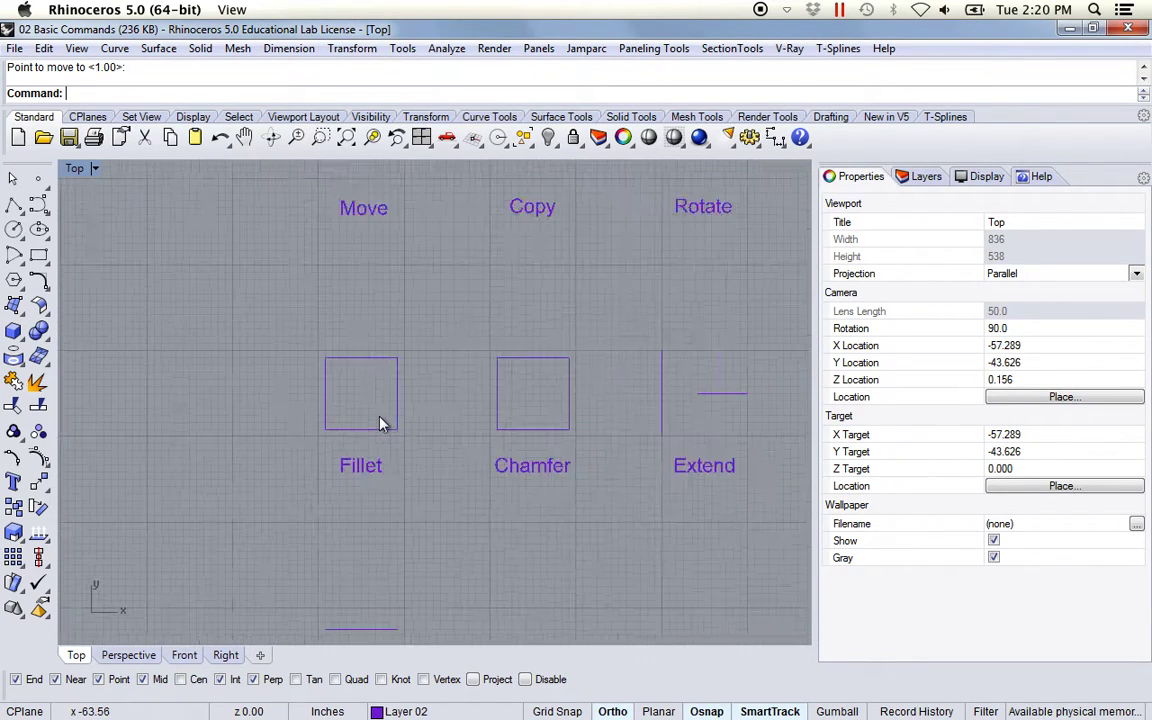
pyautogui.moveTo(388, 391); pyautogui.dragTo(319, 435, button='right')
pyautogui.moveTo(397, 410); pyautogui.dragTo(380, 458, button='right')
pyautogui.scroll(-2, 383, 460)
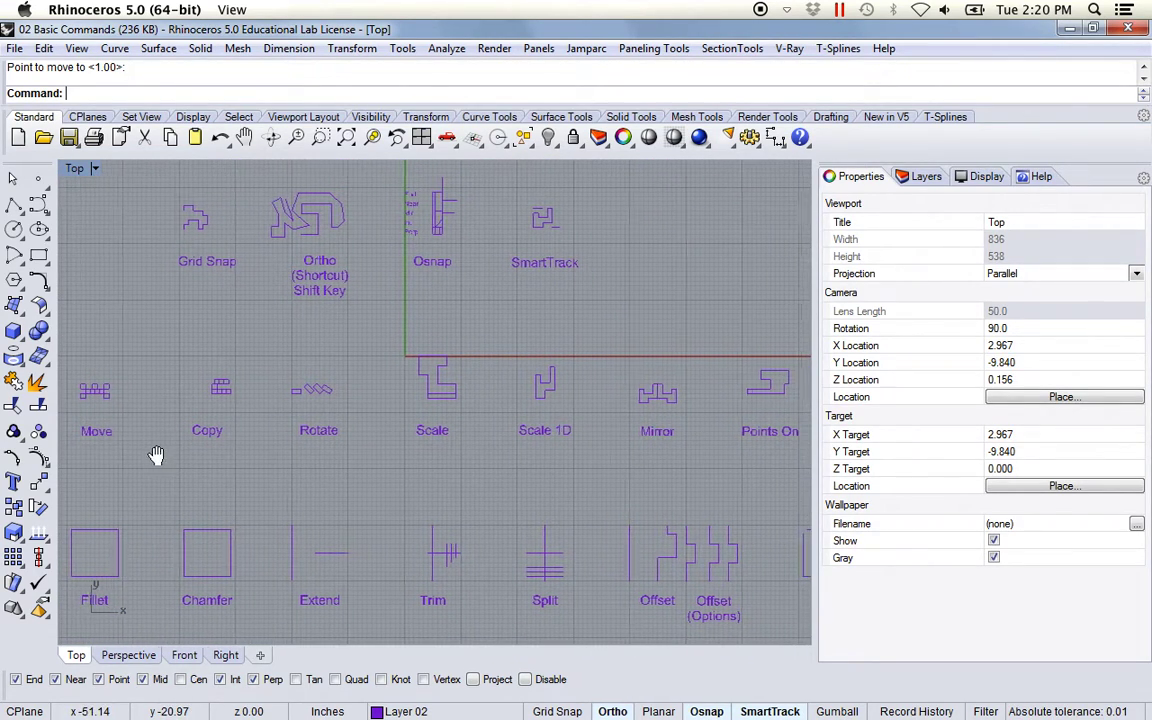
pyautogui.moveTo(159, 458); pyautogui.dragTo(134, 456, button='right')
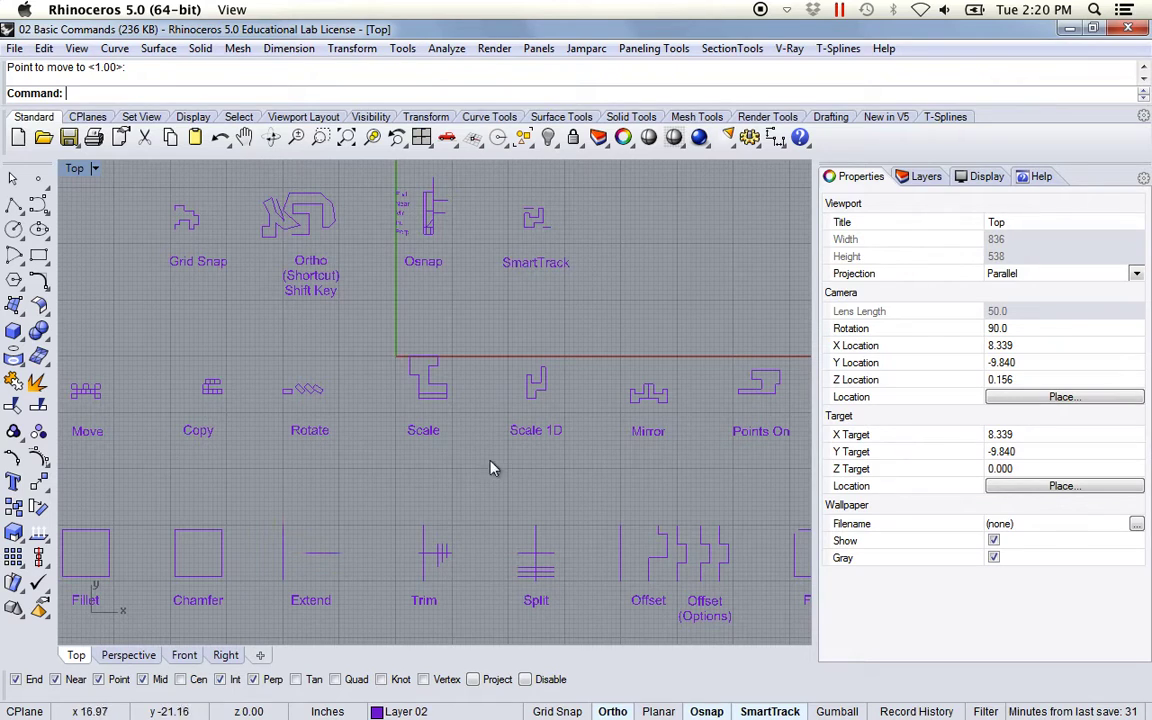
pyautogui.moveTo(735, 455)
pyautogui.mouseDown(button='right')
pyautogui.moveTo(605, 418)
pyautogui.moveTo(720, 442)
pyautogui.mouseUp(button='right')
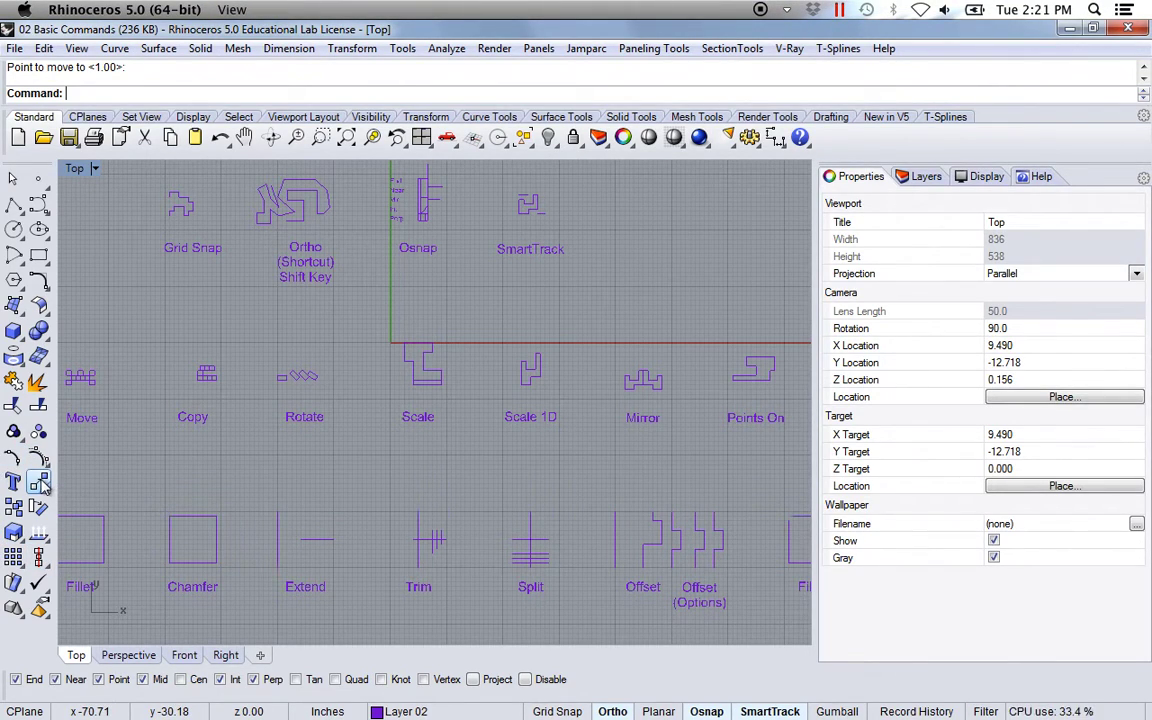
pyautogui.click(18, 543)
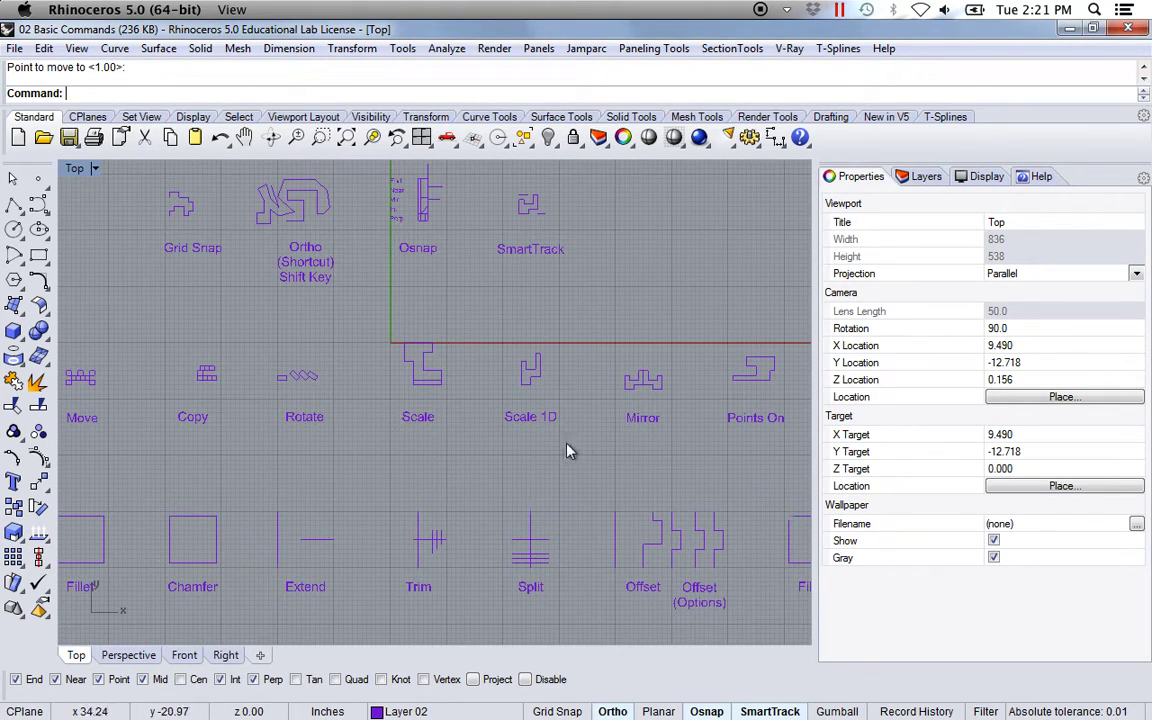
pyautogui.click(42, 486)
pyautogui.moveTo(252, 527); pyautogui.dragTo(248, 470, button='right')
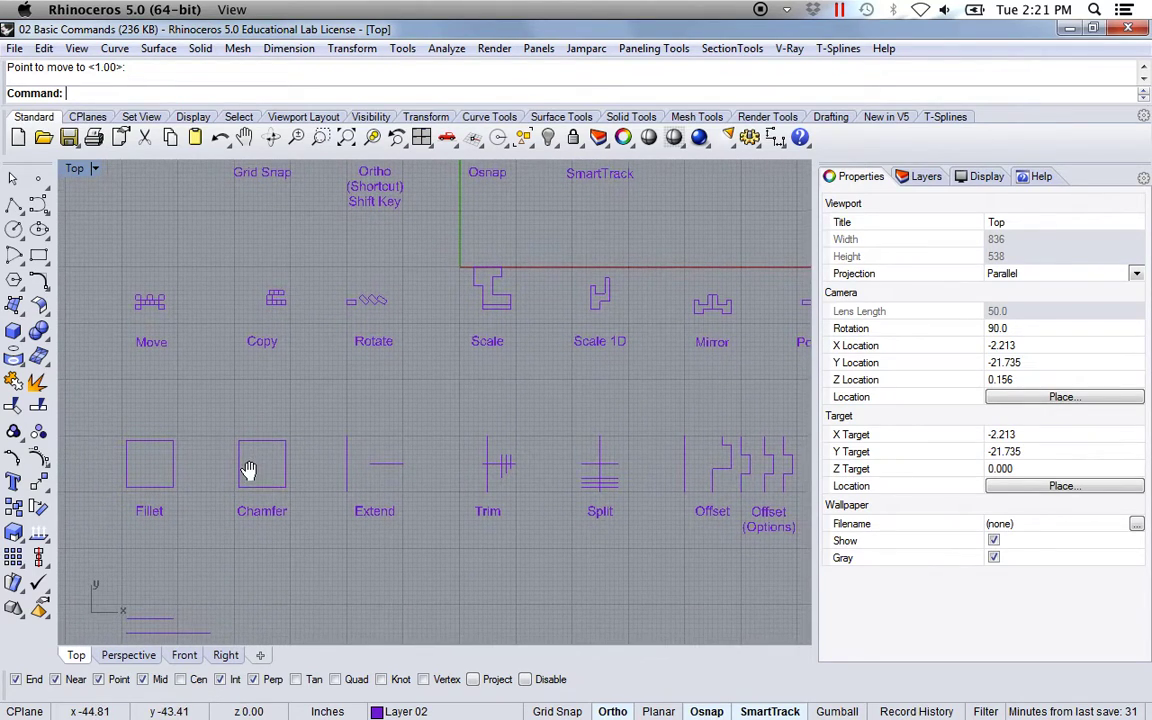
pyautogui.scroll(5, 129, 446)
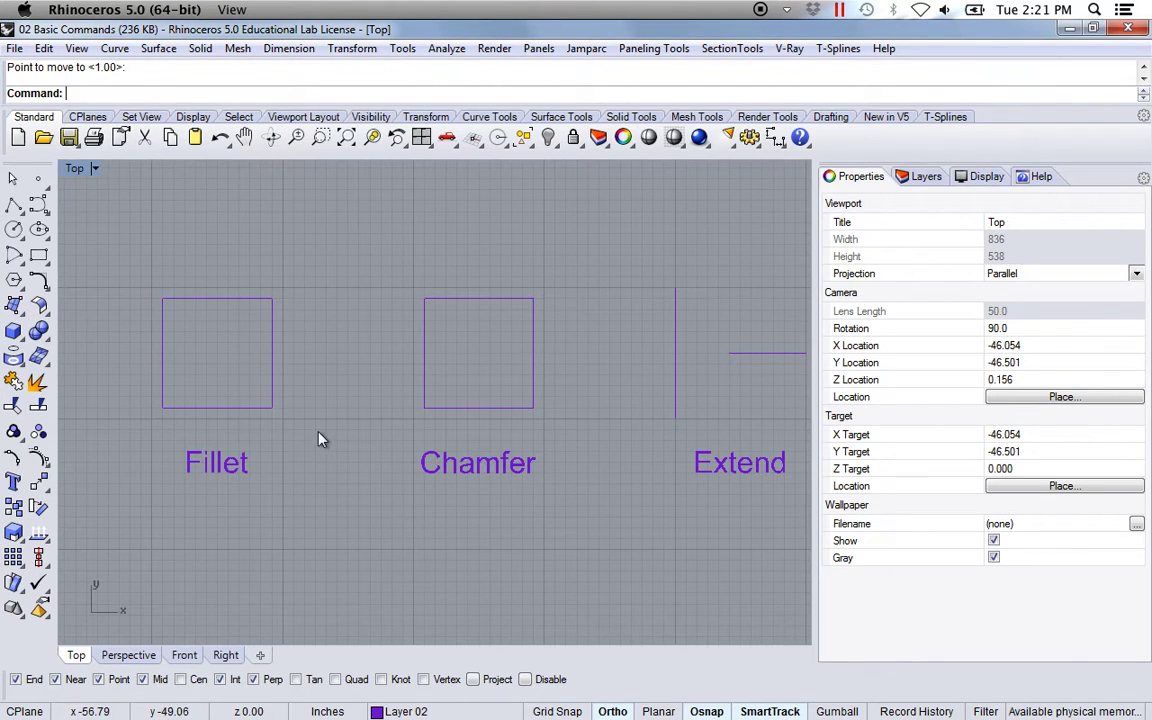
pyautogui.click(45, 289)
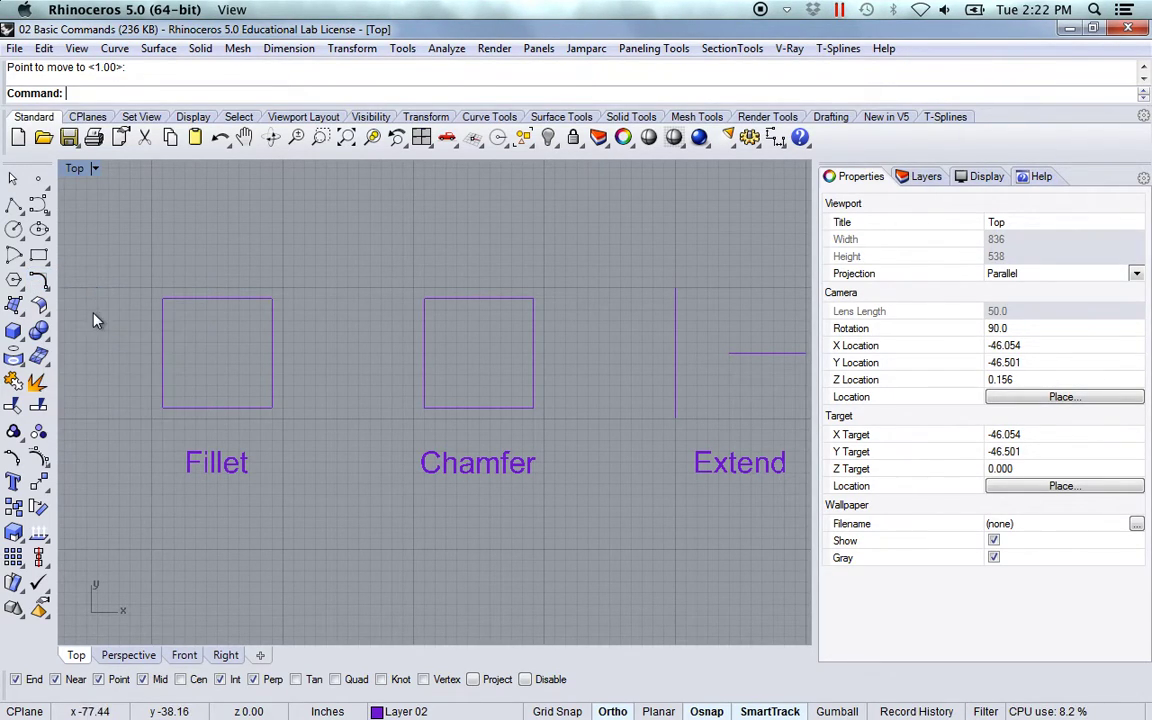
pyautogui.moveTo(393, 514); pyautogui.dragTo(362, 502, button='right')
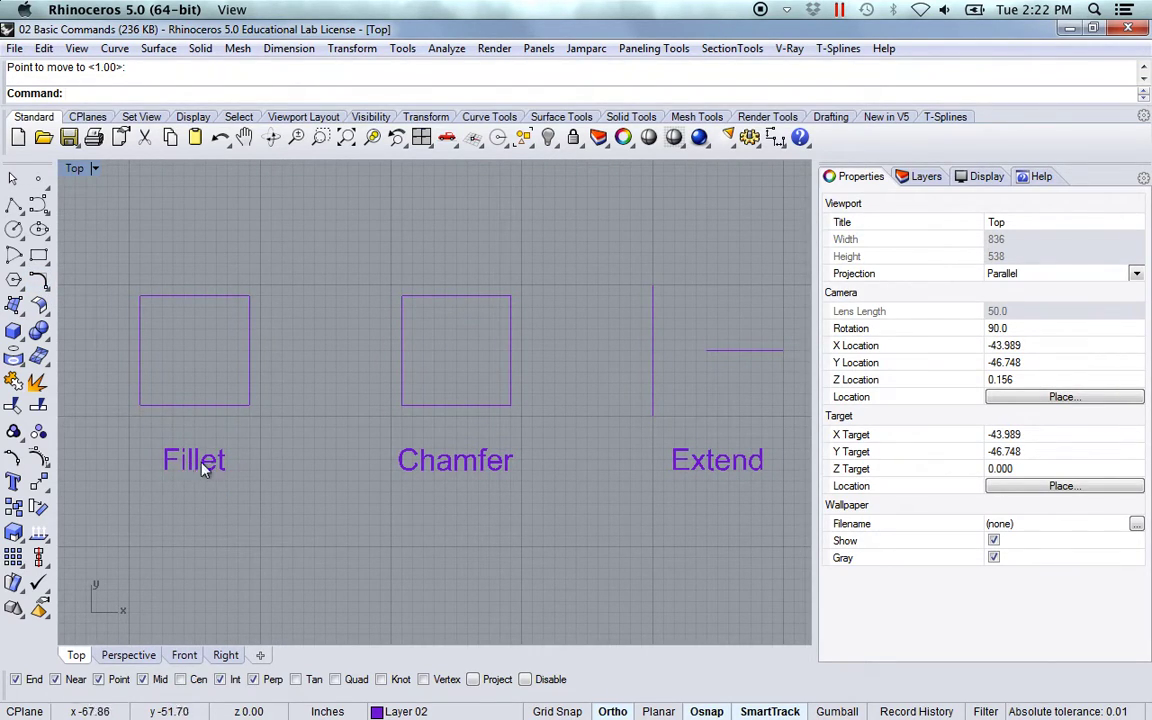
pyautogui.scroll(-1, 178, 452)
pyautogui.scroll(1, 178, 452)
pyautogui.moveTo(136, 442); pyautogui.dragTo(189, 474, button='right')
pyautogui.moveTo(384, 490); pyautogui.dragTo(327, 505, button='right')
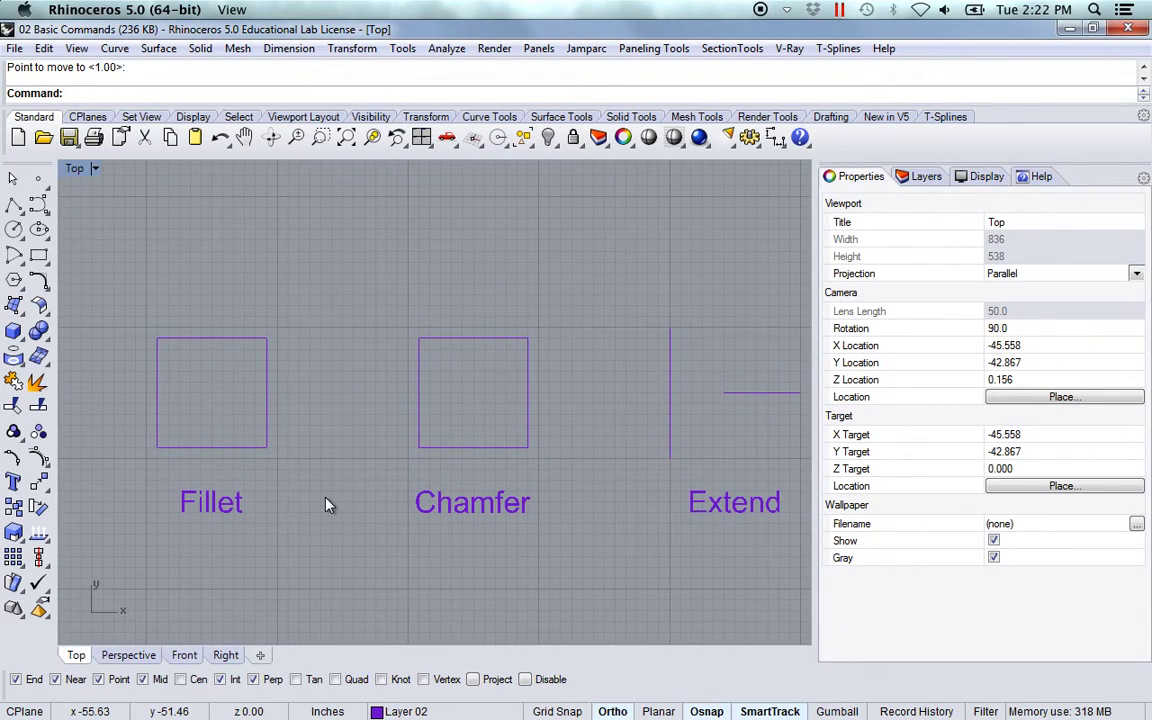
# Fillet the upper-left corner of the square above the Fillet label with a radius of 1 inch
pyautogui.write('Fill')
pyautogui.press('Return')
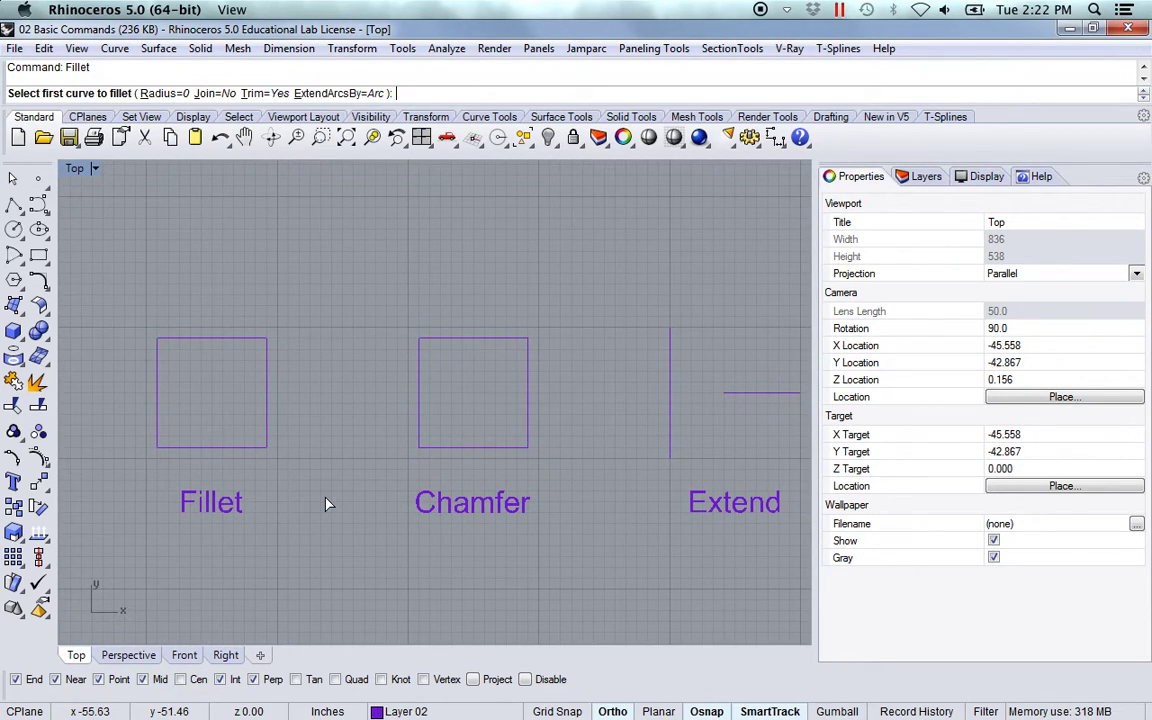
pyautogui.click(160, 94)
pyautogui.press('Return')
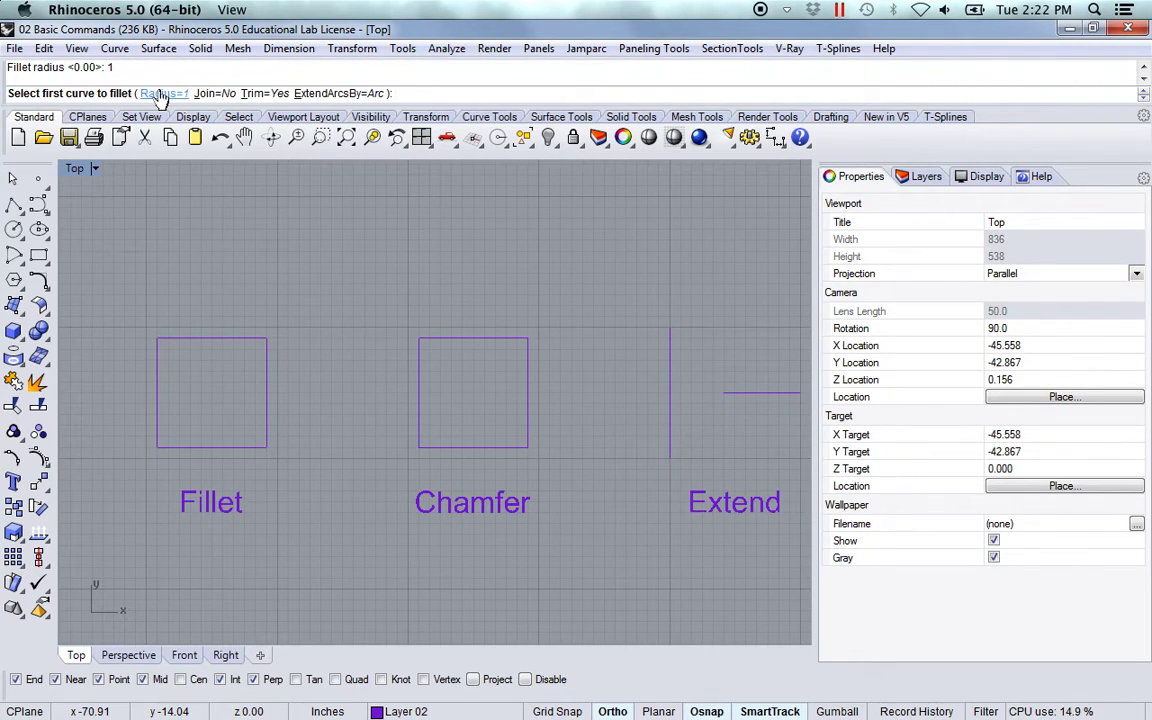
pyautogui.click(161, 94)
pyautogui.write('1')
pyautogui.press('Return')
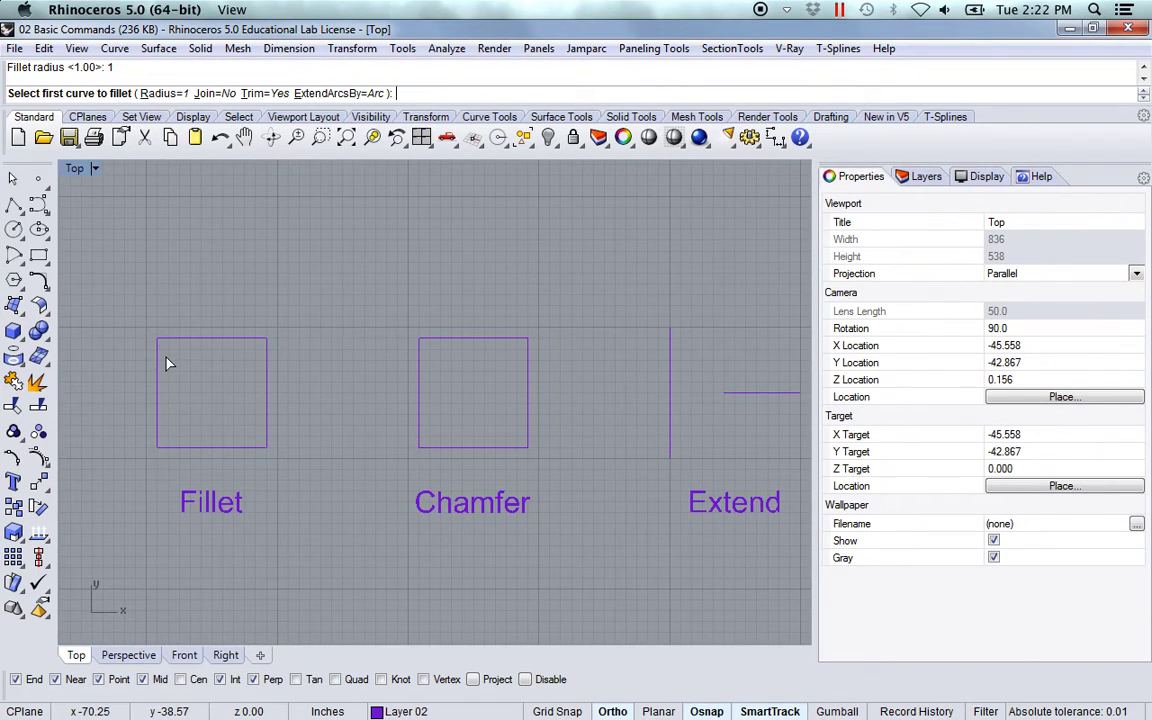
pyautogui.scroll(5, 168, 363)
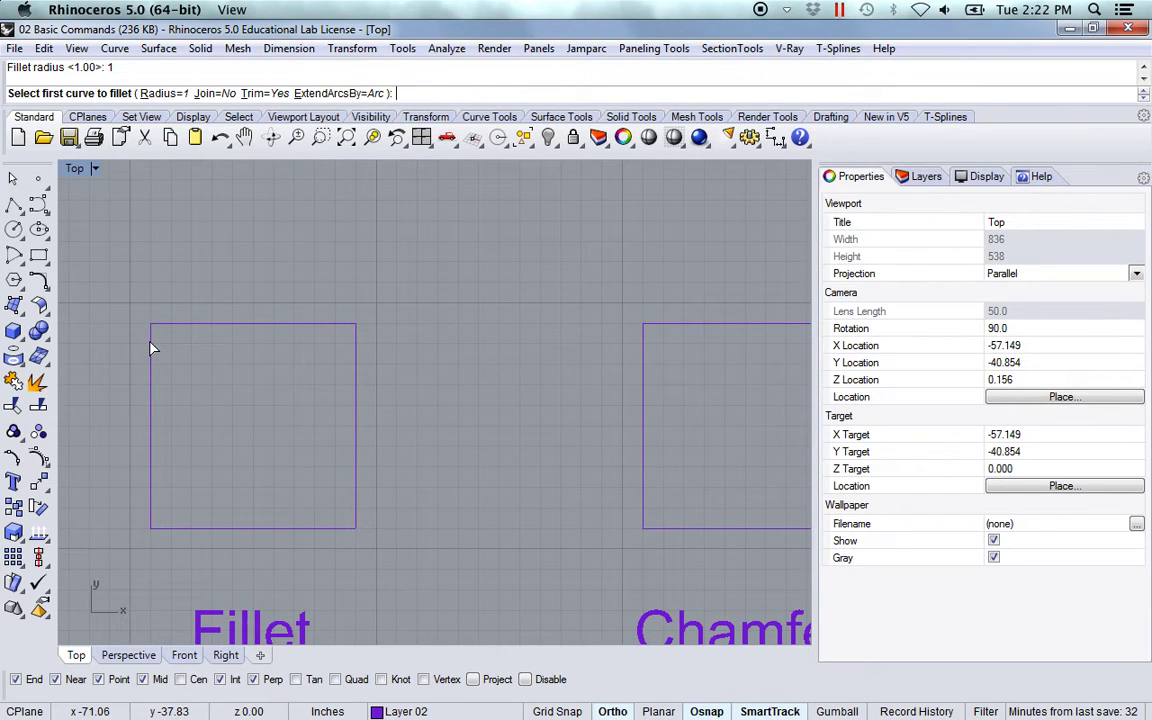
pyautogui.click(152, 350)
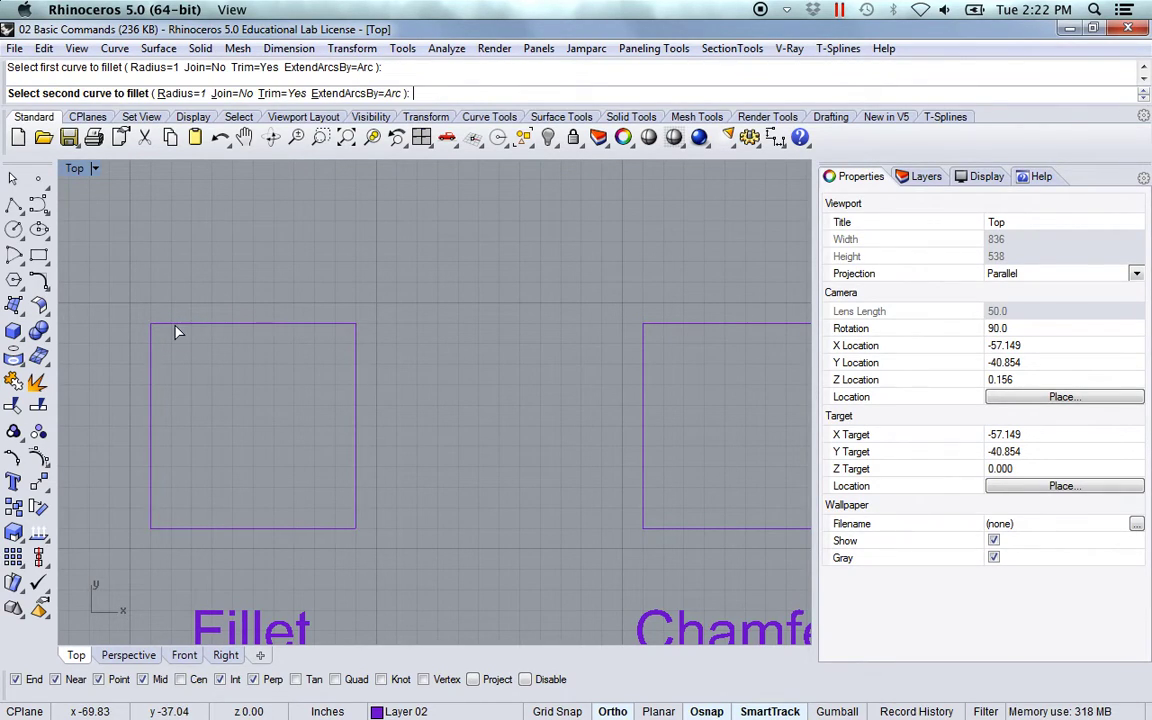
pyautogui.click(176, 332)
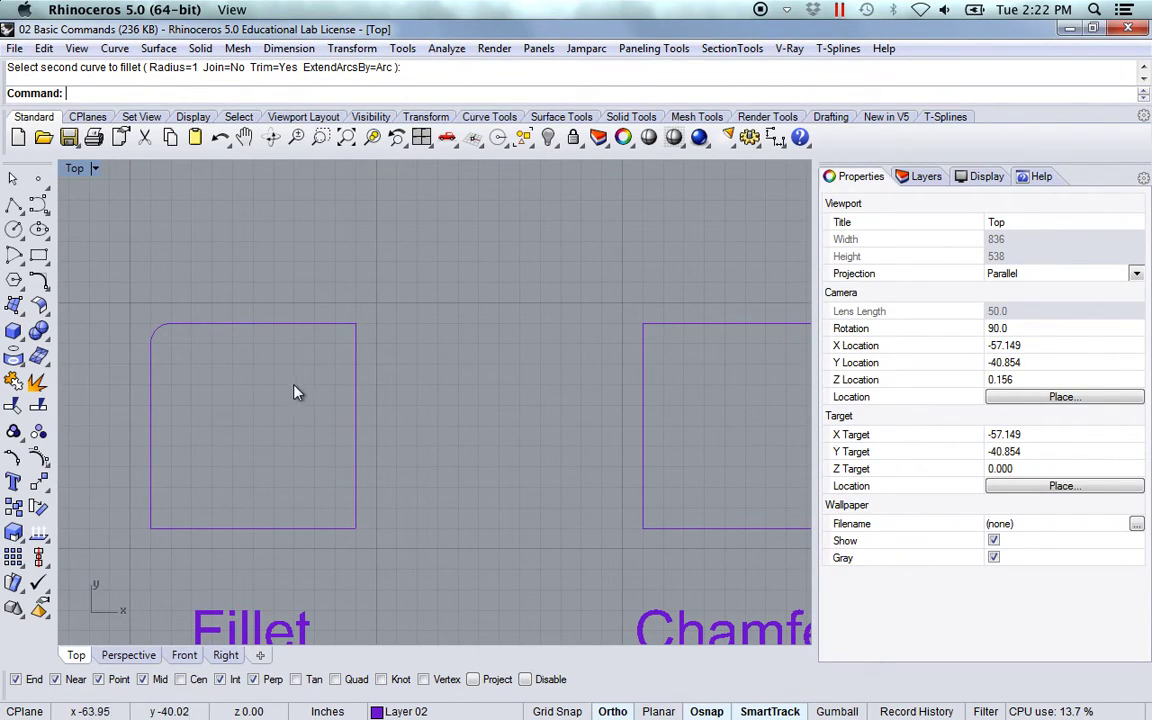
# Fillet the upper-right corner of the Fillet square with a radius of 2 inches
pyautogui.press('Return')
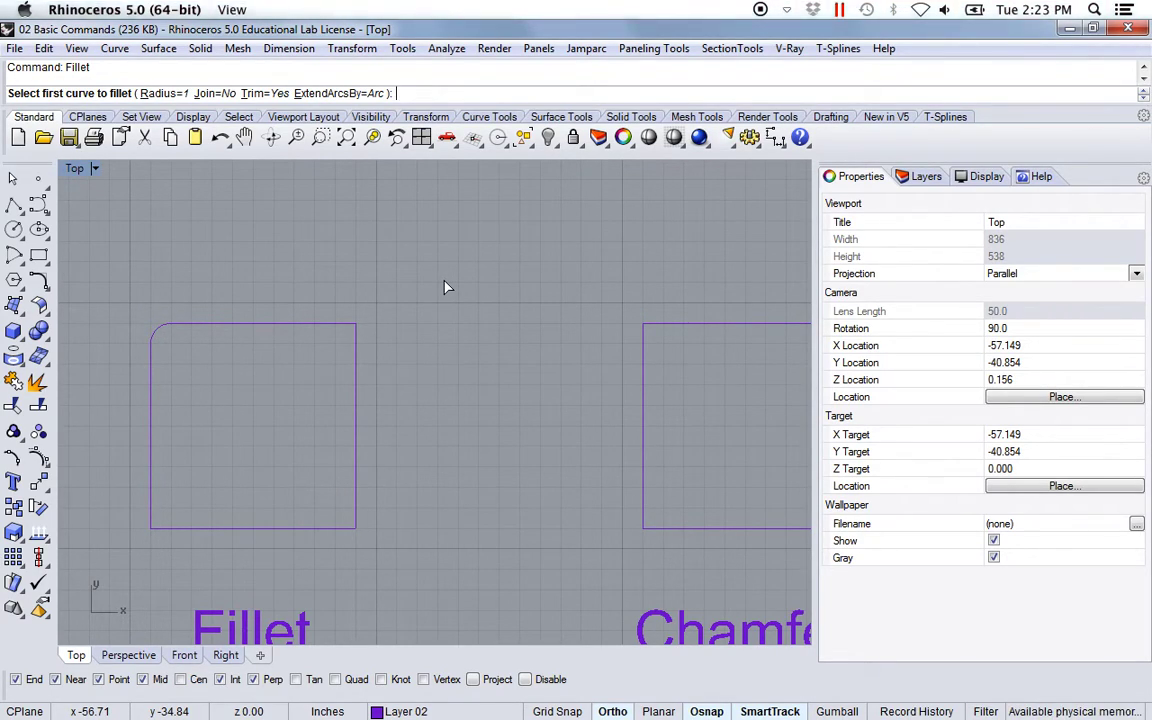
pyautogui.write('2')
pyautogui.press('Return')
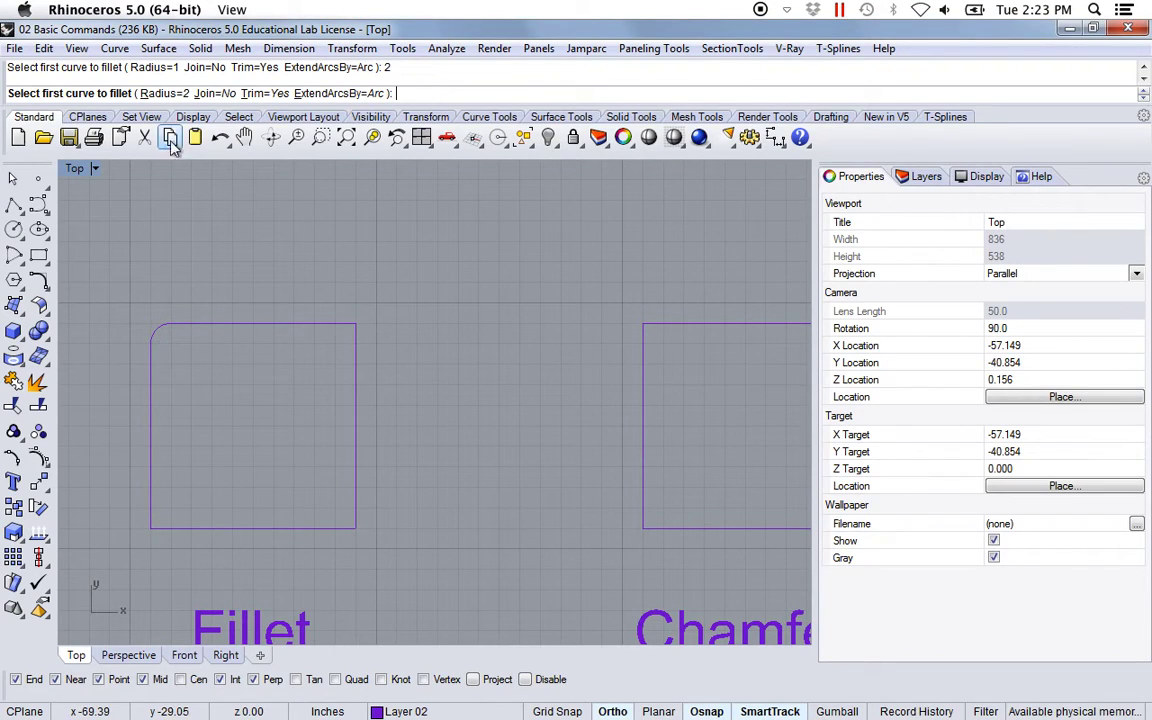
pyautogui.click(337, 330)
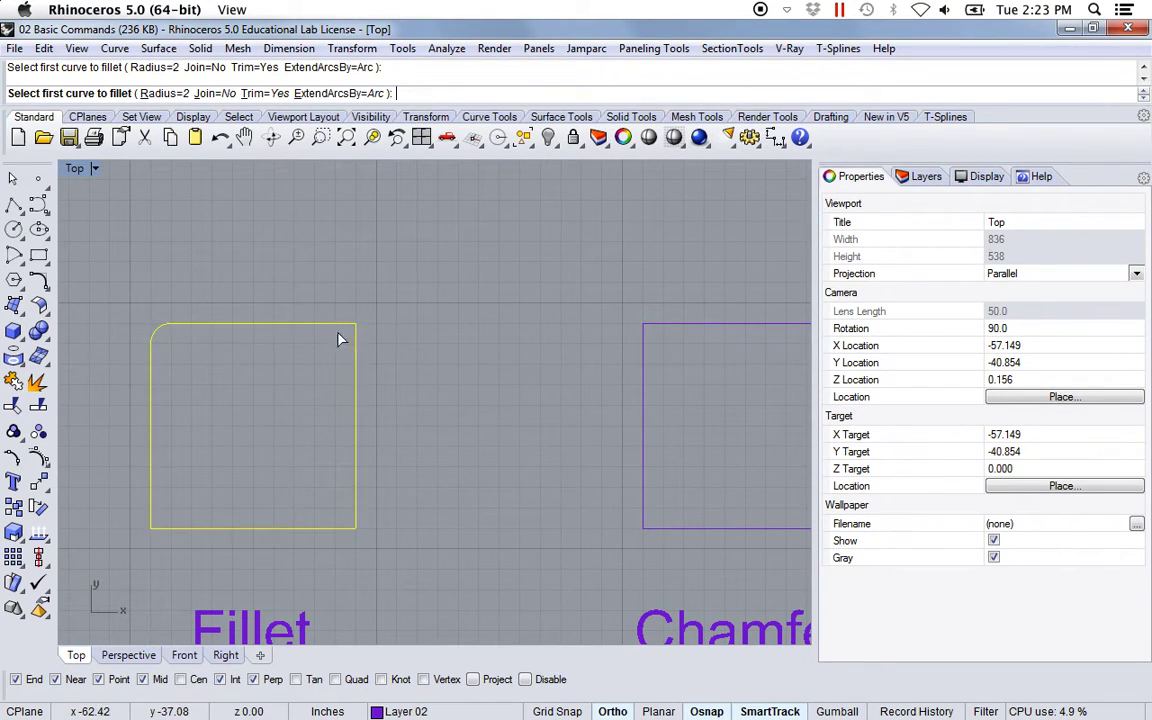
pyautogui.click(356, 350)
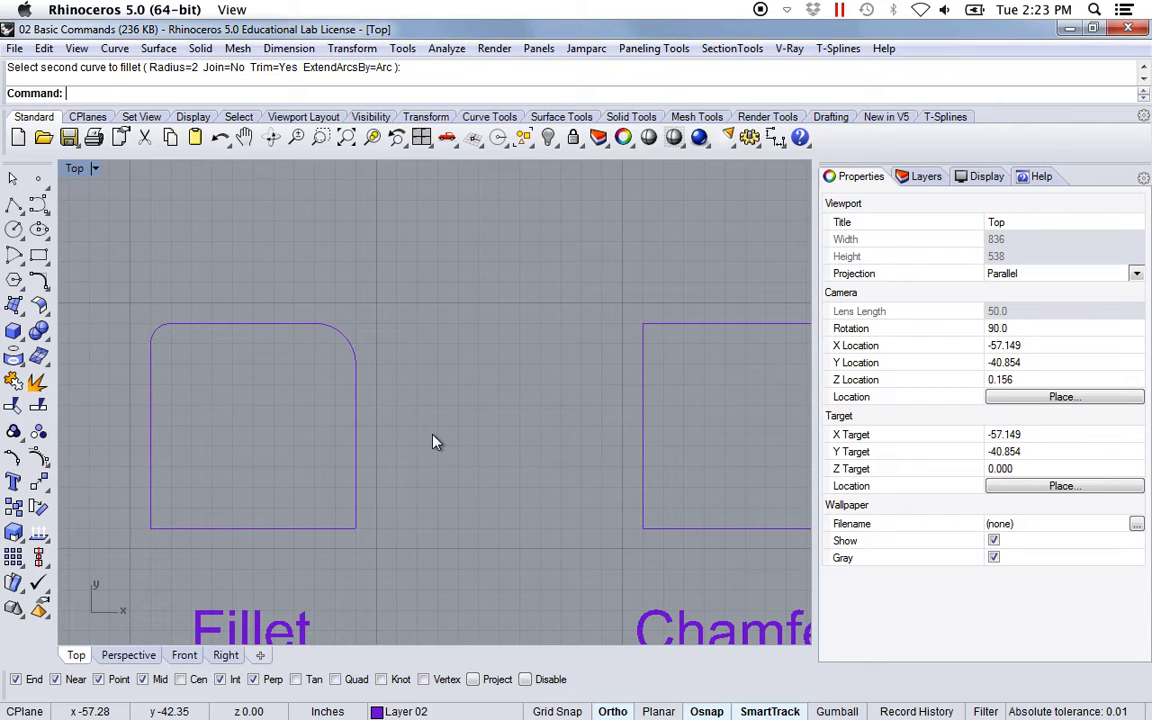
# Fillet the lower-right corner of the Fillet square with a radius of 3 inches
pyautogui.press('Return')
pyautogui.write('3')
pyautogui.press('Return')
pyautogui.click(356, 500)
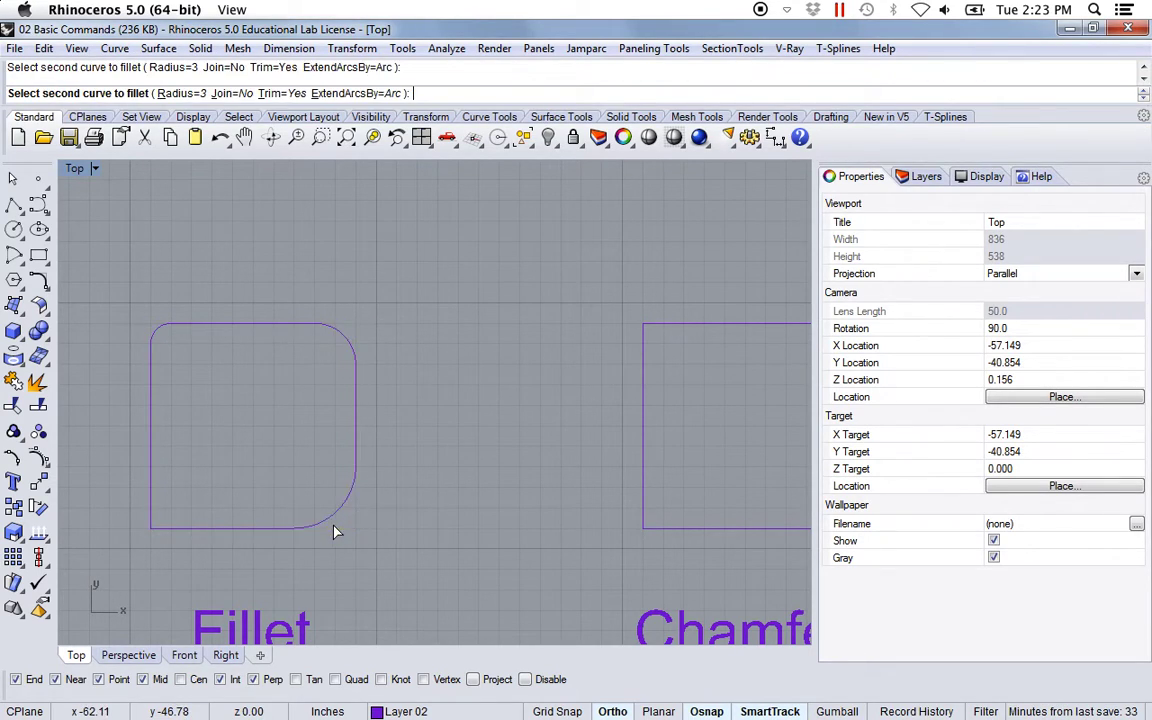
pyautogui.click(334, 528)
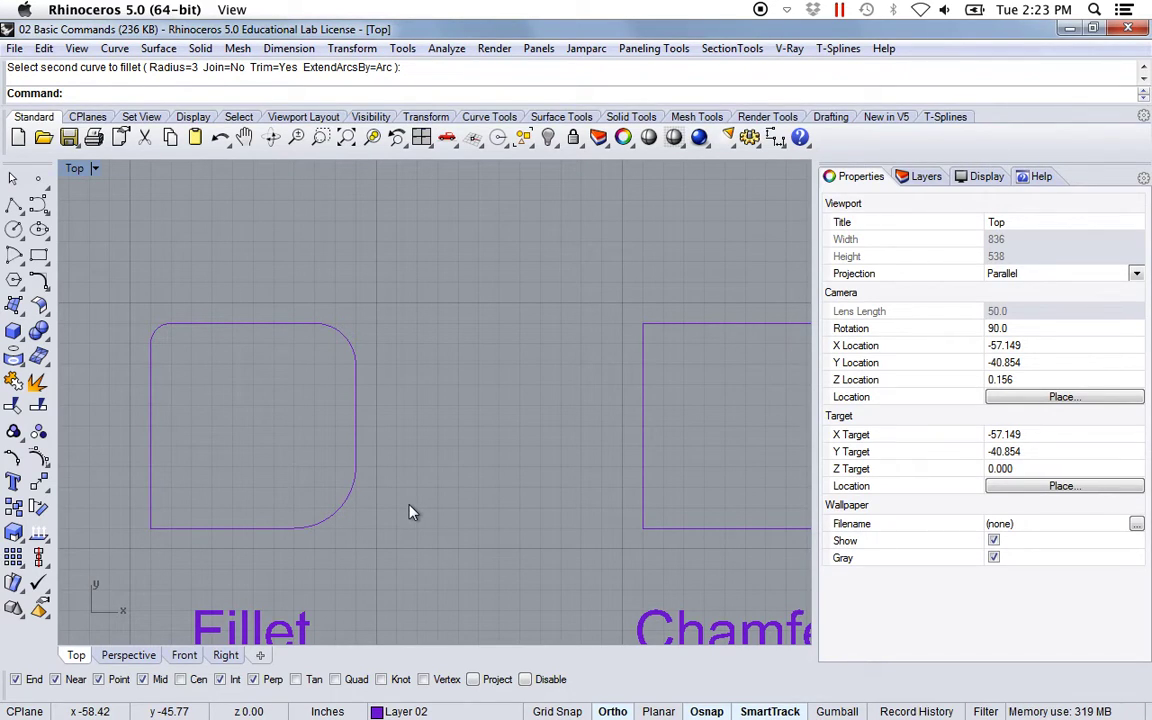
# Fillet the lower-left corner of the Fillet square with a radius of 4 inches
pyautogui.press('Return')
pyautogui.write('4')
pyautogui.press('Return')
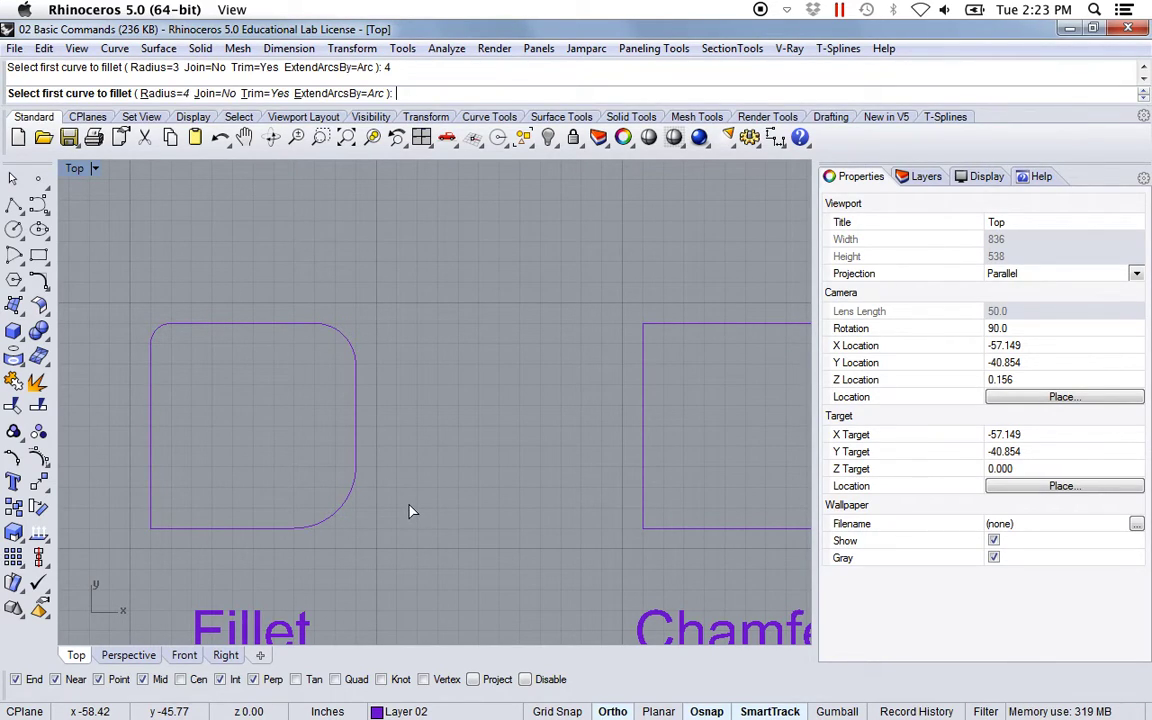
pyautogui.click(152, 486)
pyautogui.click(187, 528)
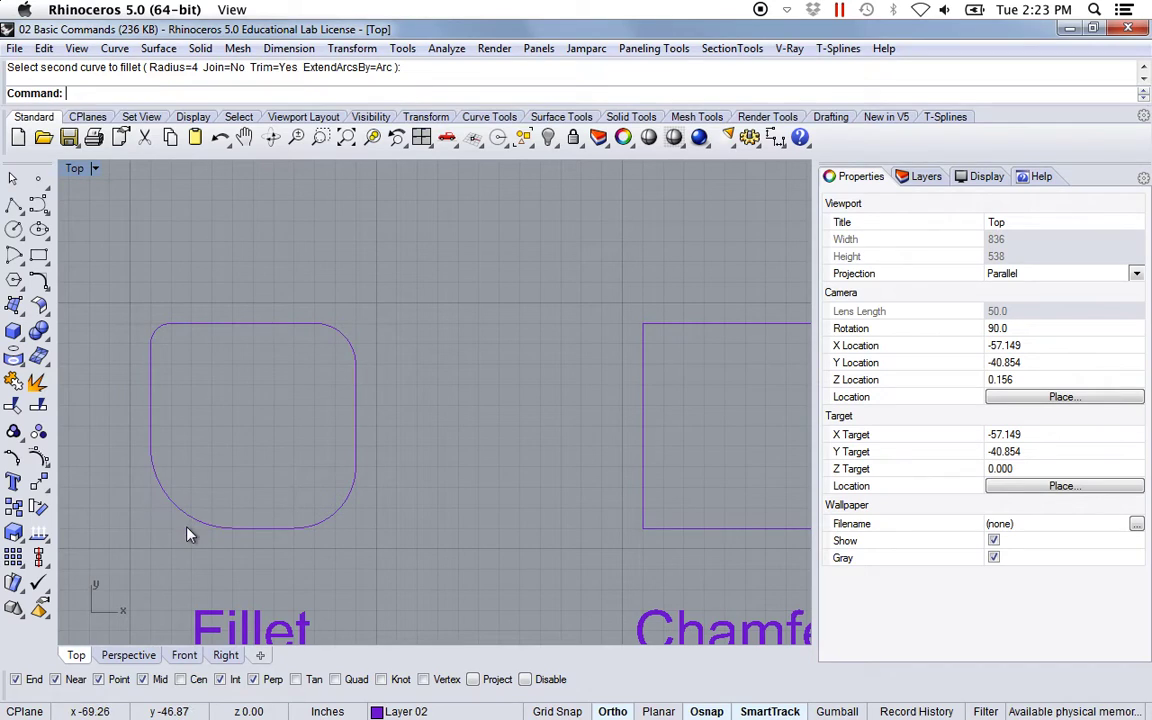
# Chamfer the upper-left corner of the square above the Chamfer label with both distances set to 1 inch
pyautogui.scroll(-2, 442, 507)
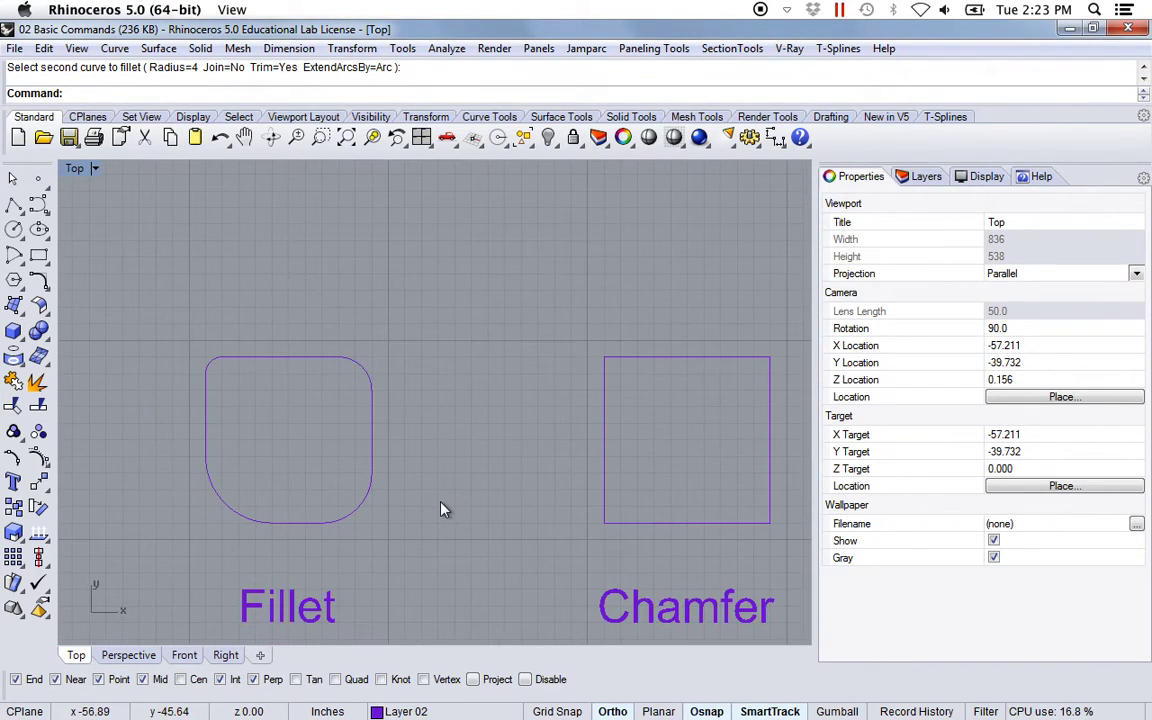
pyautogui.moveTo(510, 525); pyautogui.dragTo(391, 470, button='right')
pyautogui.scroll(2, 464, 448)
pyautogui.moveTo(464, 448); pyautogui.dragTo(453, 456, button='right')
pyautogui.write('Cha')
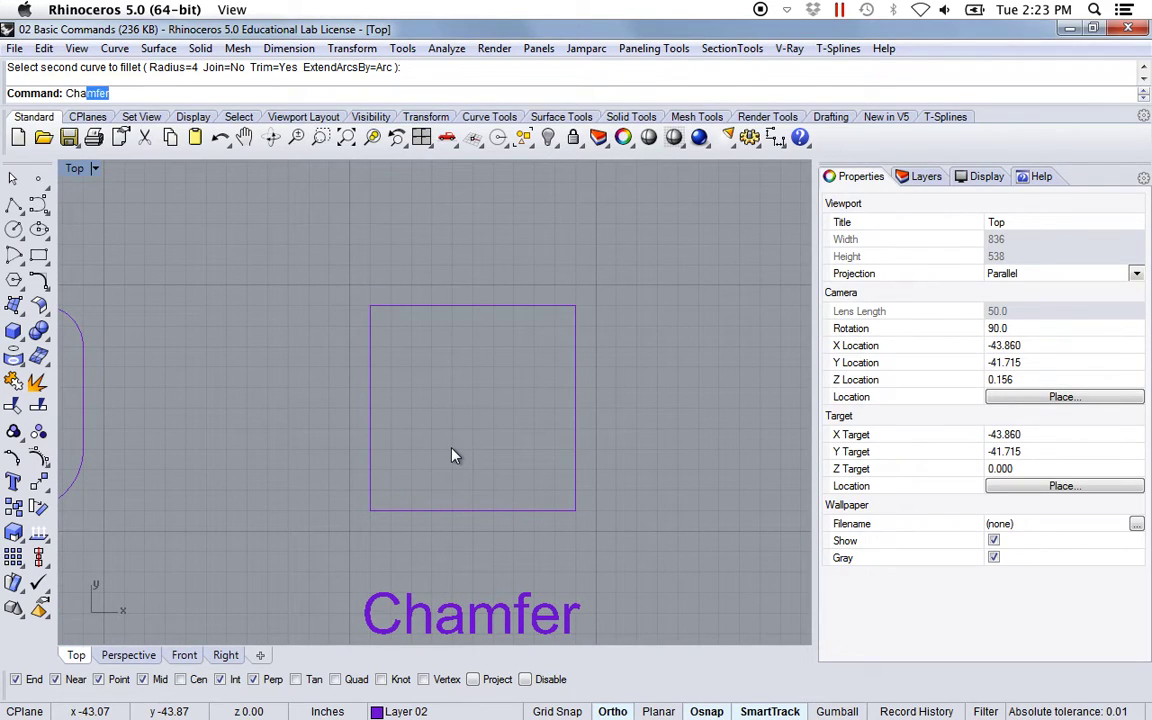
pyautogui.press('Return')
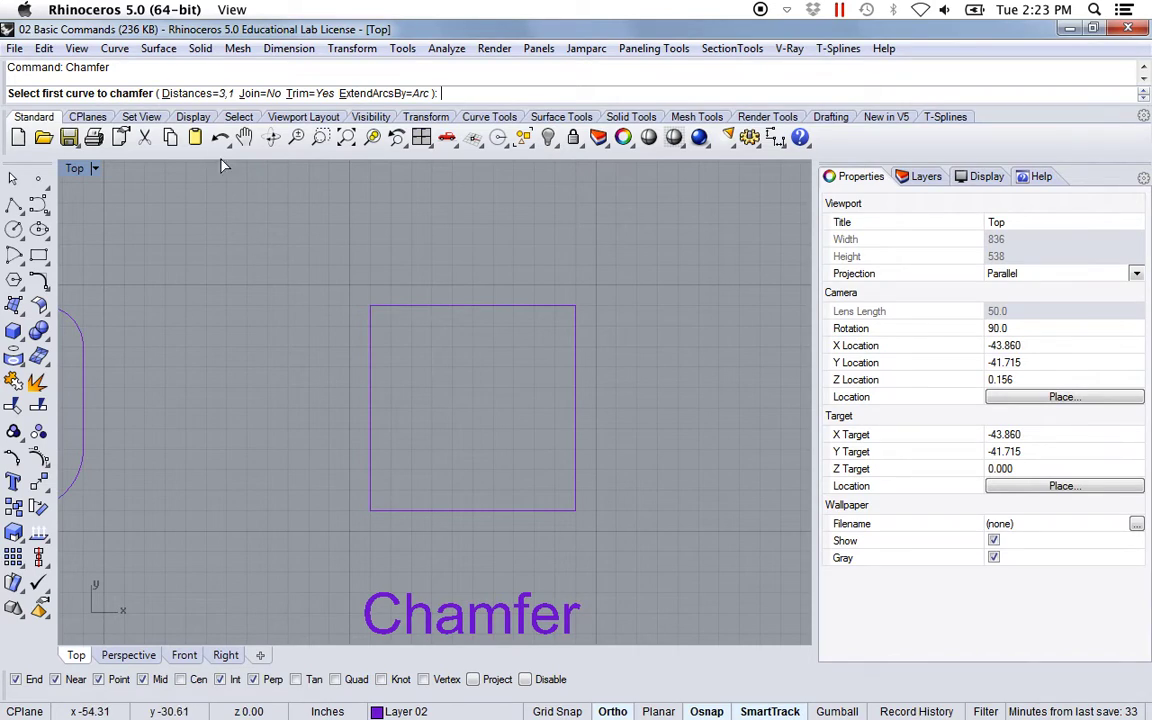
pyautogui.click(194, 93)
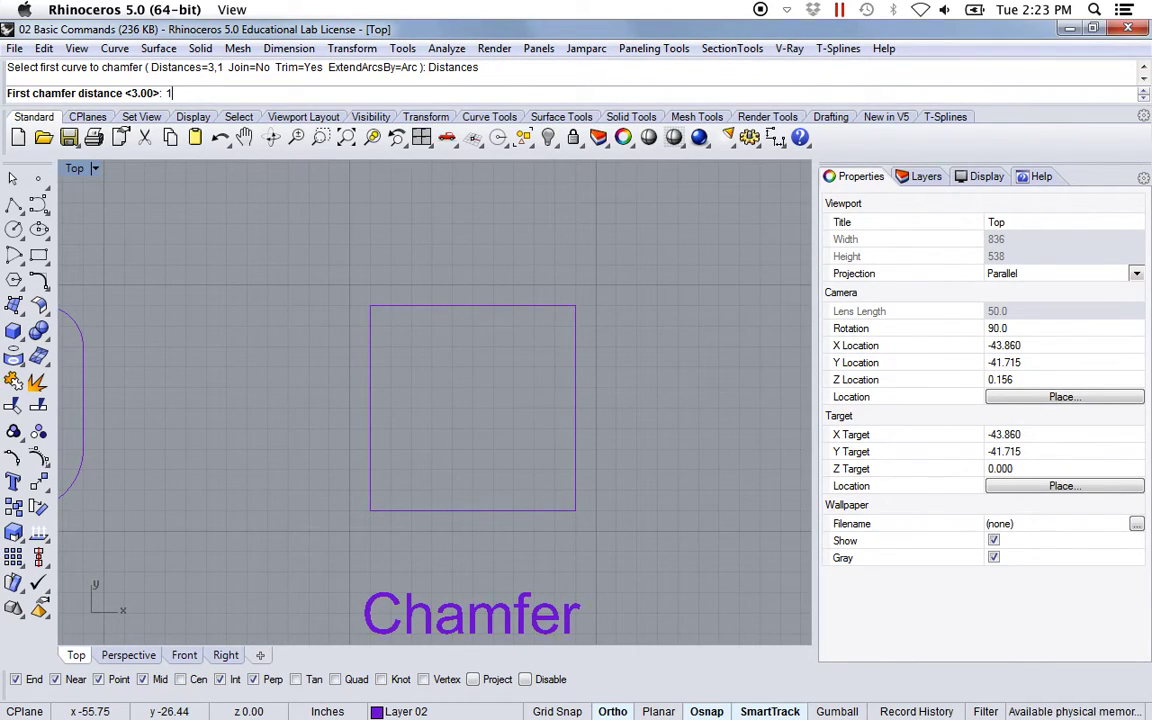
pyautogui.write('1')
pyautogui.press('Return')
pyautogui.write('1')
pyautogui.press('Return')
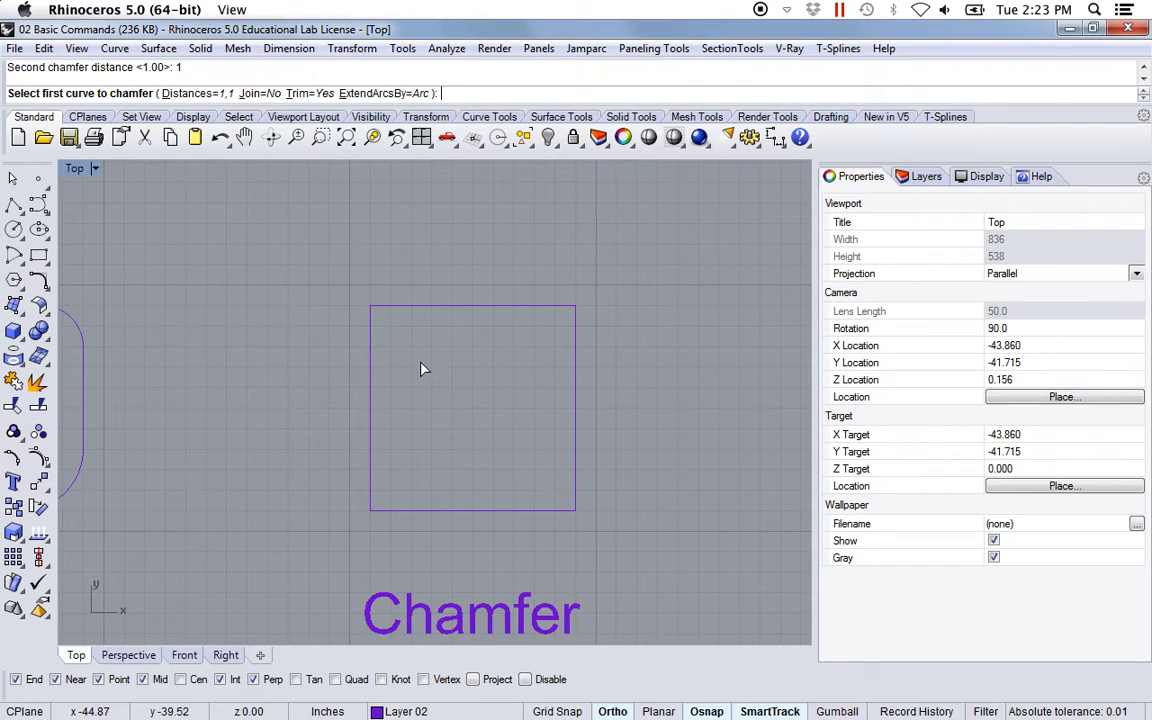
pyautogui.scroll(2, 420, 366)
pyautogui.moveTo(368, 355); pyautogui.dragTo(317, 338, button='right')
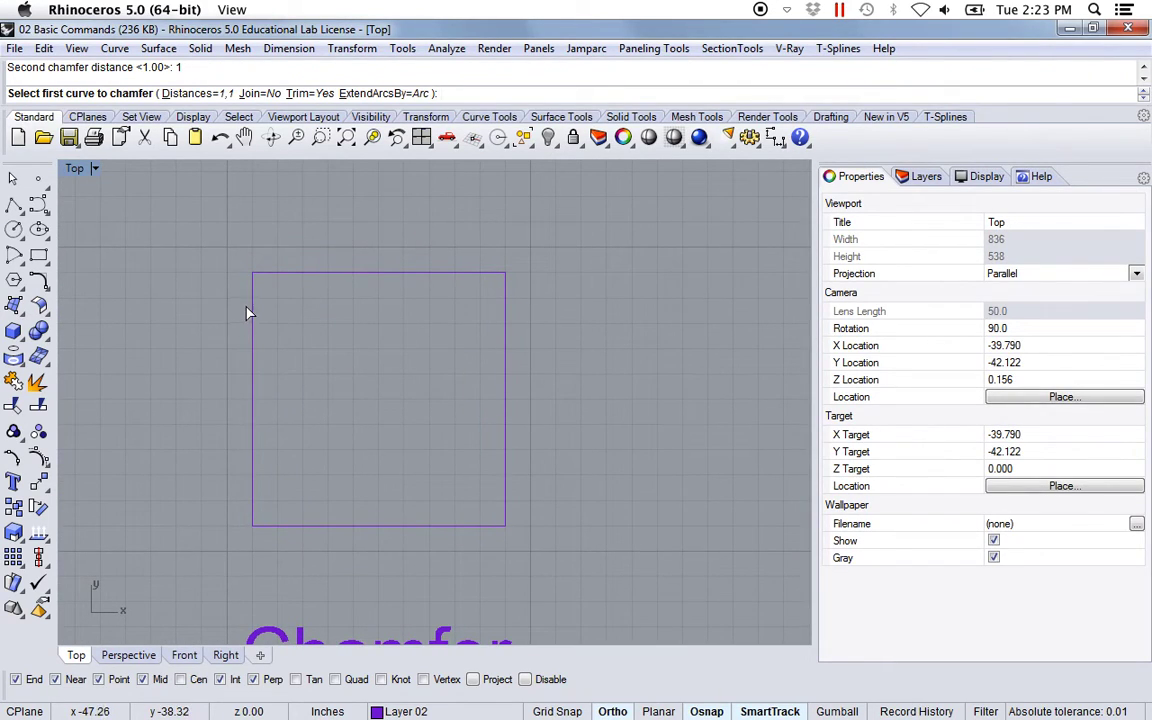
pyautogui.click(252, 311)
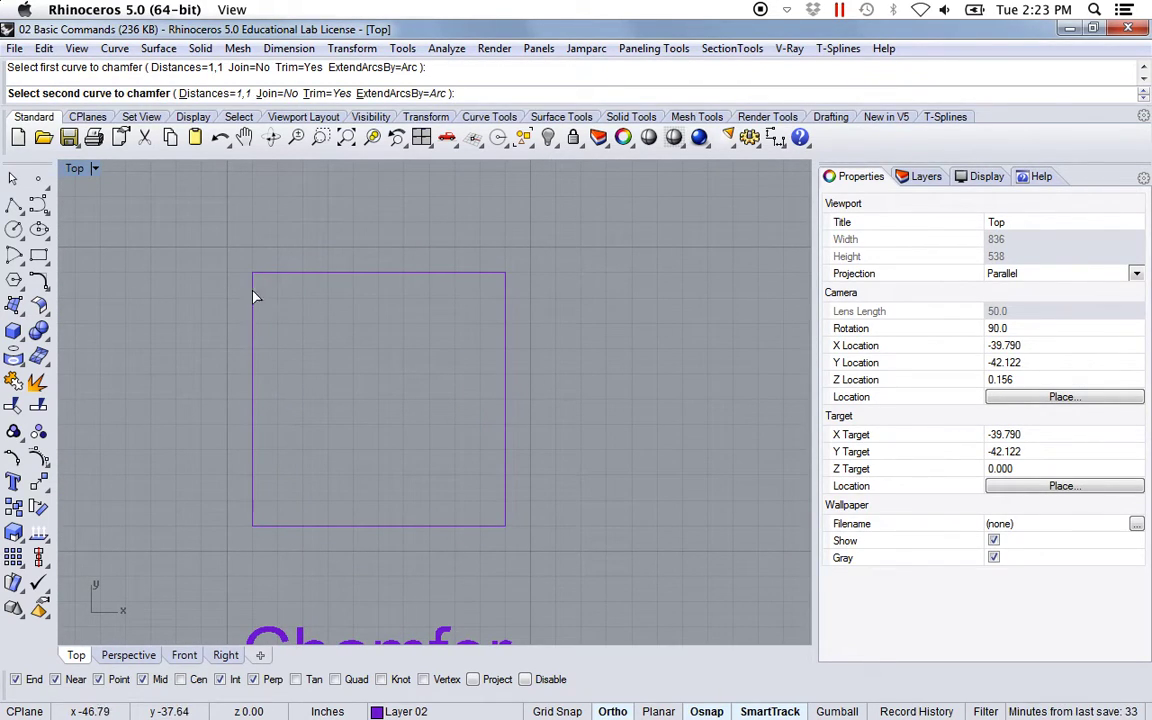
pyautogui.click(282, 273)
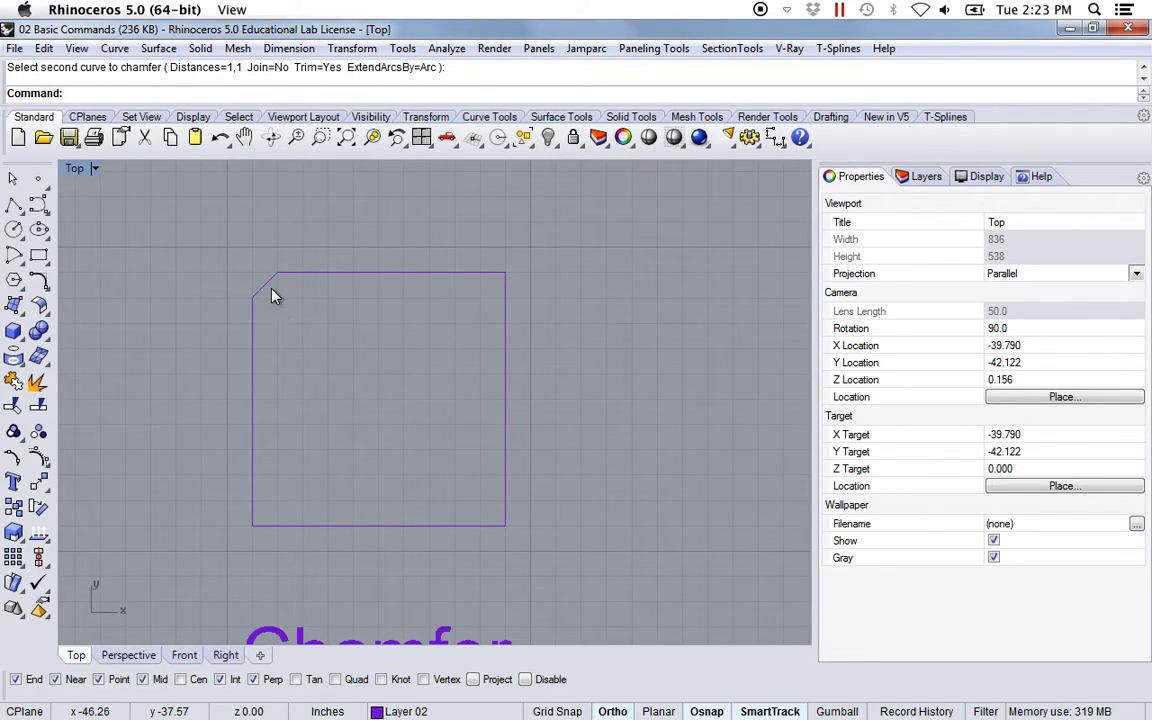
# Chamfer the upper-right corner of the Chamfer square with both distances set to 2 inches
pyautogui.scroll(6, 266, 300)
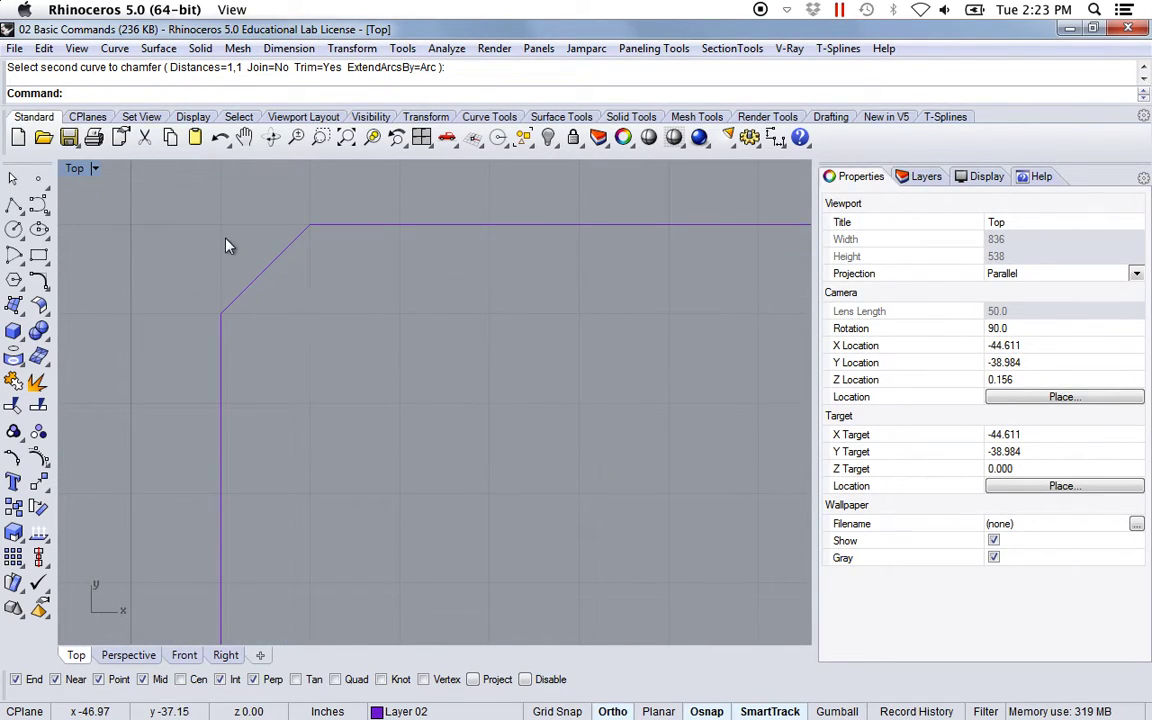
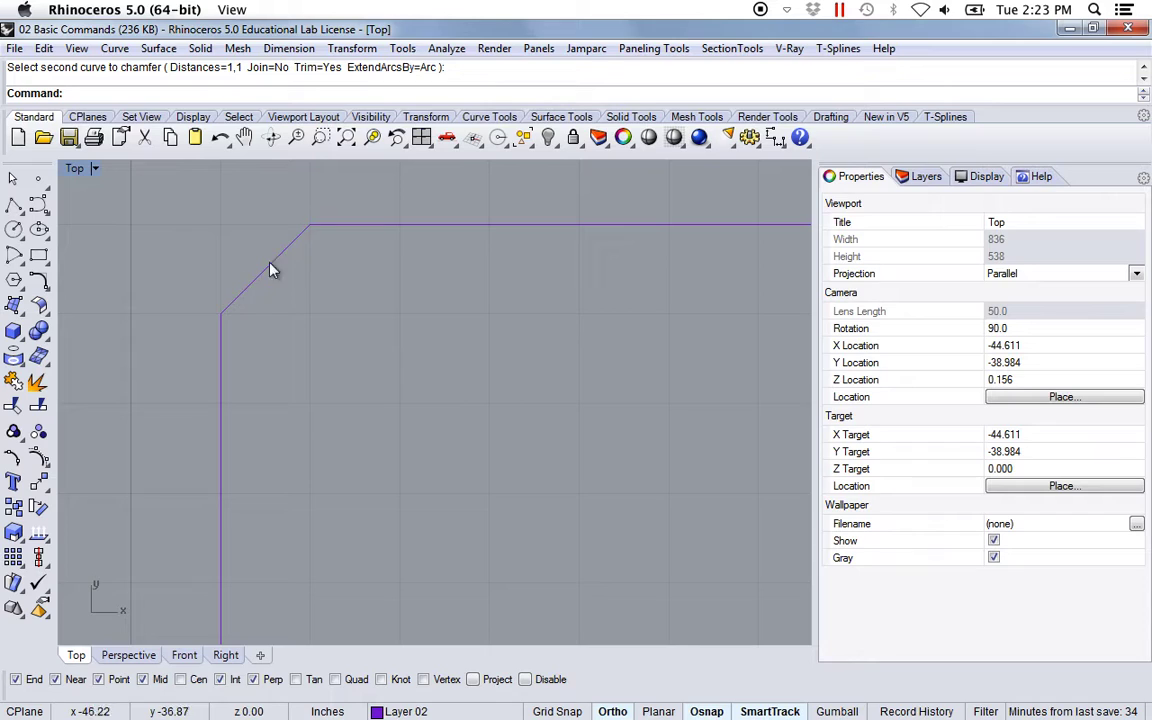
pyautogui.scroll(-7, 290, 349)
pyautogui.scroll(3, 385, 415)
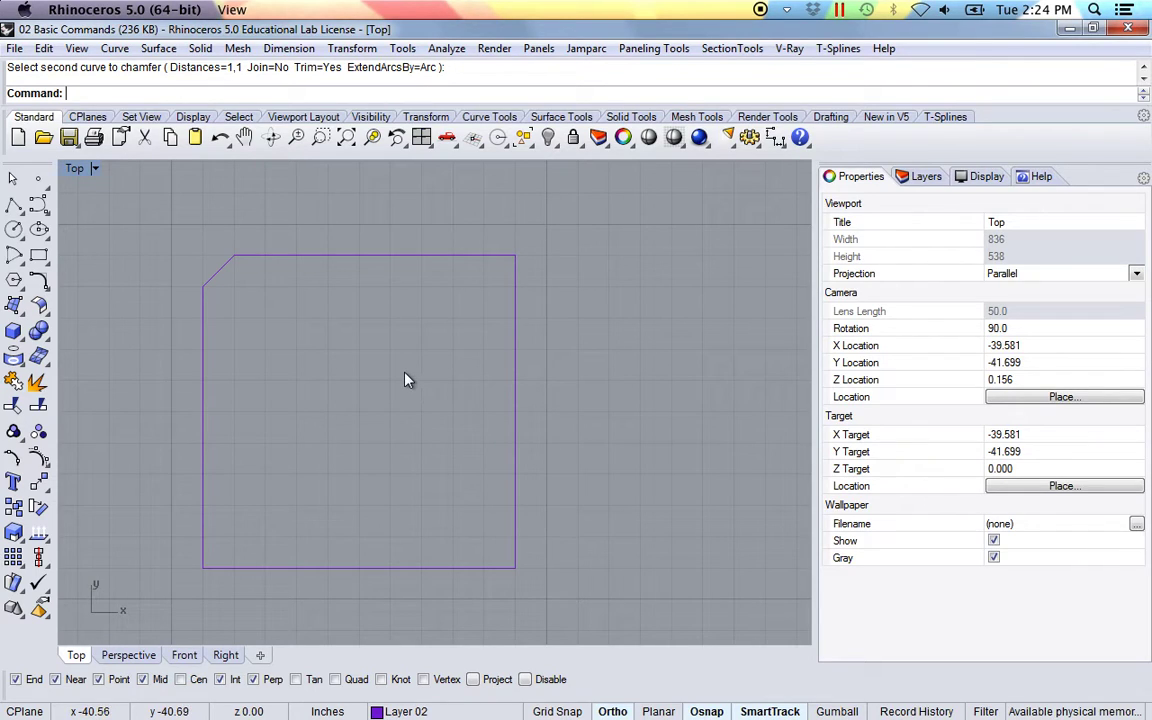
pyautogui.press('Return')
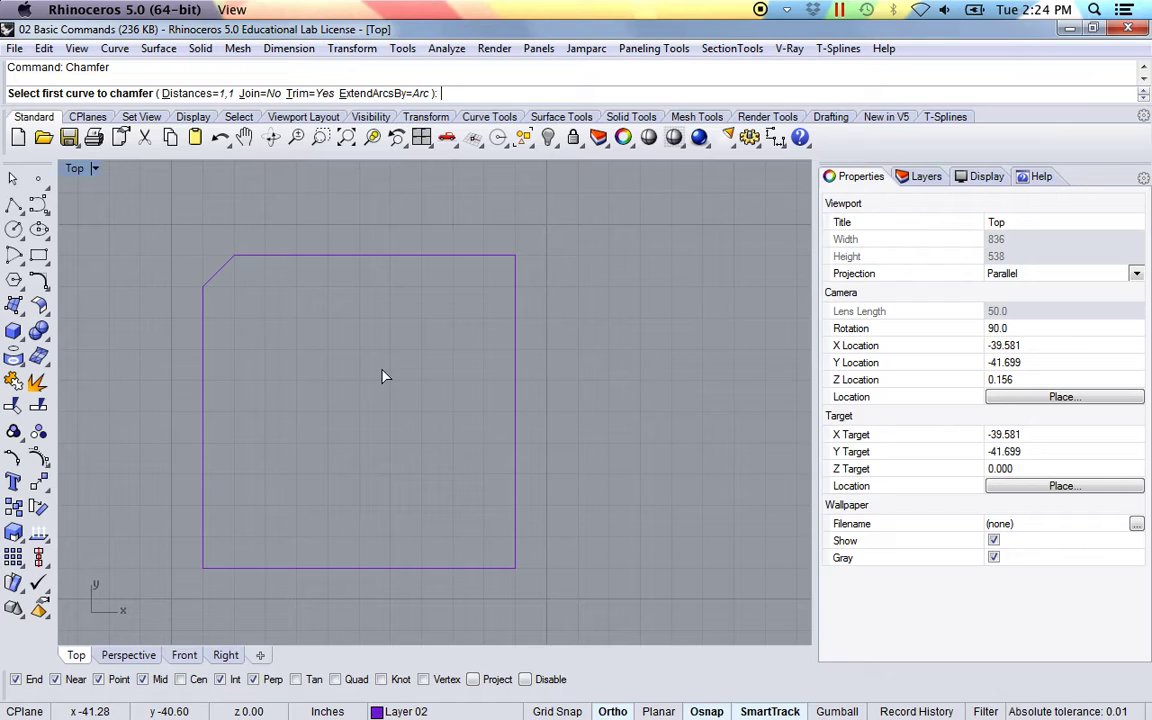
pyautogui.write('2')
pyautogui.press('Return')
pyautogui.write('2')
pyautogui.press('Return')
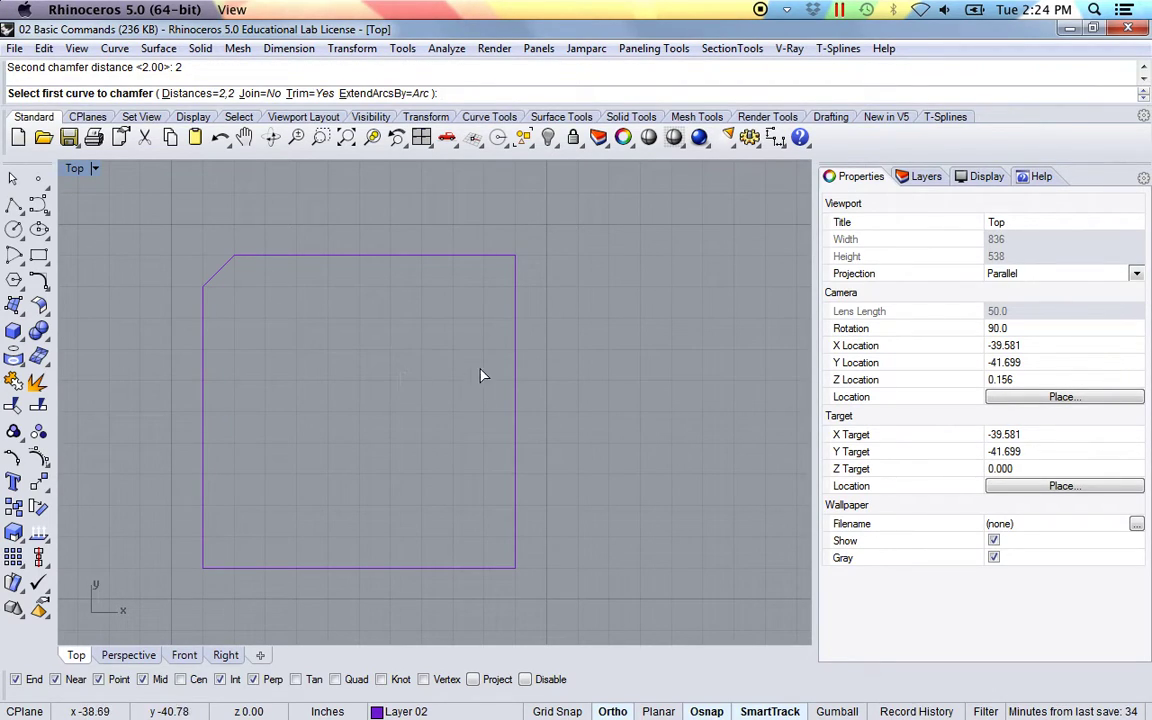
pyautogui.click(478, 256)
pyautogui.click(516, 309)
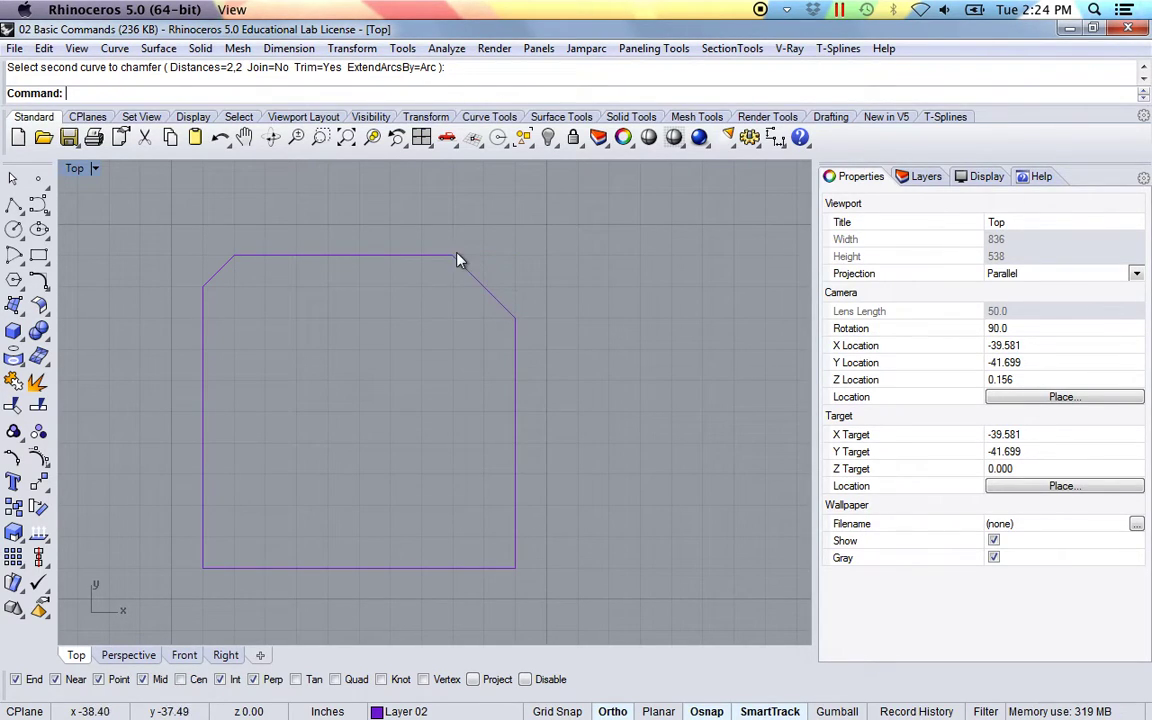
# Chamfer the lower-right corner of the Chamfer square, 1 inch along the vertical edge and 3 inches along the bottom edge
pyautogui.moveTo(447, 387); pyautogui.dragTo(456, 366, button='right')
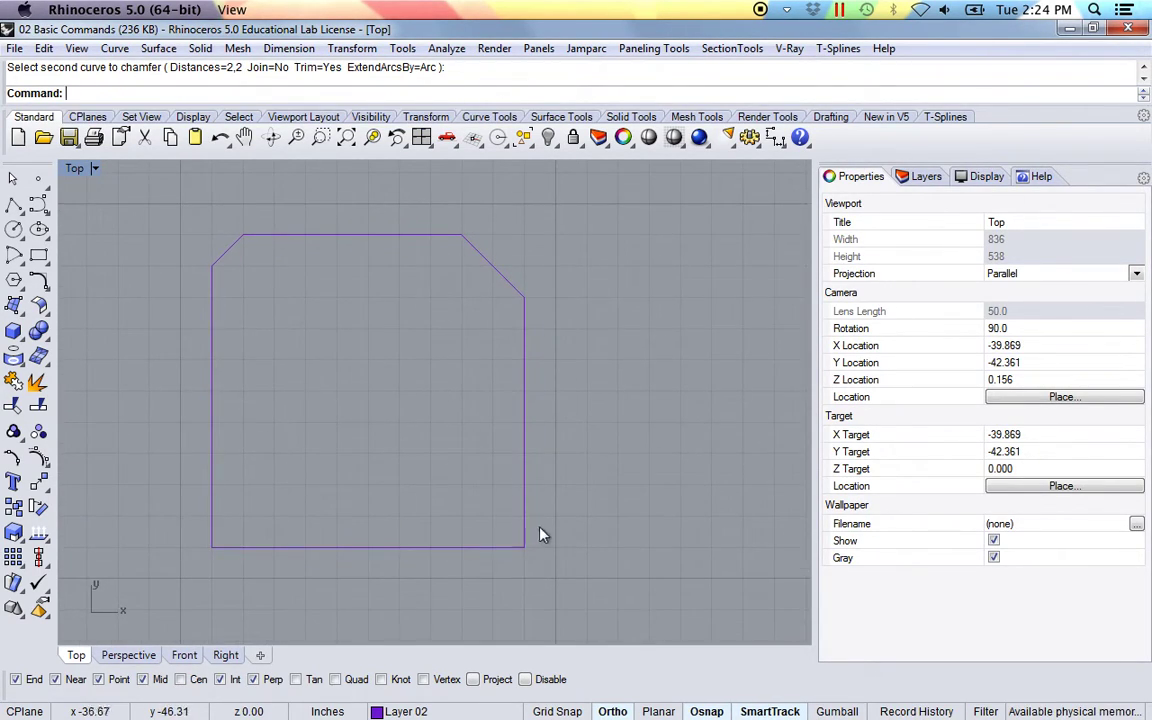
pyautogui.press('Return')
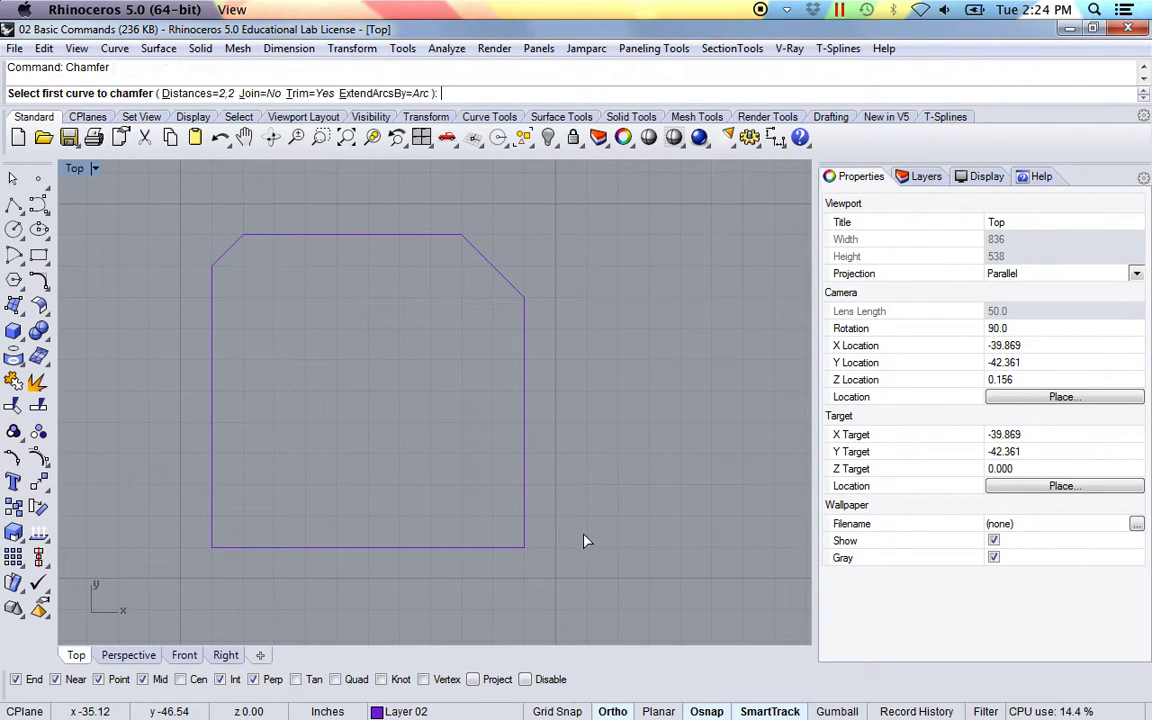
pyautogui.write('1')
pyautogui.press('Return')
pyautogui.write('3')
pyautogui.press('Return')
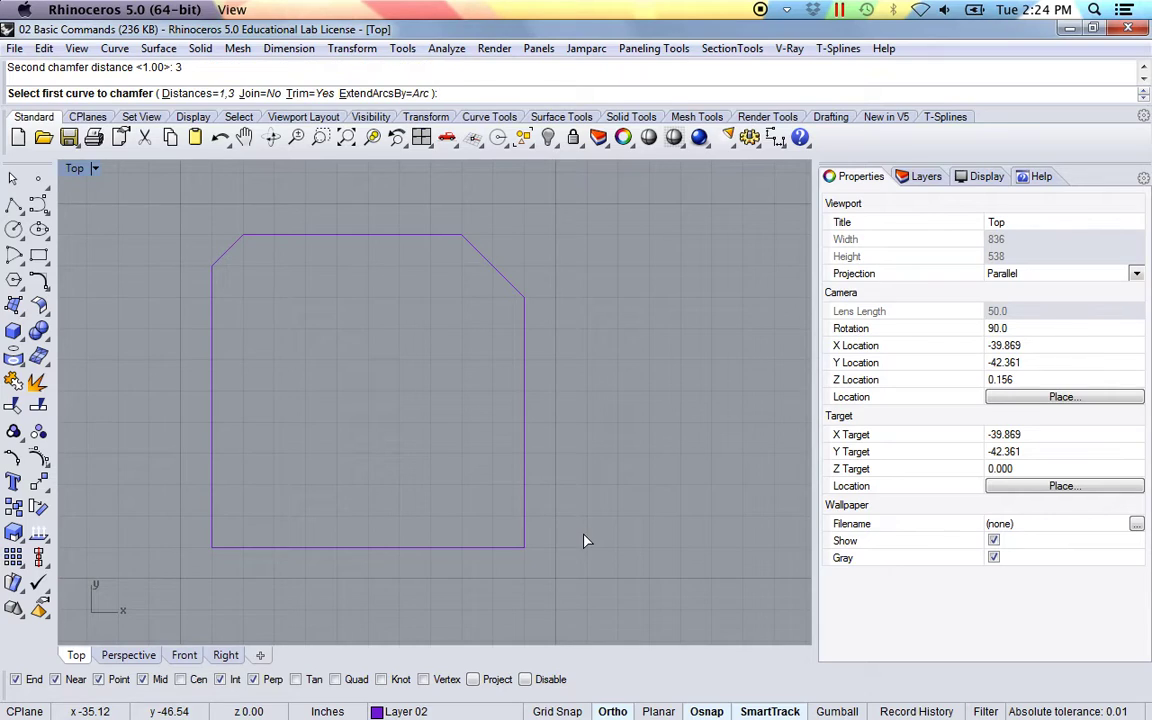
pyautogui.click(524, 499)
pyautogui.click(506, 548)
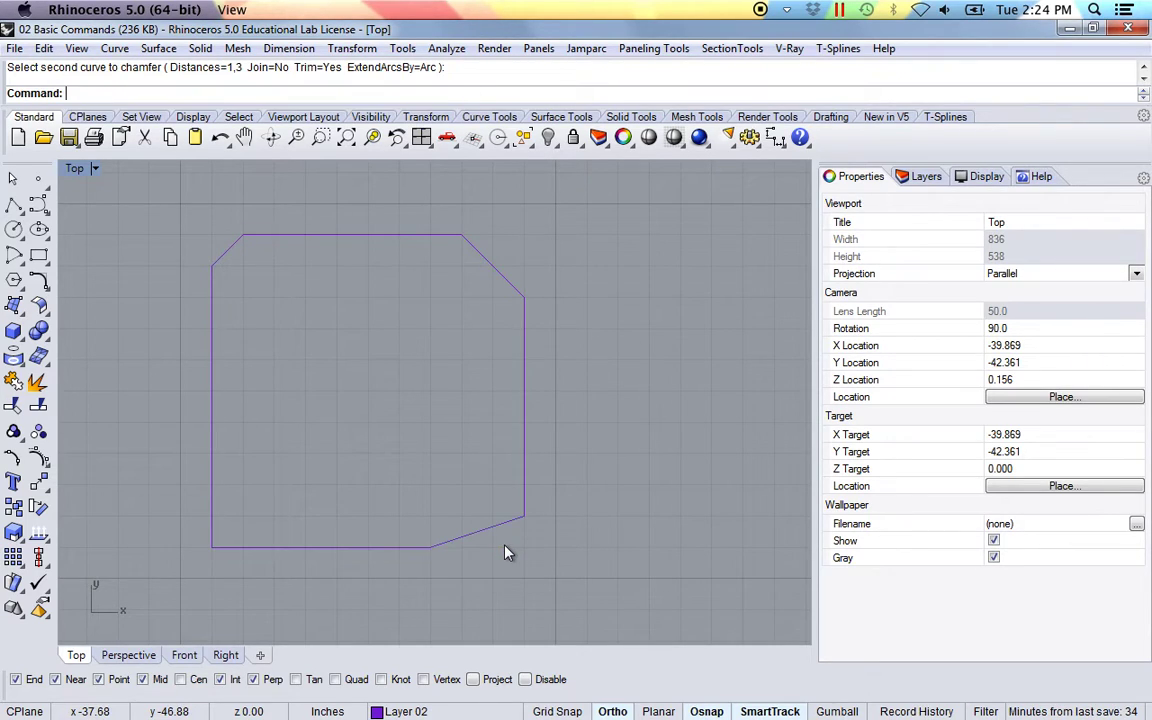
# Chamfer the lower-left corner of the Chamfer square, 2 inches along the vertical edge and 4 inches along the bottom edge
pyautogui.press('Return')
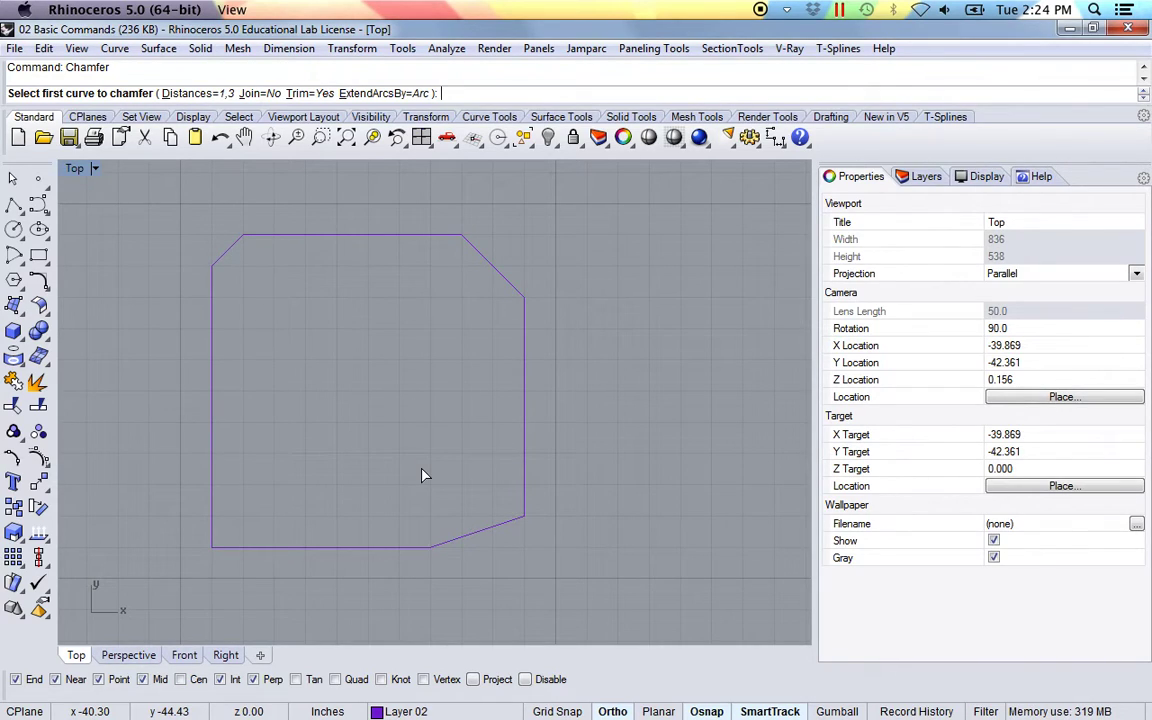
pyautogui.write('2')
pyautogui.press('Return')
pyautogui.write('4')
pyautogui.press('Return')
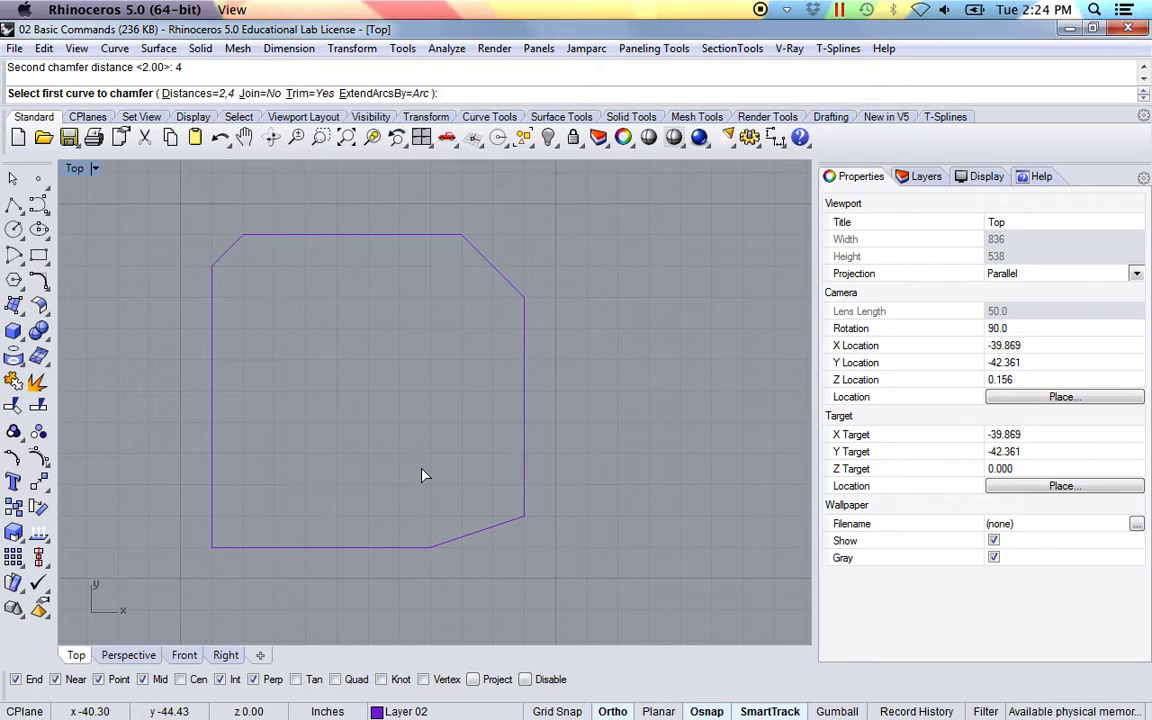
pyautogui.click(212, 500)
pyautogui.click(247, 547)
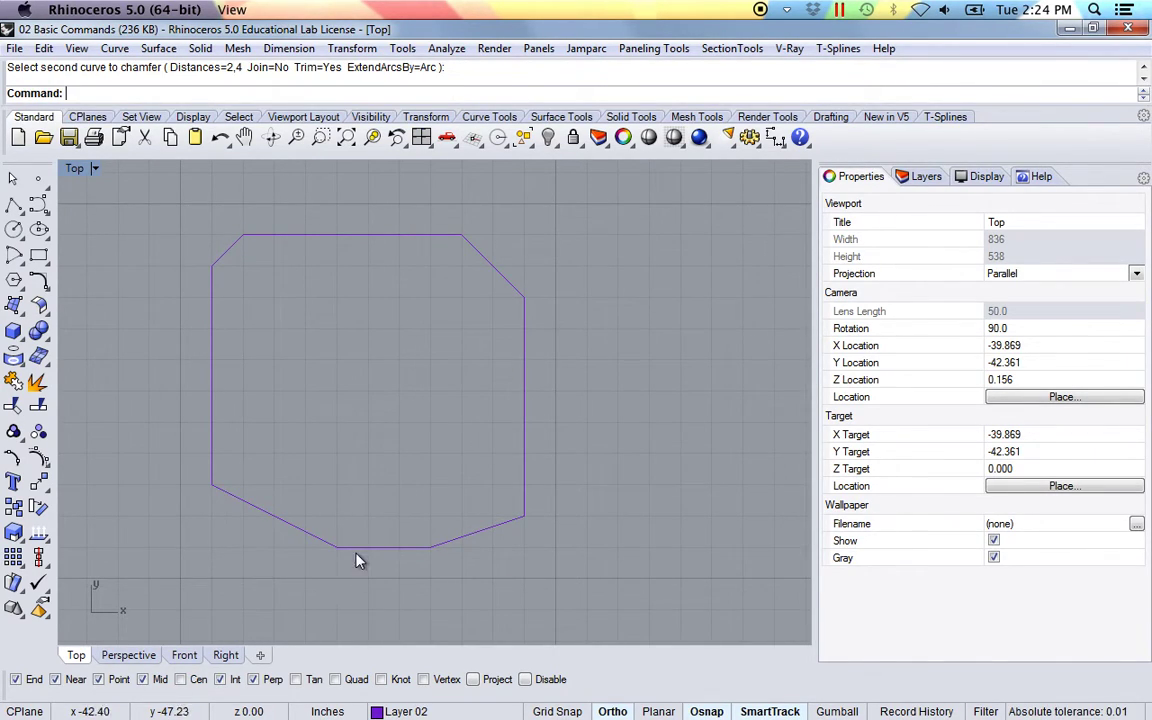
# Examine the vertical and horizontal lines above the Extend label
pyautogui.scroll(-6, 483, 516)
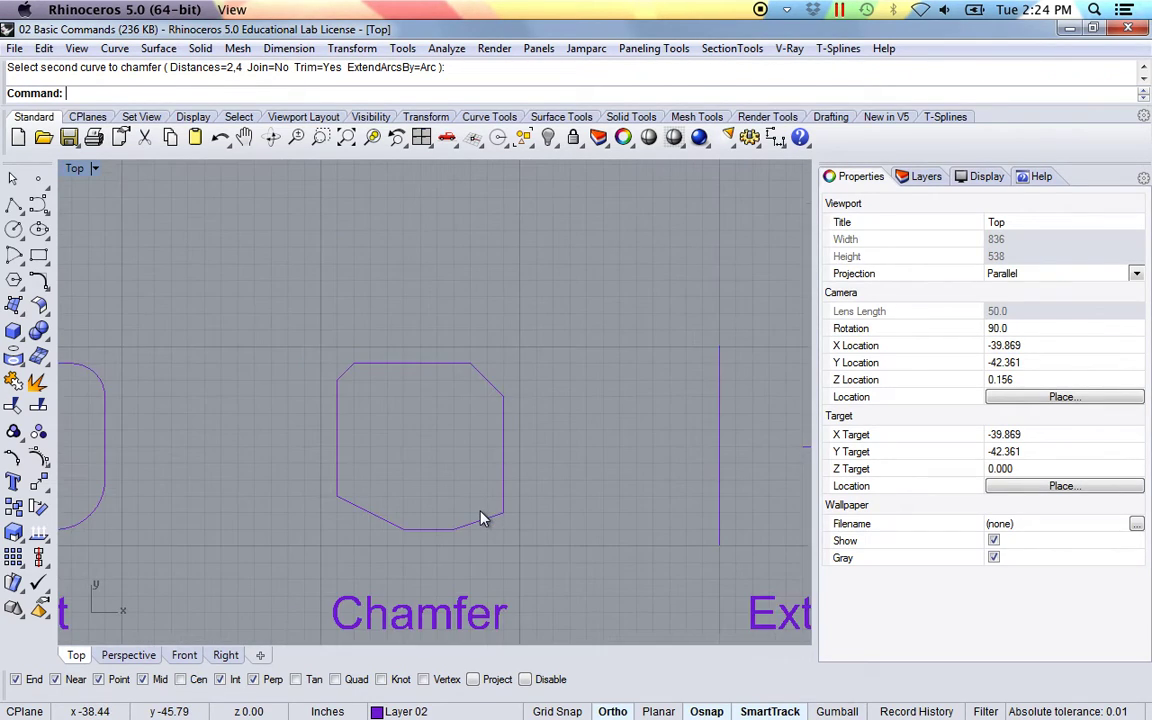
pyautogui.scroll(3, 480, 517)
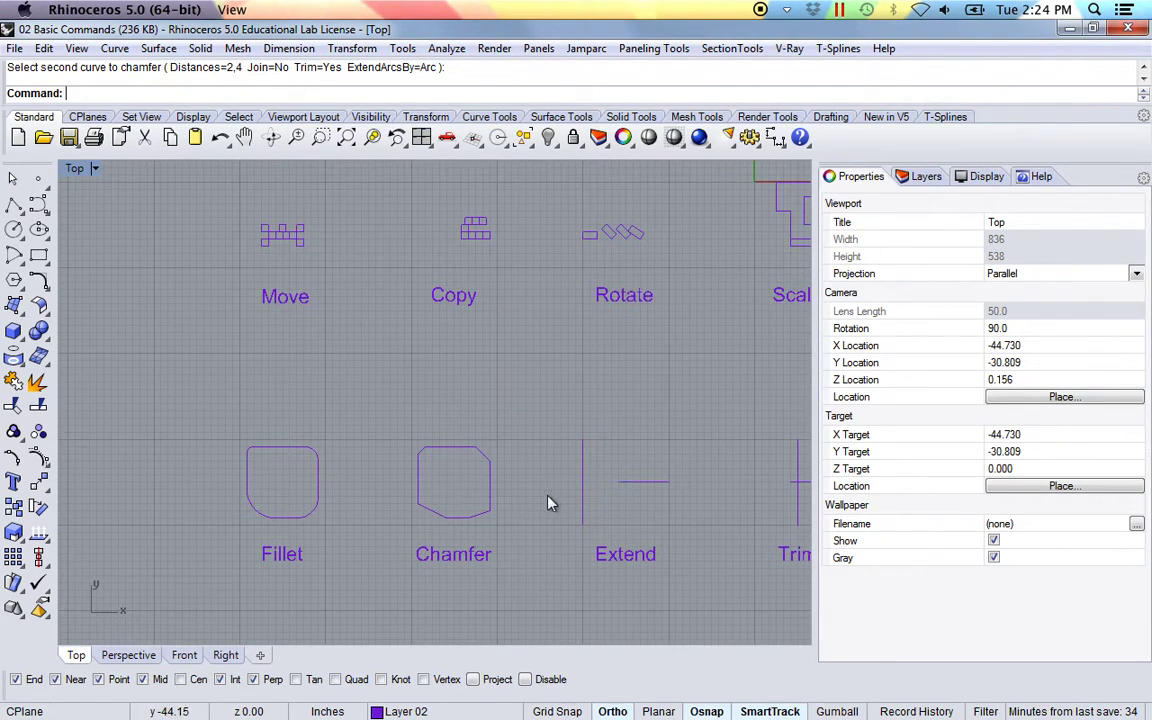
pyautogui.scroll(4, 510, 492)
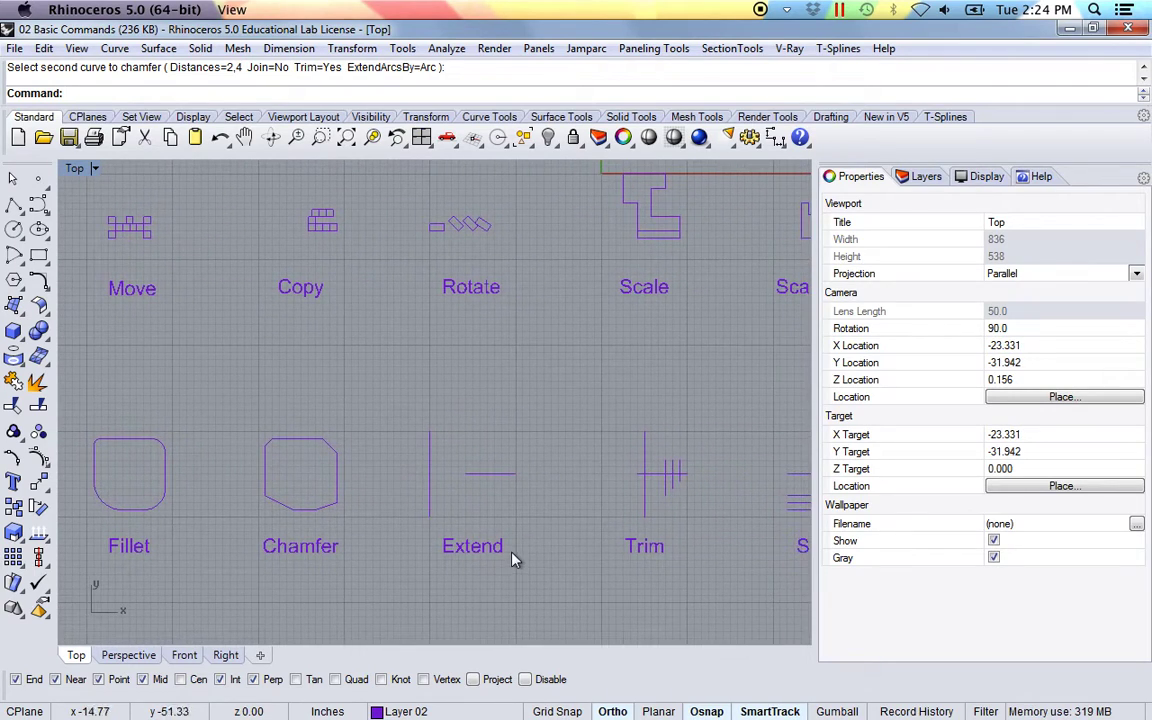
pyautogui.scroll(2, 478, 530)
pyautogui.scroll(2, 431, 478)
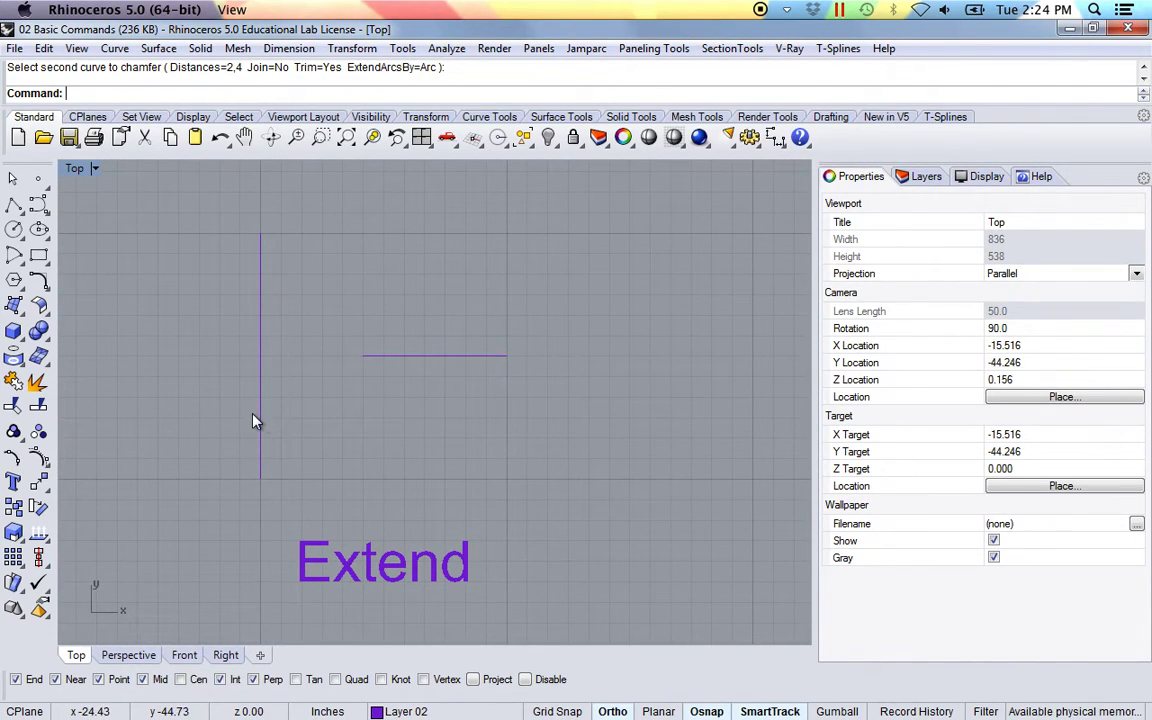
pyautogui.scroll(-2, 291, 429)
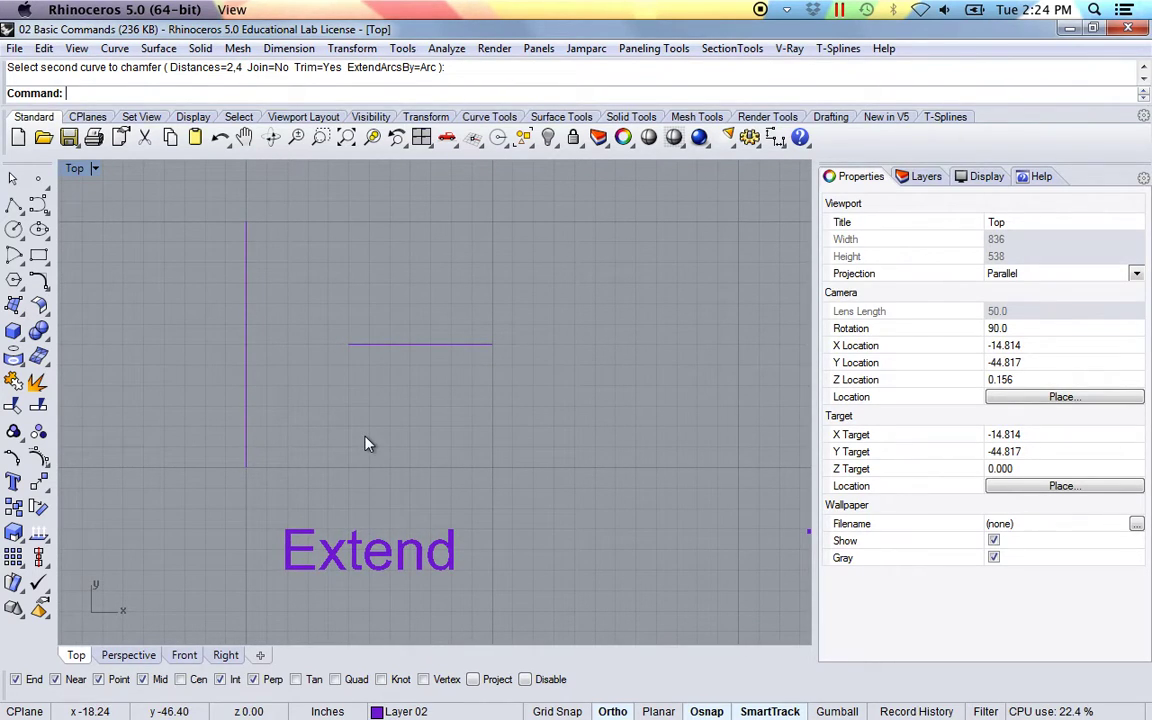
pyautogui.scroll(1, 280, 370)
pyautogui.click(243, 329)
pyautogui.click(326, 406)
pyautogui.moveTo(364, 396); pyautogui.dragTo(336, 334)
pyautogui.click(365, 388)
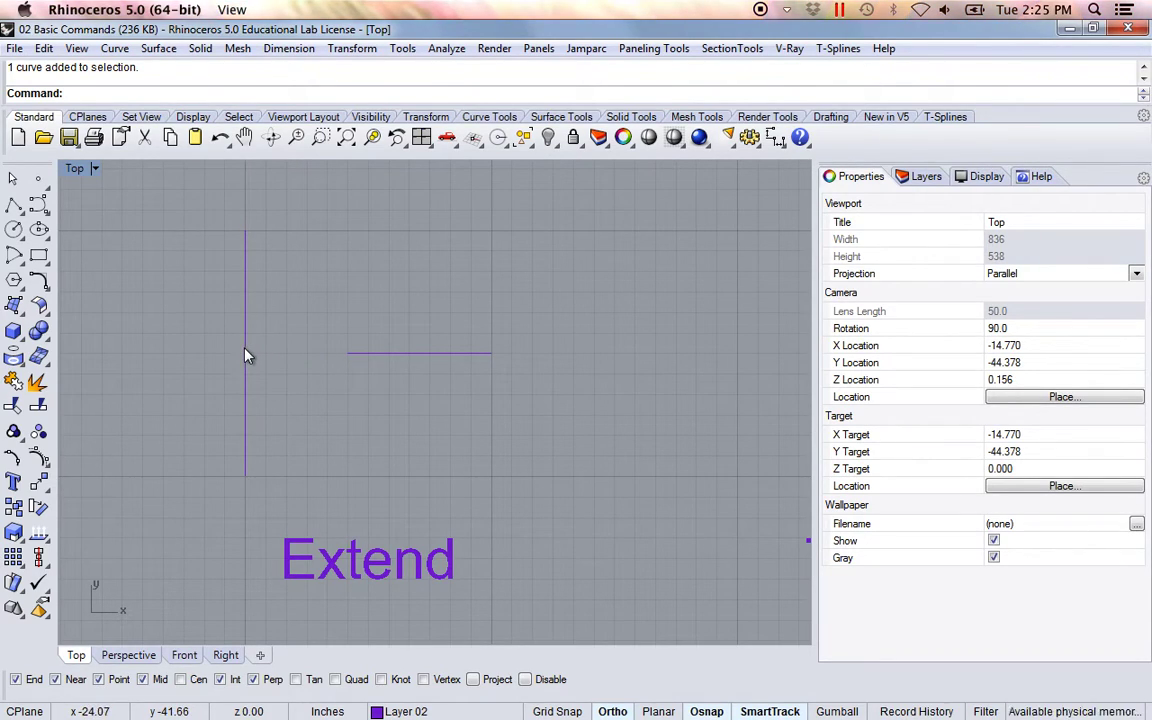
# Extend the horizontal line above the Extend label to the vertical line, using the vertical line as the boundary
pyautogui.write('ext')
pyautogui.press('Return')
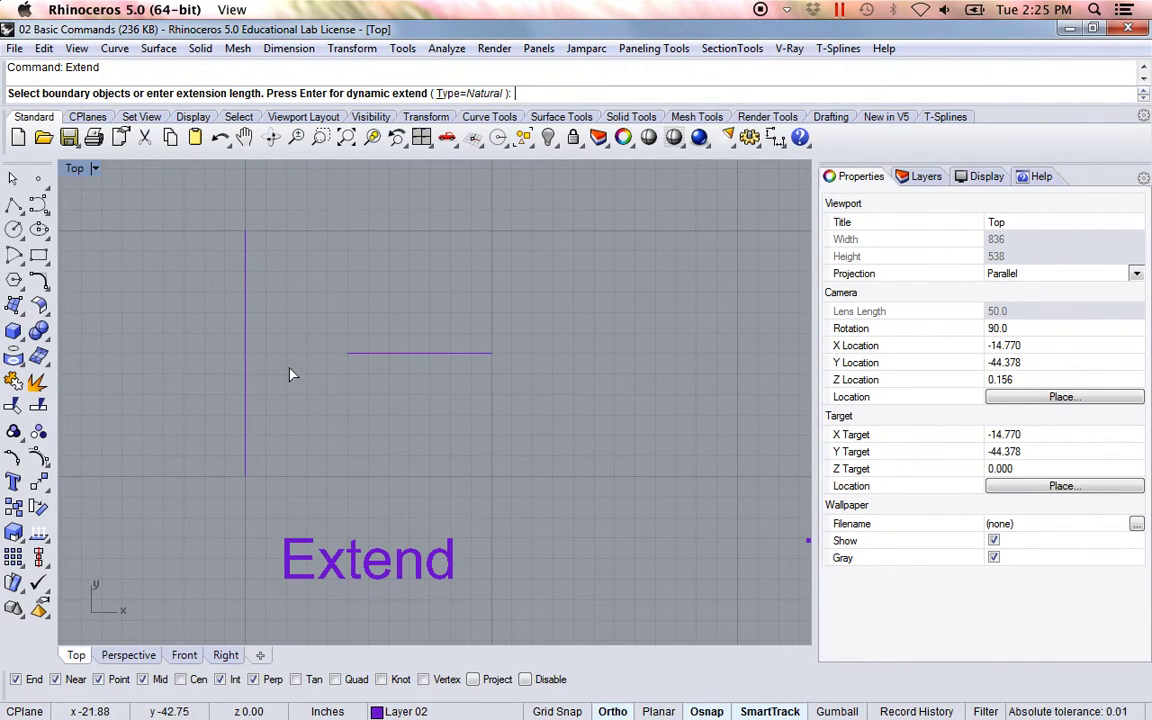
pyautogui.scroll(1, 293, 352)
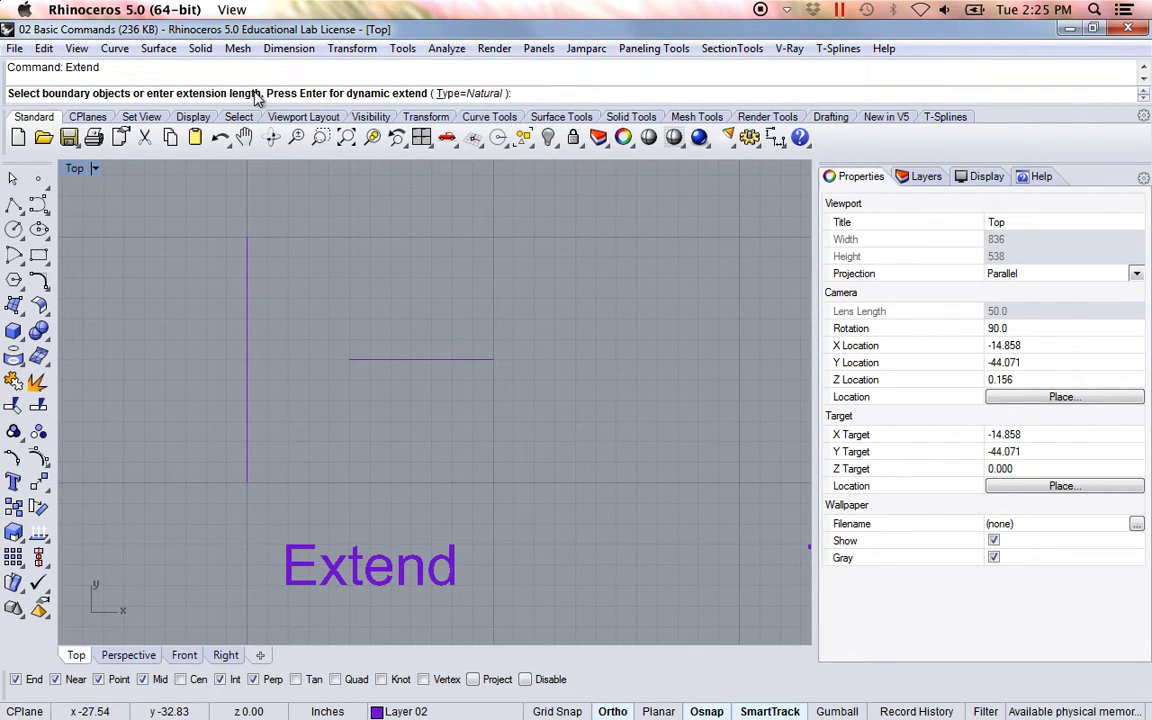
pyautogui.click(247, 366)
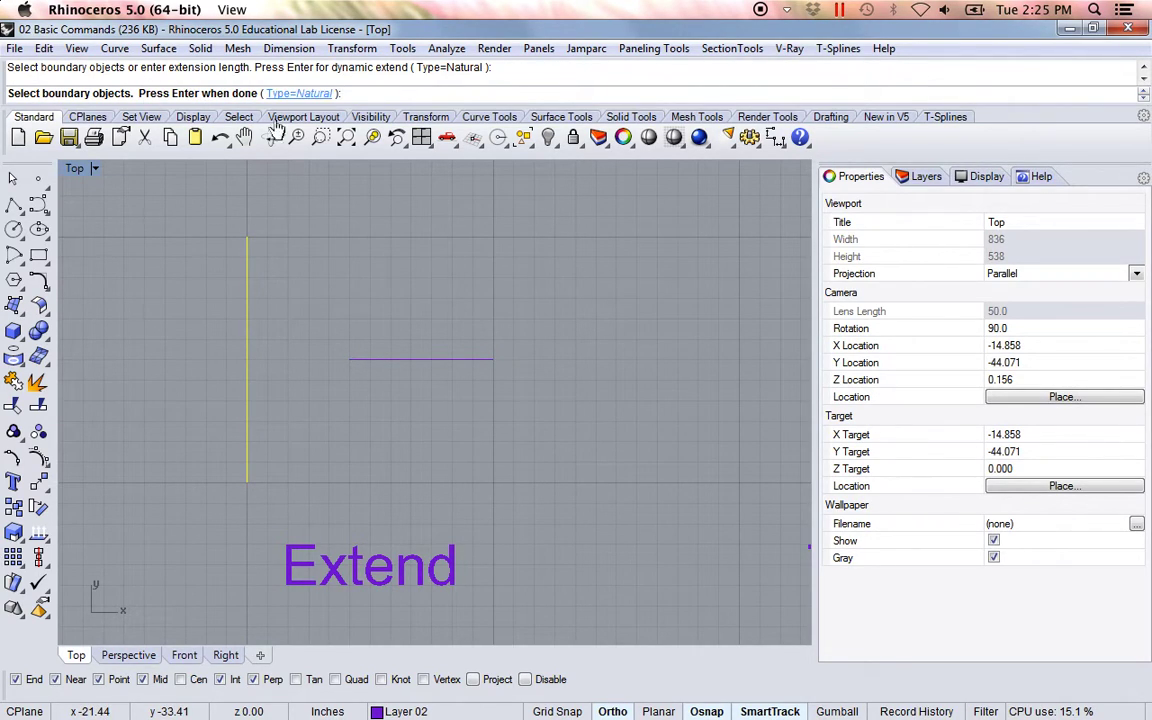
pyautogui.press('Return')
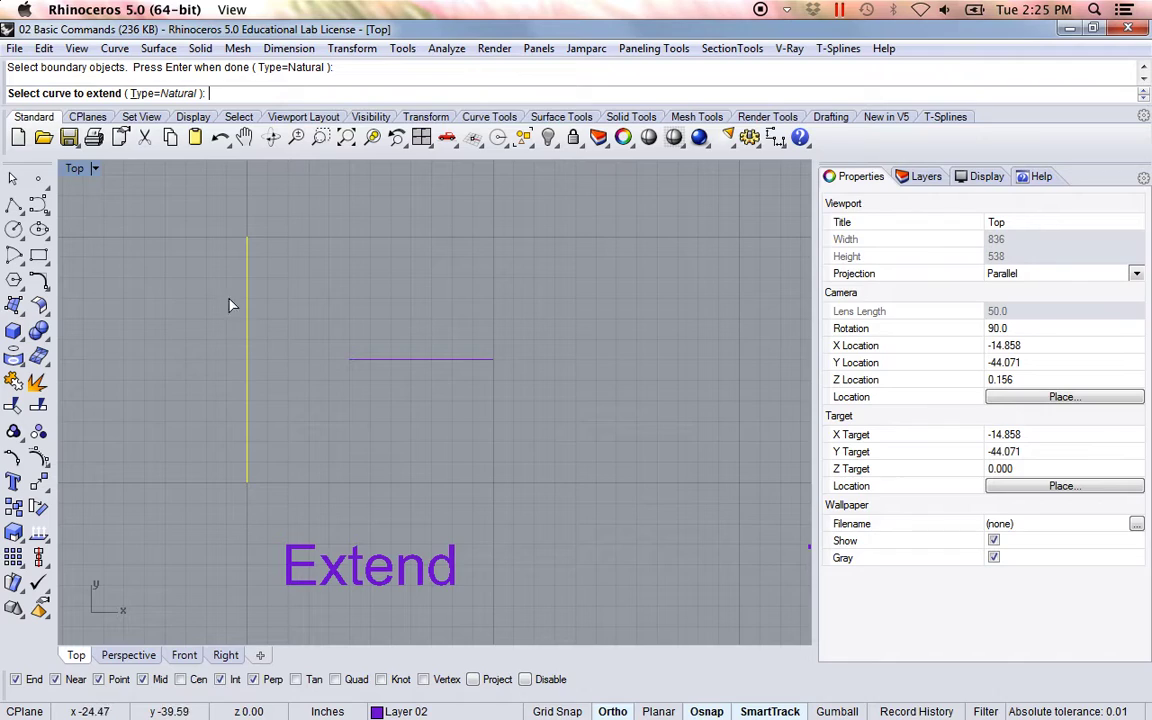
pyautogui.click(355, 360)
pyautogui.press('Return')
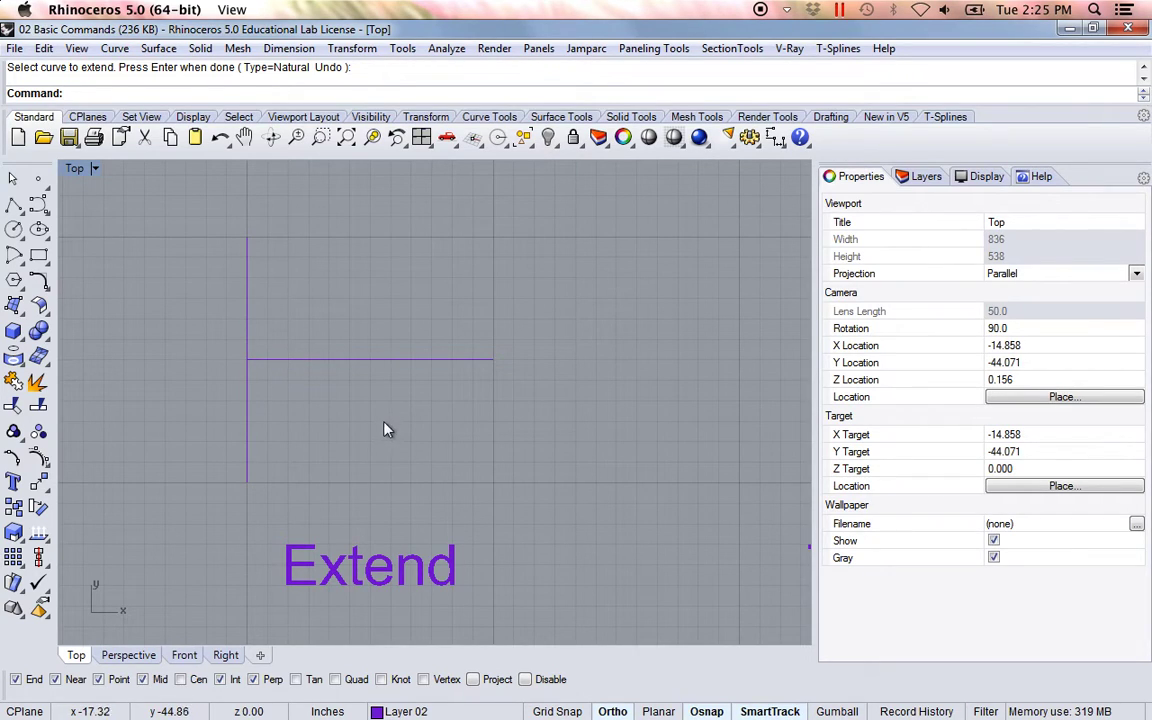
# Trim the end of the horizontal line above the Trim label that overhangs the tall vertical line, using the vertical line as cutting object
pyautogui.scroll(-3, 386, 428)
pyautogui.hscroll(10, 557, 450)
pyautogui.scroll(2, 378, 442)
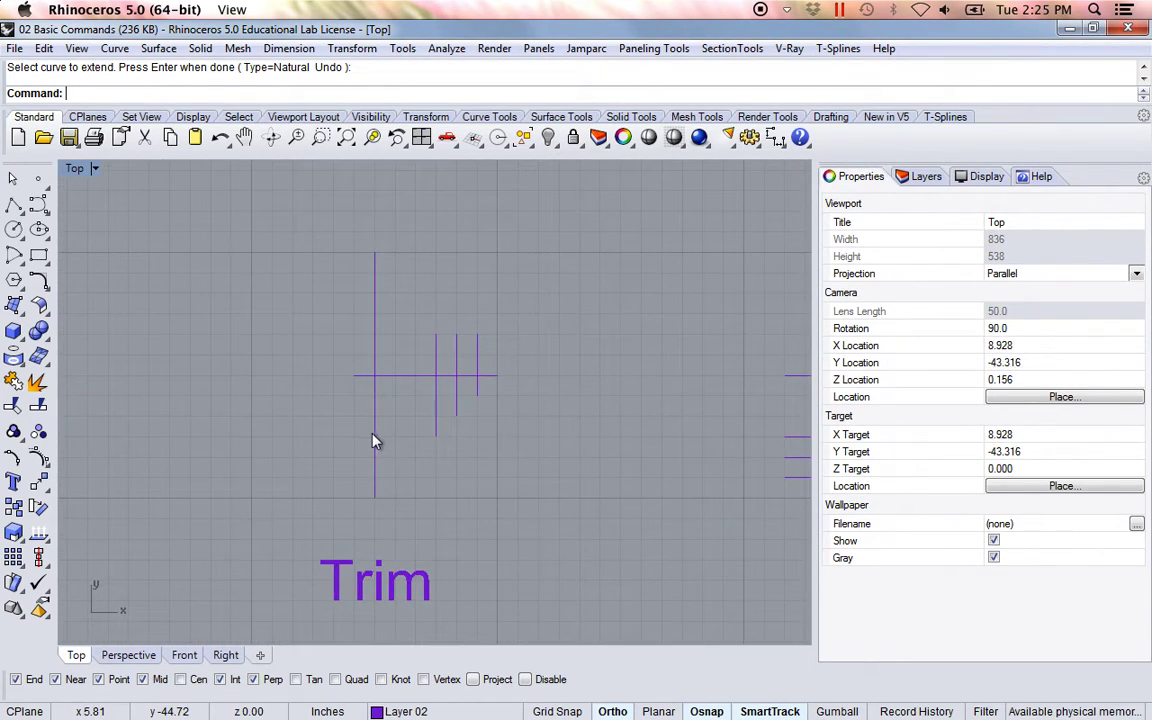
pyautogui.hscroll(2, 372, 437)
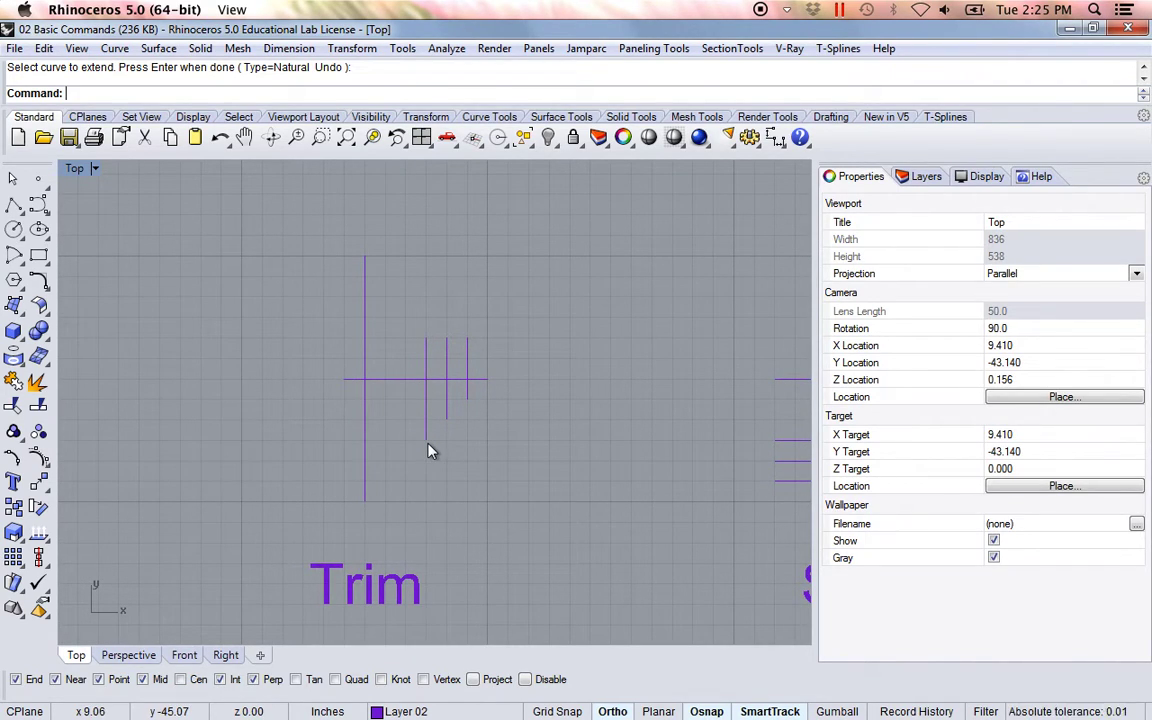
pyautogui.write('Trim')
pyautogui.press('Return')
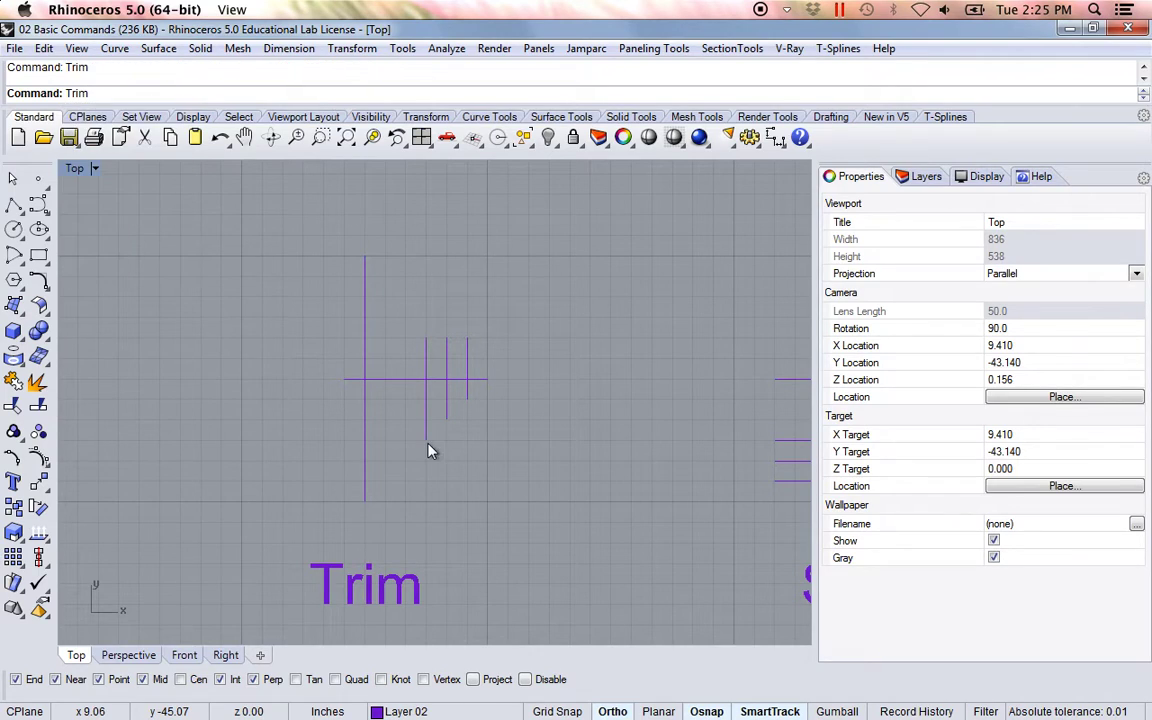
pyautogui.click(366, 445)
pyautogui.press('Return')
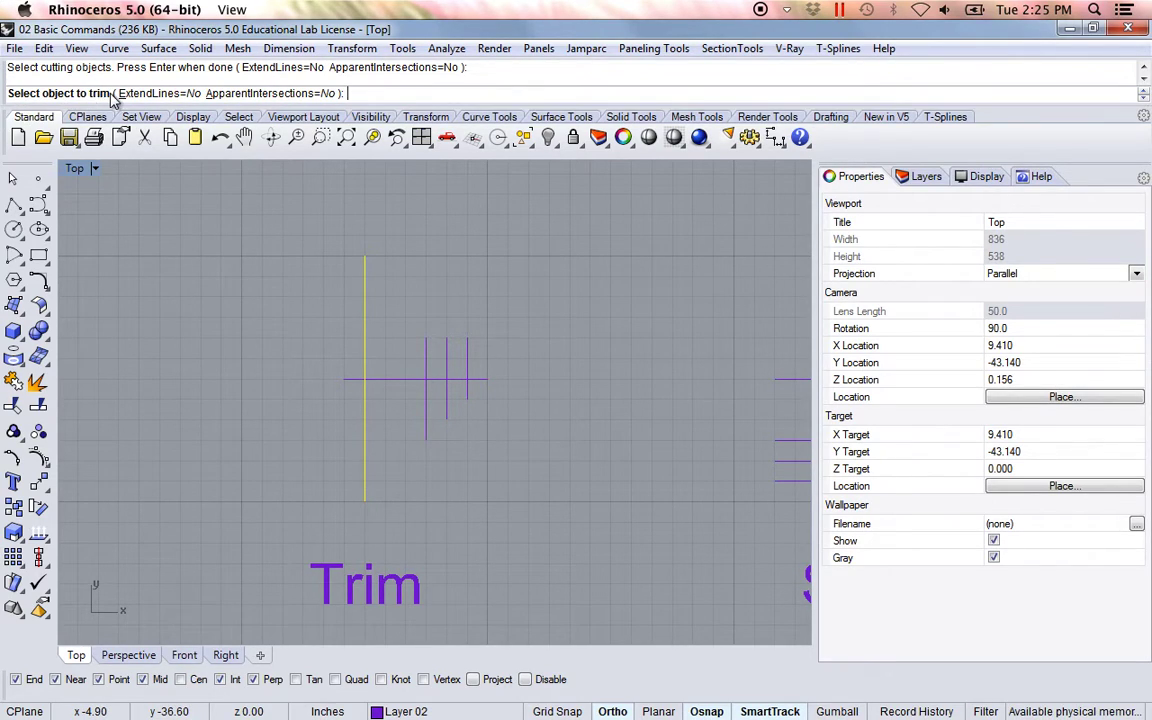
pyautogui.click(351, 380)
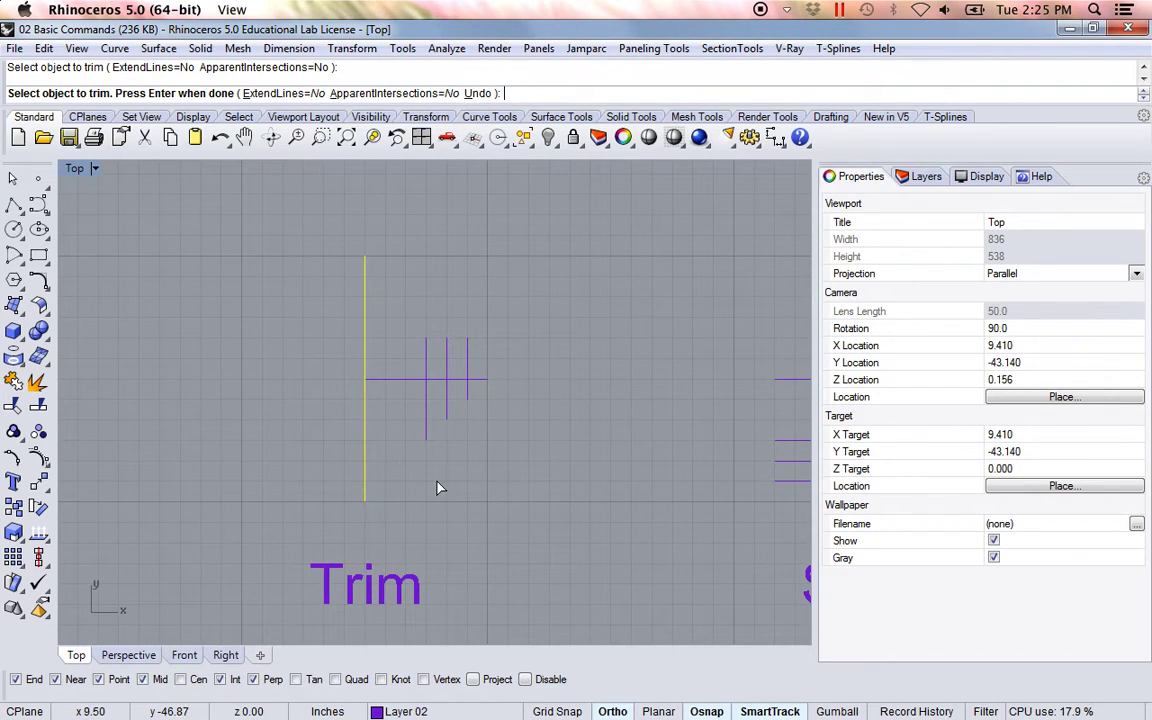
pyautogui.press('Return')
pyautogui.press('Return')
# Trim the parts of the three short vertical lines below the horizontal line, with all the Trim lines as cutting objects
pyautogui.moveTo(483, 476); pyautogui.dragTo(490, 474, button='right')
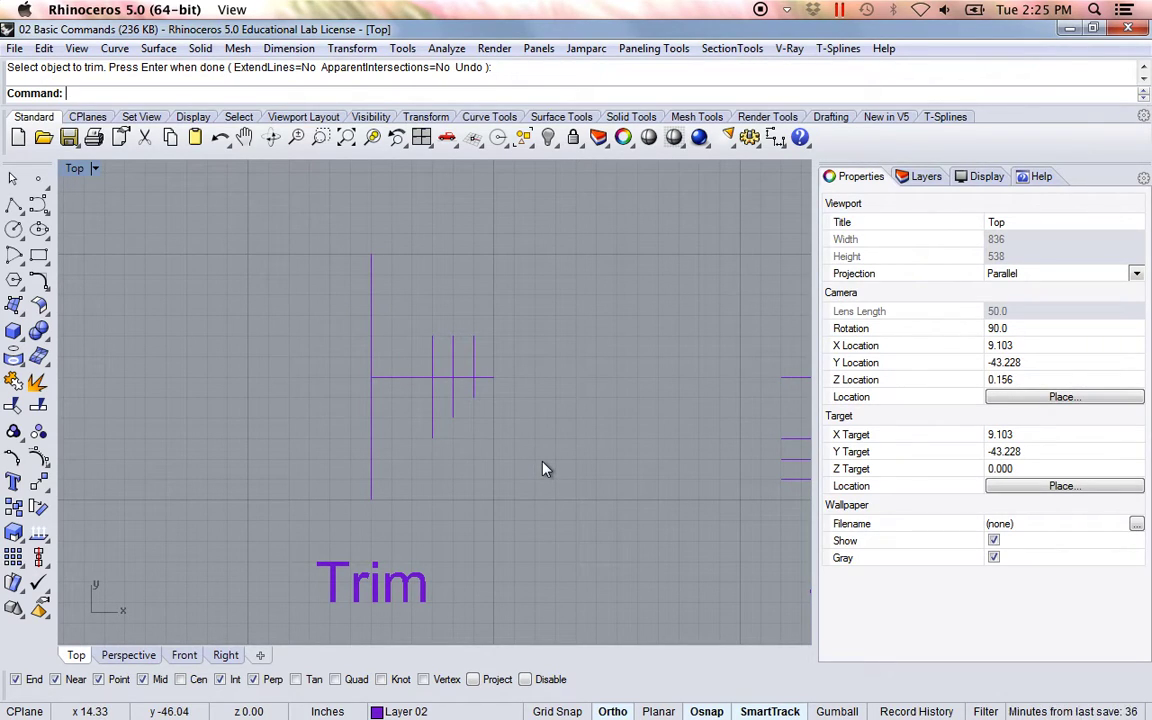
pyautogui.write('Trim')
pyautogui.press('Return')
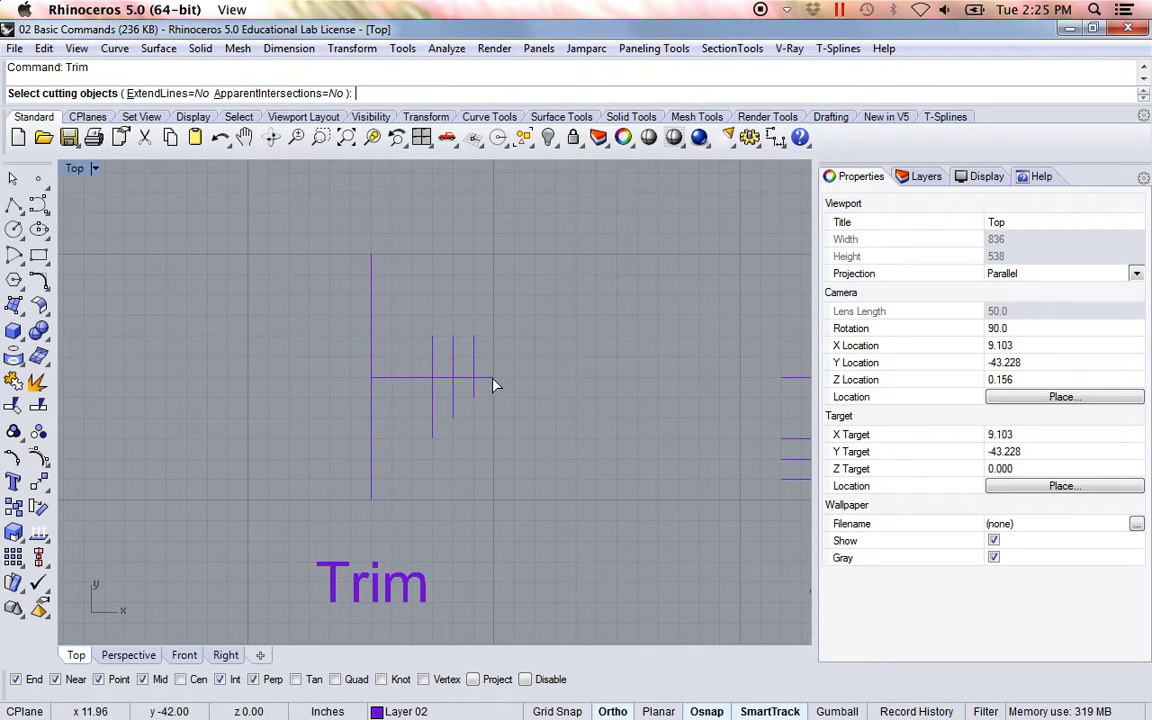
pyautogui.moveTo(563, 478); pyautogui.dragTo(321, 300)
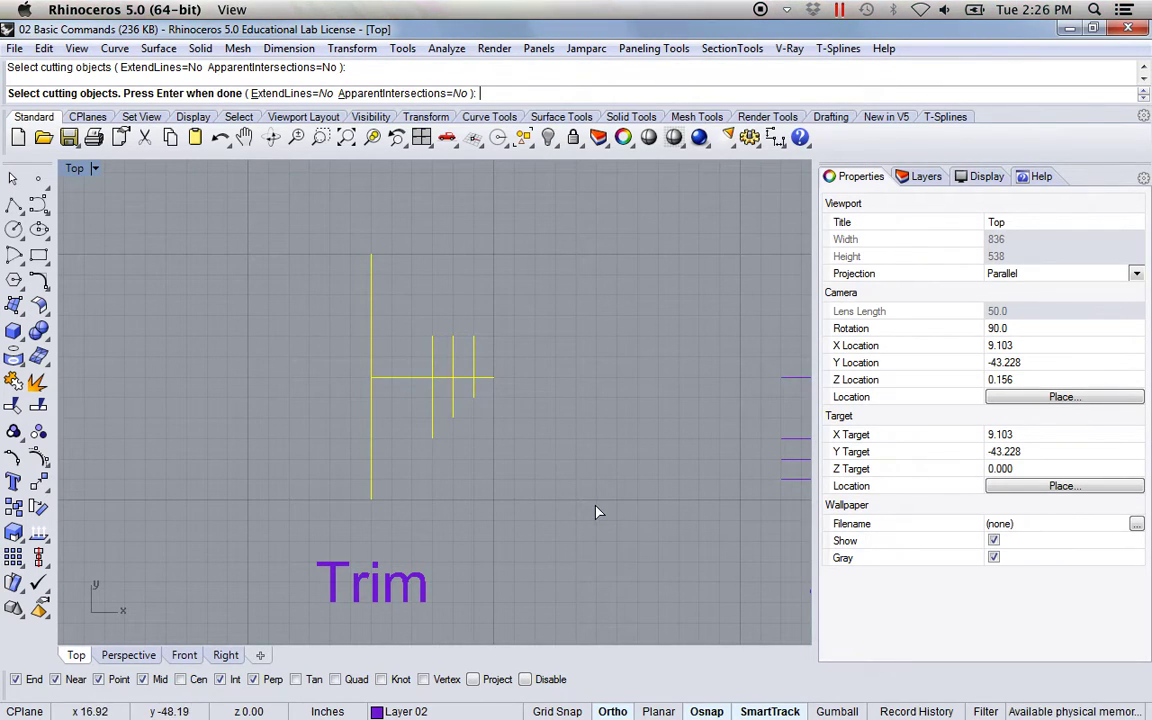
pyautogui.press('Return')
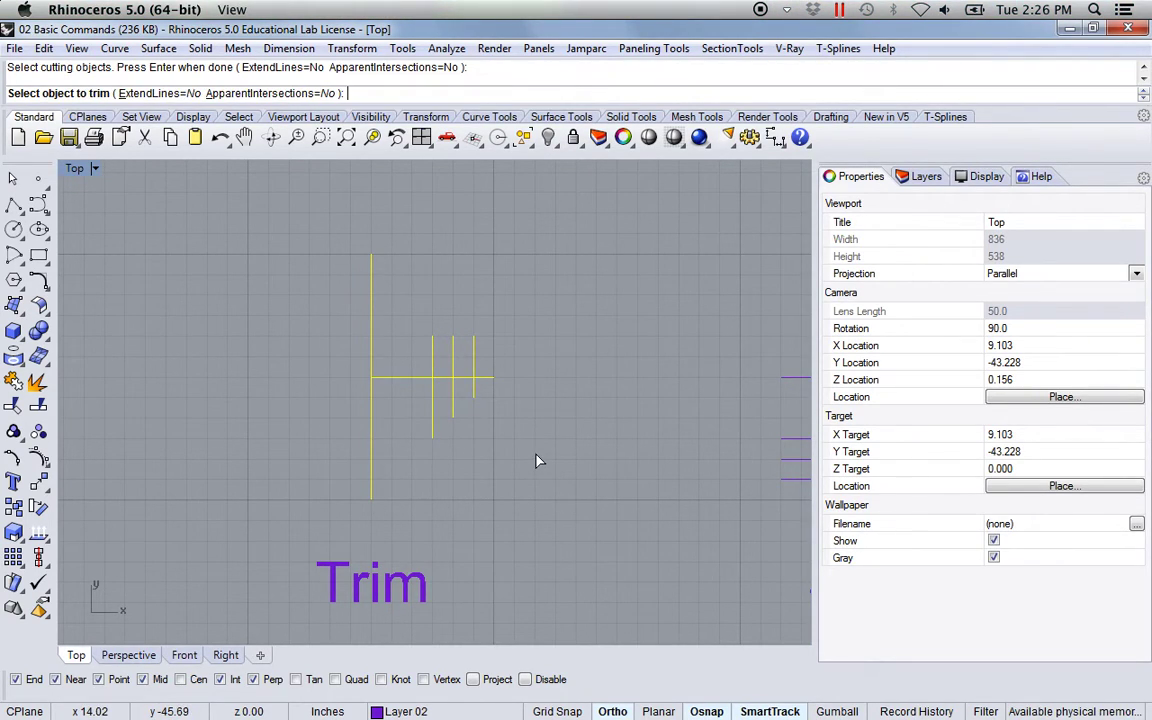
pyautogui.scroll(3, 478, 416)
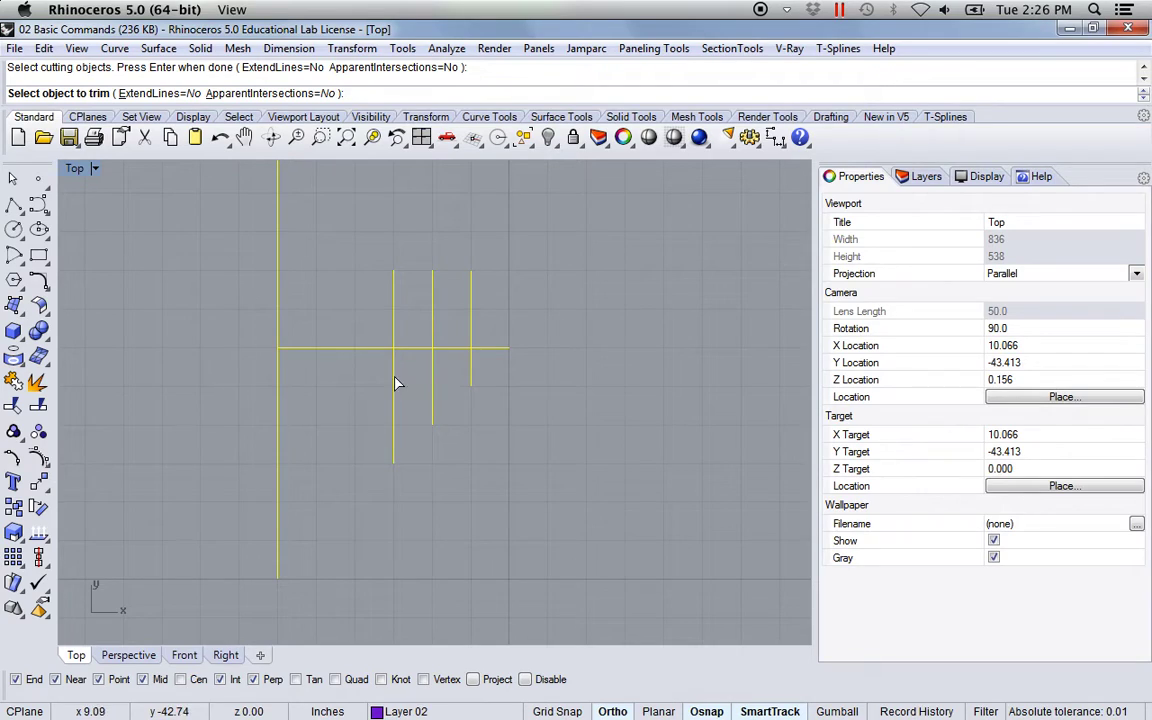
pyautogui.moveTo(520, 491); pyautogui.dragTo(366, 391)
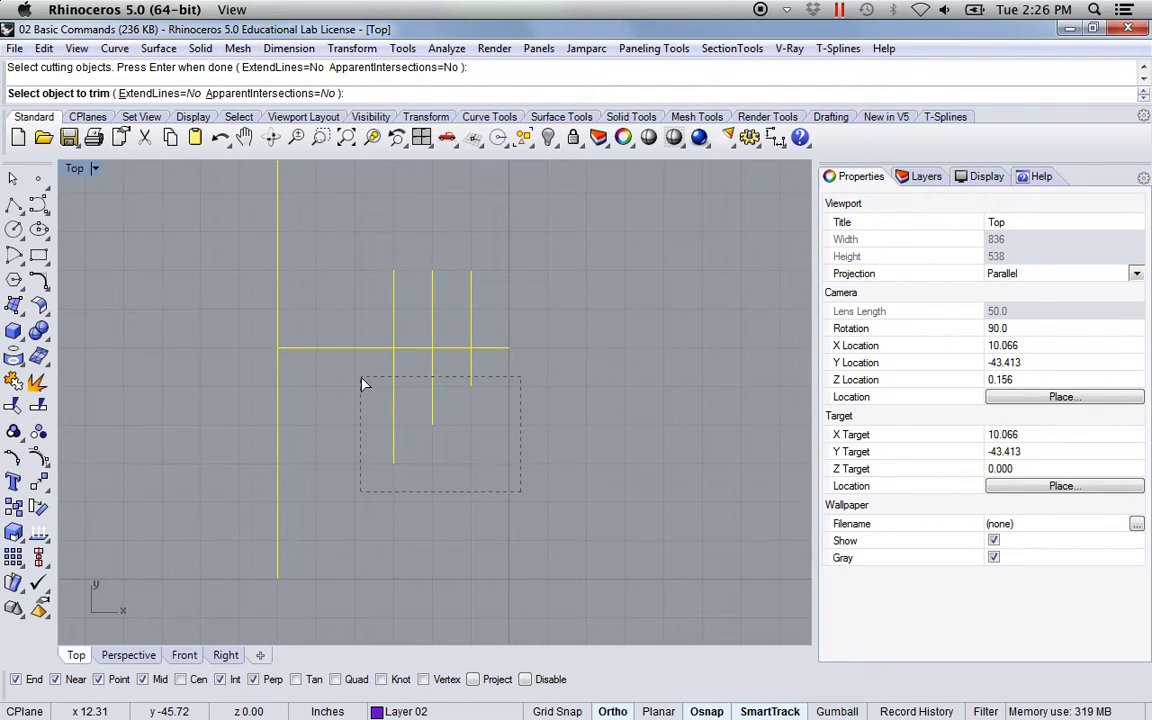
pyautogui.moveTo(362, 383); pyautogui.dragTo(361, 382)
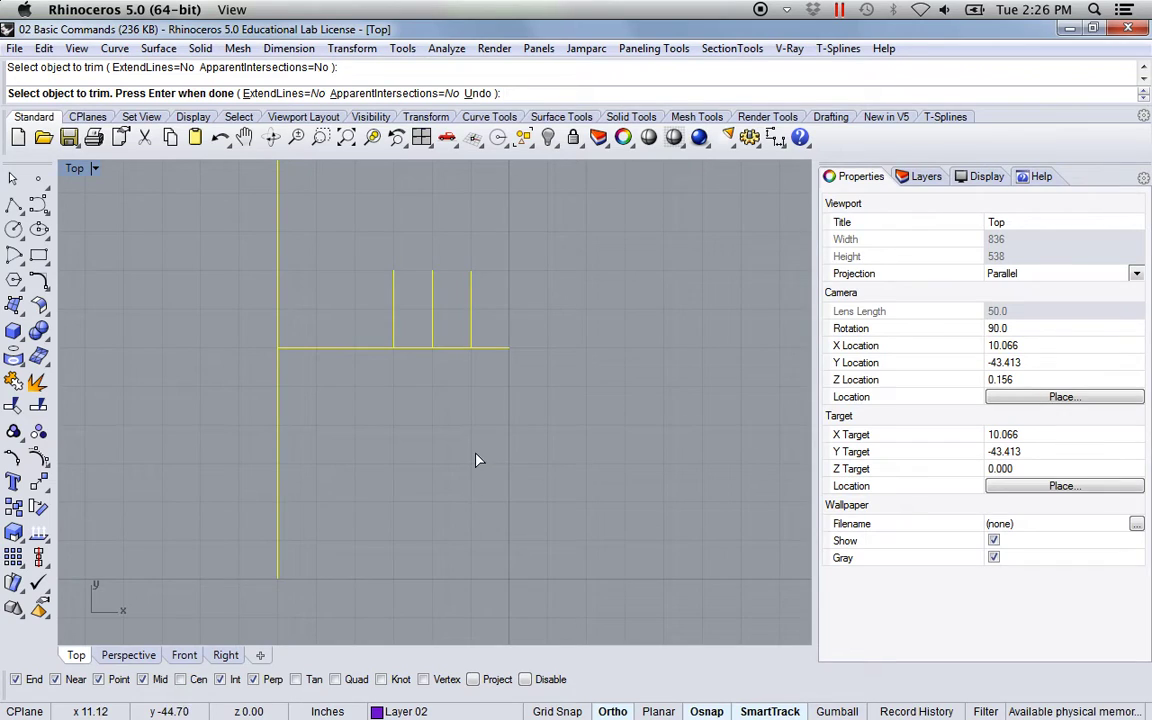
pyautogui.scroll(-3, 476, 460)
pyautogui.press('Return')
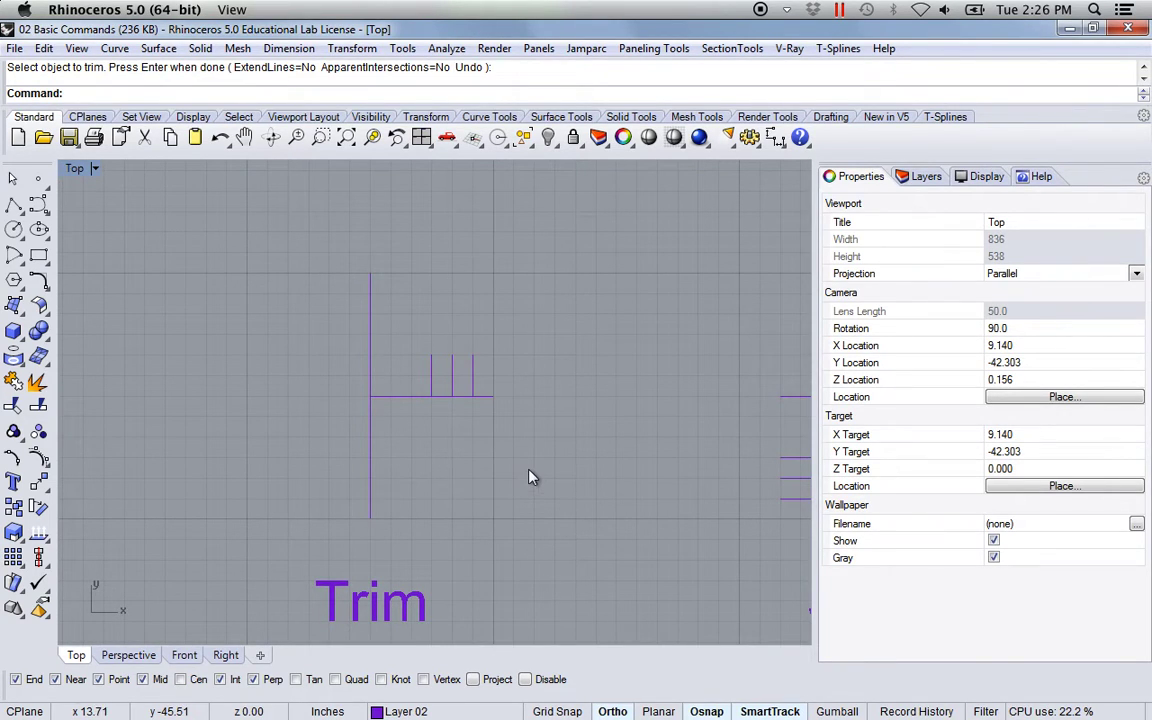
# Examine the crossing vertical and upper horizontal lines above the Split label by selecting each in turn
pyautogui.moveTo(522, 483); pyautogui.dragTo(277, 417, button='right')
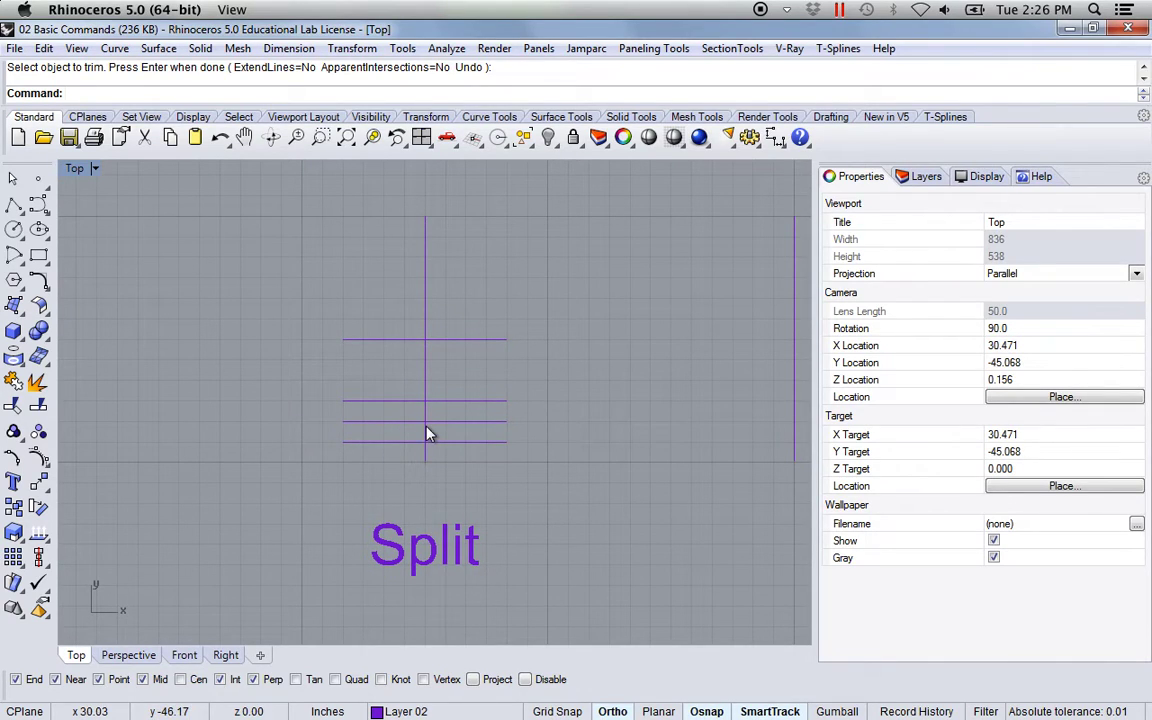
pyautogui.scroll(2, 465, 399)
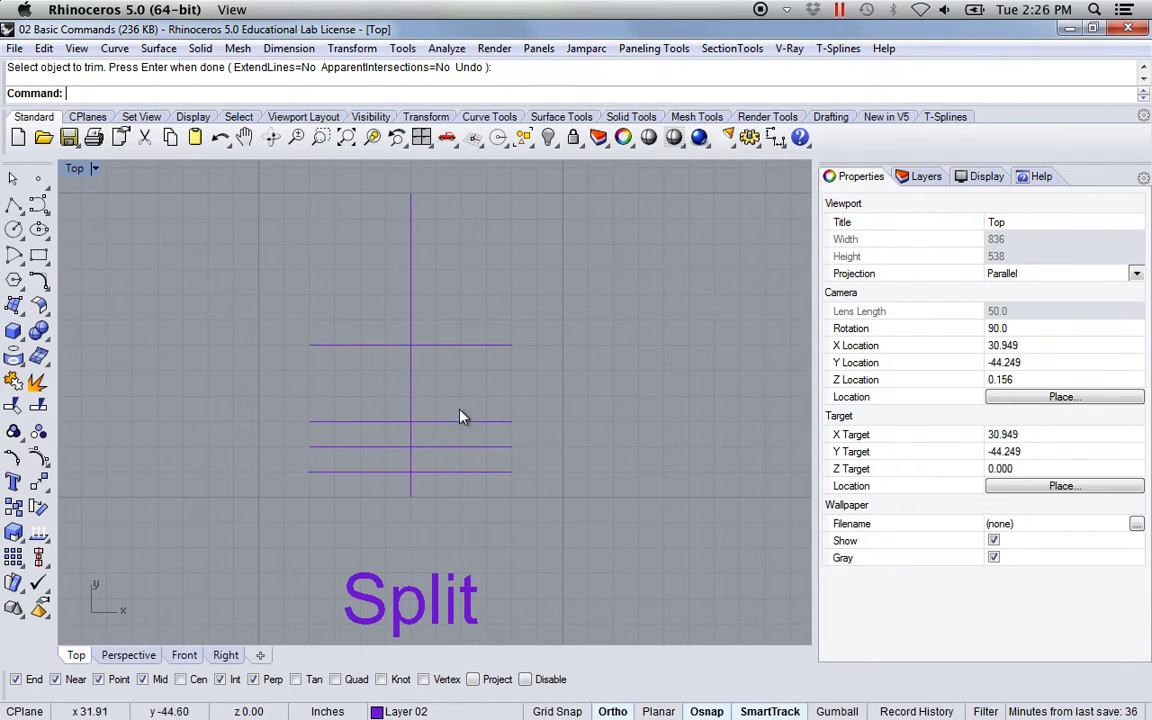
pyautogui.click(398, 345)
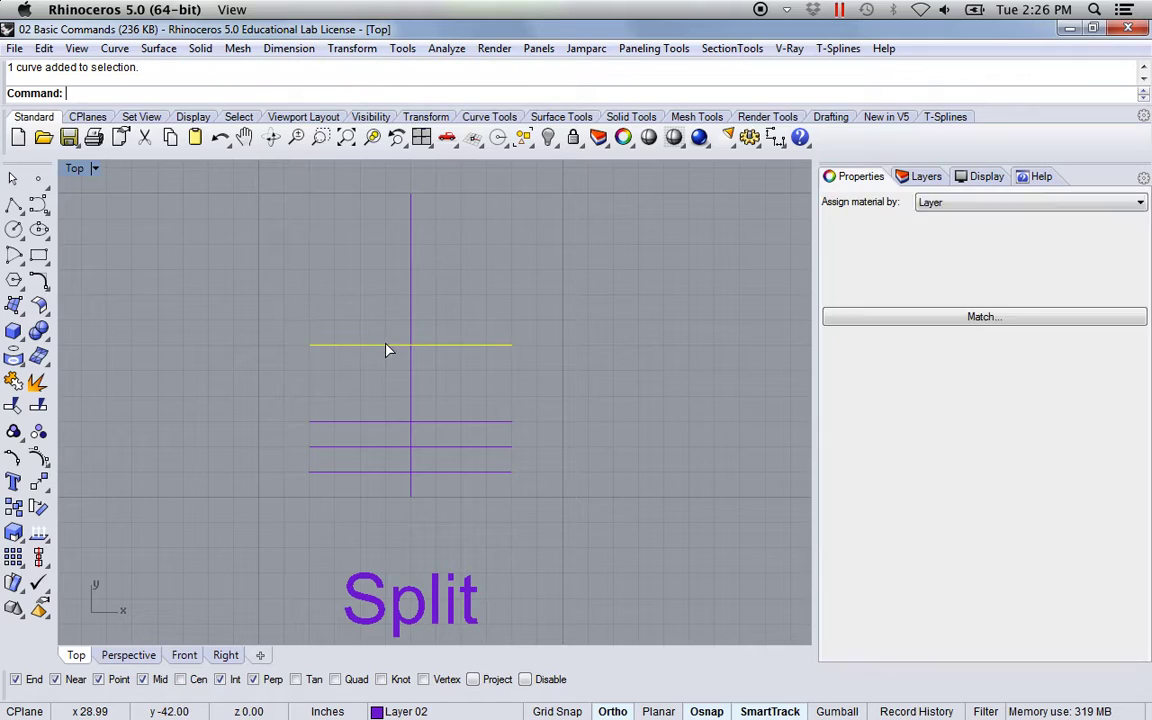
pyautogui.click(410, 322)
pyautogui.click(373, 346)
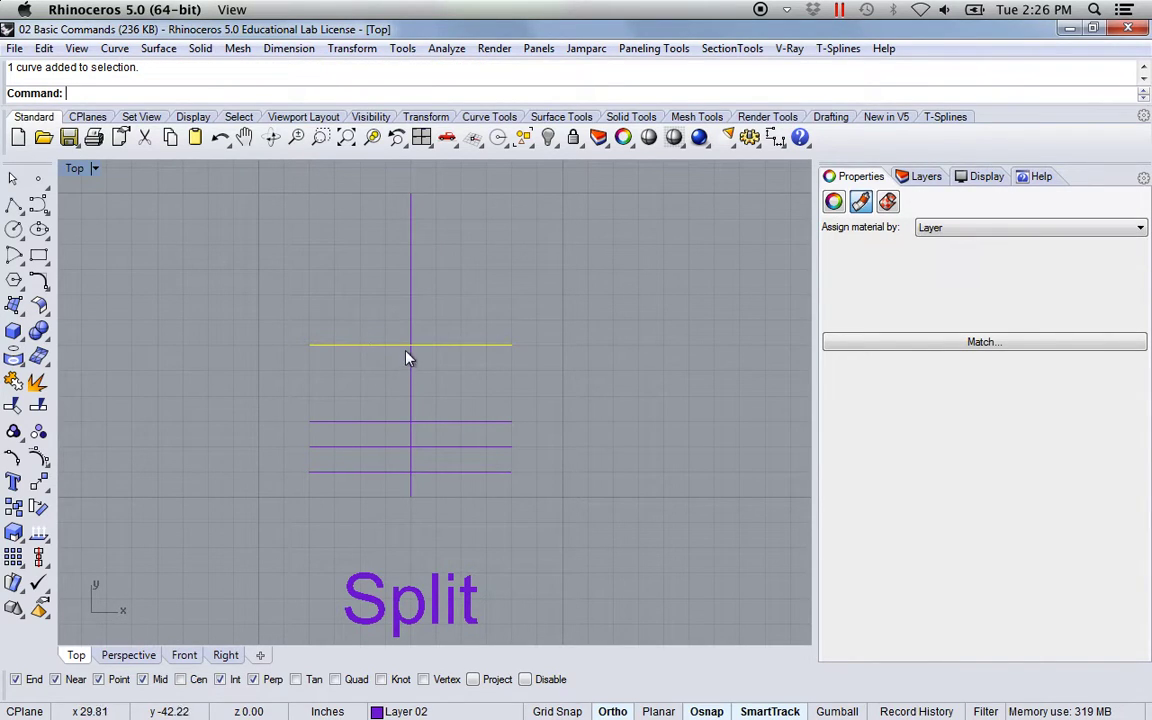
pyautogui.click(410, 322)
pyautogui.press('Escape')
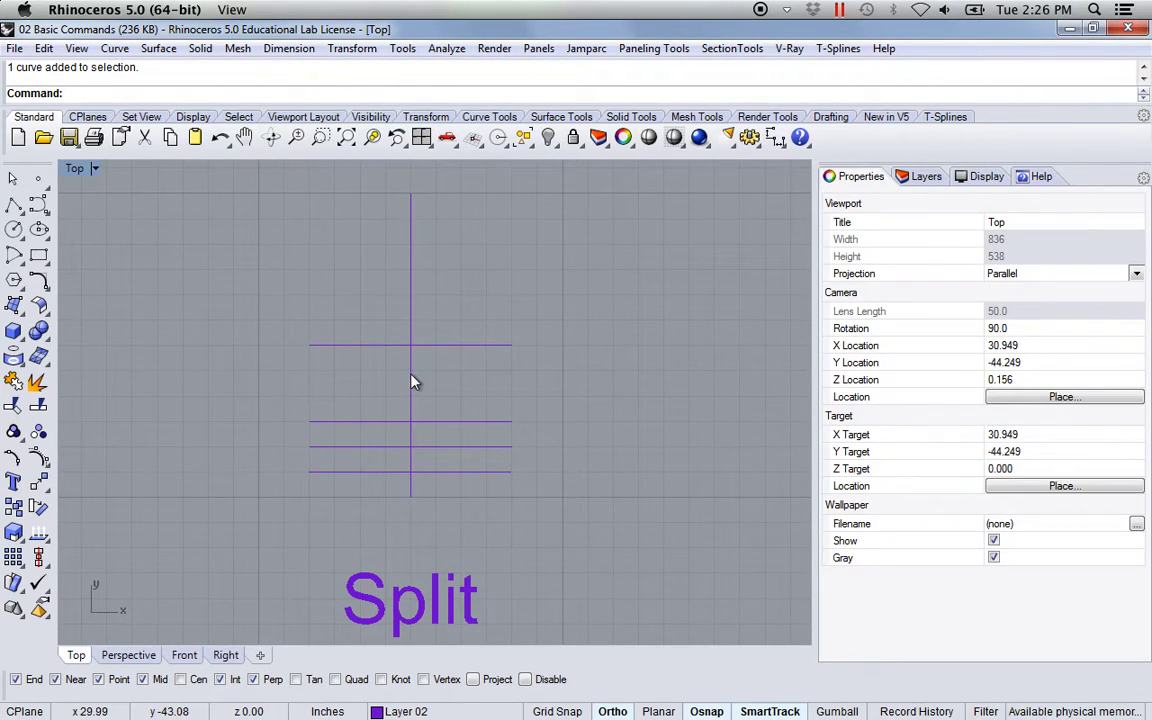
pyautogui.click(411, 380)
pyautogui.press('Escape')
pyautogui.click(373, 345)
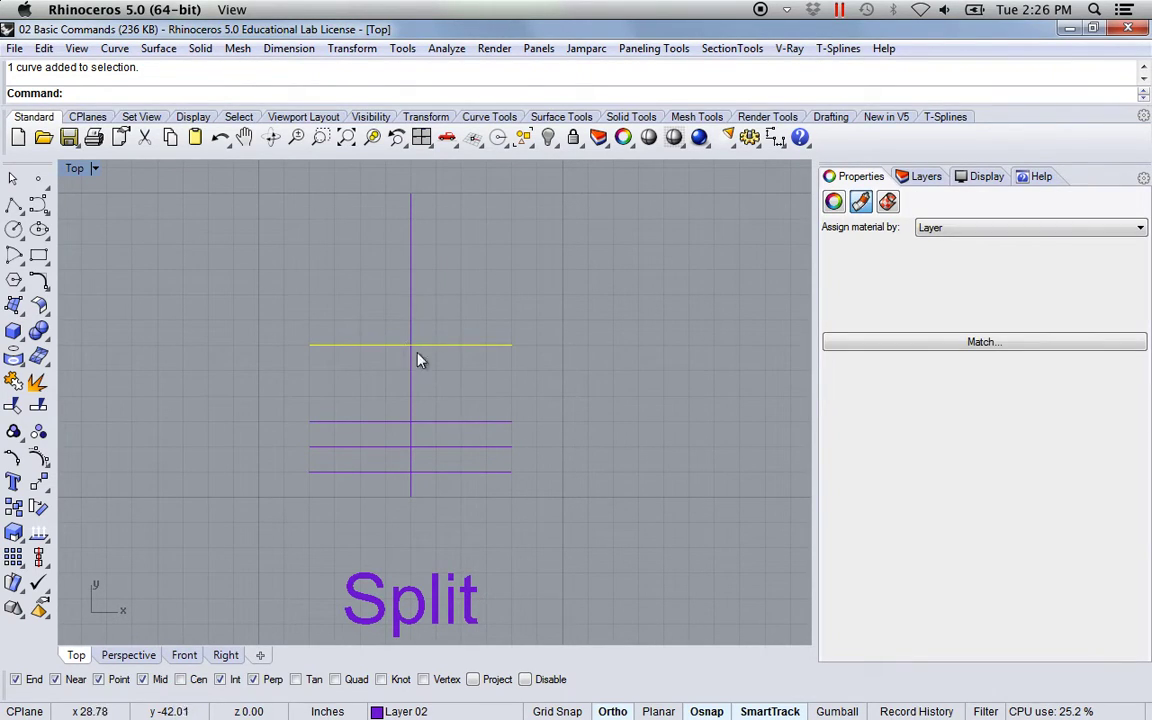
pyautogui.press('Escape')
# Split the vertical line above the Split label with the uppermost horizontal line as cutting object, and check the resulting pieces
pyautogui.write('Spl')
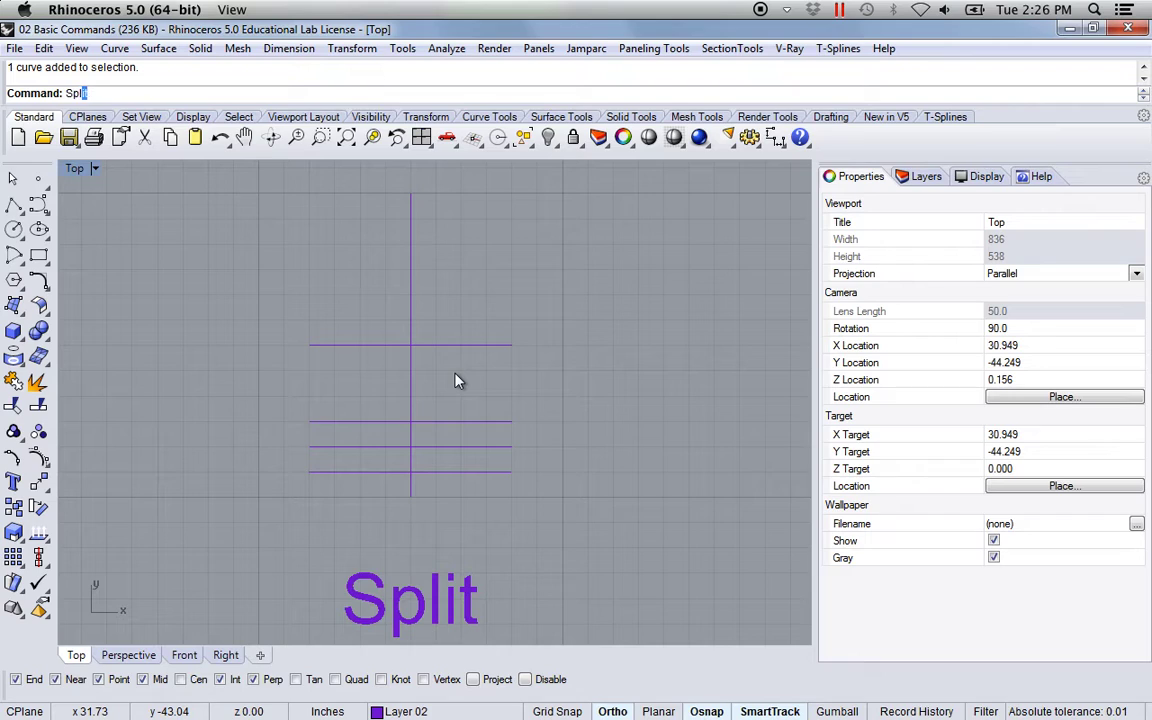
pyautogui.write('it')
pyautogui.press('Return')
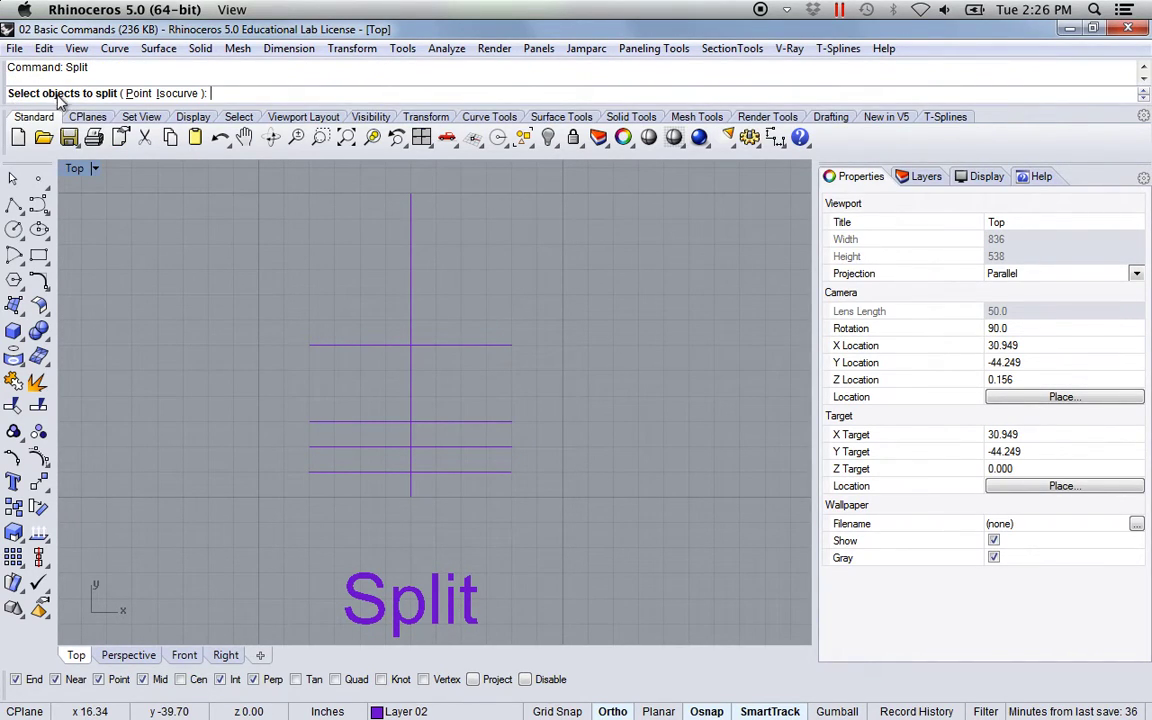
pyautogui.click(411, 285)
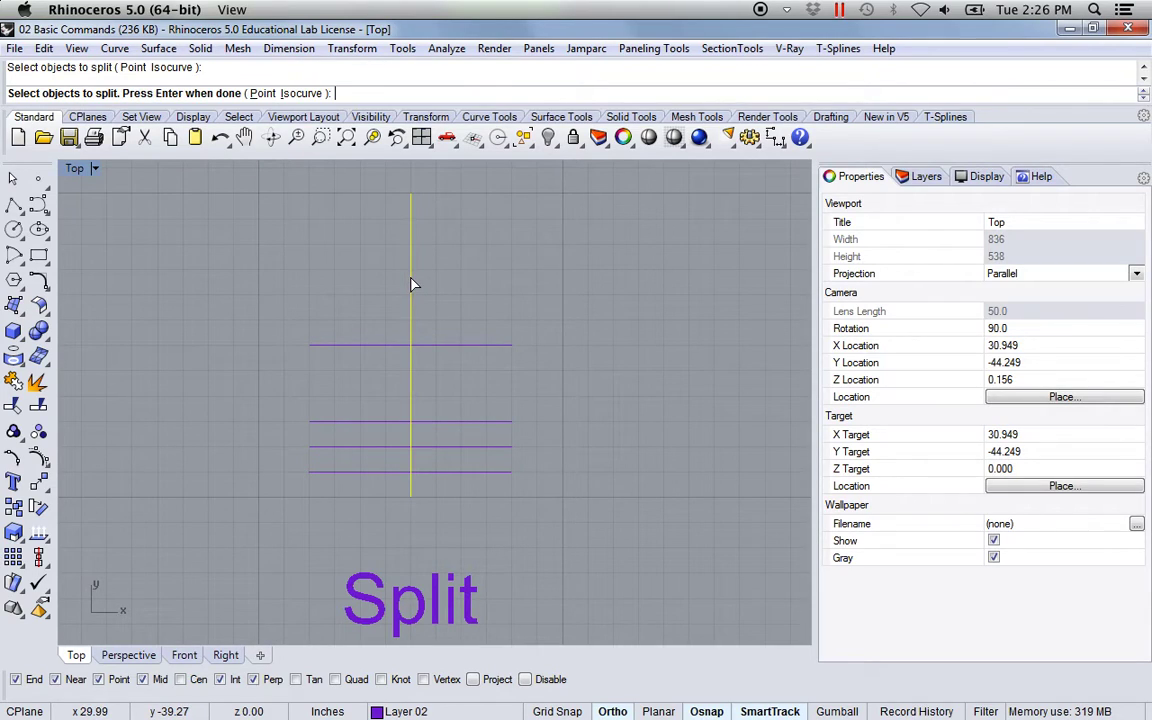
pyautogui.press('Return')
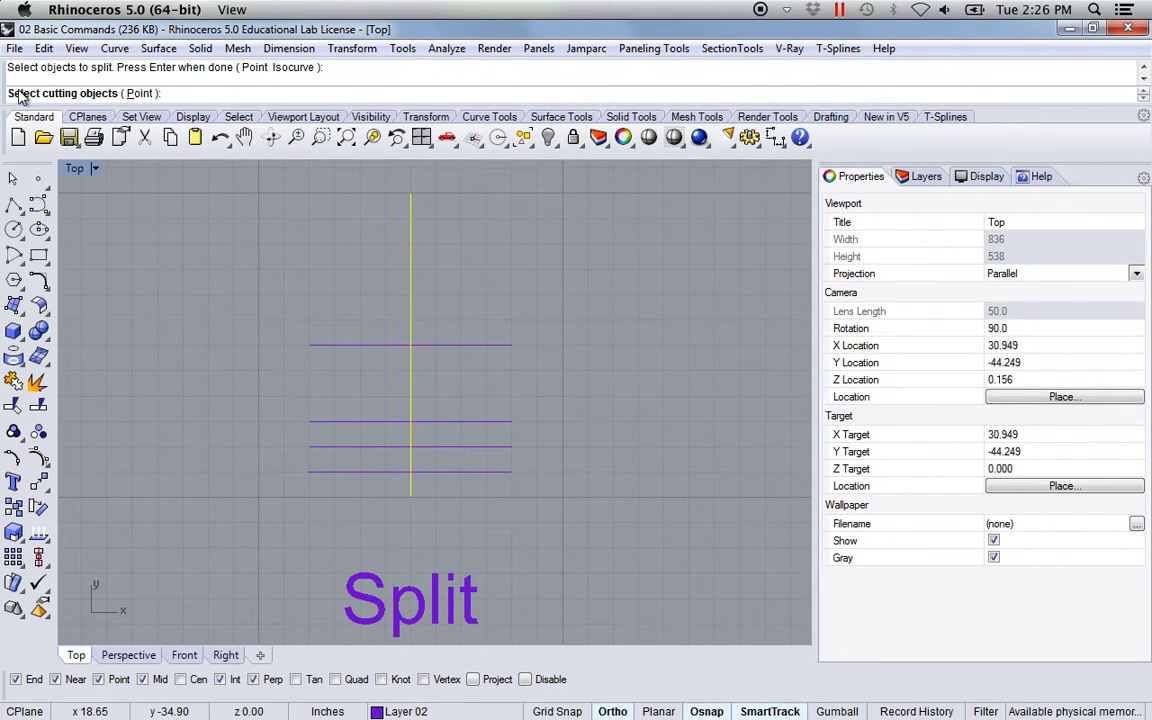
pyautogui.click(347, 345)
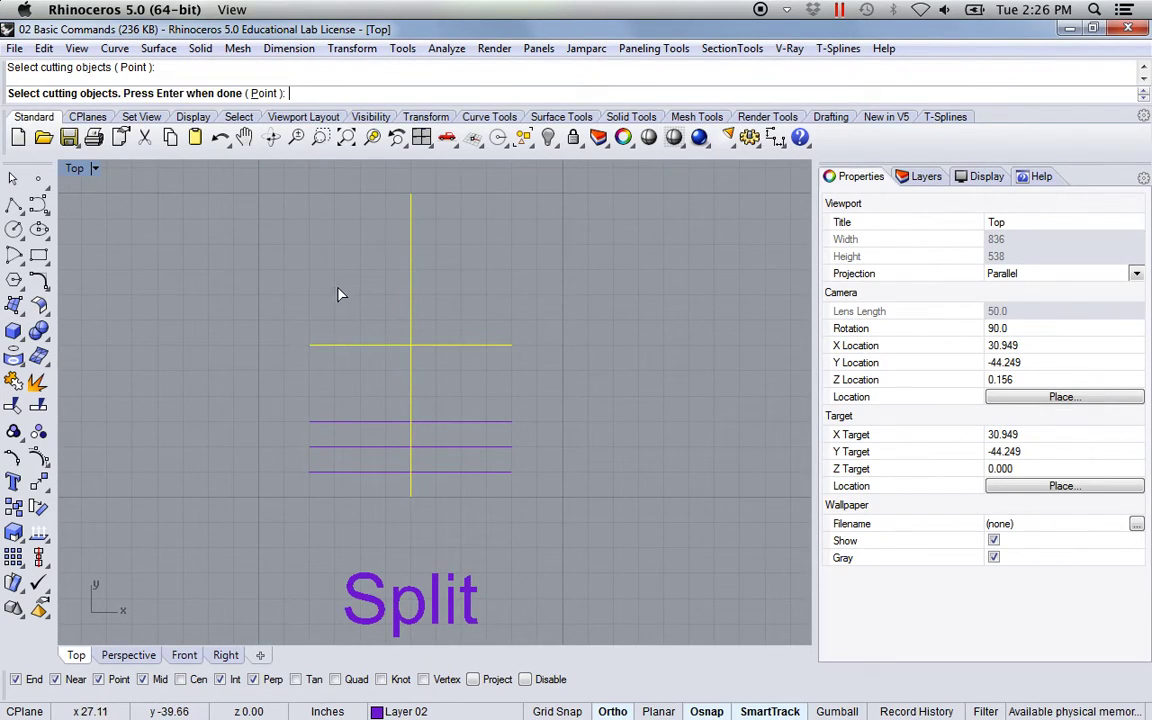
pyautogui.press('Return')
pyautogui.click(411, 362)
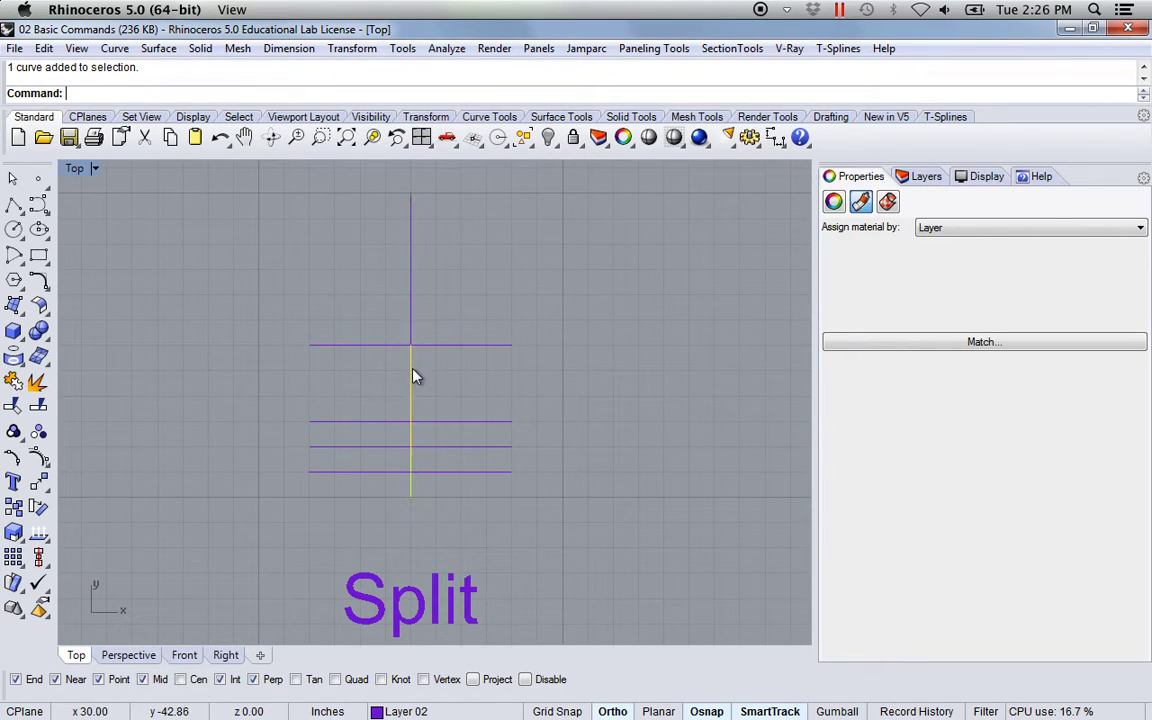
pyautogui.click(410, 325)
pyautogui.click(411, 367)
pyautogui.click(412, 332)
pyautogui.click(447, 375)
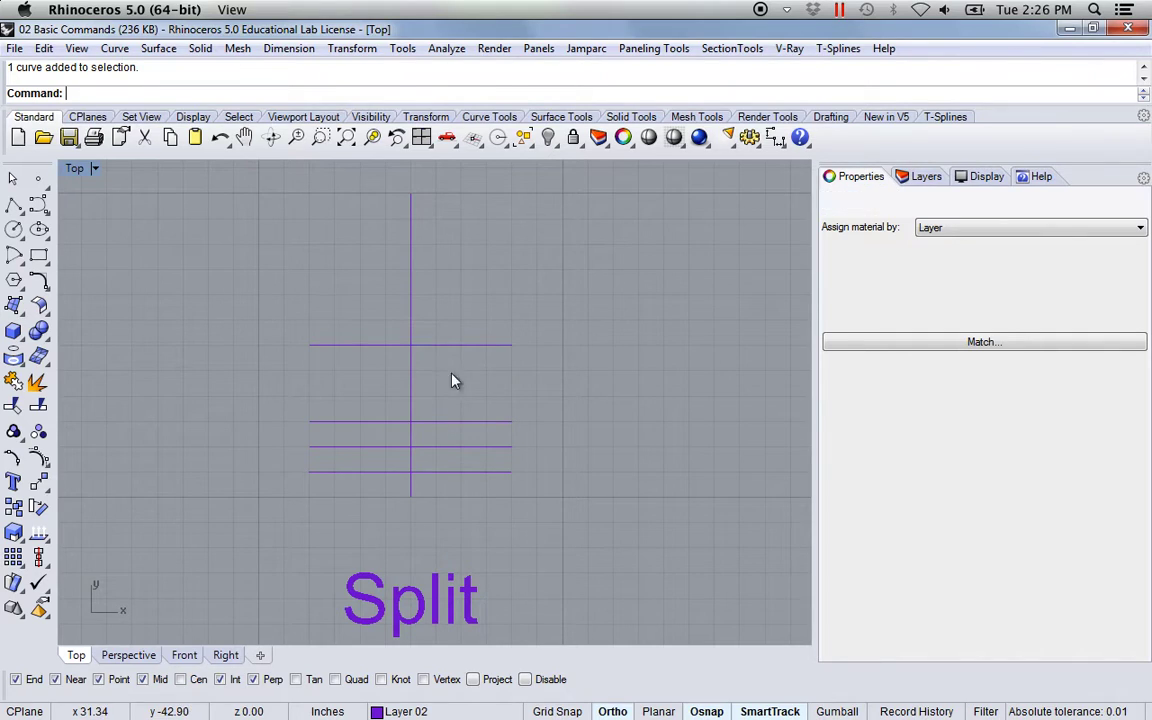
# Split the three lower horizontal lines with the vertical line as cutting object, and select a resulting piece to check
pyautogui.write('Split')
pyautogui.press('Return')
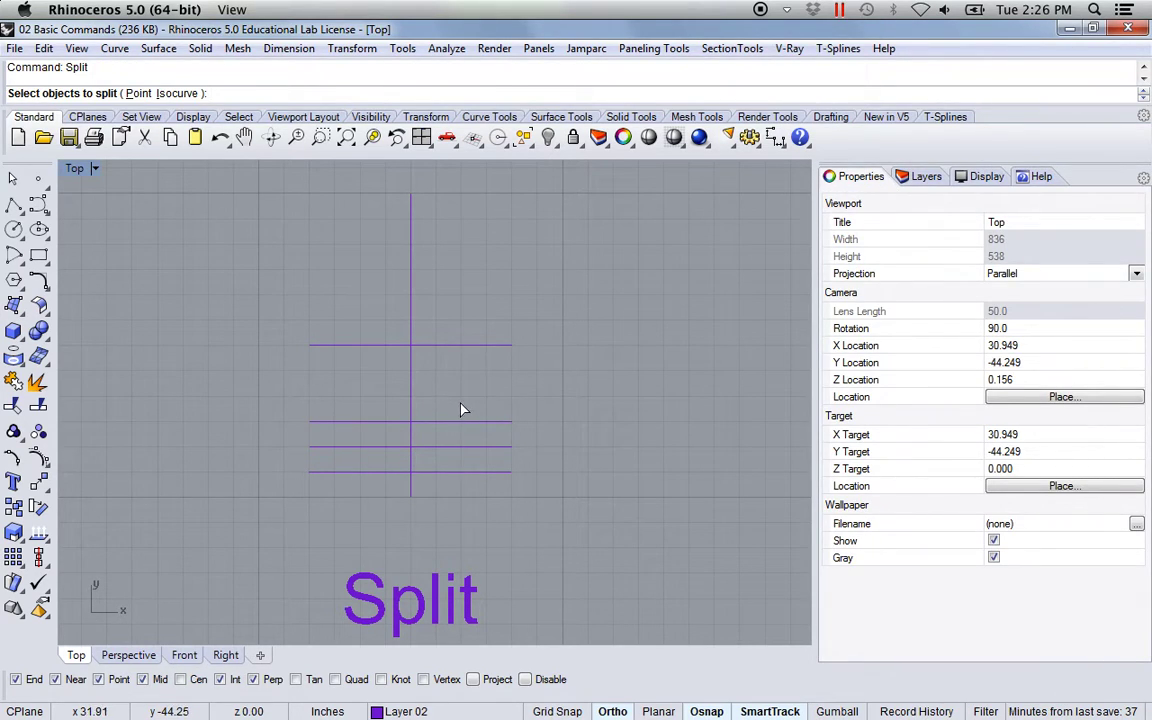
pyautogui.moveTo(535, 501); pyautogui.dragTo(458, 406)
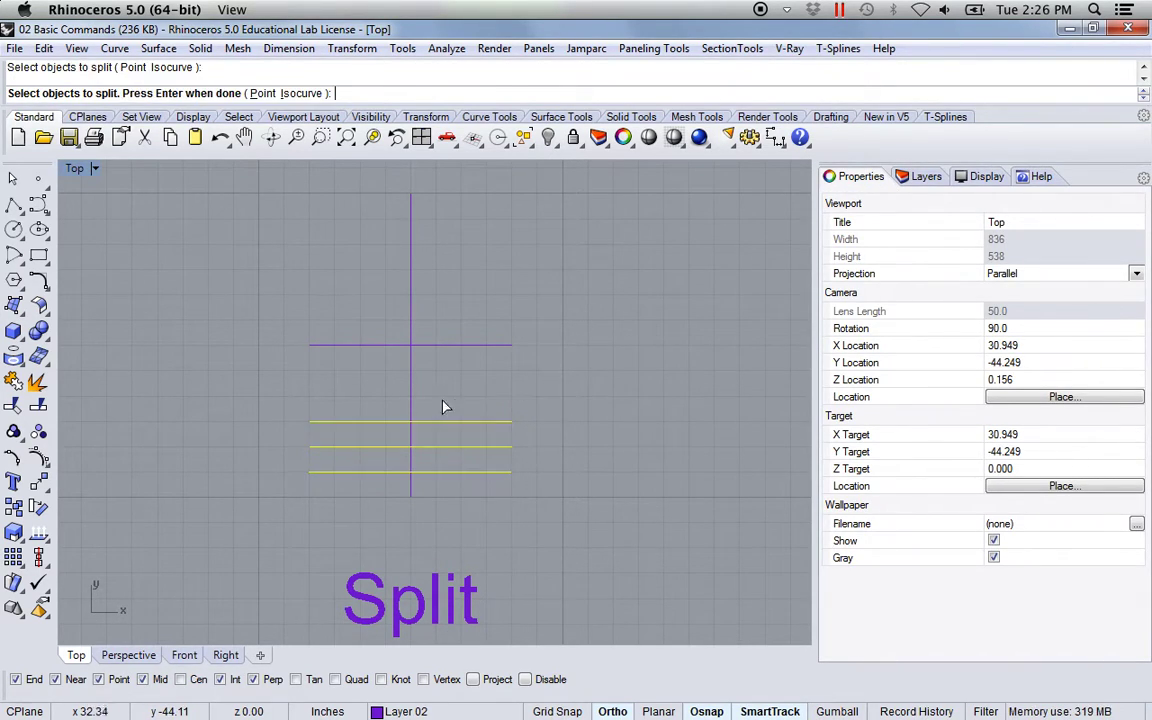
pyautogui.press('Return')
pyautogui.click(412, 400)
pyautogui.press('Return')
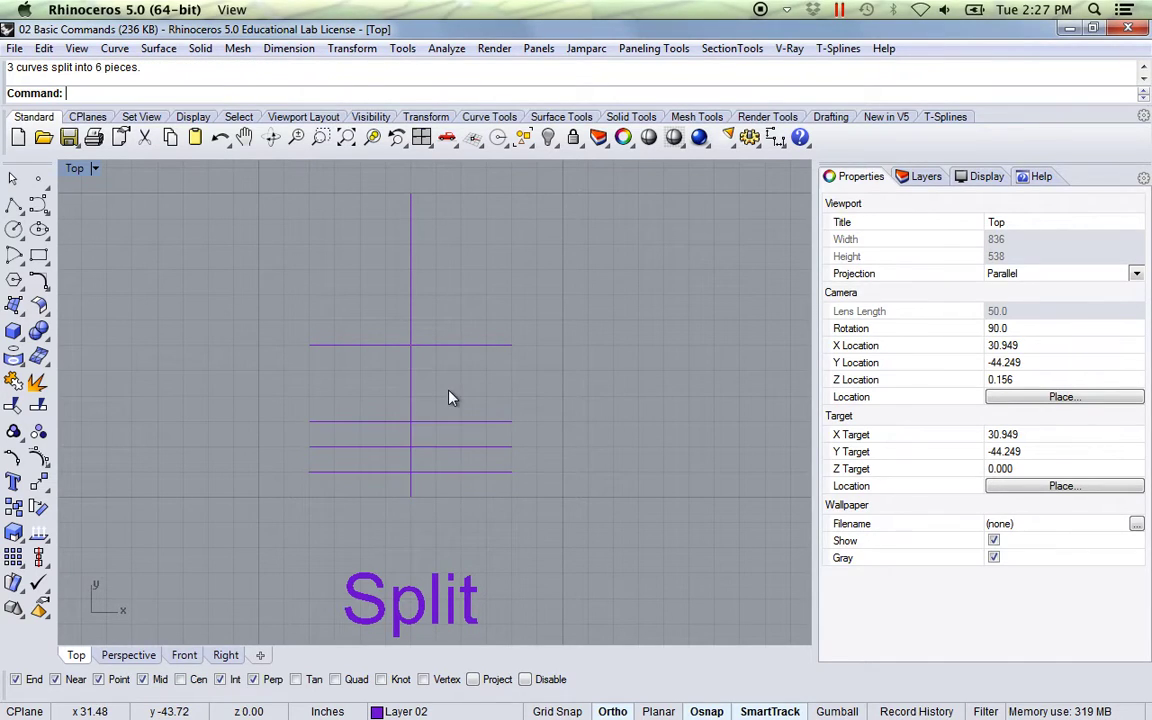
pyautogui.click(458, 421)
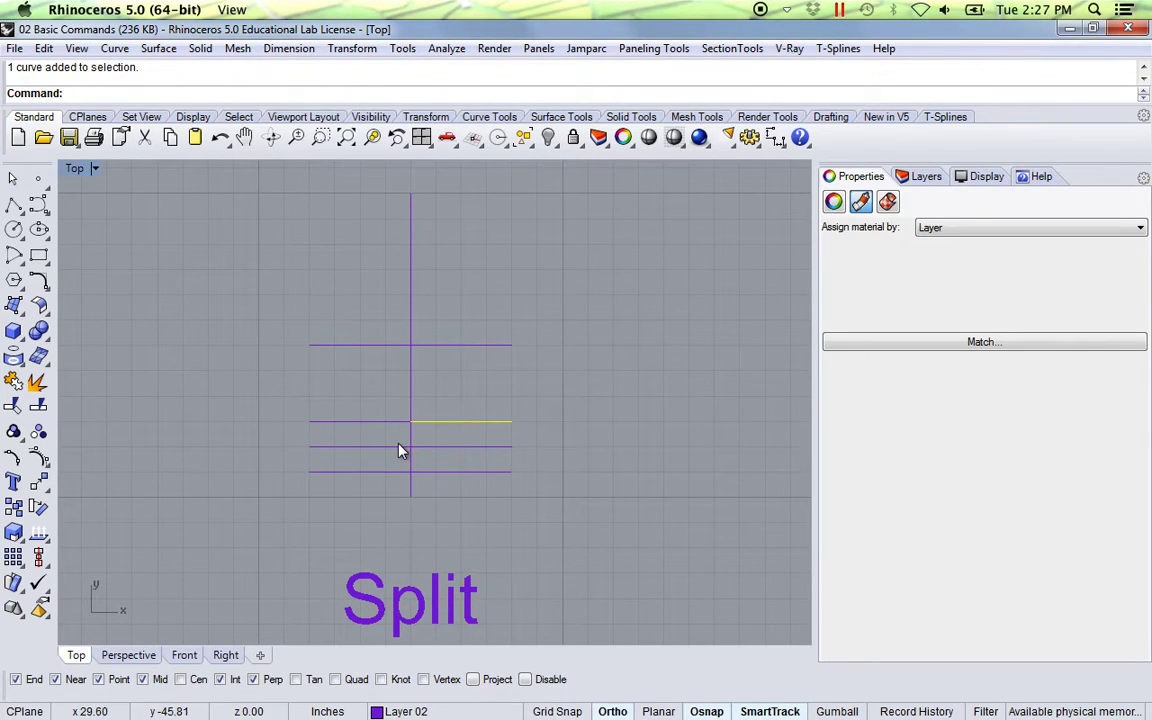
# Select a piece of the lowest horizontal line above the Split label to check the split, and clear the selection
pyautogui.click(440, 471)
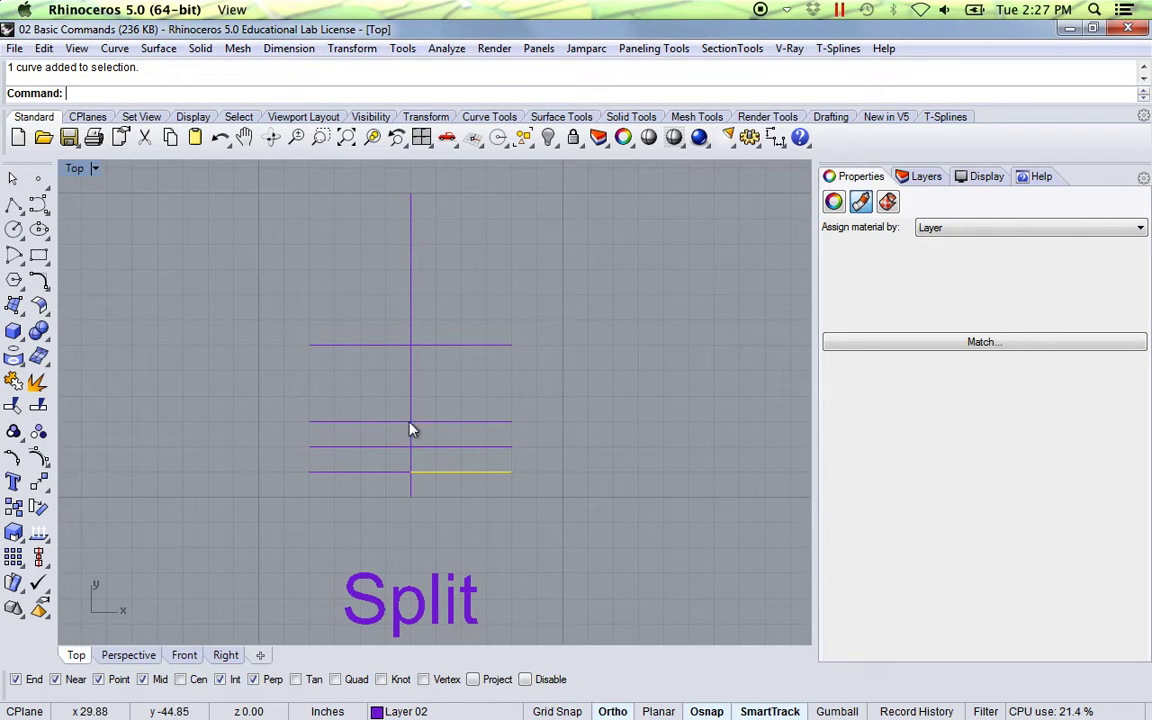
pyautogui.press('Escape')
pyautogui.scroll(-5, 545, 429)
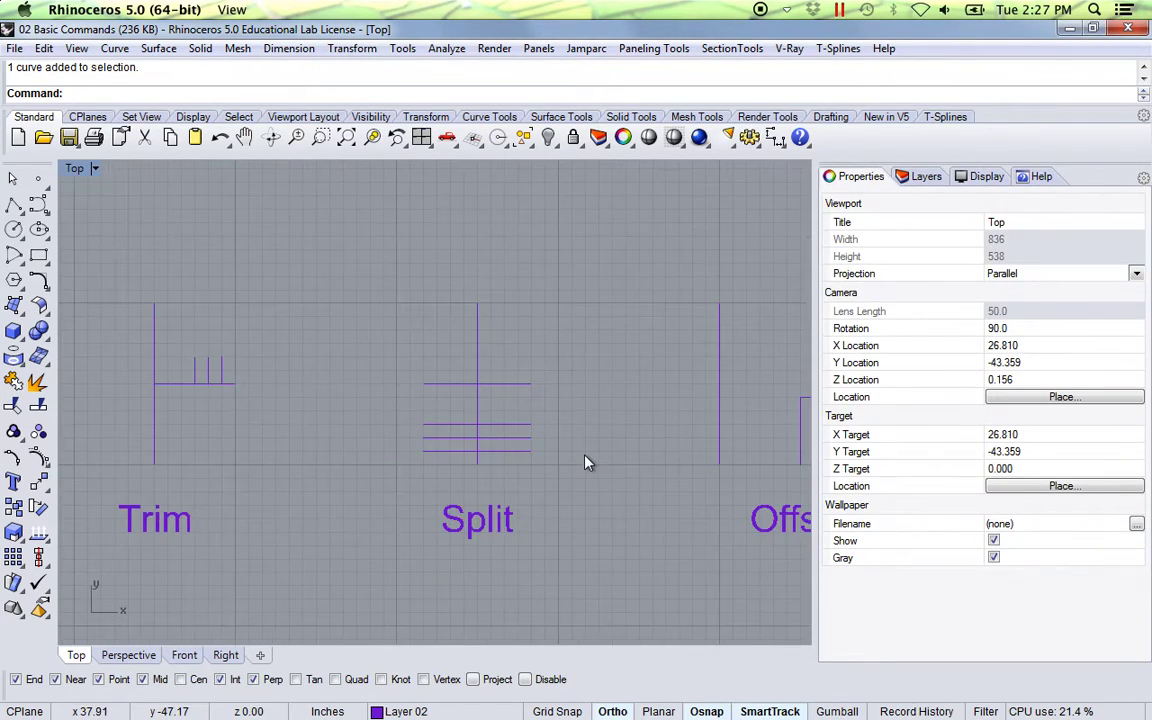
# Offset the straight vertical line above the first Offset label by 1 inch to its right, with sharp corners and no cap, and check it
pyautogui.moveTo(494, 437); pyautogui.dragTo(333, 411, button='right')
pyautogui.scroll(6, 440, 447)
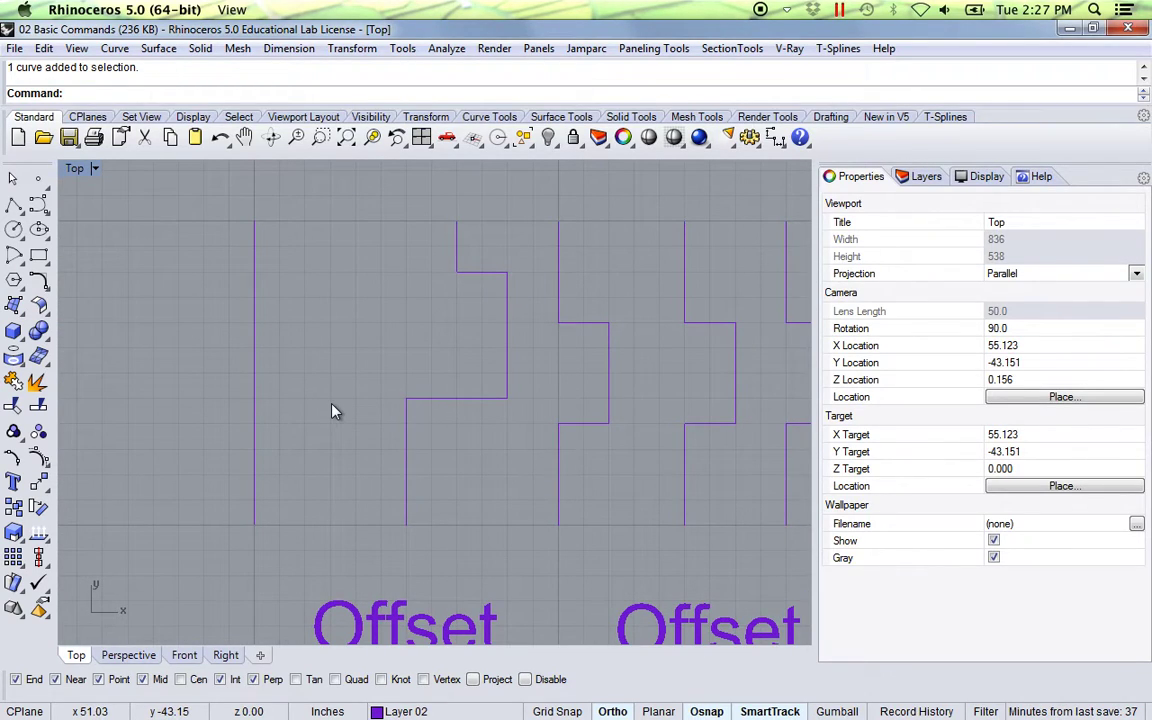
pyautogui.write('offset')
pyautogui.press('Return')
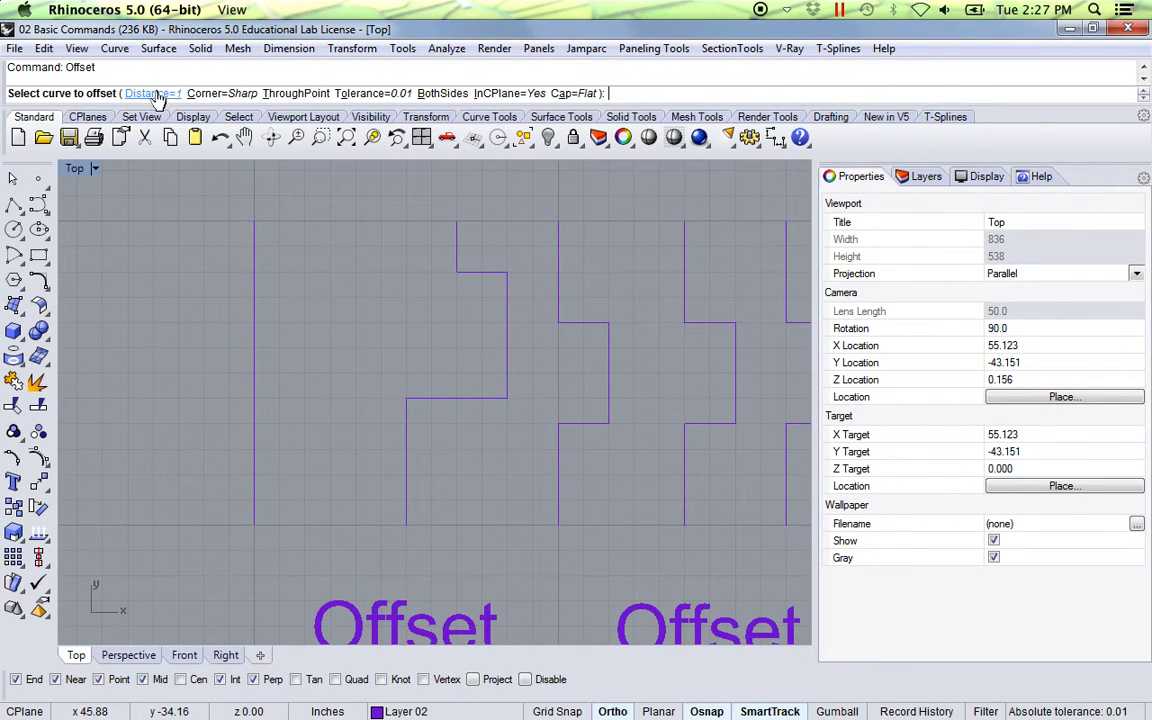
pyautogui.click(220, 94)
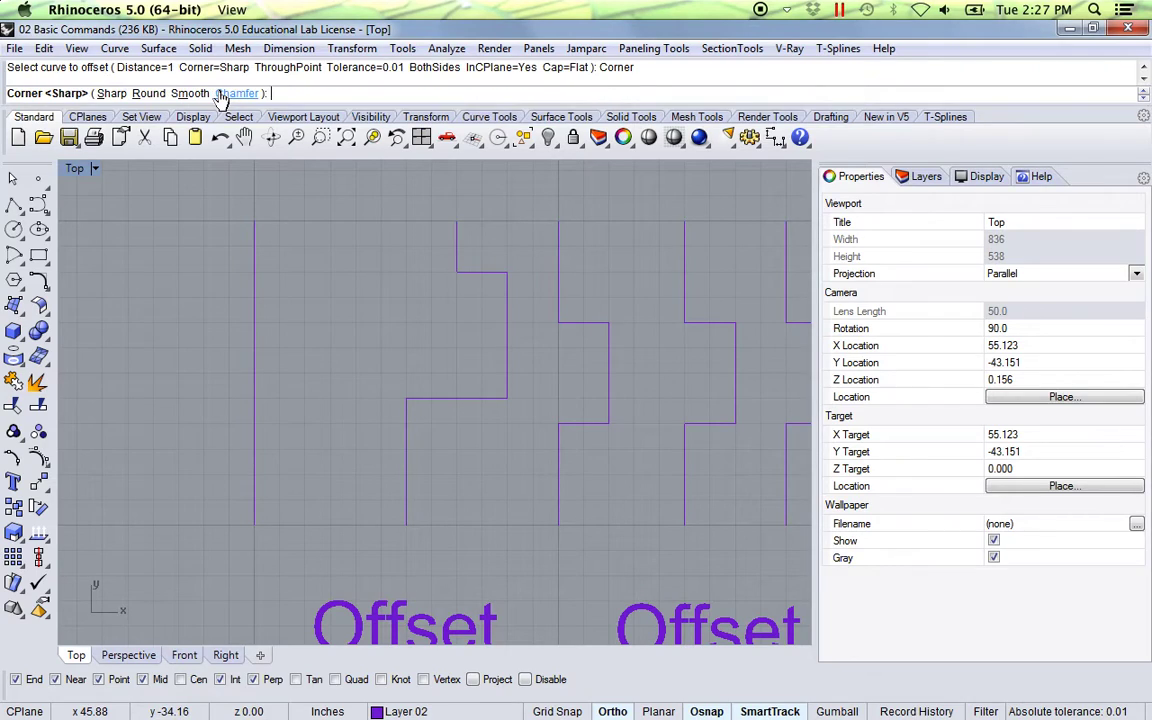
pyautogui.click(111, 94)
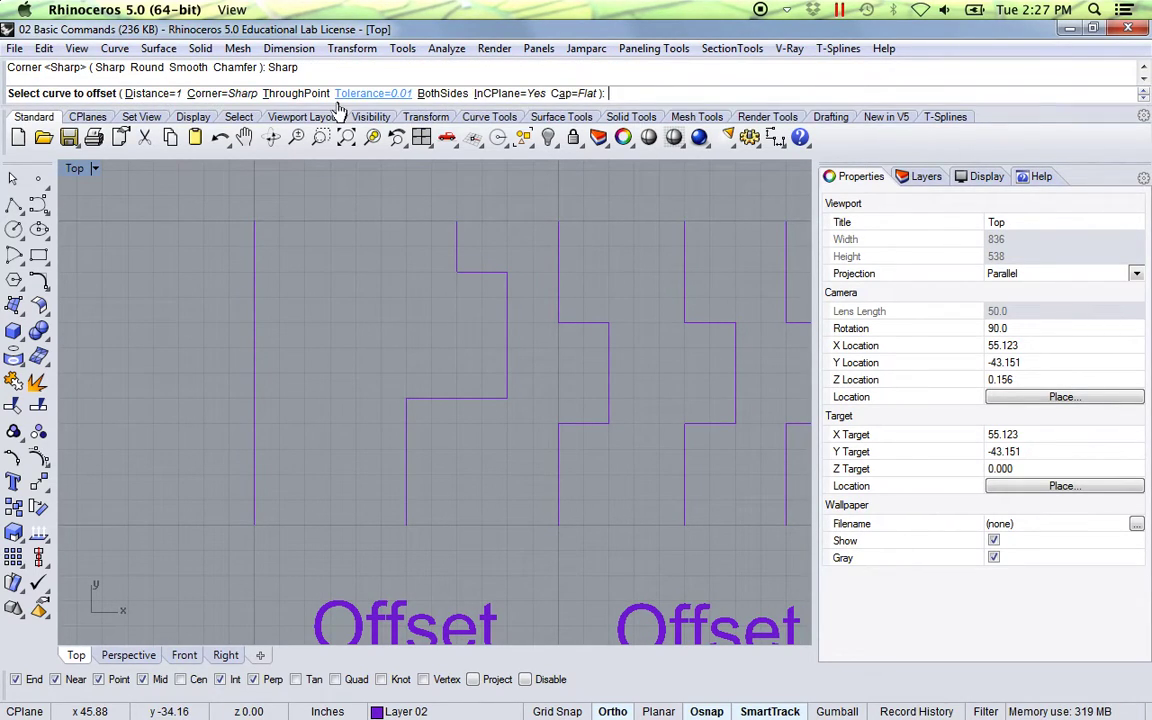
pyautogui.click(573, 94)
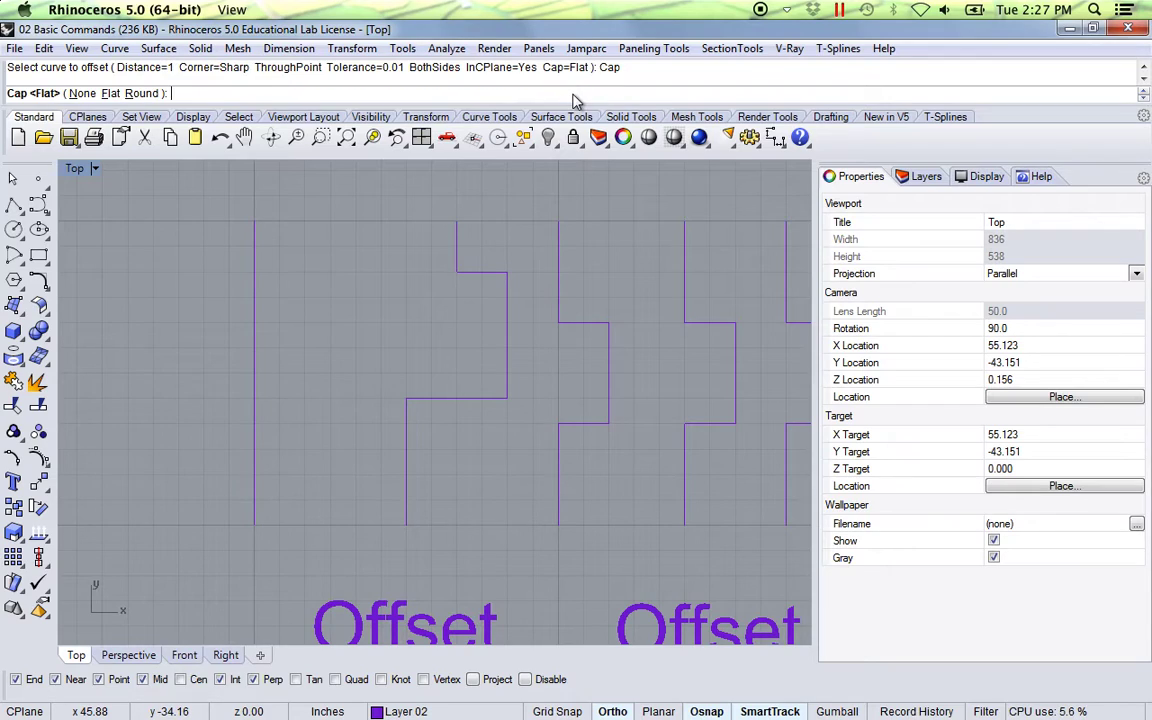
pyautogui.click(74, 94)
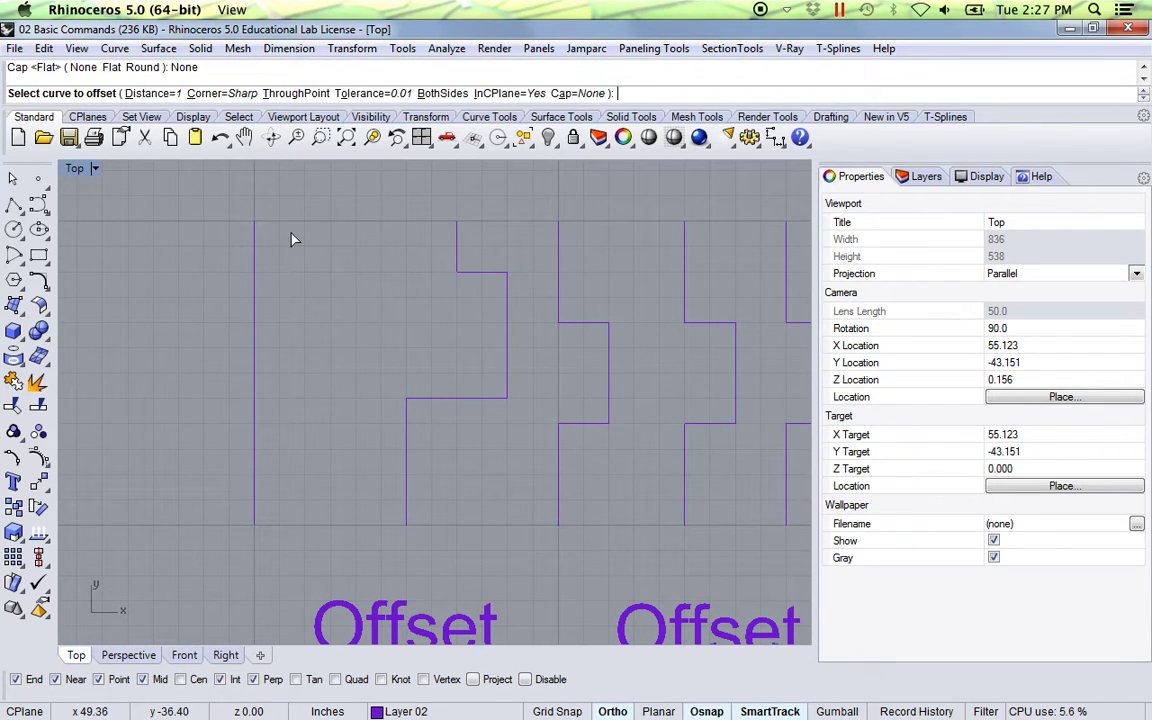
pyautogui.click(255, 382)
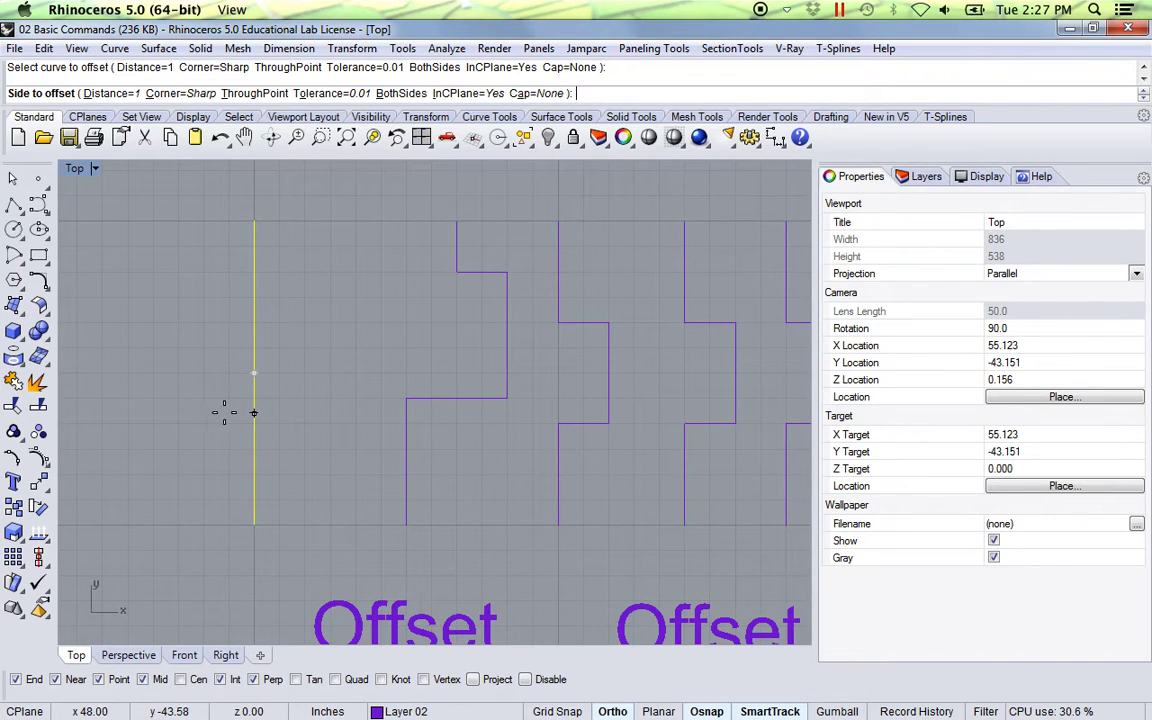
pyautogui.click(285, 420)
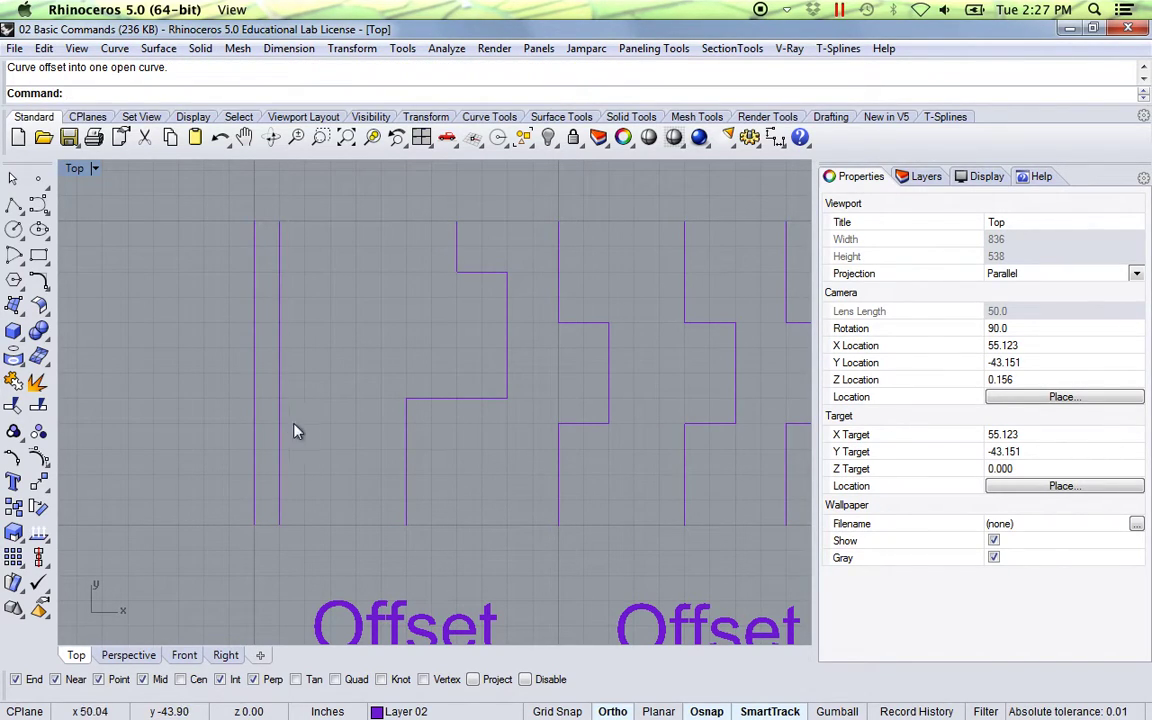
pyautogui.click(277, 437)
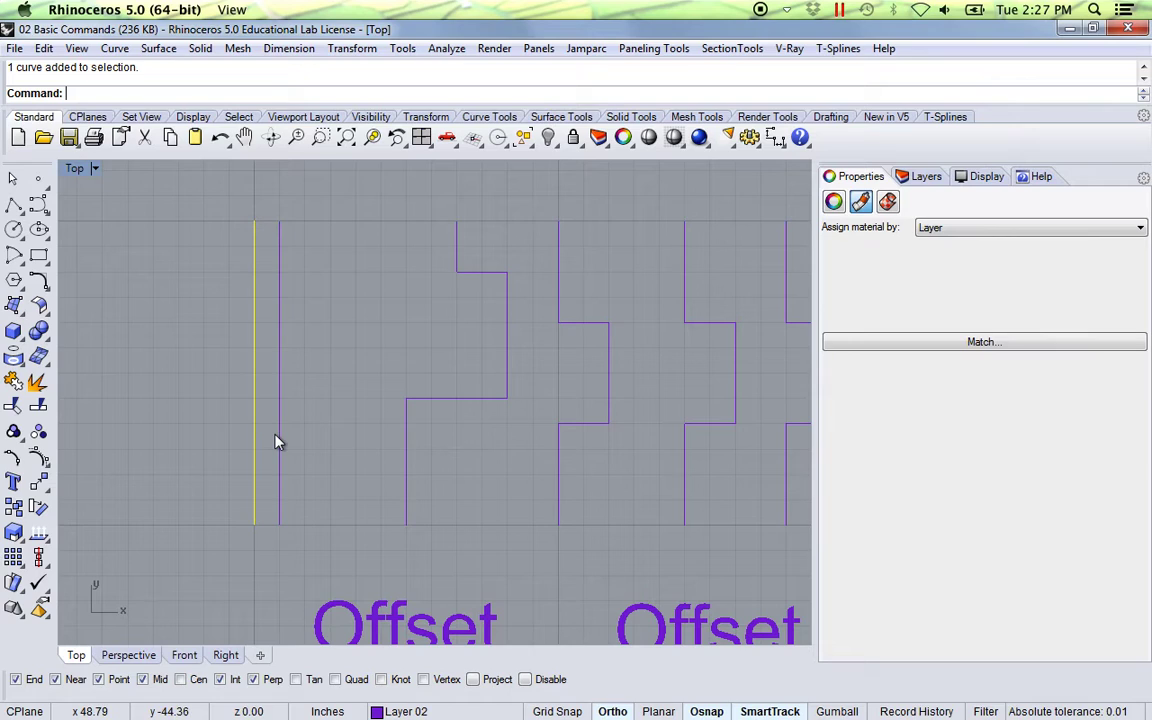
pyautogui.click(350, 435)
# Offset the stepped polyline above the first Offset label by 1 inch to its right side, keeping sharp corners
pyautogui.moveTo(360, 432); pyautogui.dragTo(262, 454, button='right')
pyautogui.click(271, 459)
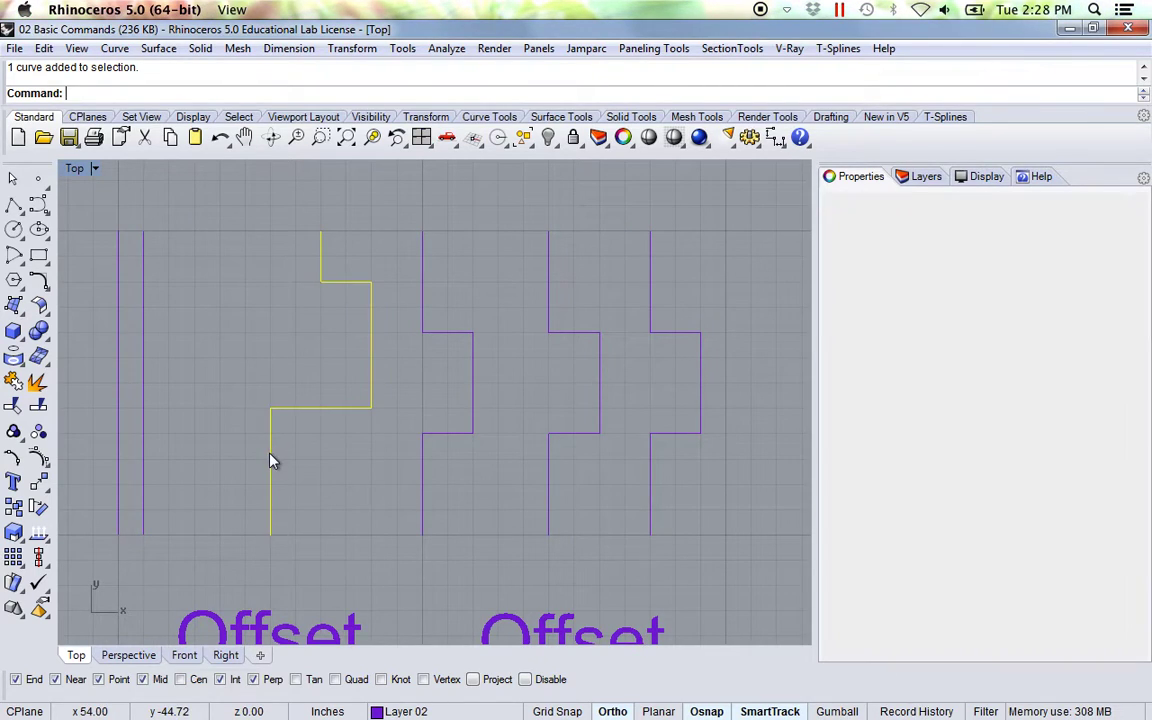
pyautogui.click(309, 481)
pyautogui.write('Offset')
pyautogui.press('Return')
pyautogui.click(270, 467)
pyautogui.click(335, 483)
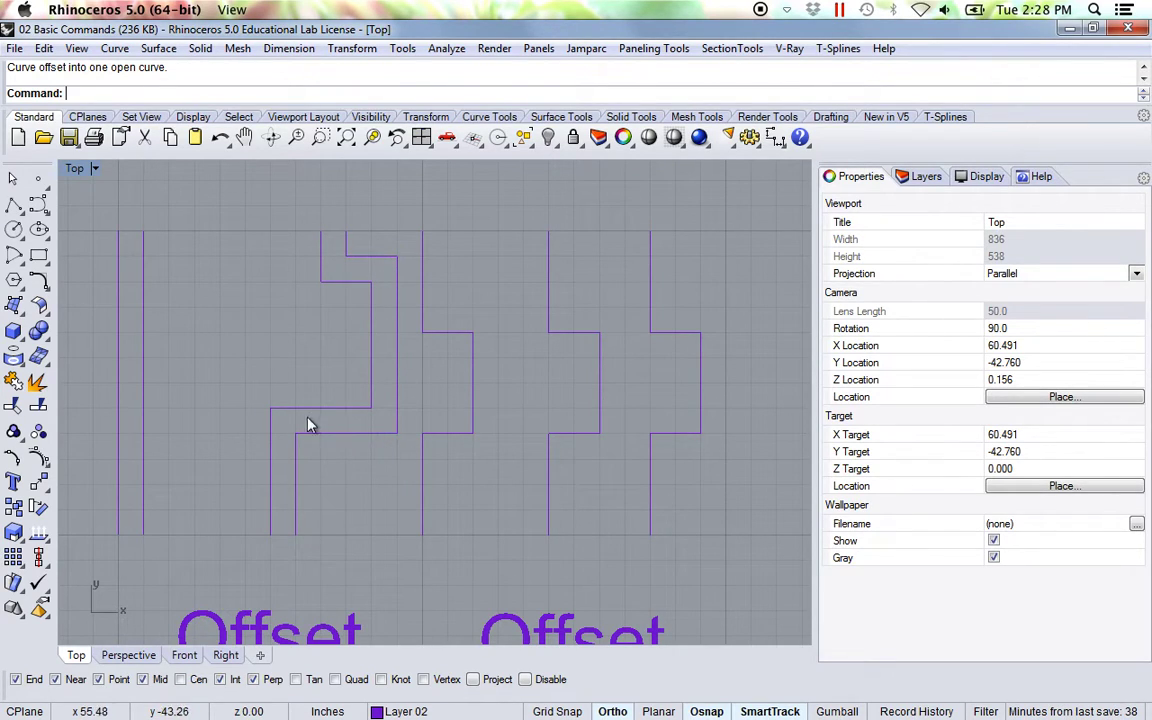
# Offset the leftmost Offset (Options) profile by 1 inch to its right side with round corners
pyautogui.moveTo(343, 519); pyautogui.dragTo(290, 496, button='right')
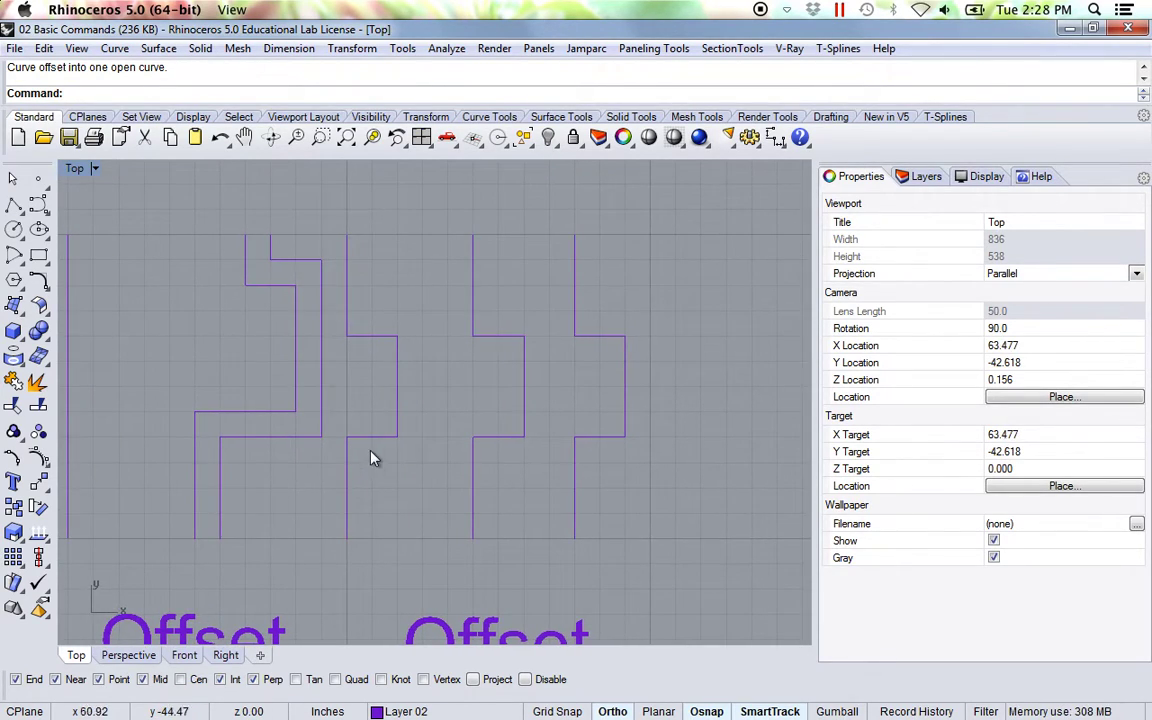
pyautogui.scroll(-3, 393, 473)
pyautogui.moveTo(396, 485); pyautogui.dragTo(437, 437, button='right')
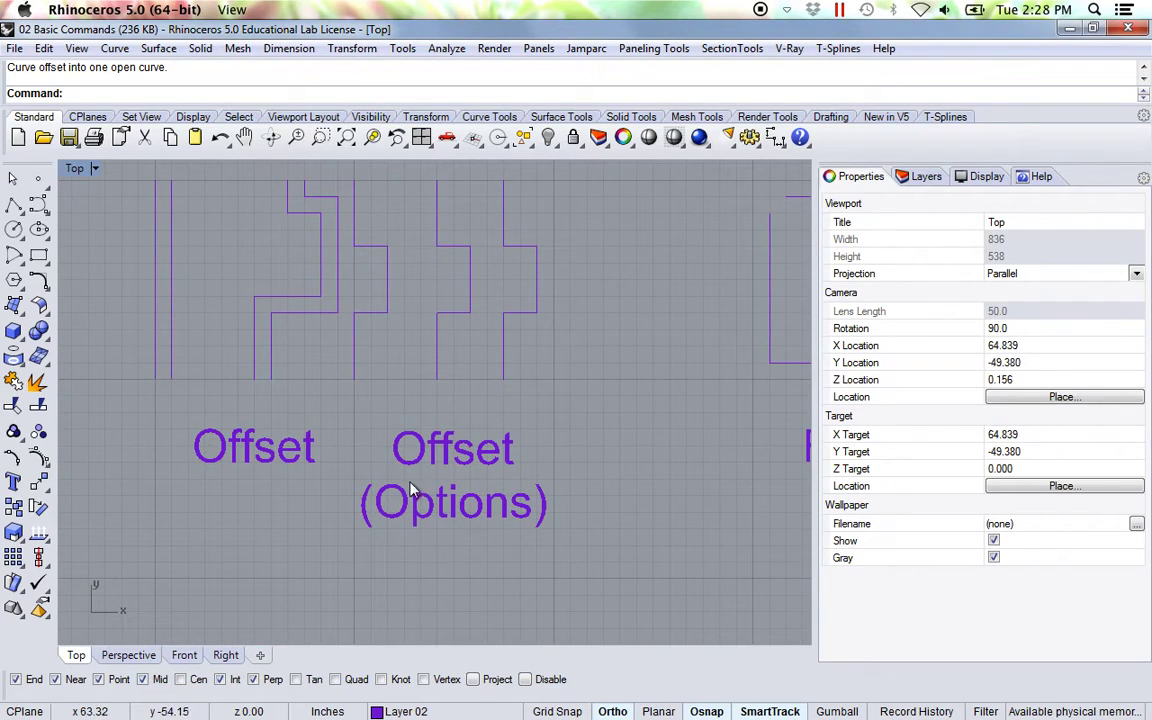
pyautogui.moveTo(378, 290); pyautogui.dragTo(343, 397, button='right')
pyautogui.scroll(2, 343, 397)
pyautogui.scroll(2, 343, 397)
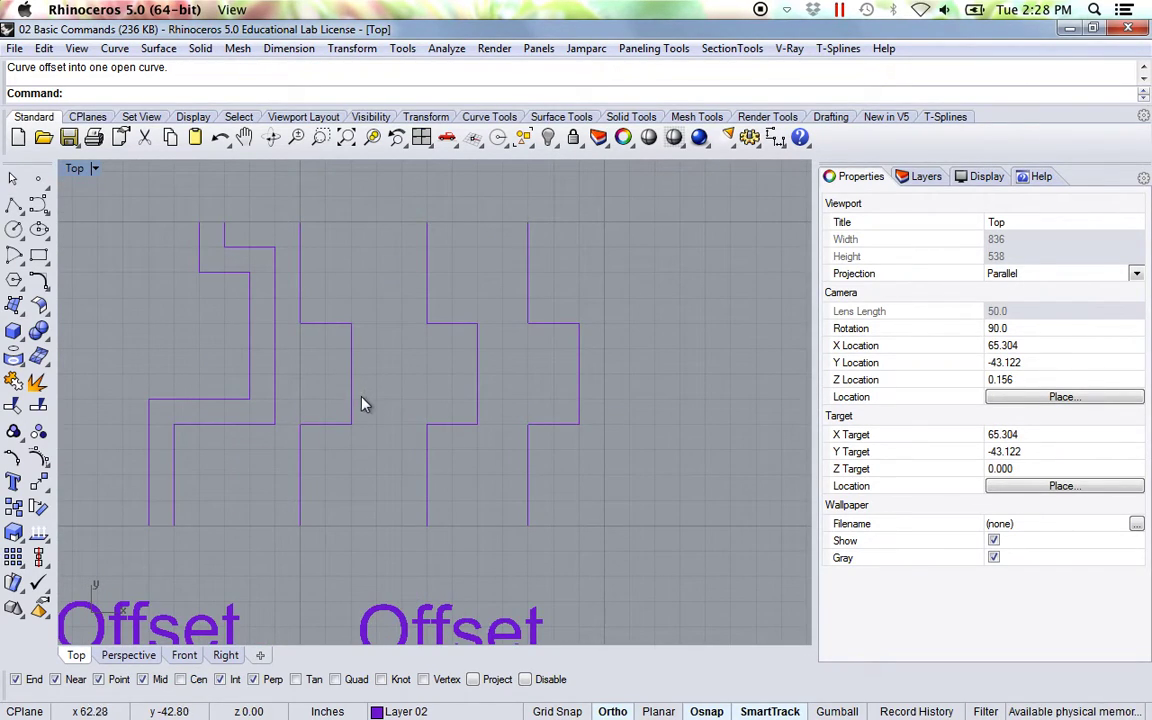
pyautogui.write('Offset')
pyautogui.press('Return')
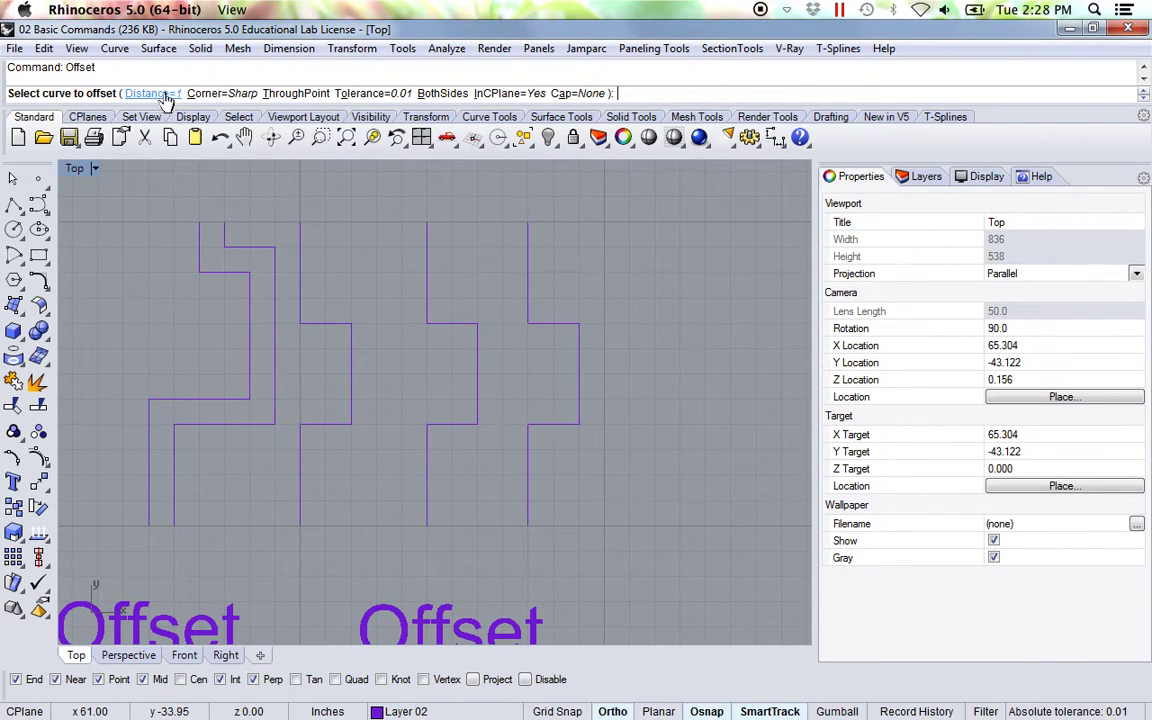
pyautogui.click(230, 95)
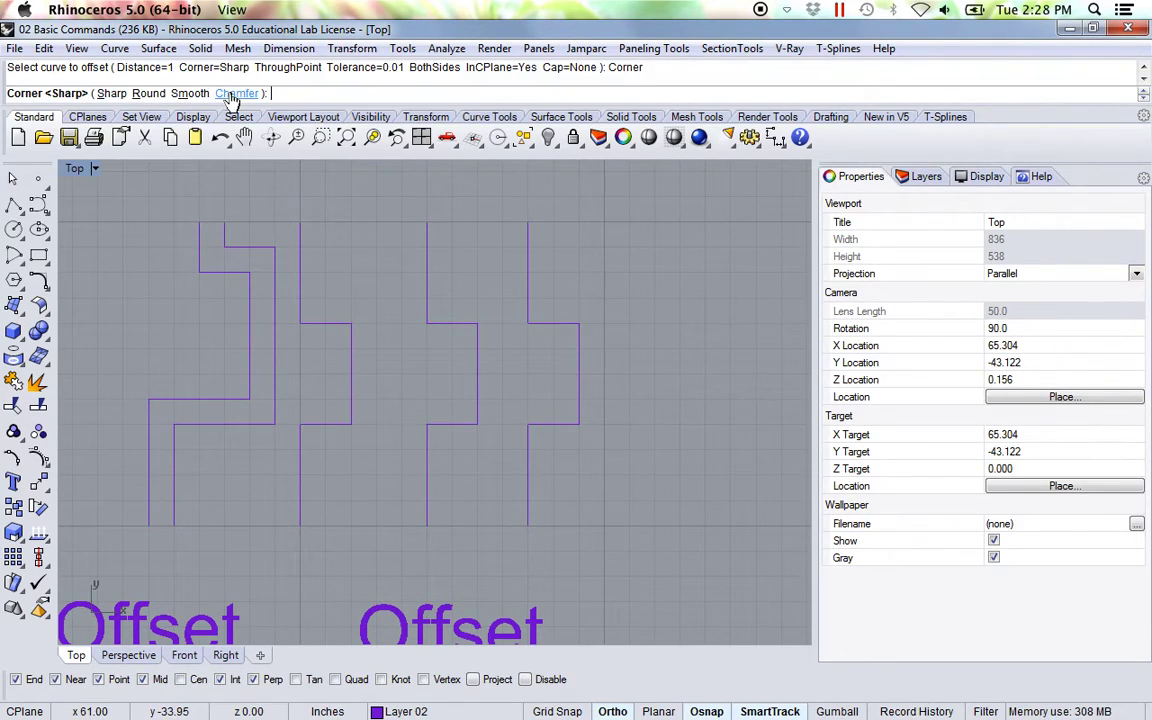
pyautogui.click(148, 93)
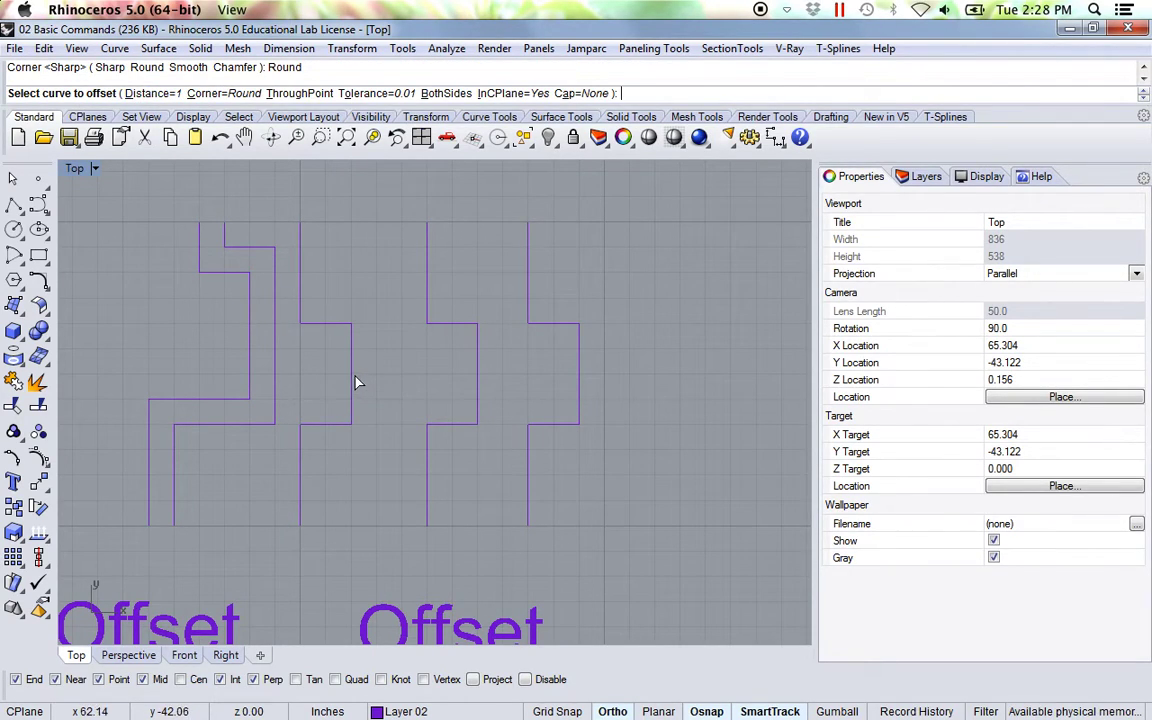
pyautogui.click(300, 338)
pyautogui.click(386, 390)
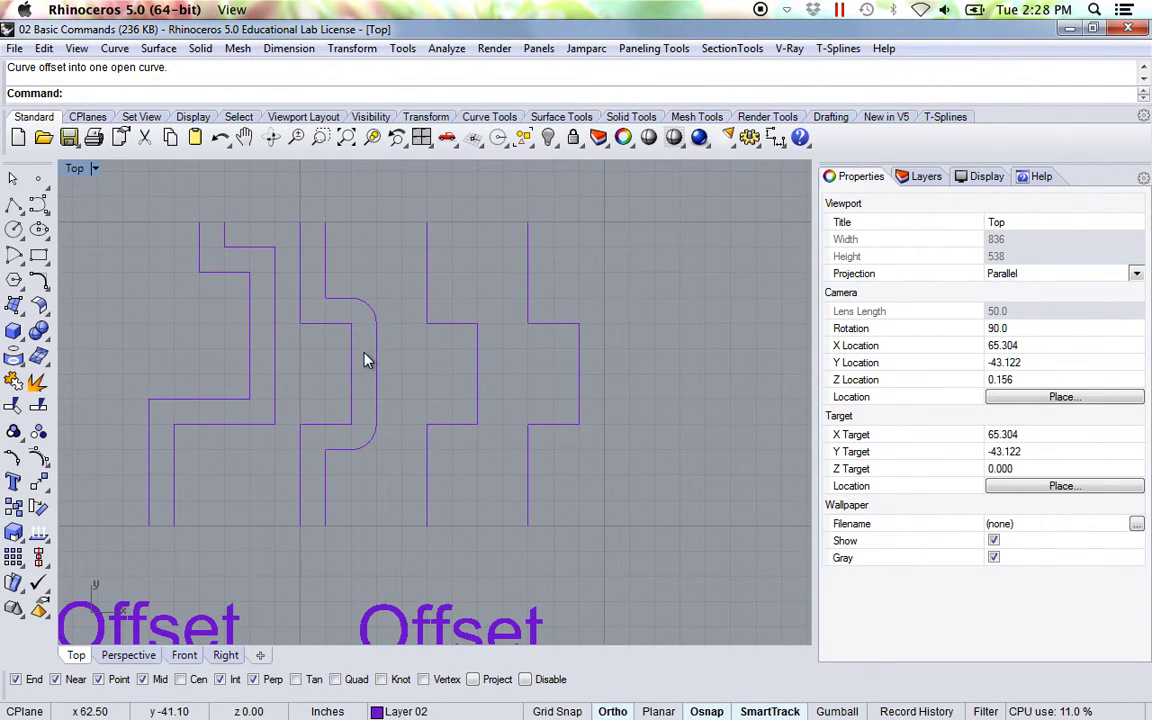
# Examine the rounded corners of the new offset curve next to its original profile
pyautogui.scroll(4, 366, 358)
pyautogui.scroll(2, 366, 358)
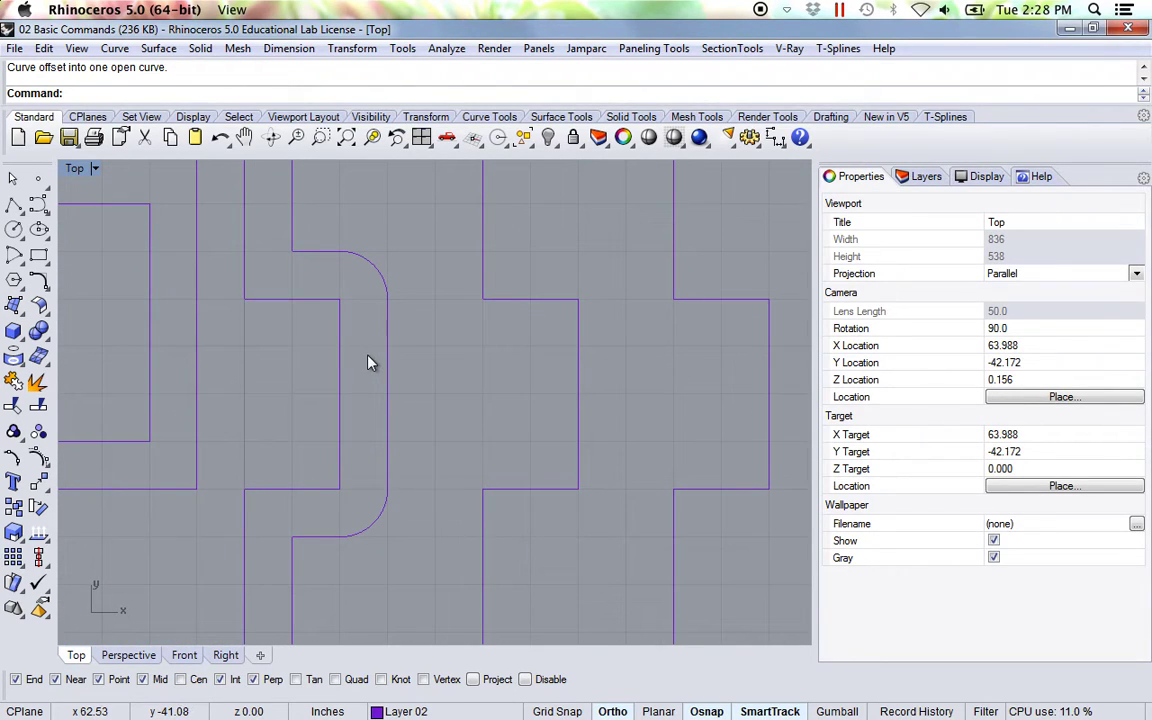
pyautogui.scroll(2, 362, 312)
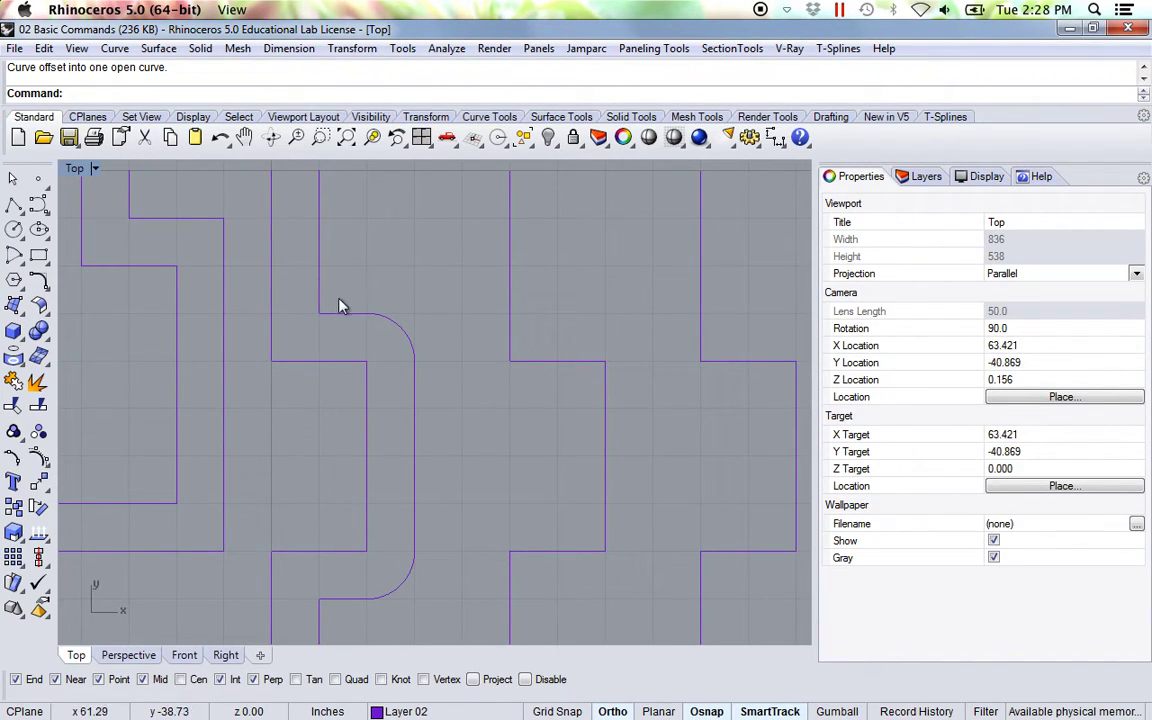
pyautogui.scroll(2, 347, 386)
pyautogui.scroll(-4, 347, 386)
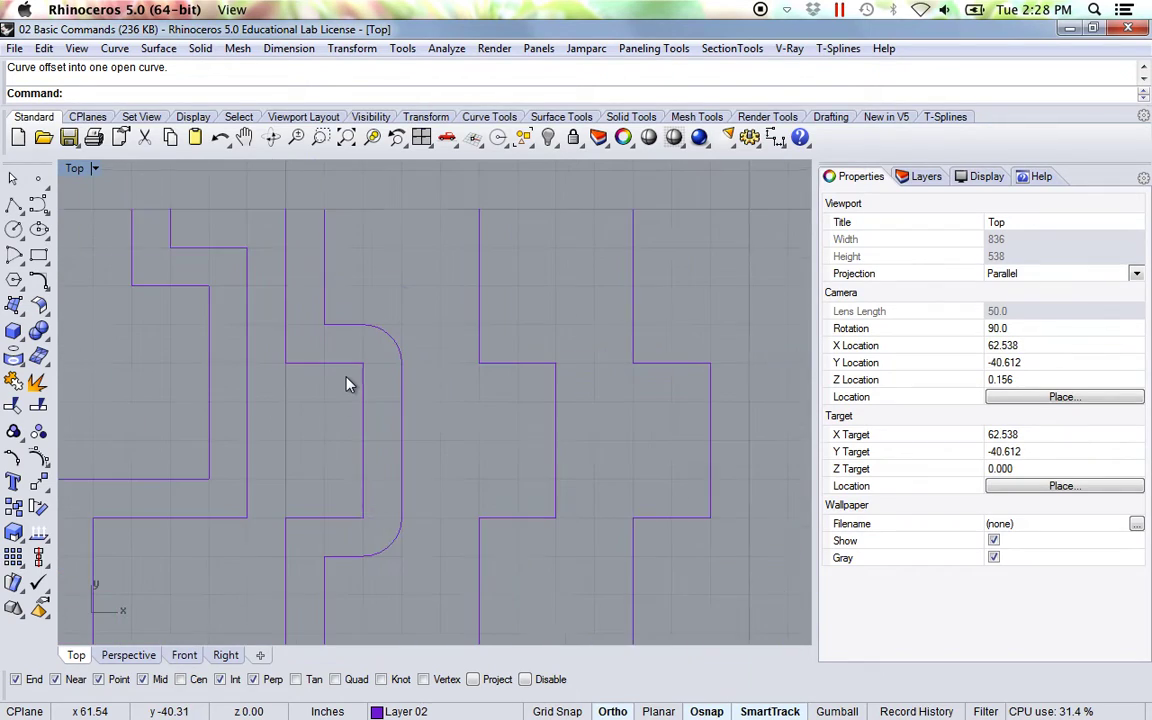
# Offset the middle Offset (Options) profile by 1 inch on both sides with sharp corners
pyautogui.scroll(2, 362, 388)
pyautogui.hscroll(3, 339, 406)
pyautogui.hscroll(2, 335, 407)
pyautogui.scroll(-1, 320, 400)
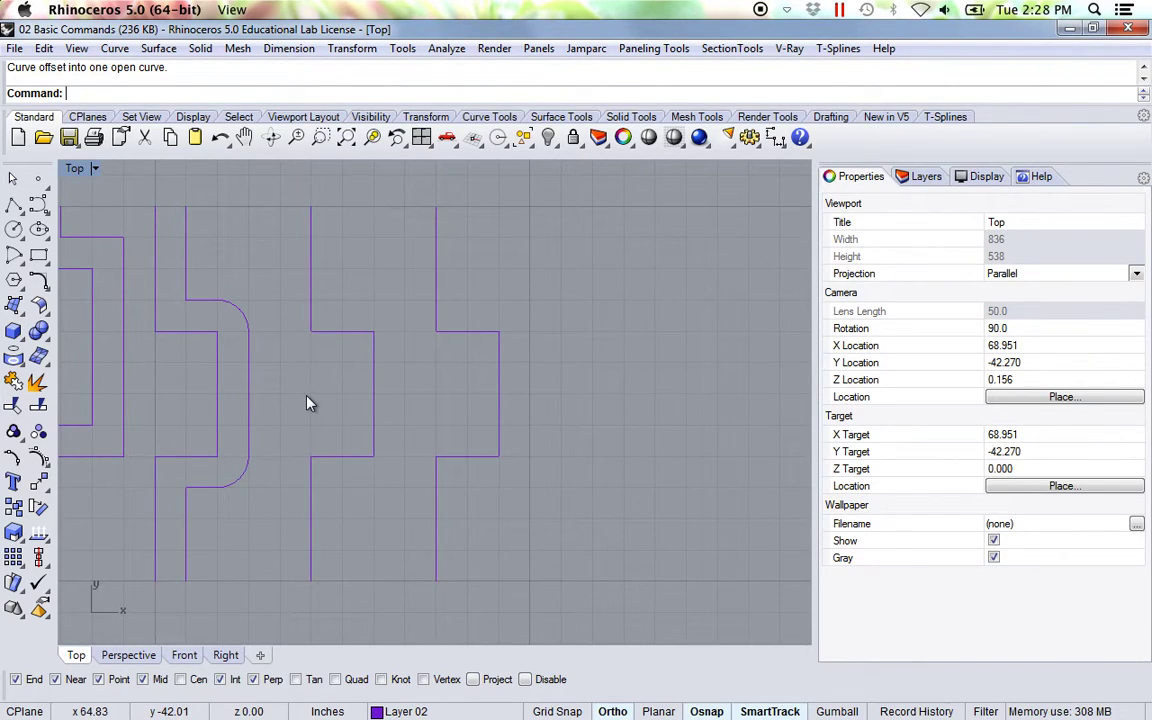
pyautogui.press('Return')
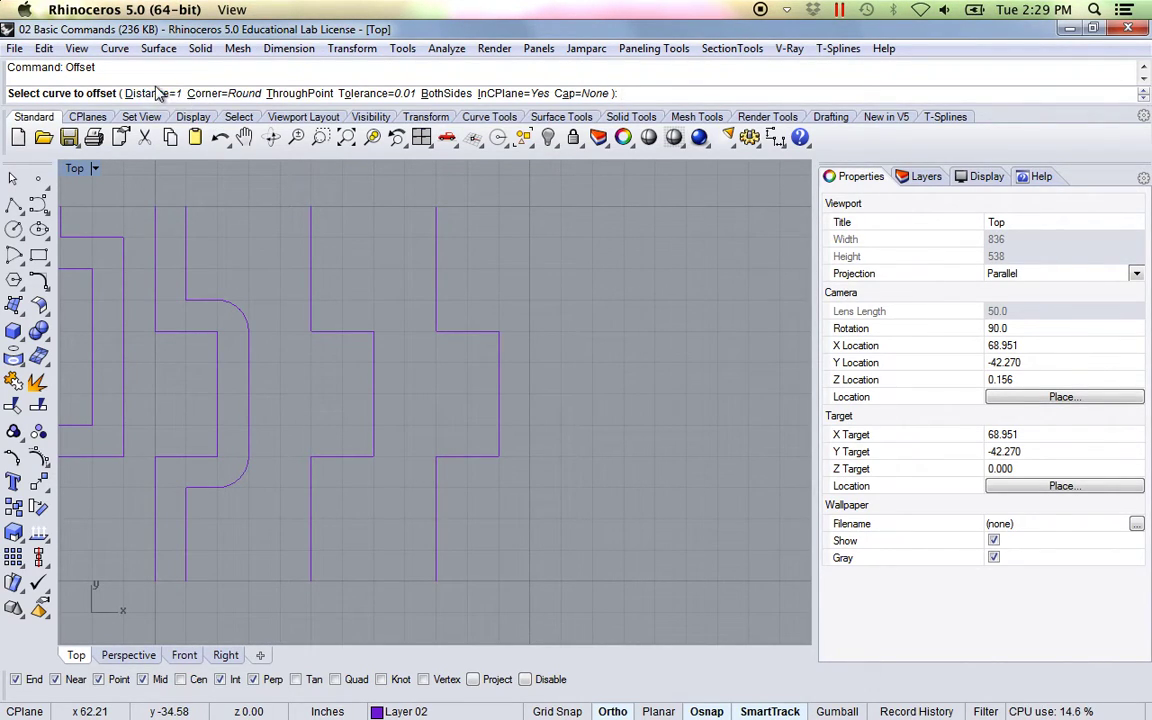
pyautogui.click(228, 93)
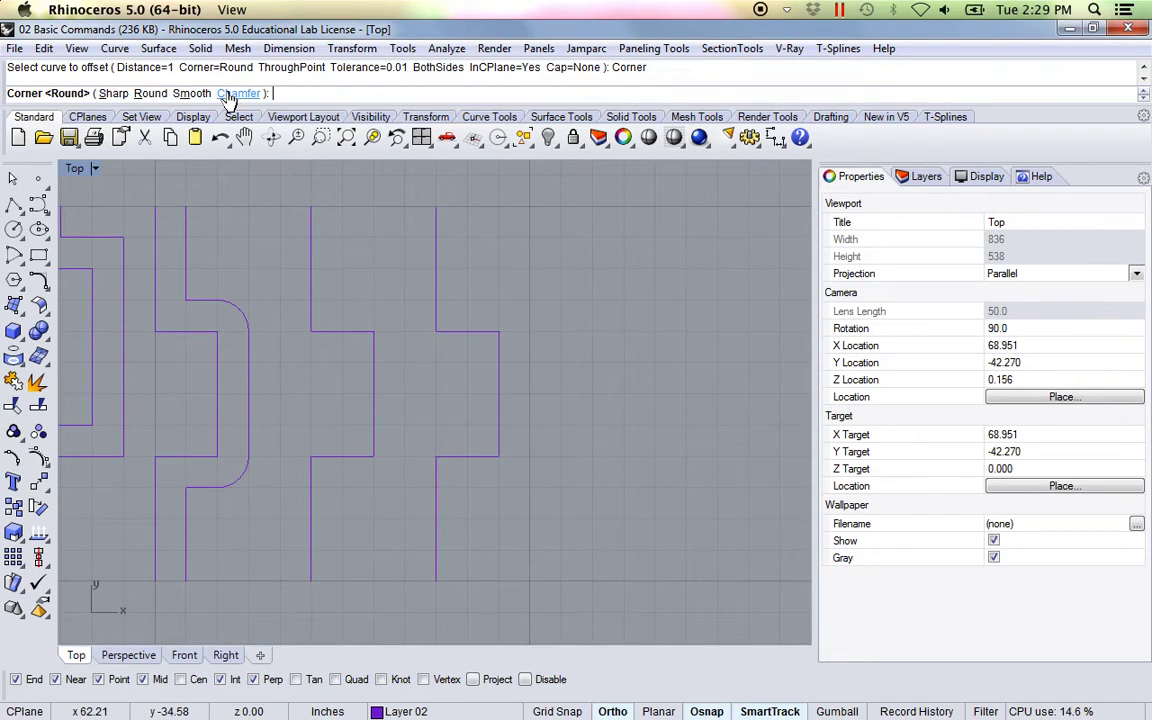
pyautogui.click(113, 93)
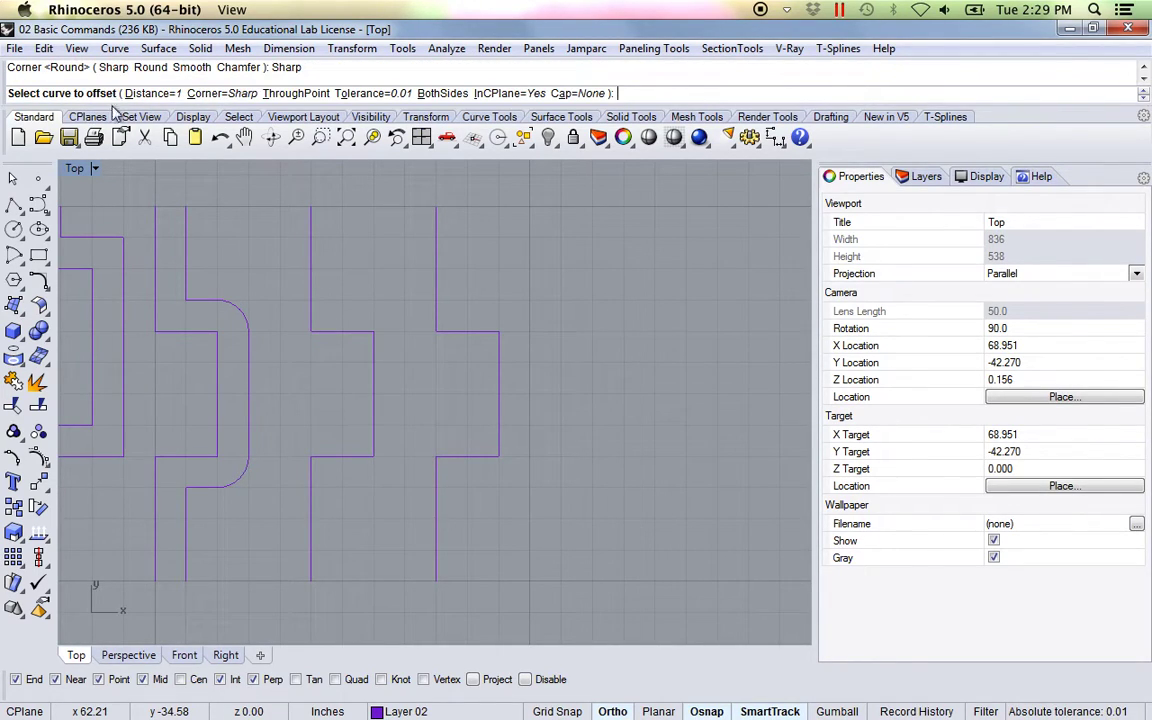
pyautogui.click(440, 94)
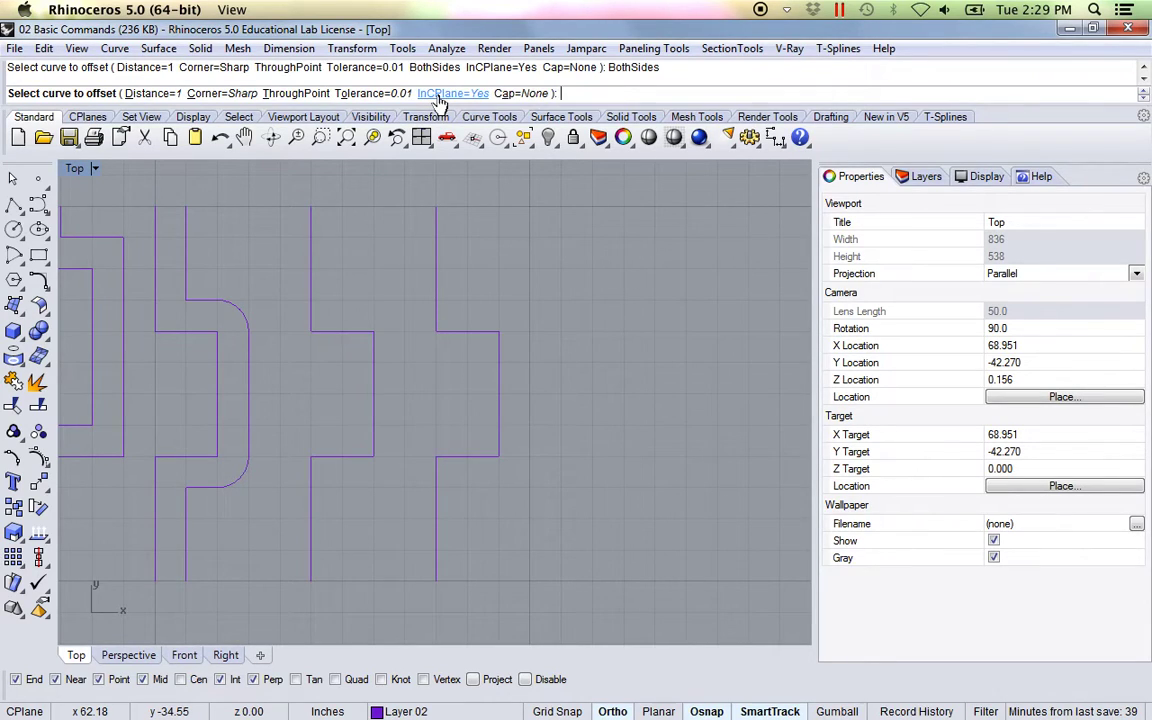
pyautogui.click(375, 407)
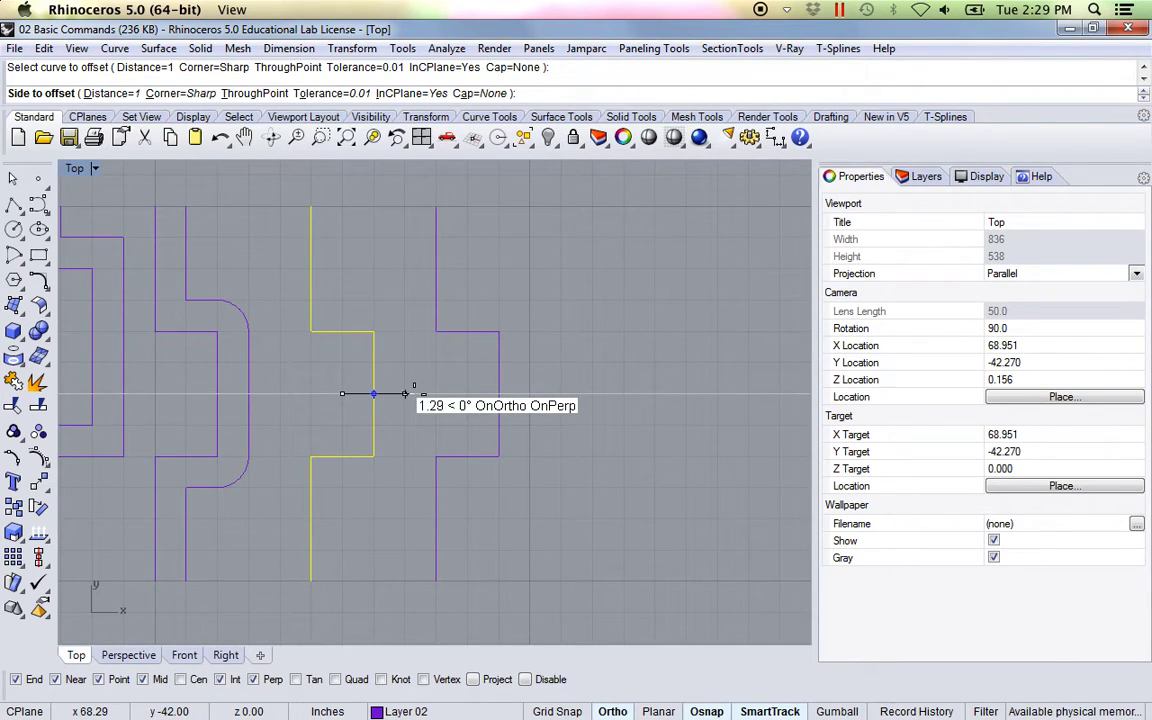
pyautogui.click(405, 394)
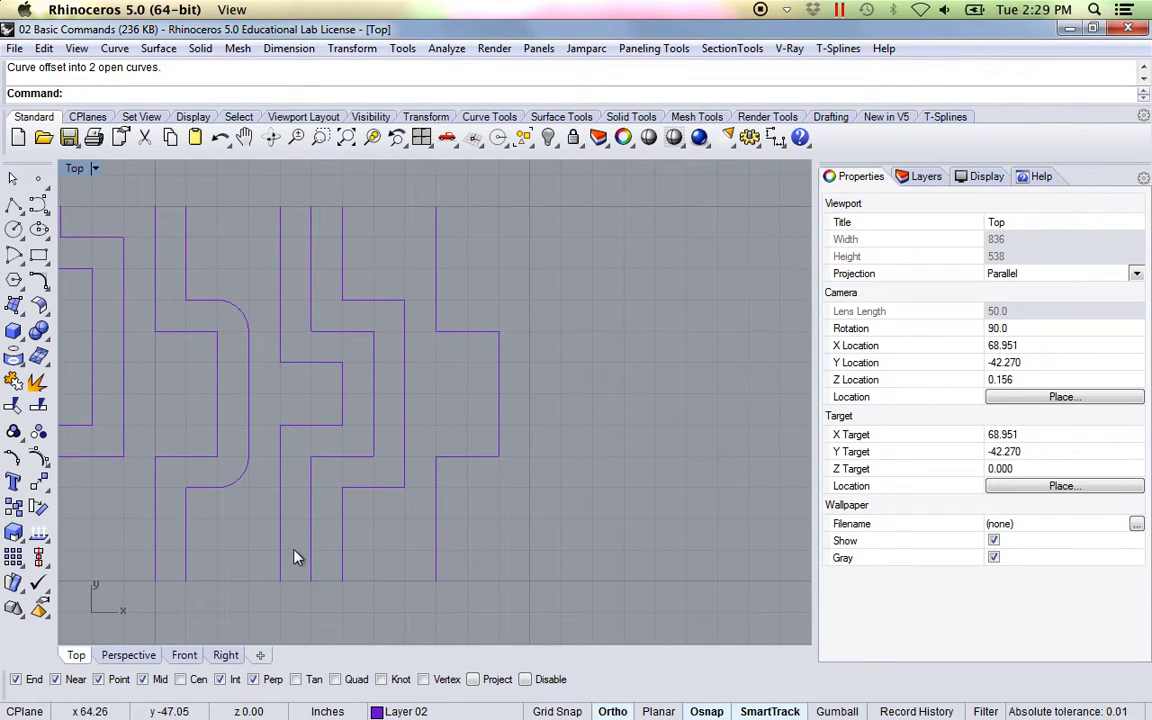
# Offset the rightmost Offset (Options) profile by 1 inch to its right side with sharp corners and a flat cap
pyautogui.moveTo(537, 532); pyautogui.dragTo(519, 525, button='right')
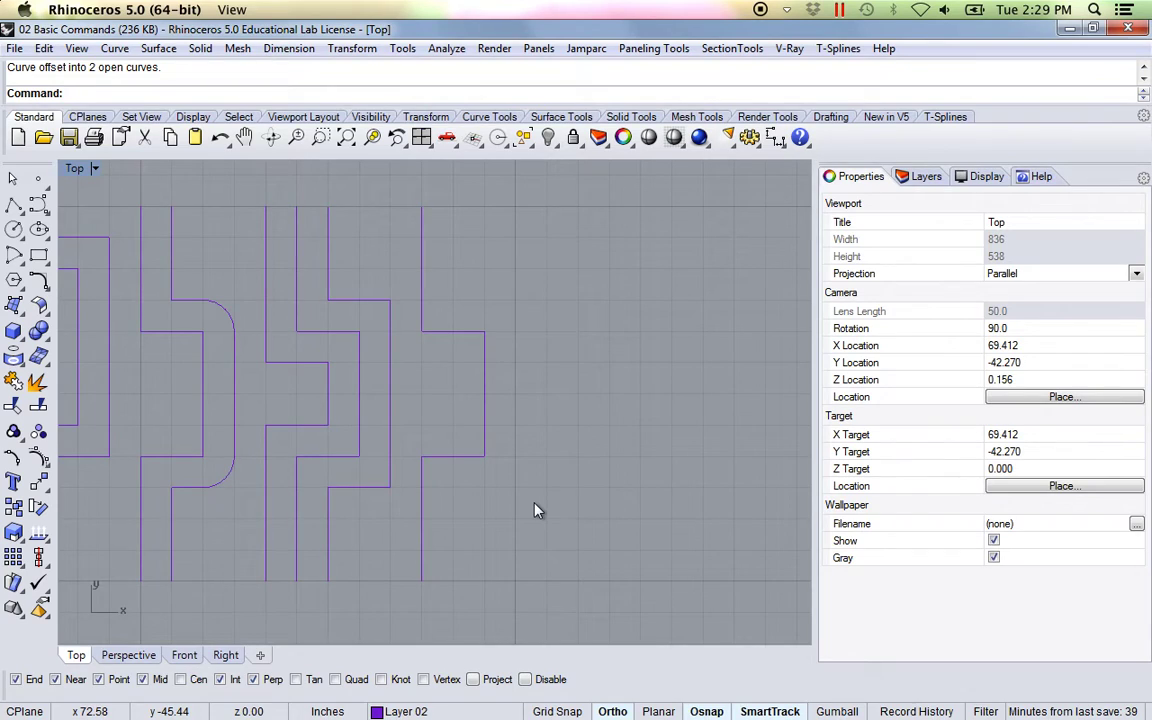
pyautogui.rightClick(535, 511)
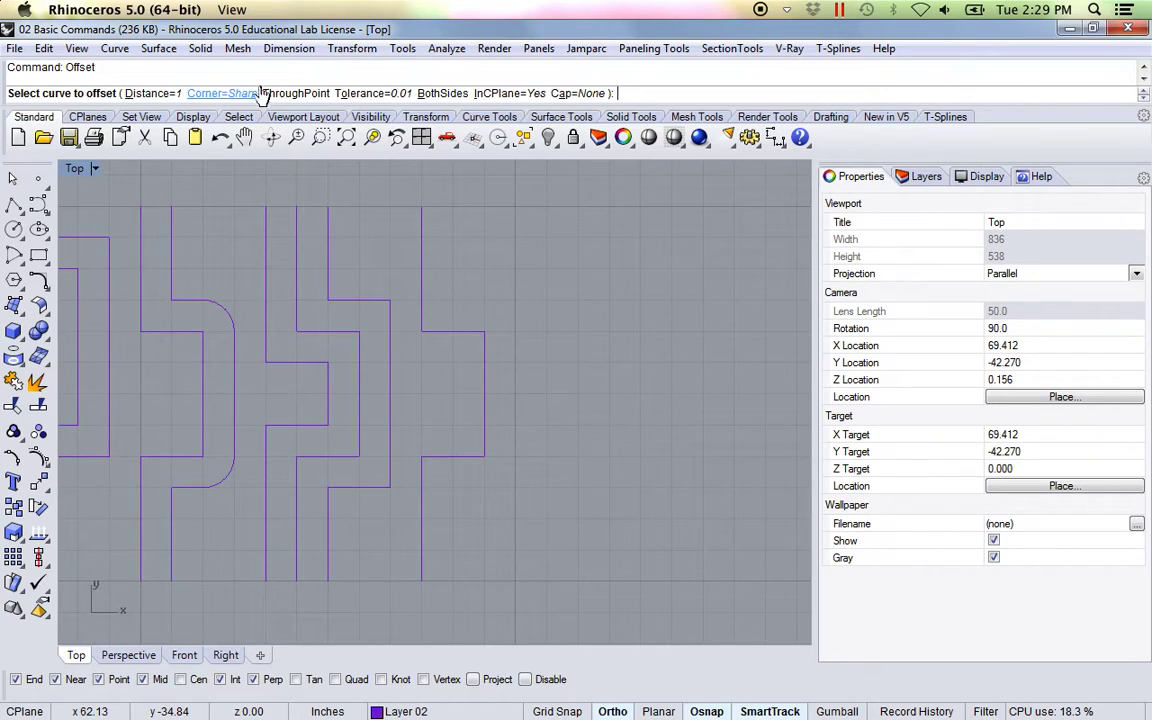
pyautogui.click(577, 94)
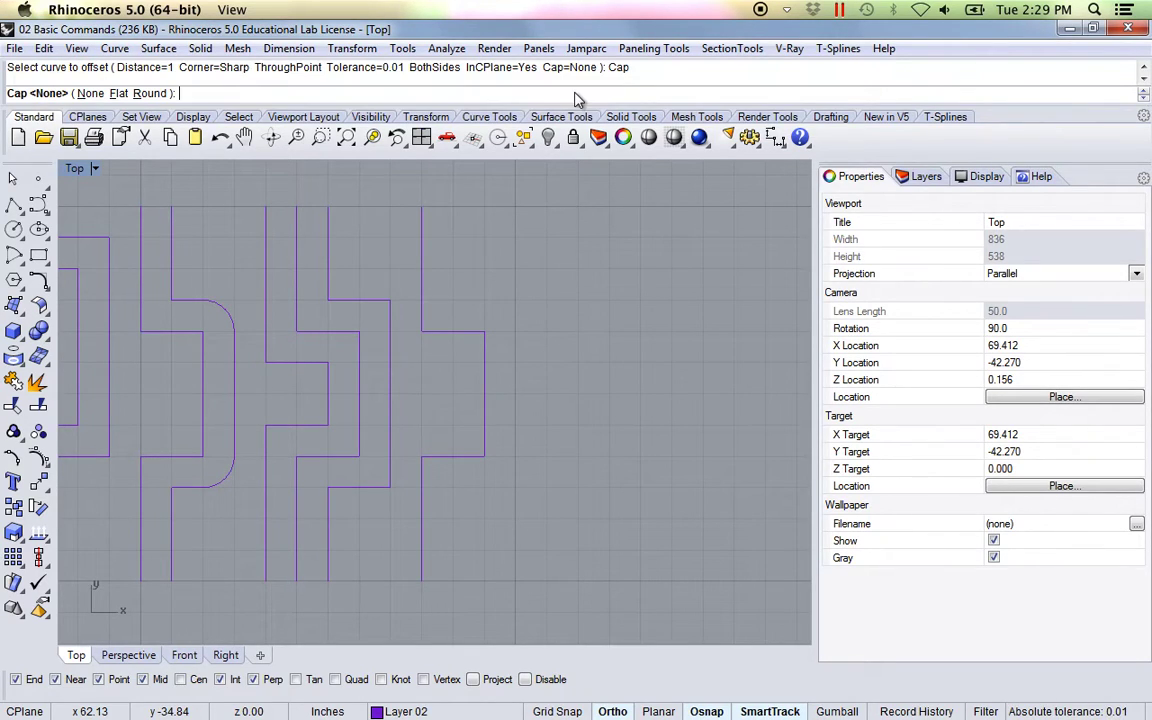
pyautogui.click(119, 93)
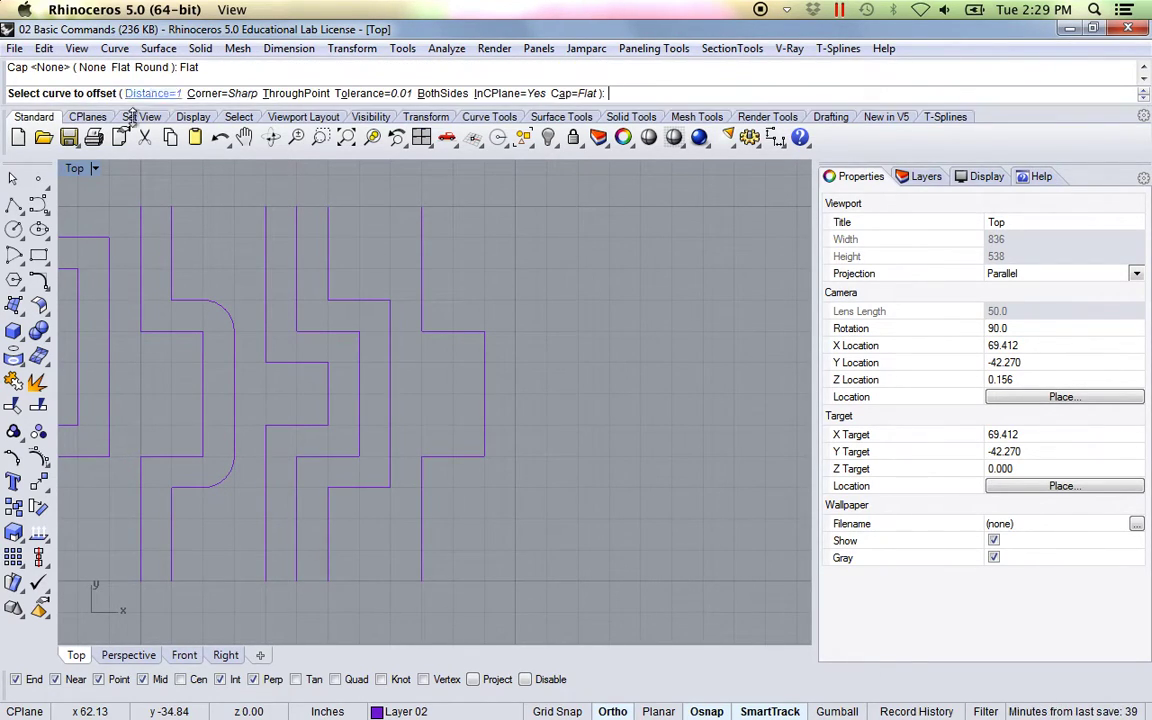
pyautogui.click(485, 406)
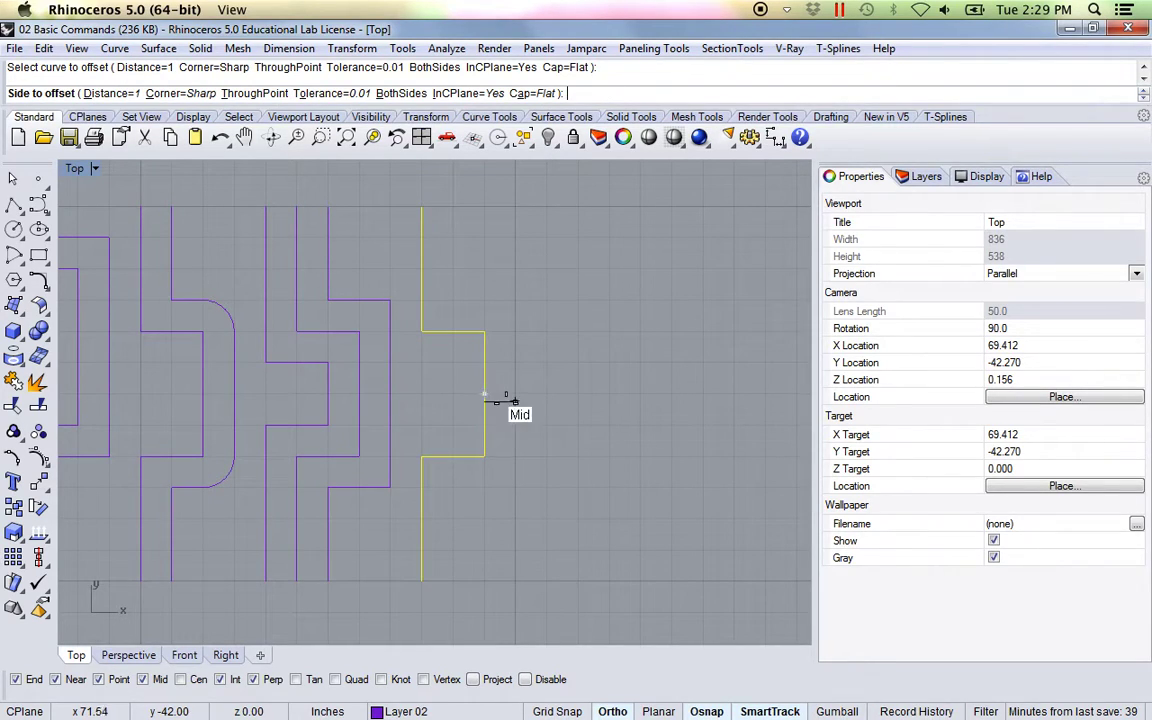
pyautogui.click(515, 395)
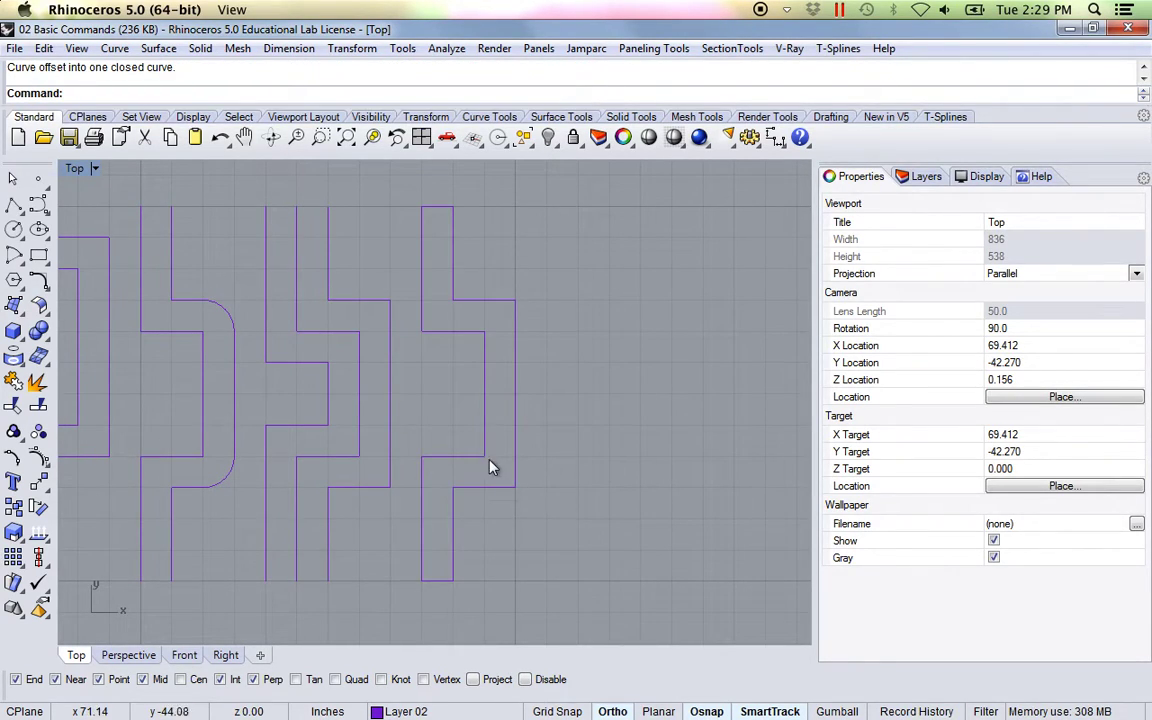
# Select the capped offset curve and examine how its flat ends connect to the original profile
pyautogui.click(433, 401)
pyautogui.scroll(-2, 435, 597)
pyautogui.scroll(5, 432, 594)
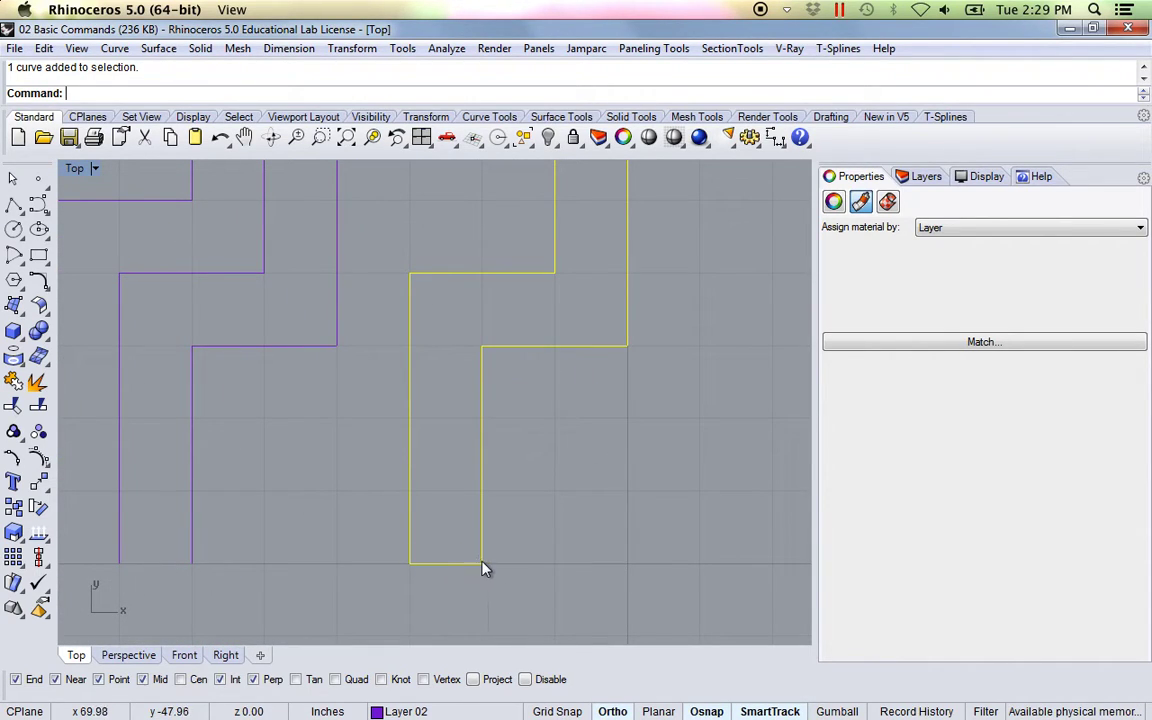
pyautogui.scroll(-4, 470, 560)
pyautogui.scroll(1, 545, 480)
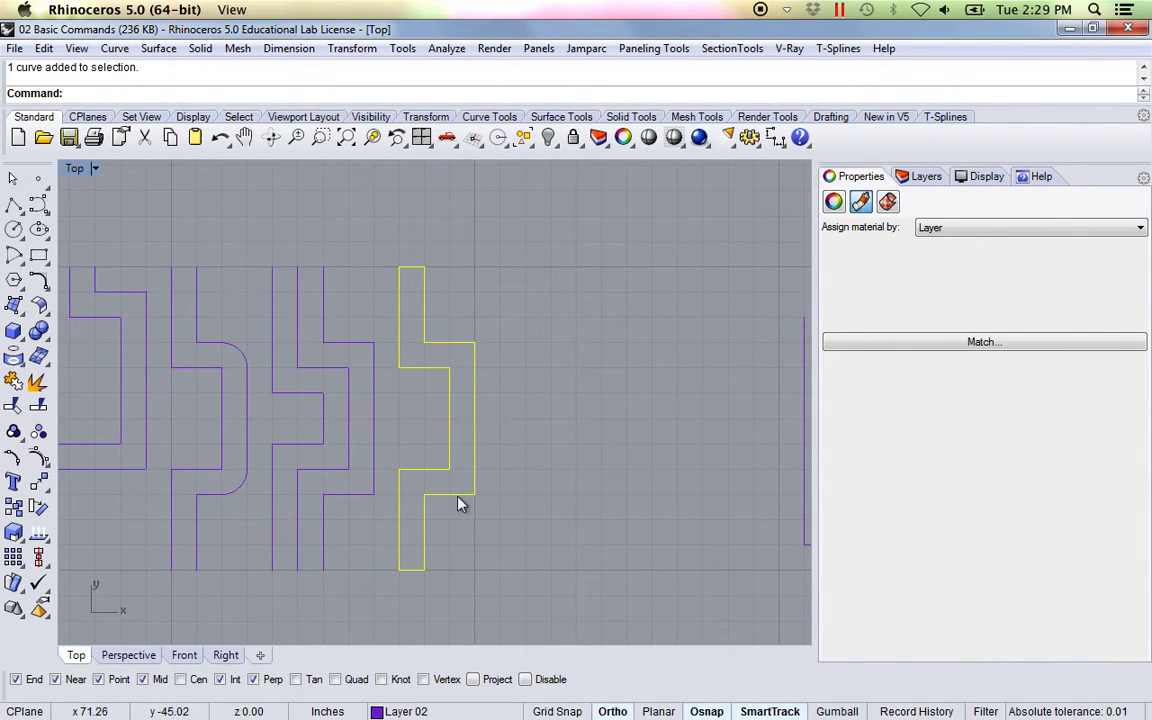
pyautogui.click(555, 478)
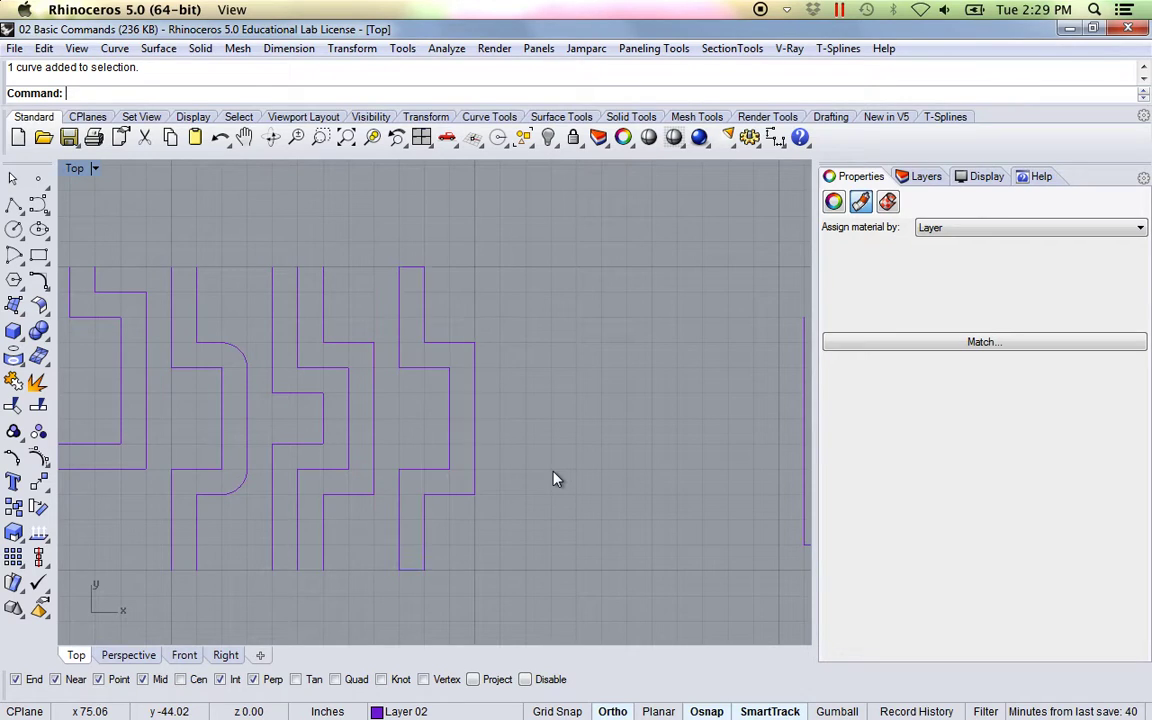
# Fillet the open upper-left corner of the Fillet sample beside Offset (Options) with radius 0
pyautogui.scroll(-5, 532, 464)
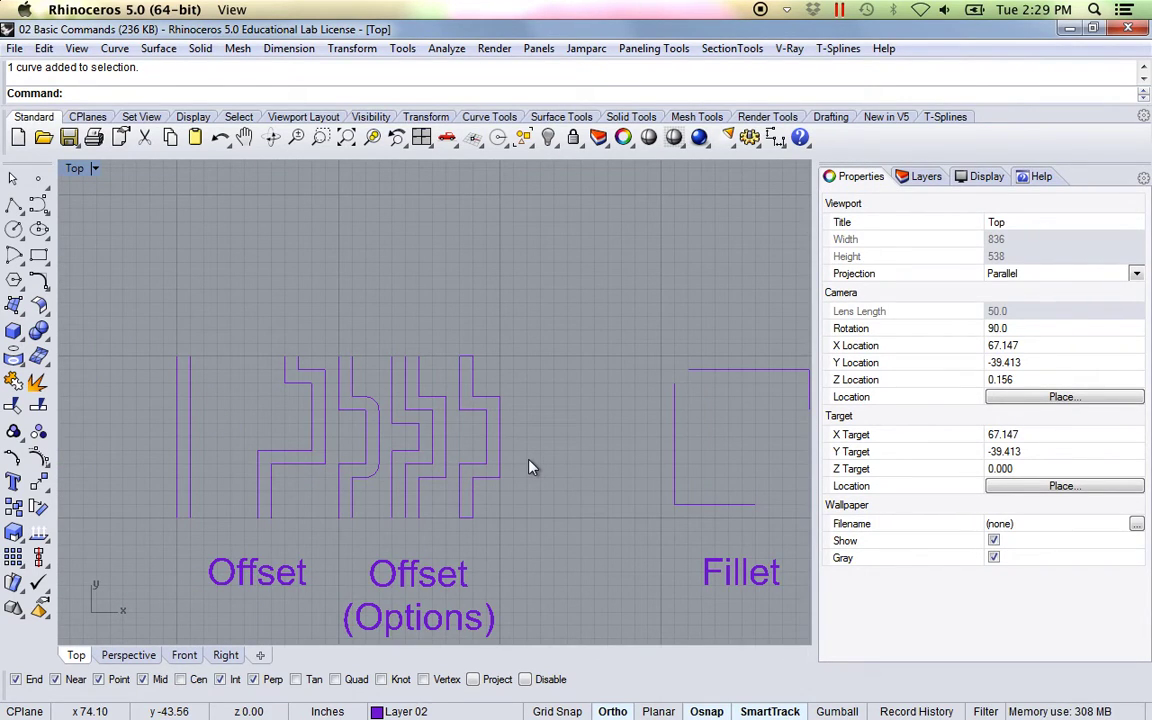
pyautogui.scroll(-4, 406, 442)
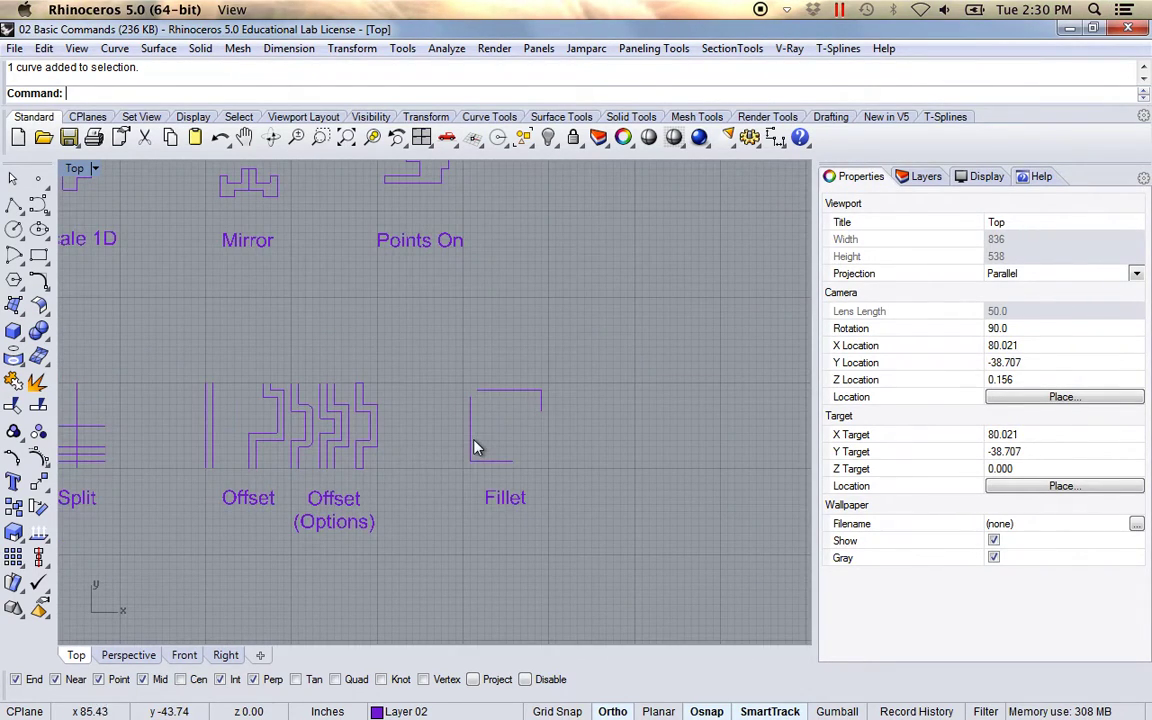
pyautogui.scroll(5, 476, 447)
pyautogui.moveTo(540, 417); pyautogui.dragTo(330, 416, button='right')
pyautogui.scroll(2, 285, 355)
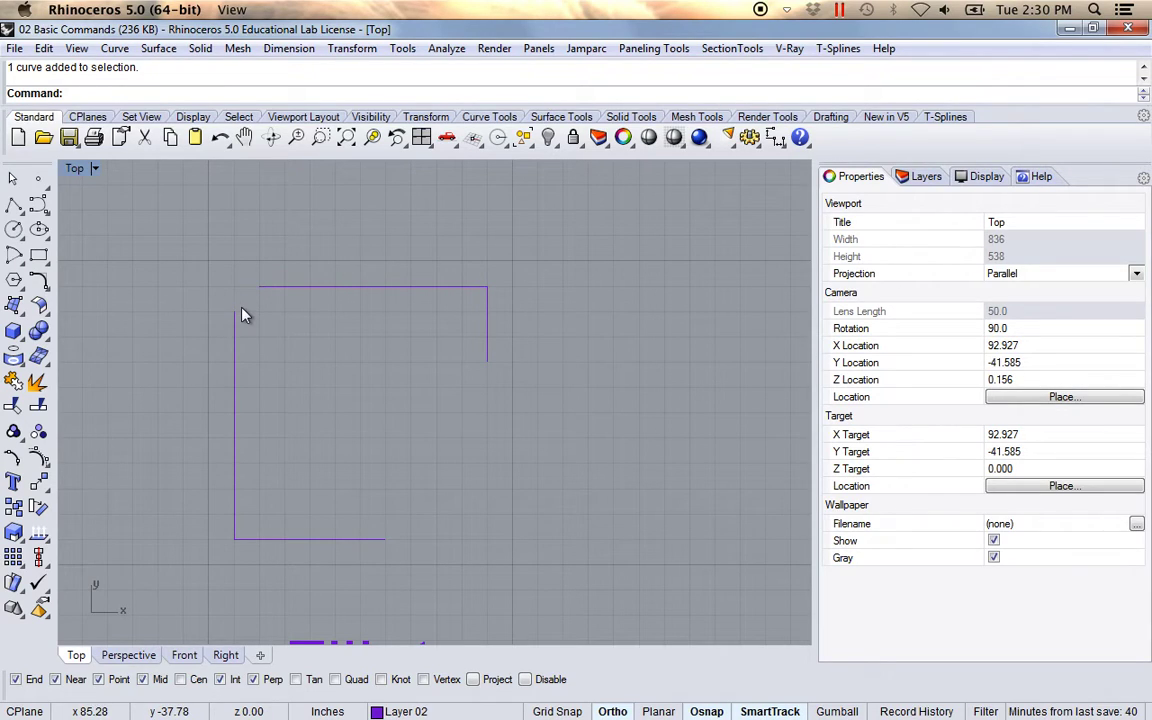
pyautogui.scroll(2, 235, 320)
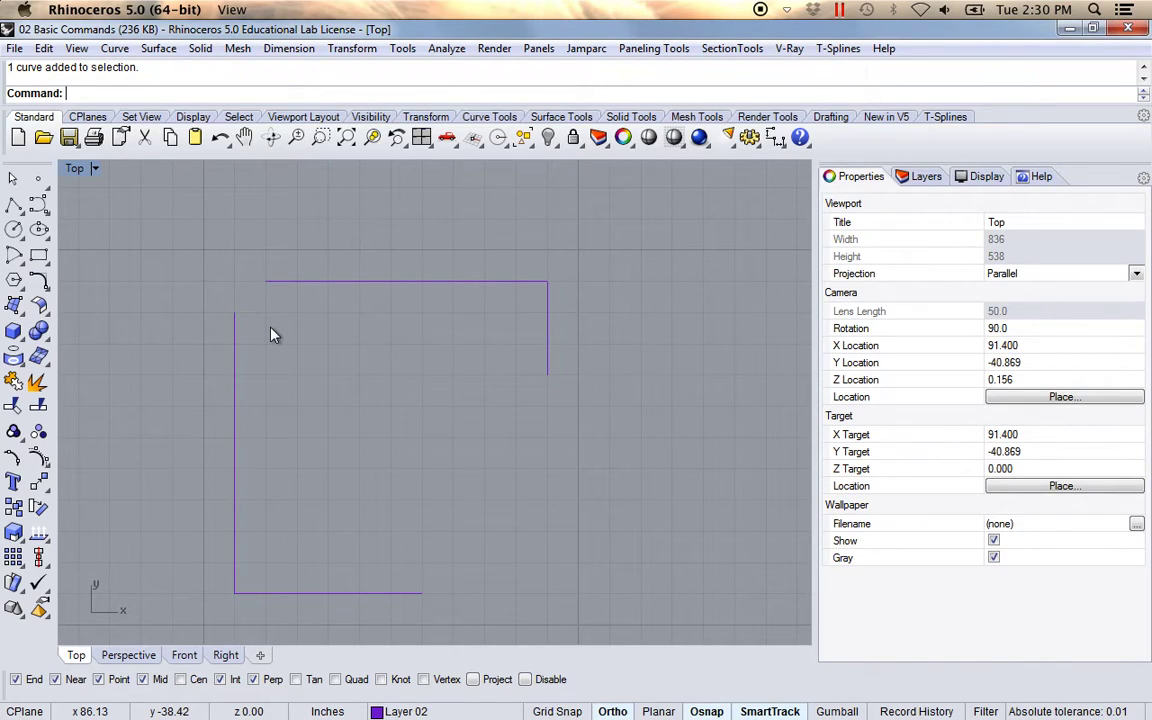
pyautogui.write('fillet')
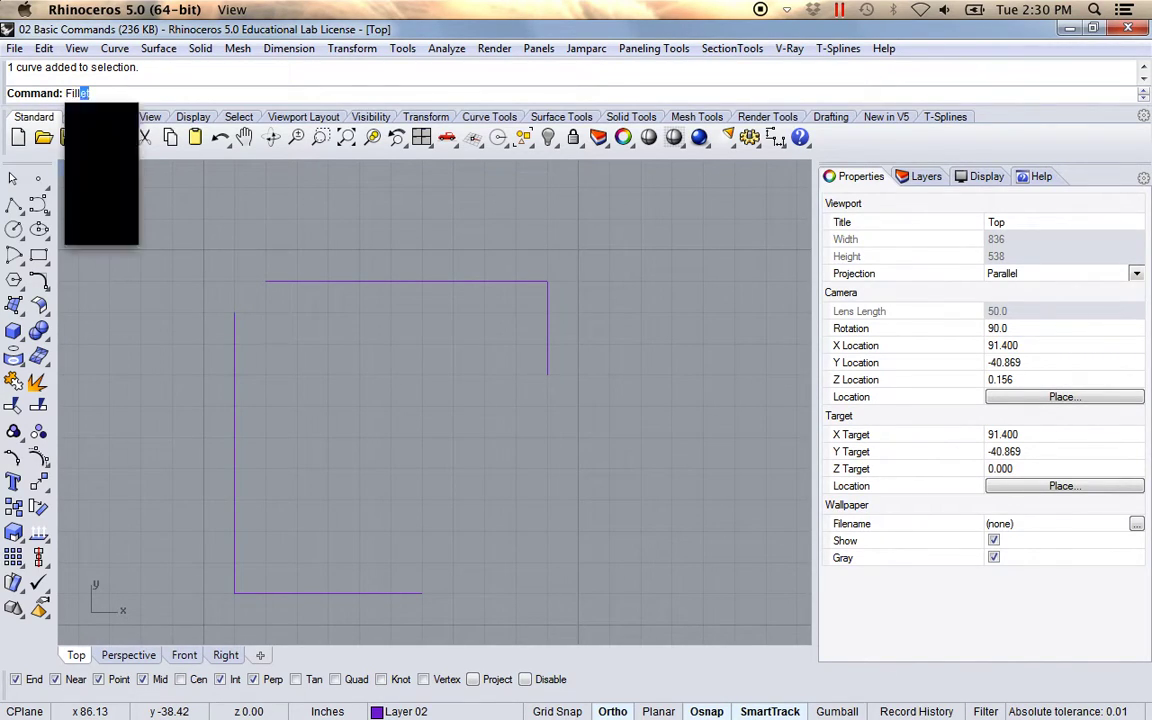
pyautogui.press('Return')
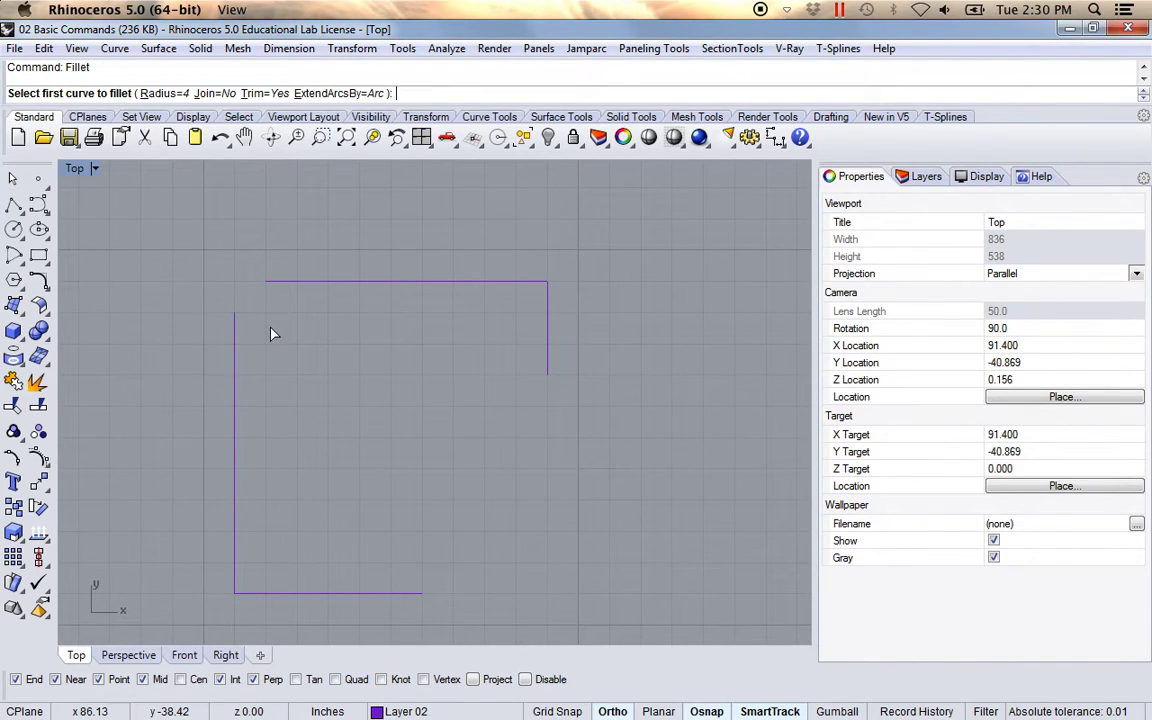
pyautogui.click(160, 93)
pyautogui.write('0')
pyautogui.press('Return')
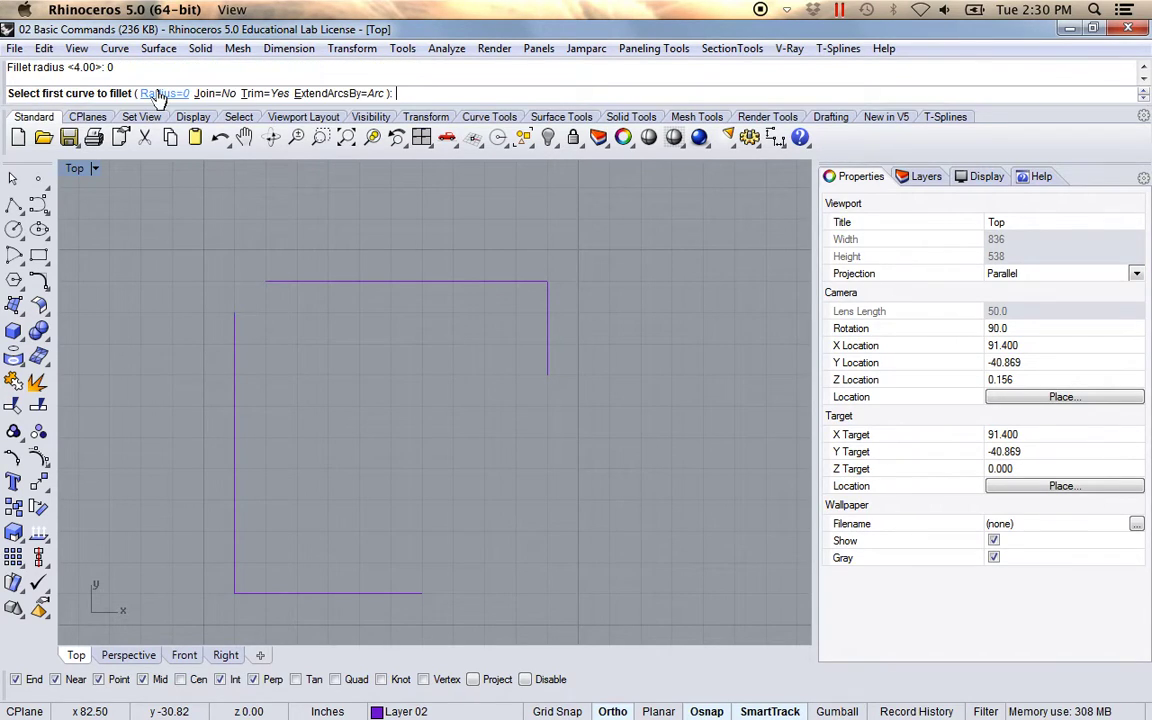
pyautogui.click(235, 322)
pyautogui.click(270, 284)
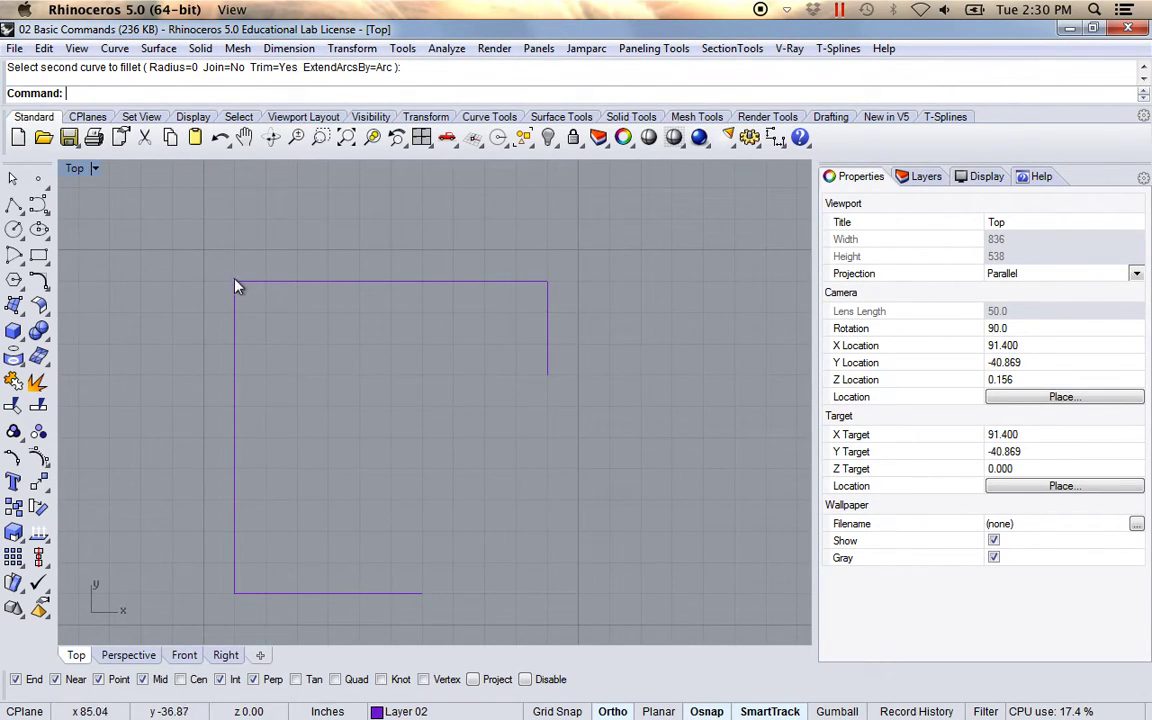
# Close the open lower-right corner of the same square by filleting its two line ends with radius 0
pyautogui.scroll(-2, 399, 437)
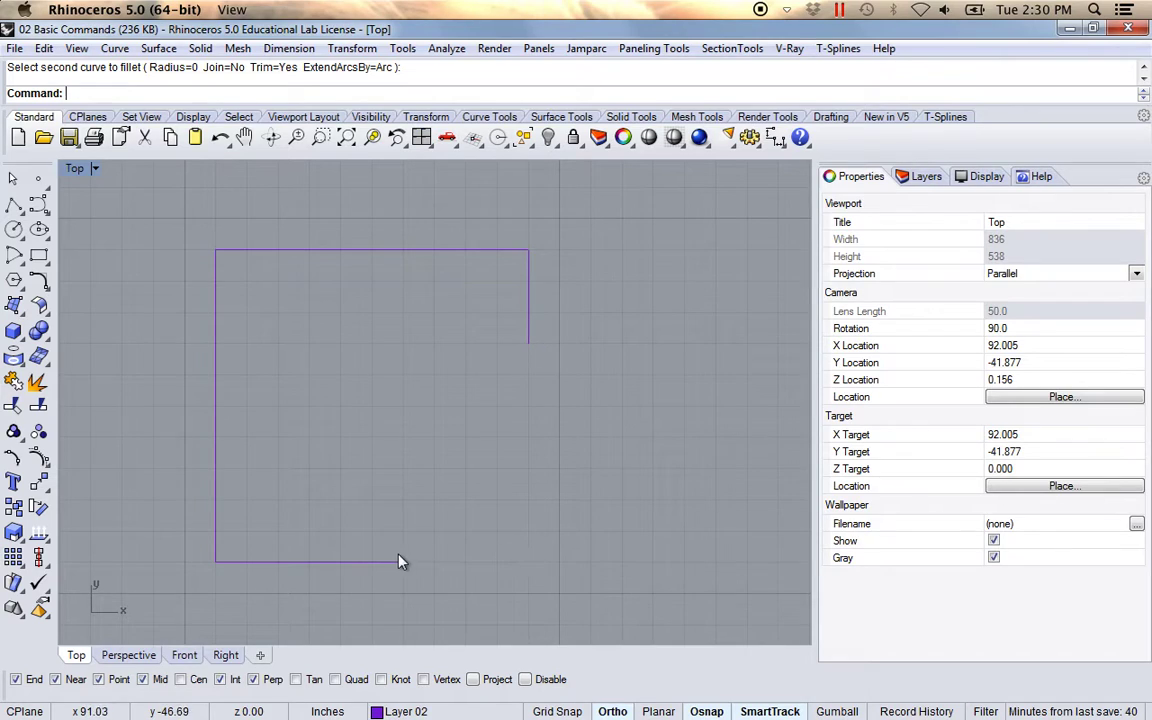
pyautogui.press('Return')
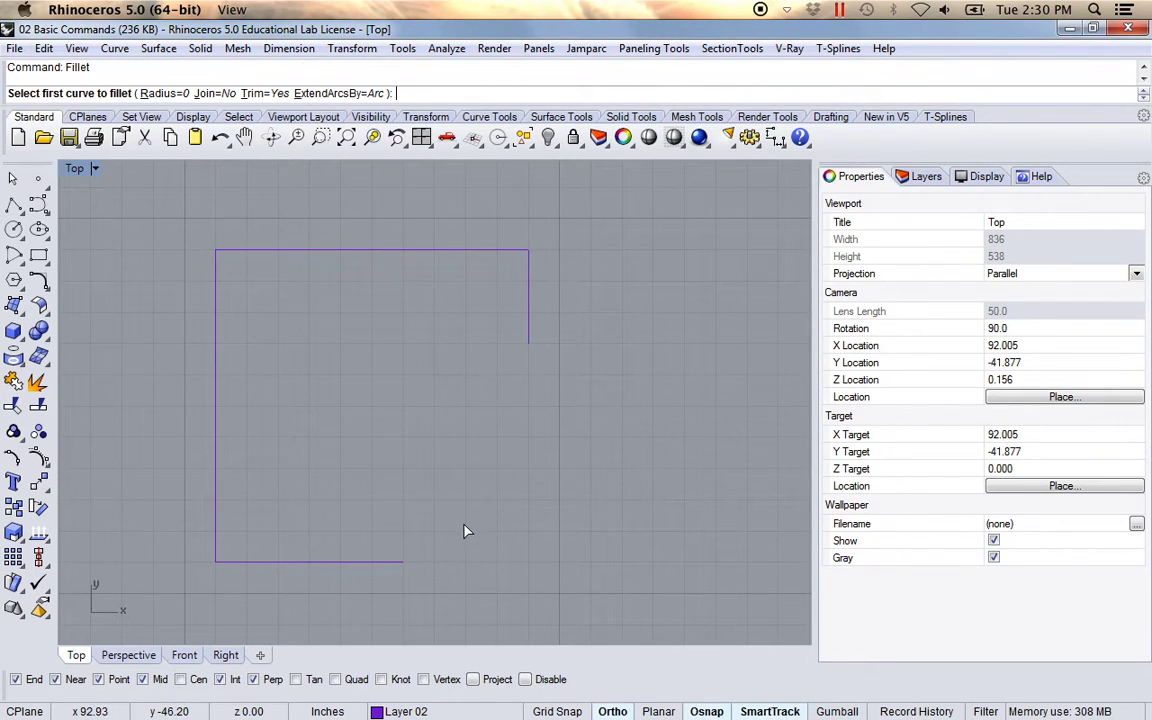
pyautogui.click(400, 561)
pyautogui.click(530, 351)
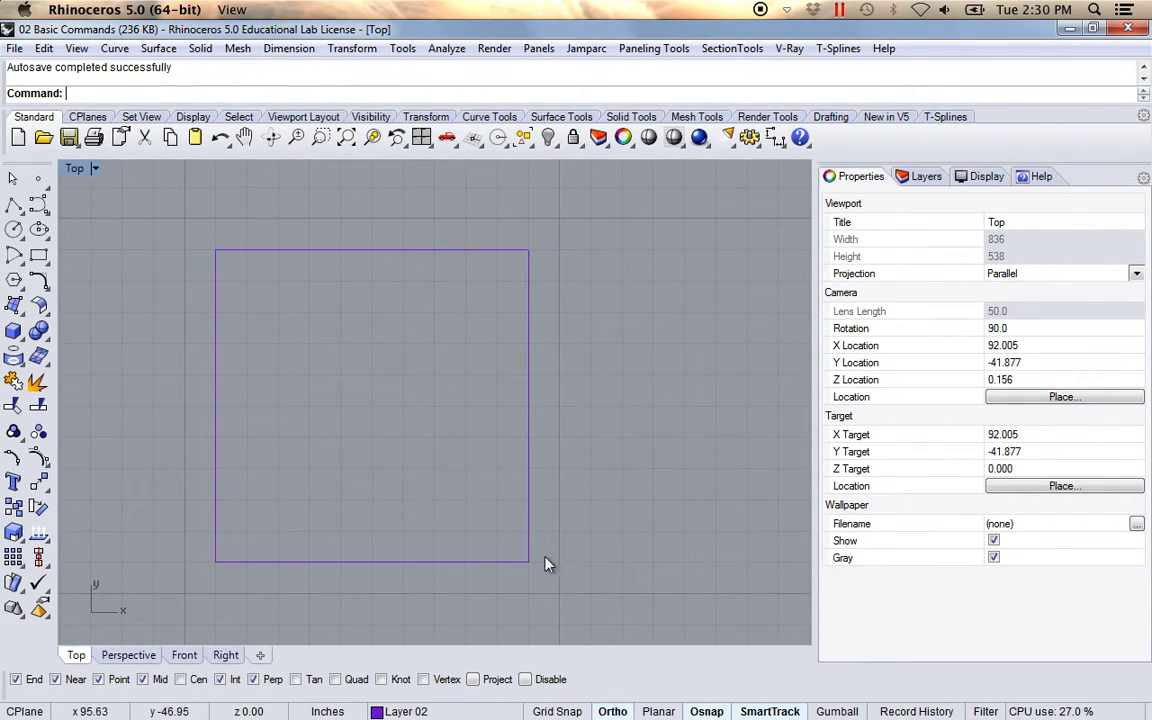
# Measure the length of the shortest line above the Distance label from end to end
pyautogui.scroll(-5, 427, 484)
pyautogui.moveTo(427, 480); pyautogui.dragTo(419, 432, button='right')
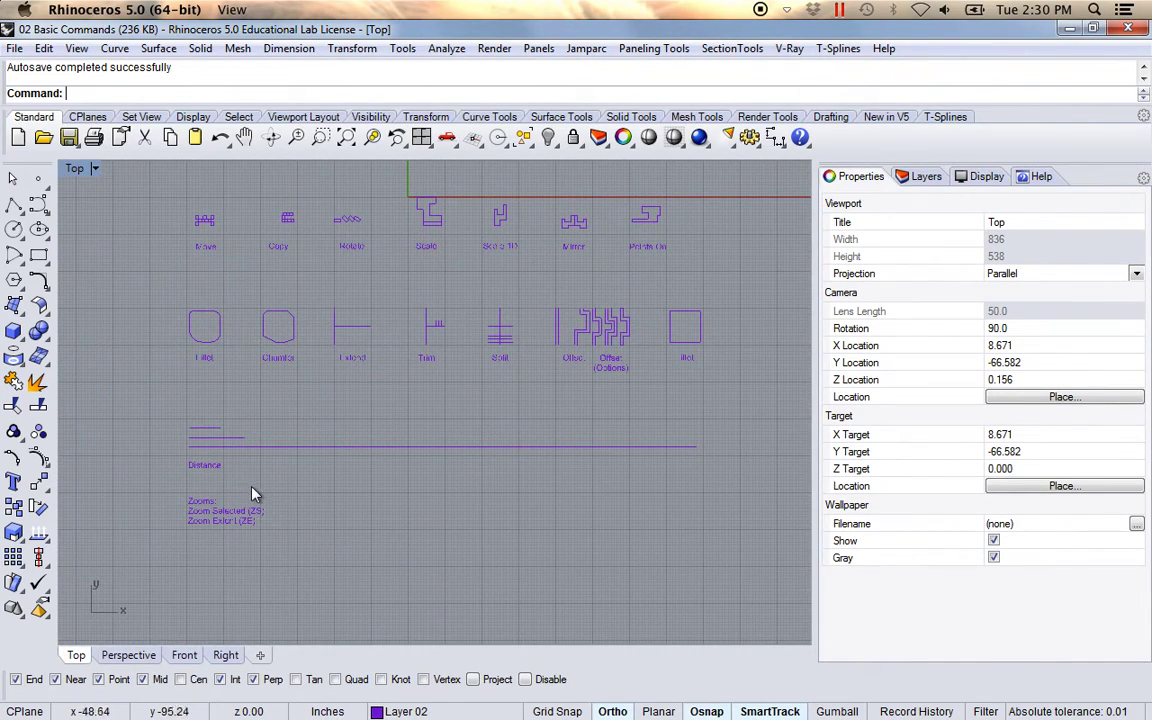
pyautogui.scroll(2, 203, 467)
pyautogui.scroll(1, 205, 470)
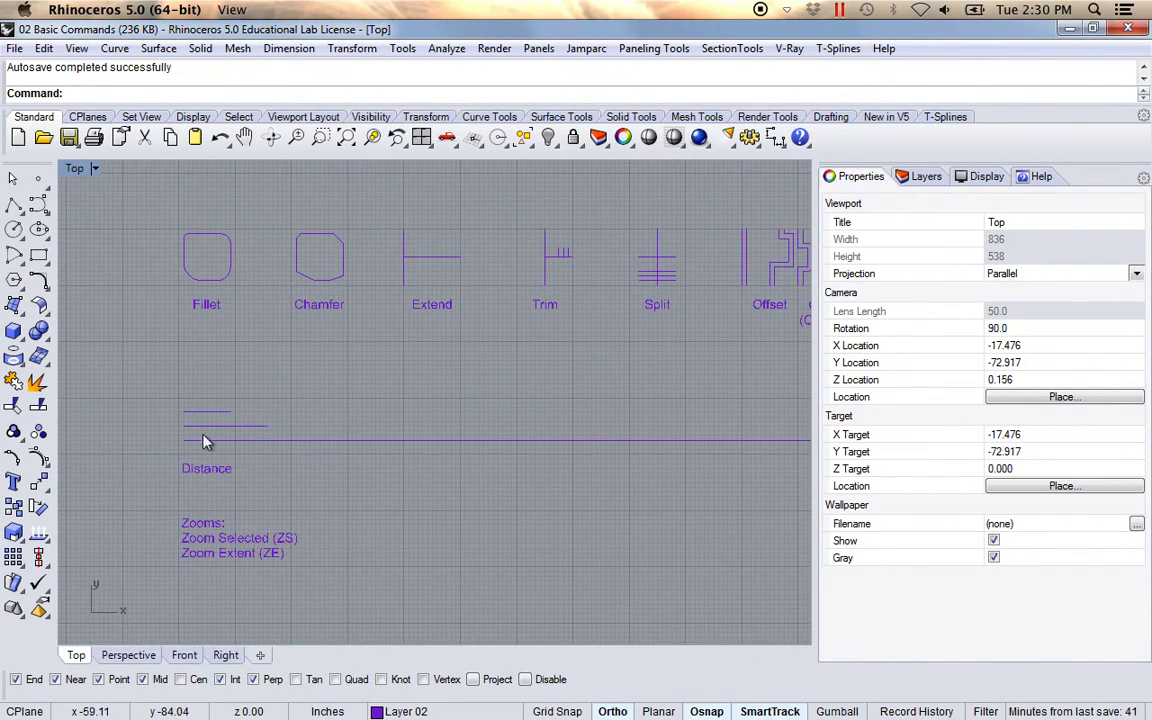
pyautogui.scroll(1, 180, 410)
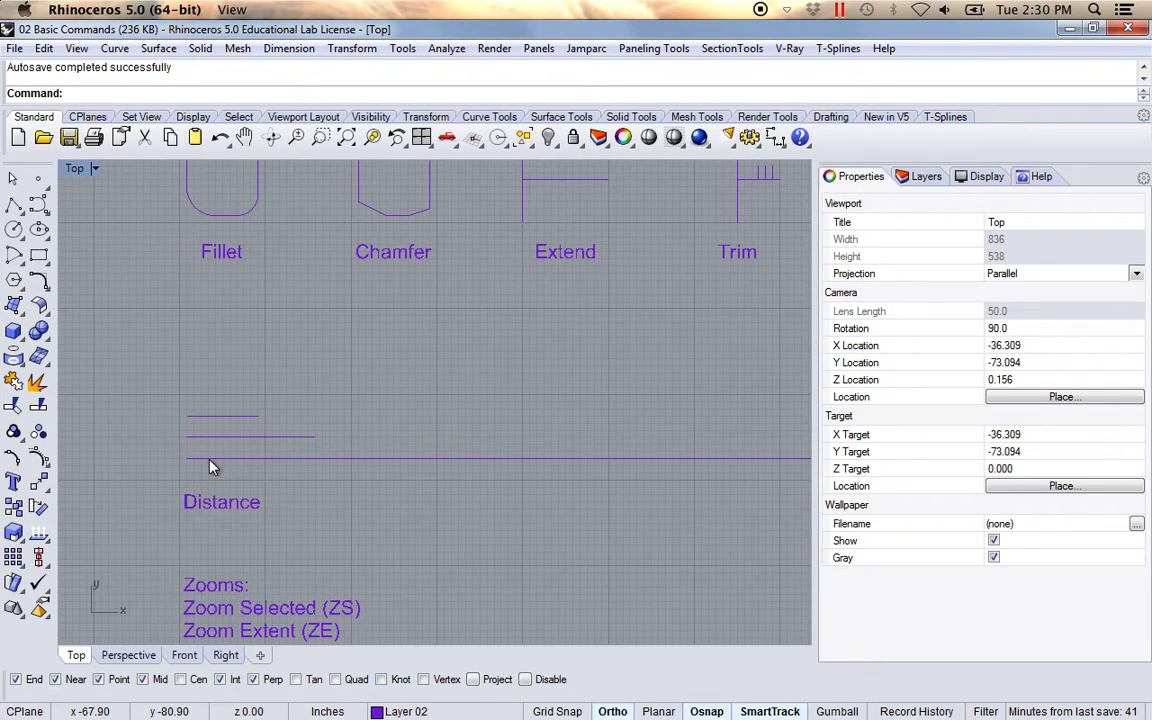
pyautogui.scroll(3, 250, 469)
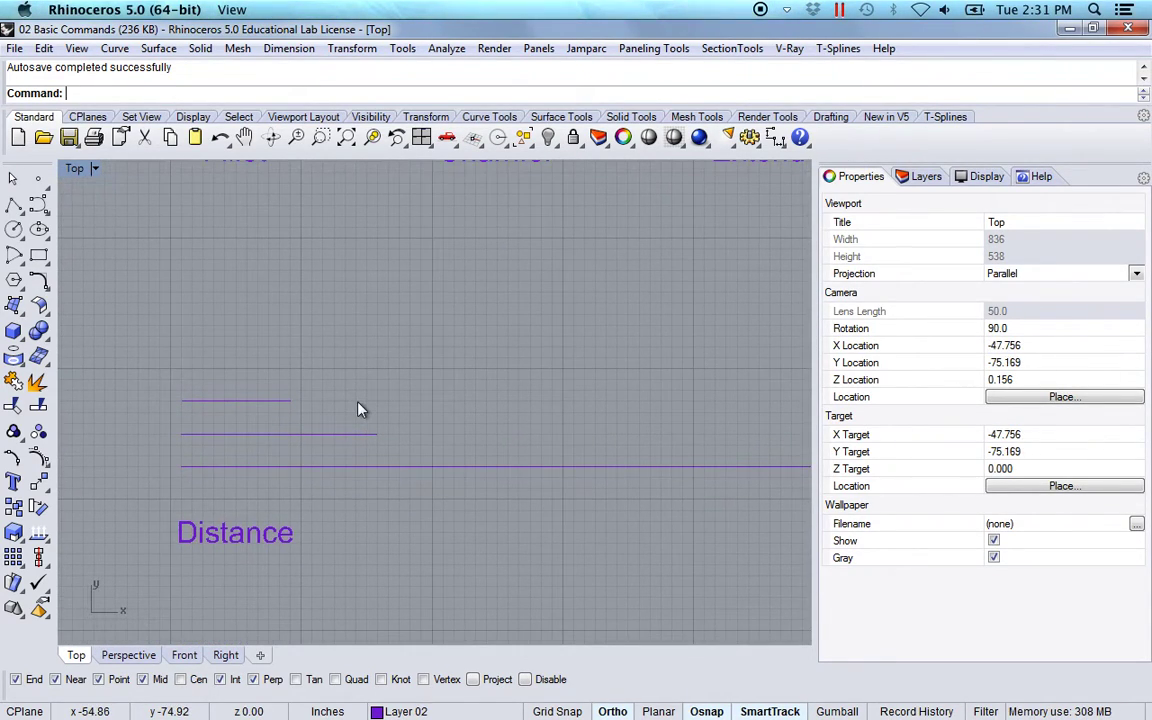
pyautogui.write('dist')
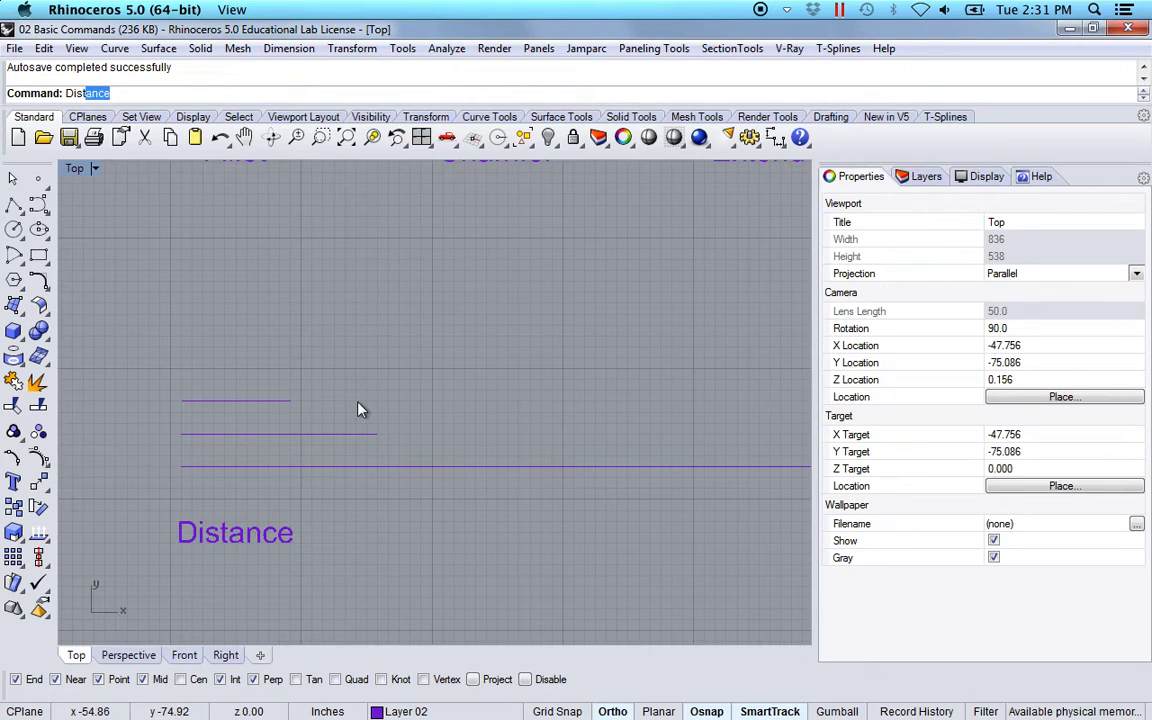
pyautogui.press('Return')
pyautogui.scroll(2, 170, 416)
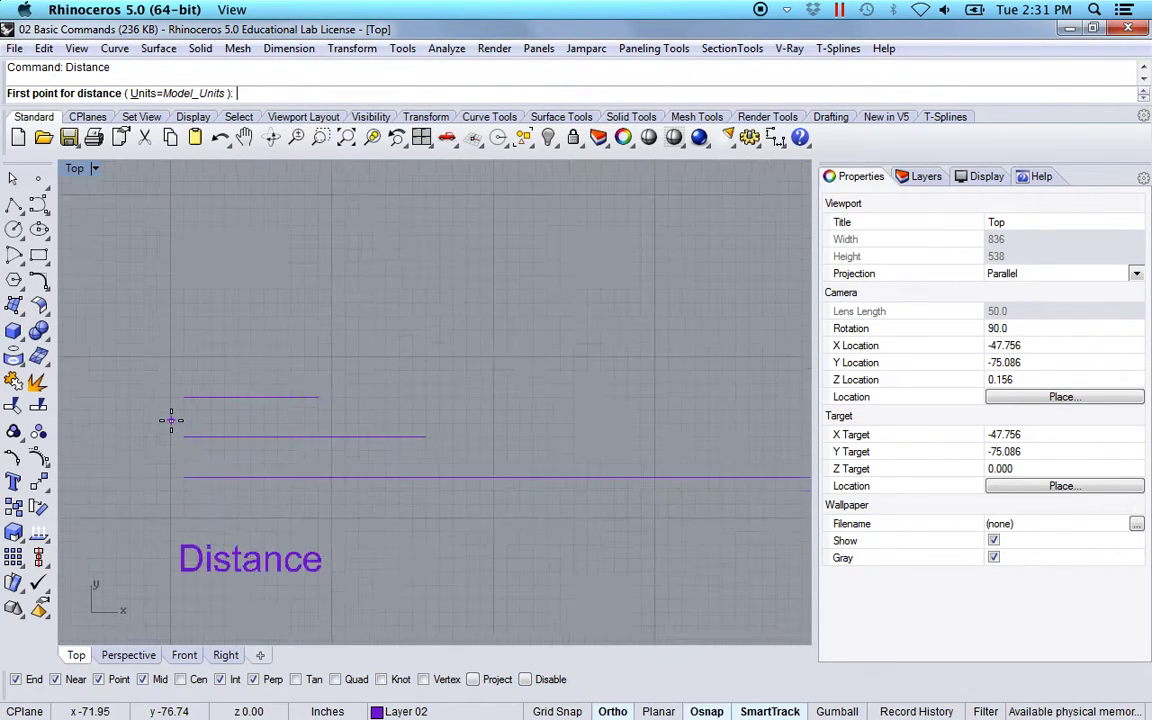
pyautogui.click(178, 391)
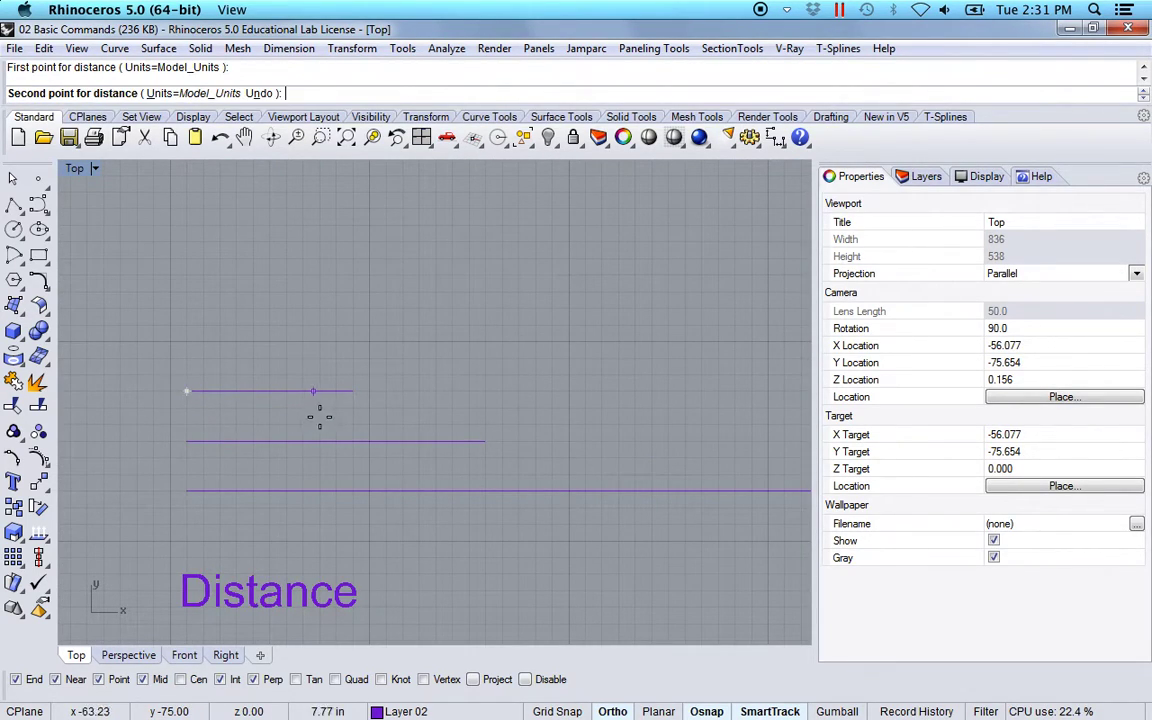
pyautogui.click(353, 391)
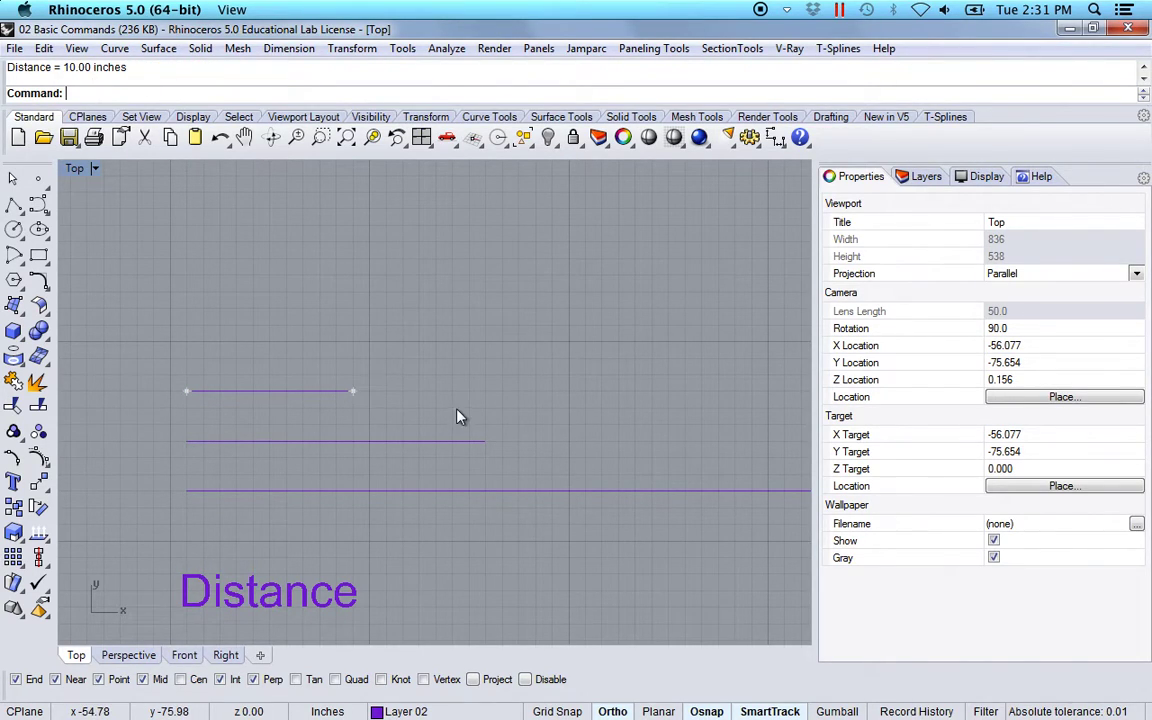
# Measure the length of the middle line above the Distance label from end to end
pyautogui.moveTo(458, 417); pyautogui.dragTo(427, 373, button='right')
pyautogui.press('Return')
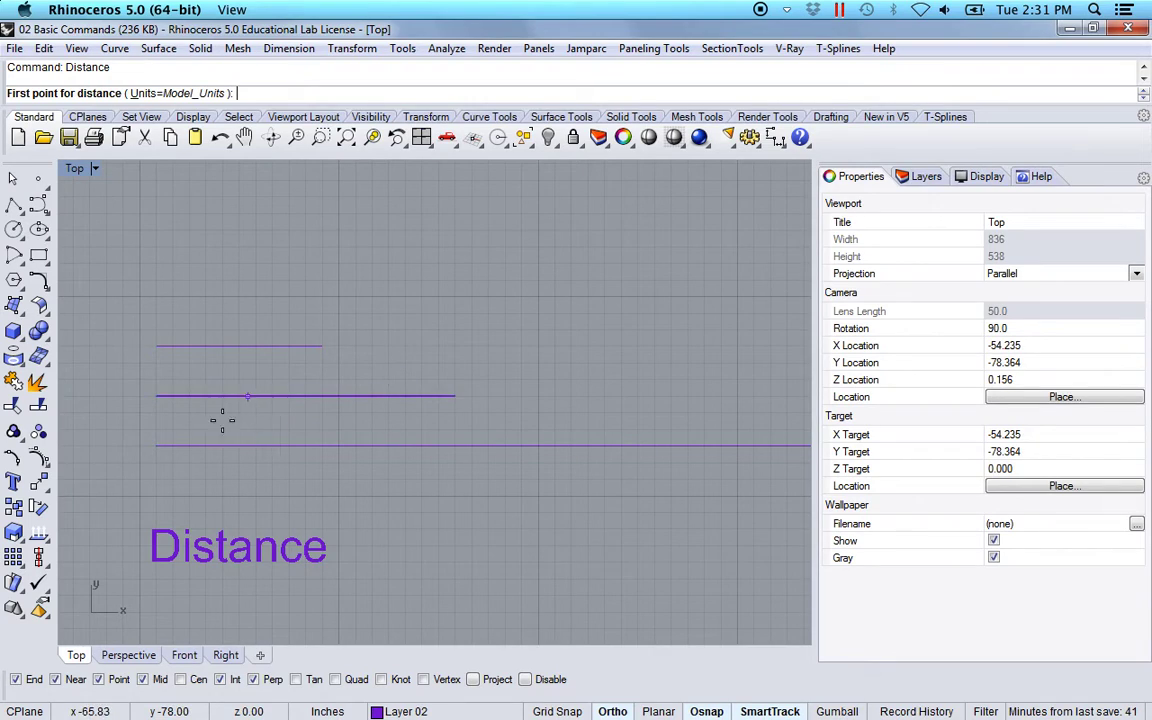
pyautogui.click(155, 398)
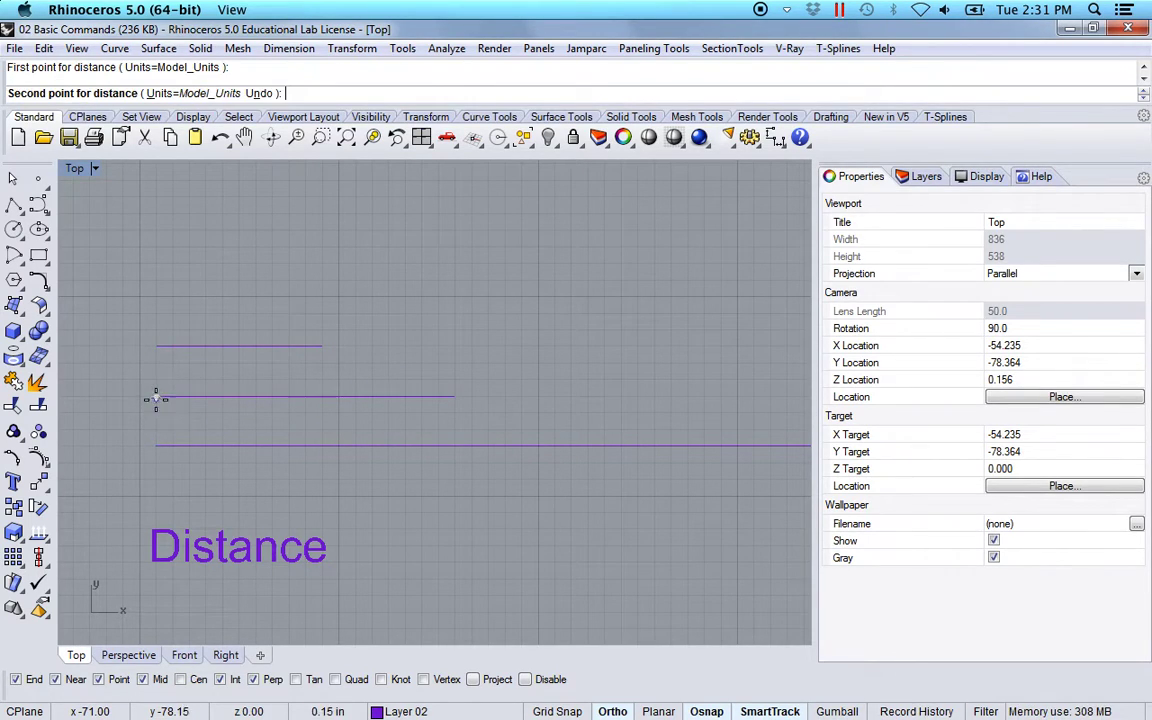
pyautogui.click(454, 398)
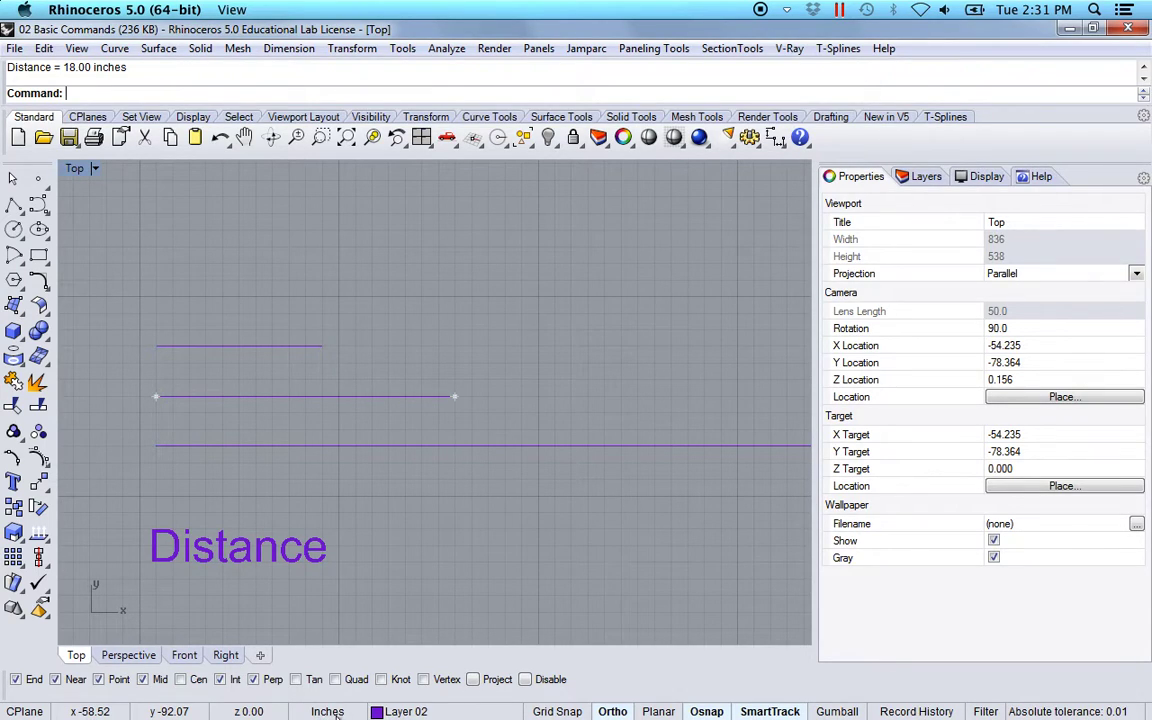
# Measure the middle line above the Distance label from end to end with the distance units set to Feet_Inches
pyautogui.moveTo(379, 350); pyautogui.dragTo(370, 368, button='right')
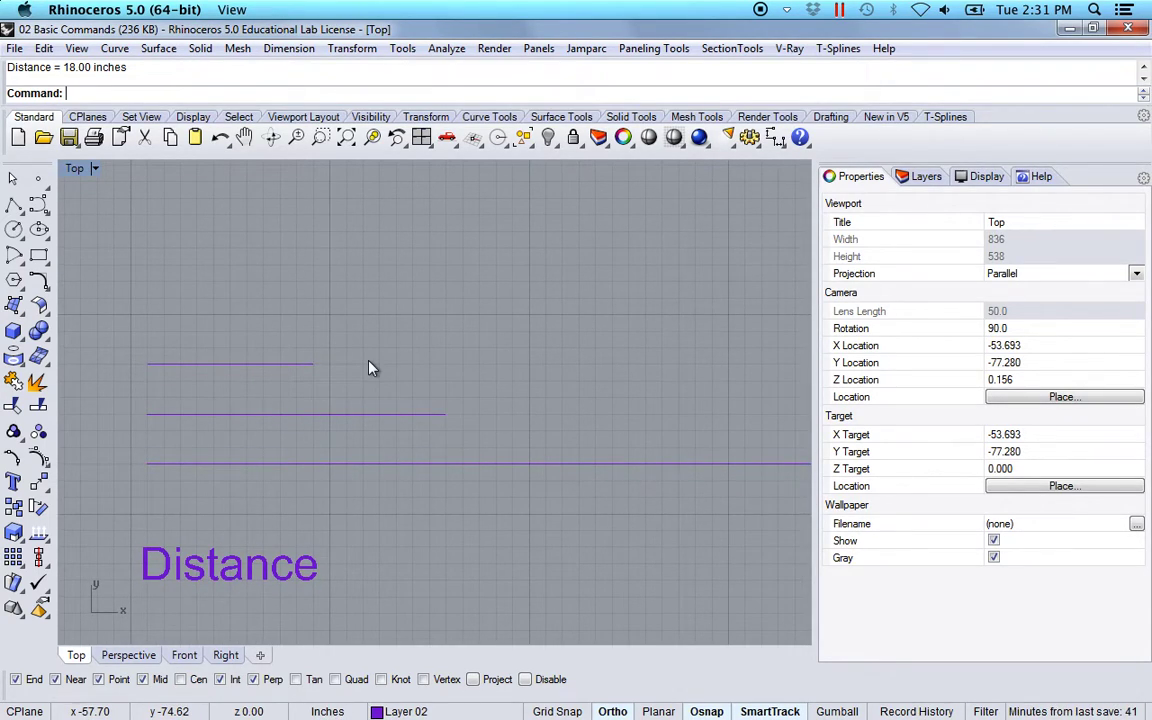
pyautogui.write('Dis')
pyautogui.press('Return')
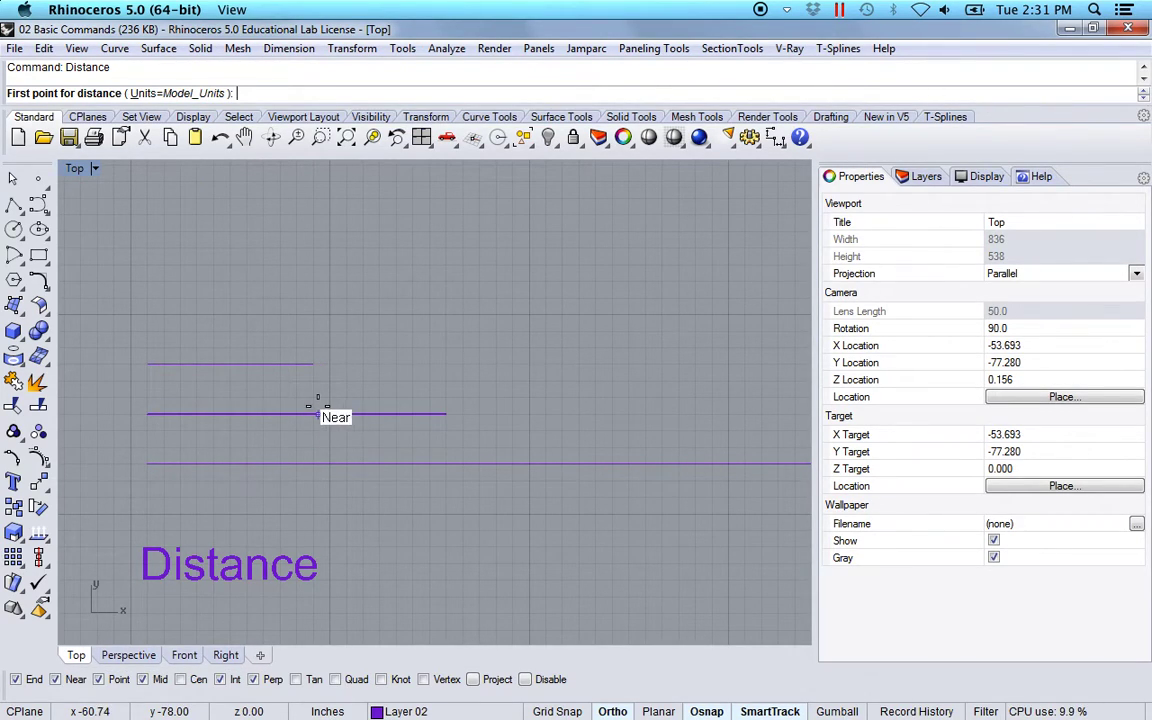
pyautogui.click(180, 93)
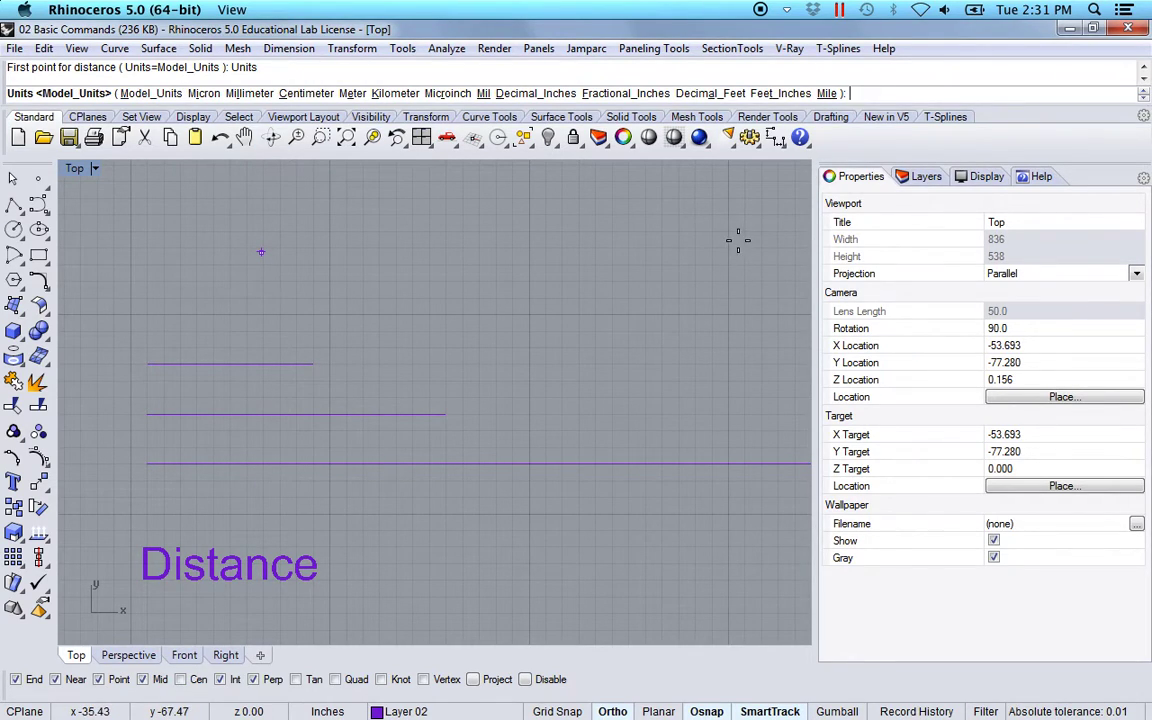
pyautogui.click(782, 93)
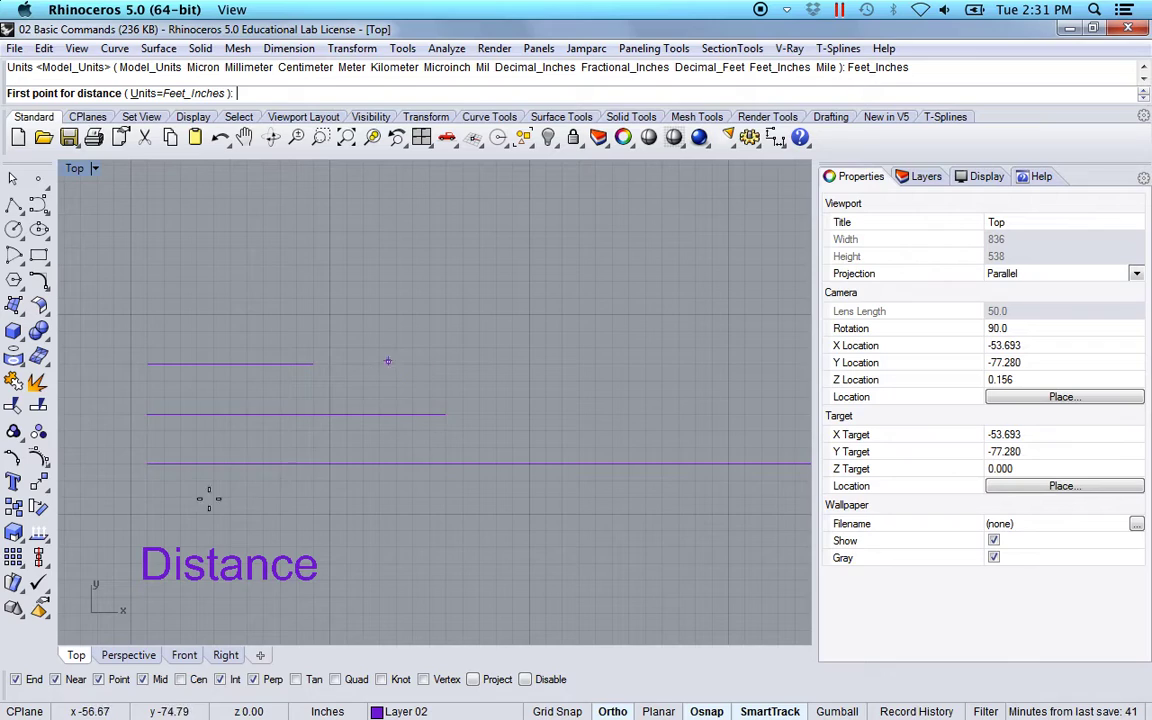
pyautogui.click(147, 416)
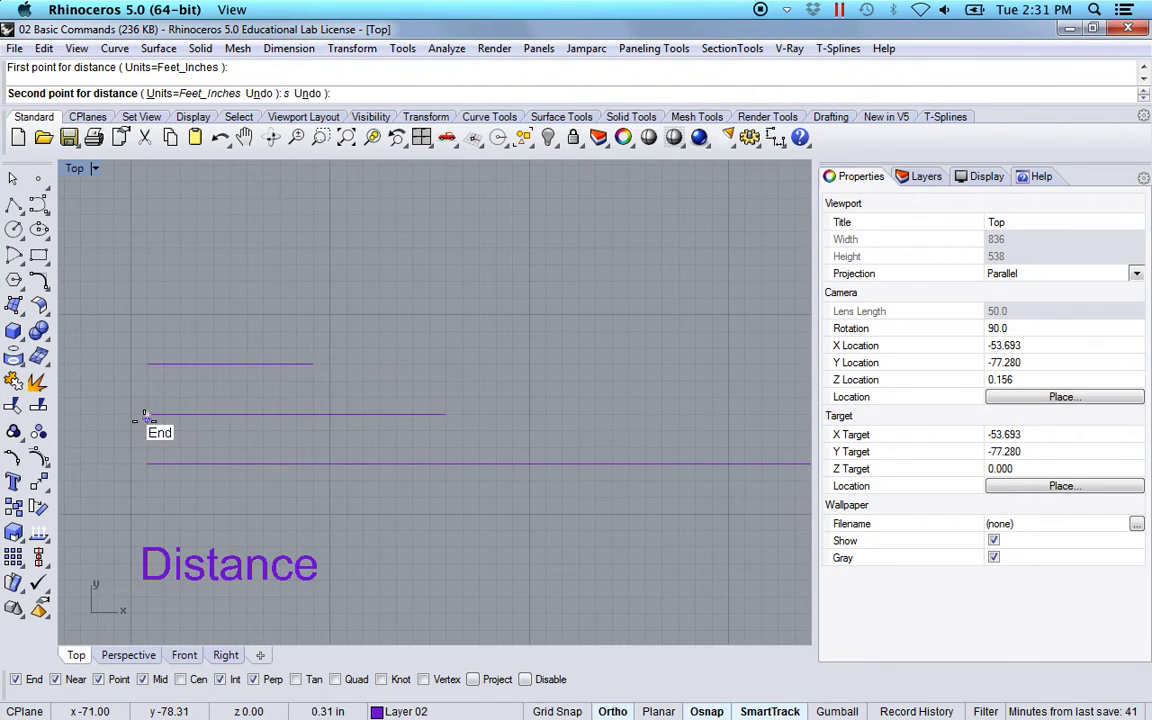
pyautogui.click(446, 416)
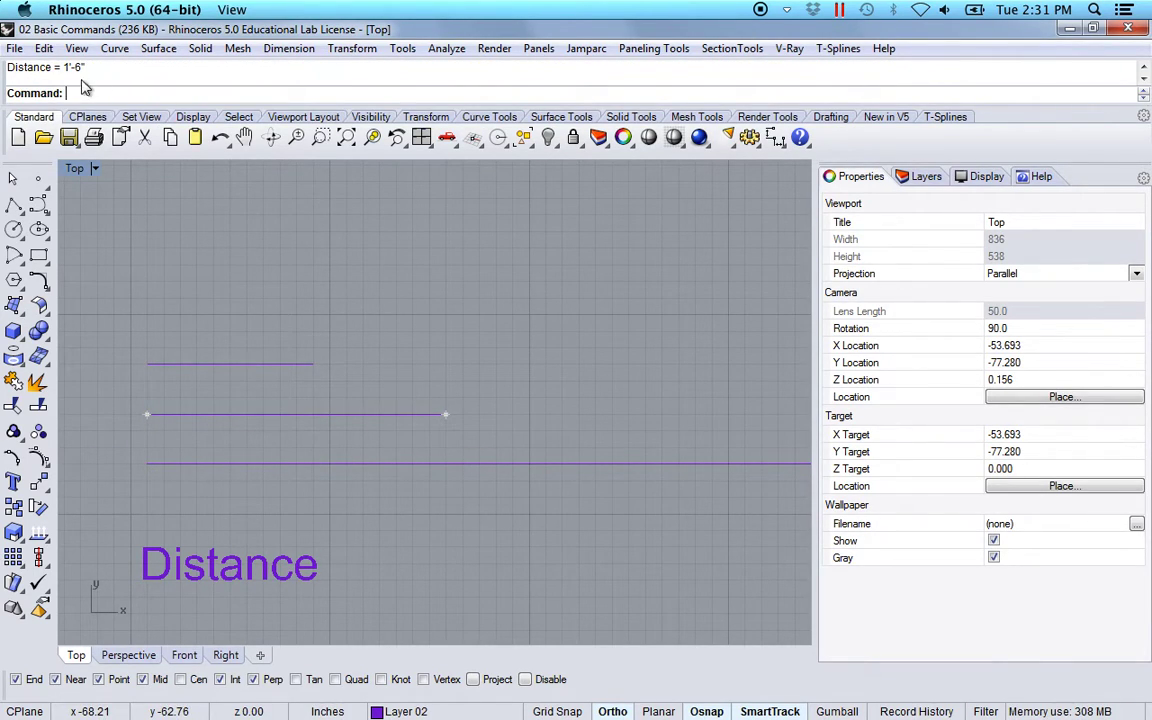
# Measure the same middle line again from end to end with the distance units set to Millimeter
pyautogui.press('Return')
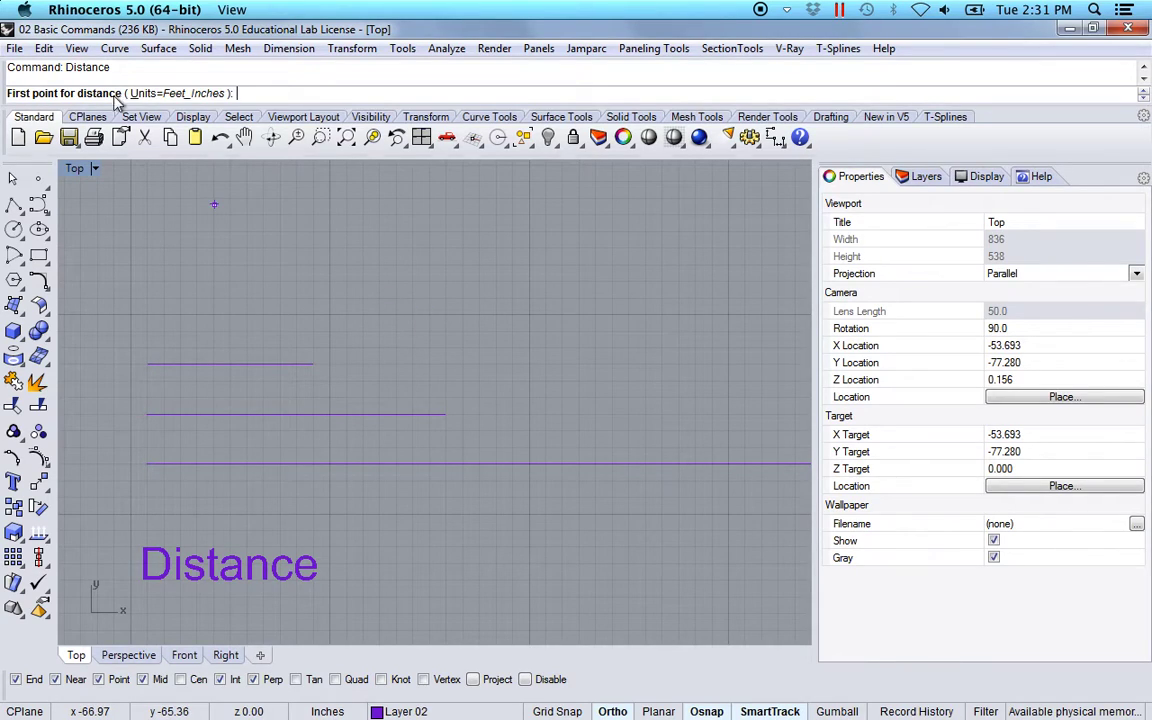
pyautogui.click(190, 94)
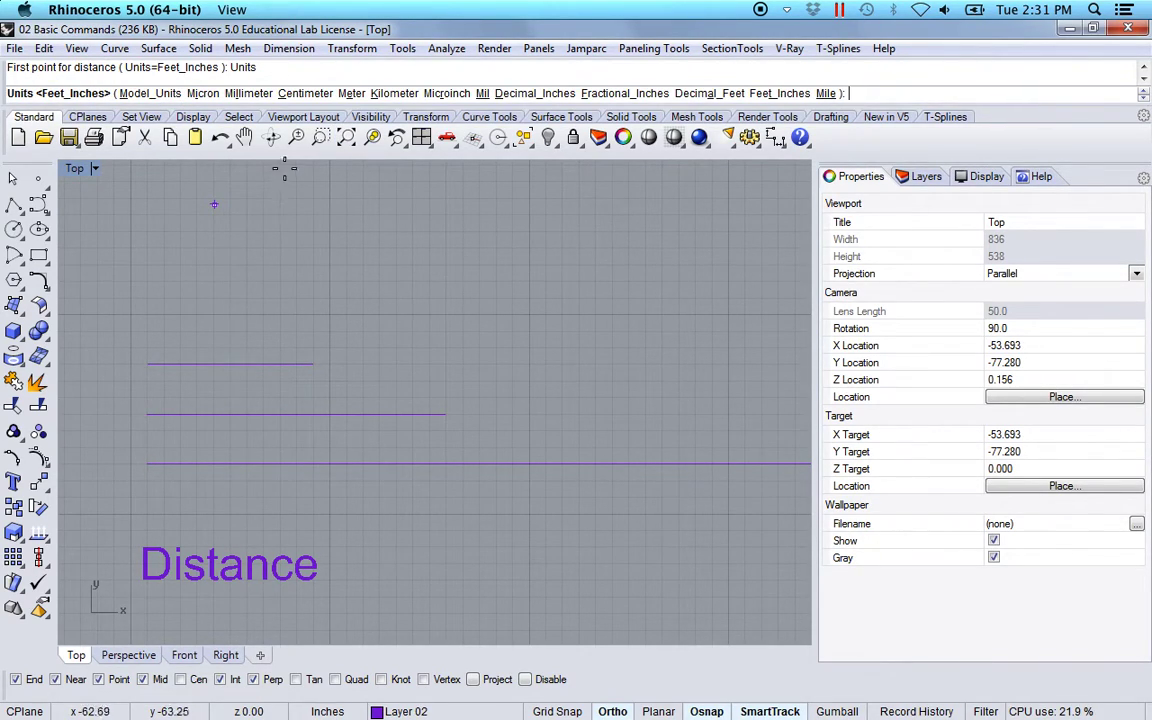
pyautogui.click(248, 93)
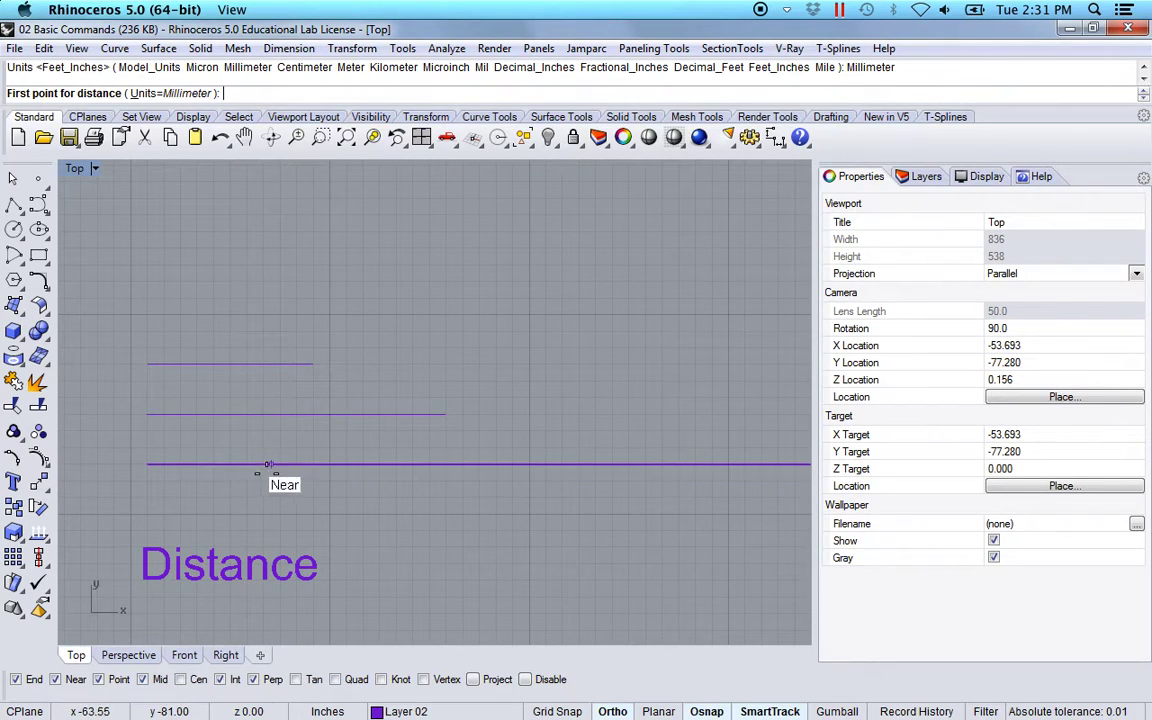
pyautogui.click(148, 415)
pyautogui.click(446, 415)
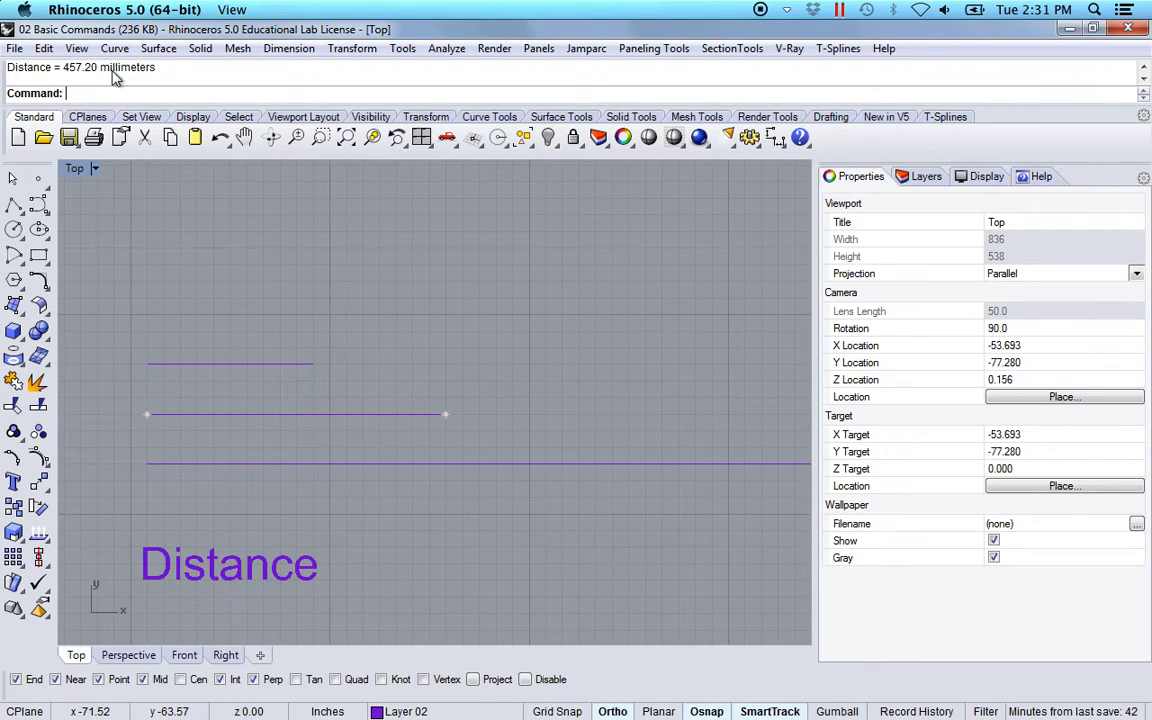
# Measure the longest line above the Distance label from end to end with the distance units set to Feet_Inches
pyautogui.rightClick(489, 427)
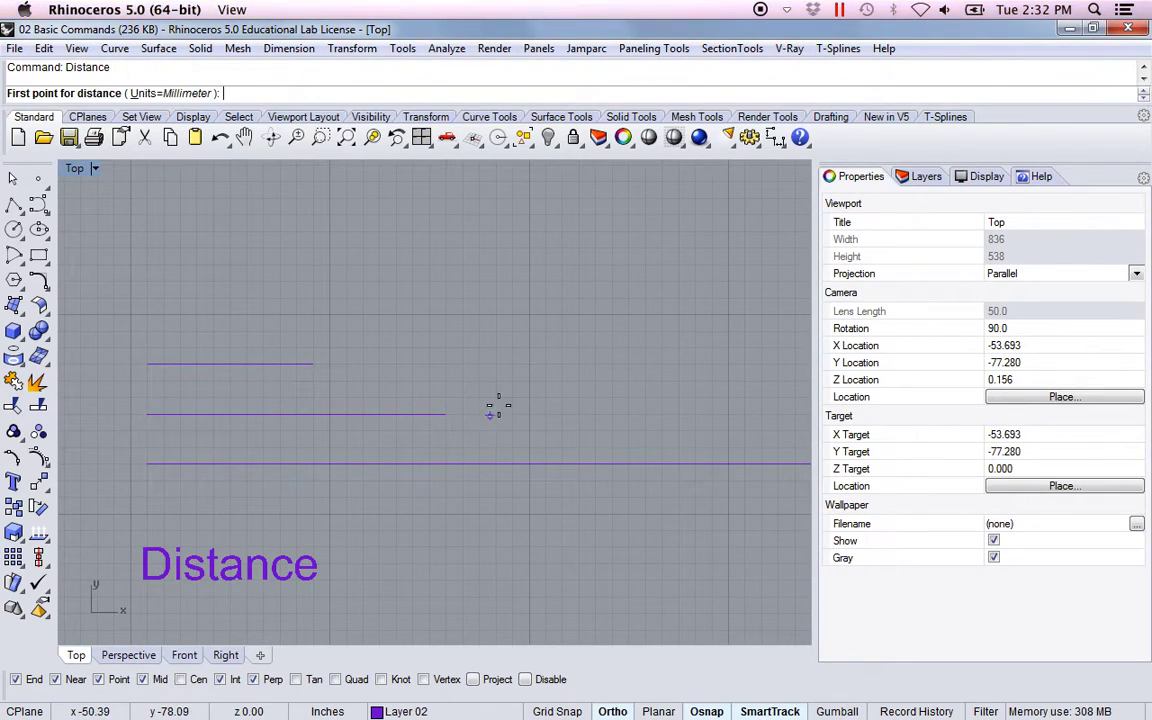
pyautogui.click(186, 94)
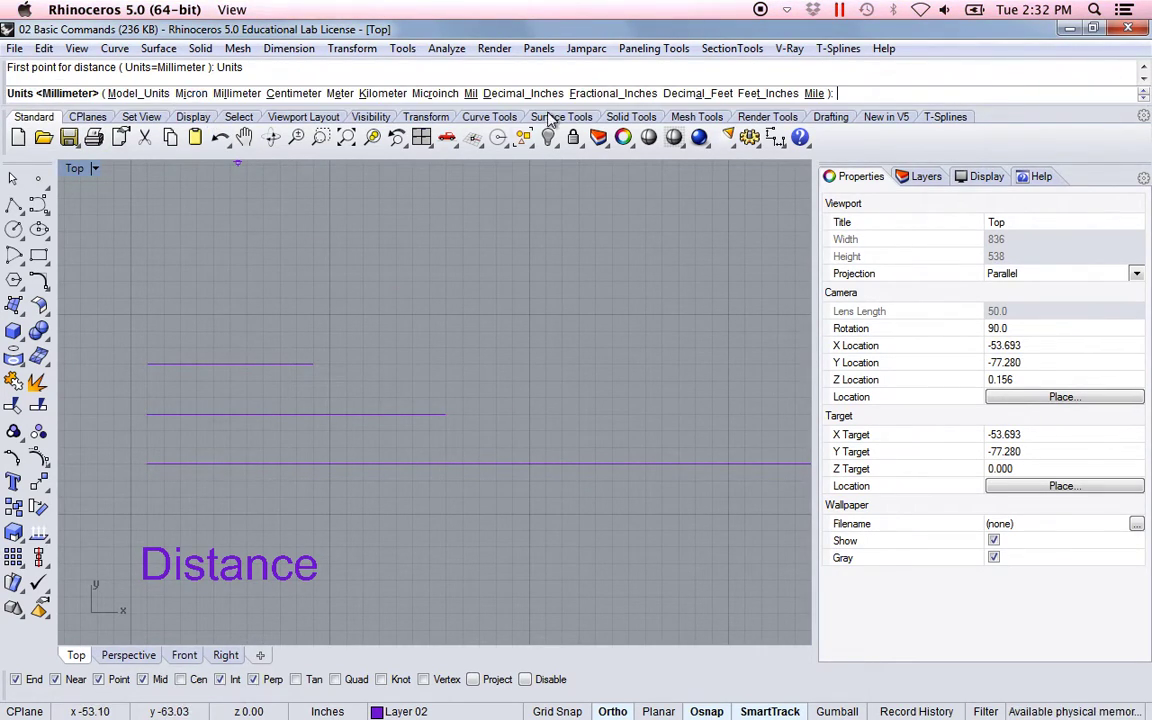
pyautogui.click(770, 94)
pyautogui.moveTo(609, 319); pyautogui.dragTo(185, 345, button='right')
pyautogui.moveTo(207, 404); pyautogui.dragTo(417, 432, button='right')
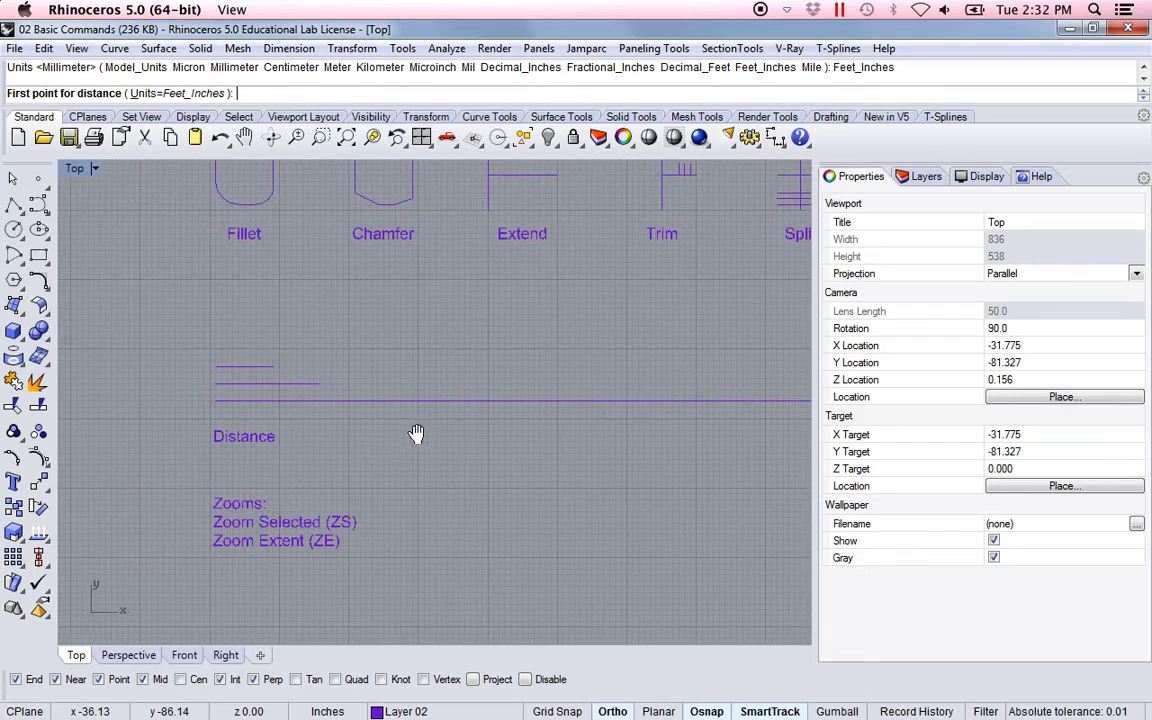
pyautogui.click(213, 404)
pyautogui.moveTo(651, 481); pyautogui.dragTo(358, 463, button='right')
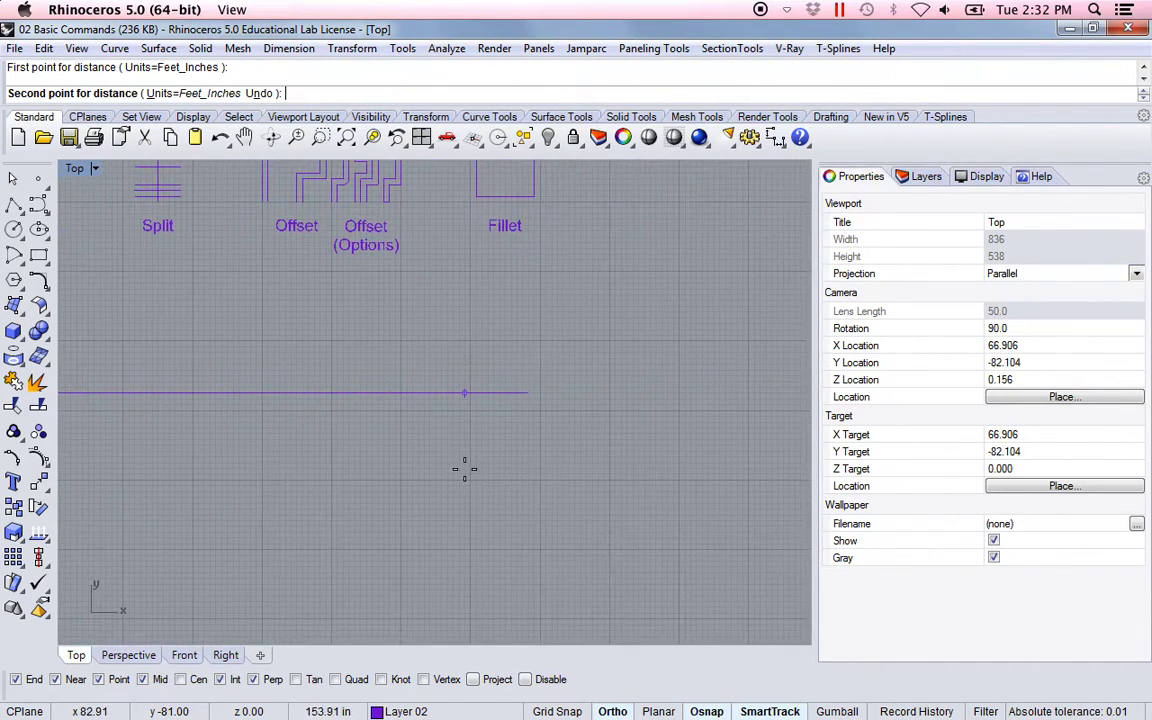
pyautogui.click(527, 394)
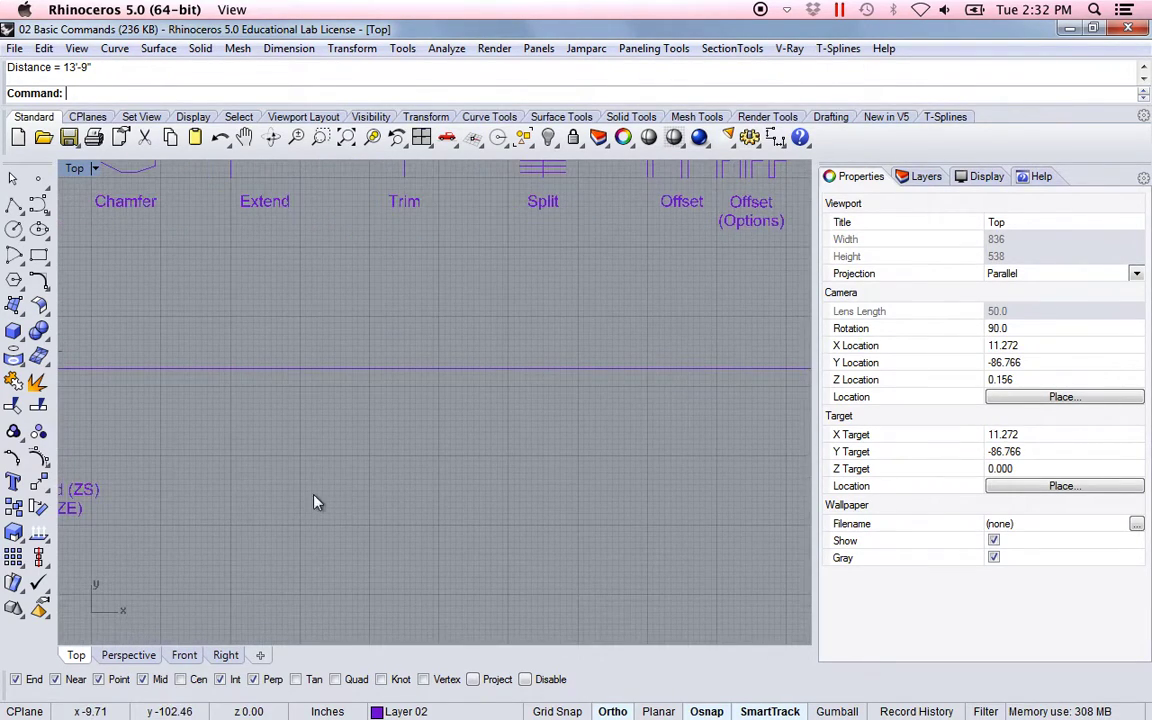
# Examine the Zooms notes below the Distance sample for the Zoom Selected and Zoom Extent shortcuts
pyautogui.scroll(-3, 447, 506)
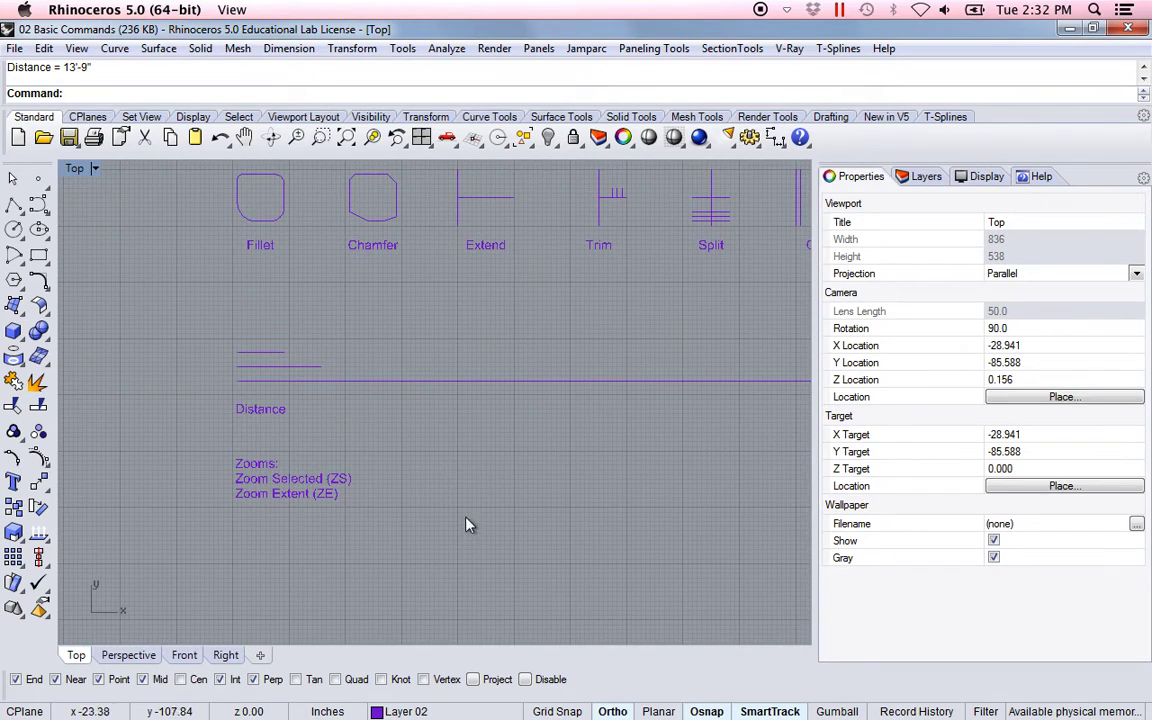
pyautogui.scroll(-3, 468, 524)
pyautogui.scroll(2, 491, 506)
pyautogui.hscroll(3, 449, 491)
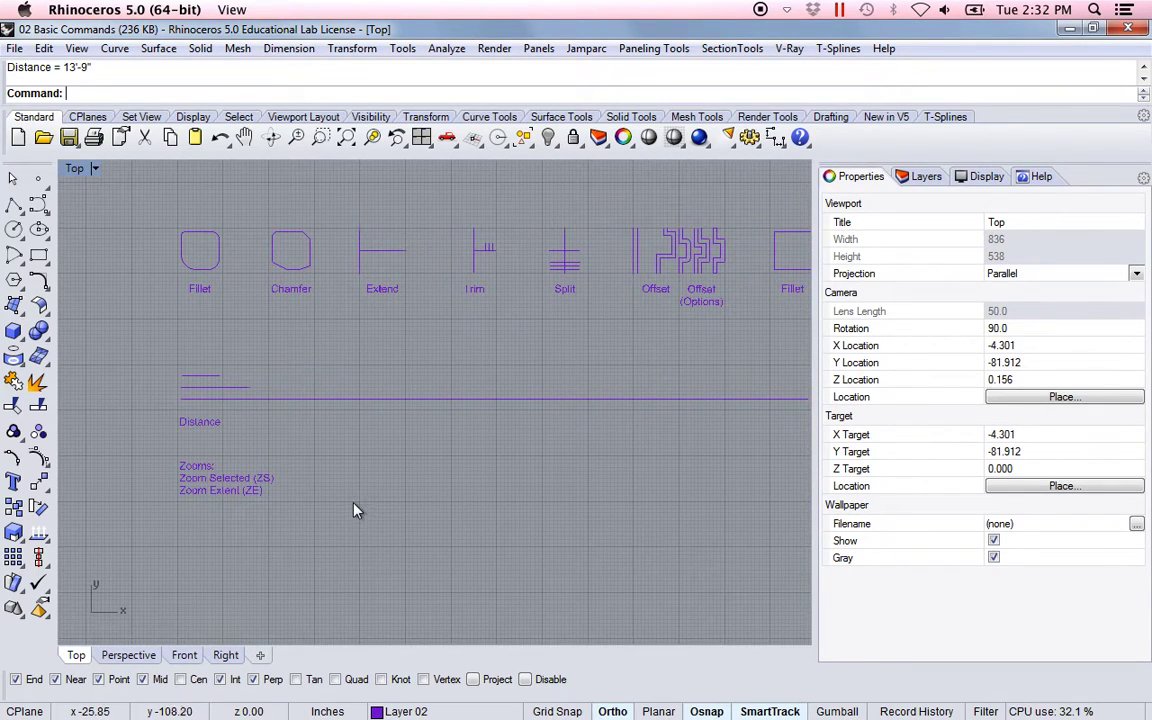
pyautogui.scroll(5, 270, 514)
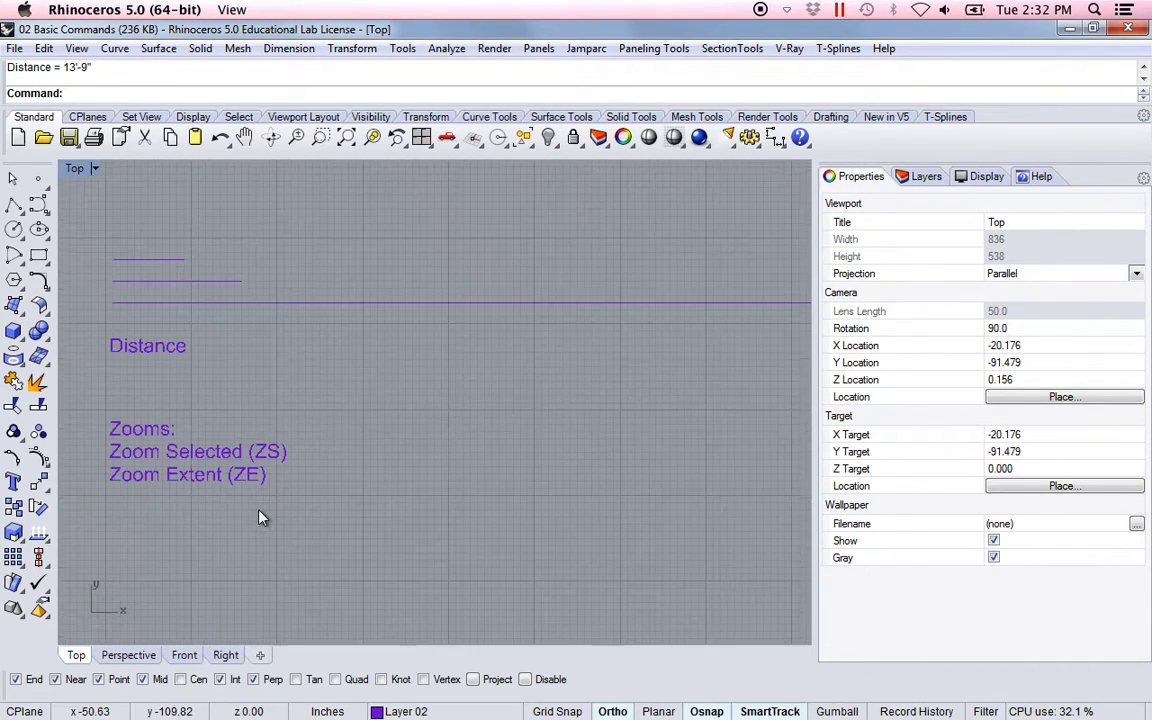
pyautogui.scroll(-2, 210, 530)
pyautogui.scroll(8, 350, 515)
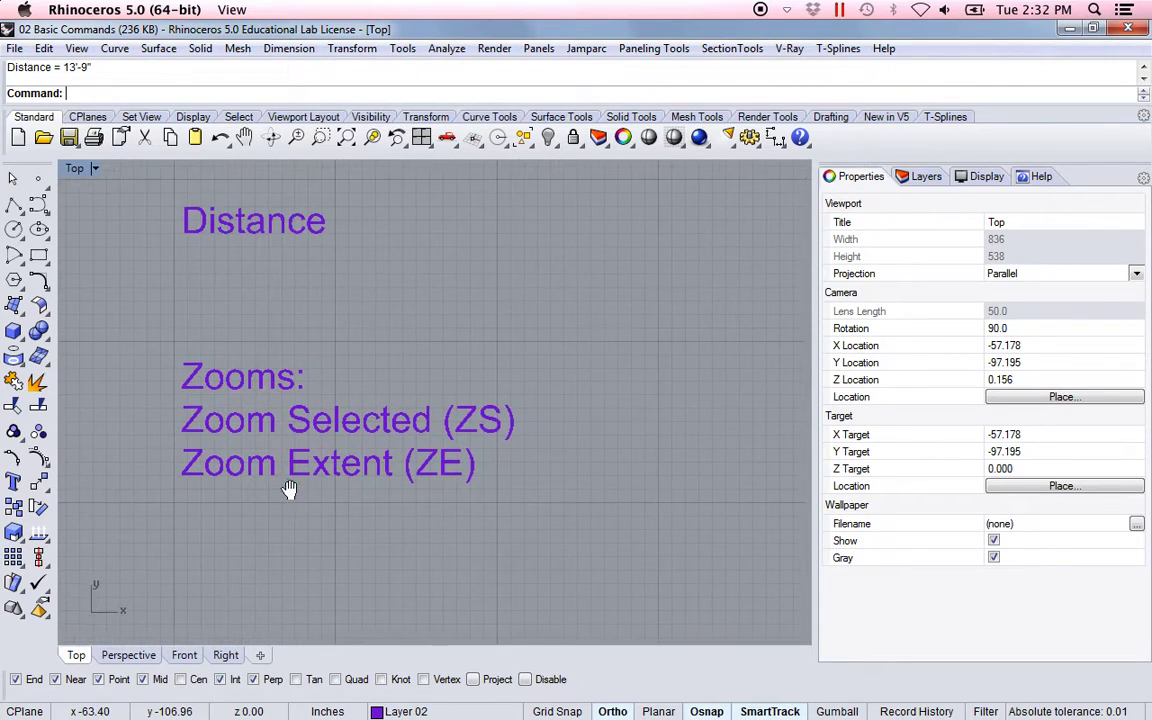
pyautogui.scroll(3, 259, 492)
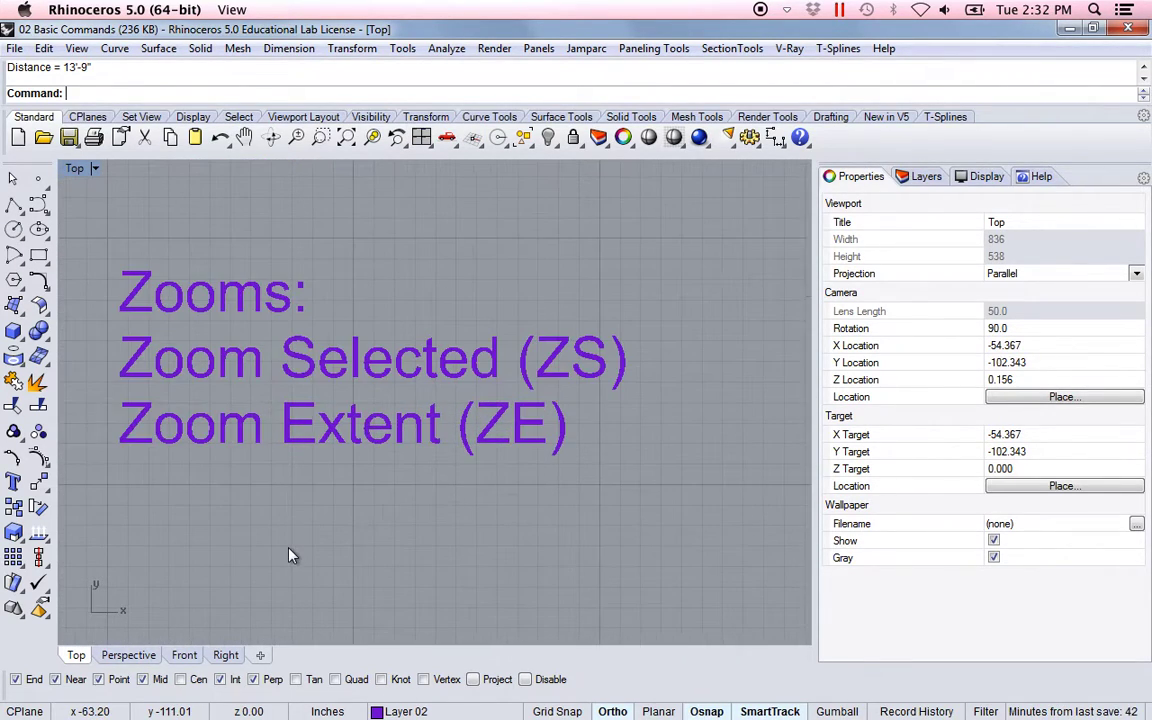
pyautogui.scroll(-2, 283, 532)
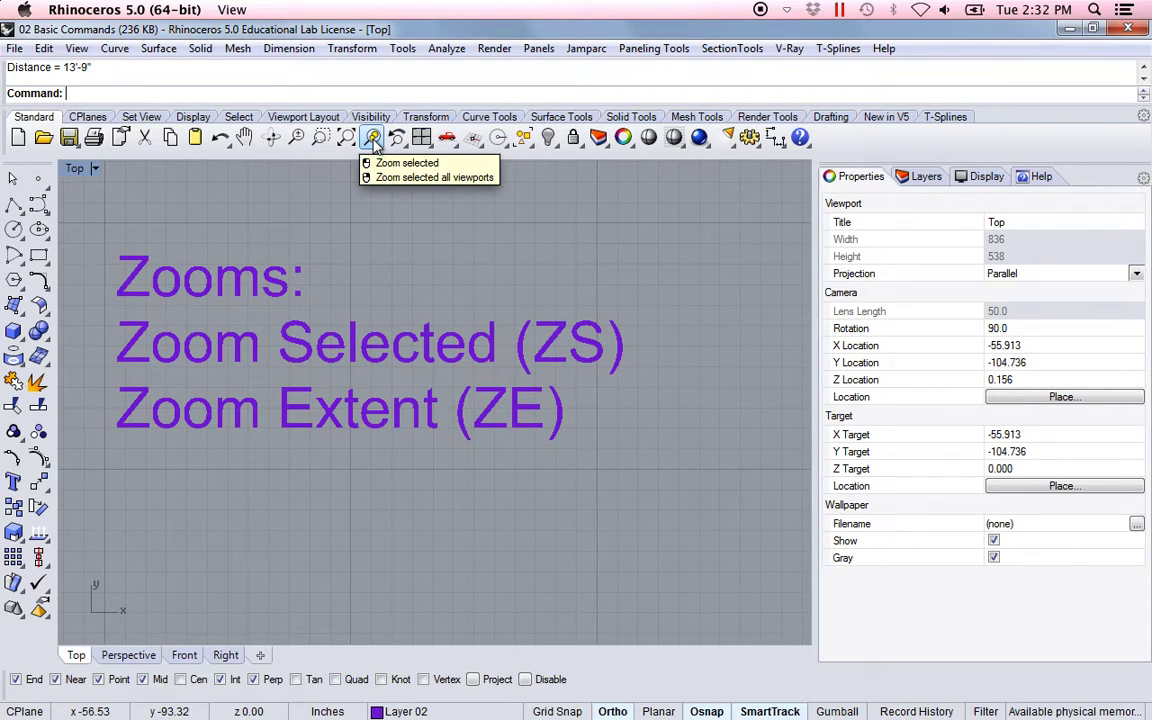
pyautogui.moveTo(470, 252); pyautogui.dragTo(480, 295, button='right')
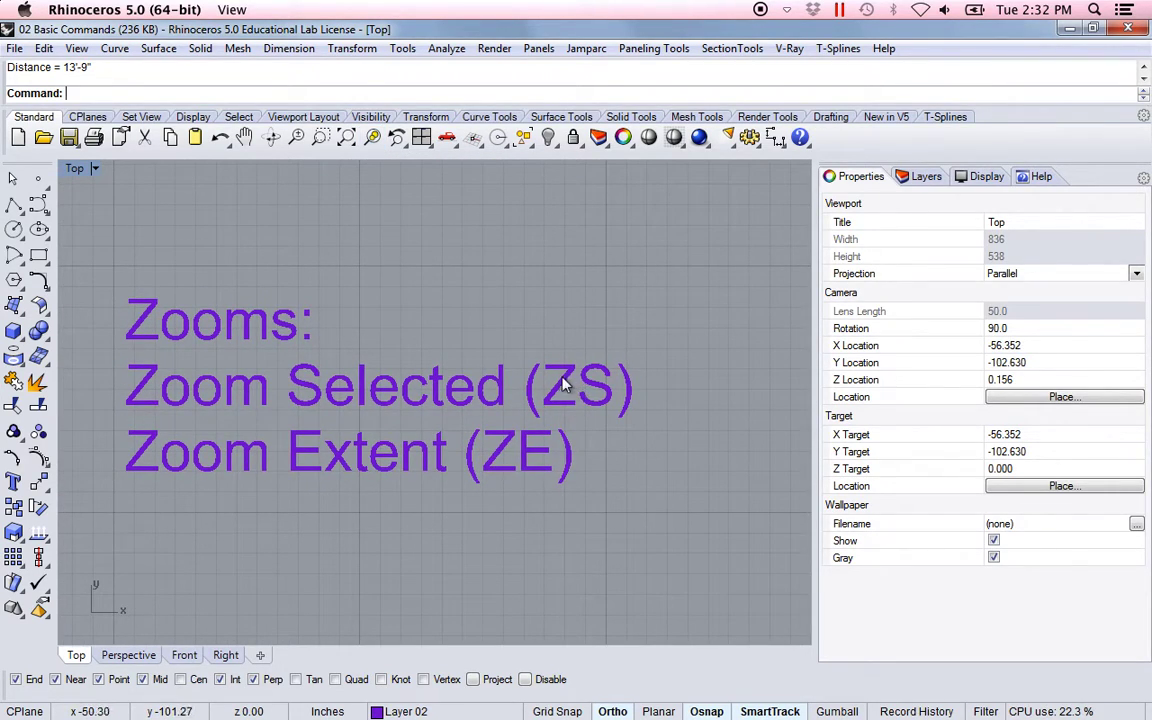
# Select the SmartTrack sample curves with their label and fit the Top view to them with Zoom Selected (ZS)
pyautogui.scroll(-5, 570, 419)
pyautogui.scroll(-5, 589, 404)
pyautogui.moveTo(427, 427); pyautogui.dragTo(406, 463, button='right')
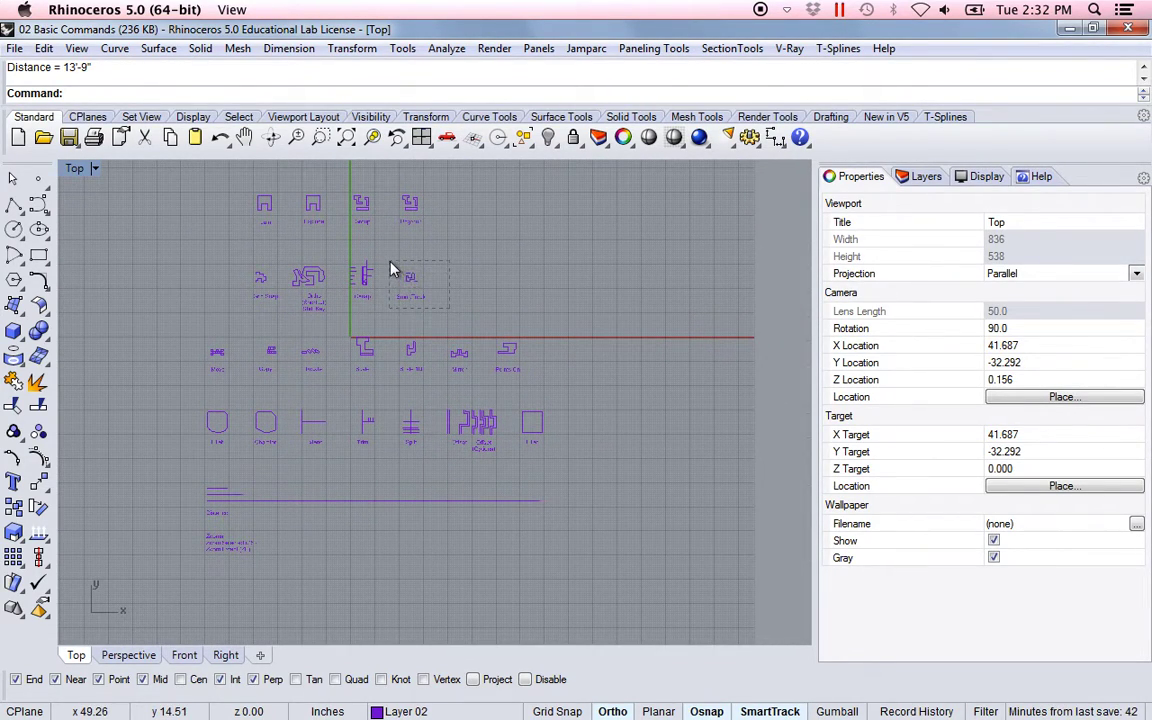
pyautogui.moveTo(450, 307); pyautogui.dragTo(391, 263)
pyautogui.write('ZS')
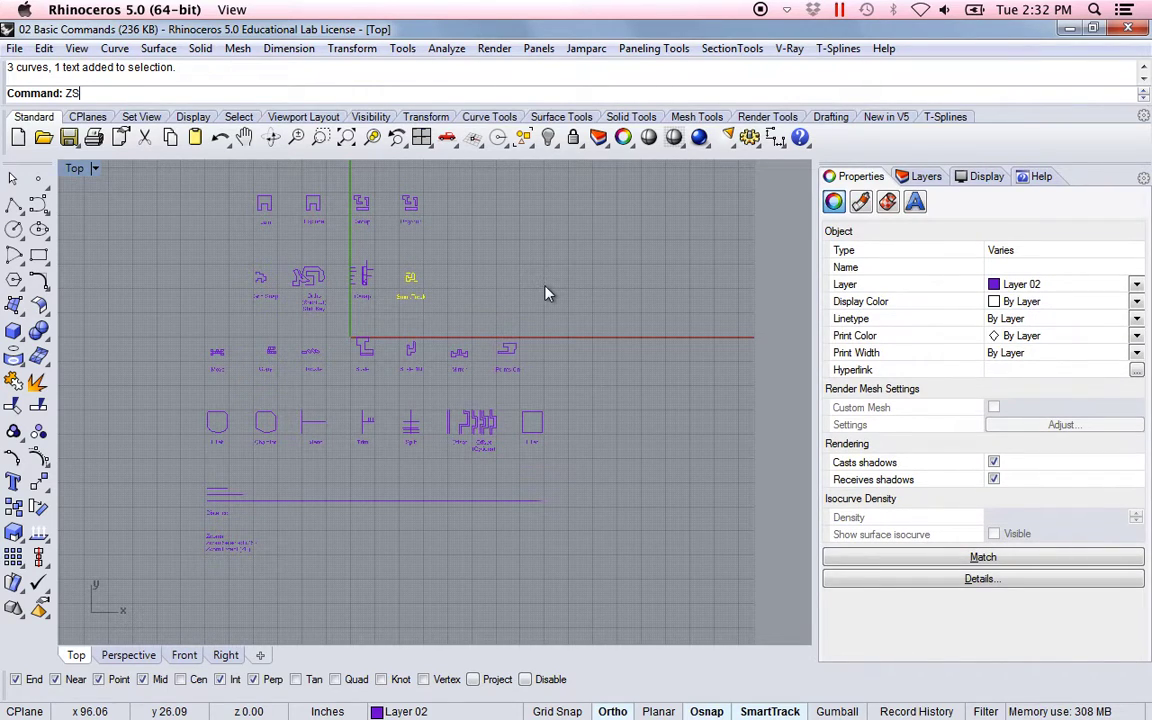
pyautogui.press('Return')
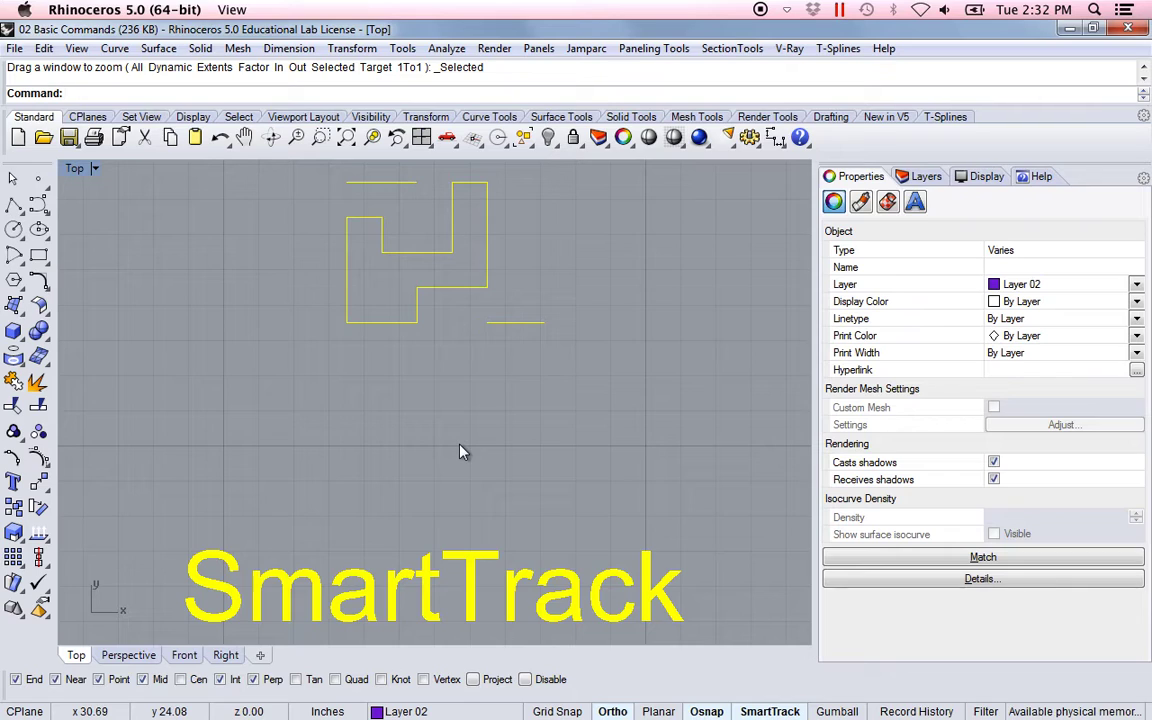
# Deselect the SmartTrack sample and fit all objects in the Top view with Zoom Extents (ZE)
pyautogui.press('Escape')
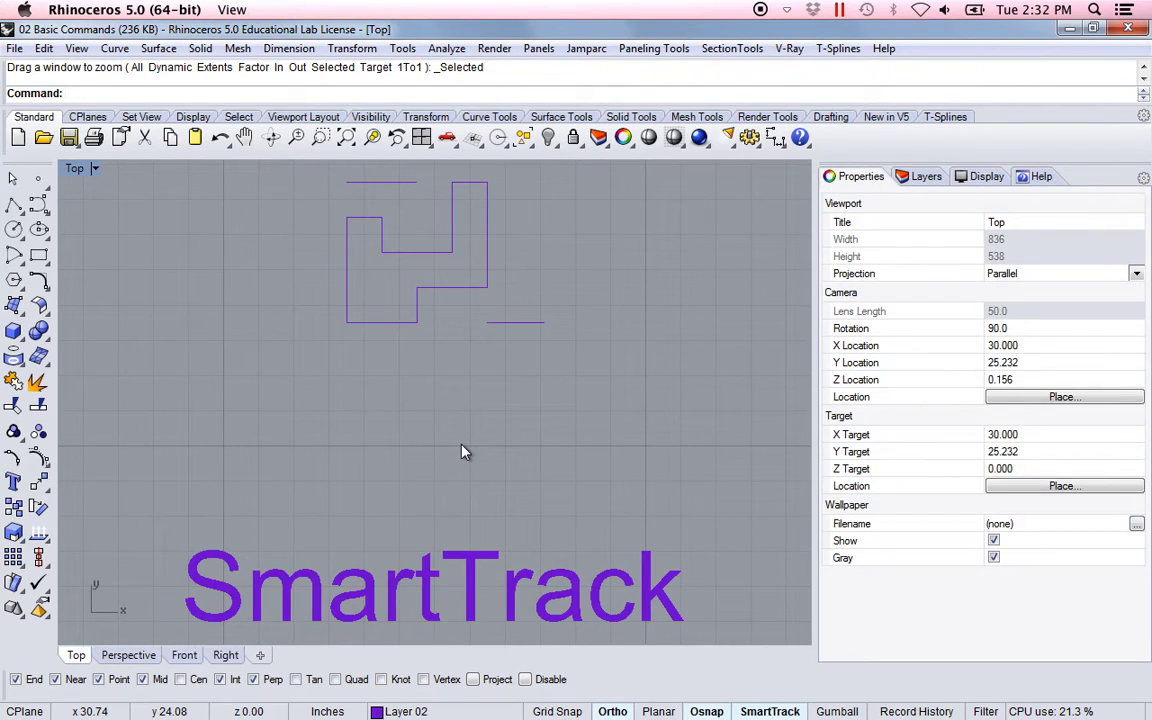
pyautogui.write('ZE')
pyautogui.press('Return')
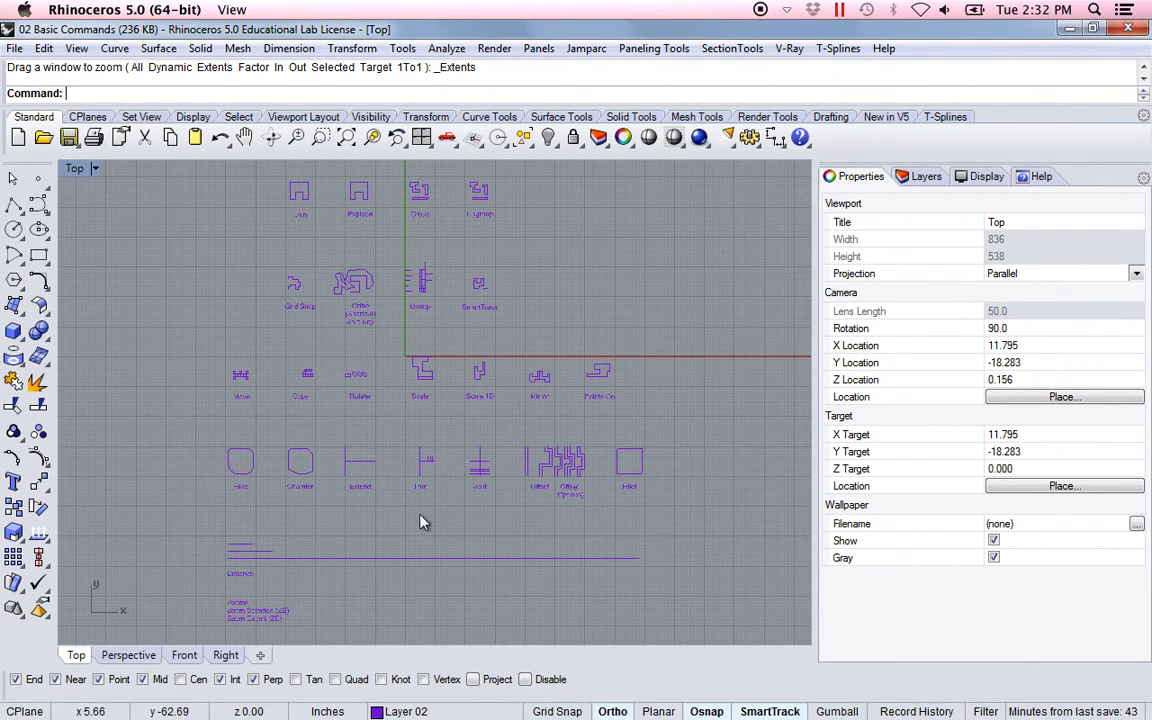
pyautogui.scroll(5, 377, 462)
pyautogui.scroll(4, 404, 465)
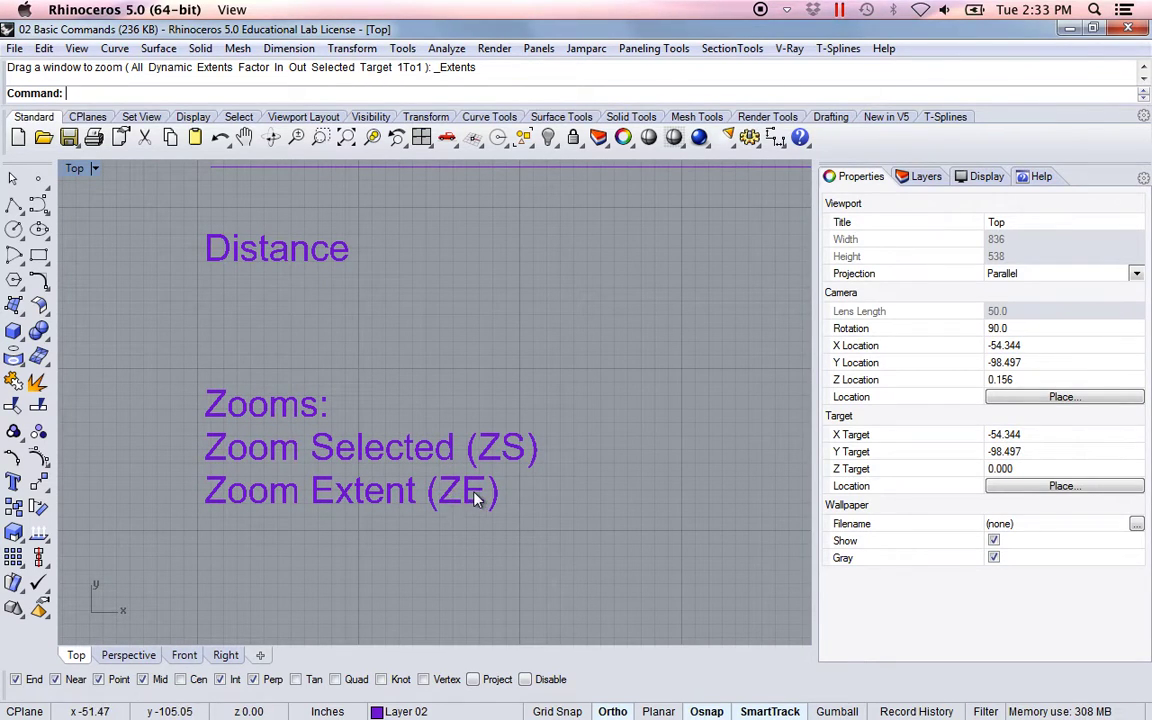
pyautogui.scroll(-8, 485, 442)
pyautogui.moveTo(545, 417); pyautogui.dragTo(406, 455, button='right')
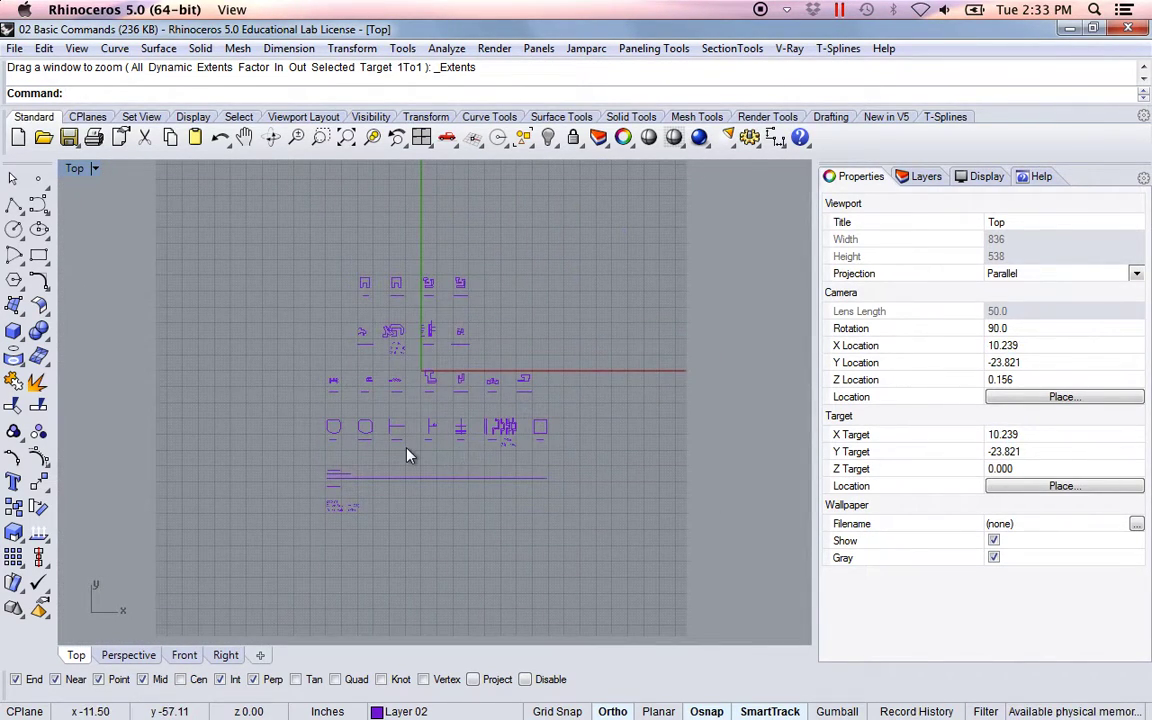
pyautogui.scroll(1, 463, 419)
pyautogui.moveTo(463, 419); pyautogui.dragTo(435, 465, button='right')
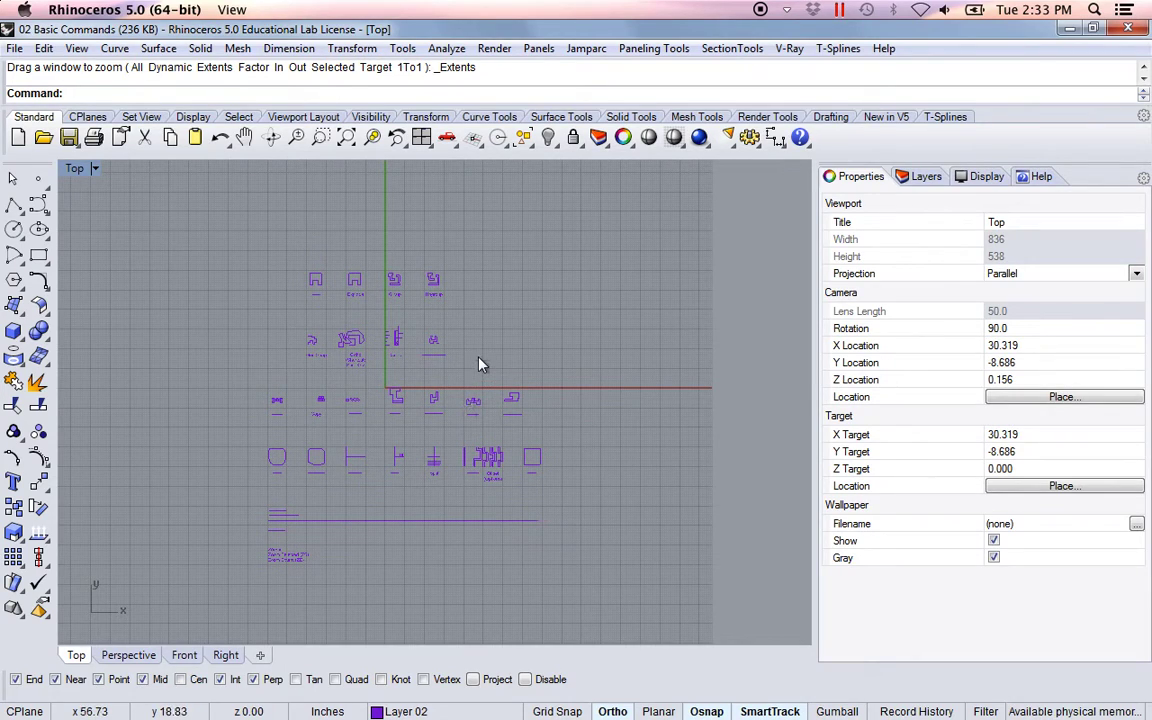
pyautogui.moveTo(481, 363); pyautogui.dragTo(491, 345, button='right')
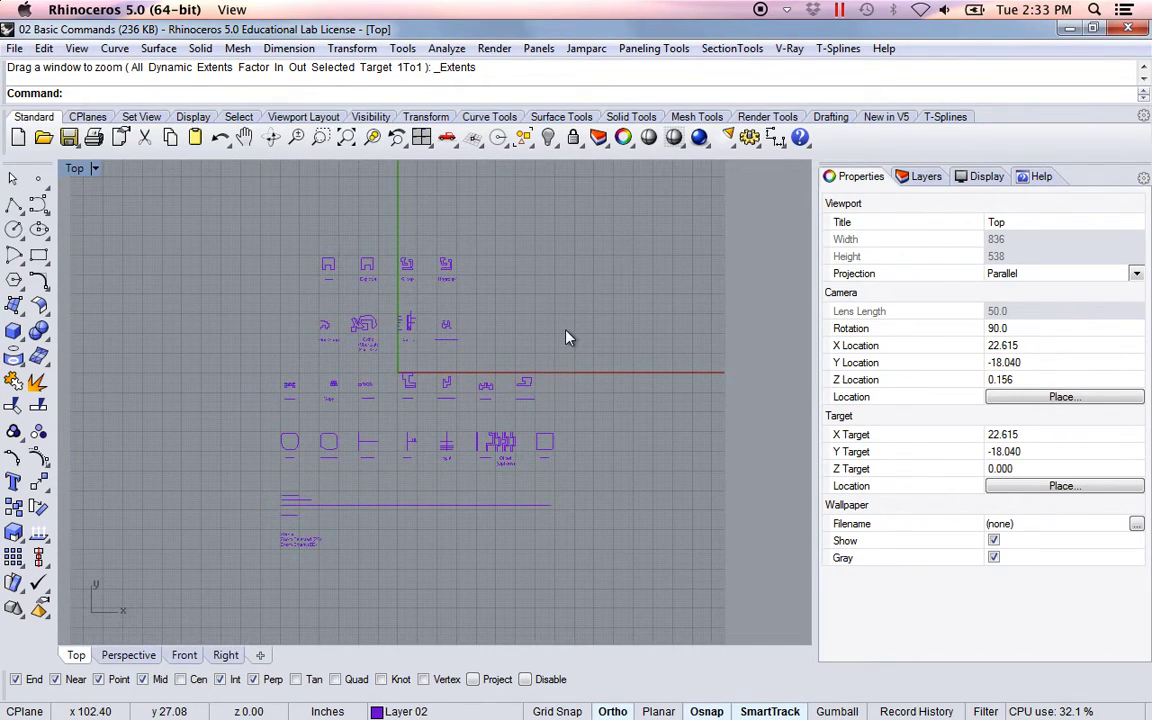